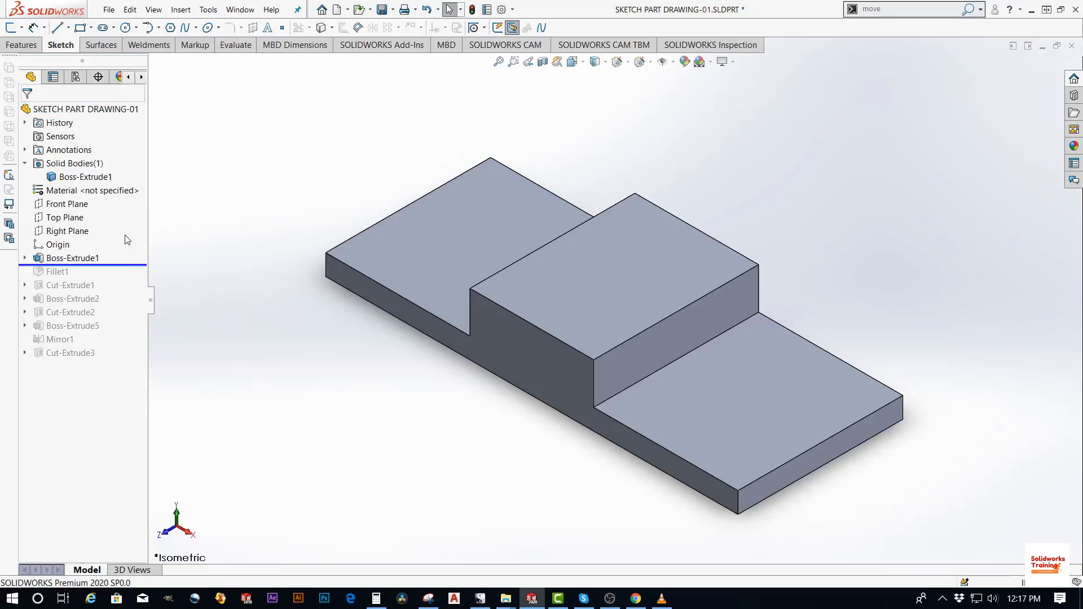
# Roll the reference part forward past its last feature, Cut-Extrude3, and create a new document from the Part template
pyautogui.moveTo(110, 276); pyautogui.dragTo(117, 381)
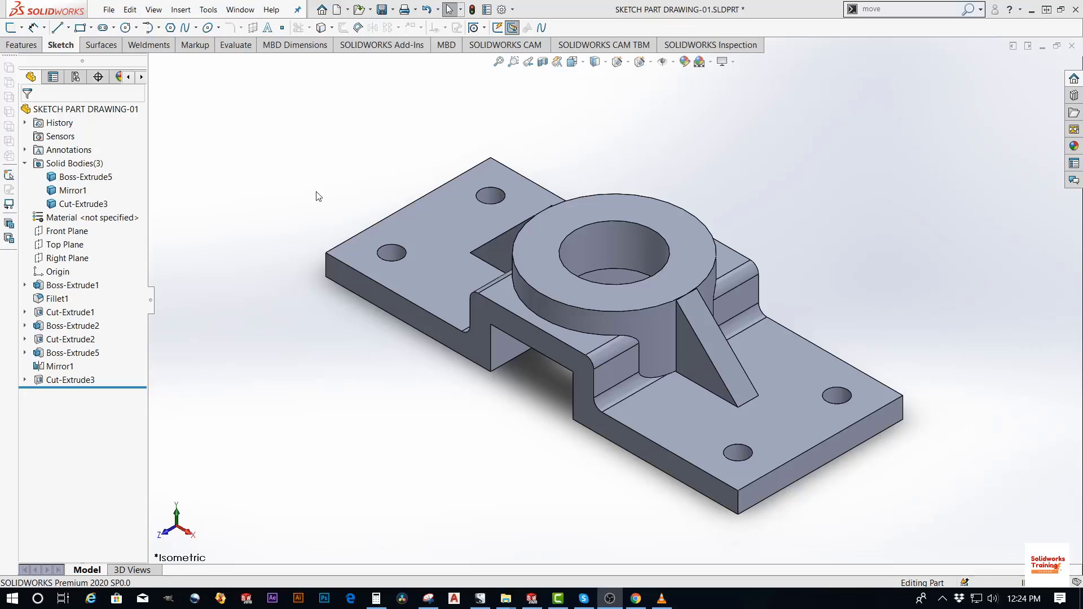
pyautogui.click(347, 11)
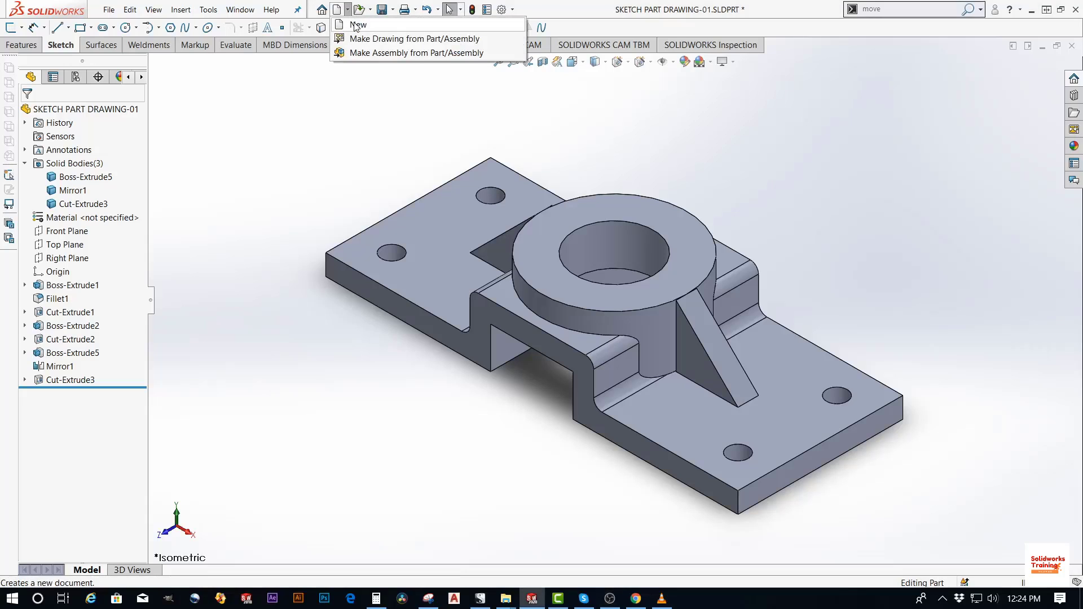
pyautogui.click(354, 24)
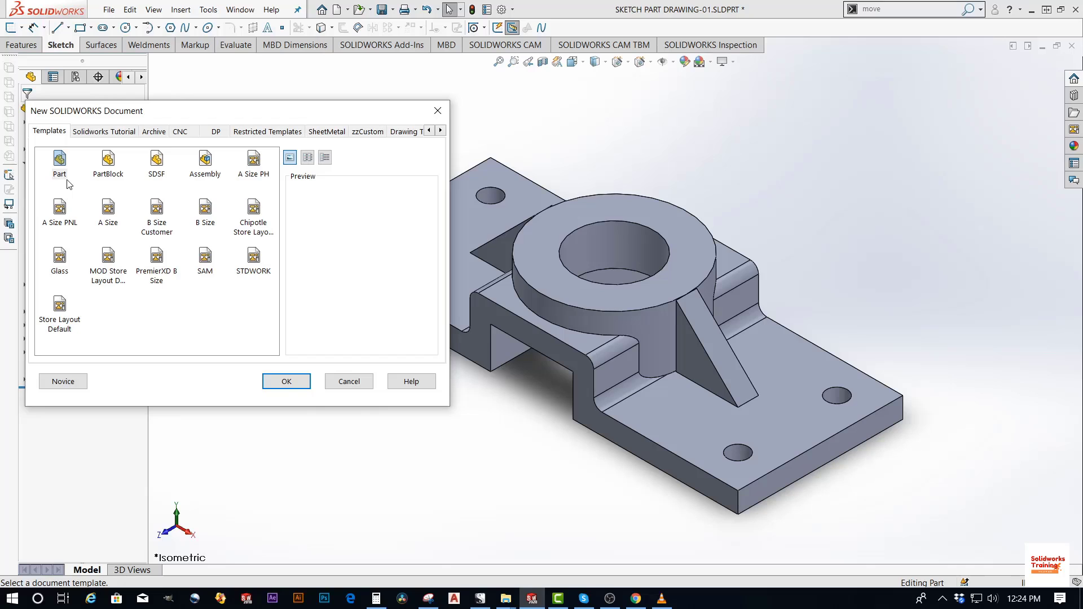
pyautogui.click(289, 378)
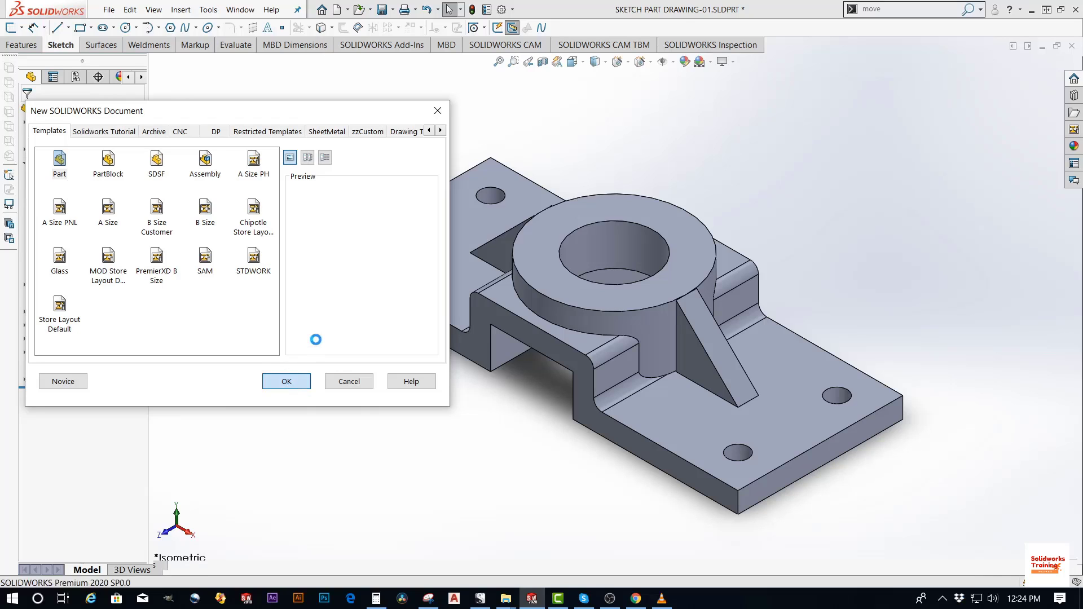
pyautogui.click(654, 337)
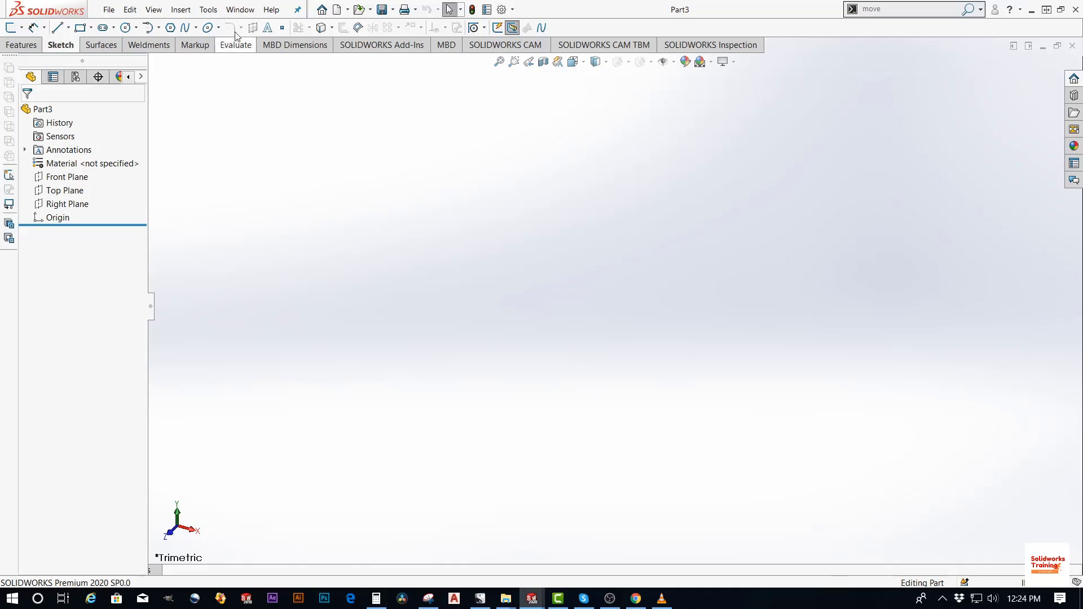
# Tile the new part and the reference part windows vertically and make the reference part active
pyautogui.click(239, 11)
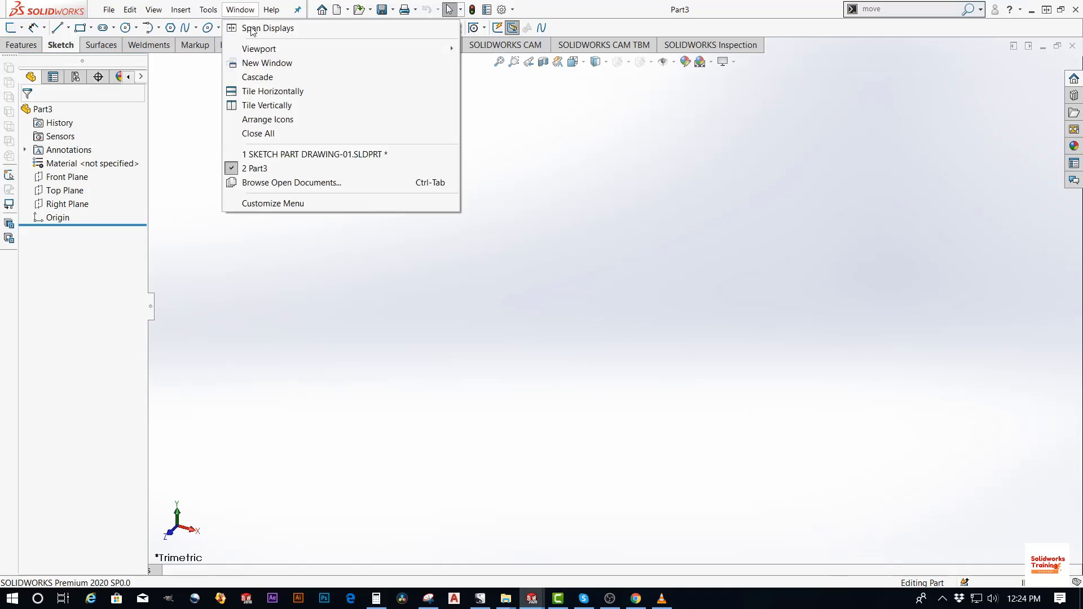
pyautogui.click(257, 105)
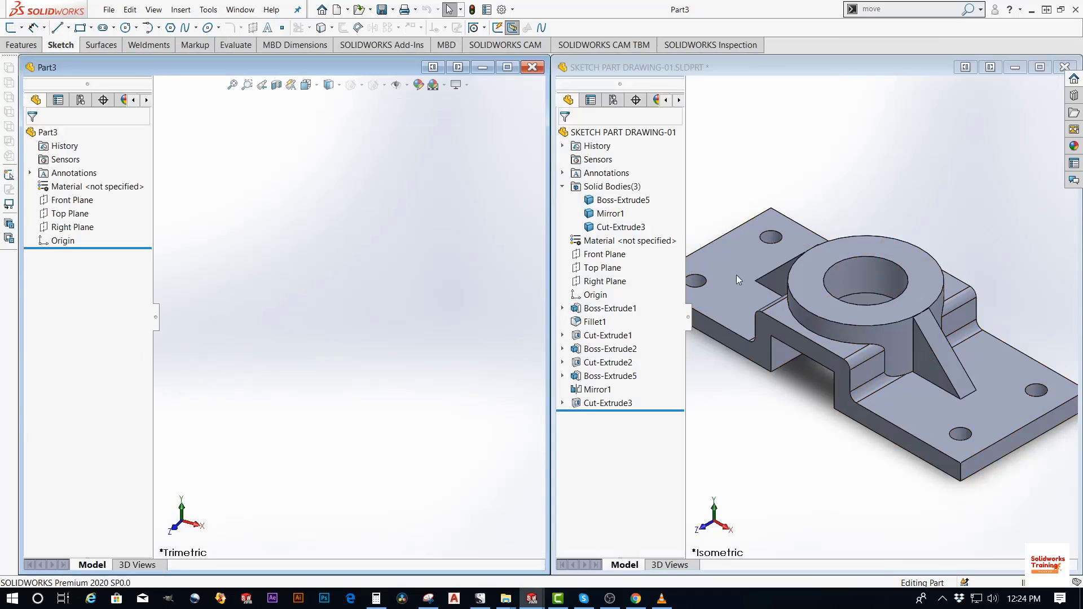
pyautogui.click(868, 203)
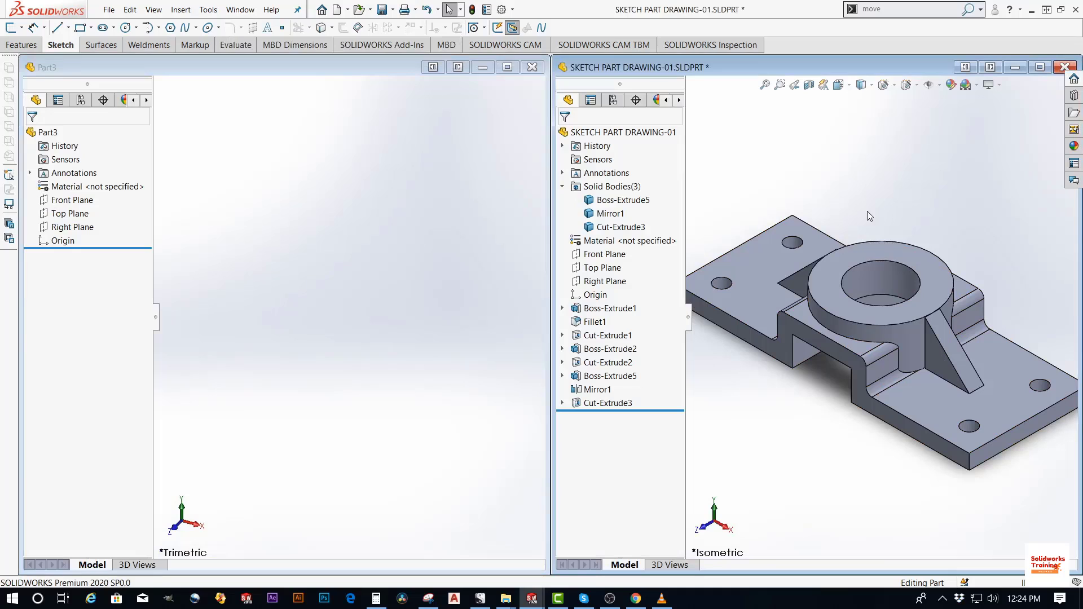
# Examine the dimensions of the stepped front face on the reference part's base
pyautogui.click(731, 327)
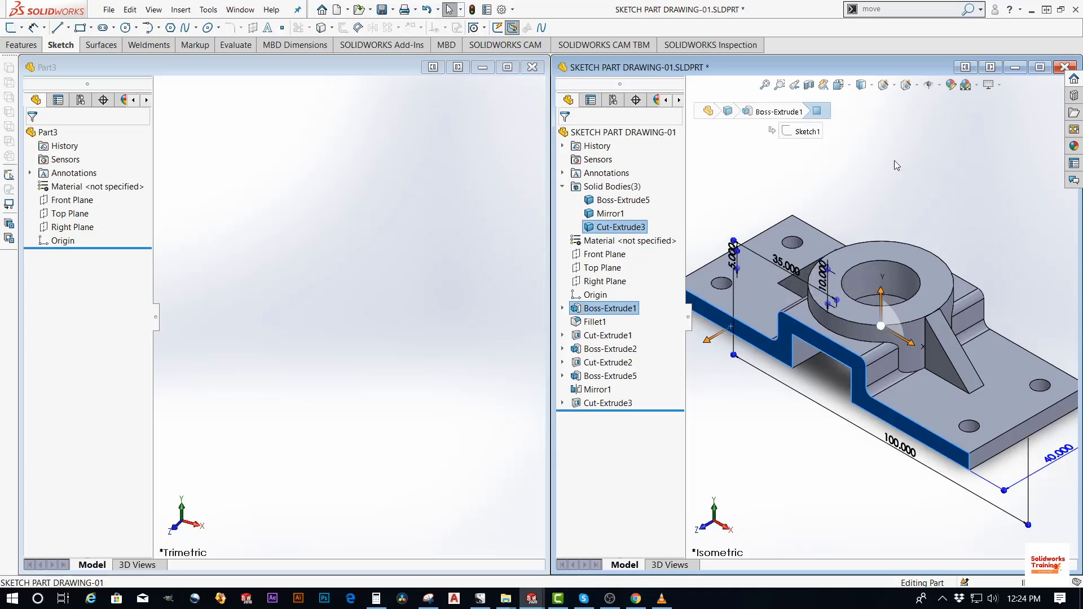
pyautogui.click(886, 184)
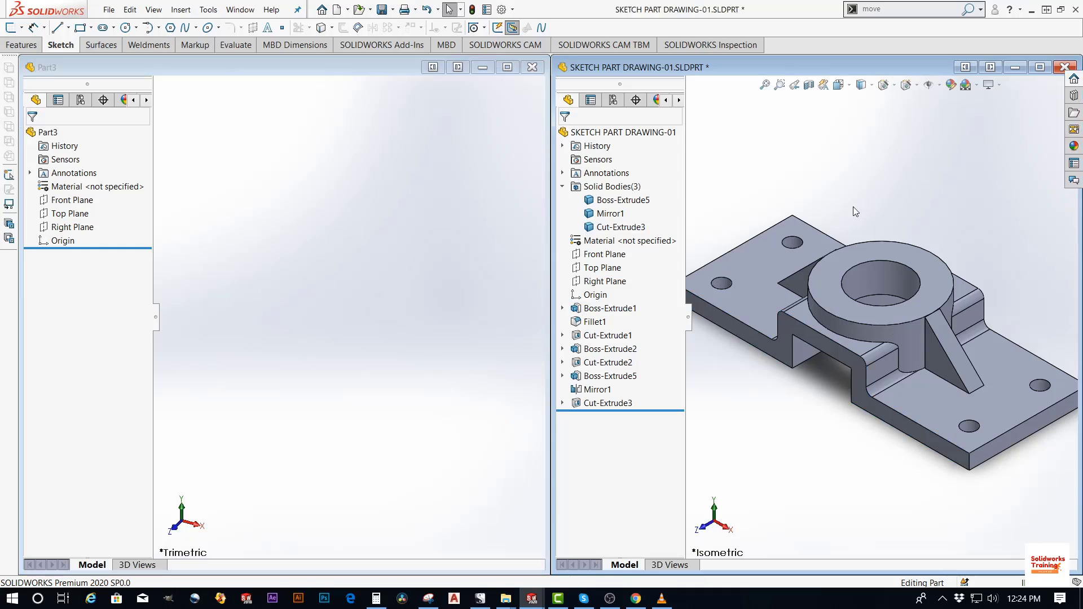
pyautogui.click(753, 344)
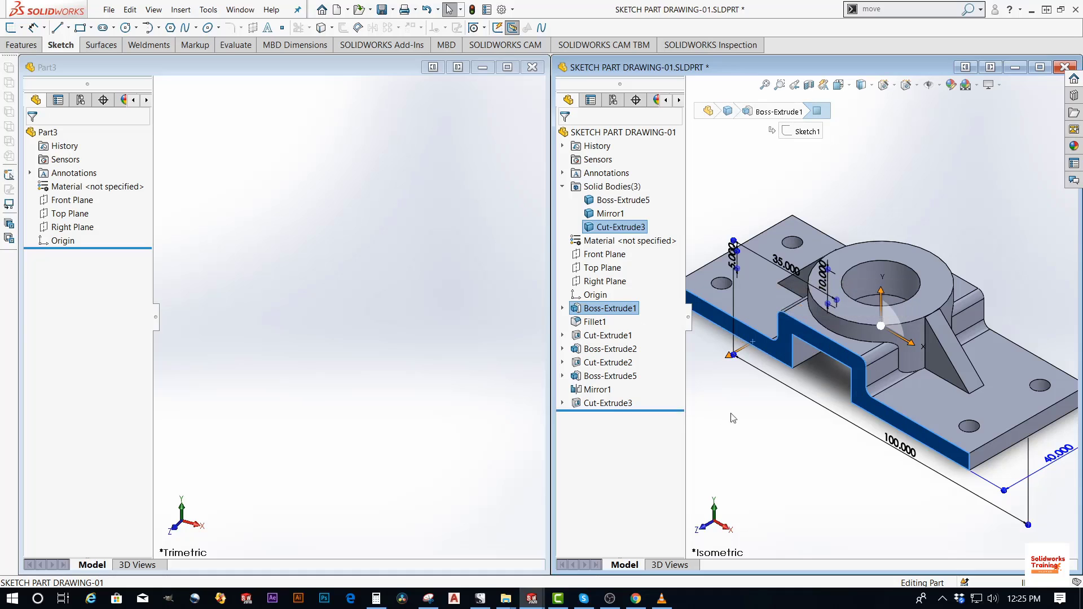
pyautogui.click(745, 422)
# Roll the reference part back to just after Boss-Extrude1 and open its Sketch1 for editing in front view
pyautogui.moveTo(671, 410); pyautogui.dragTo(666, 321)
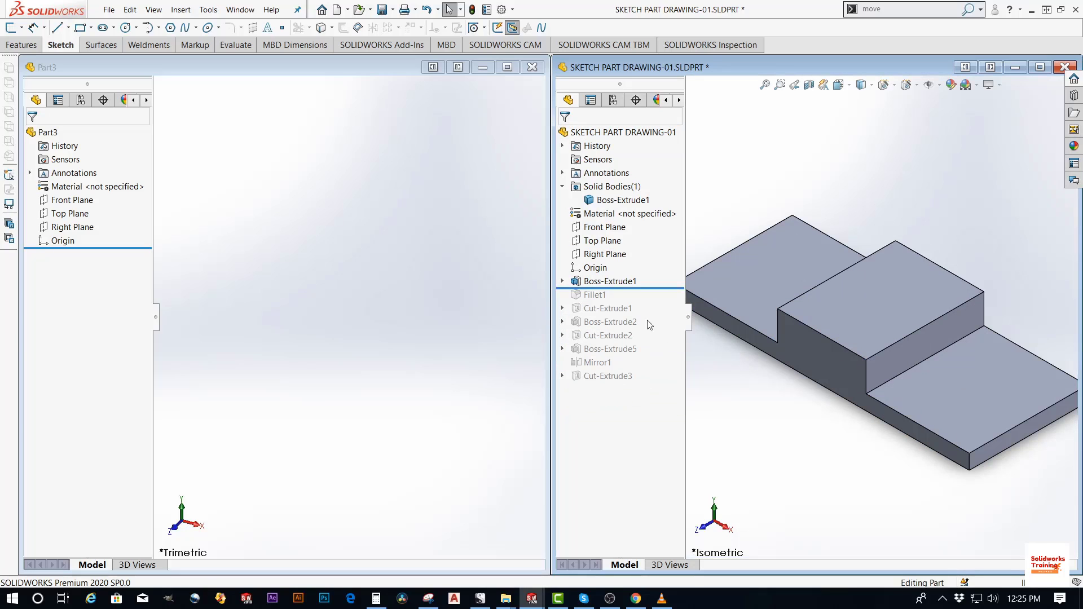
pyautogui.click(562, 281)
pyautogui.click(610, 294)
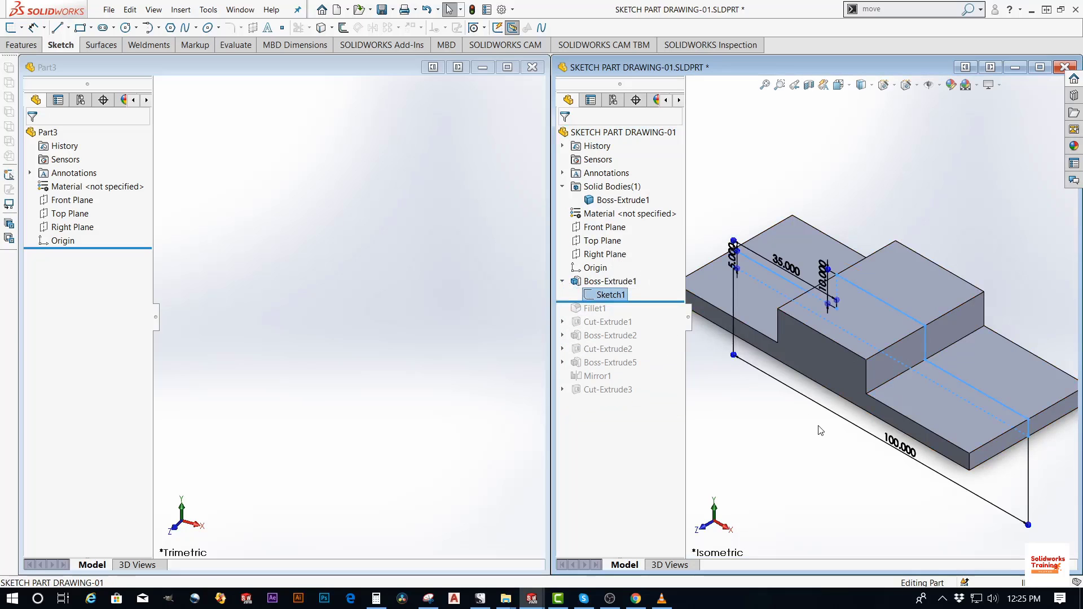
pyautogui.scroll(2, 820, 430)
pyautogui.rightClick(611, 295)
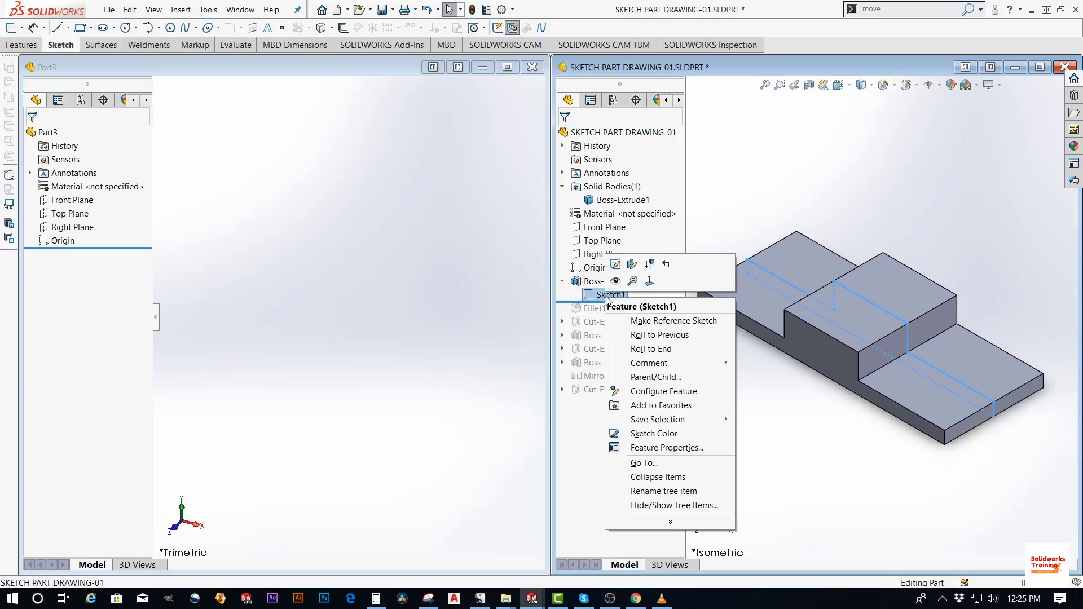
pyautogui.click(620, 262)
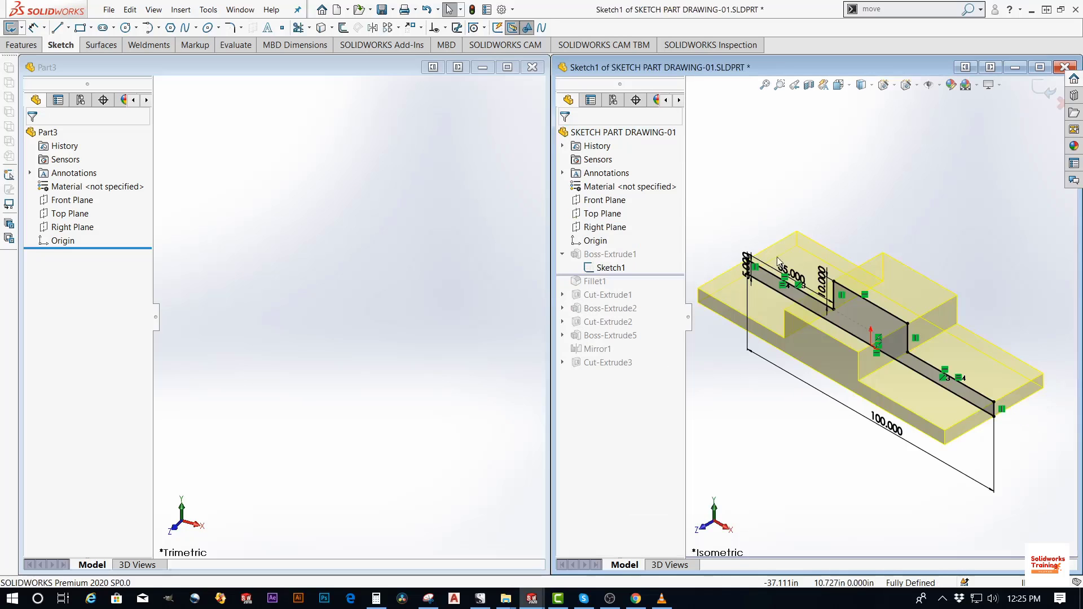
pyautogui.click(838, 85)
pyautogui.click(855, 134)
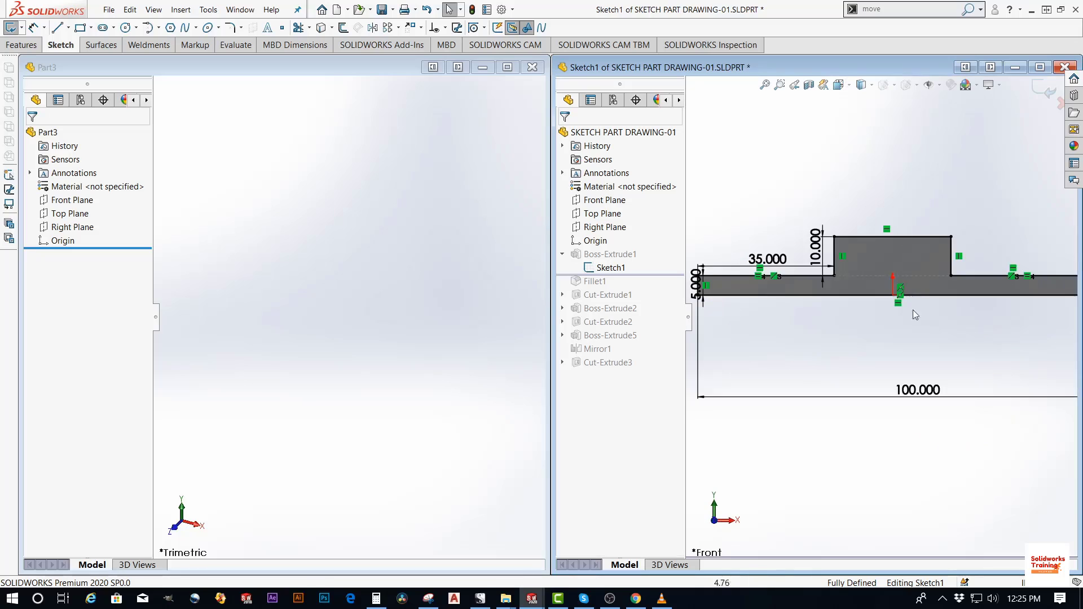
pyautogui.scroll(-1, 919, 302)
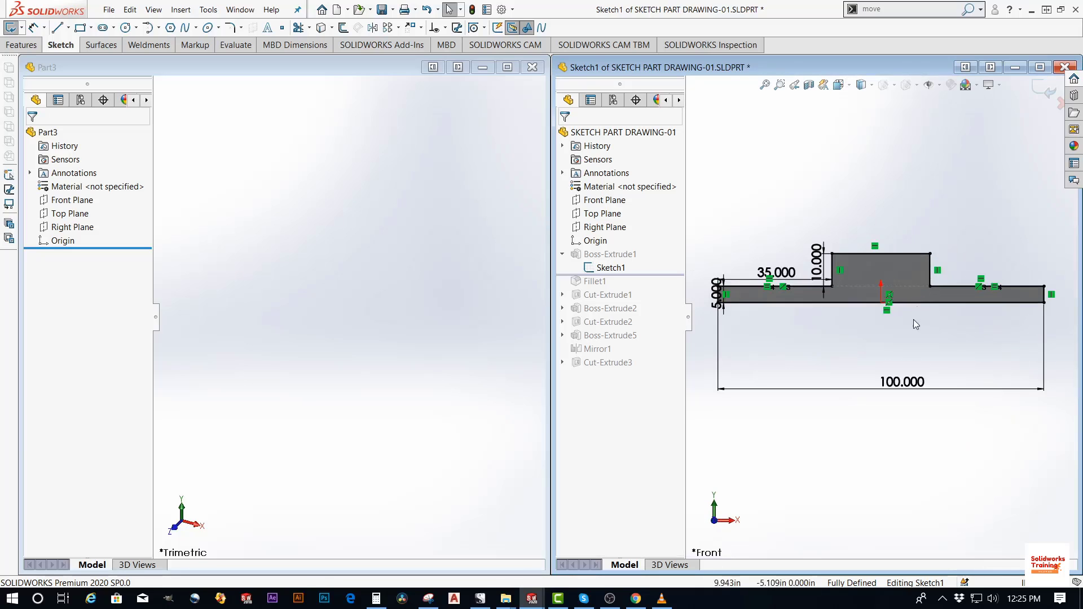
# Move the 5, 10 and 35 dimensions further away from the reference profile so they read clearly
pyautogui.moveTo(717, 294); pyautogui.dragTo(695, 297)
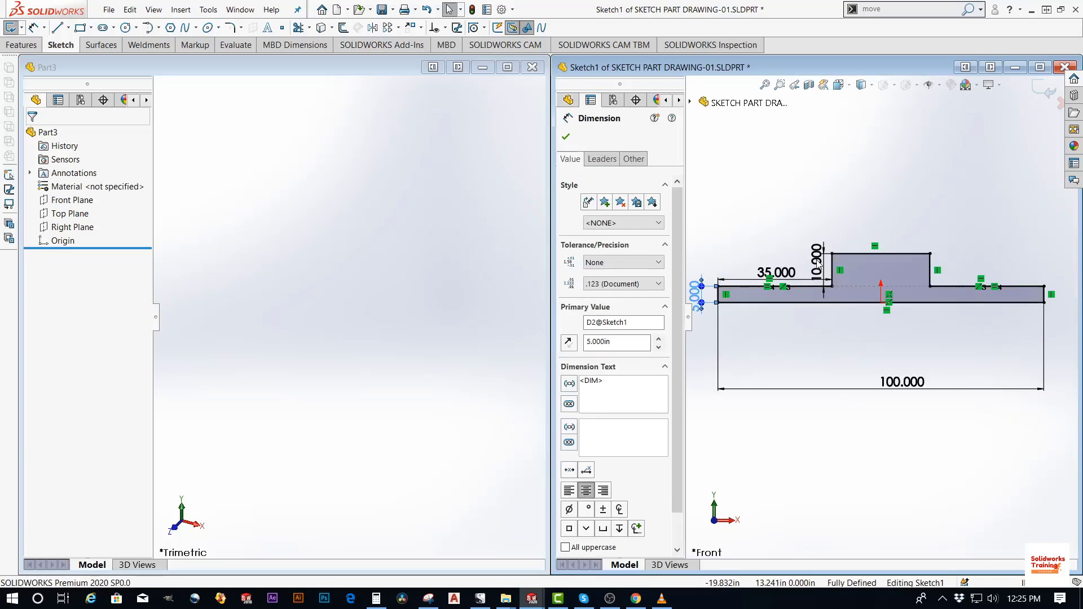
pyautogui.moveTo(817, 263); pyautogui.dragTo(819, 231)
pyautogui.moveTo(775, 275); pyautogui.dragTo(776, 257)
pyautogui.click(754, 219)
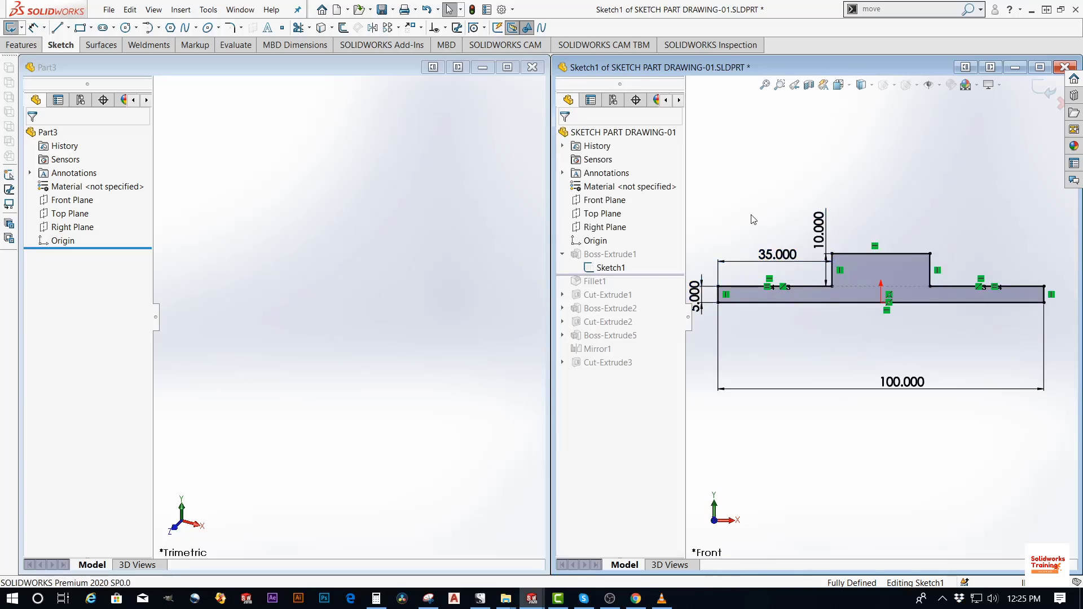
pyautogui.click(390, 205)
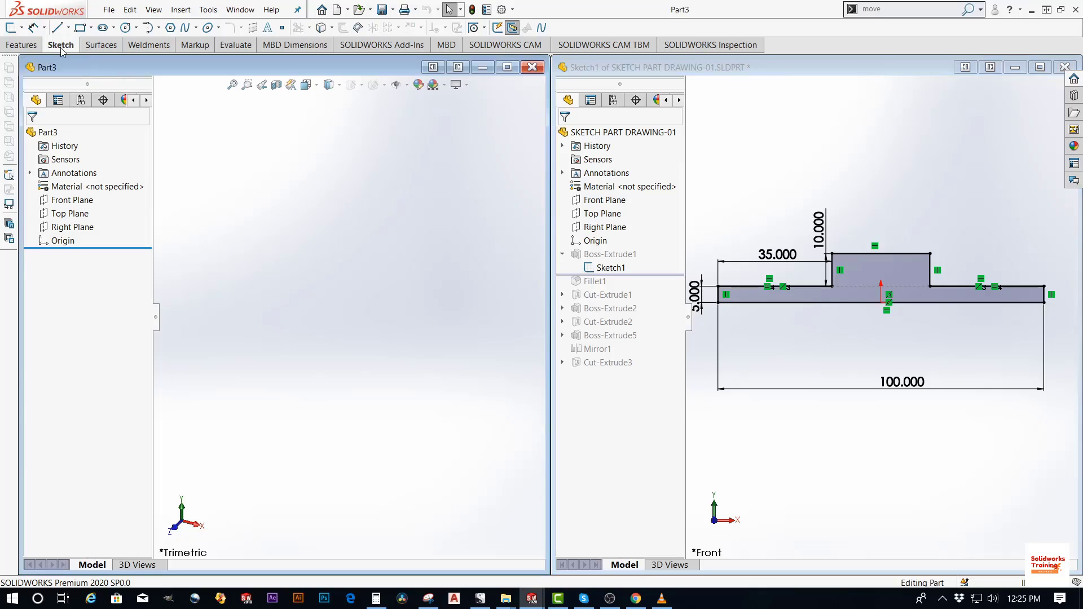
pyautogui.click(57, 28)
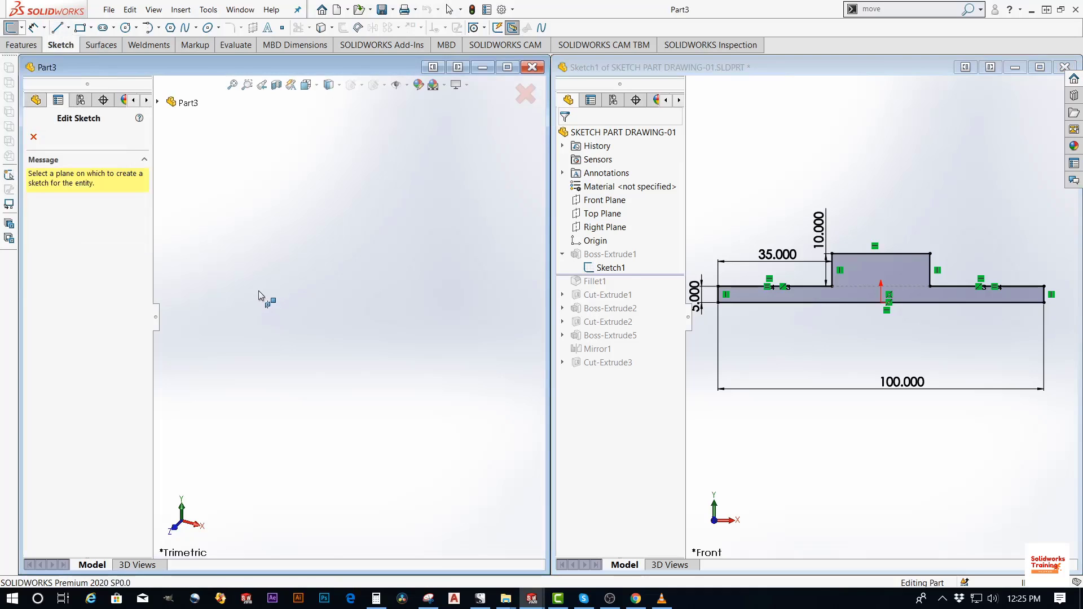
pyautogui.click(35, 137)
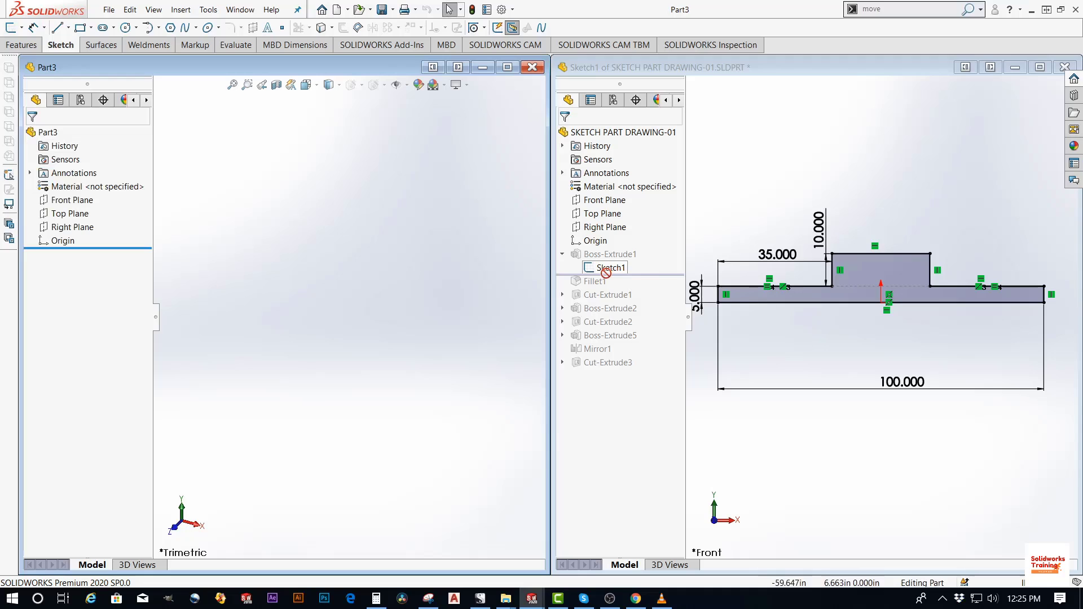
# Exit the reference sketch and check which plane Sketch1 is assigned to, leaving the assignment as it is
pyautogui.click(1048, 114)
pyautogui.click(1041, 94)
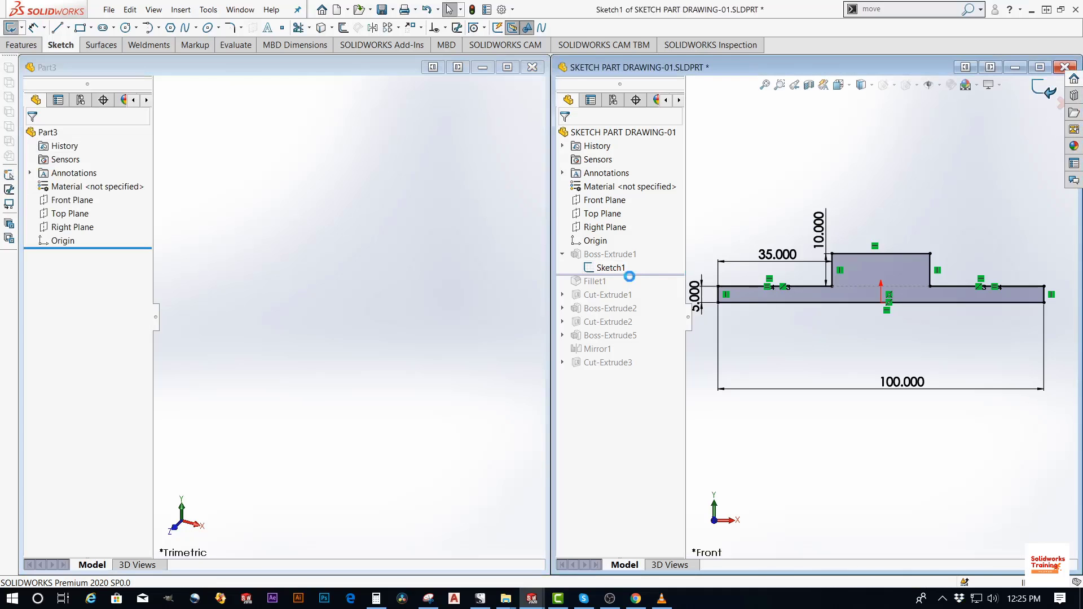
pyautogui.click(611, 295)
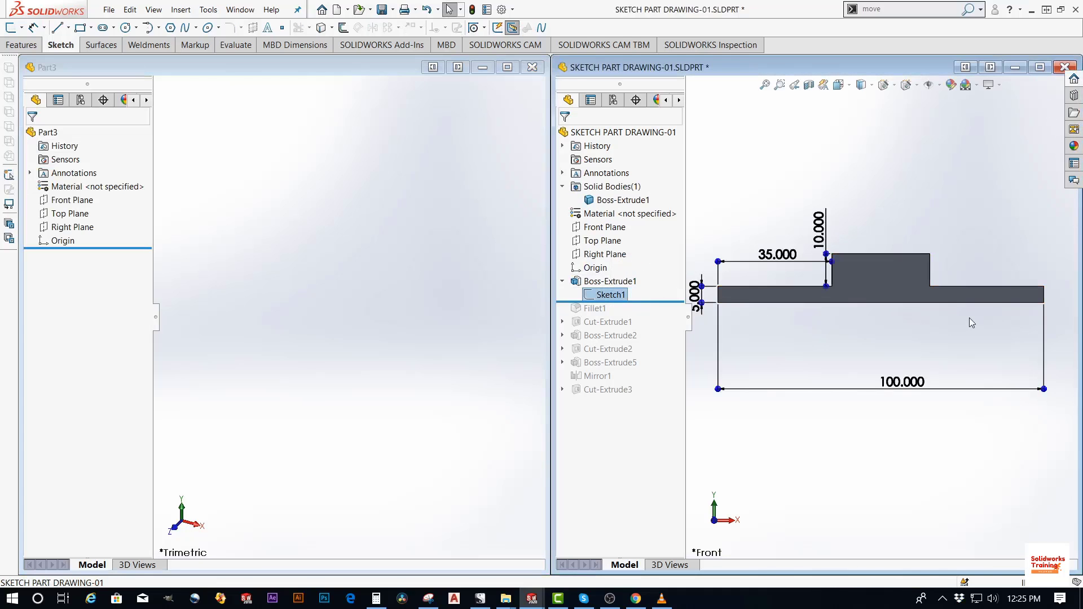
pyautogui.moveTo(969, 318); pyautogui.dragTo(907, 354, button='middle')
pyautogui.moveTo(875, 301)
pyautogui.mouseDown(button='middle')
pyautogui.moveTo(883, 287)
pyautogui.moveTo(812, 276)
pyautogui.mouseUp(button='middle')
pyautogui.rightClick(613, 296)
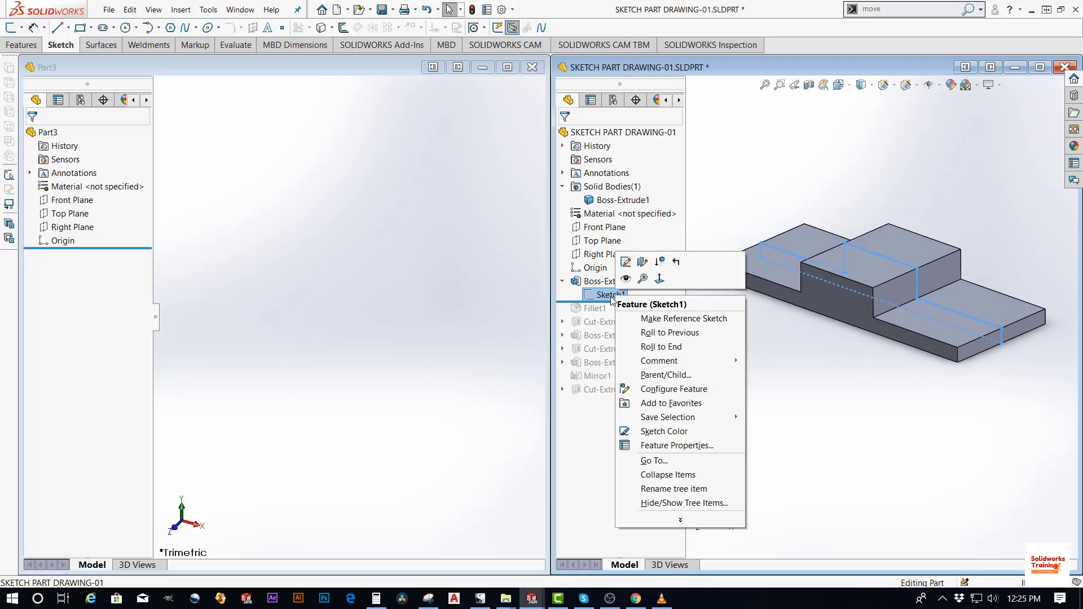
pyautogui.click(642, 262)
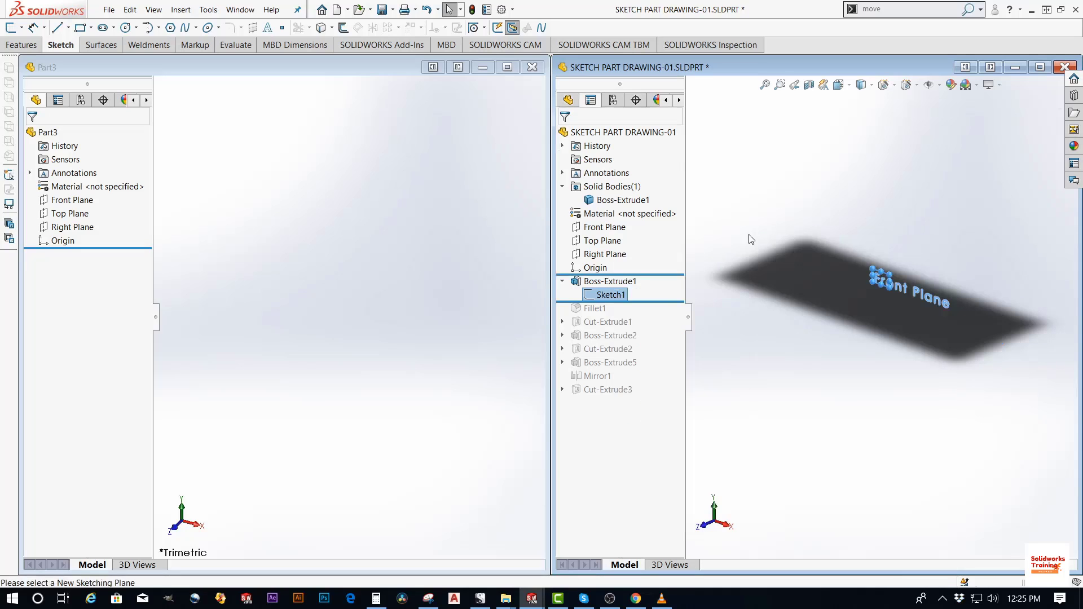
pyautogui.scroll(-4, 902, 284)
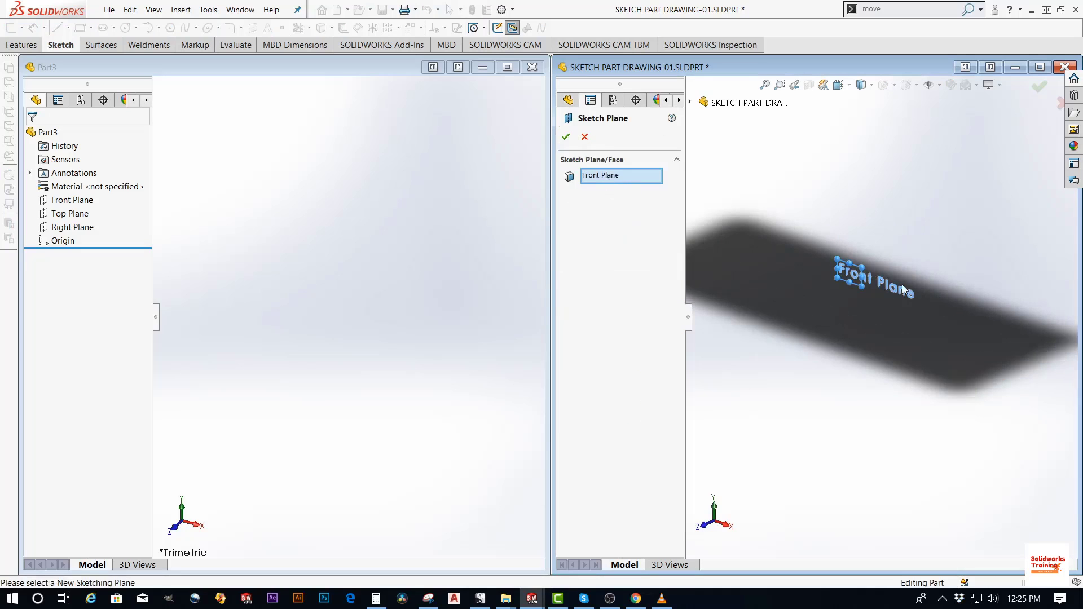
pyautogui.click(585, 137)
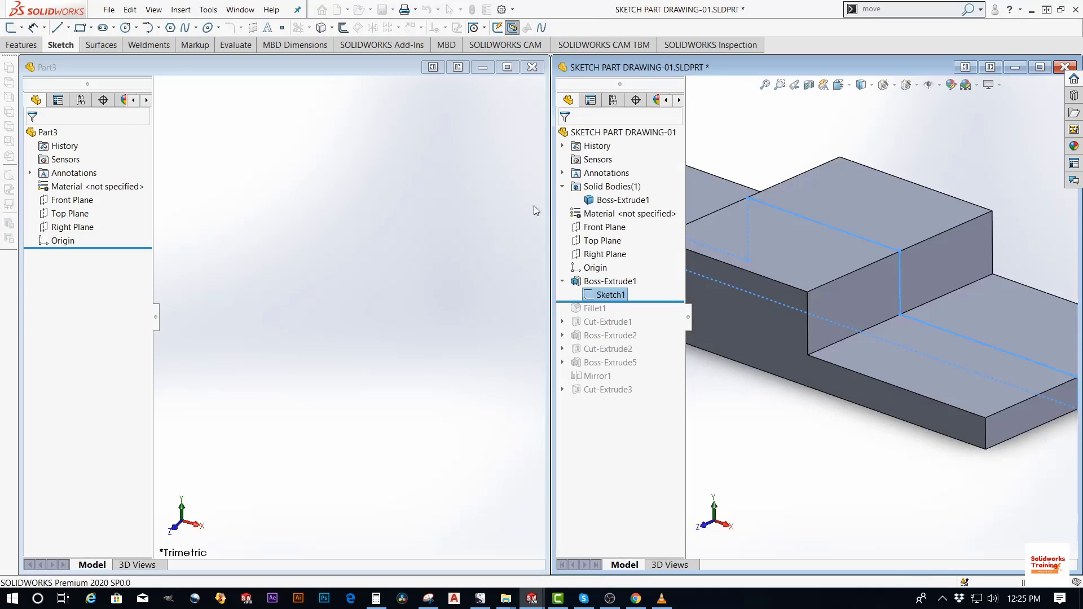
pyautogui.click(978, 169)
# Start a new sketch on the Front Plane of the new part
pyautogui.click(326, 250)
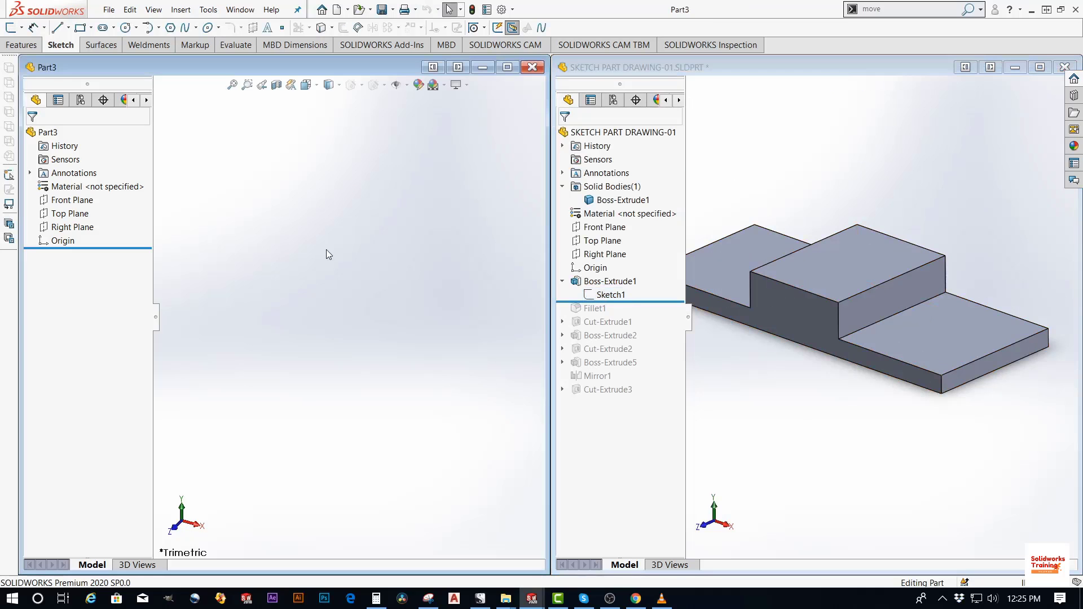
pyautogui.rightClick(75, 204)
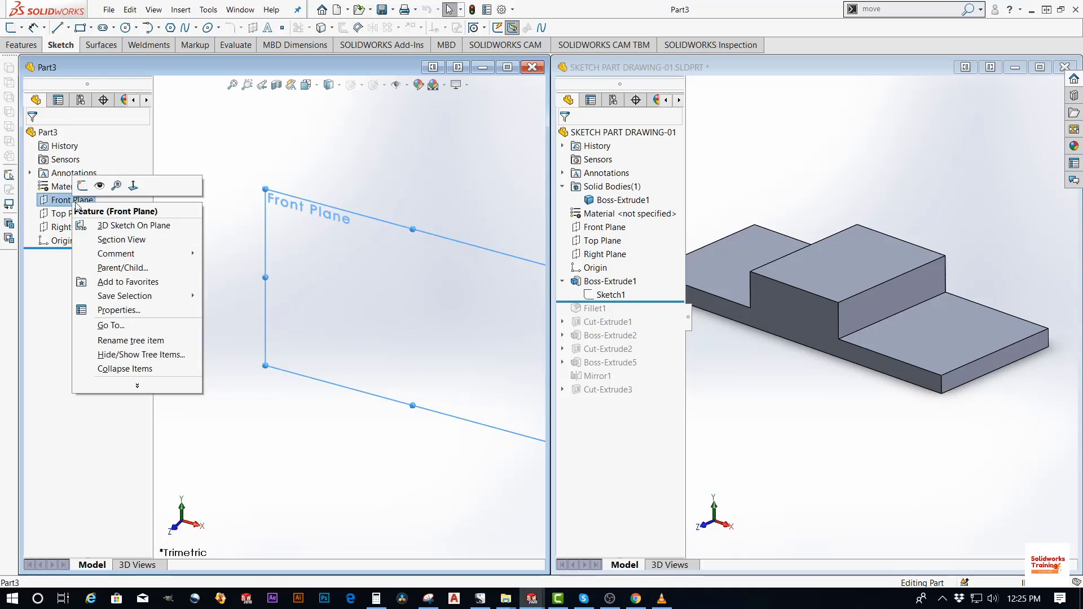
pyautogui.click(83, 185)
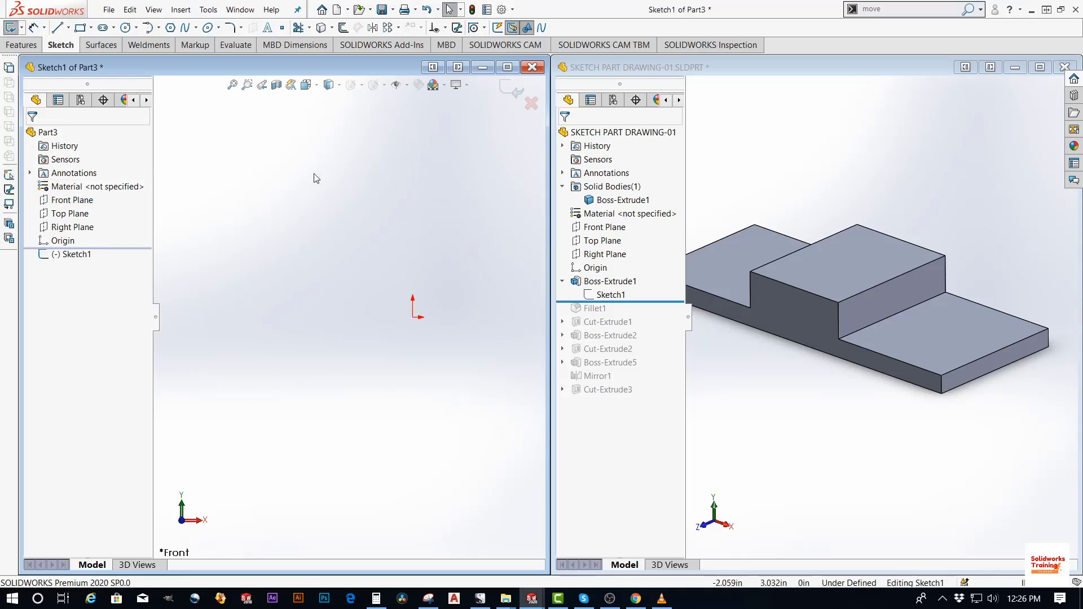
# Reopen the reference part's Sketch1 for editing and show its complete dimensioned profile in front view
pyautogui.click(611, 295)
pyautogui.click(621, 257)
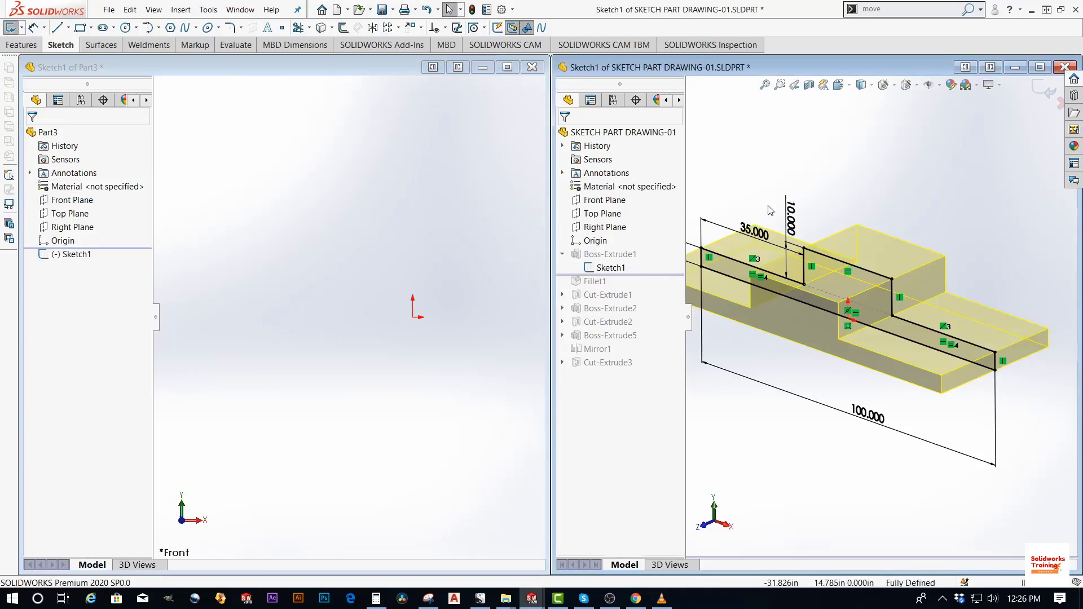
pyautogui.click(838, 84)
pyautogui.click(852, 157)
pyautogui.scroll(3, 946, 340)
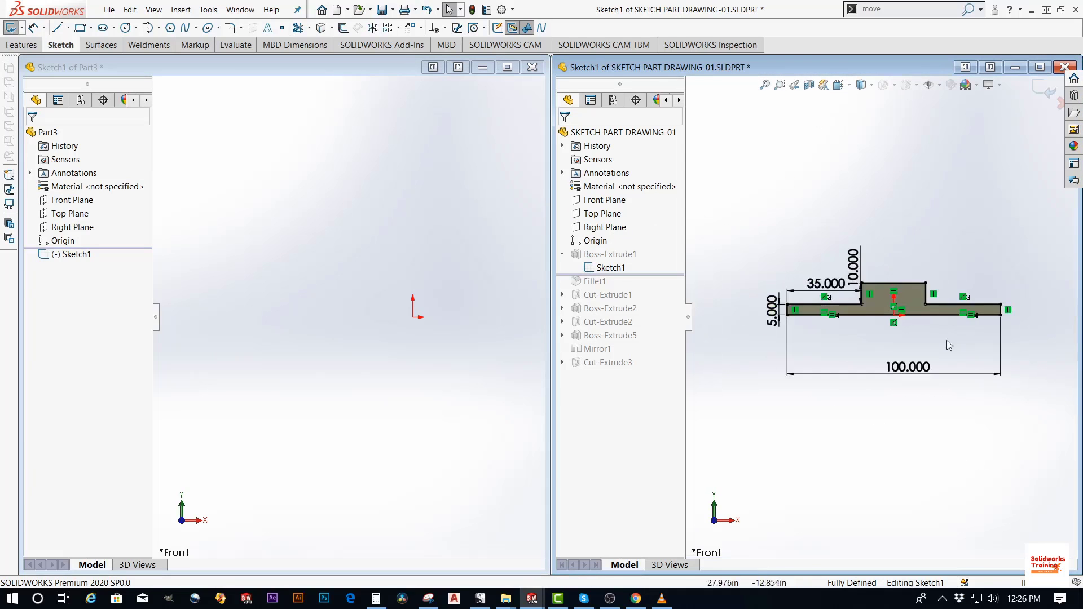
pyautogui.scroll(-3, 907, 322)
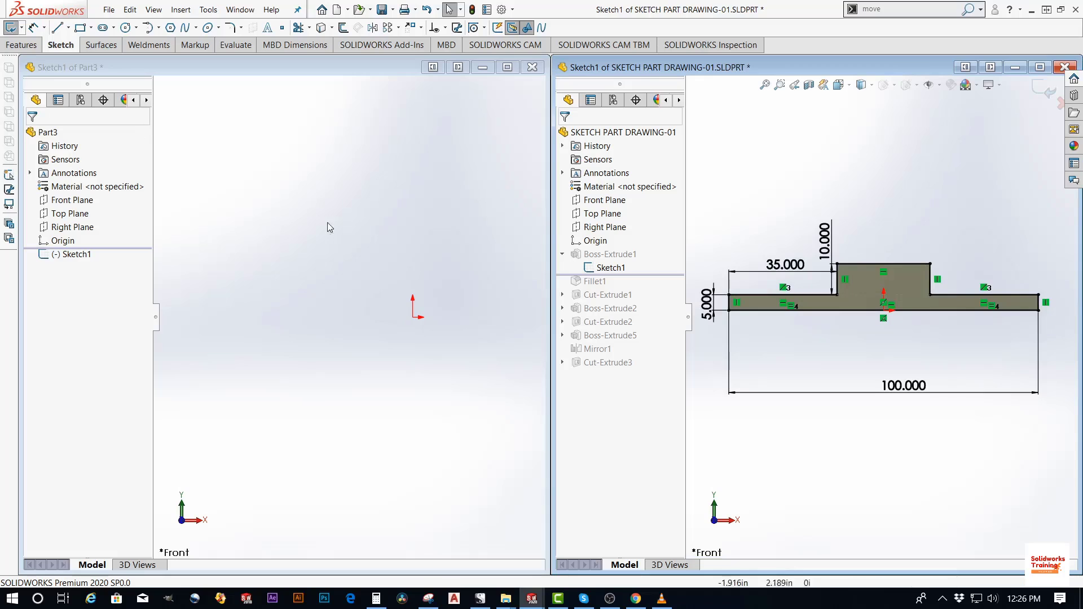
# Sketch a single horizontal line about 3.3 in long below and left of the origin in the new part's sketch
pyautogui.click(56, 28)
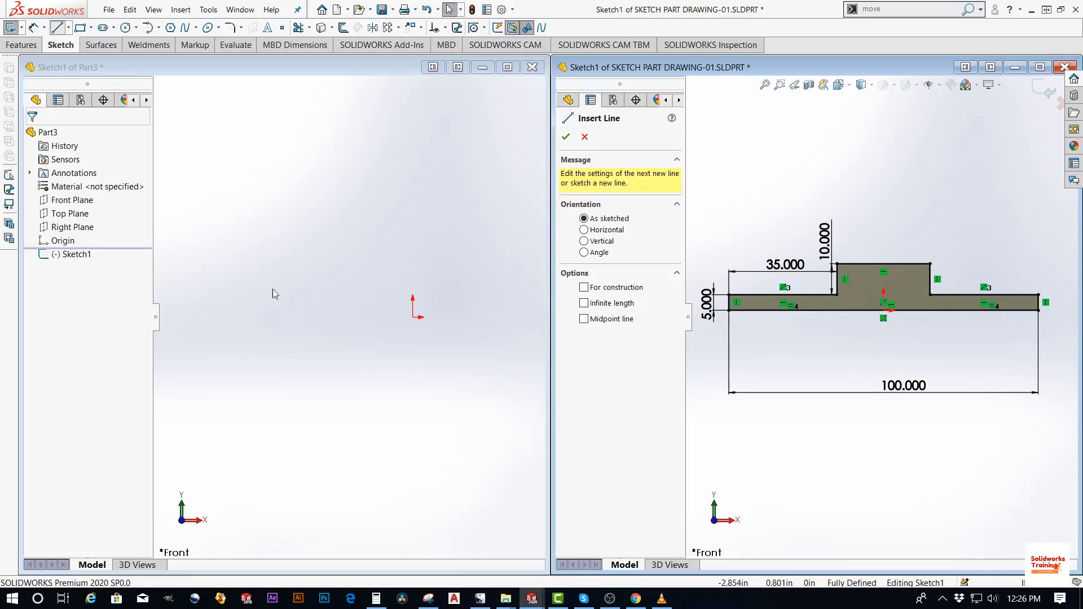
pyautogui.click(280, 358)
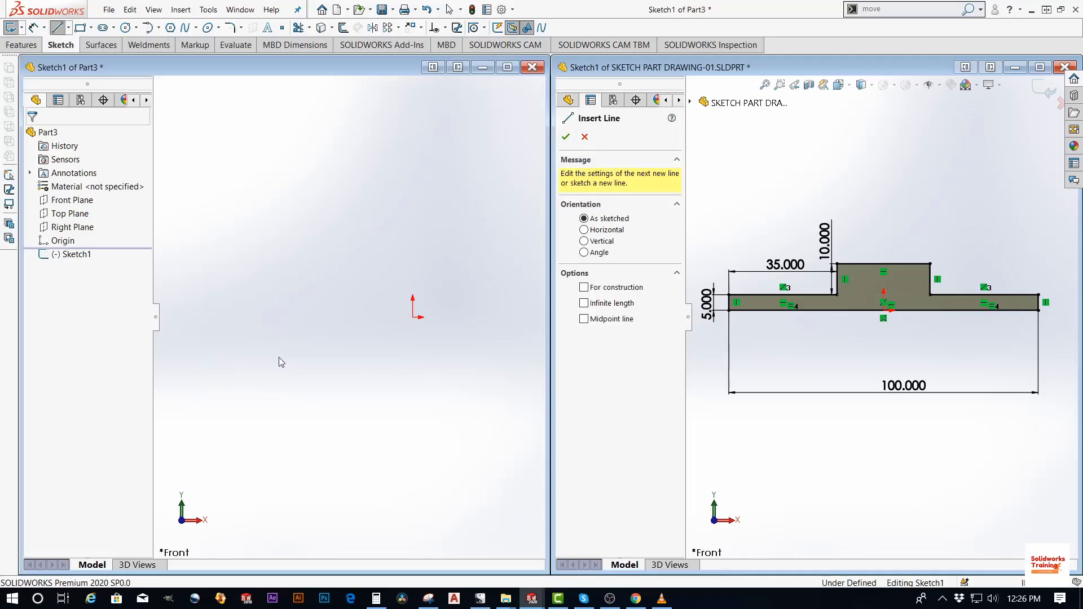
pyautogui.click(58, 27)
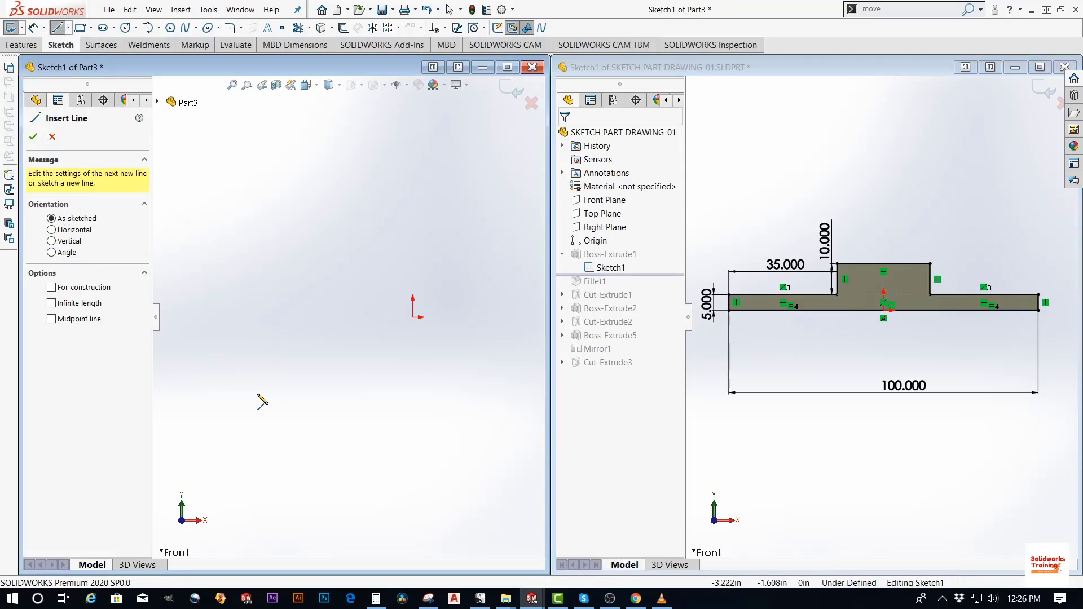
pyautogui.click(253, 391)
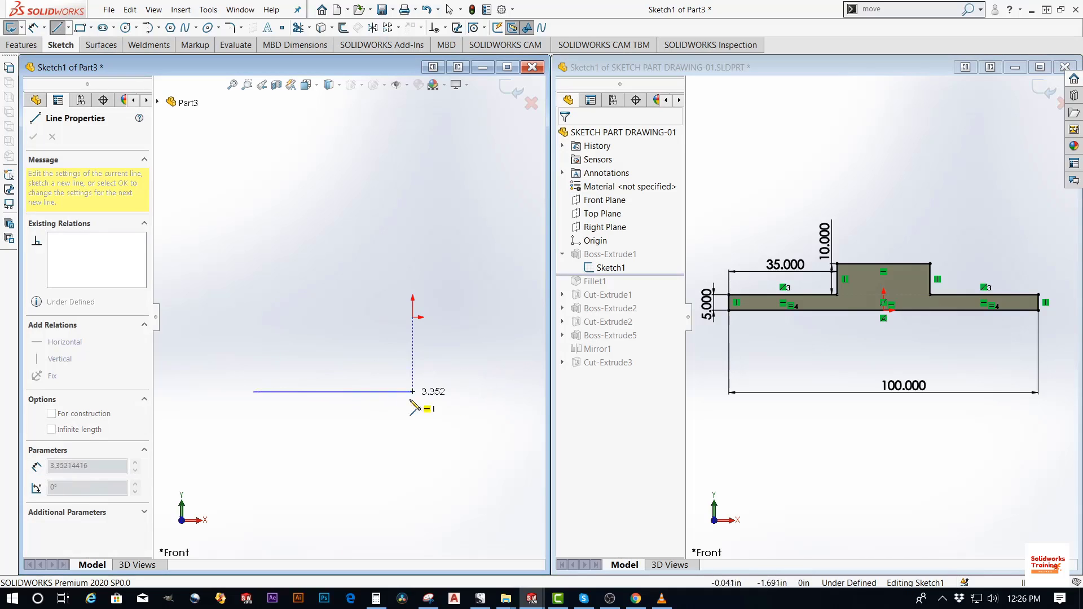
pyautogui.scroll(-2, 395, 389)
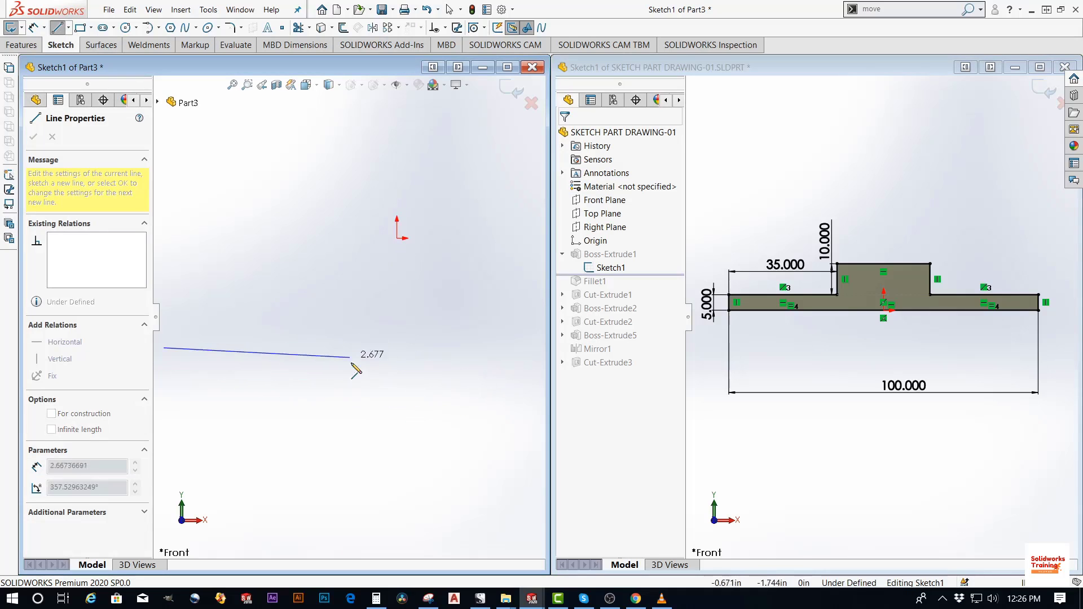
pyautogui.scroll(2, 351, 364)
pyautogui.scroll(-2, 270, 345)
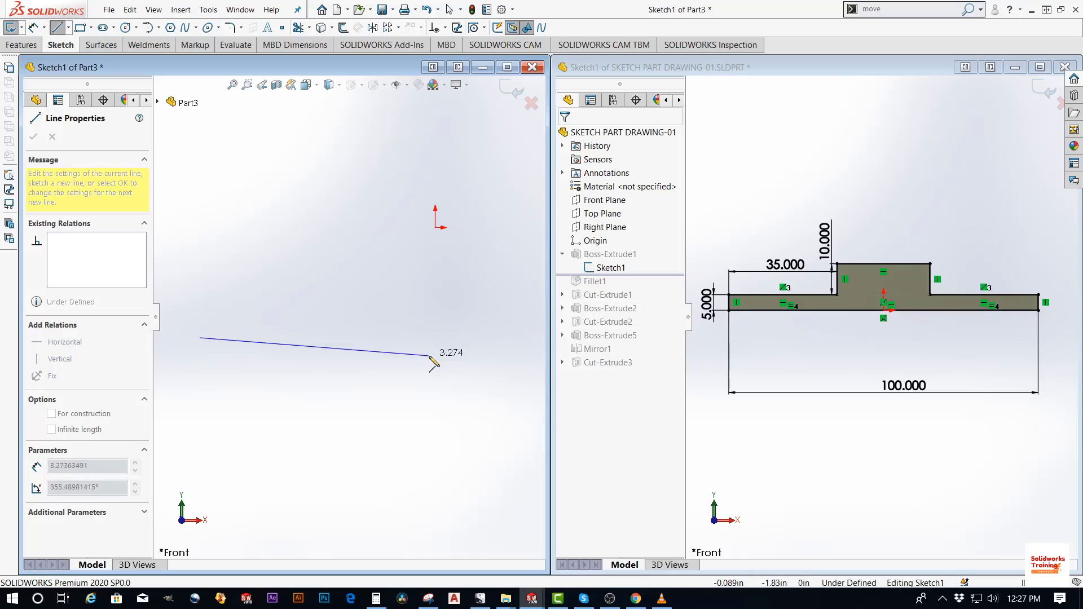
pyautogui.click(433, 338)
pyautogui.press('Escape')
pyautogui.press('Escape')
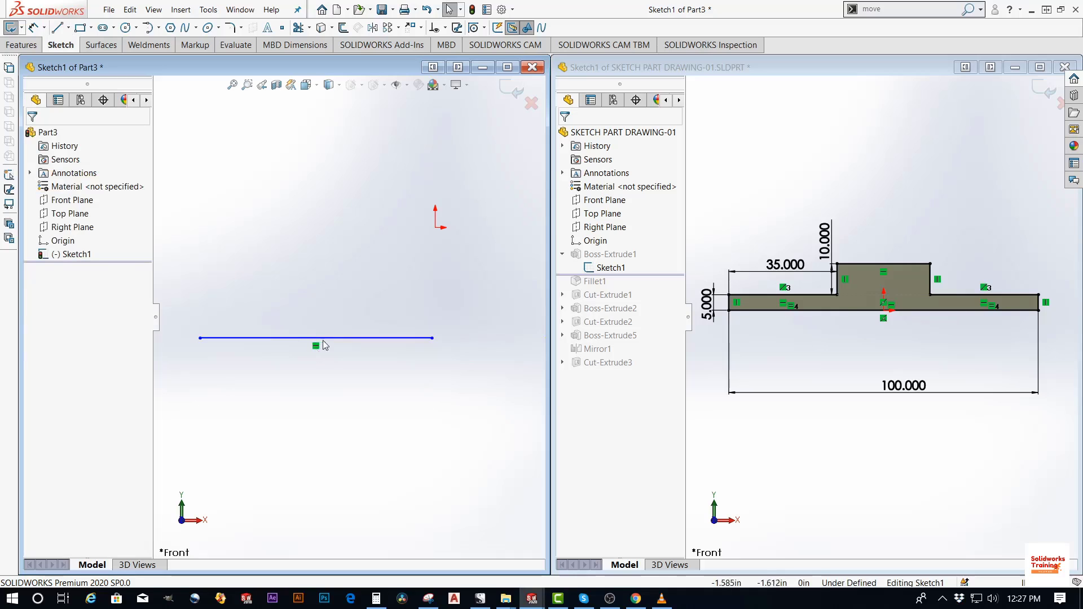
# Examine the new line's existing relations and identify its horizontal relation in the sketch
pyautogui.click(343, 338)
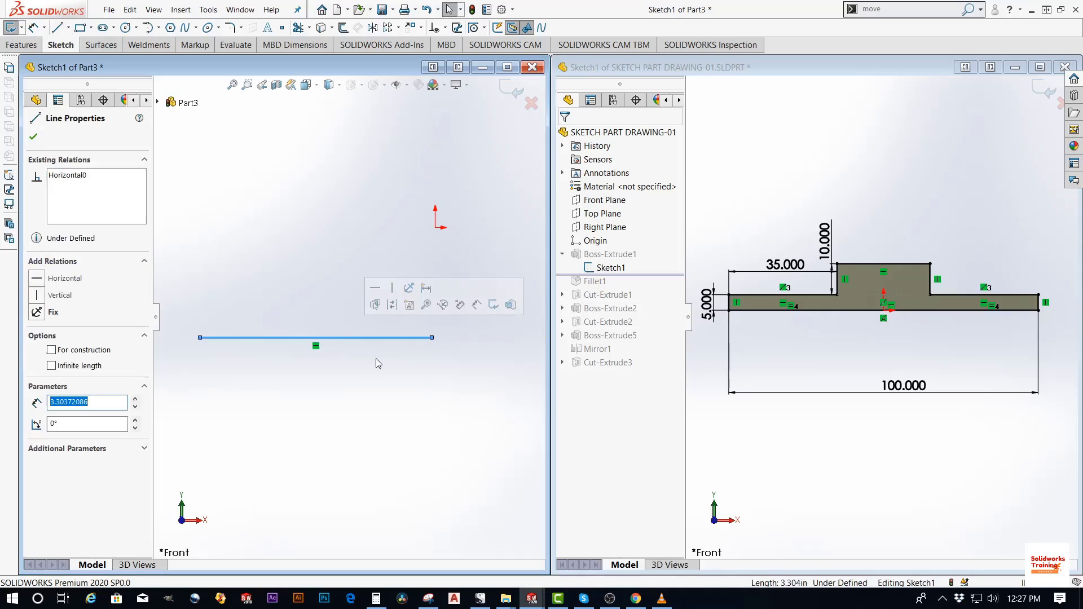
pyautogui.click(377, 358)
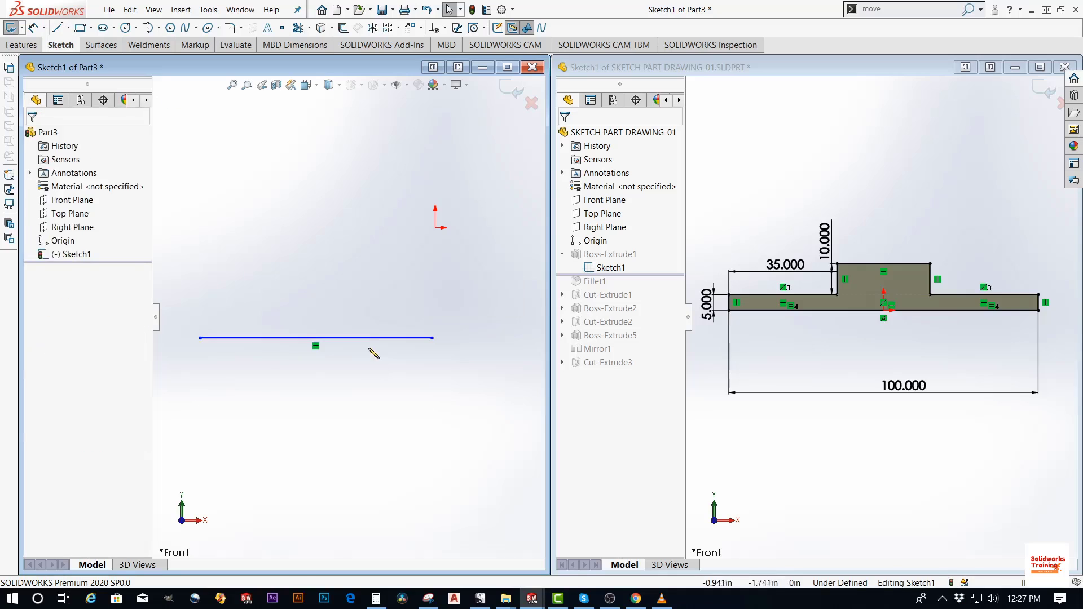
pyautogui.click(368, 338)
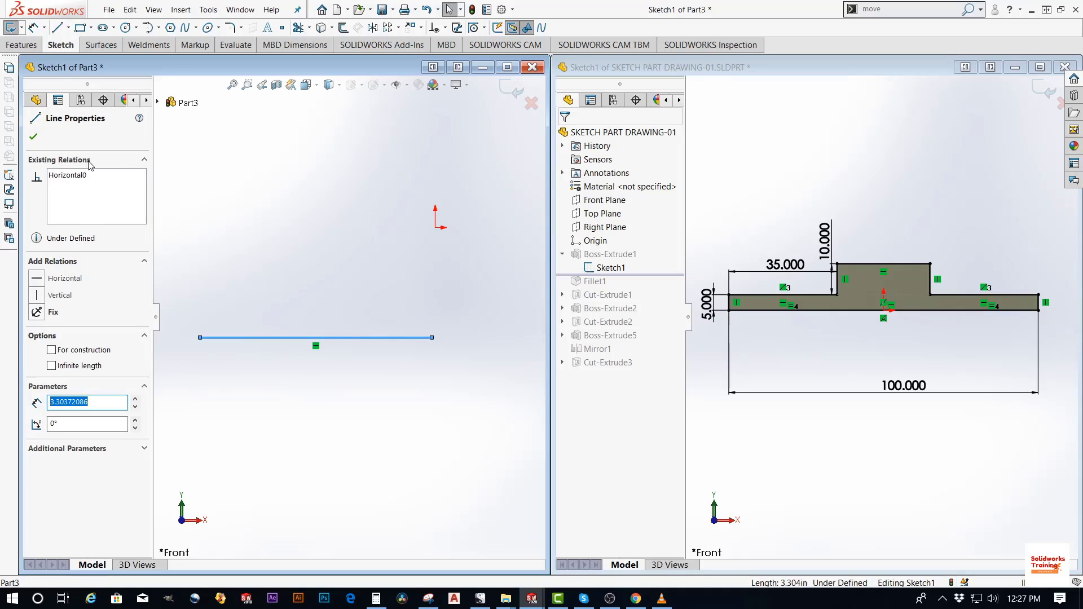
pyautogui.click(78, 177)
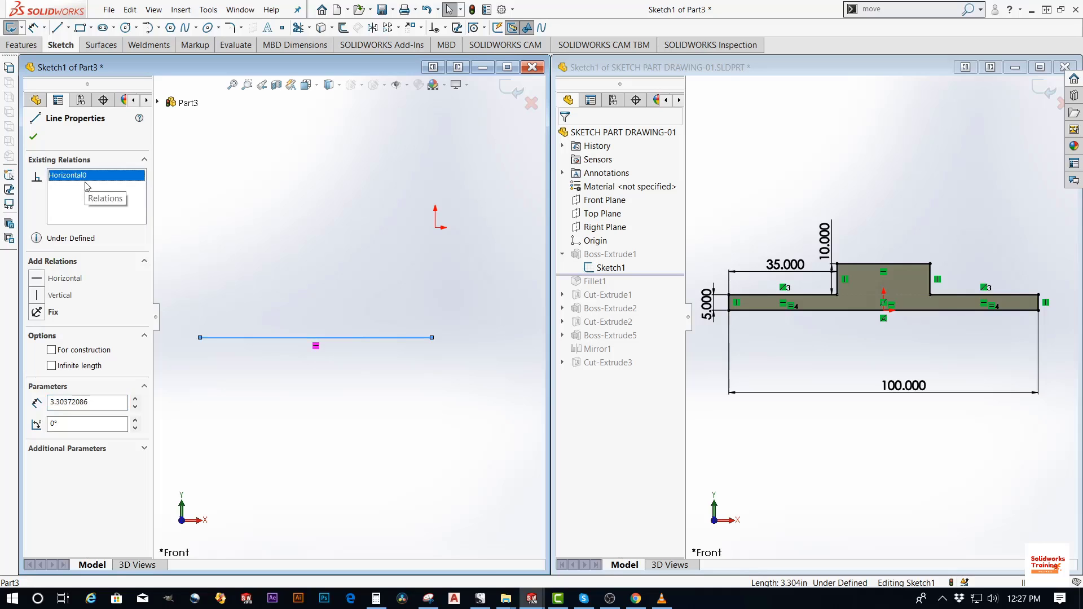
pyautogui.click(347, 309)
pyautogui.click(321, 337)
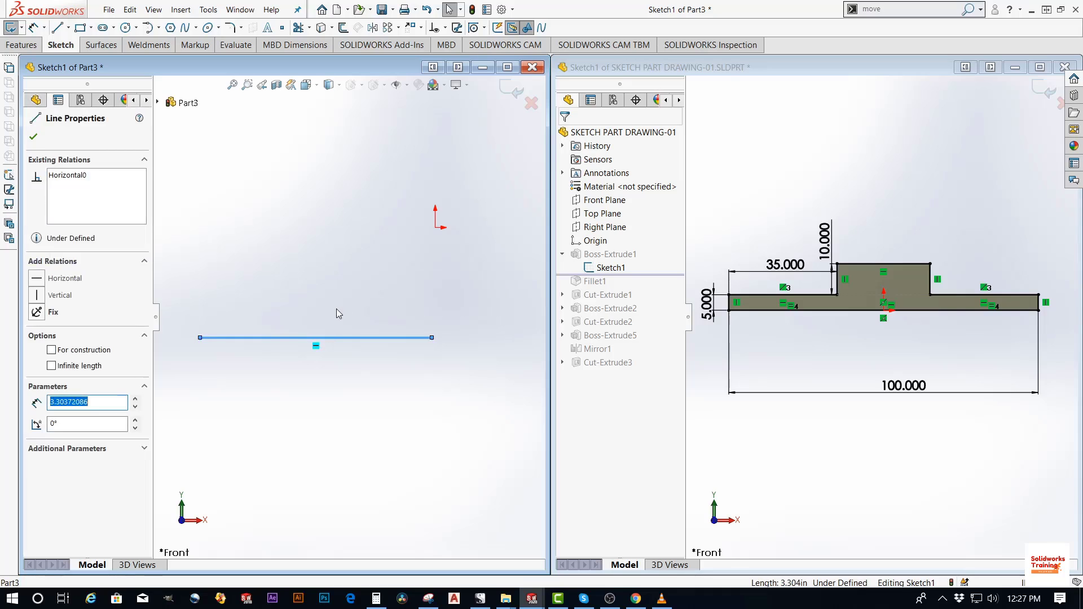
pyautogui.click(336, 310)
# Reposition both endpoints of the horizontal line so that it extends across both sides below the origin
pyautogui.moveTo(200, 337); pyautogui.dragTo(276, 325)
pyautogui.moveTo(434, 326); pyautogui.dragTo(462, 324)
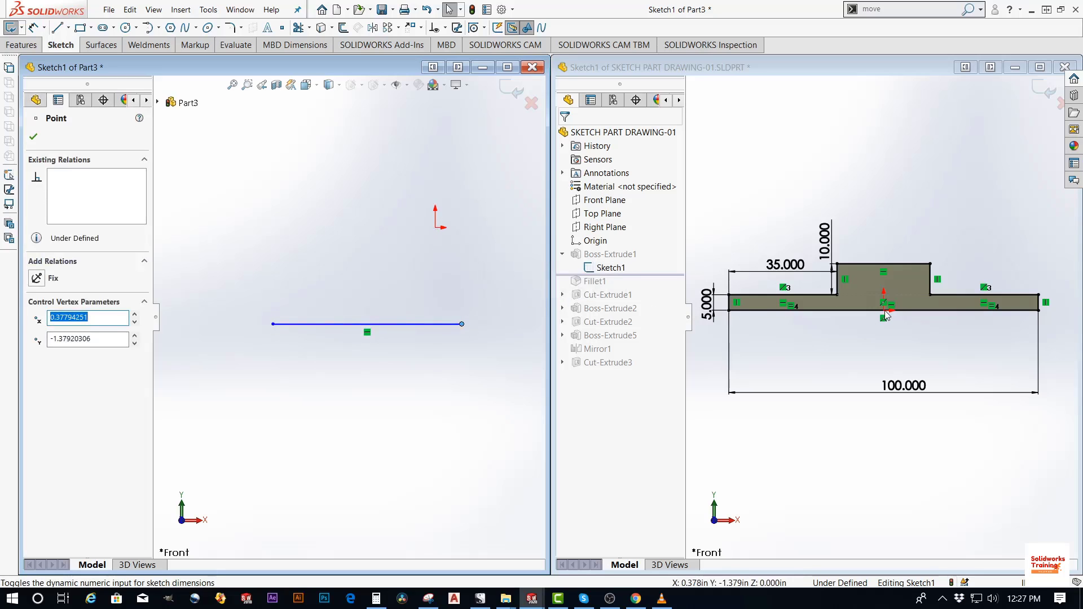
pyautogui.click(390, 275)
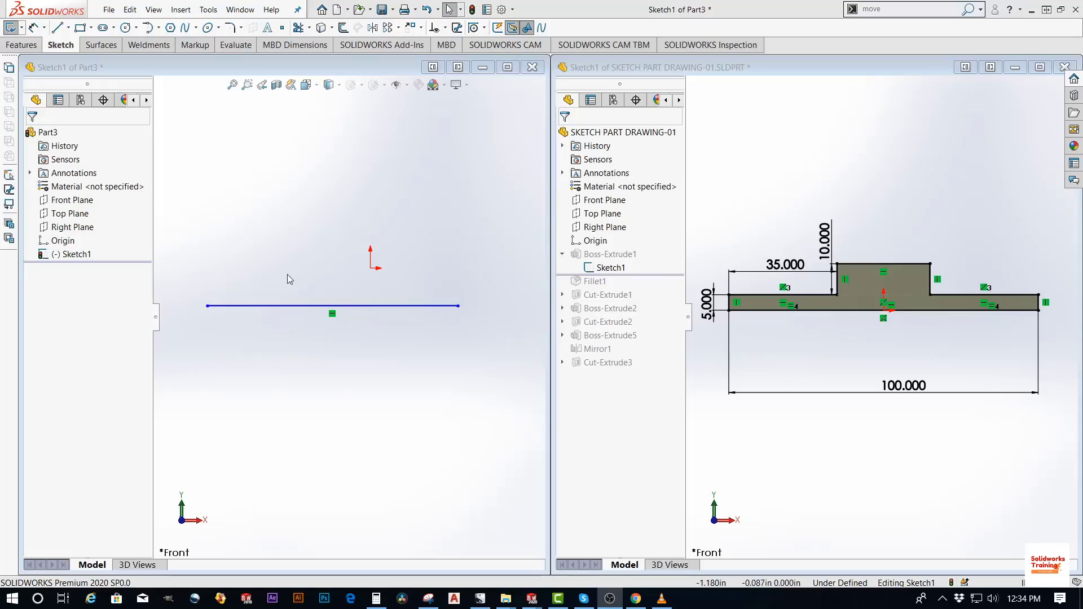
pyautogui.click(63, 241)
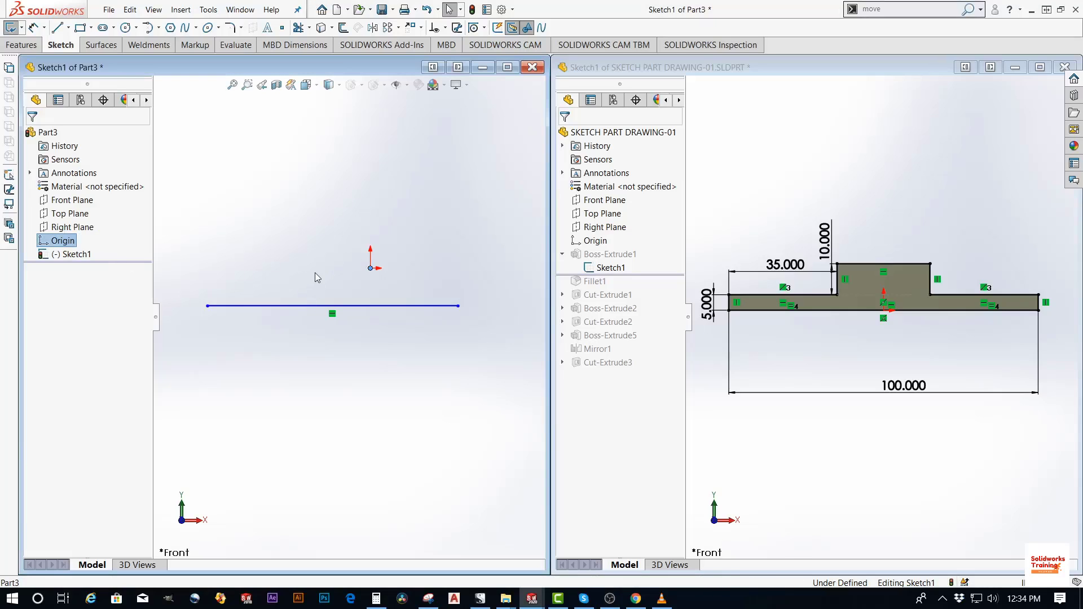
pyautogui.click(295, 306)
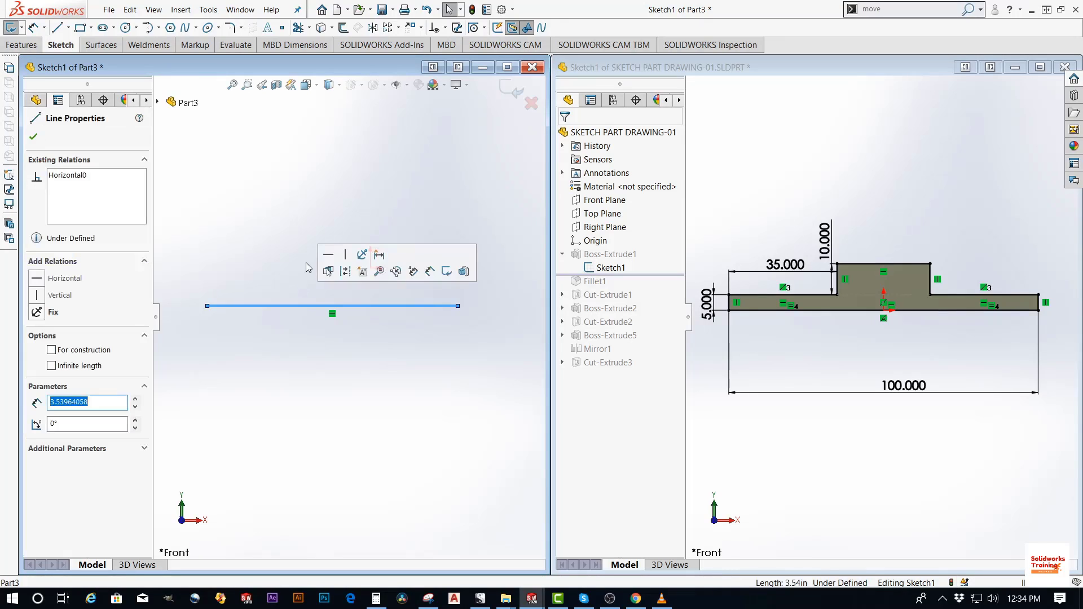
pyautogui.click(34, 137)
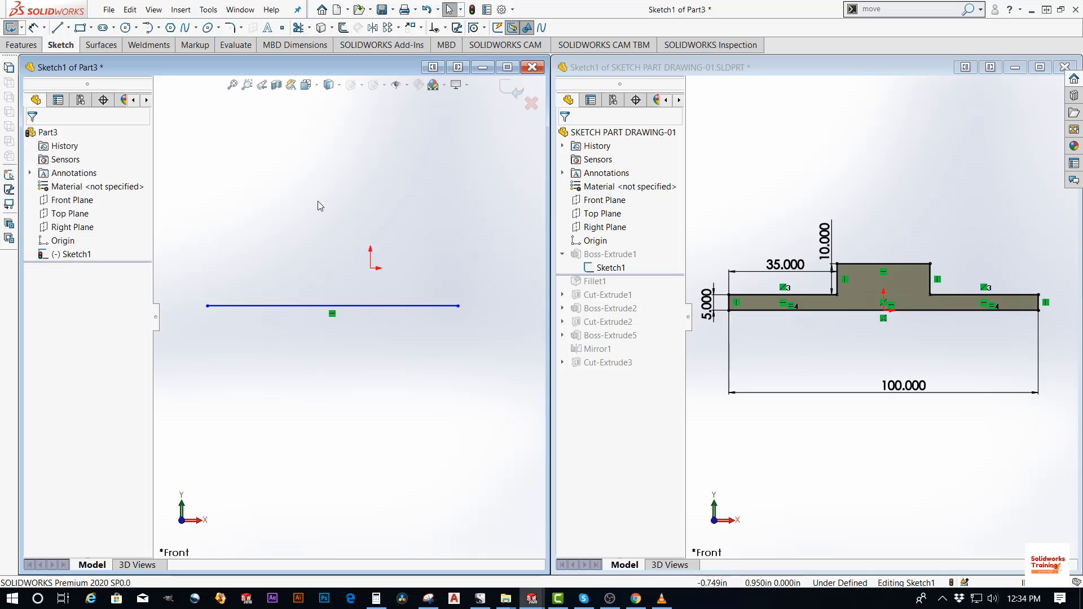
# Try a midpoint relation between the horizontal line and the origin, and undo it
pyautogui.click(70, 242)
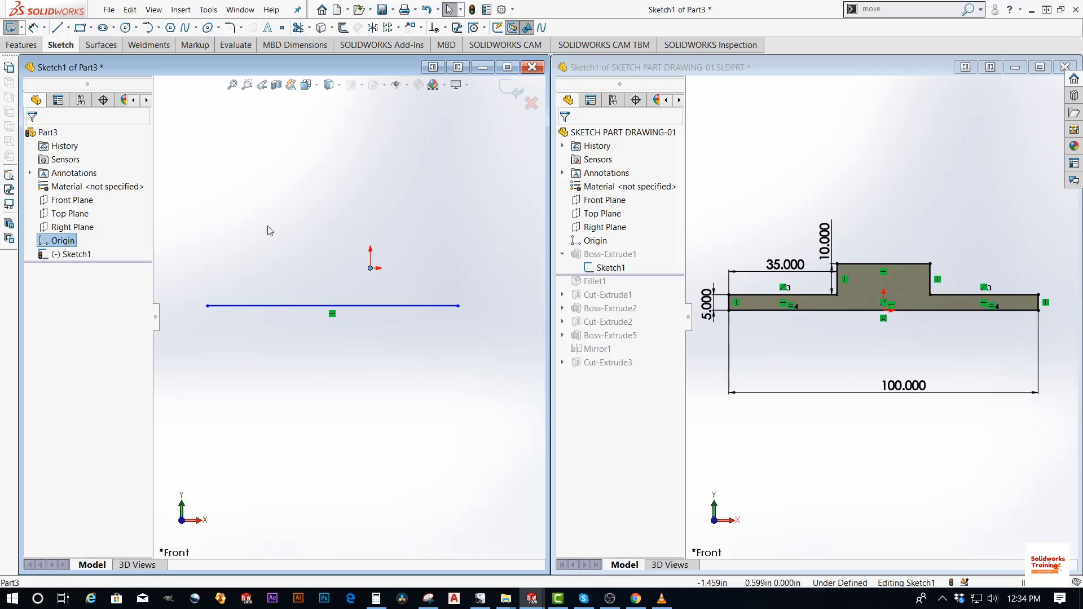
pyautogui.keyDown('ctrl'); pyautogui.click(353, 305); pyautogui.keyUp('ctrl')
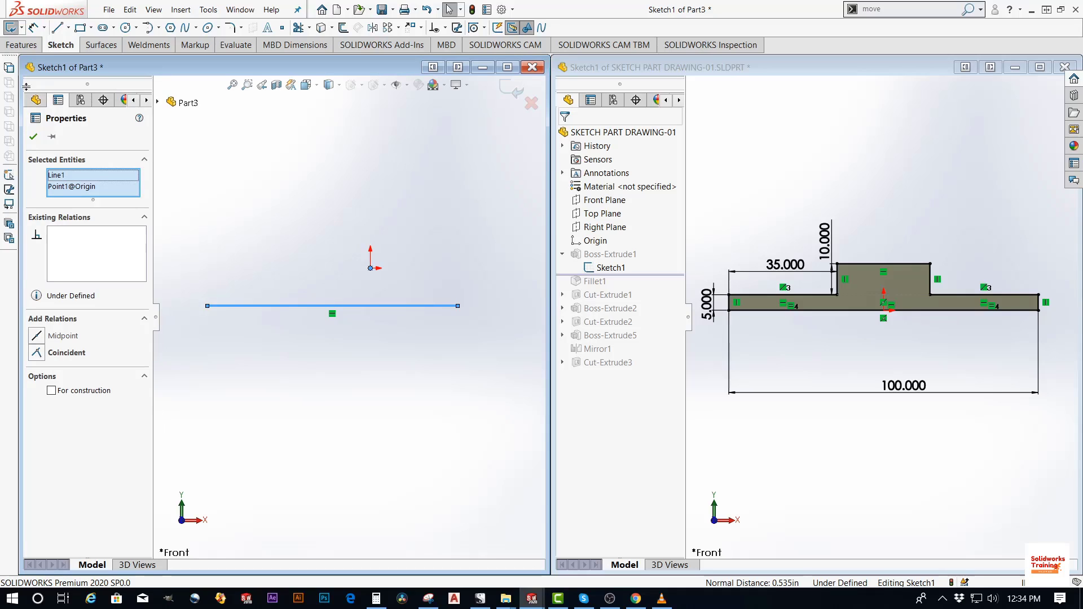
pyautogui.click(64, 180)
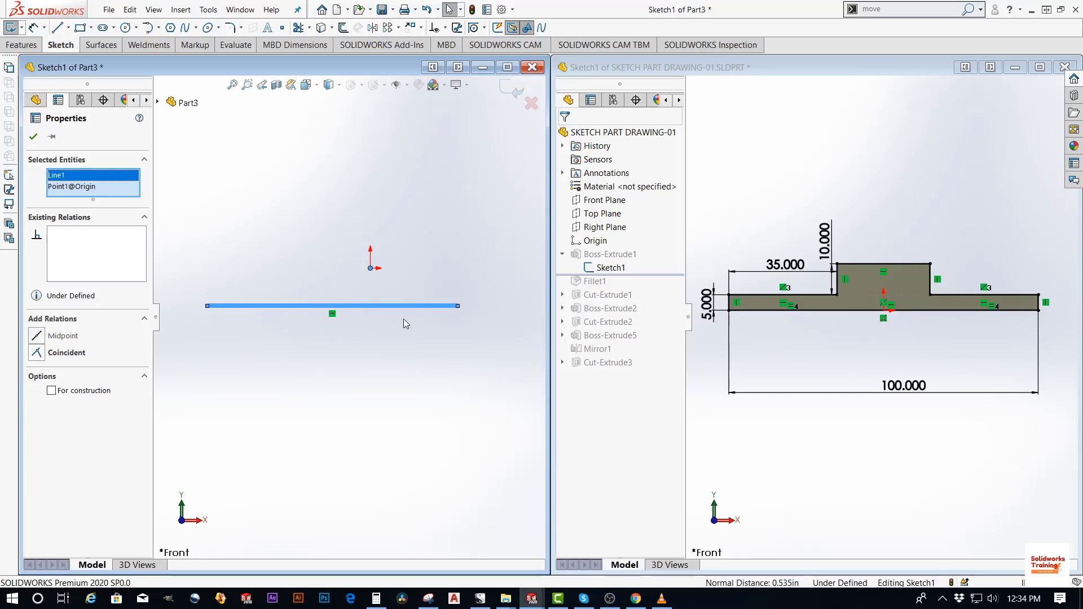
pyautogui.click(70, 186)
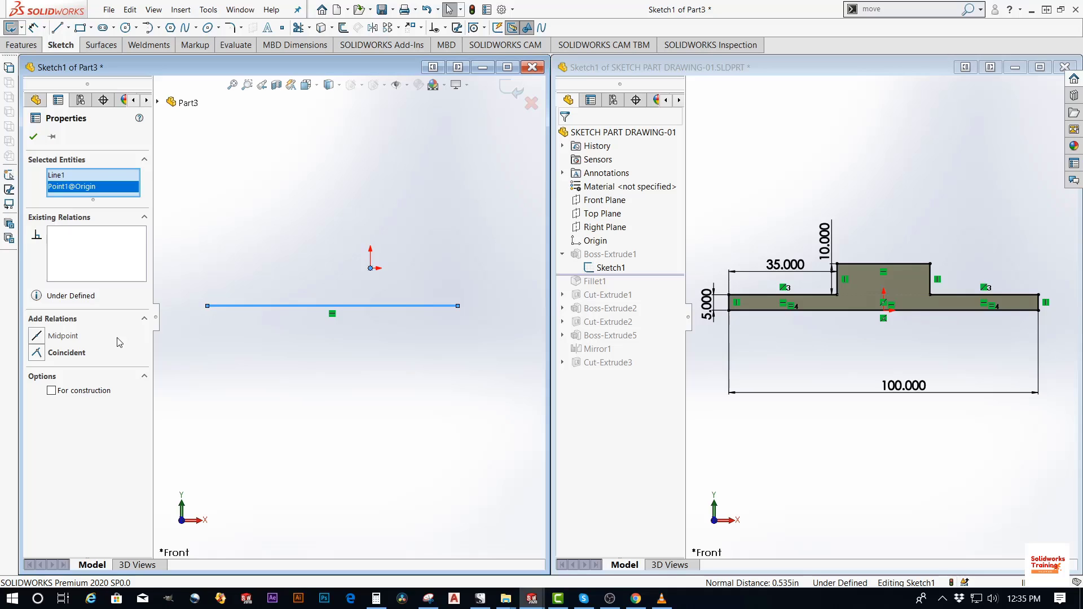
pyautogui.click(40, 338)
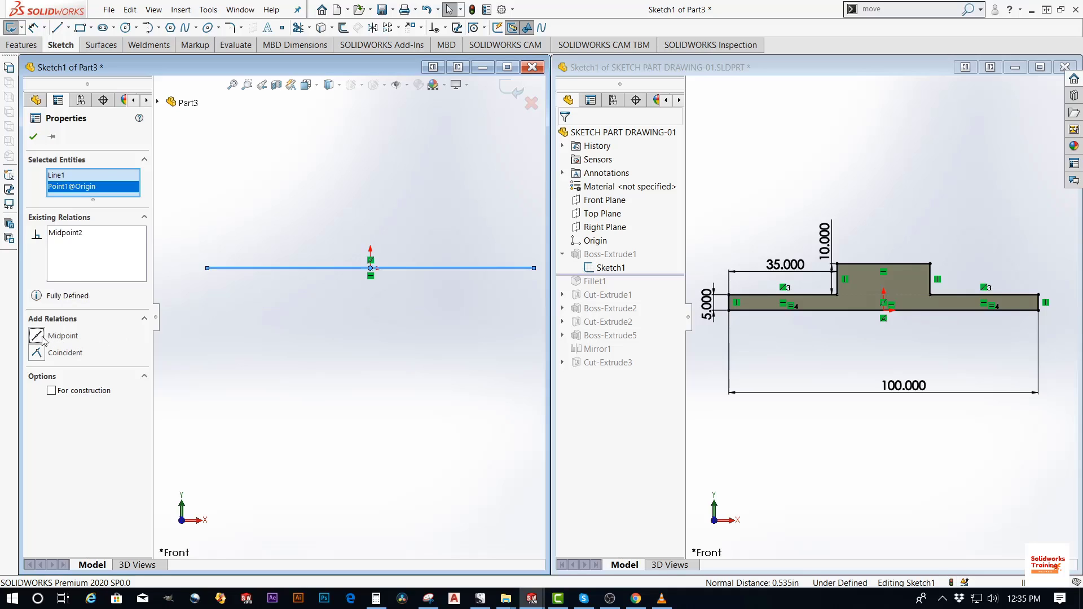
pyautogui.click(366, 352)
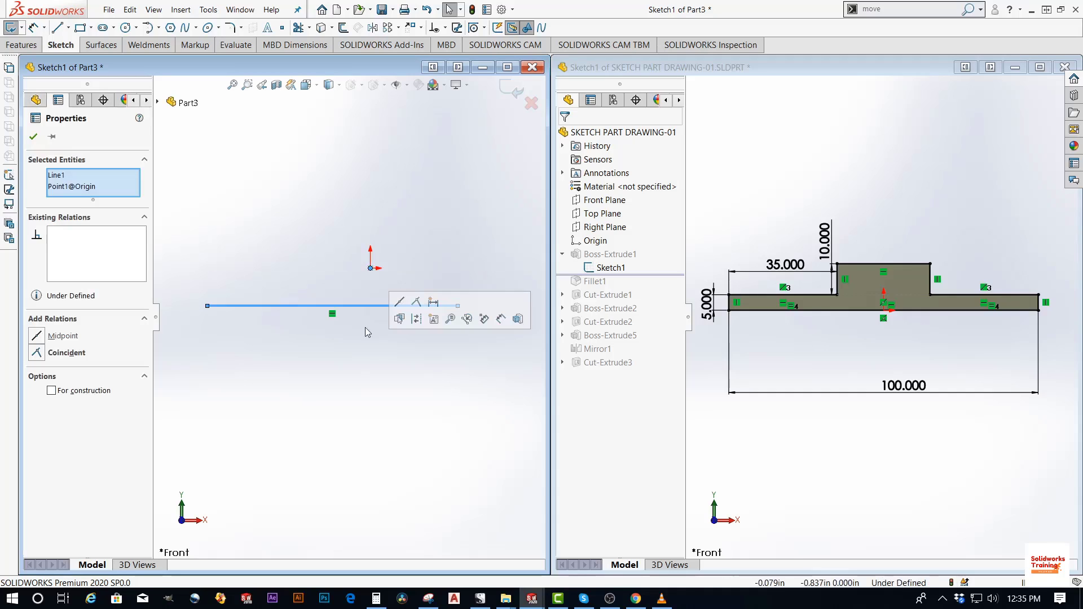
pyautogui.hotkey('ctrl', 'z')
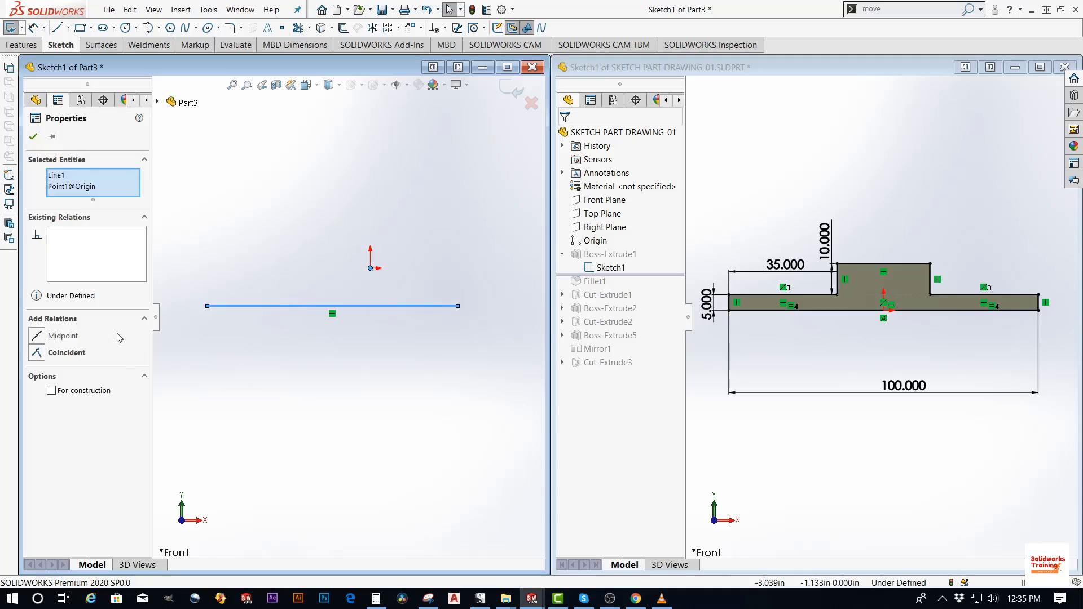
# Try a coincident relation between the horizontal line and the origin, and undo it
pyautogui.click(48, 354)
pyautogui.click(302, 353)
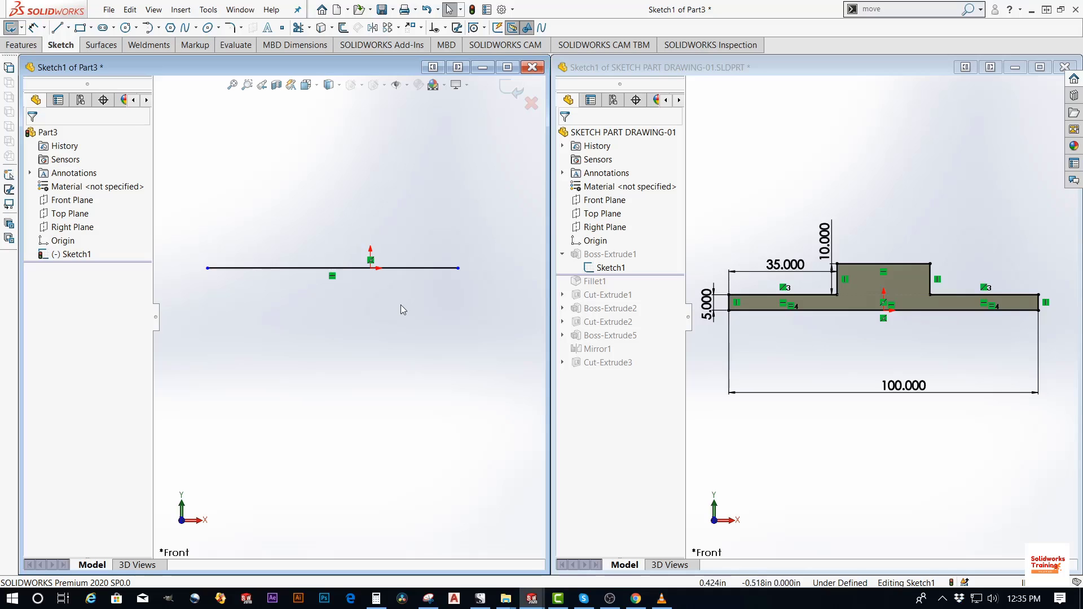
pyautogui.hotkey('ctrl', 'z')
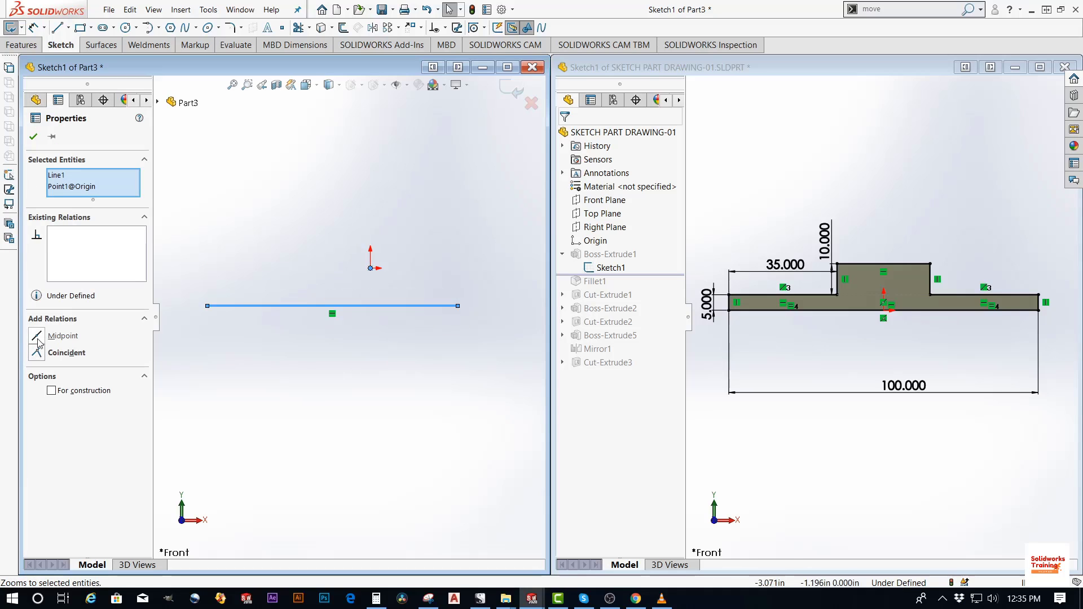
# Center the horizontal line on the origin with a midpoint relation and check its relations and definition status
pyautogui.click(38, 338)
pyautogui.click(377, 354)
pyautogui.scroll(2, 390, 329)
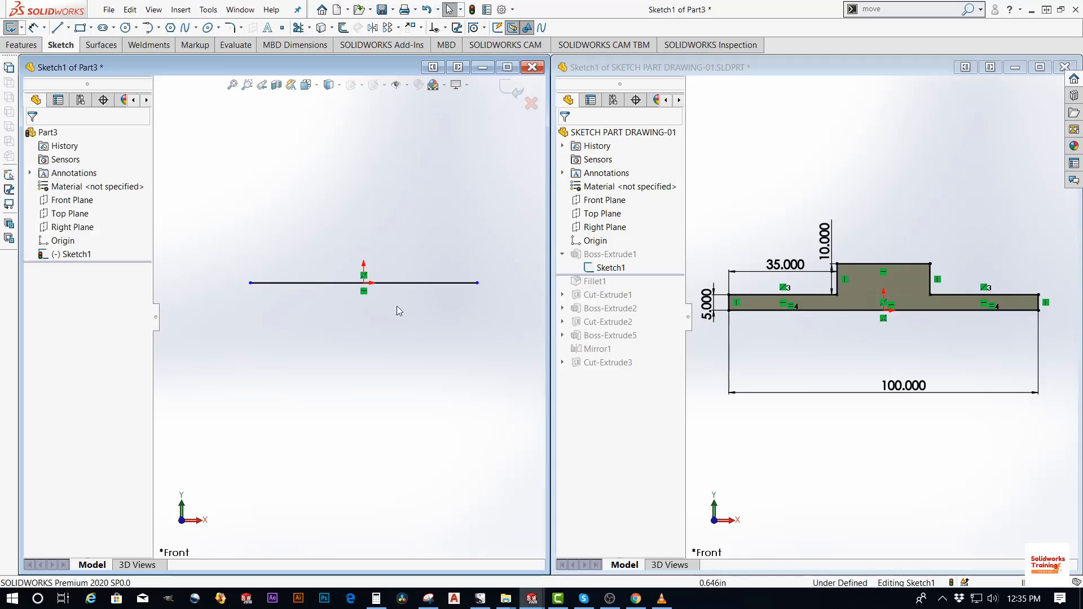
pyautogui.scroll(-1, 401, 268)
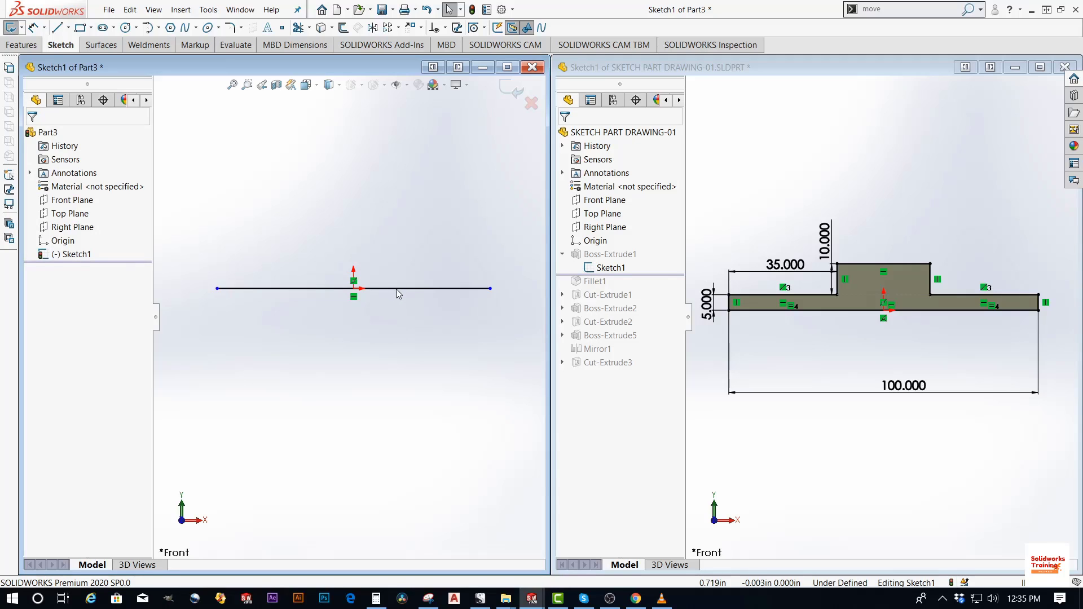
pyautogui.click(398, 289)
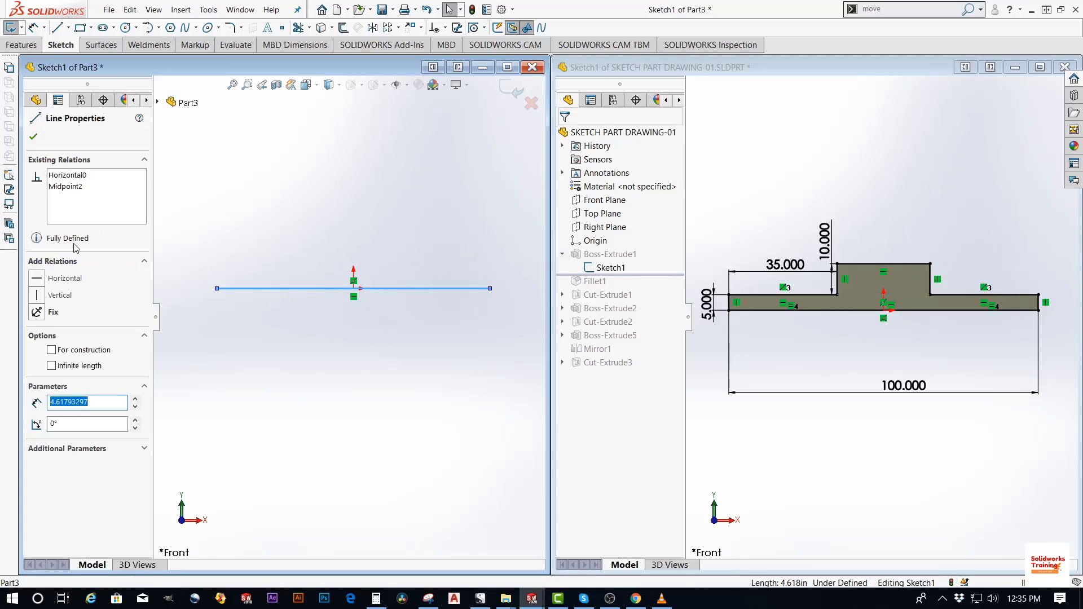
pyautogui.click(371, 324)
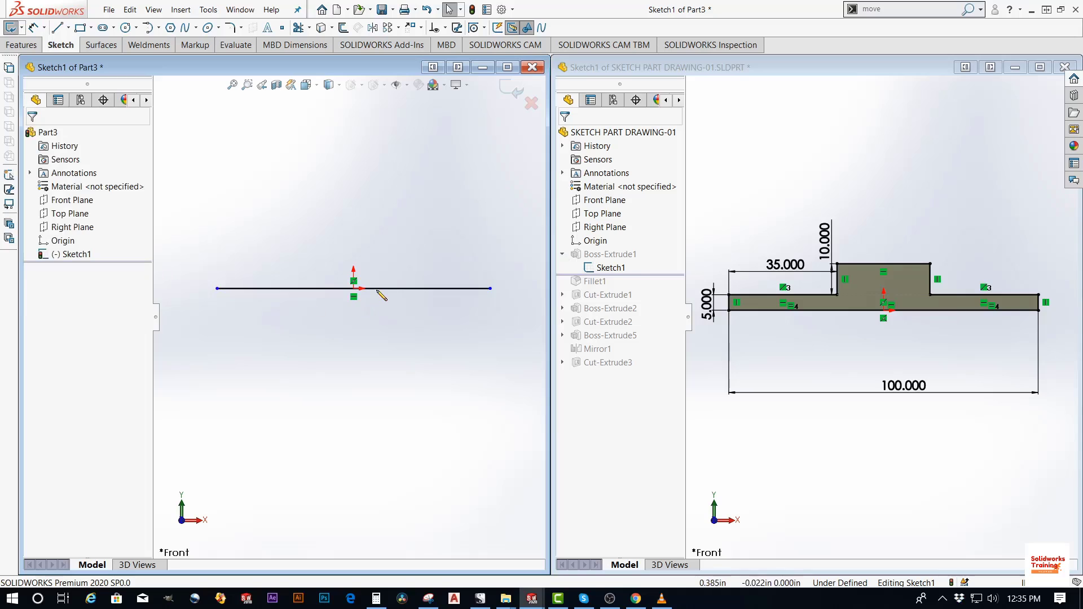
pyautogui.click(376, 289)
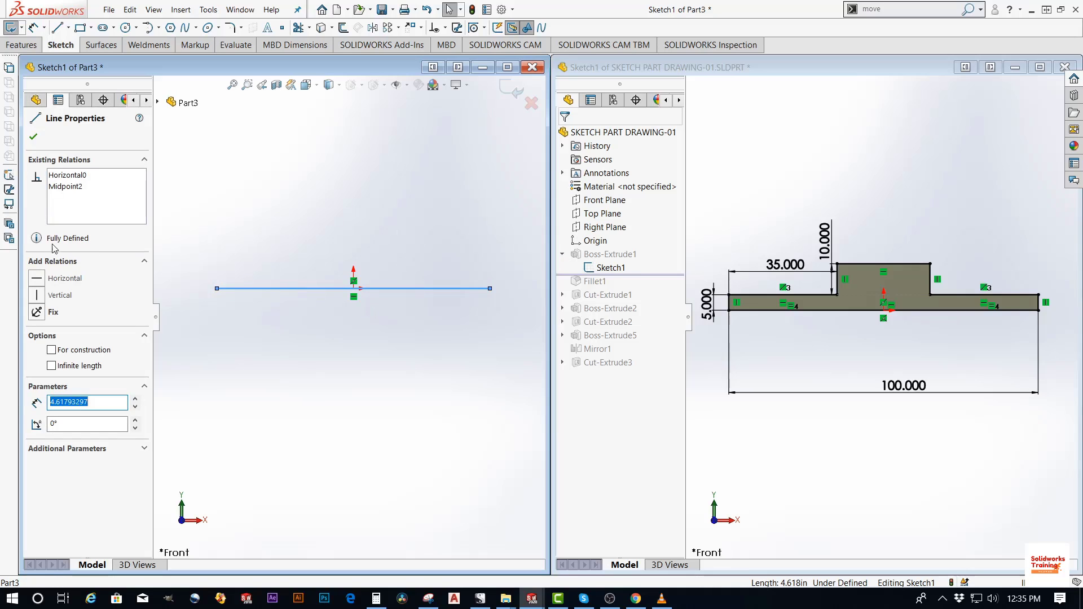
pyautogui.press('Escape')
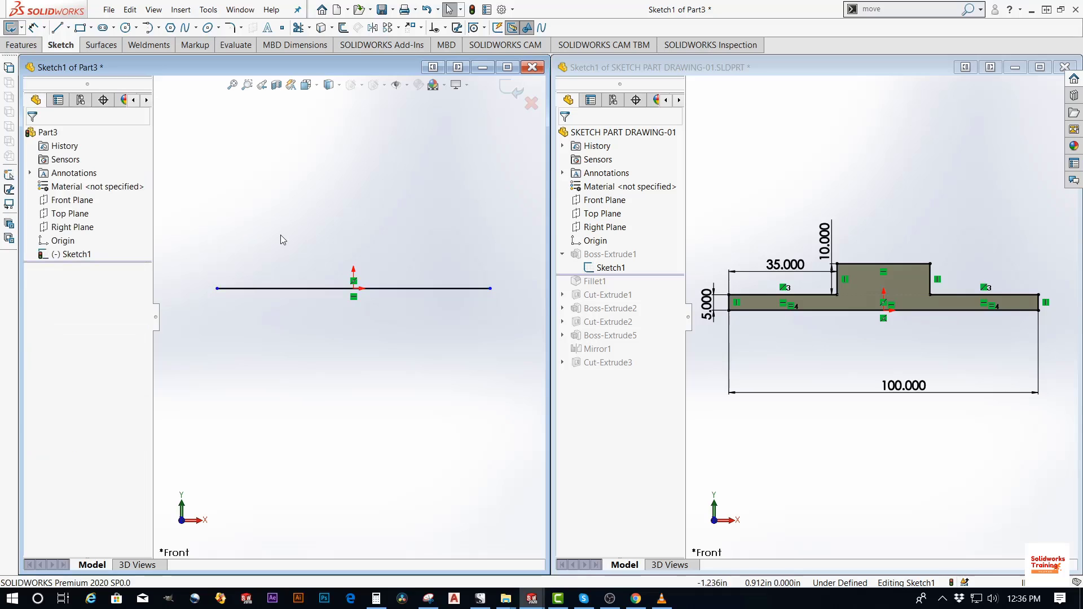
# Undo the line's midpoint relation to the origin and check its definition status again
pyautogui.hotkey('ctrl', 'z')
pyautogui.press('Escape')
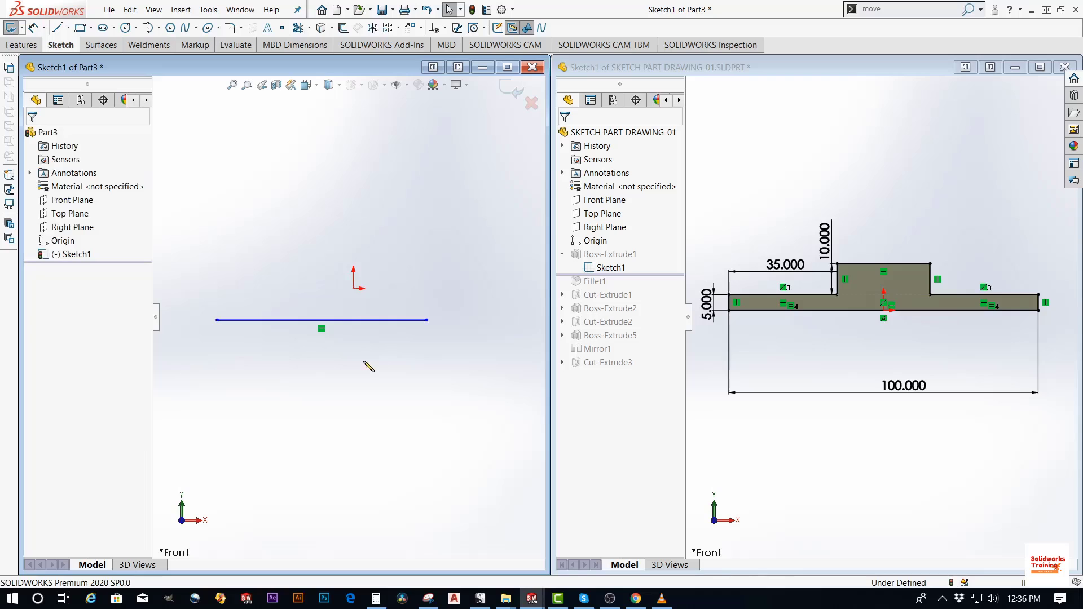
pyautogui.click(347, 320)
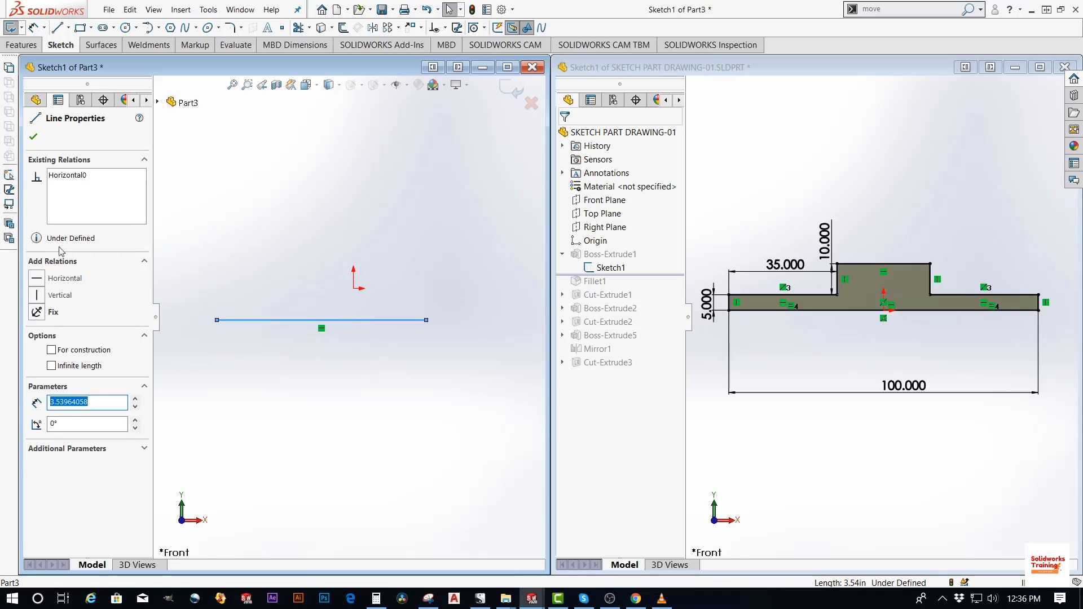
pyautogui.click(251, 250)
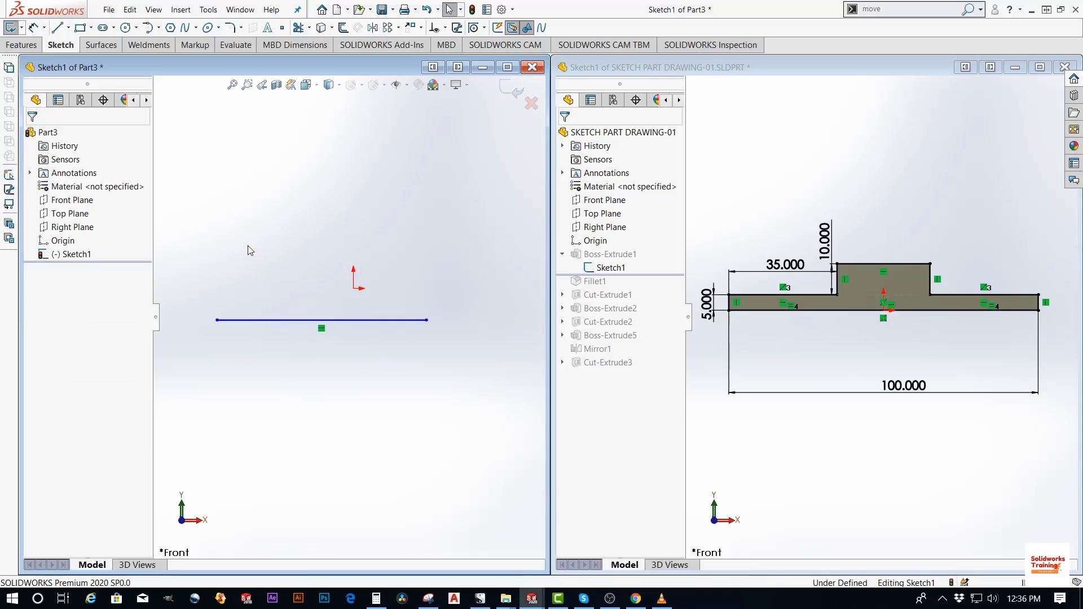
# Check the horizontal line's relations and center the line on the origin with a midpoint relation
pyautogui.click(289, 320)
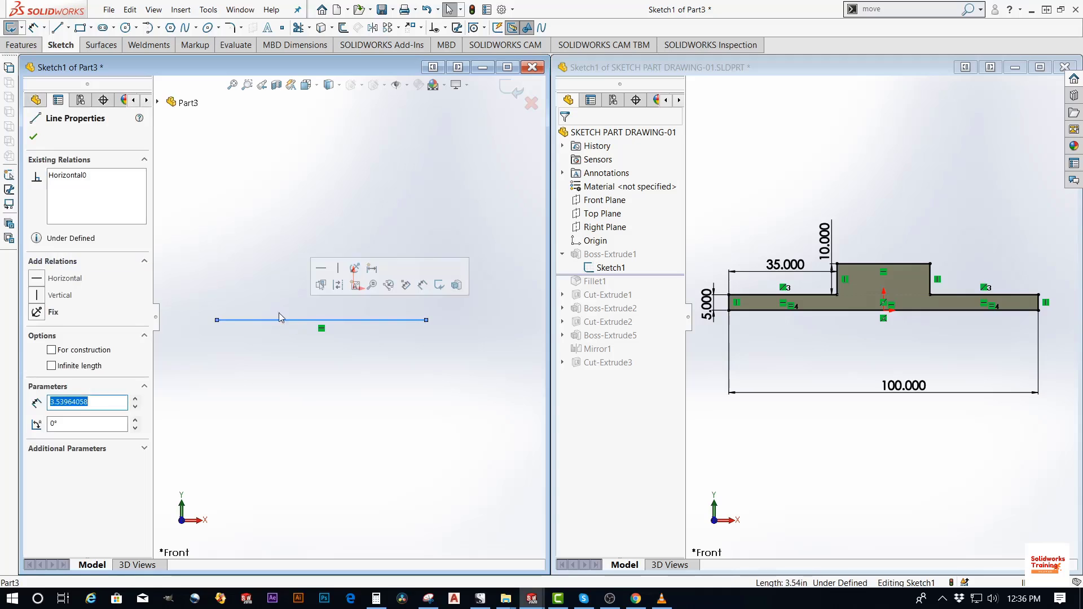
pyautogui.click(253, 262)
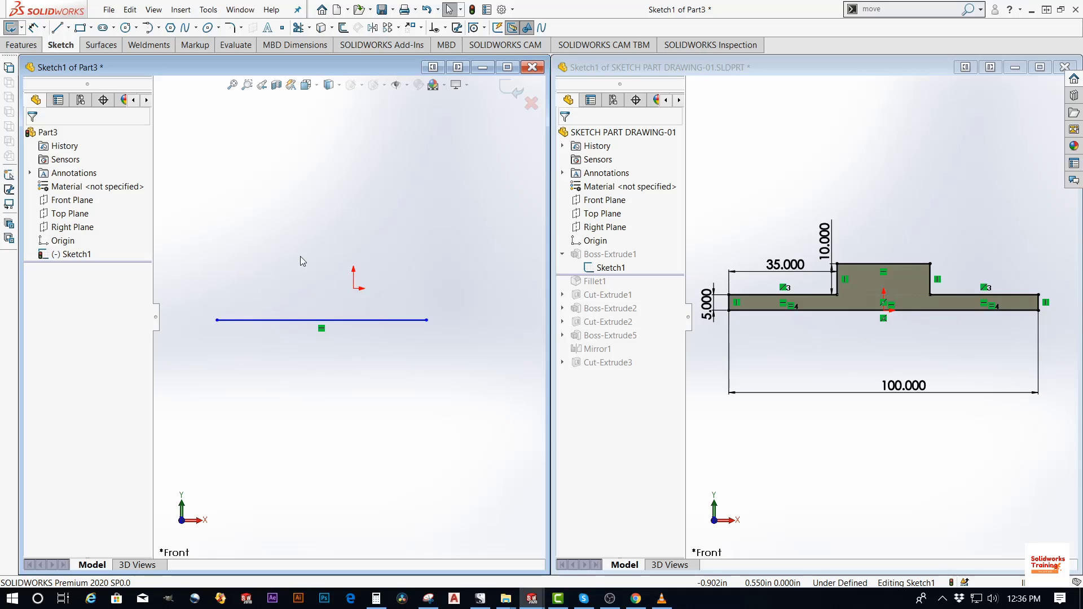
pyautogui.click(271, 320)
pyautogui.press('Escape')
pyautogui.click(62, 241)
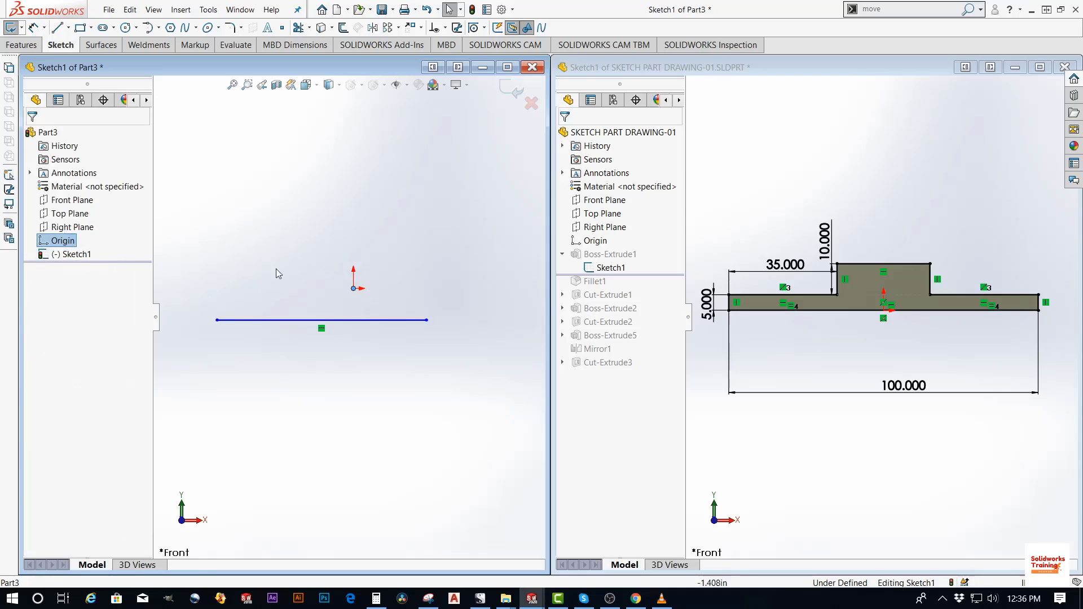
pyautogui.keyDown('ctrl'); pyautogui.click(337, 320); pyautogui.keyUp('ctrl')
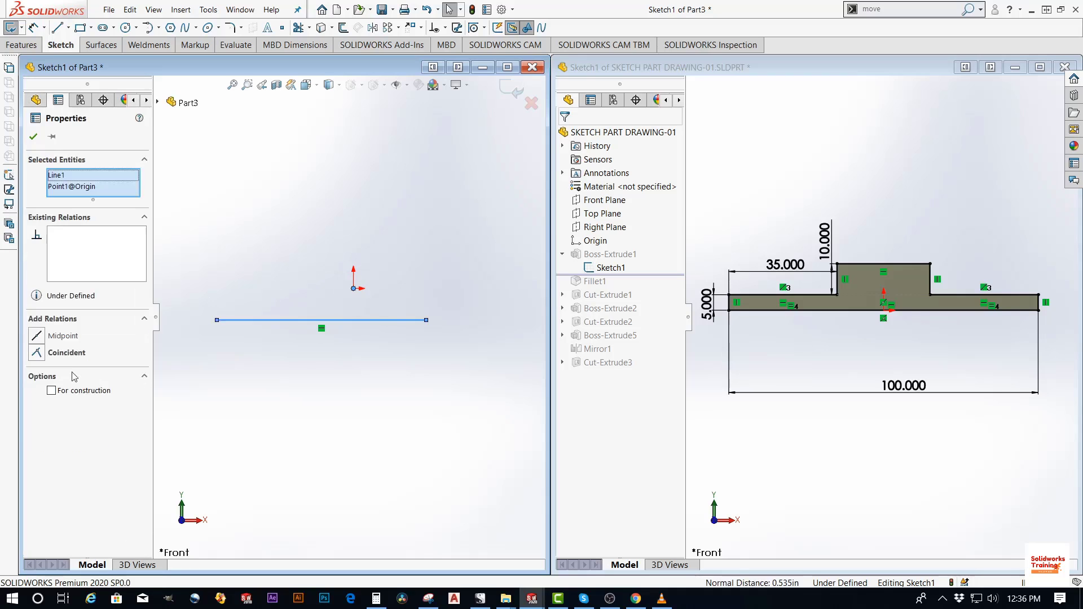
pyautogui.click(42, 337)
pyautogui.click(358, 359)
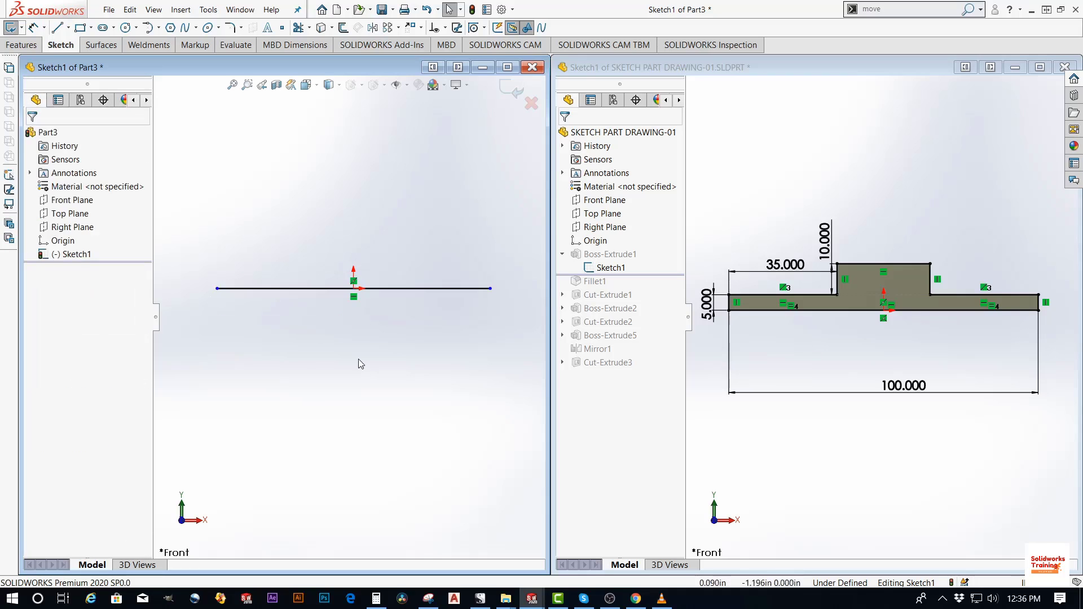
# Move the line's right endpoint in and out to test its freedom, leaving the line about 4.12 in long
pyautogui.click(489, 287)
pyautogui.scroll(-3, 482, 293)
pyautogui.scroll(-2, 482, 294)
pyautogui.click(458, 296)
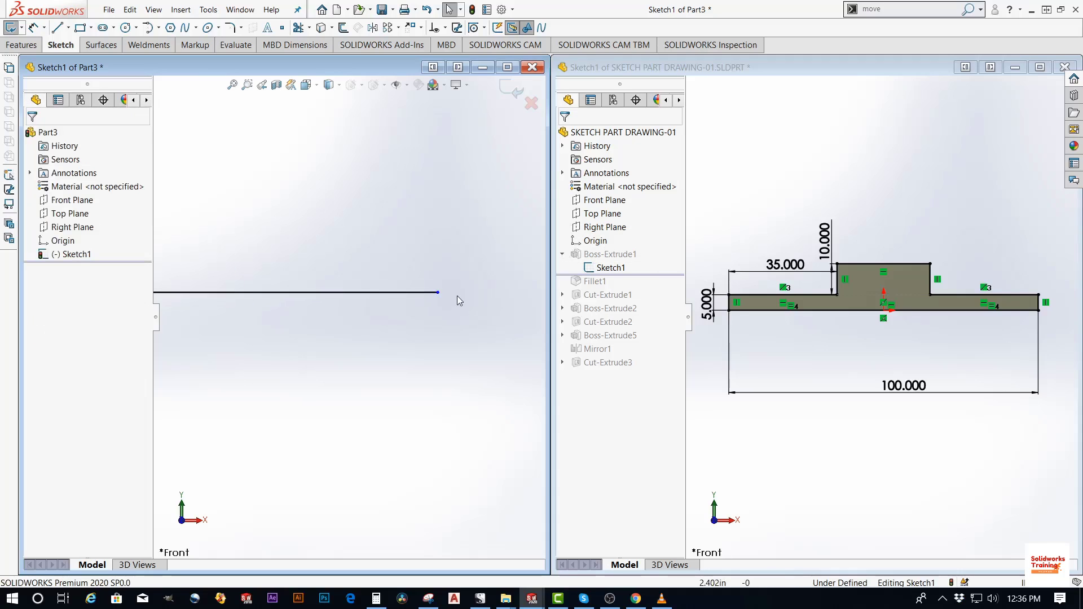
pyautogui.moveTo(438, 293); pyautogui.dragTo(333, 295)
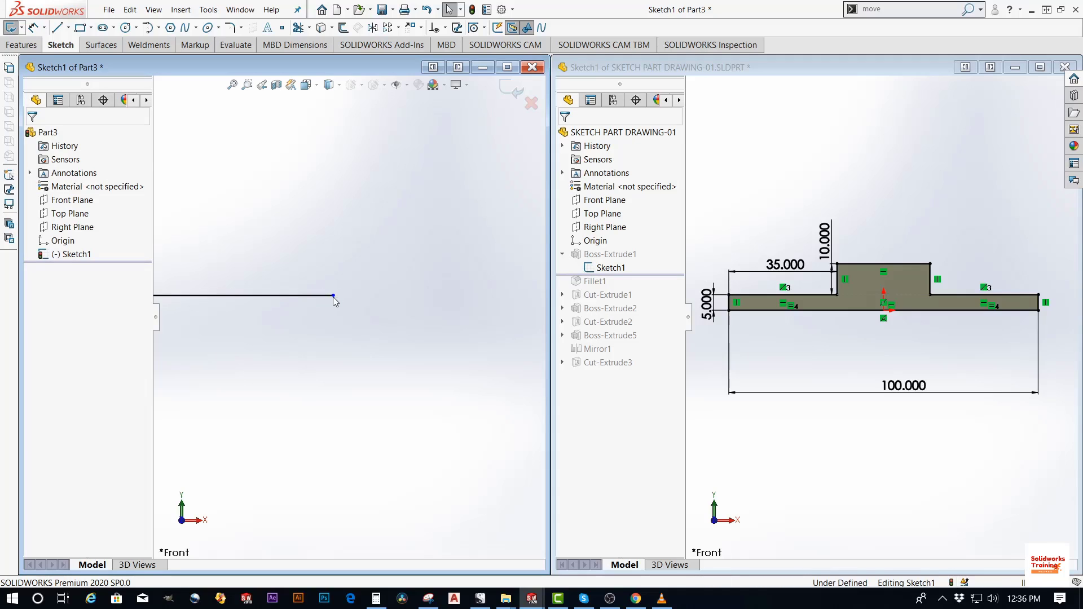
pyautogui.click(333, 296)
pyautogui.click(393, 266)
pyautogui.moveTo(334, 295); pyautogui.dragTo(436, 327)
pyautogui.scroll(5, 441, 333)
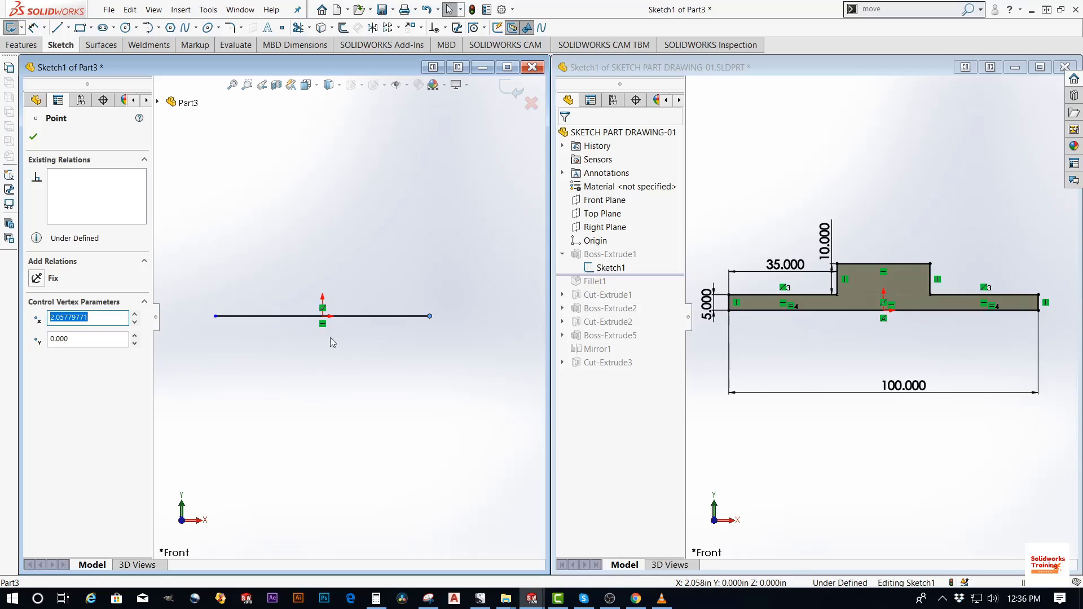
pyautogui.click(282, 340)
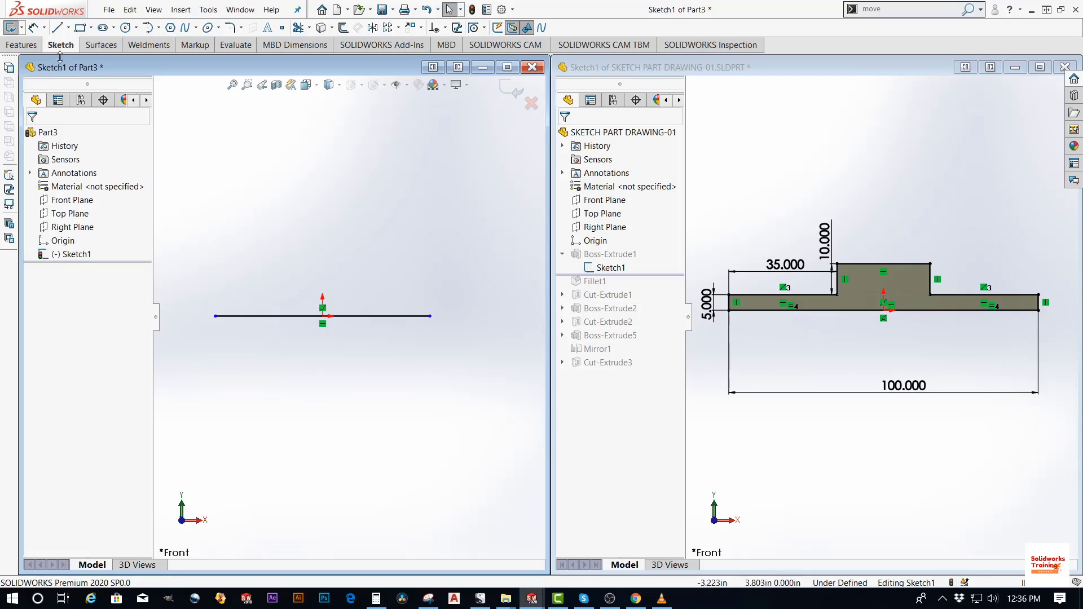
# Dimension the horizontal line's length below the line and set it to 100 in
pyautogui.click(33, 27)
pyautogui.click(386, 317)
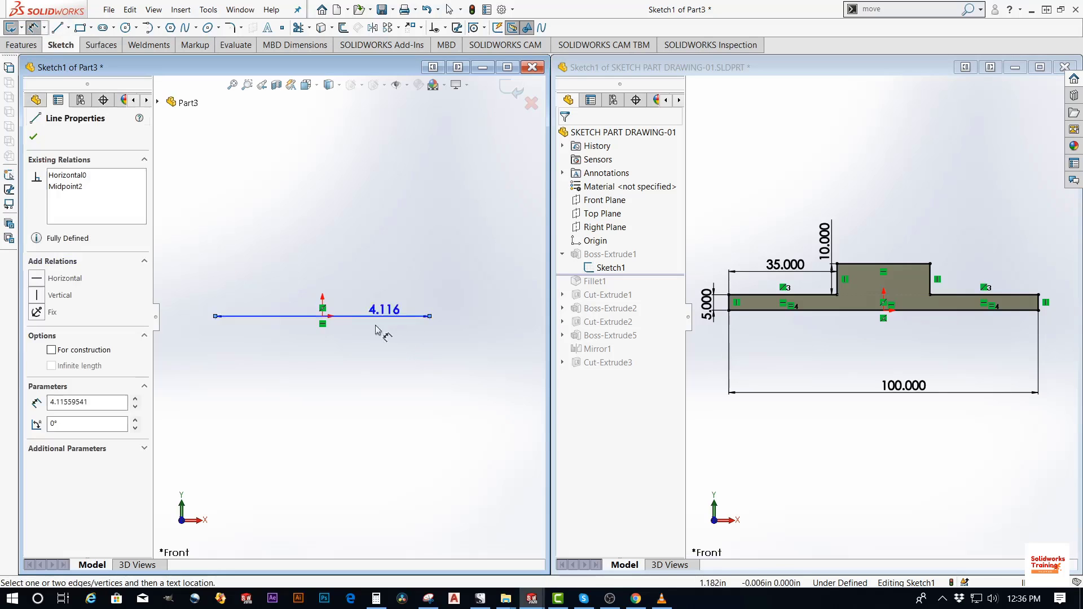
pyautogui.click(318, 358)
pyautogui.click(319, 359)
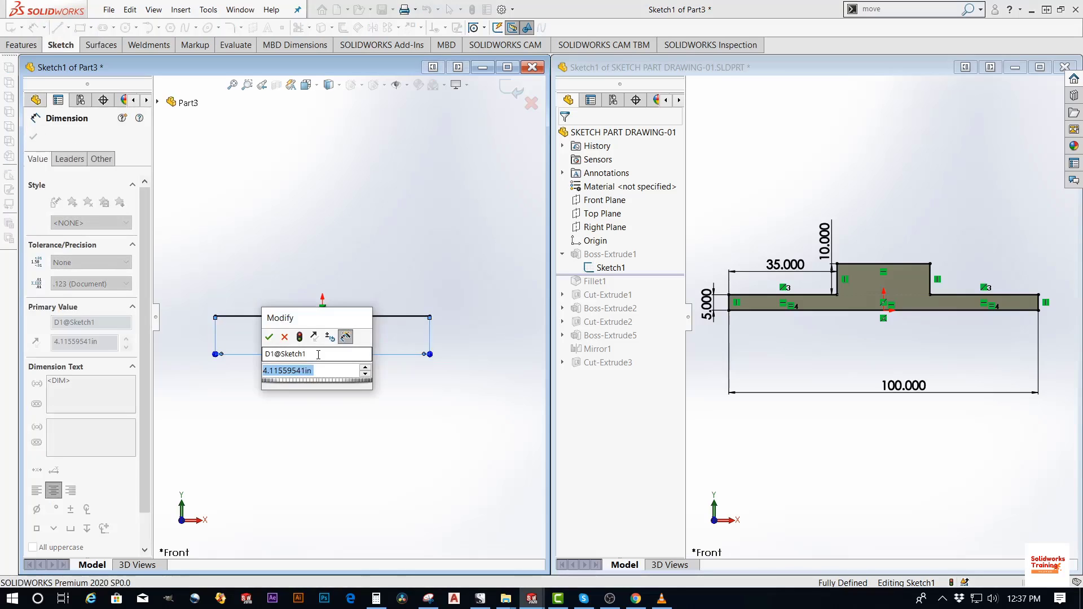
pyautogui.write('100')
pyautogui.press('Return')
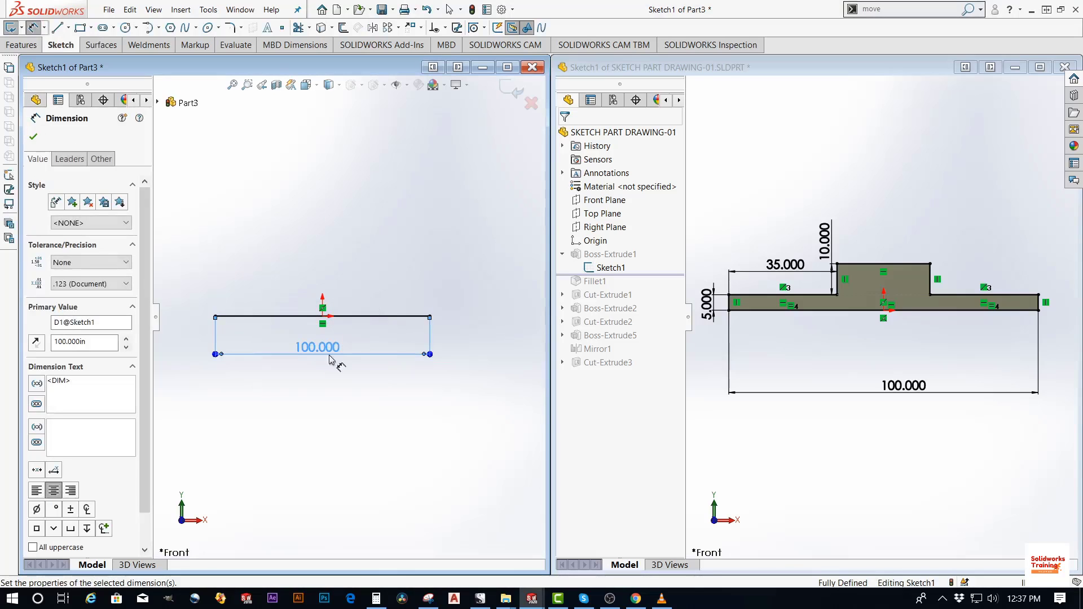
pyautogui.press('Escape')
# Examine the relations and definition status of the horizontal line's right endpoint
pyautogui.scroll(-10, 429, 316)
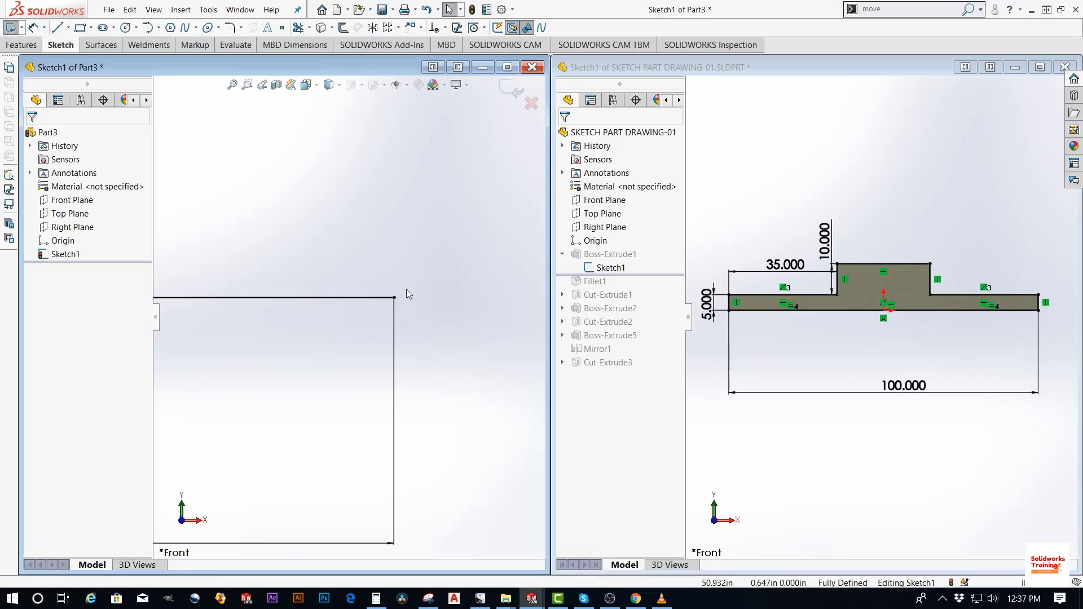
pyautogui.click(394, 298)
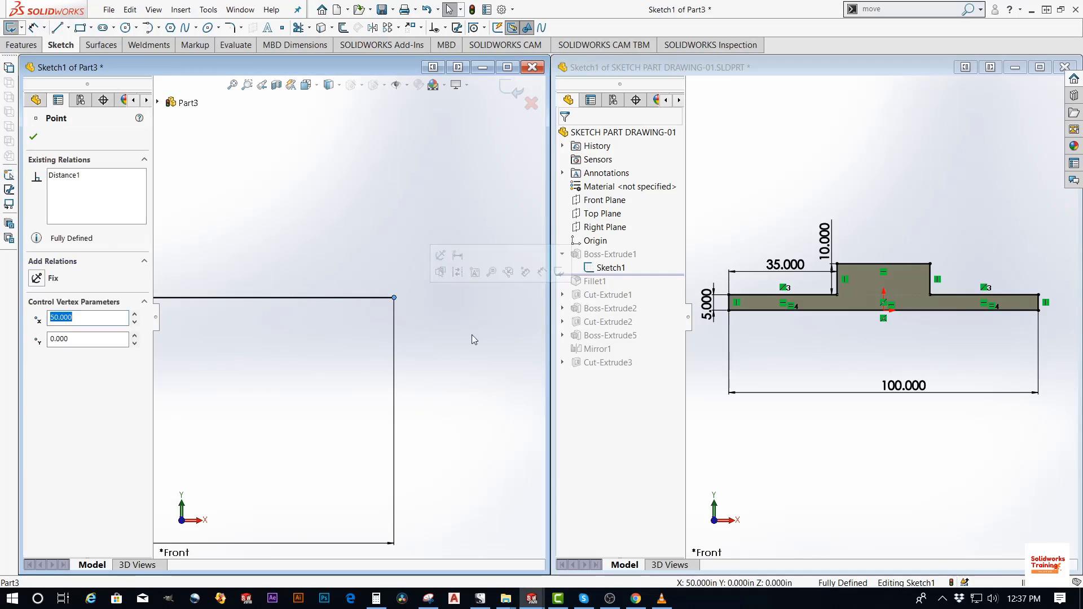
pyautogui.scroll(6, 449, 279)
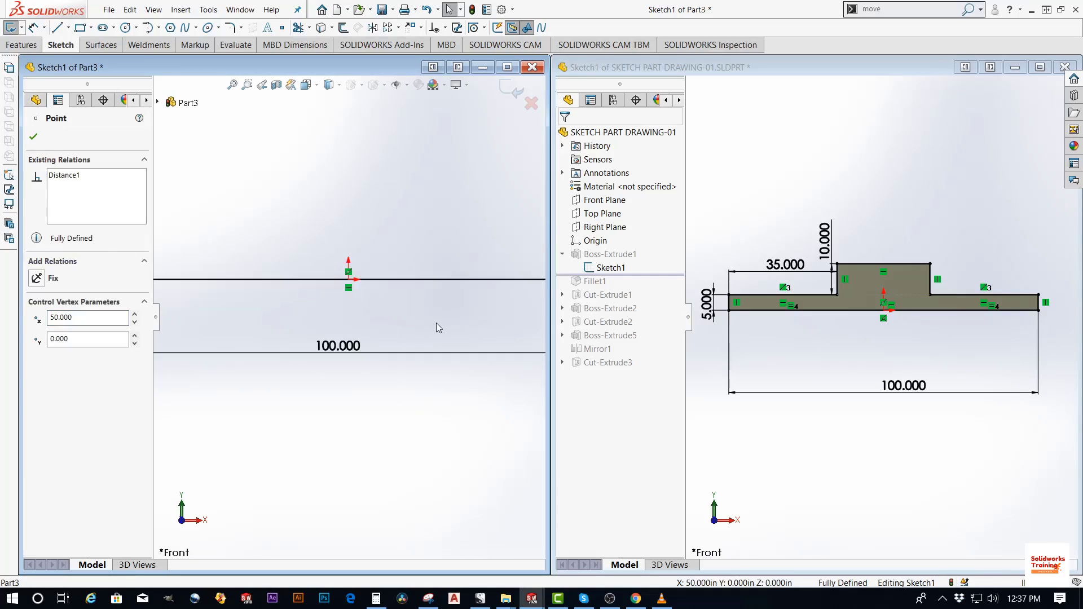
pyautogui.press('Escape')
pyautogui.scroll(-2, 356, 293)
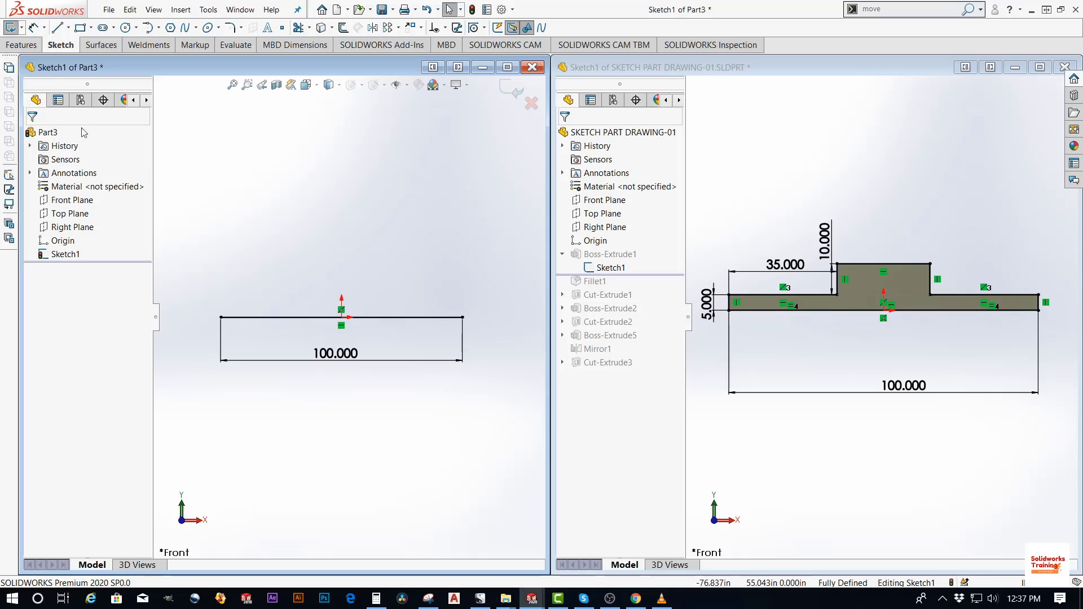
# Sketch a vertical line about 7.25 in long up from the bottom line's left end and check its upper endpoint's definition status
pyautogui.click(57, 27)
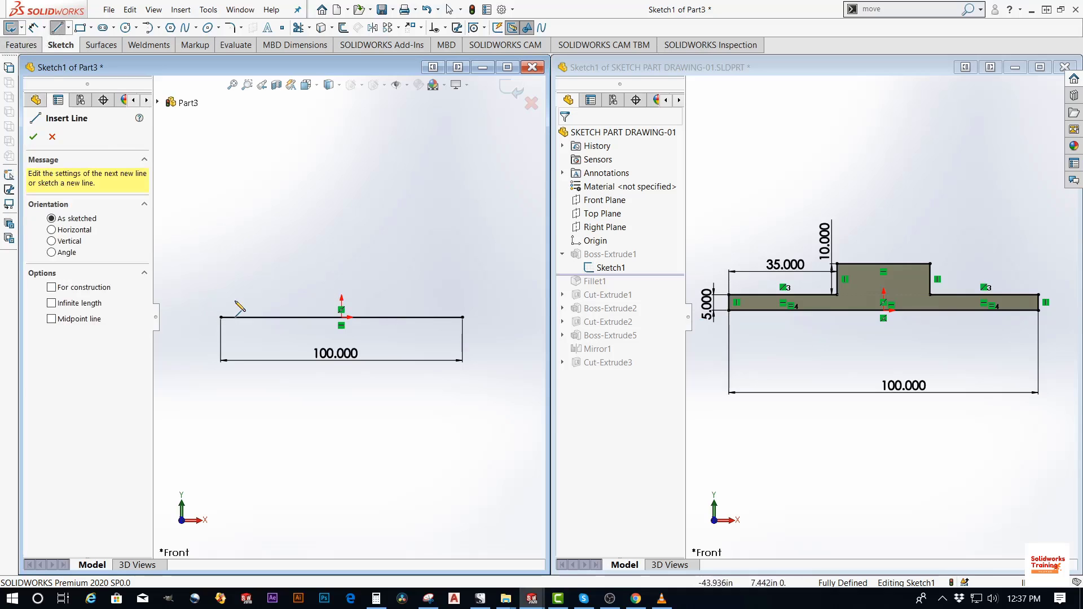
pyautogui.scroll(5, 239, 308)
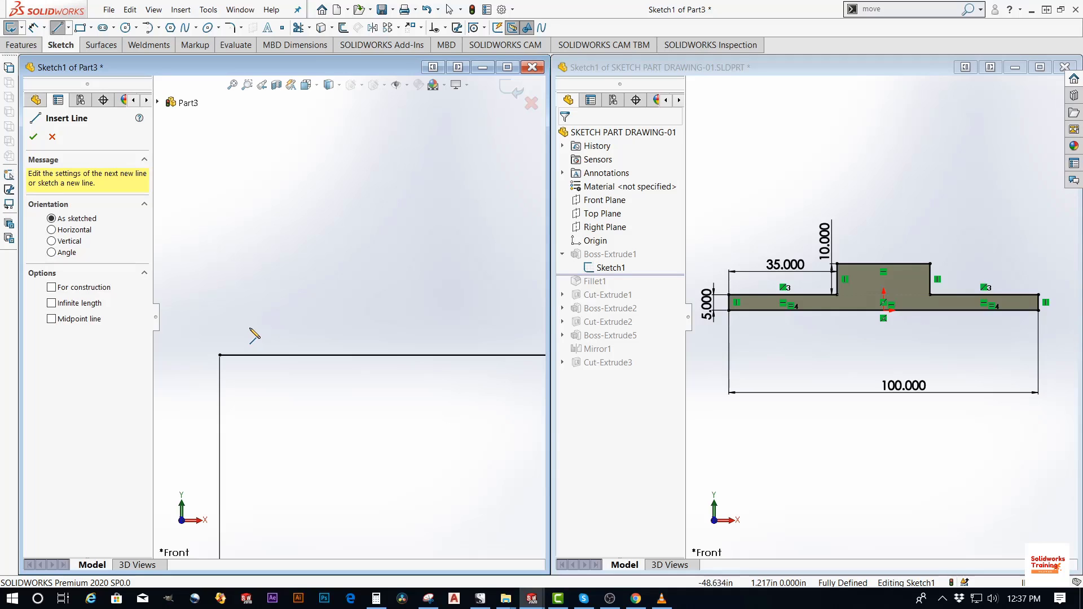
pyautogui.click(219, 355)
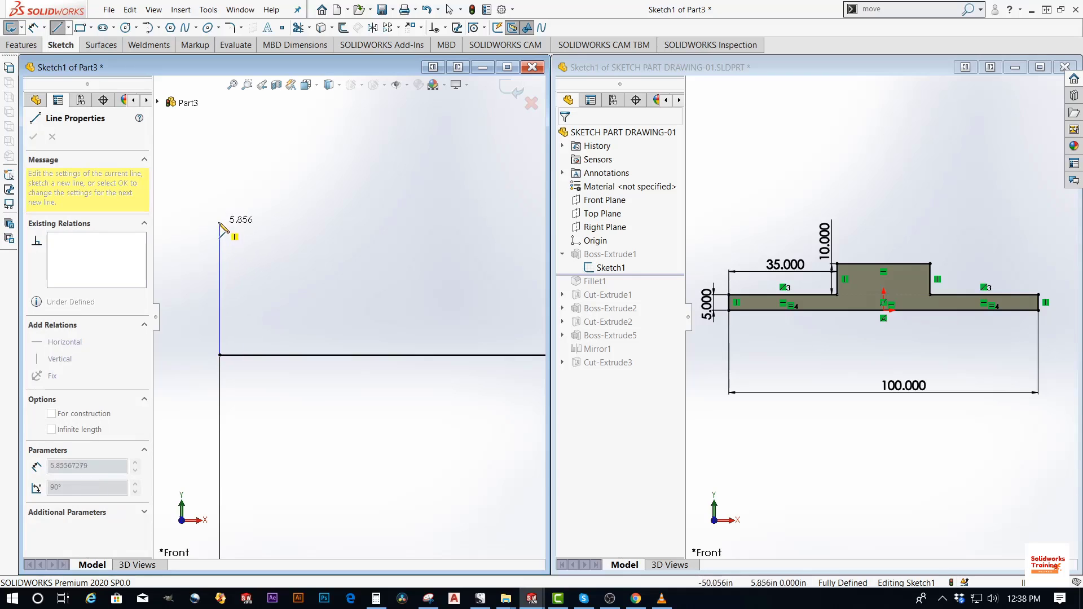
pyautogui.click(220, 195)
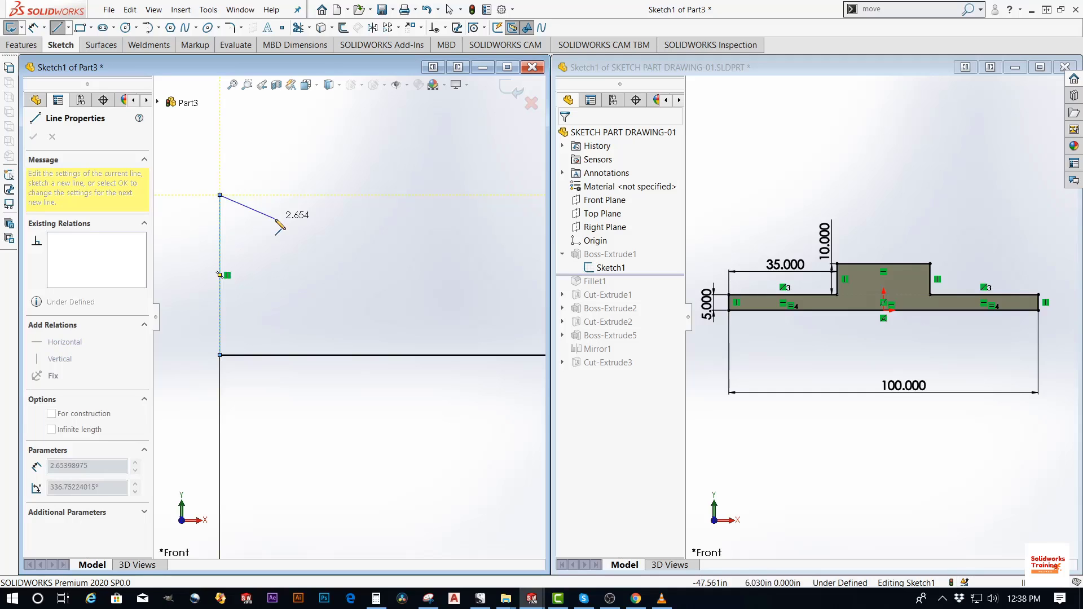
pyautogui.press('Escape')
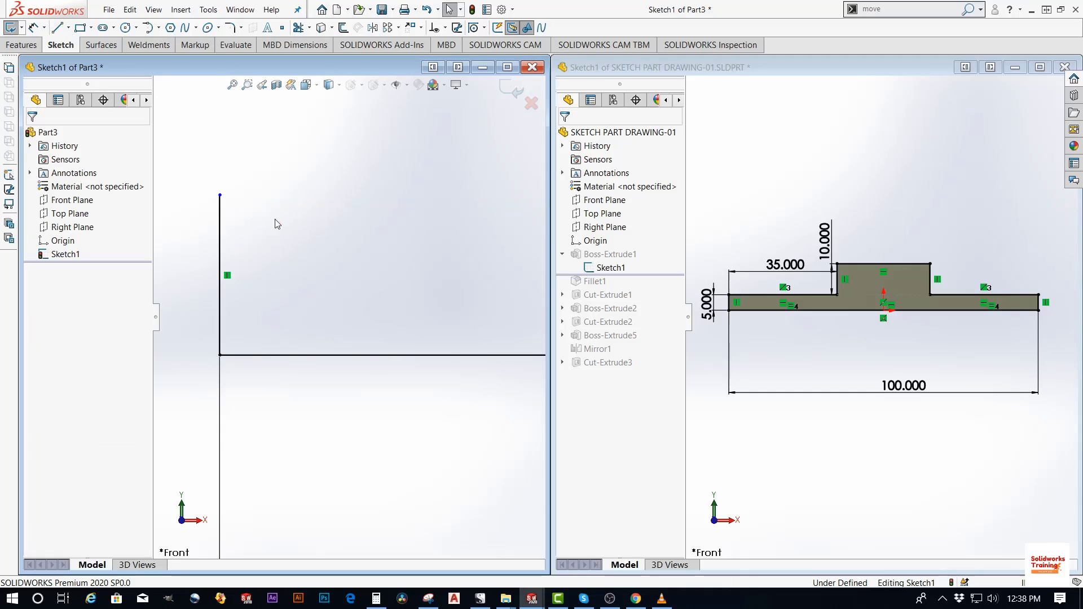
pyautogui.scroll(3, 321, 268)
pyautogui.scroll(-2, 306, 266)
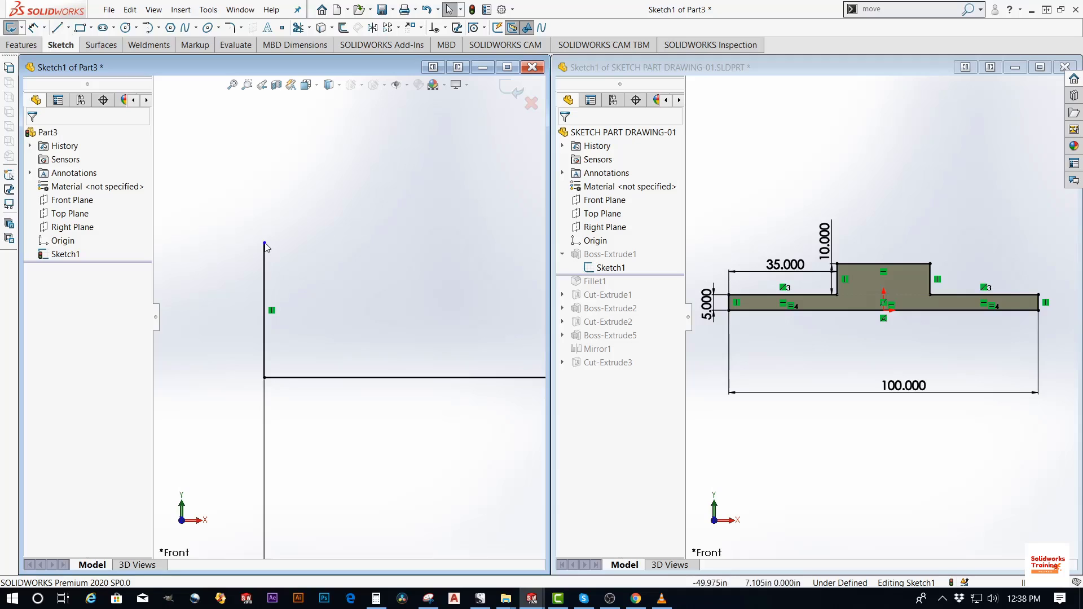
pyautogui.click(264, 243)
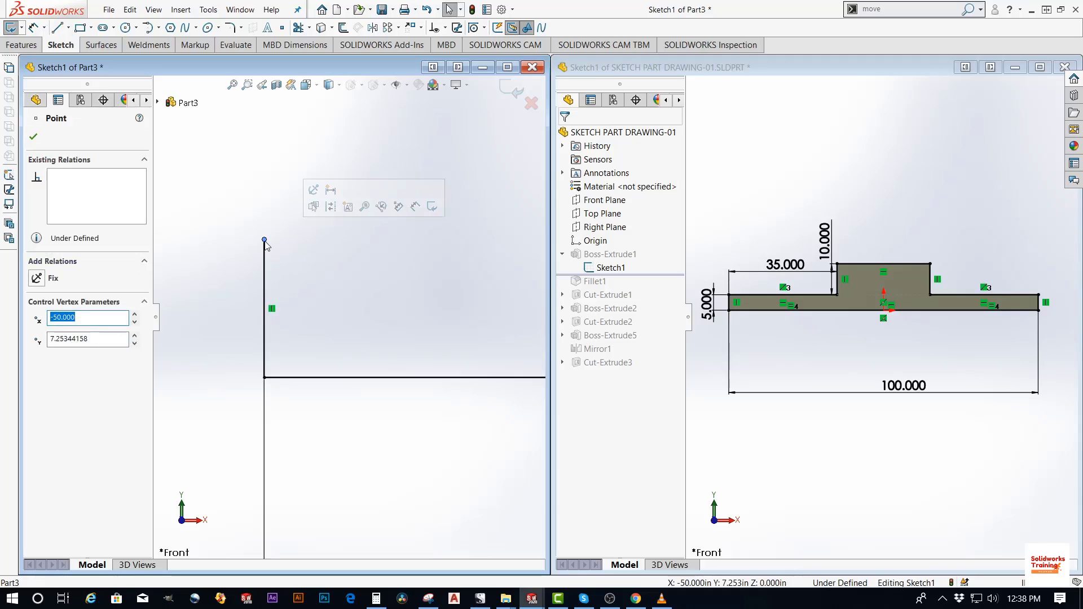
pyautogui.click(330, 273)
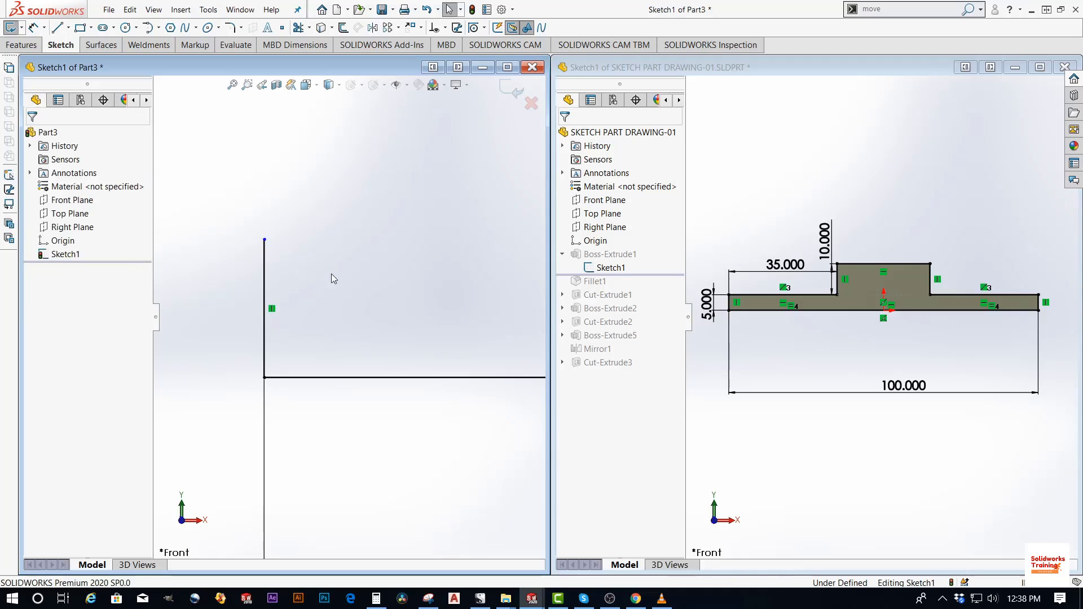
# Dimension the height of the vertical line on its outer side and set it to 5 in
pyautogui.click(33, 27)
pyautogui.click(264, 268)
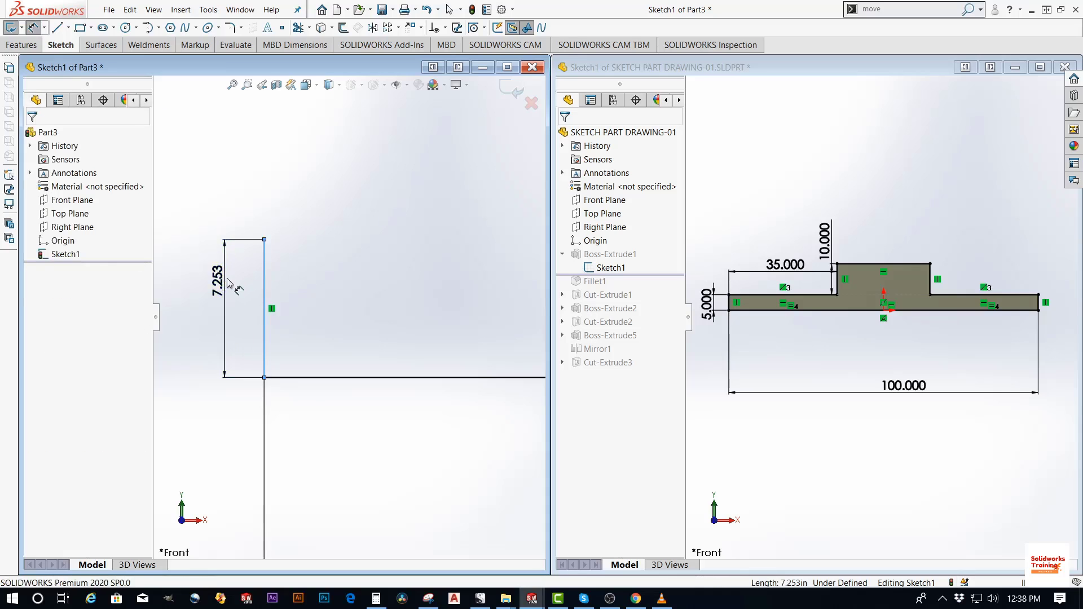
pyautogui.click(228, 283)
pyautogui.write('5')
pyautogui.press('Return')
pyautogui.press('Escape')
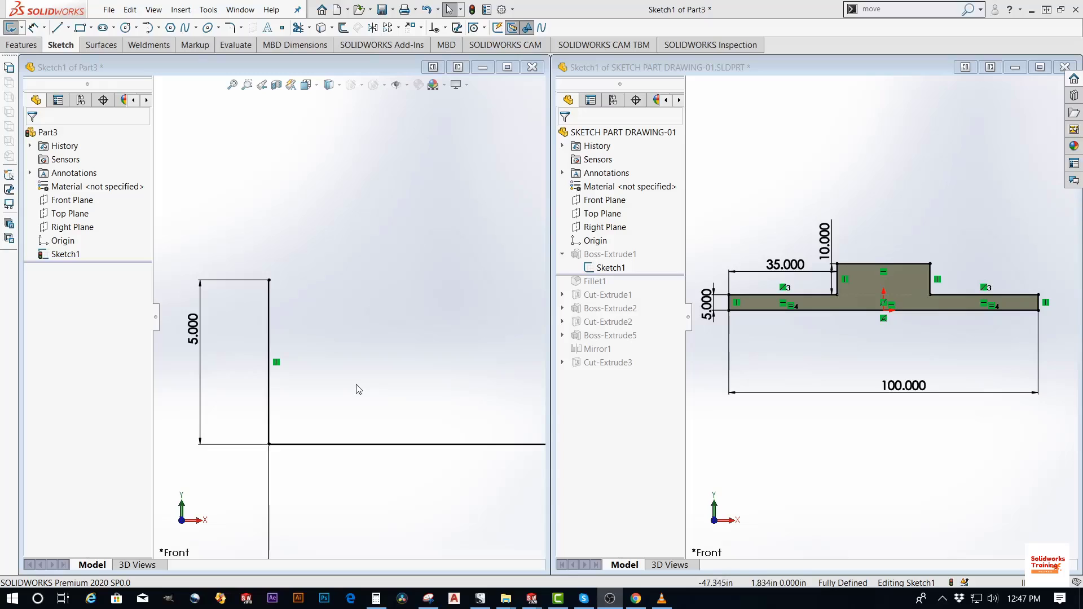
# Examine the vertical line's existing relations and definition status
pyautogui.click(270, 337)
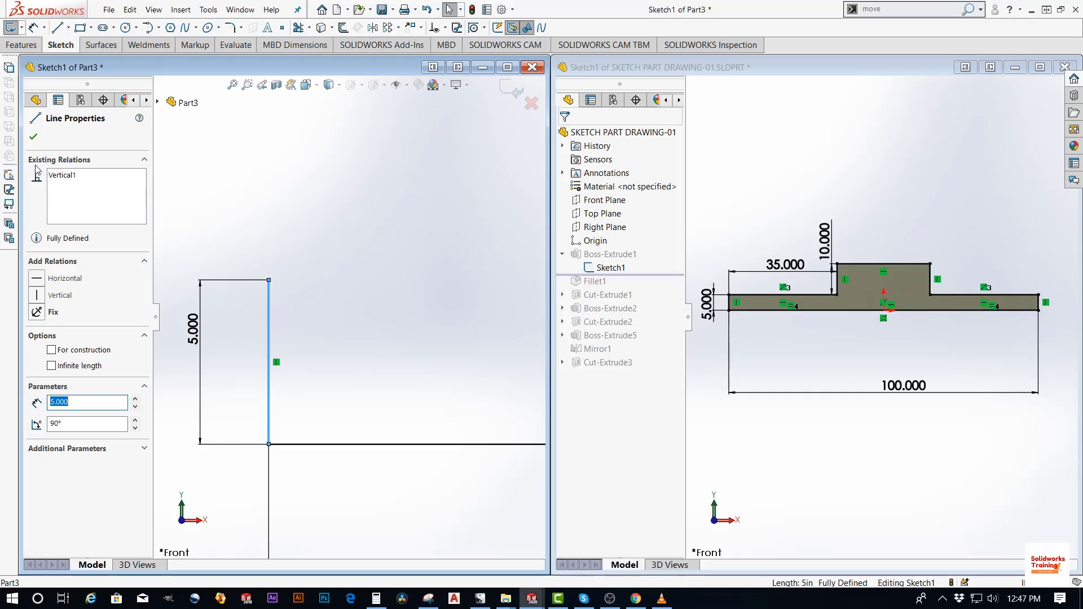
pyautogui.click(65, 176)
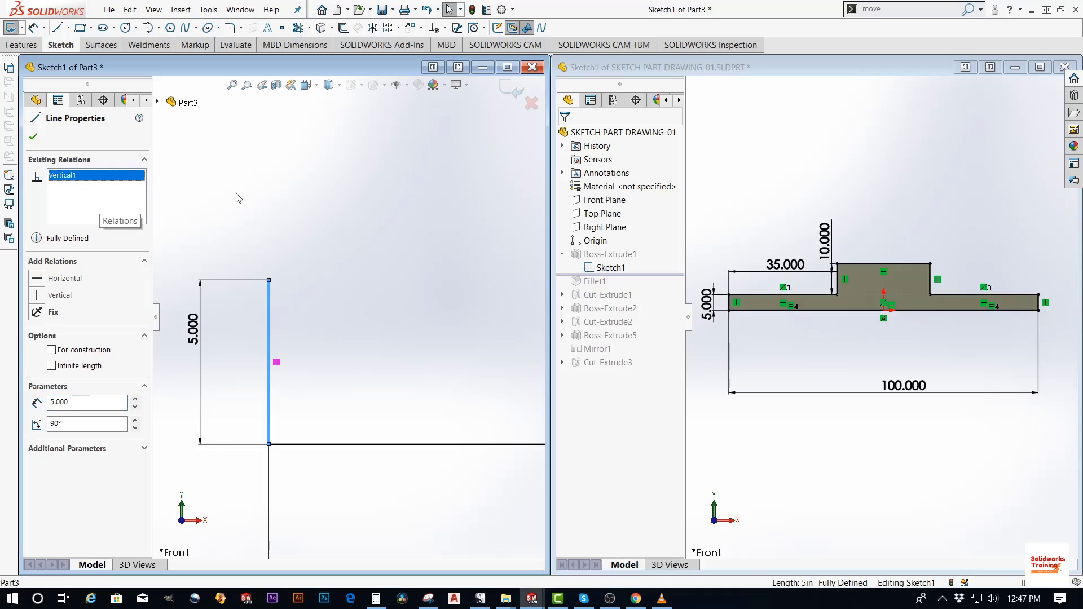
pyautogui.click(33, 136)
# Sketch a horizontal line about 22.36 in long to the right from the upper end of the 5 in vertical line
pyautogui.scroll(2, 377, 350)
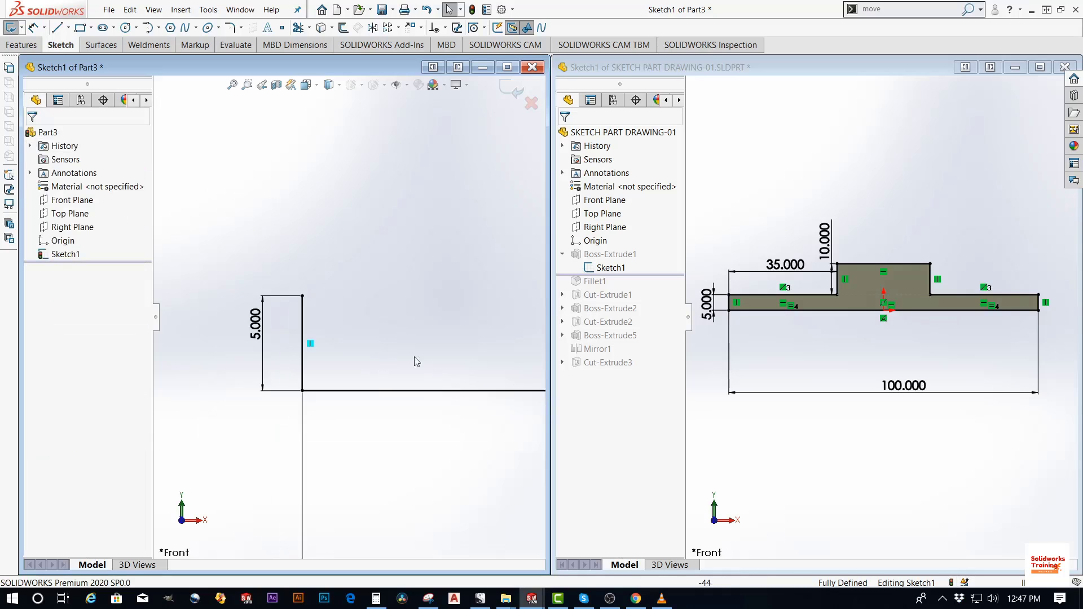
pyautogui.scroll(10, 416, 357)
pyautogui.scroll(-2, 508, 330)
pyautogui.scroll(-3, 279, 300)
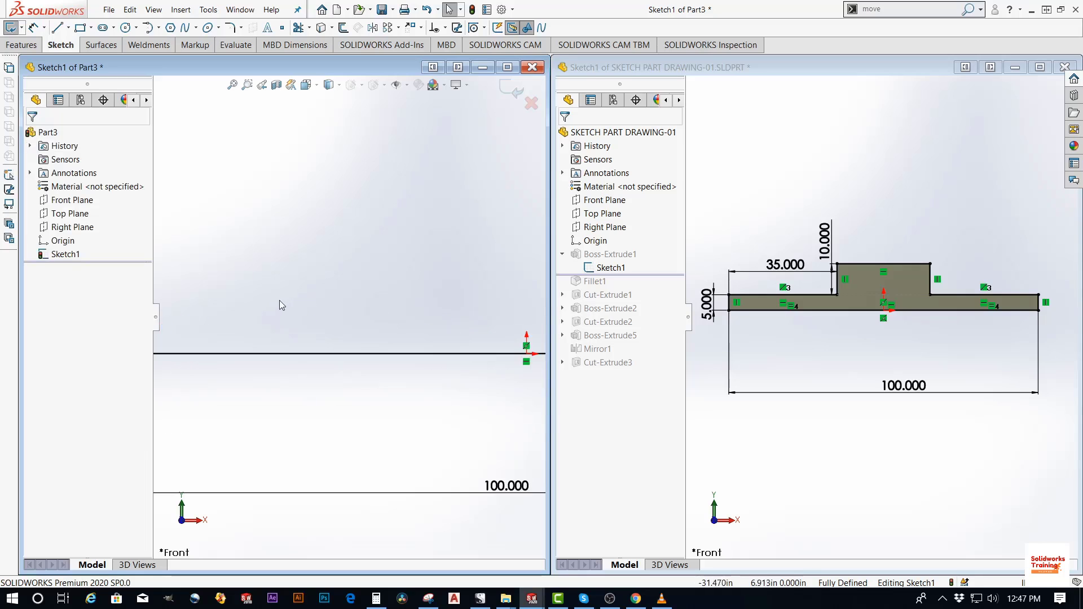
pyautogui.scroll(2, 282, 305)
pyautogui.scroll(-2, 352, 321)
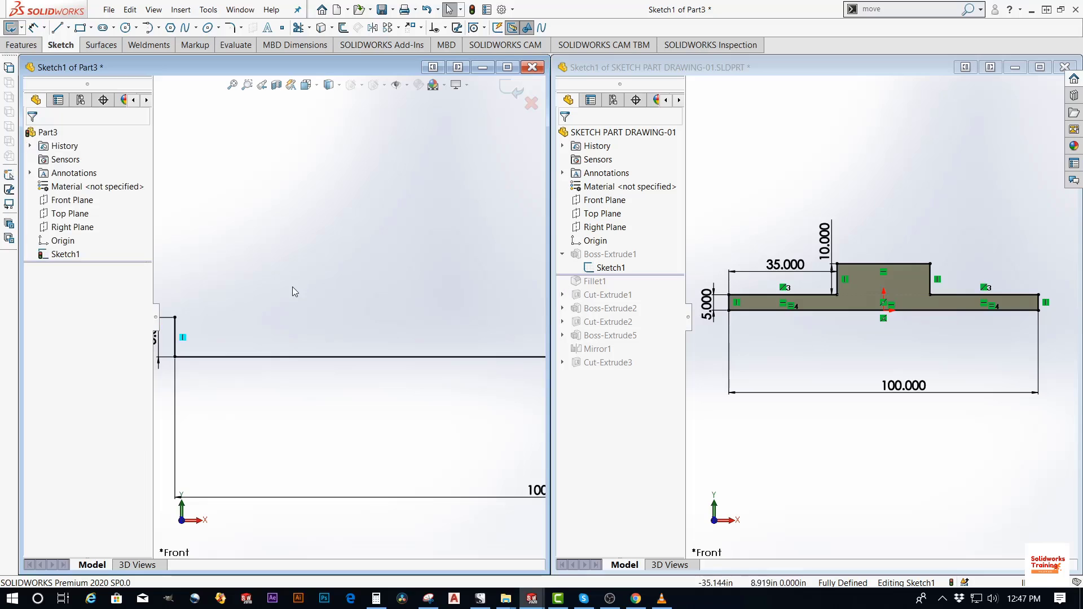
pyautogui.click(57, 27)
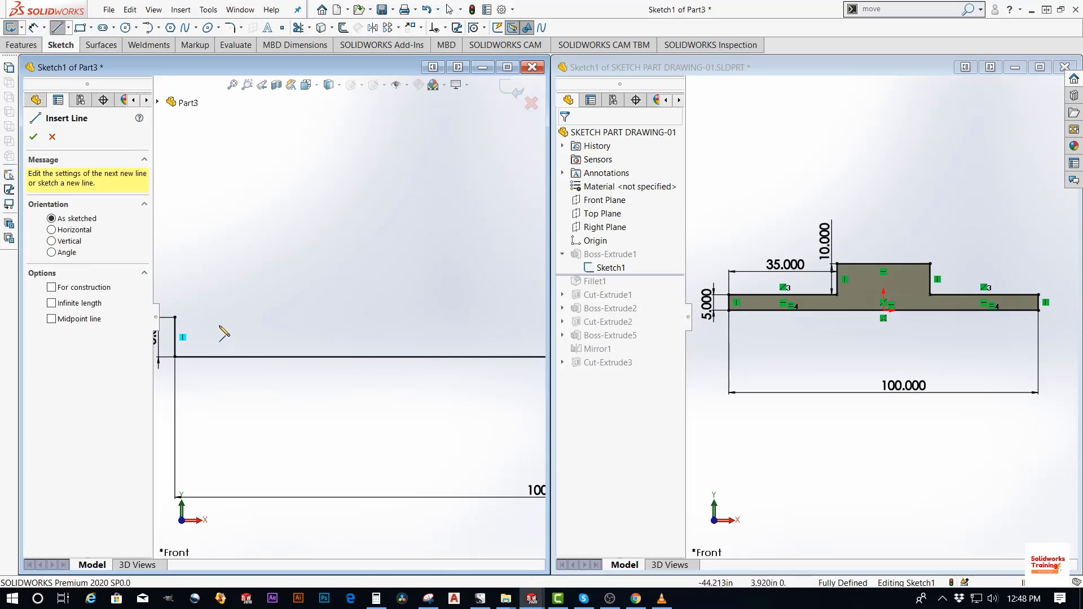
pyautogui.scroll(5, 170, 319)
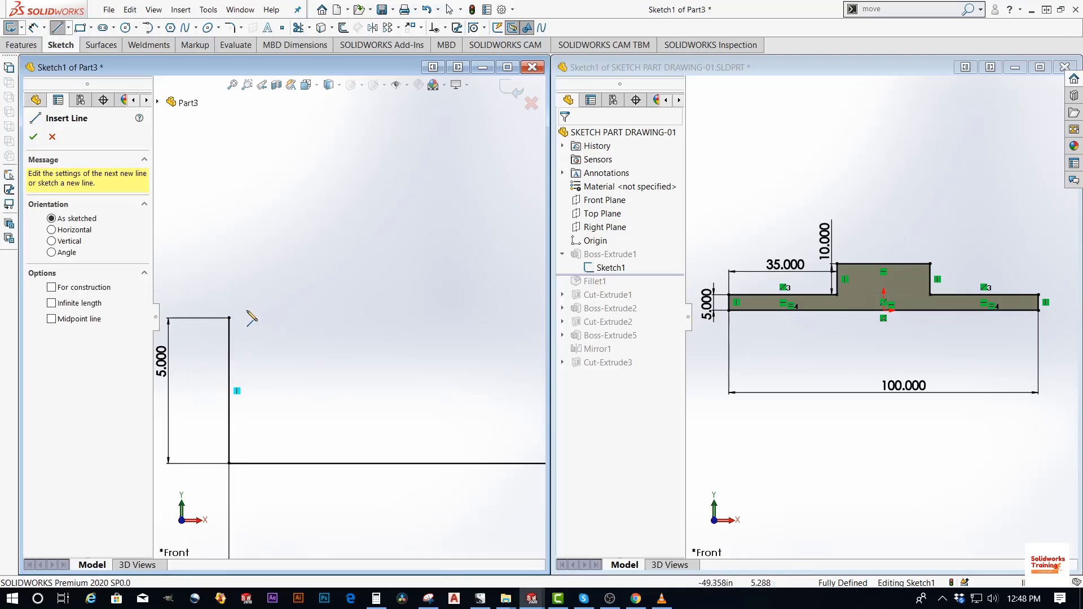
pyautogui.scroll(-4, 361, 342)
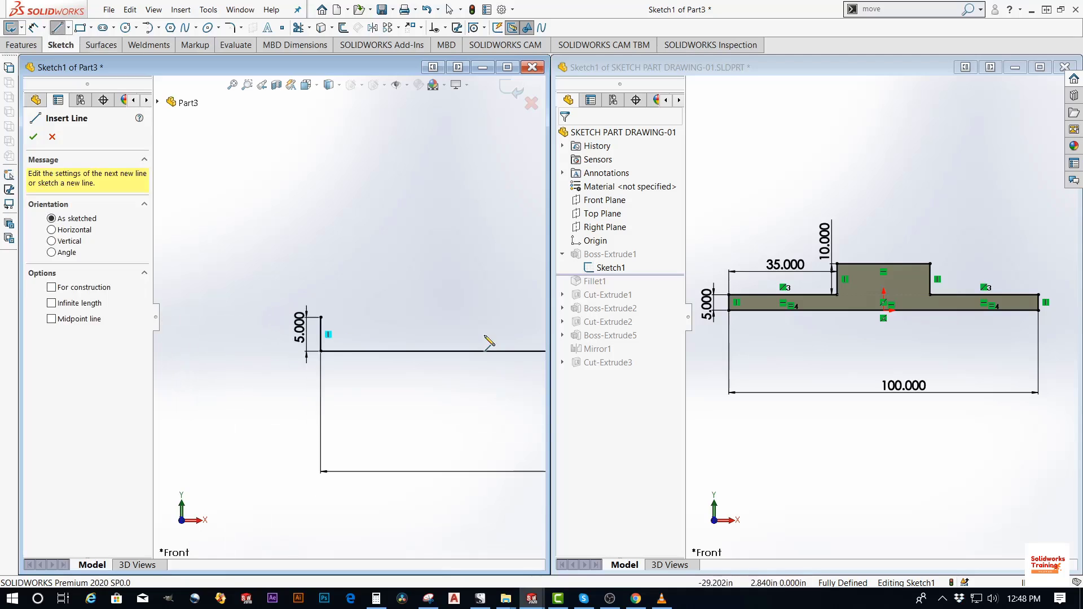
pyautogui.scroll(3, 213, 335)
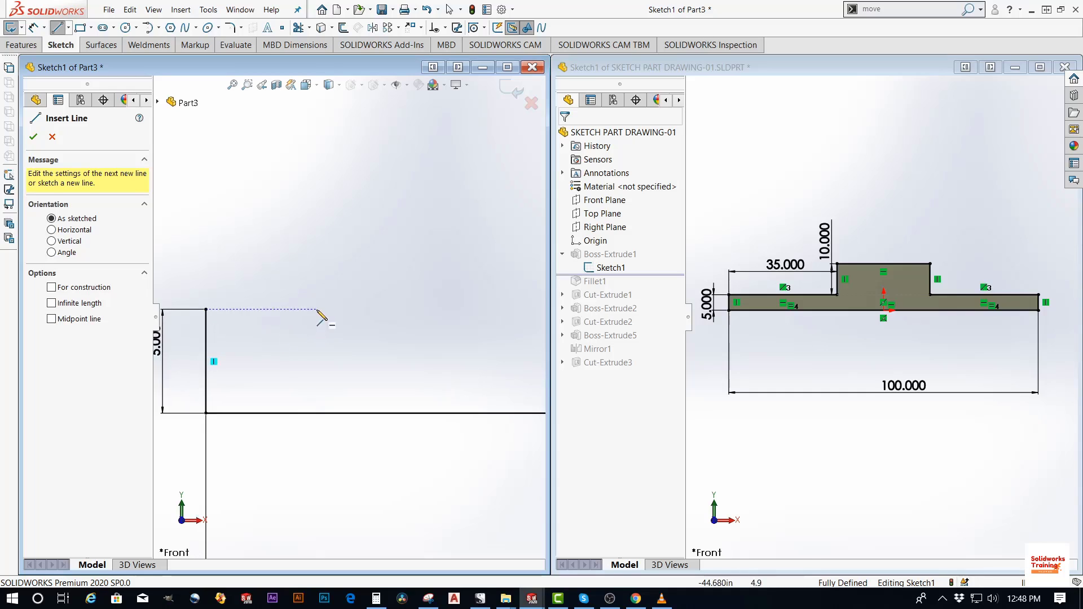
pyautogui.click(206, 309)
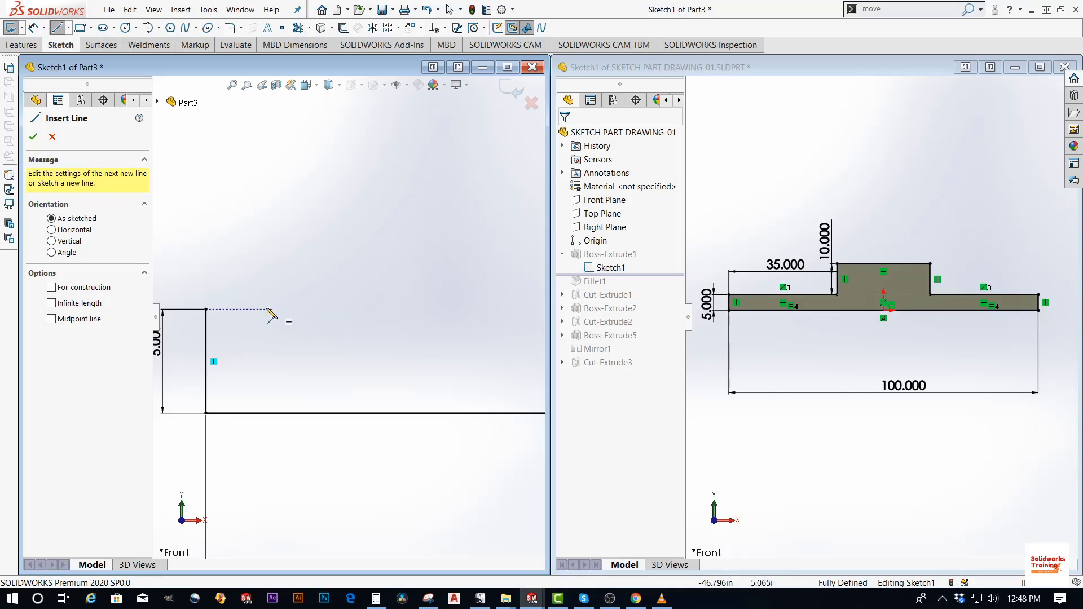
pyautogui.click(206, 310)
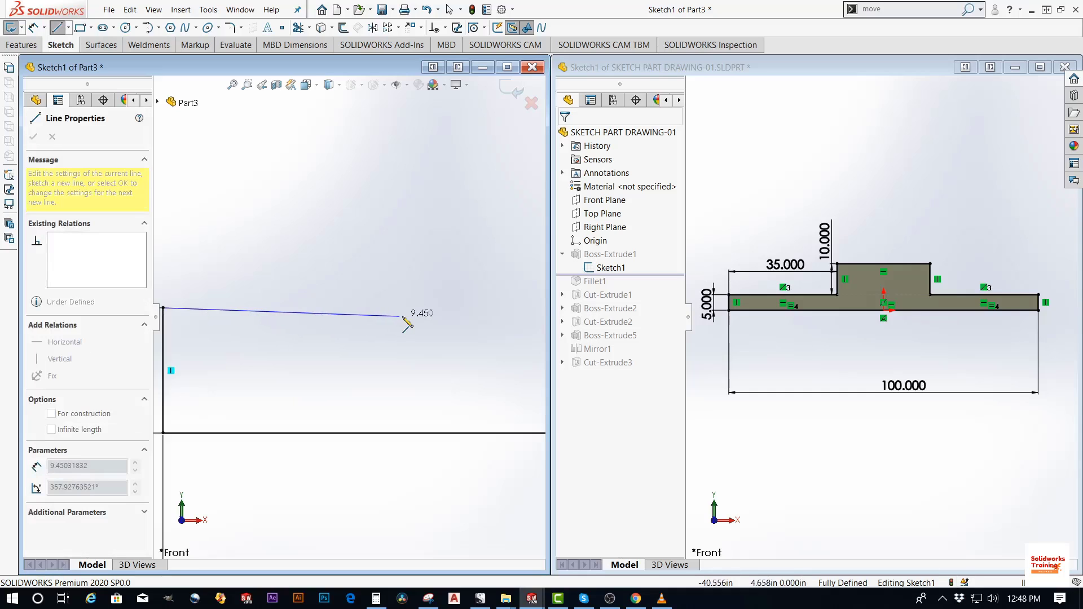
pyautogui.scroll(3, 401, 313)
pyautogui.click(435, 314)
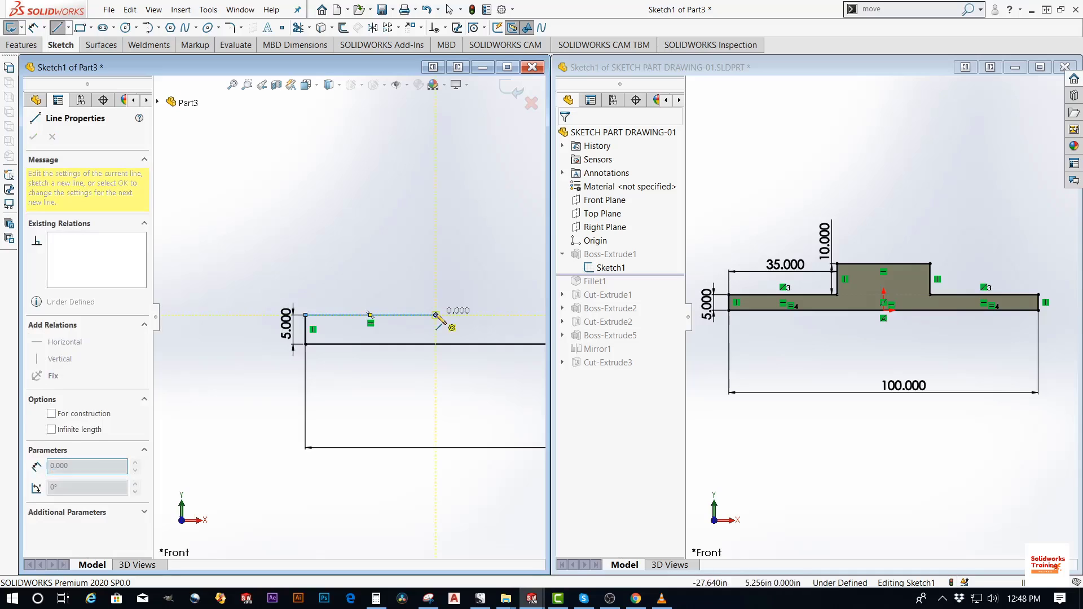
pyautogui.press('Escape')
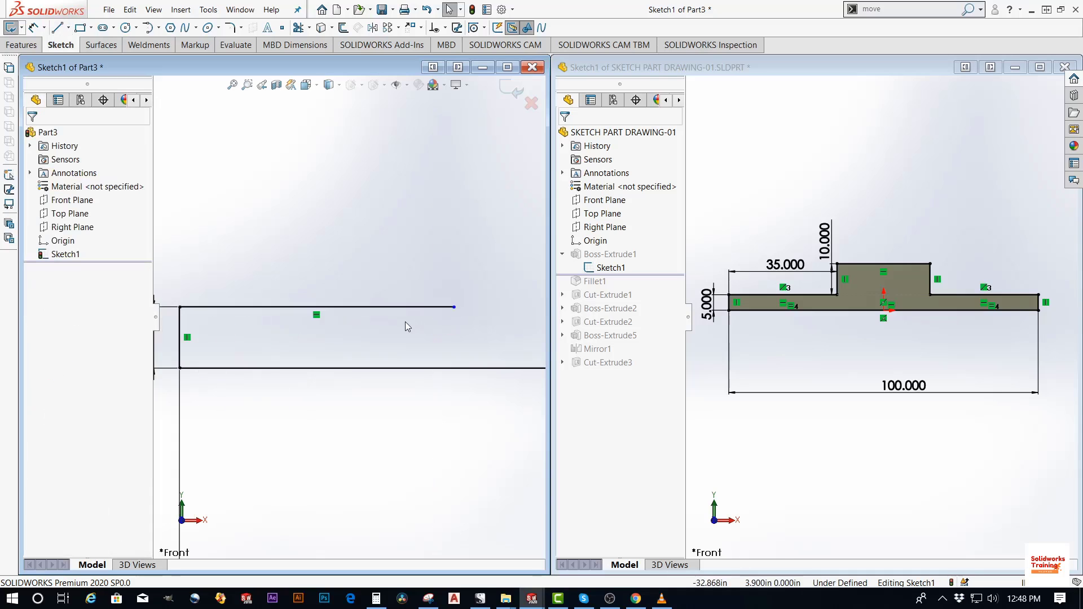
# Dimension the upper horizontal line's length above the line and set it to 35 in
pyautogui.scroll(-3, 405, 321)
pyautogui.click(38, 29)
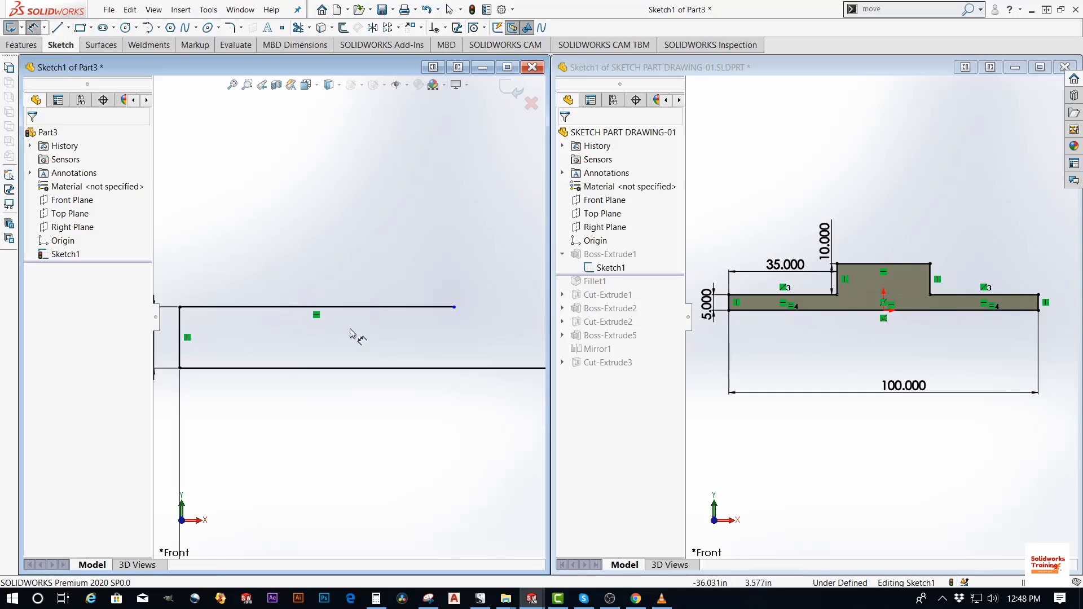
pyautogui.click(309, 307)
pyautogui.click(305, 284)
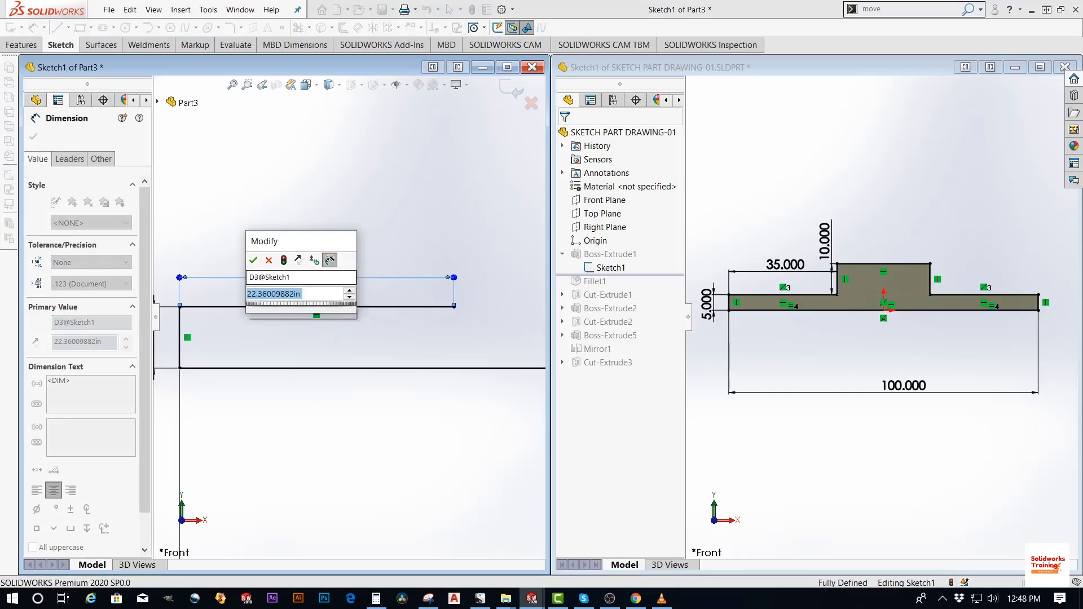
pyautogui.write('35')
pyautogui.press('Return')
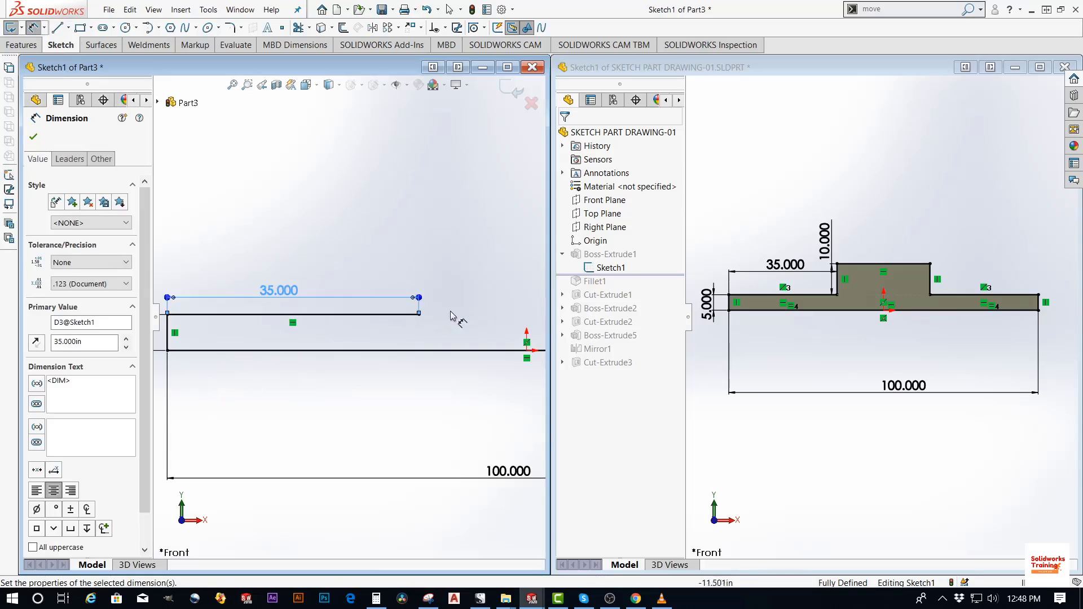
pyautogui.press('Escape')
# Sketch a vertical line about 4.18 in long upward from the right end of the 35 in line
pyautogui.press('f')
pyautogui.scroll(-3, 477, 321)
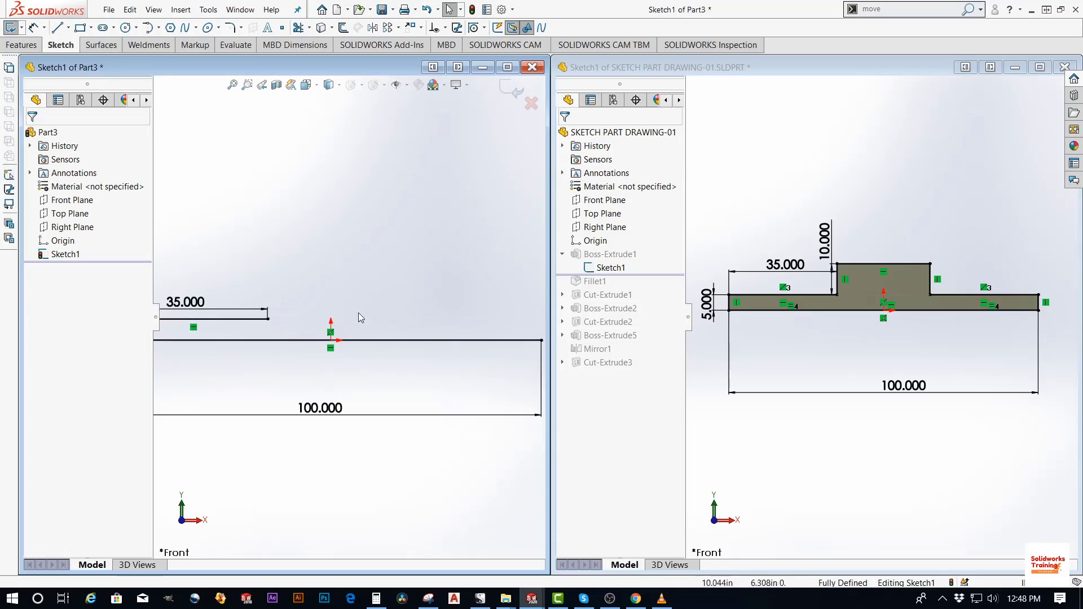
pyautogui.click(57, 28)
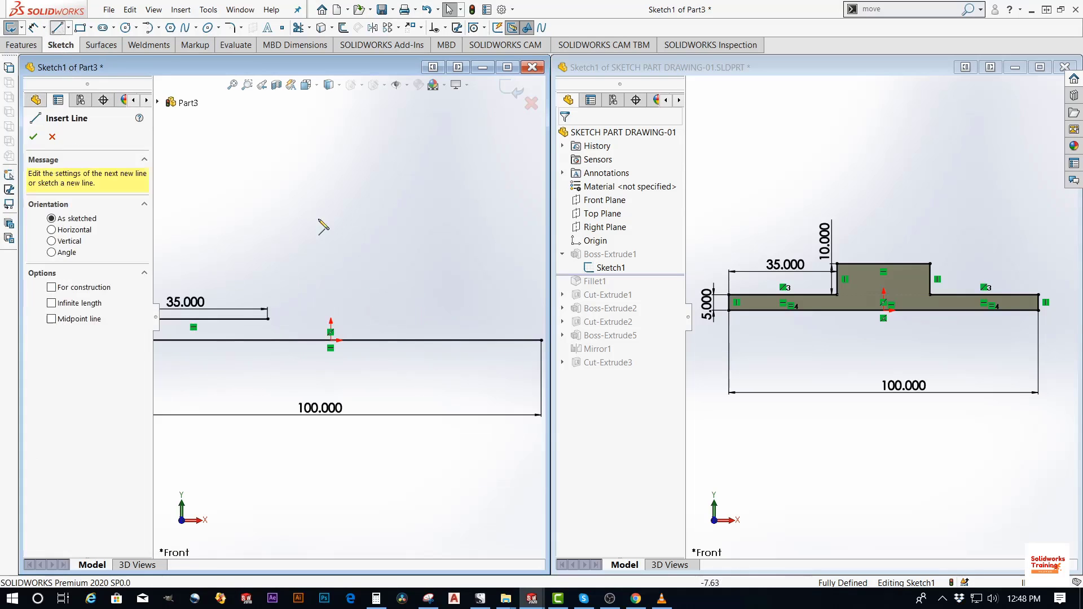
pyautogui.scroll(-3, 363, 347)
pyautogui.scroll(-3, 202, 309)
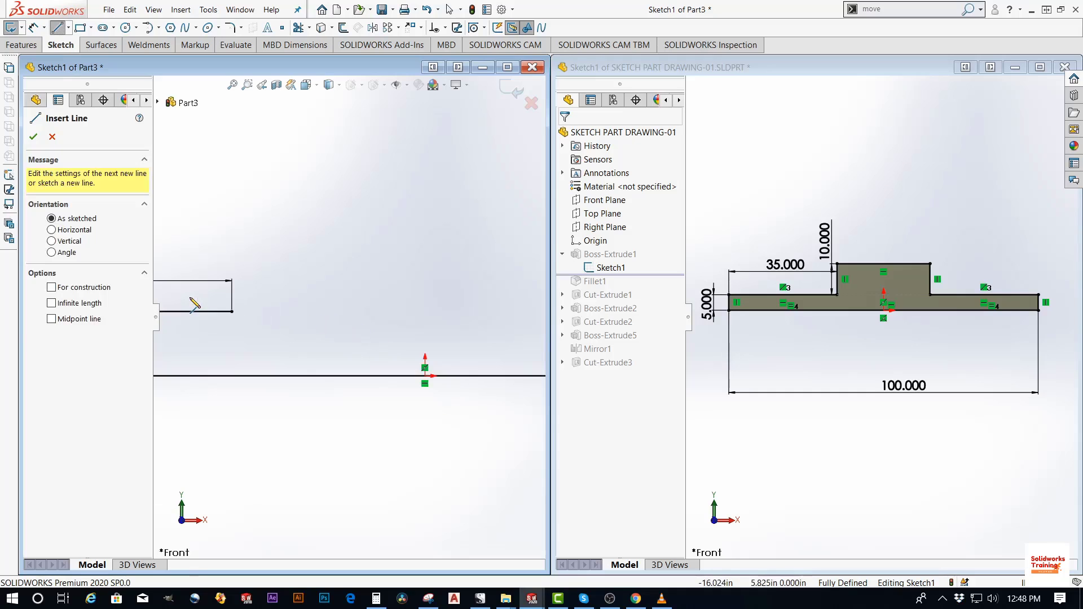
pyautogui.scroll(-3, 201, 276)
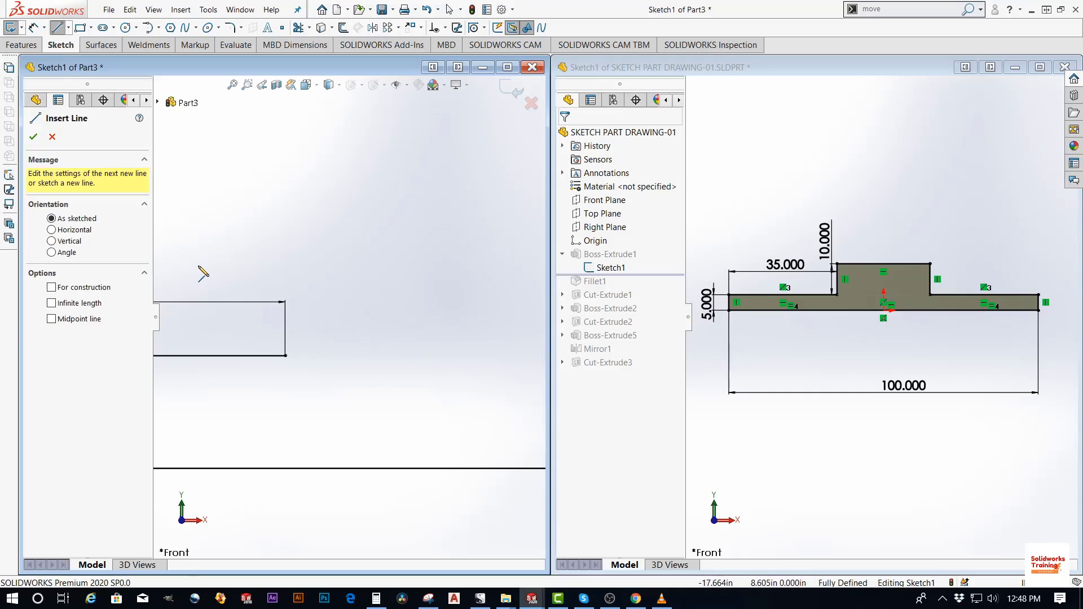
pyautogui.click(286, 356)
pyautogui.click(286, 261)
pyautogui.press('Escape')
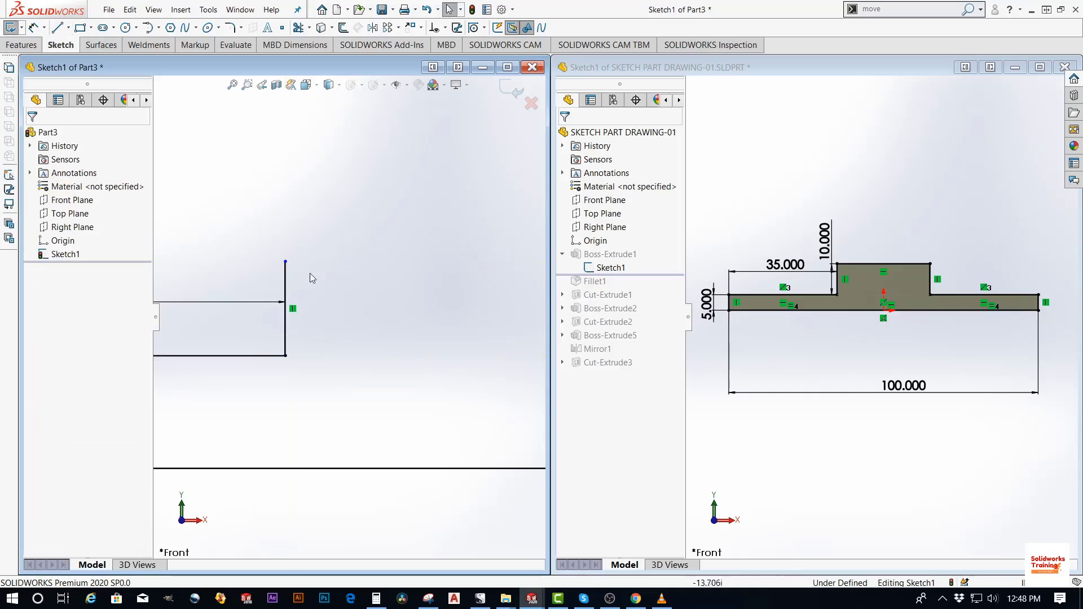
# Dimension the new vertical line's height on its left side and set it to 10 in
pyautogui.press('d')
pyautogui.click(286, 288)
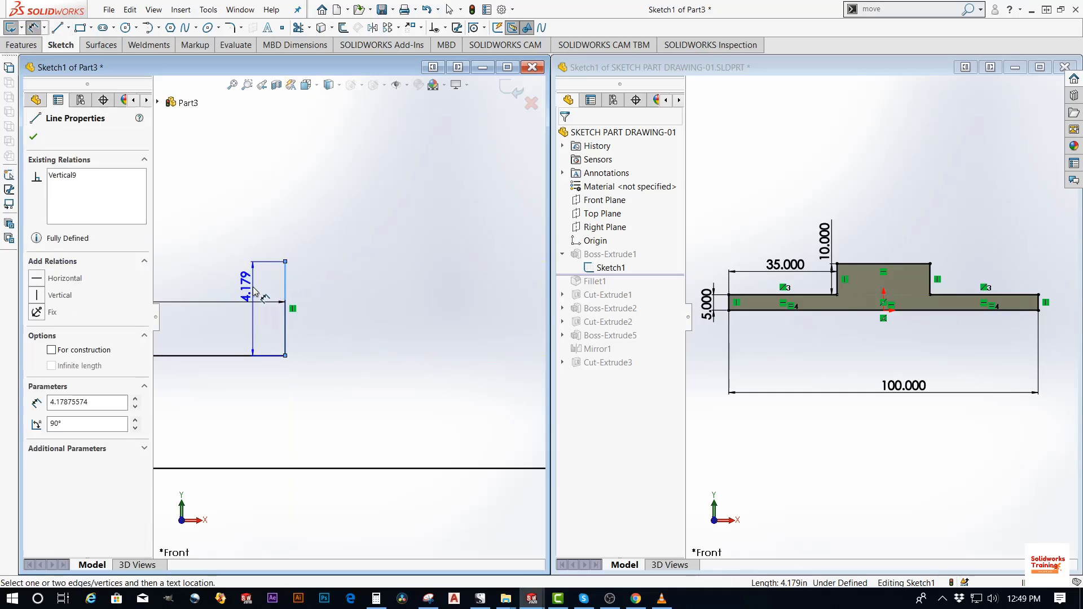
pyautogui.click(259, 290)
pyautogui.write('10')
pyautogui.press('Return')
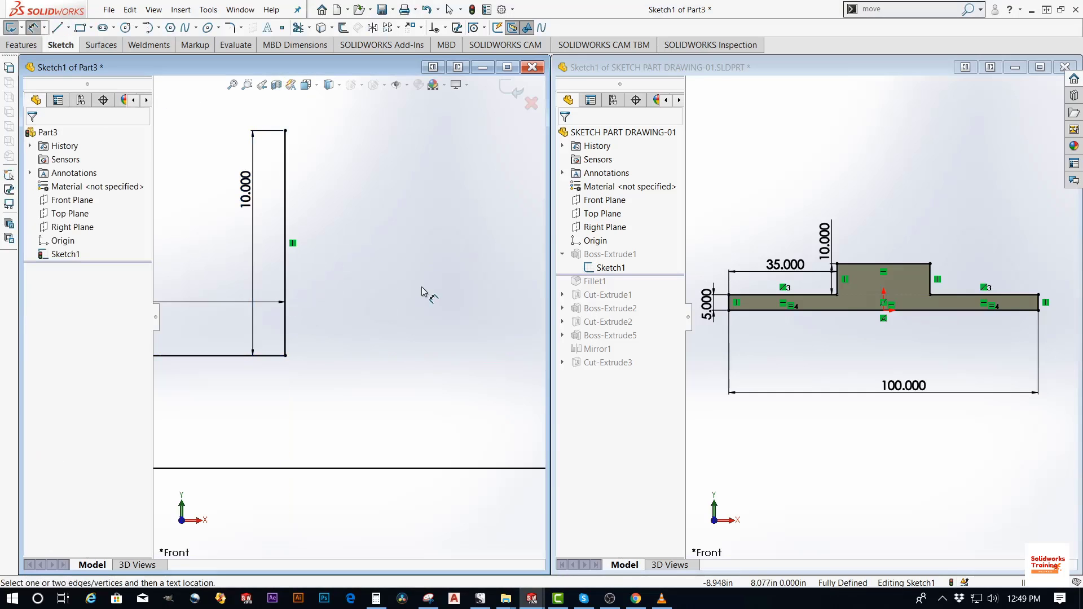
# Sketch the raised block's horizontal top edge from the 10 in line's upper end and a 10 in vertical line down level with the left ledge
pyautogui.scroll(4, 422, 287)
pyautogui.scroll(3, 422, 291)
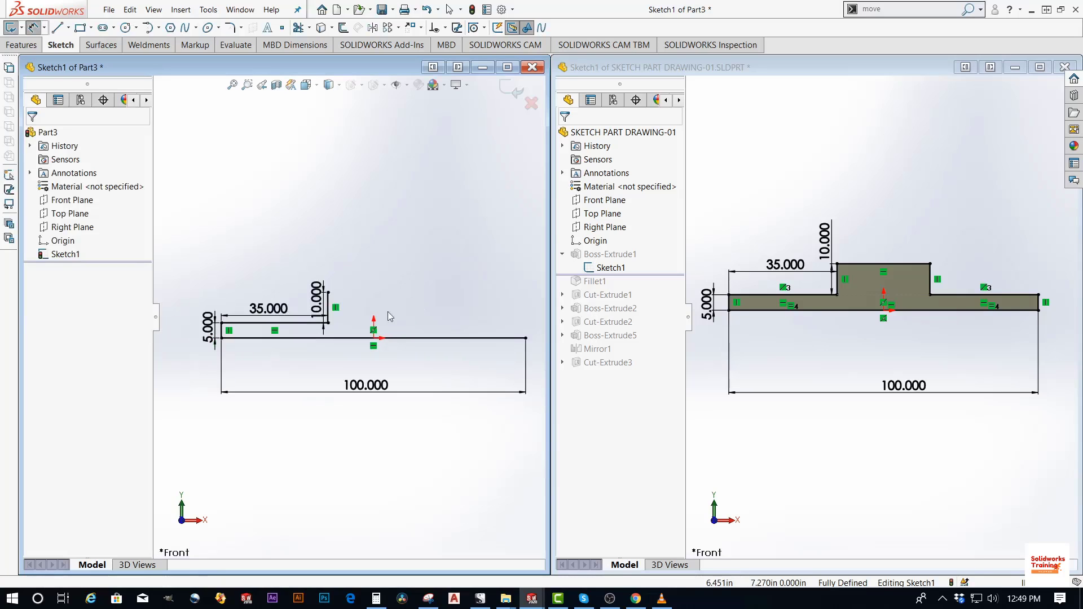
pyautogui.press('l')
pyautogui.click(327, 292)
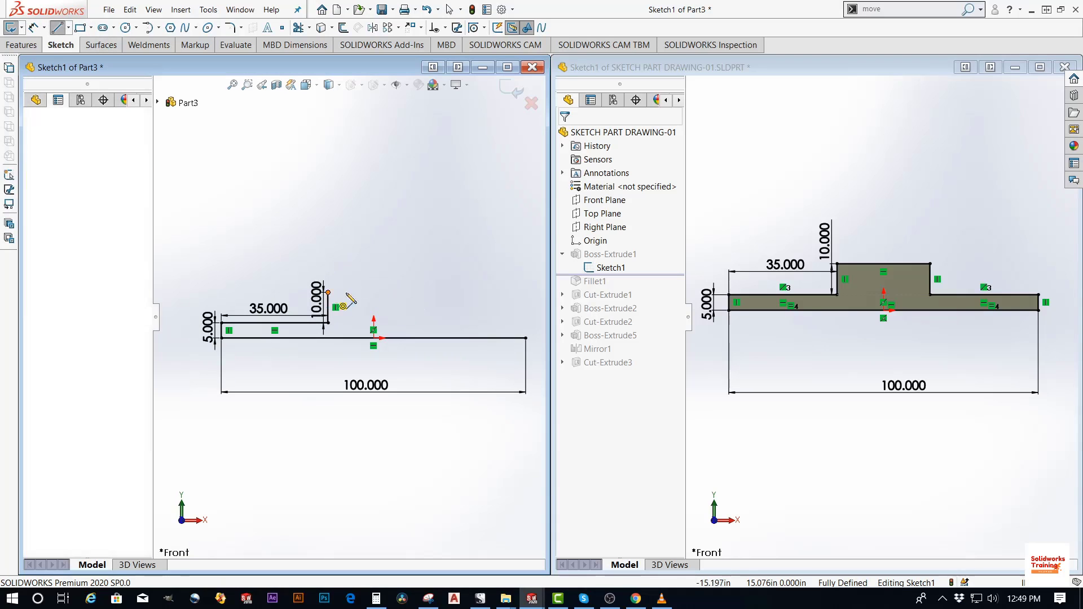
pyautogui.click(369, 292)
pyautogui.scroll(-2, 374, 315)
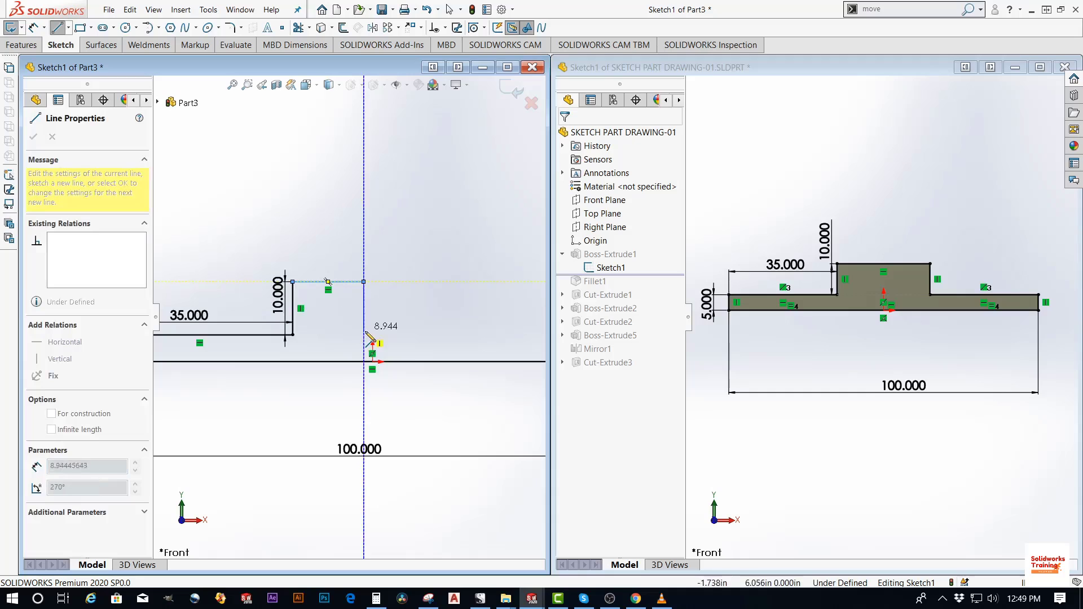
pyautogui.scroll(-2, 372, 338)
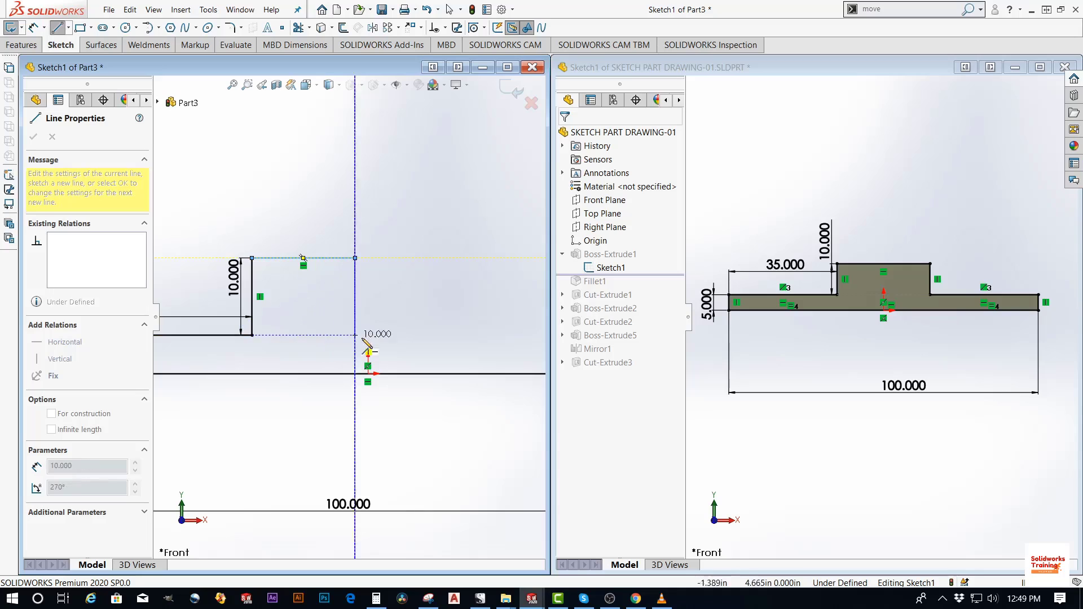
pyautogui.scroll(-1, 355, 337)
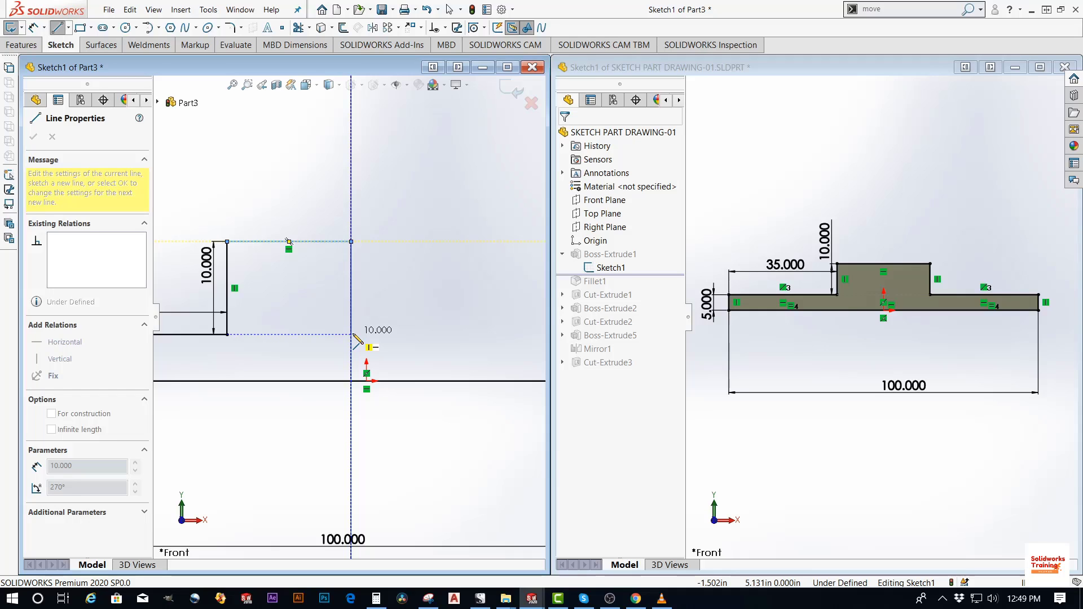
pyautogui.click(351, 334)
# Sketch the right ledge about 51.67 in long to above the base line's right end, and close the profile with a 5 in vertical line
pyautogui.scroll(3, 449, 337)
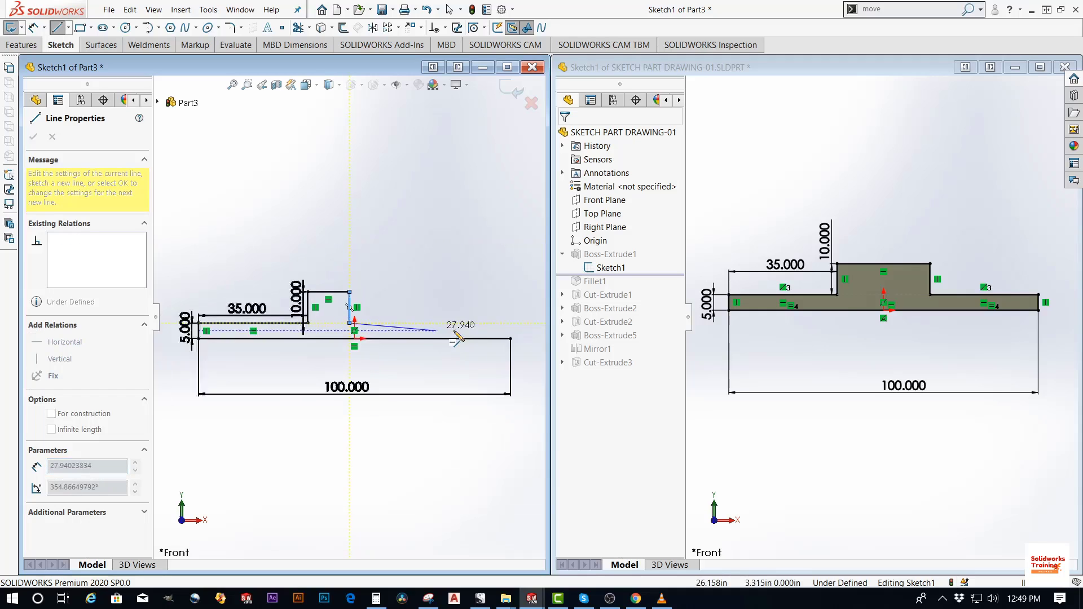
pyautogui.scroll(-3, 451, 324)
pyautogui.click(460, 309)
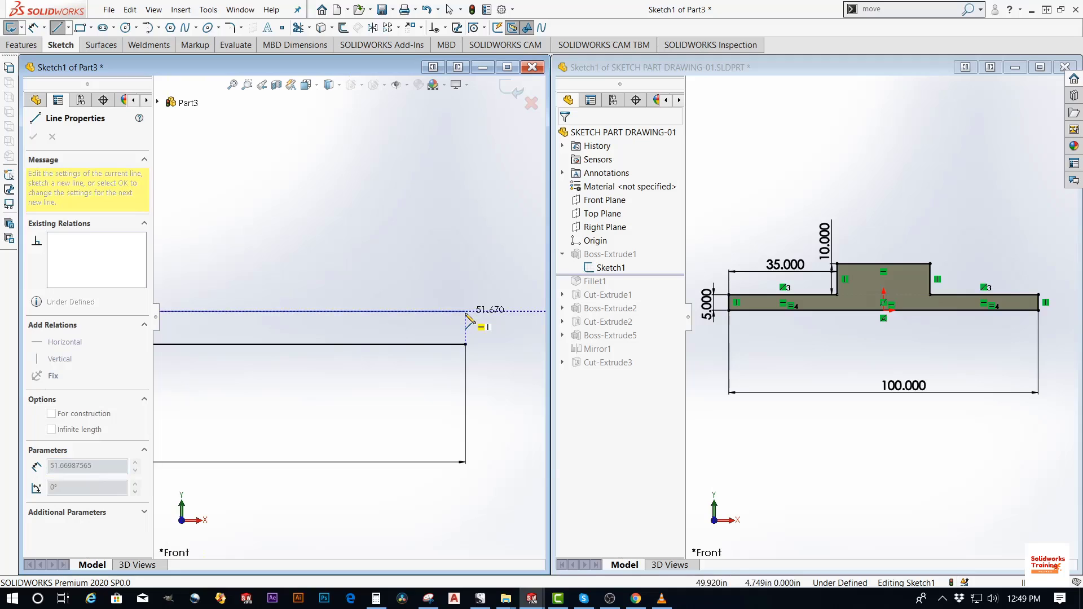
pyautogui.scroll(-2, 473, 315)
pyautogui.scroll(-4, 467, 330)
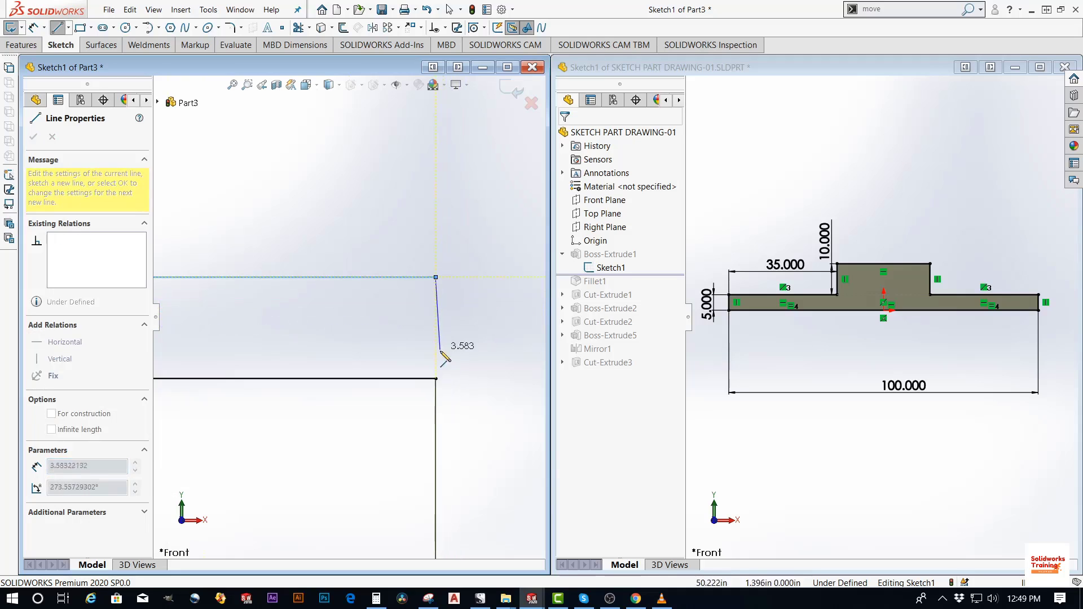
pyautogui.click(436, 379)
pyautogui.scroll(3, 483, 357)
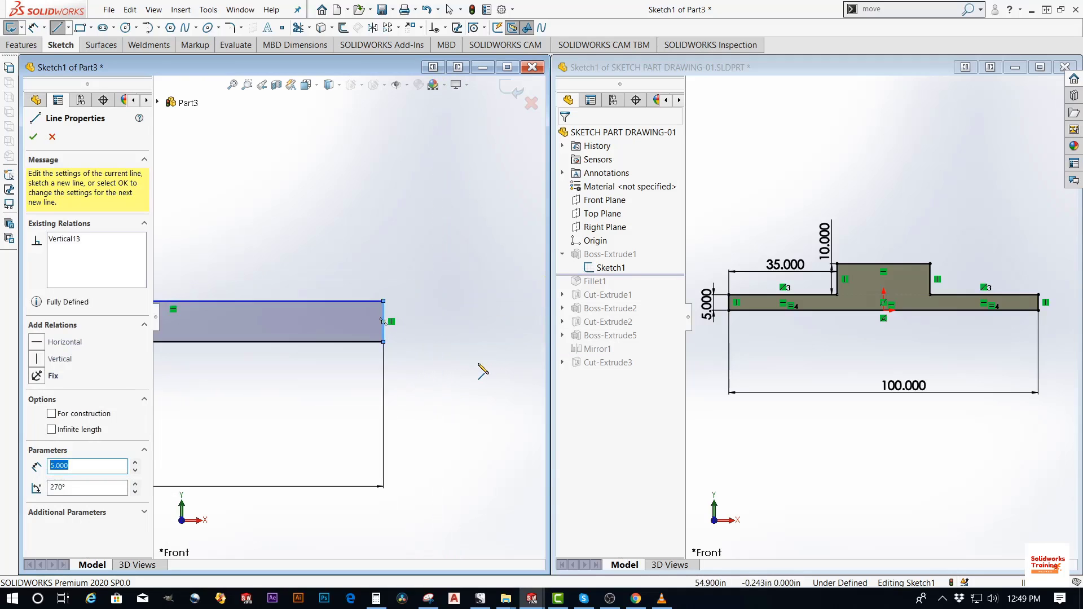
pyautogui.press('Escape')
pyautogui.press('Escape')
# Move the raised block's right side outward until its top edge is about 25.64 in long
pyautogui.scroll(3, 476, 370)
pyautogui.scroll(-5, 271, 311)
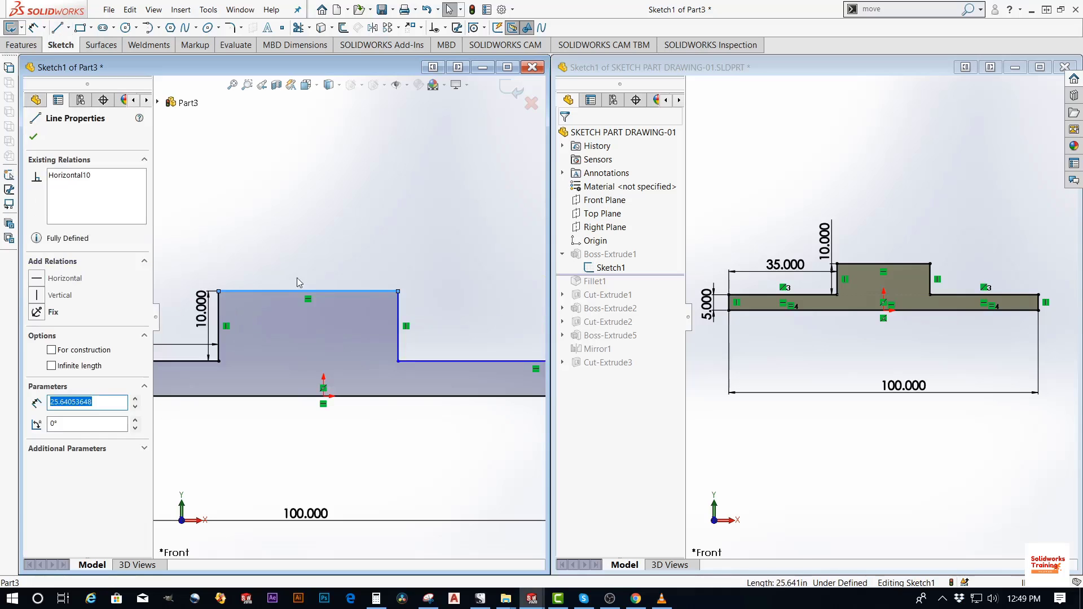
pyautogui.click(338, 241)
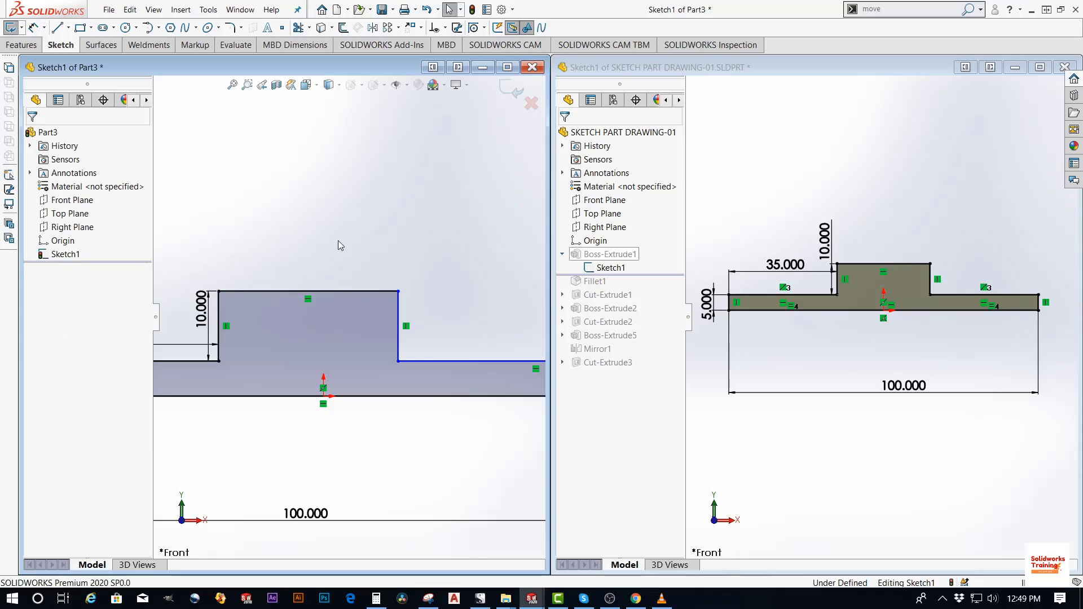
pyautogui.scroll(3, 384, 279)
pyautogui.scroll(1, 332, 282)
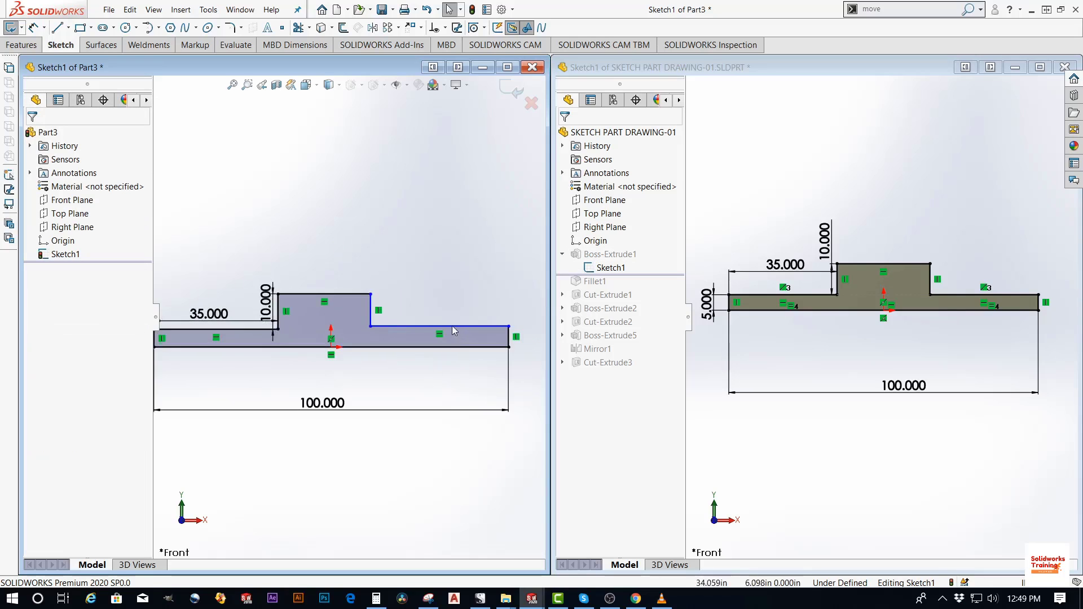
# Shift the under-defined right ledge line slightly, and check the raised block's right vertical line for its relations and definition status
pyautogui.scroll(-2, 448, 328)
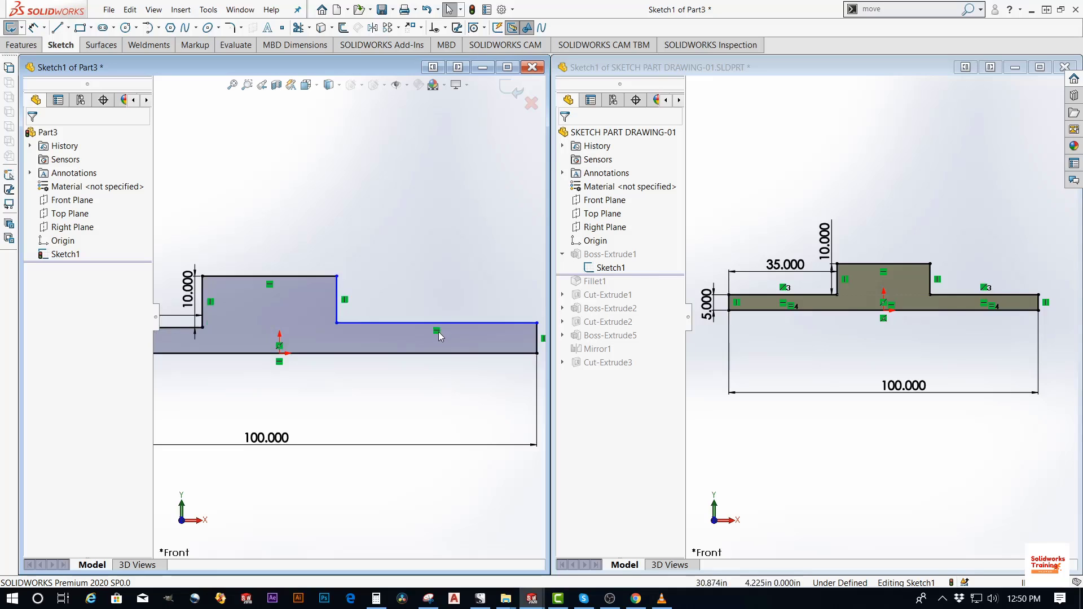
pyautogui.moveTo(444, 329)
pyautogui.mouseDown()
pyautogui.moveTo(439, 312)
pyautogui.moveTo(432, 332)
pyautogui.moveTo(438, 320)
pyautogui.mouseUp()
pyautogui.click(338, 311)
pyautogui.scroll(-2, 335, 311)
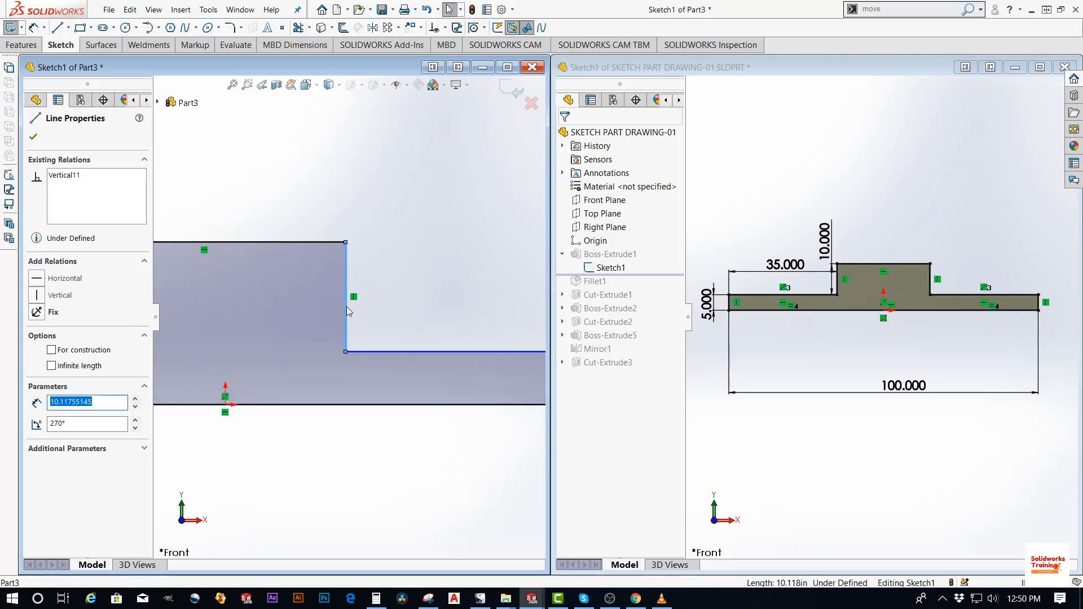
# Shift the raised block's under-defined right vertical line slightly outward to test its remaining freedom
pyautogui.moveTo(346, 306)
pyautogui.mouseDown()
pyautogui.moveTo(328, 309)
pyautogui.moveTo(351, 313)
pyautogui.mouseUp()
pyautogui.click(383, 313)
pyautogui.click(360, 303)
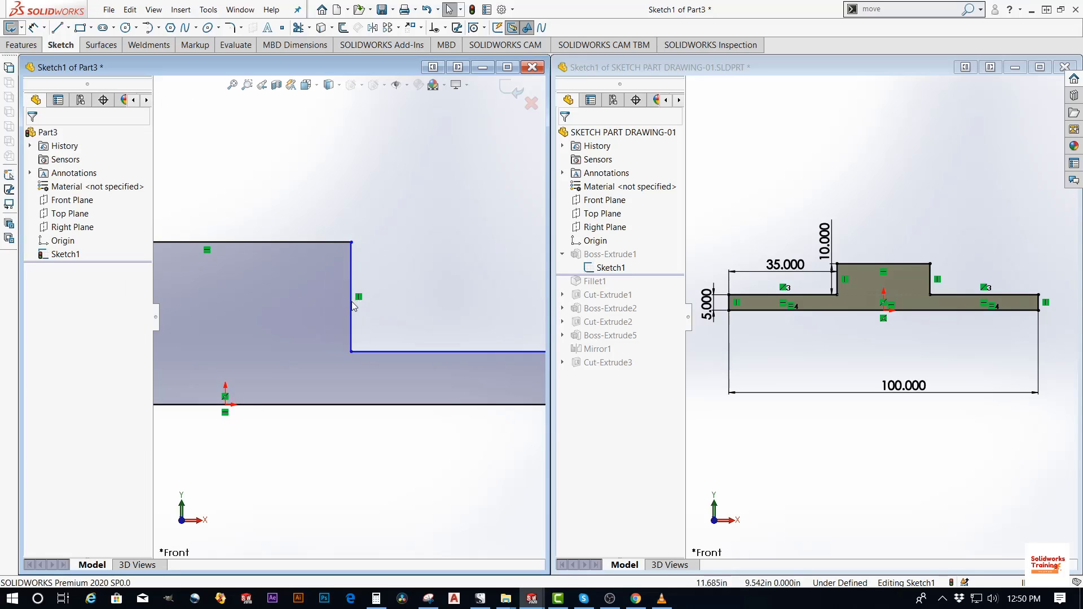
pyautogui.click(340, 306)
pyautogui.scroll(4, 333, 309)
pyautogui.click(396, 318)
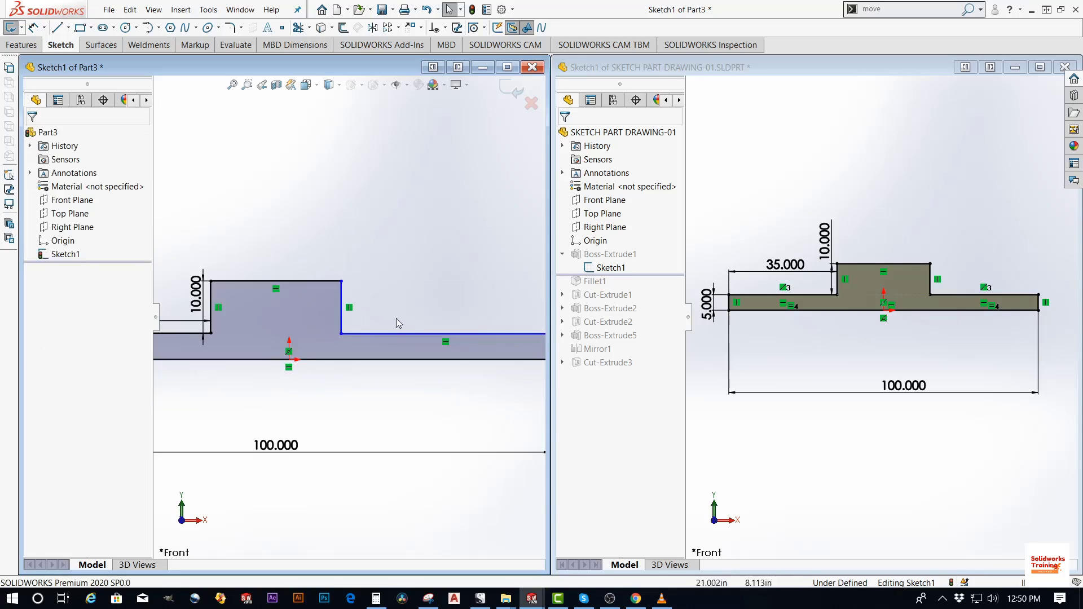
# Make the right ledge line collinear with the left ledge line
pyautogui.scroll(2, 315, 336)
pyautogui.scroll(-3, 315, 336)
pyautogui.click(412, 320)
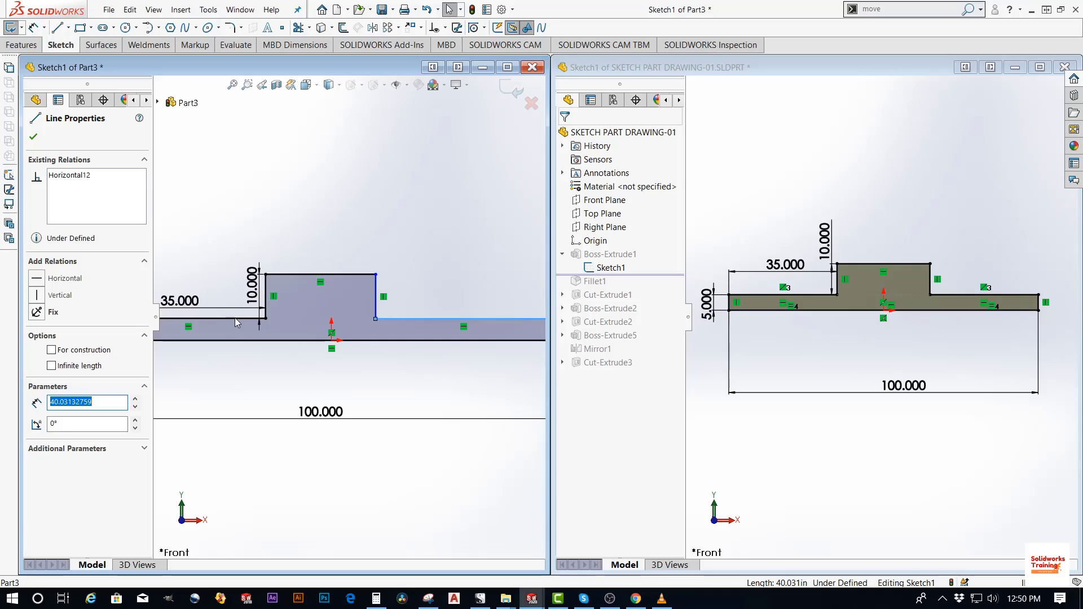
pyautogui.click(366, 366)
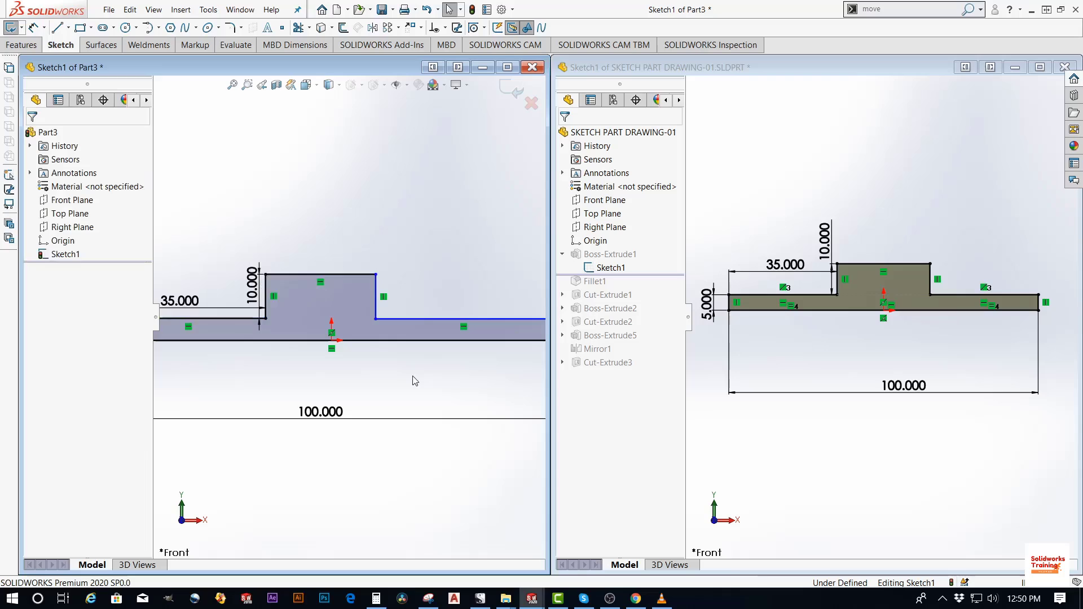
pyautogui.click(405, 320)
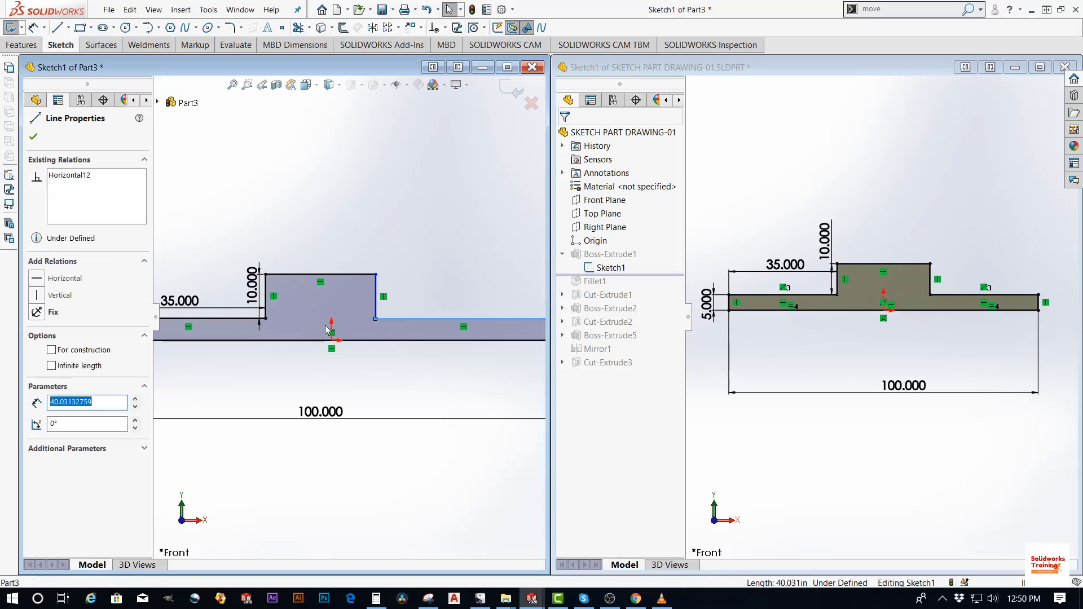
pyautogui.keyDown('ctrl'); pyautogui.click(232, 320); pyautogui.keyUp('ctrl')
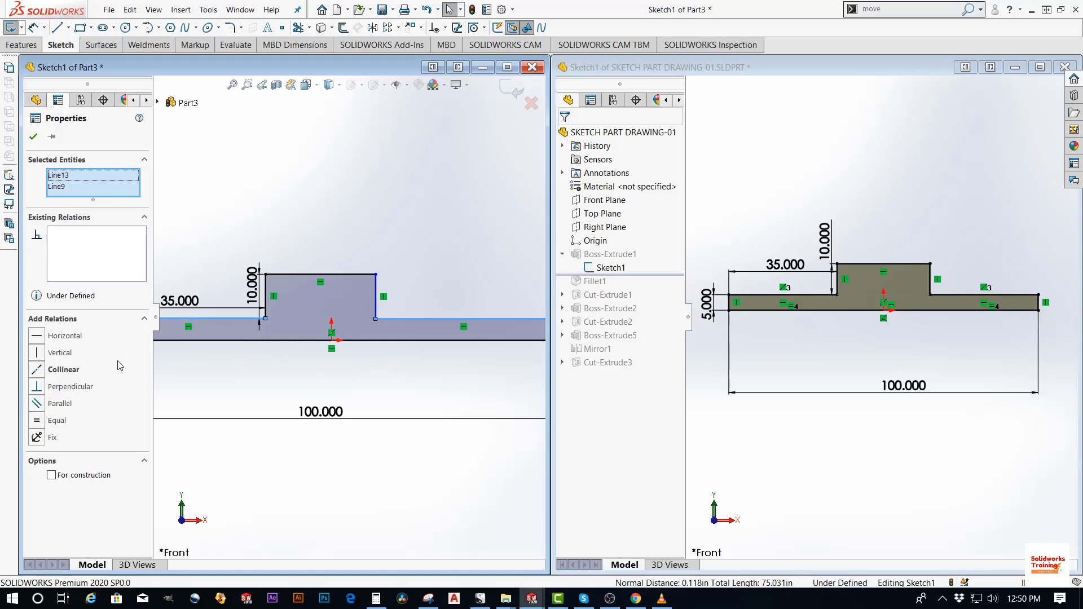
pyautogui.click(37, 370)
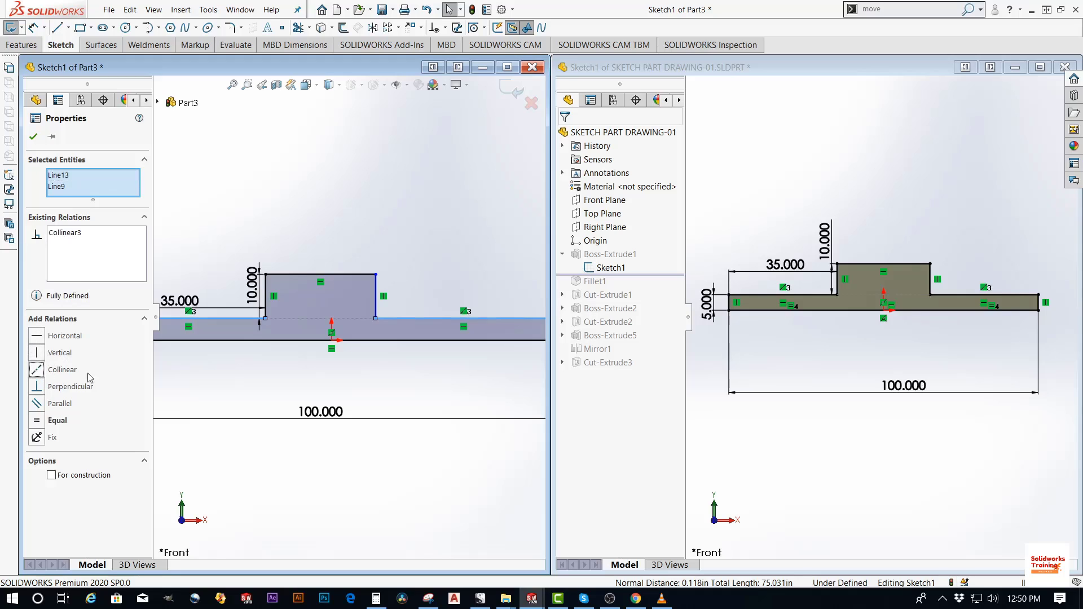
# Check the relations and definition status of the right and left ledge lines
pyautogui.click(395, 318)
pyautogui.scroll(-2, 353, 324)
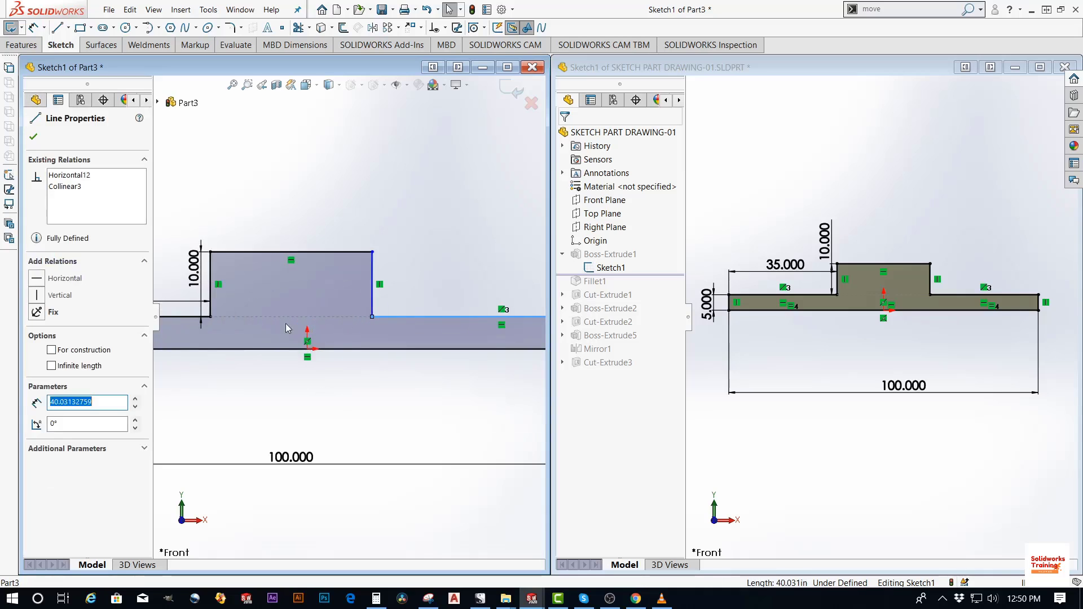
pyautogui.keyDown('ctrl'); pyautogui.moveTo(286, 323); pyautogui.dragTo(382, 320, button='middle'); pyautogui.keyUp('ctrl')
pyautogui.click(240, 315)
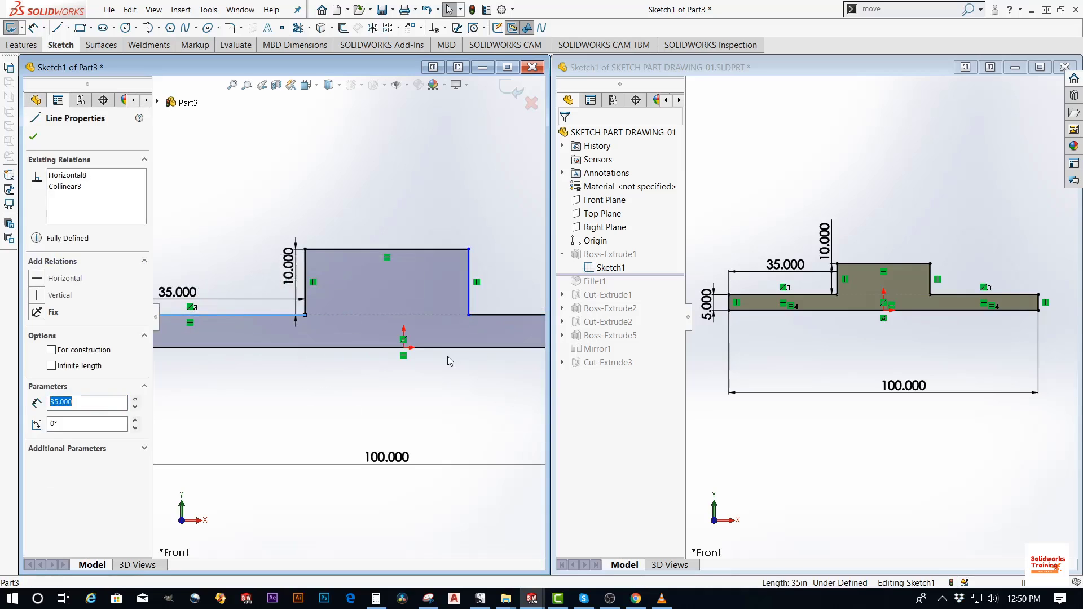
pyautogui.scroll(3, 448, 357)
pyautogui.click(471, 289)
pyautogui.scroll(2, 485, 313)
pyautogui.scroll(-3, 485, 313)
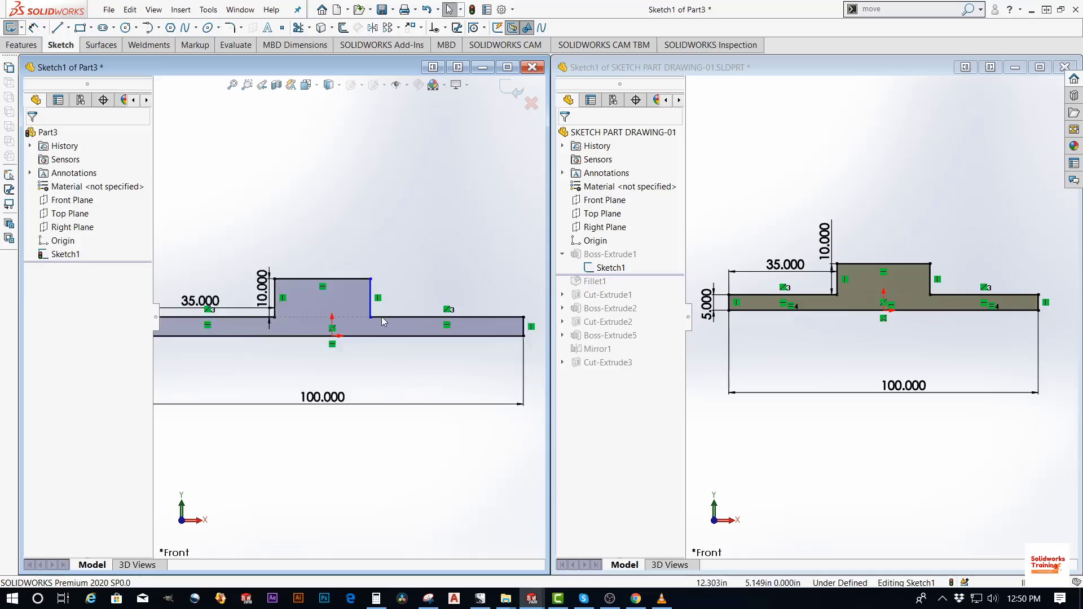
pyautogui.click(420, 318)
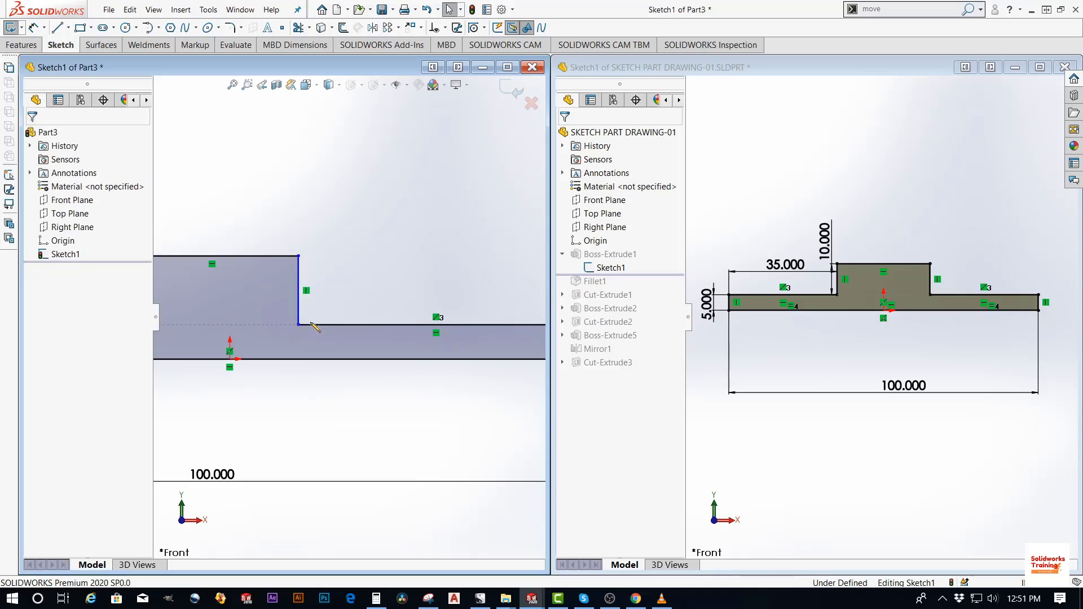
# Slide the raised block's lower-right corner outward along the ledge to about 18.55 in from the origin
pyautogui.scroll(-3, 302, 325)
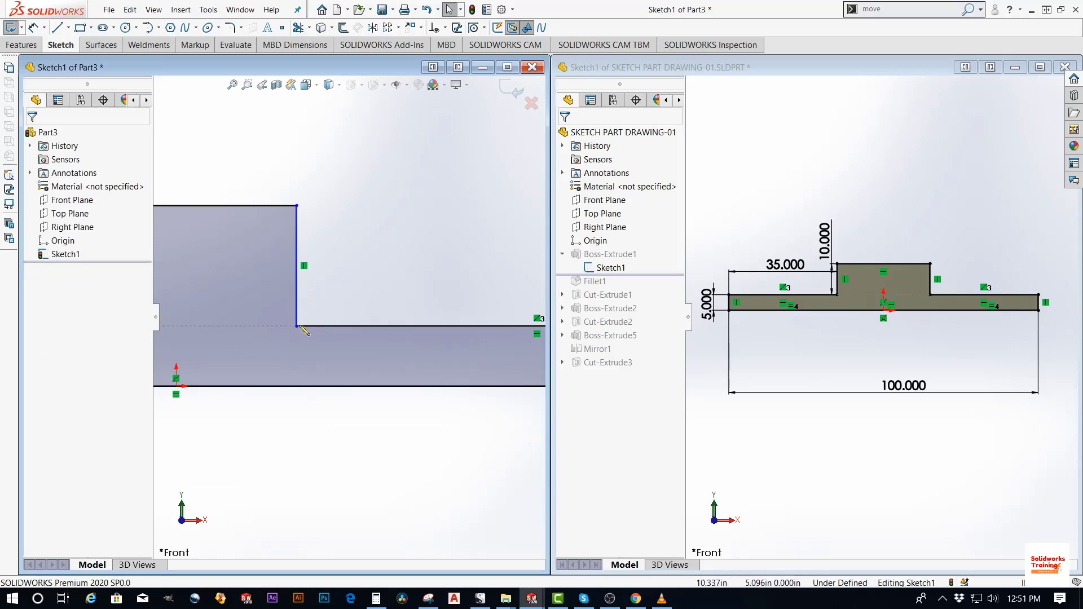
pyautogui.click(297, 326)
pyautogui.scroll(1, 299, 333)
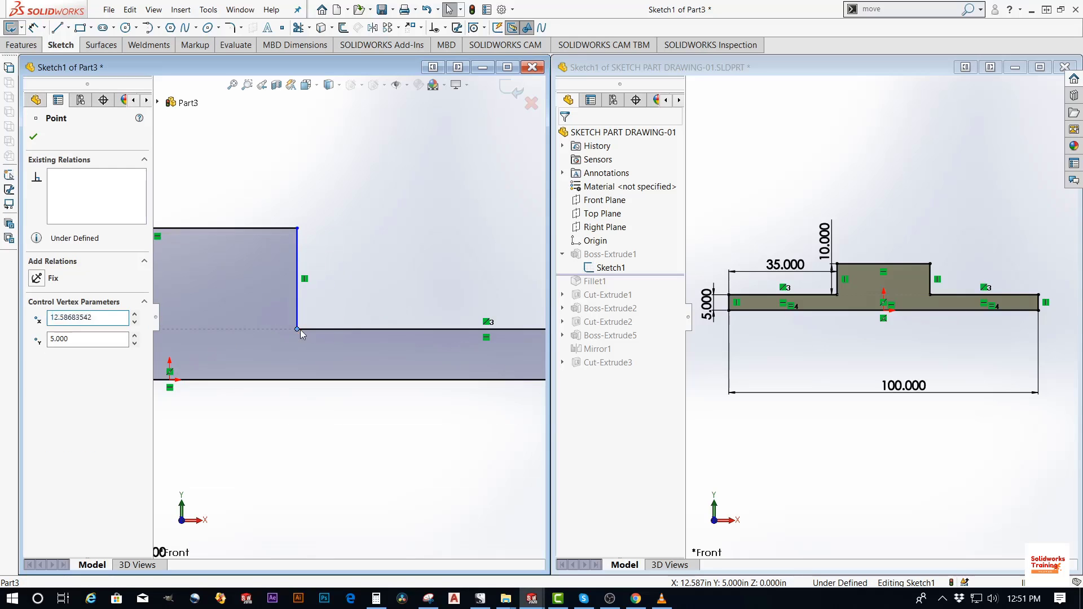
pyautogui.moveTo(300, 330)
pyautogui.mouseDown()
pyautogui.moveTo(343, 330)
pyautogui.moveTo(334, 328)
pyautogui.moveTo(339, 341)
pyautogui.moveTo(272, 314)
pyautogui.moveTo(337, 317)
pyautogui.mouseUp()
pyautogui.click(363, 329)
pyautogui.scroll(2, 338, 342)
pyautogui.scroll(-1, 326, 317)
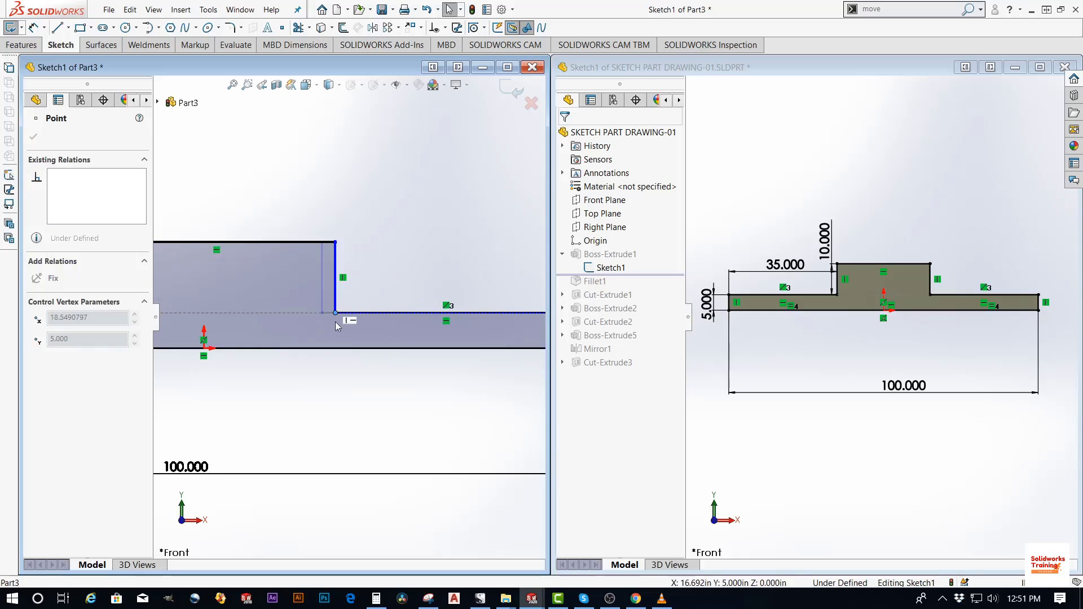
pyautogui.press('Escape')
pyautogui.scroll(3, 276, 319)
pyautogui.scroll(3, 274, 319)
pyautogui.scroll(-3, 236, 317)
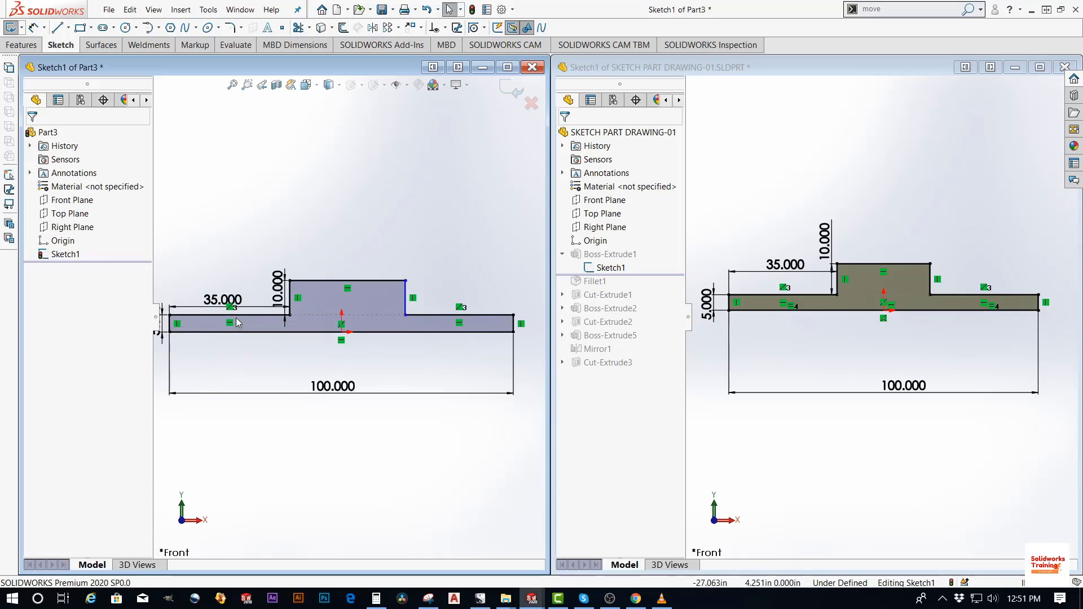
# Make the right ledge line equal in length to the 35 in left ledge line
pyautogui.click(238, 315)
pyautogui.press('Escape')
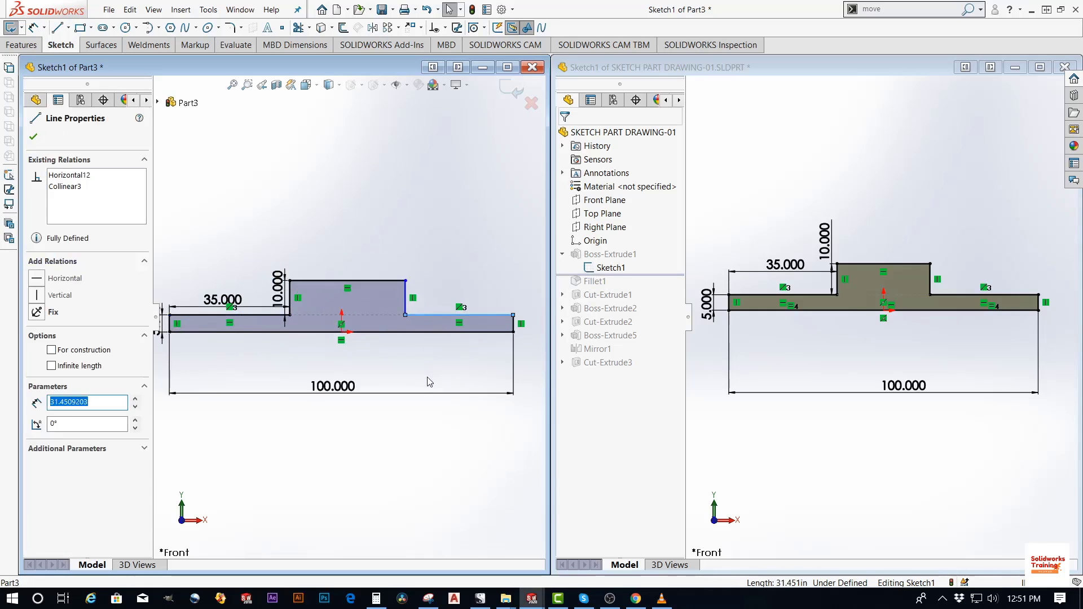
pyautogui.scroll(-1, 339, 309)
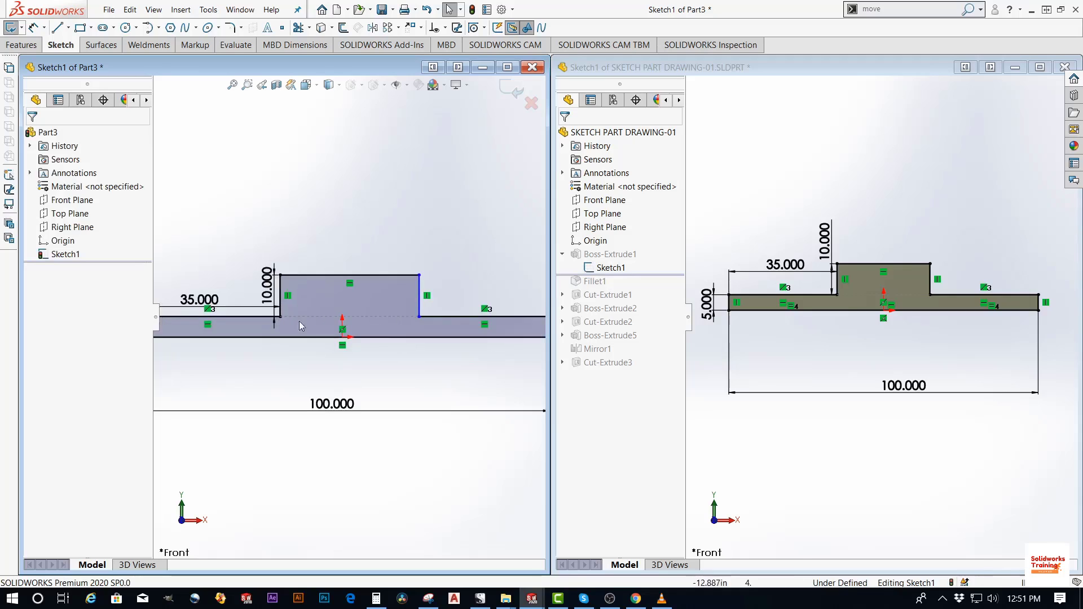
pyautogui.click(445, 316)
pyautogui.keyDown('ctrl'); pyautogui.click(256, 315); pyautogui.keyUp('ctrl')
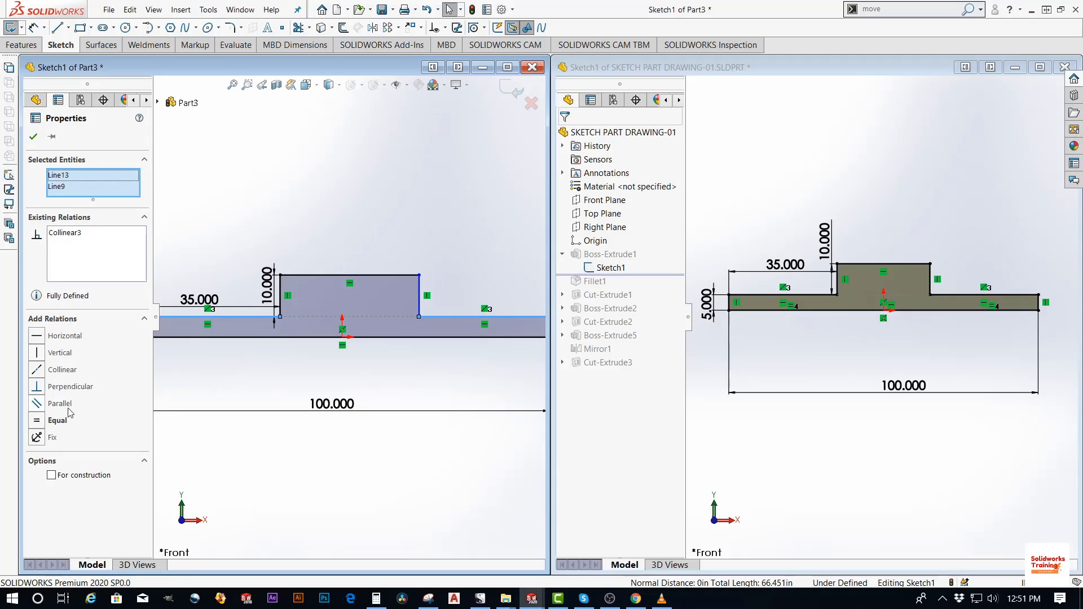
pyautogui.click(54, 420)
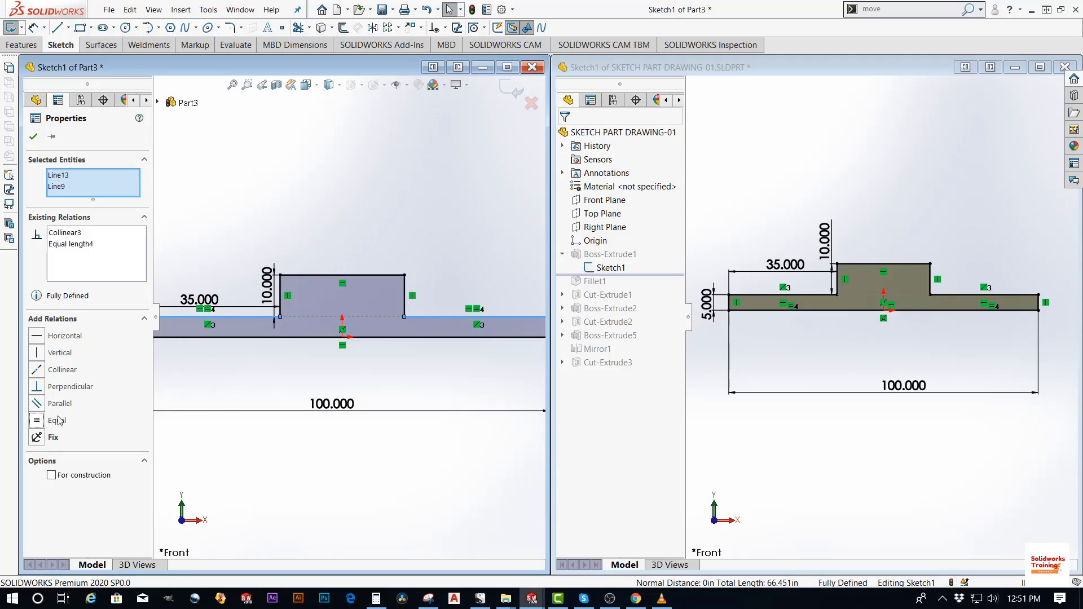
pyautogui.click(361, 368)
pyautogui.scroll(3, 361, 368)
pyautogui.scroll(-2, 399, 318)
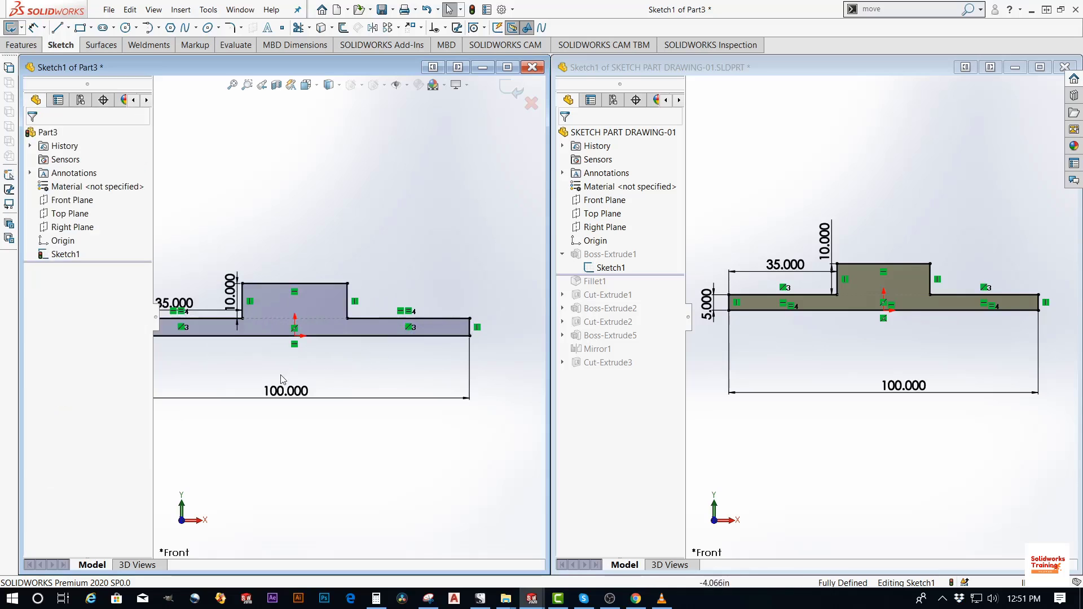
pyautogui.scroll(2, 352, 315)
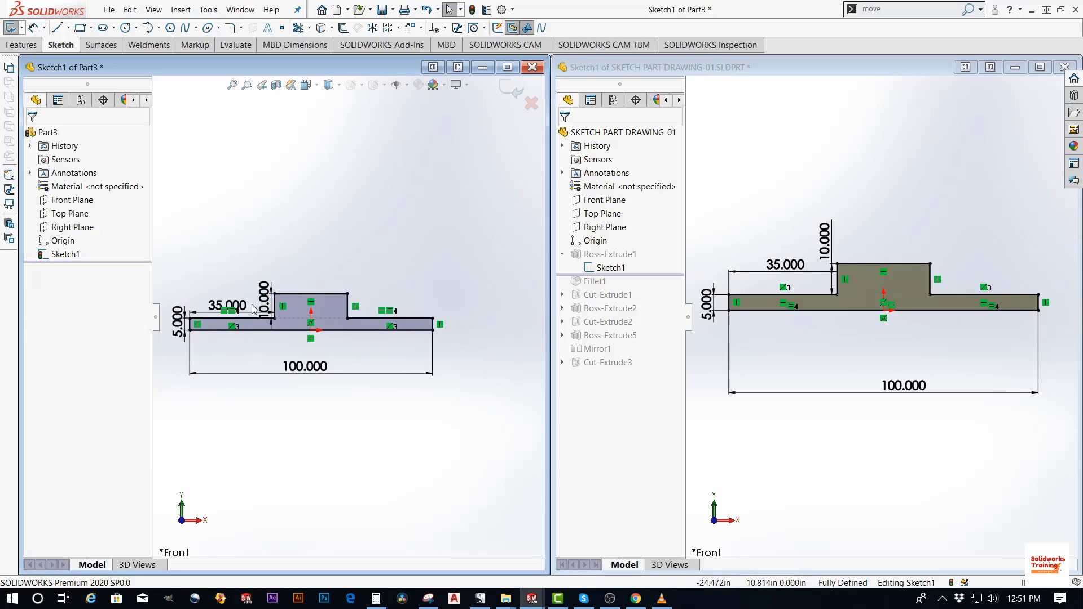
pyautogui.scroll(-1, 232, 303)
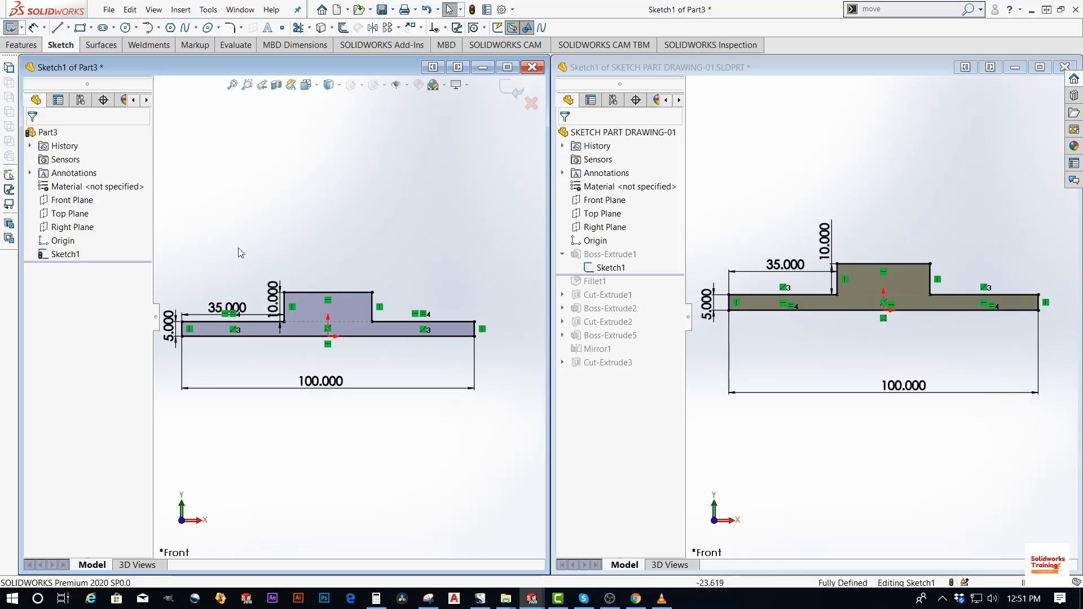
# Extrude the stepped profile as a blind boss with a depth of 0.100 in
pyautogui.moveTo(387, 296); pyautogui.dragTo(339, 338, button='middle')
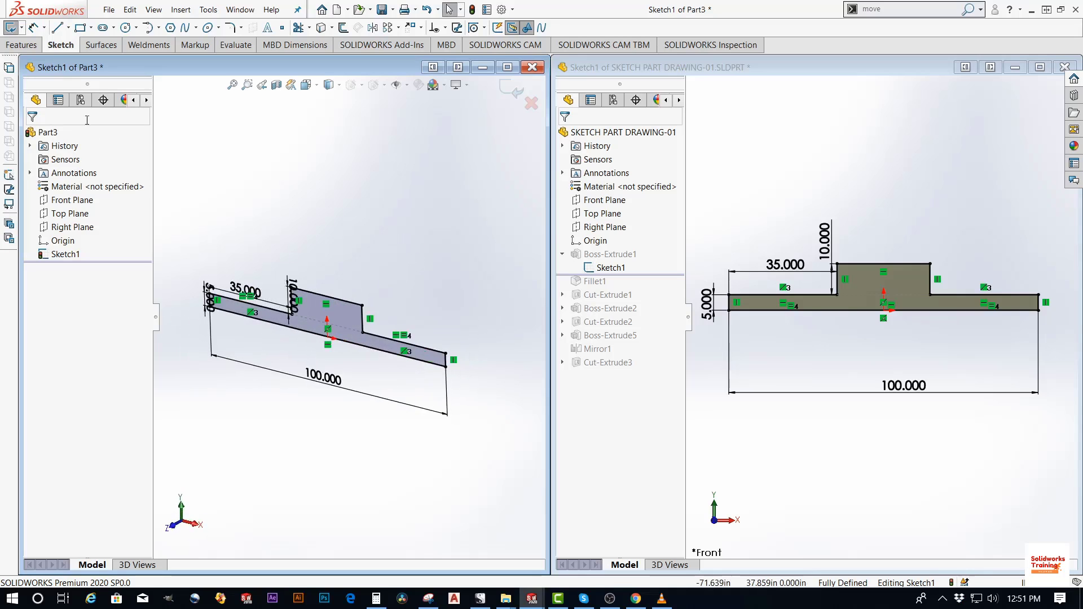
pyautogui.click(22, 45)
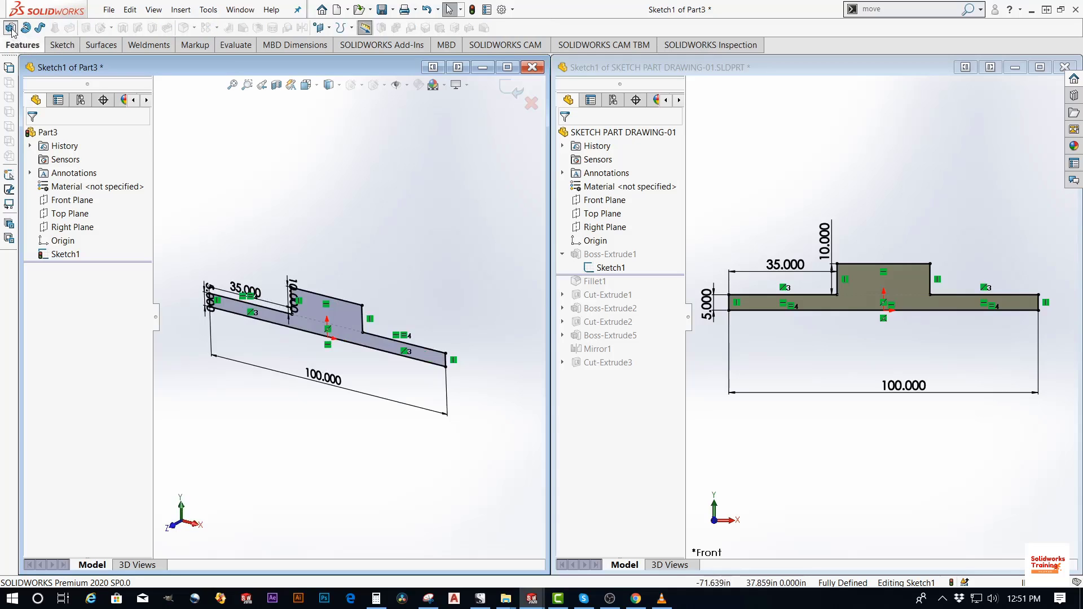
pyautogui.click(10, 28)
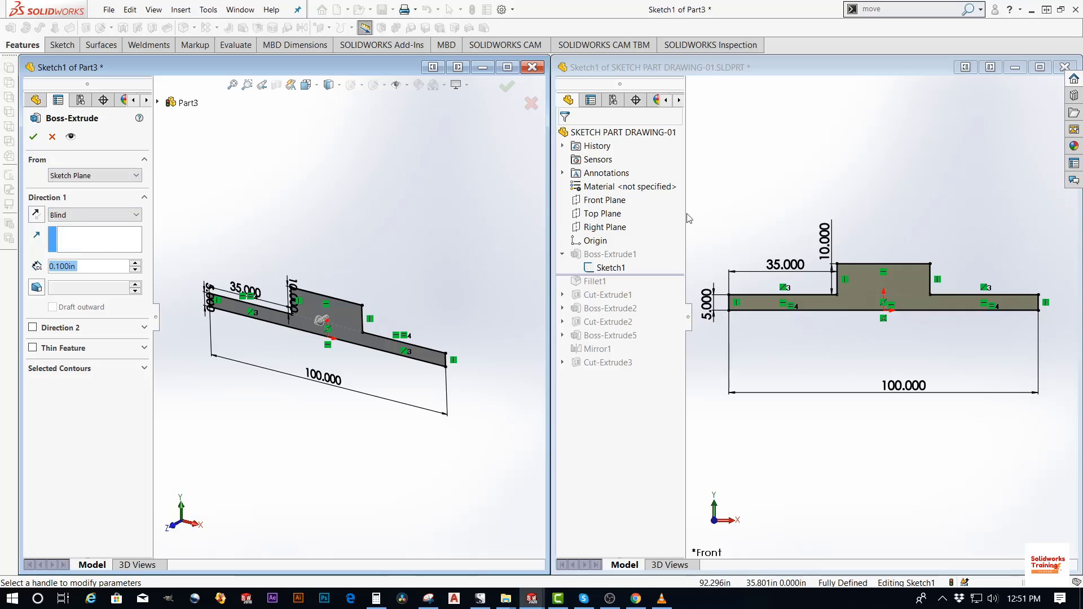
pyautogui.click(507, 86)
# In the reference part, select the right ledge's top face and examine the extrusion's depth dimension
pyautogui.moveTo(912, 234); pyautogui.dragTo(851, 316, button='middle')
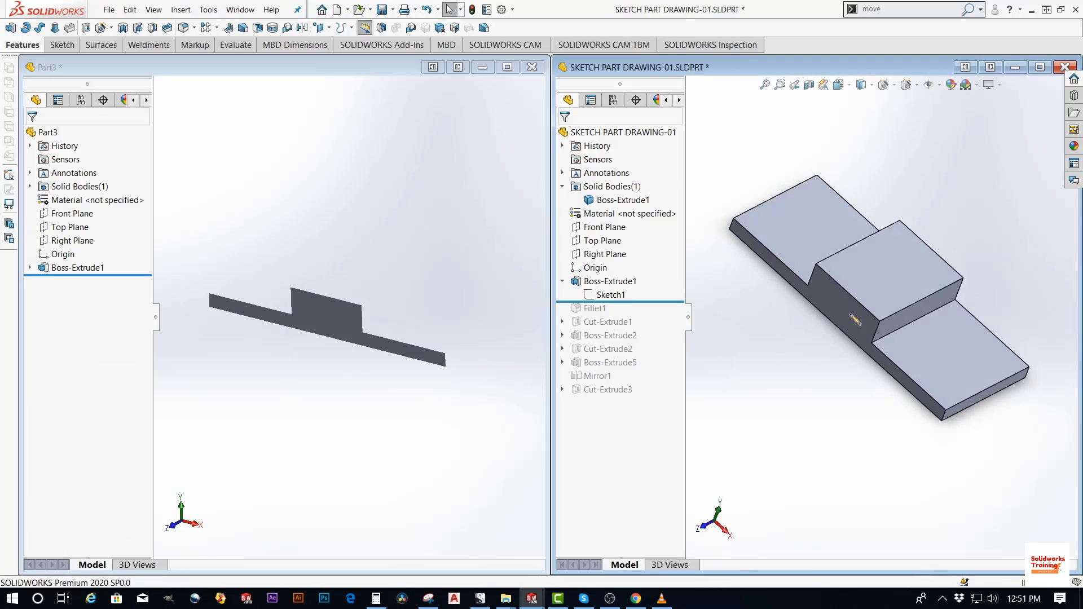
pyautogui.click(939, 337)
pyautogui.moveTo(938, 337); pyautogui.dragTo(909, 307, button='middle')
pyautogui.moveTo(1003, 362); pyautogui.dragTo(1016, 349, button='middle')
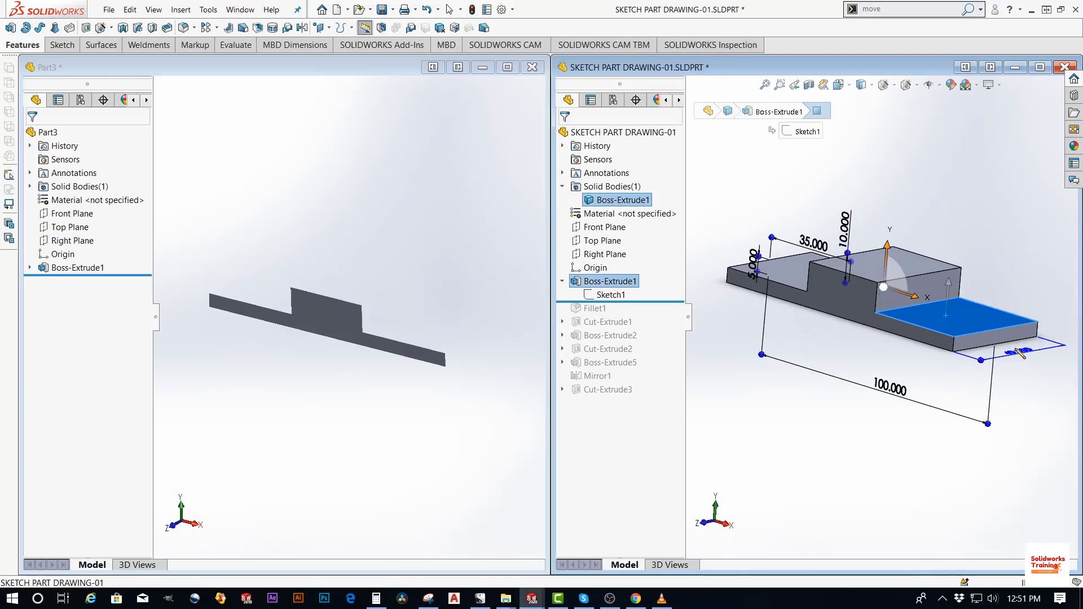
pyautogui.scroll(-5, 1006, 366)
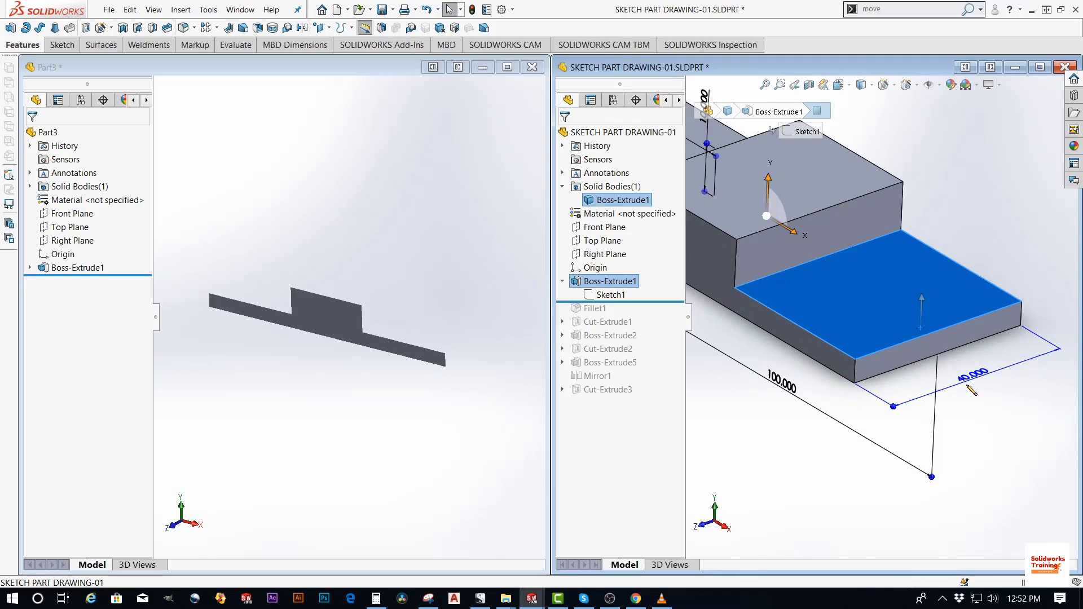
# Set the new part's base extrusion depth to 40 in, and switch back to the reference part
pyautogui.click(496, 295)
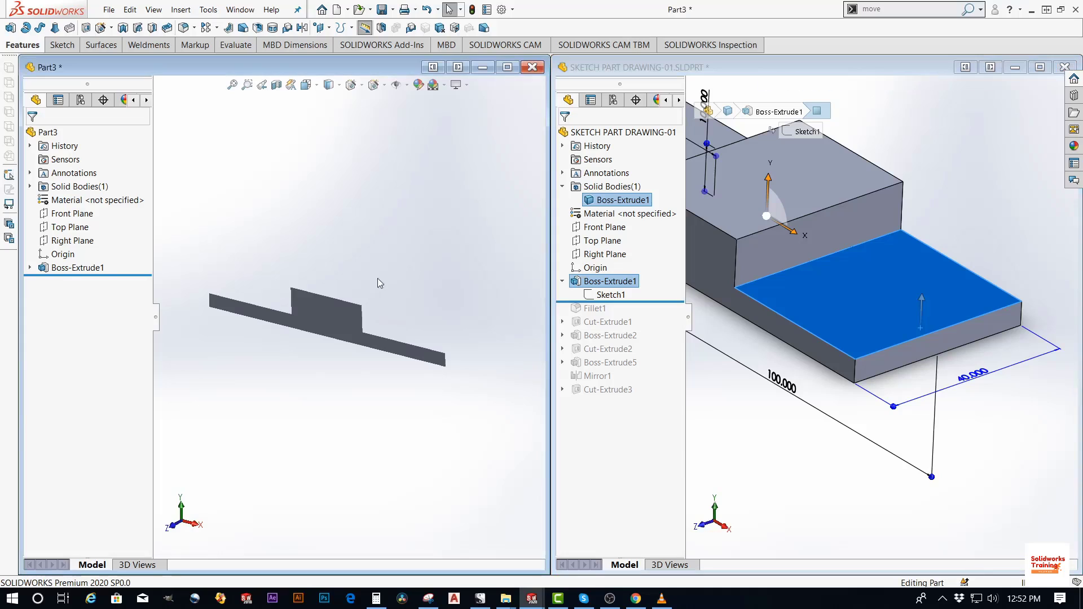
pyautogui.rightClick(71, 272)
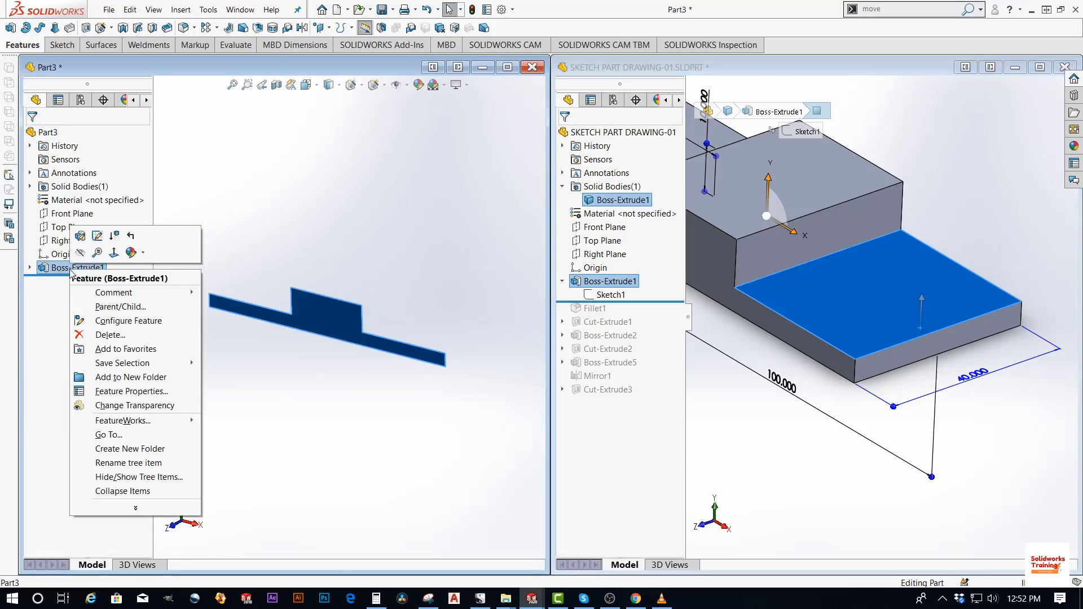
pyautogui.click(81, 237)
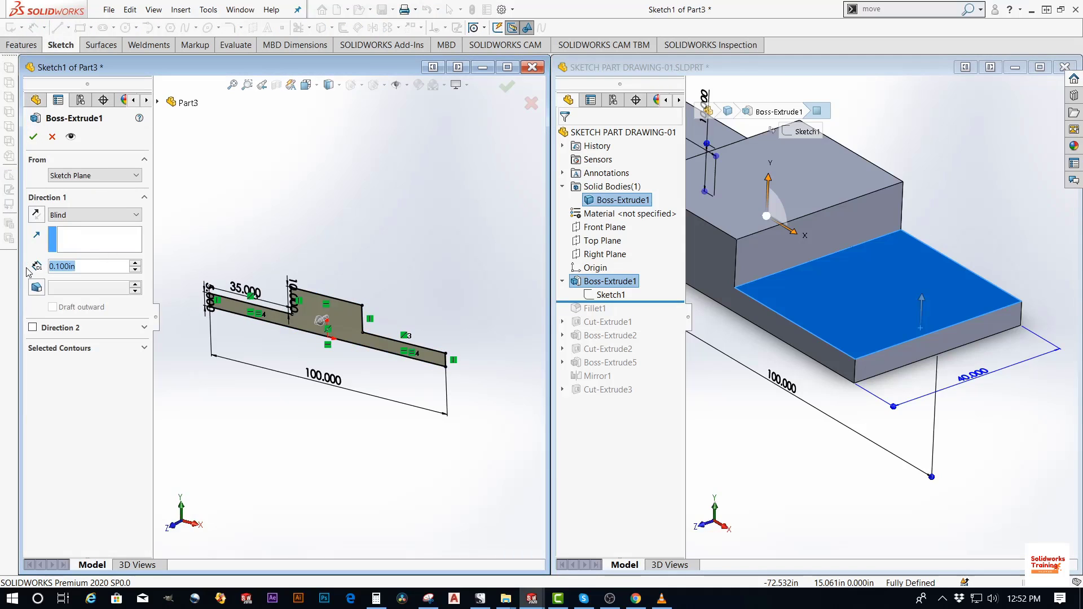
pyautogui.write('40')
pyautogui.press('Return')
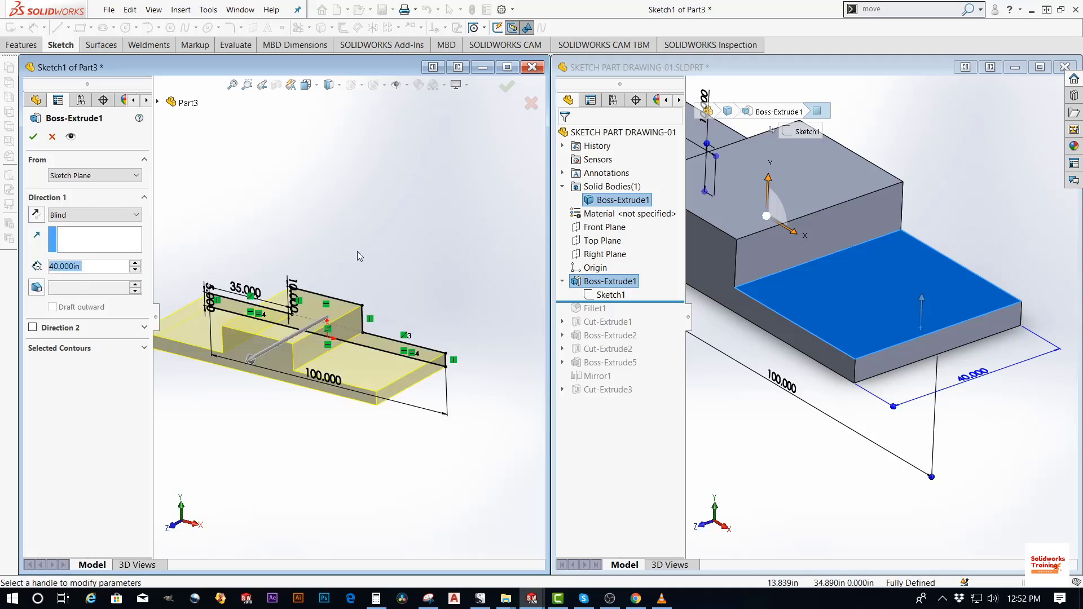
pyautogui.scroll(2, 357, 252)
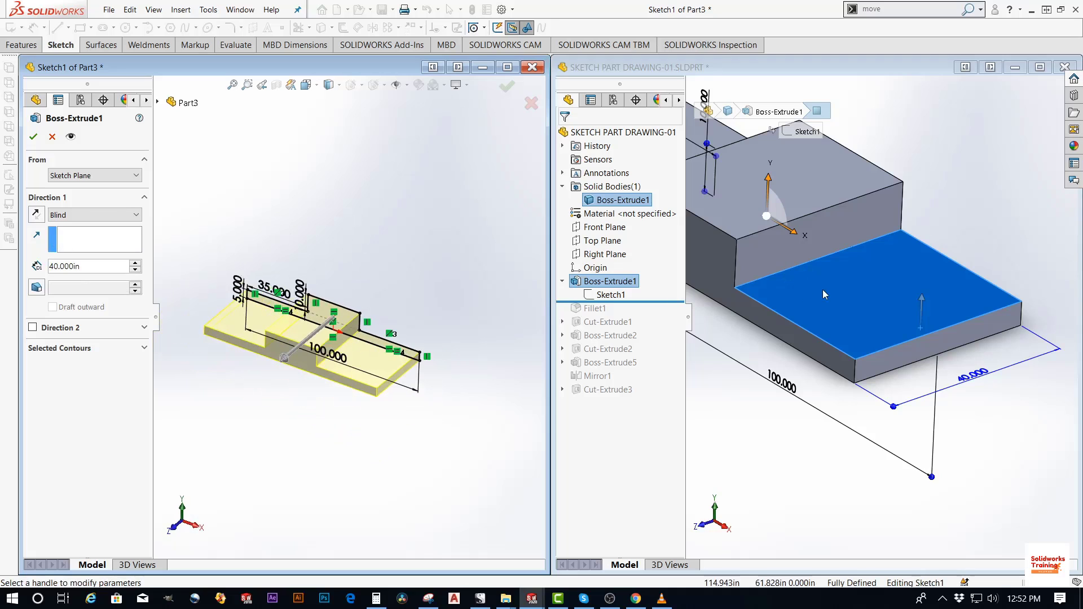
pyautogui.press('Return')
pyautogui.click(881, 276)
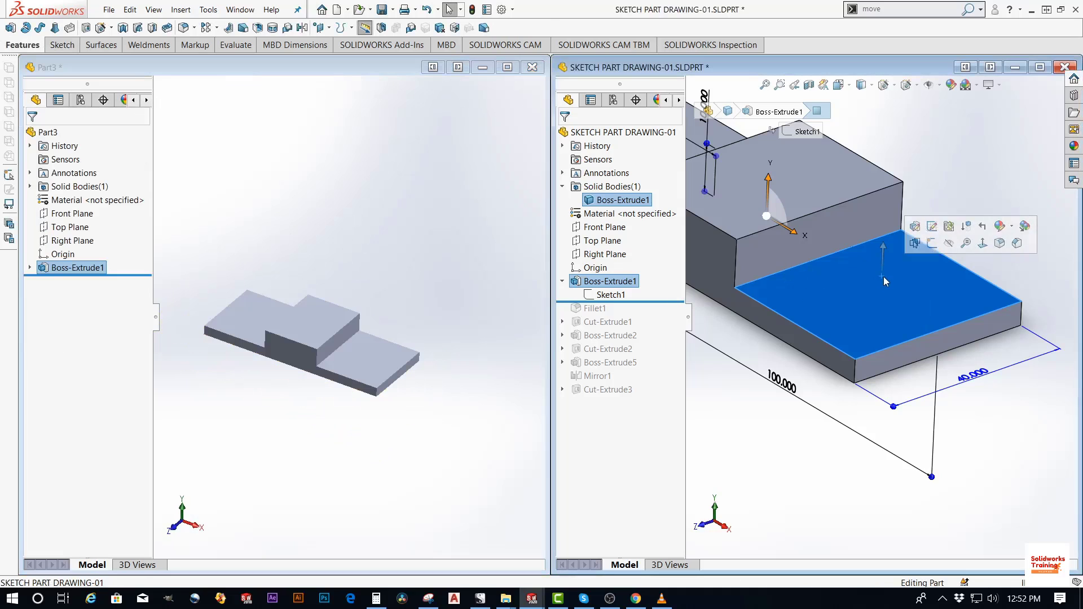
pyautogui.scroll(5, 848, 293)
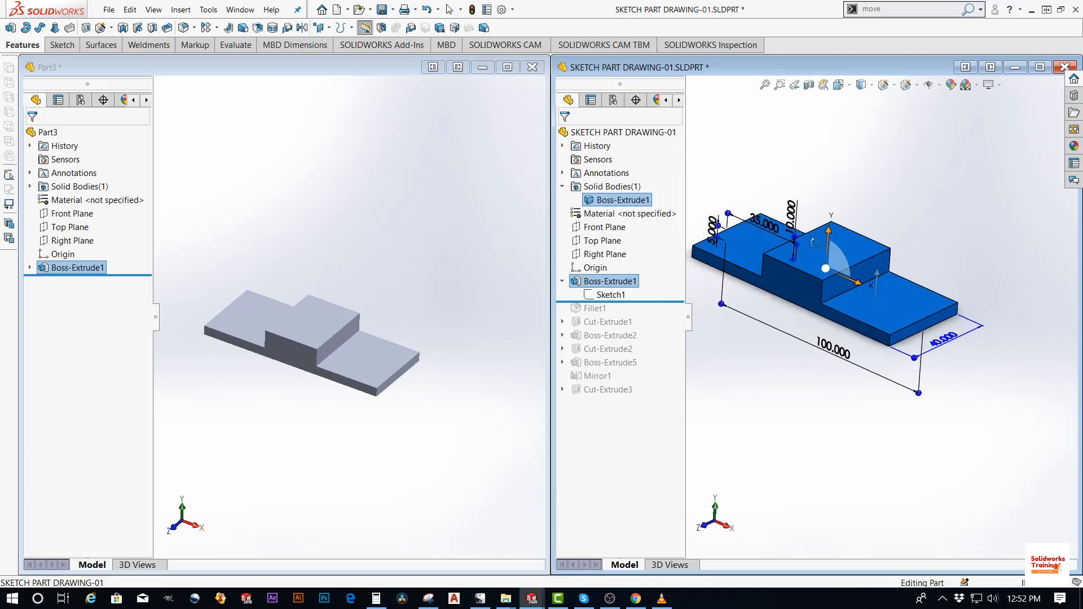
# Open the reference part's base extrusion definition, examine its end condition and depth, and close it
pyautogui.scroll(-2, 815, 259)
pyautogui.rightClick(632, 284)
pyautogui.click(626, 246)
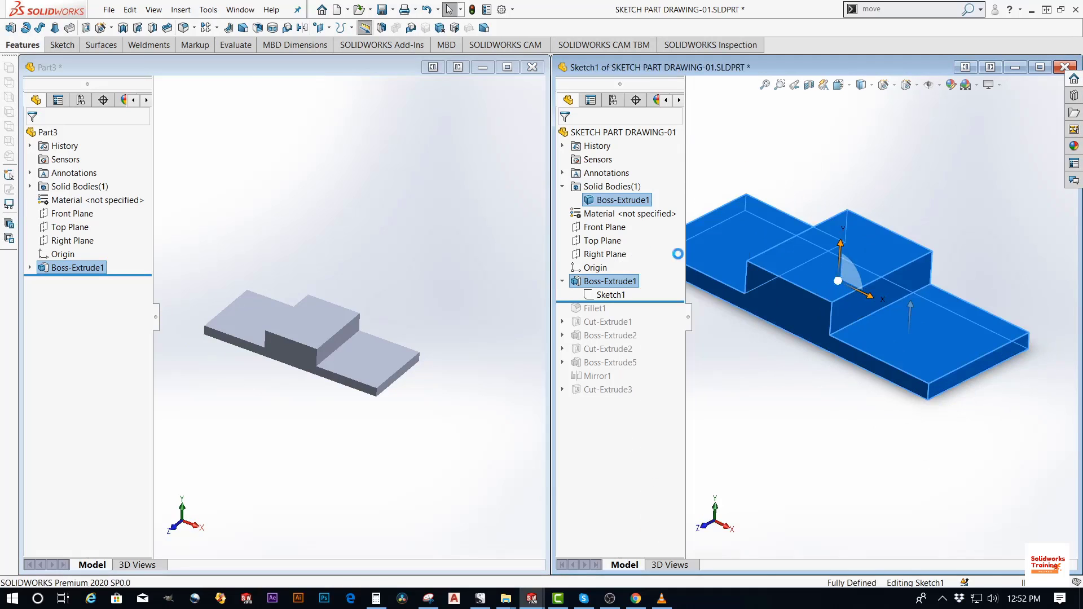
pyautogui.scroll(-3, 839, 285)
pyautogui.scroll(2, 832, 282)
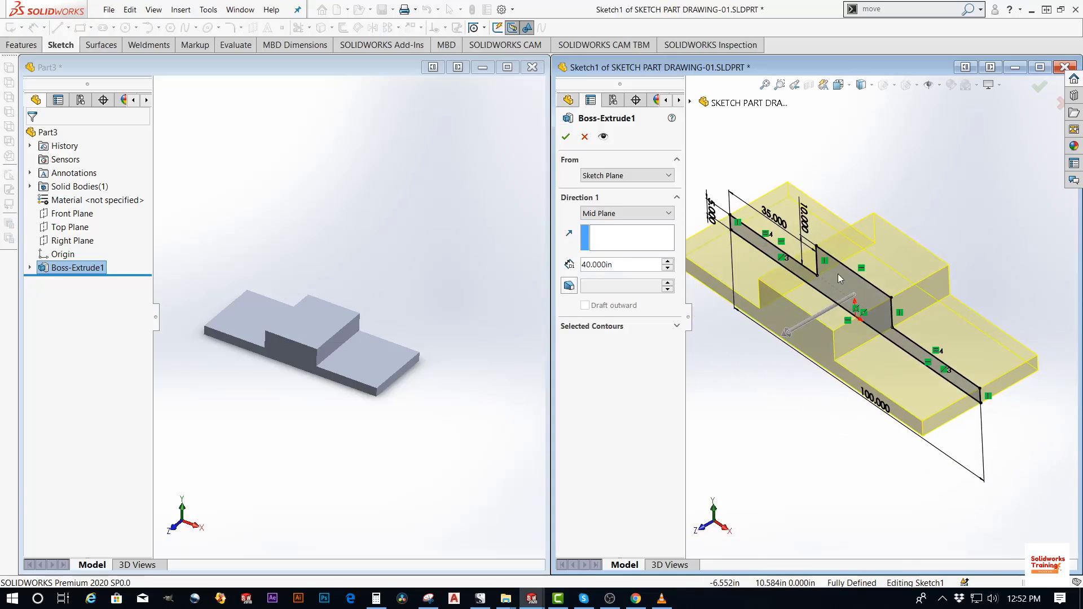
pyautogui.scroll(-1, 838, 273)
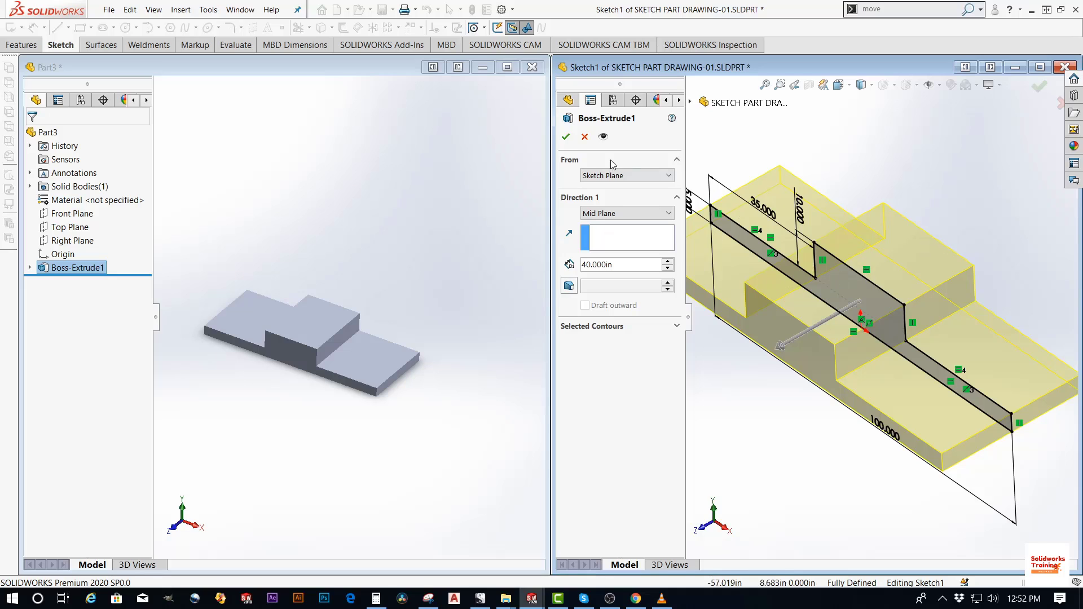
pyautogui.click(565, 136)
pyautogui.click(878, 272)
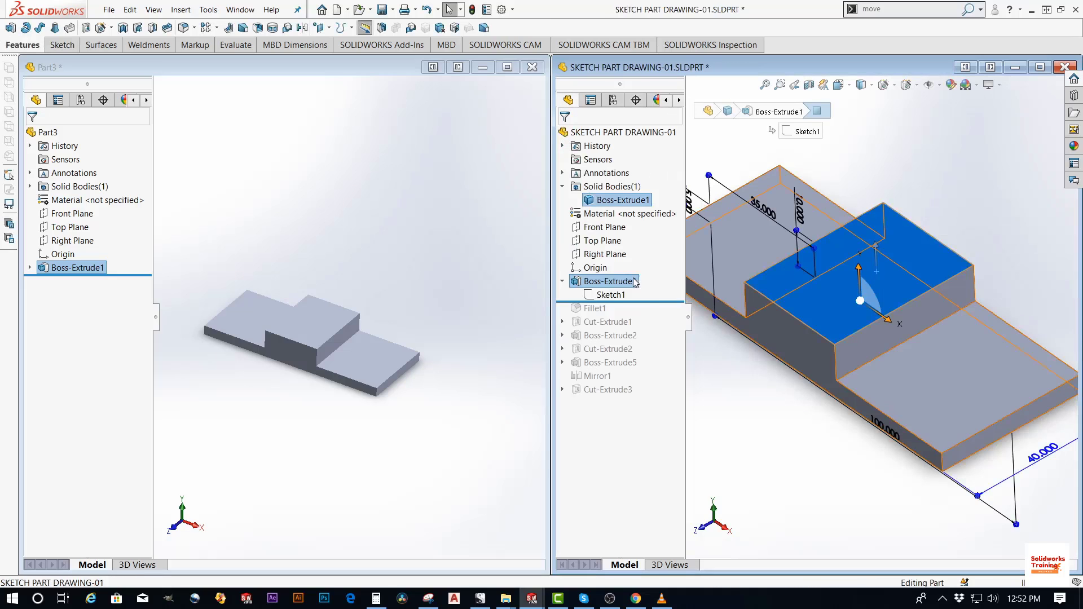
# Switch the reference base extrusion's end condition to Blind and back to Mid Plane to compare the two
pyautogui.rightClick(626, 281)
pyautogui.click(636, 246)
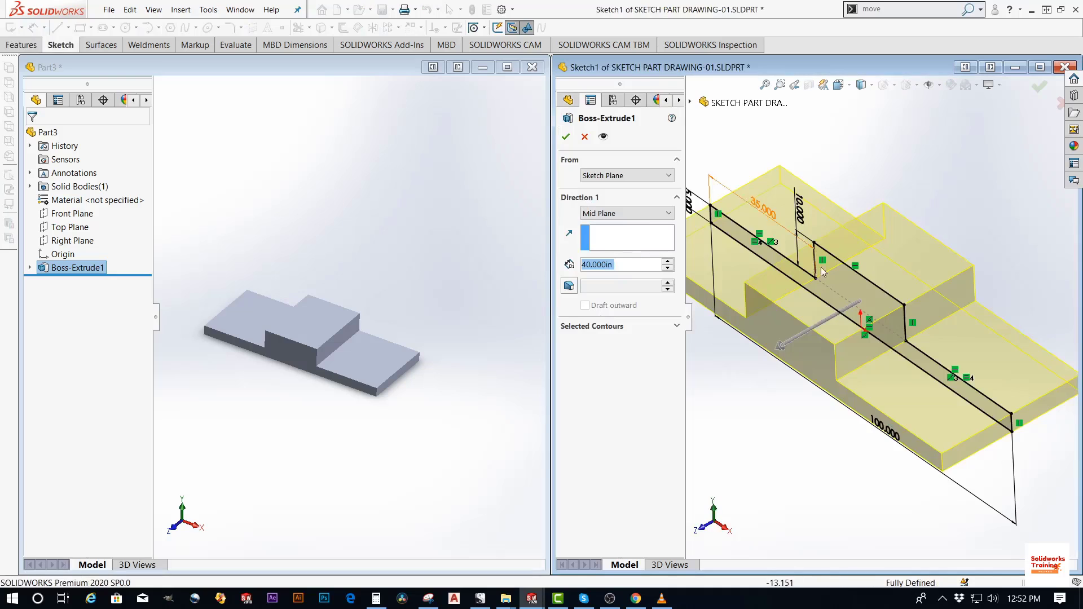
pyautogui.scroll(6, 824, 279)
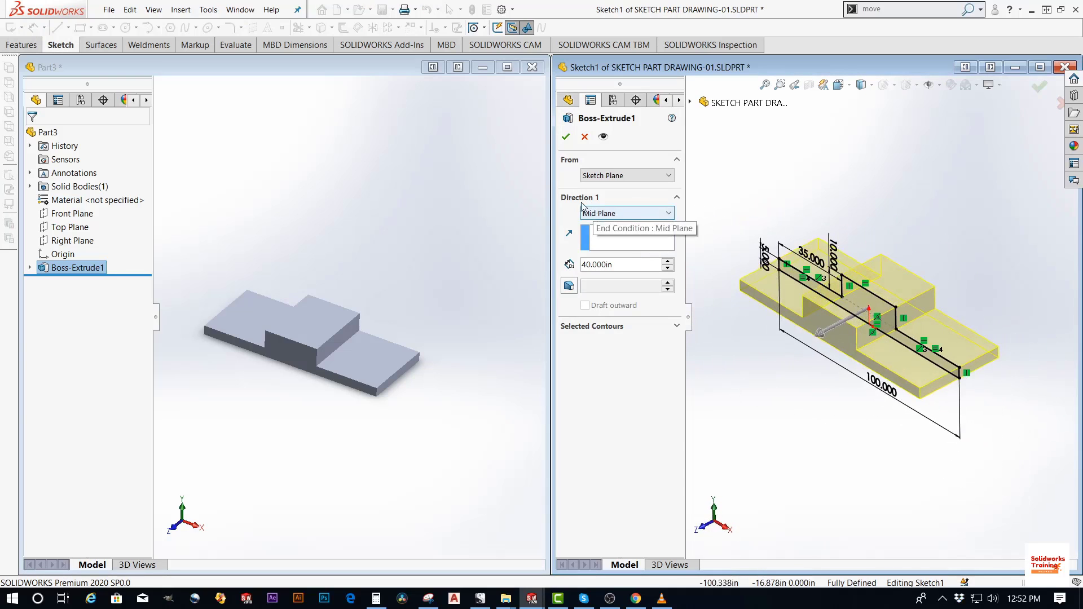
pyautogui.click(610, 212)
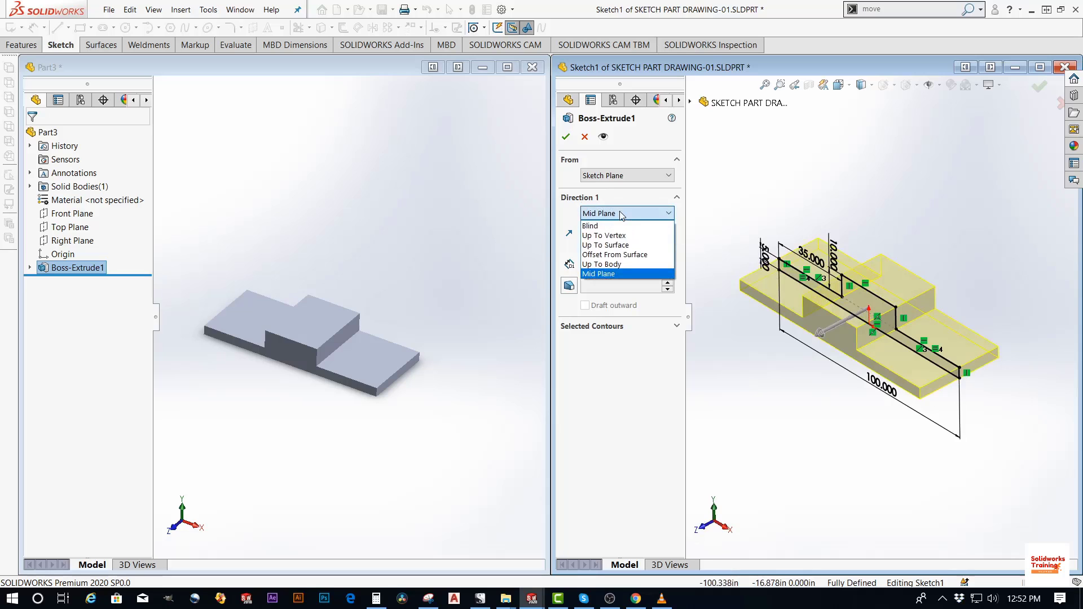
pyautogui.click(605, 226)
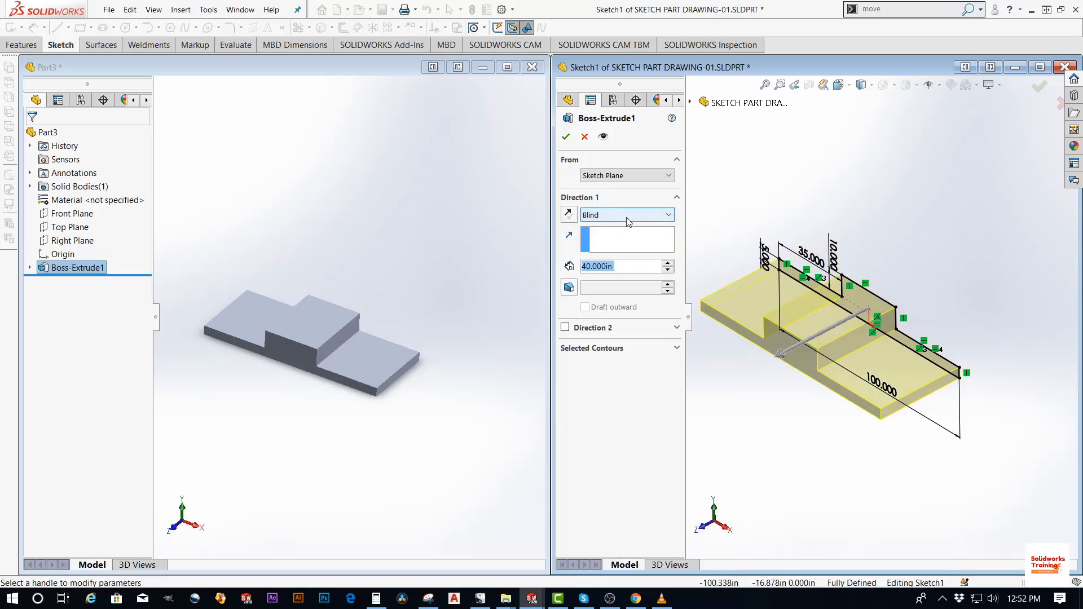
pyautogui.click(617, 216)
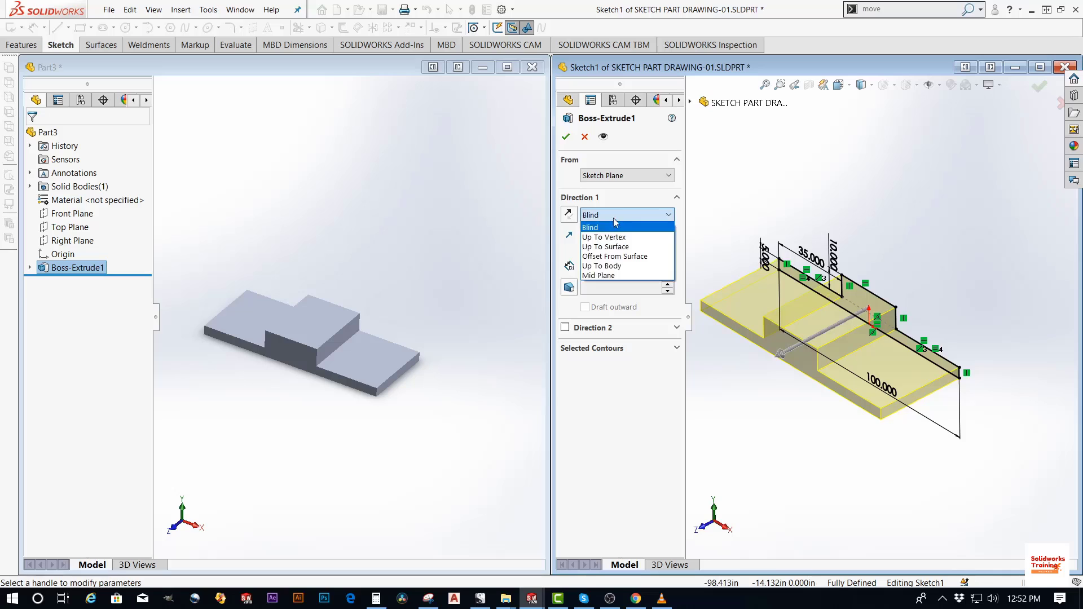
pyautogui.click(598, 275)
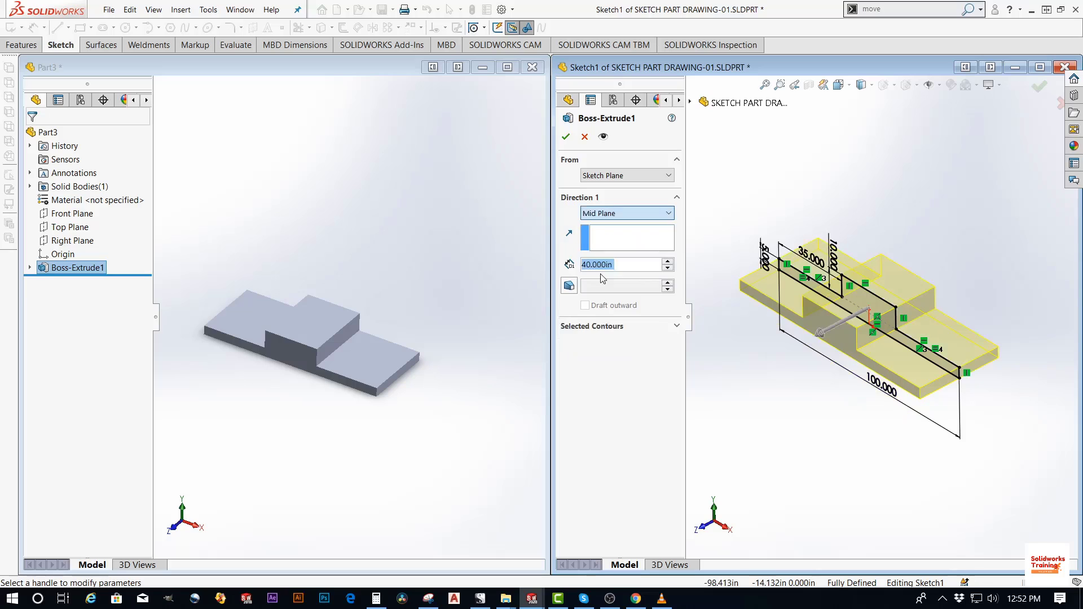
pyautogui.click(566, 138)
# Change the end condition of the new part's base extrusion to Mid Plane
pyautogui.click(65, 268)
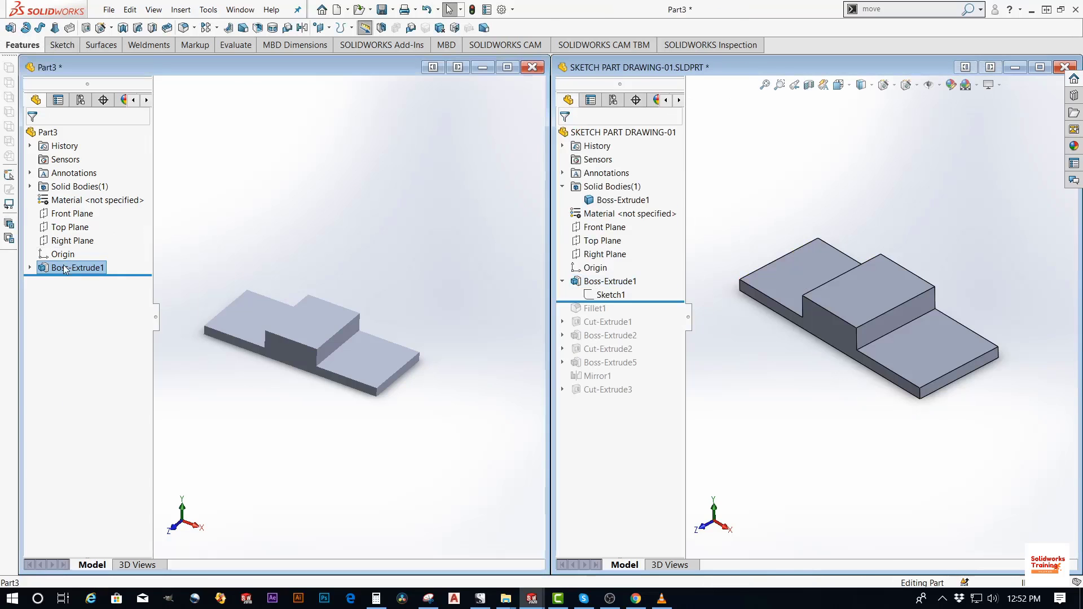
pyautogui.rightClick(65, 268)
pyautogui.click(74, 234)
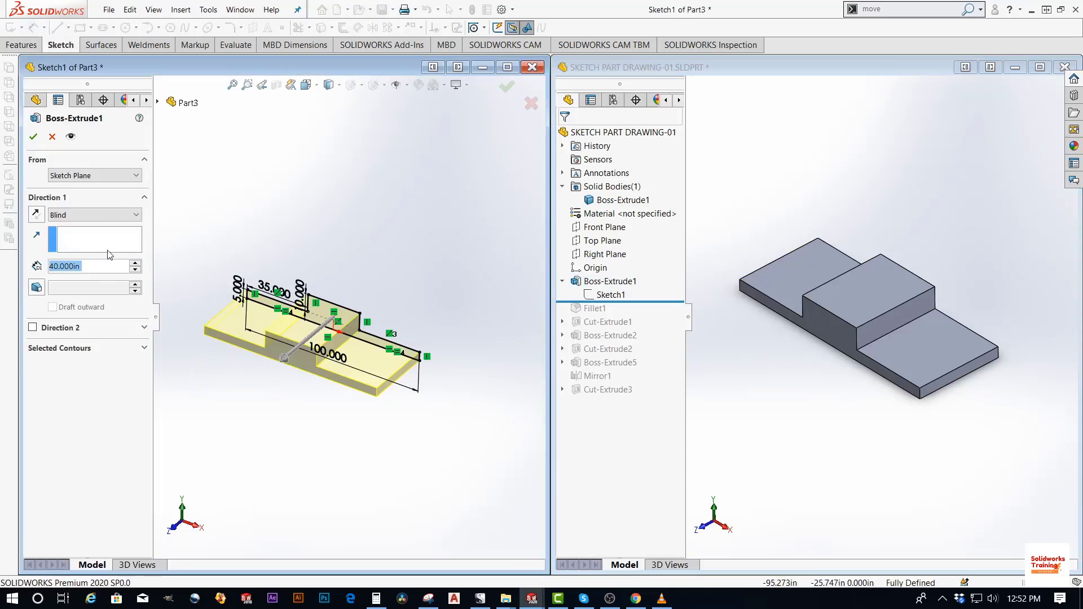
pyautogui.click(104, 216)
pyautogui.click(69, 280)
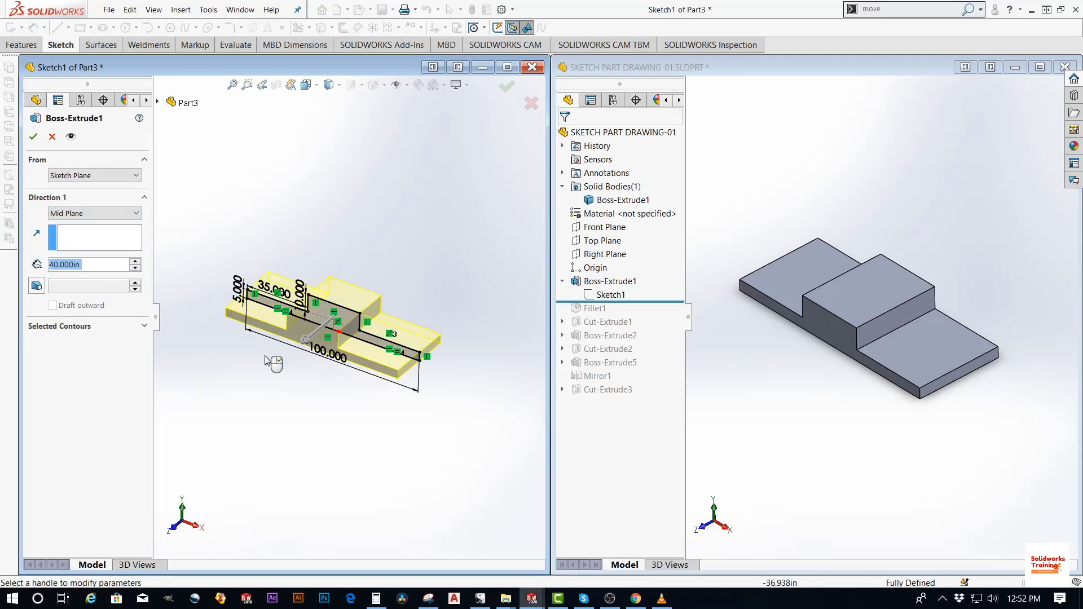
pyautogui.scroll(-3, 265, 361)
pyautogui.scroll(1, 266, 361)
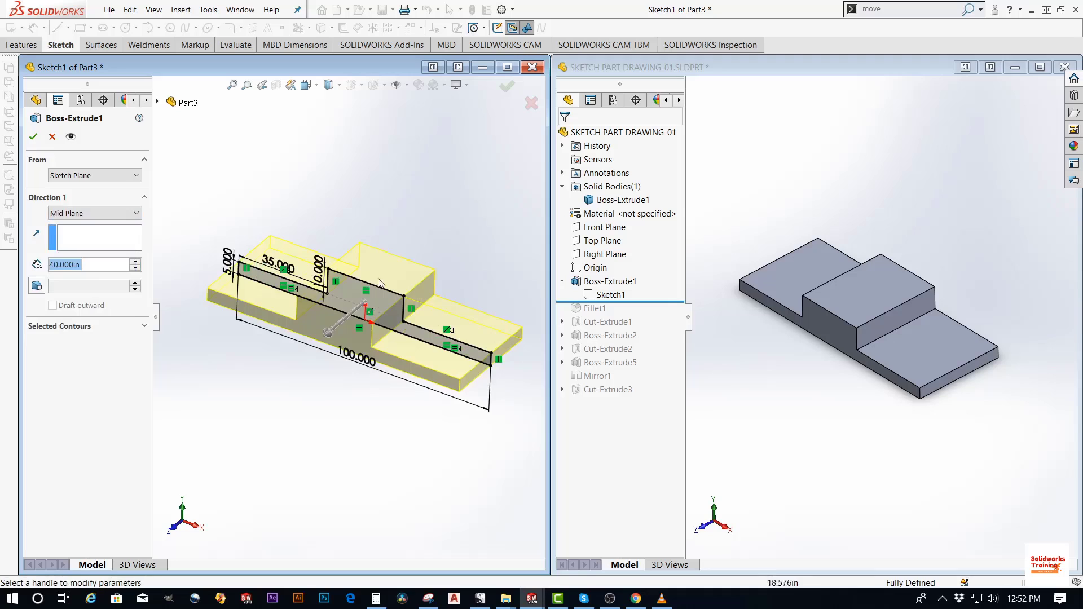
pyautogui.click(33, 137)
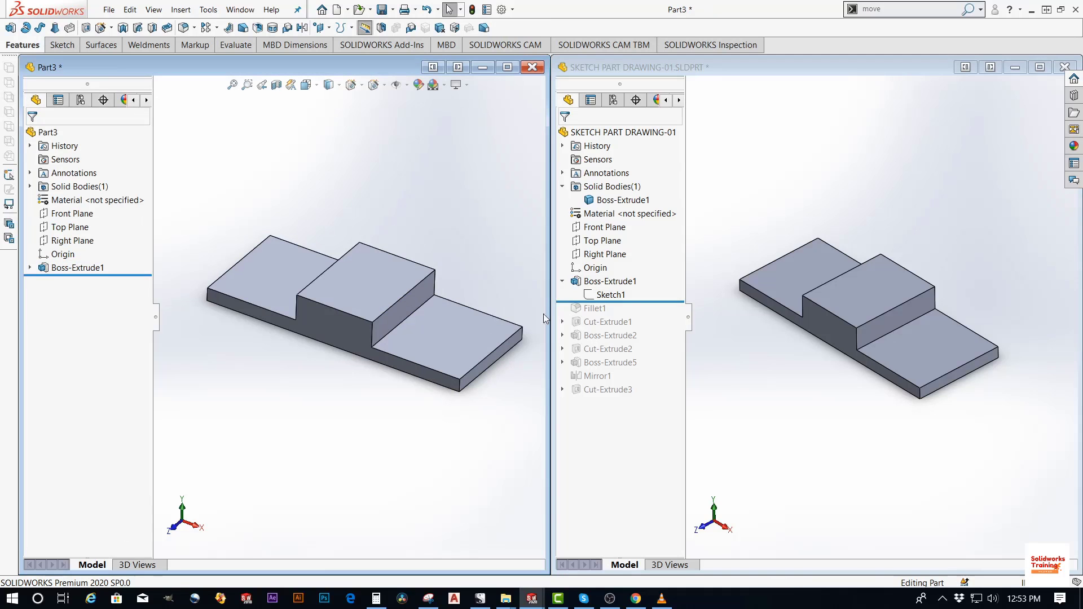
# Roll the reference part forward past Fillet1 and examine the fillet's selected edges and radius
pyautogui.moveTo(636, 303); pyautogui.dragTo(638, 314)
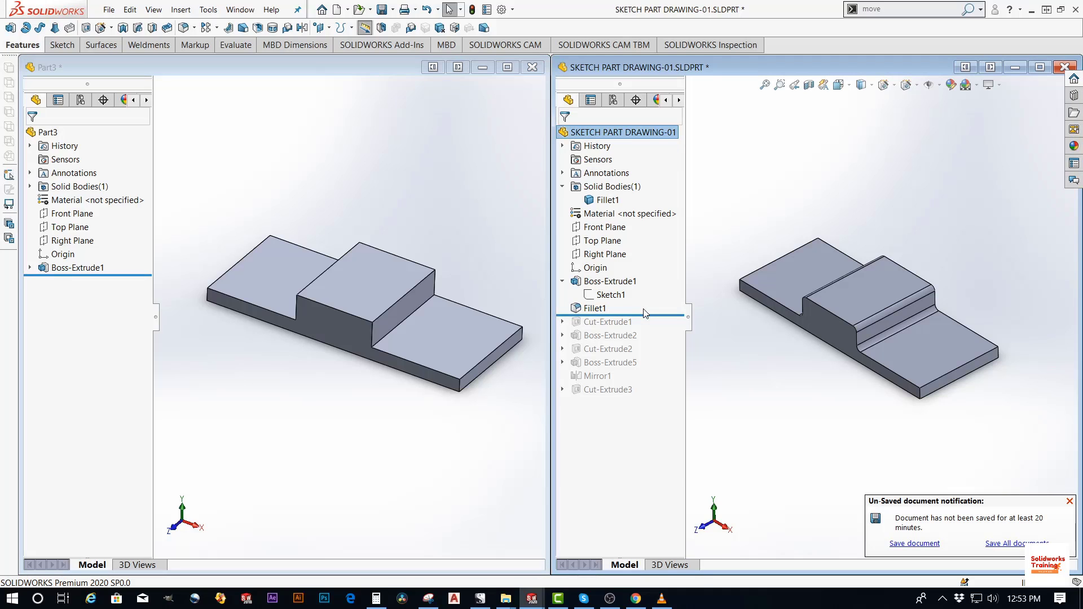
pyautogui.click(598, 309)
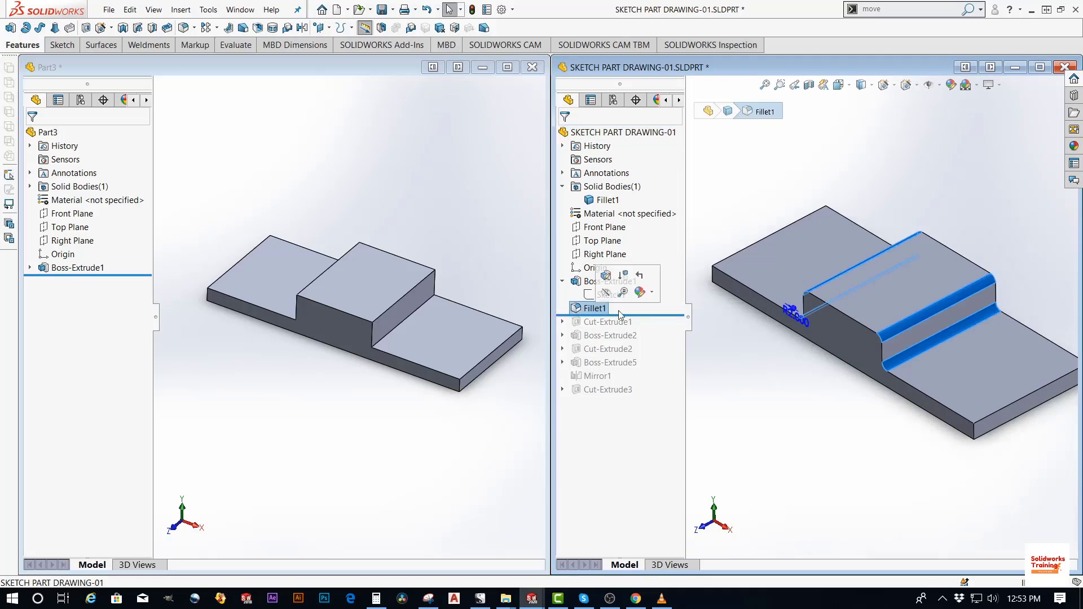
pyautogui.moveTo(879, 355); pyautogui.dragTo(916, 304, button='middle')
pyautogui.rightClick(601, 310)
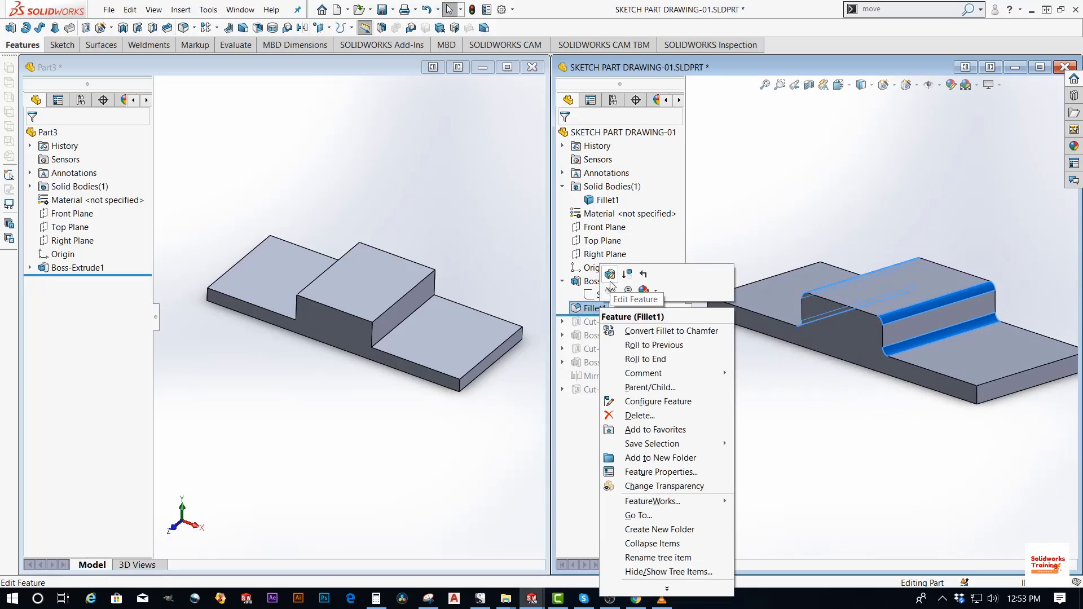
pyautogui.press('Escape')
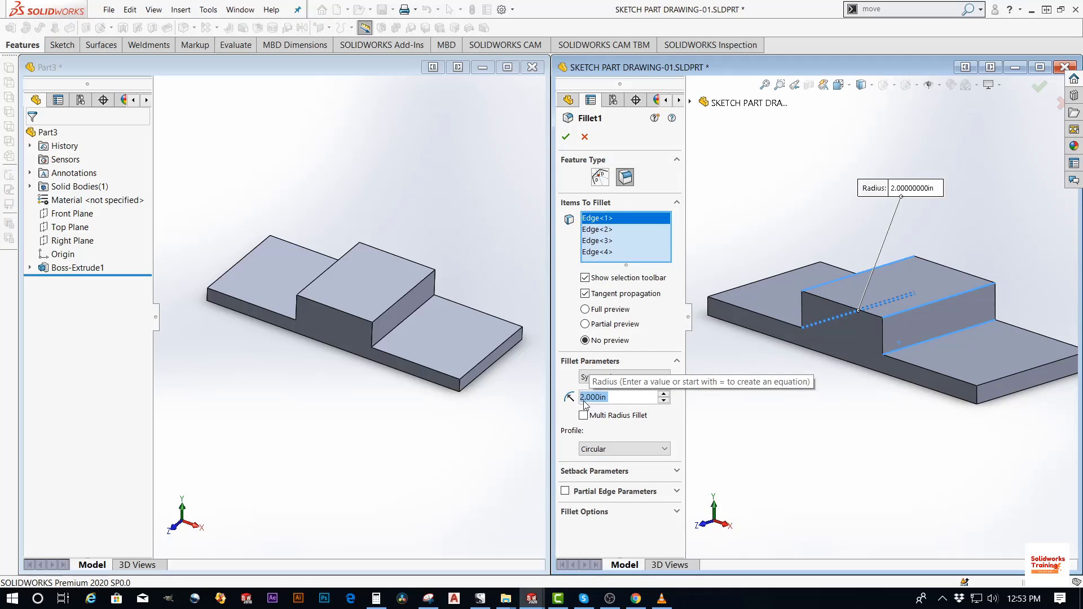
pyautogui.click(565, 137)
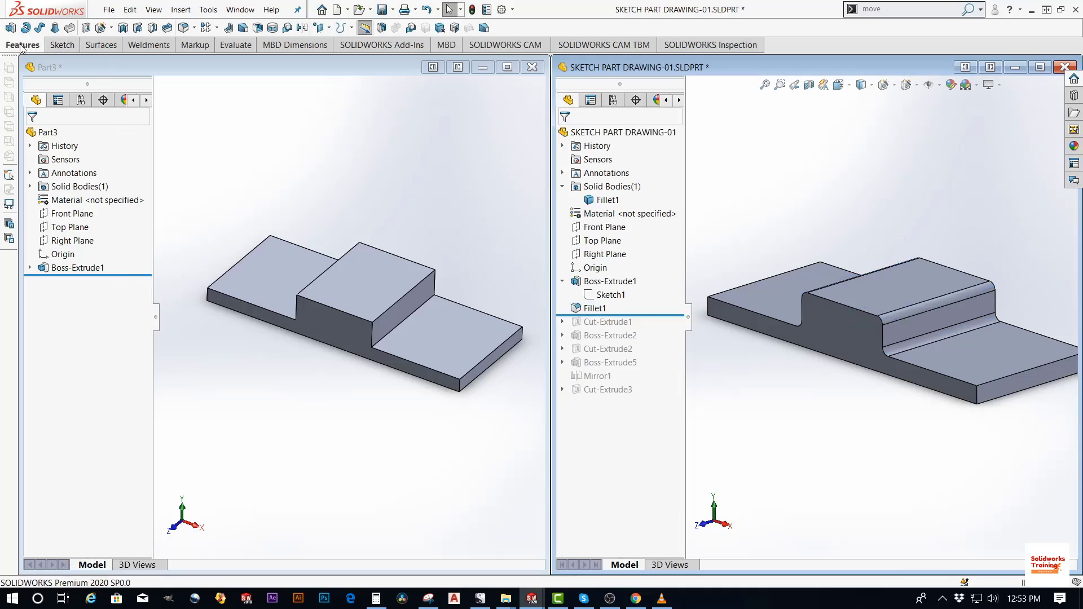
pyautogui.click(183, 29)
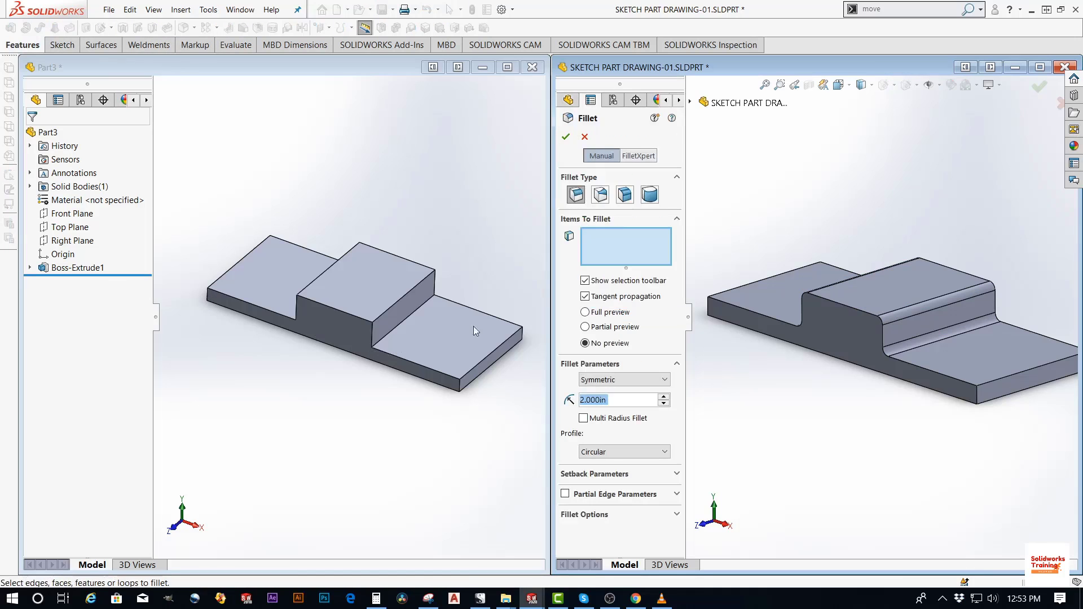
pyautogui.click(585, 136)
# Start a fillet in the new part and select the upper and lower long edges on both sides of the raised block
pyautogui.click(378, 144)
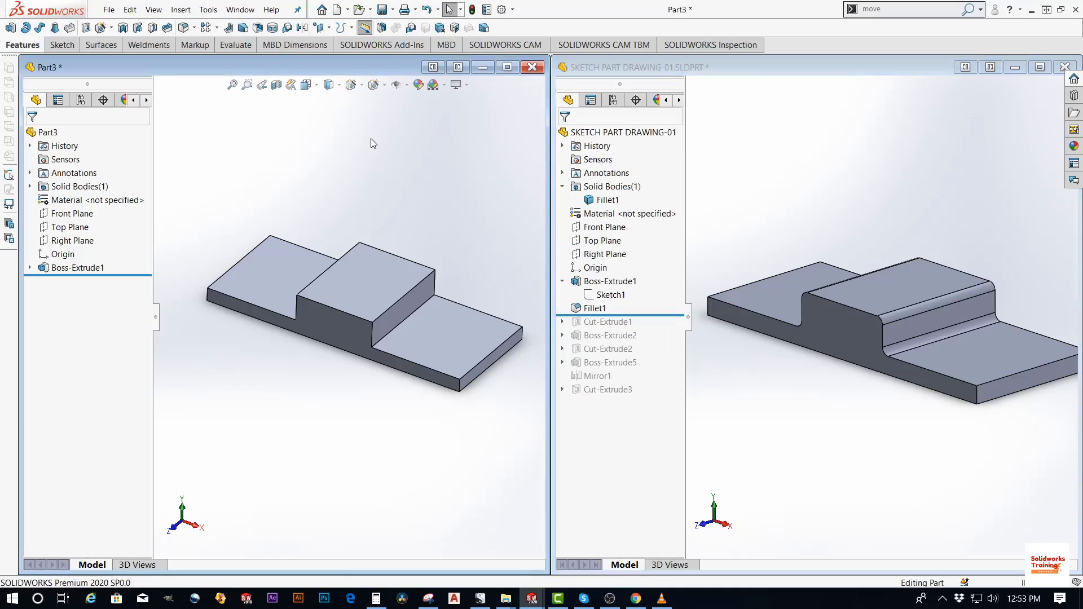
pyautogui.click(183, 28)
pyautogui.scroll(-3, 427, 289)
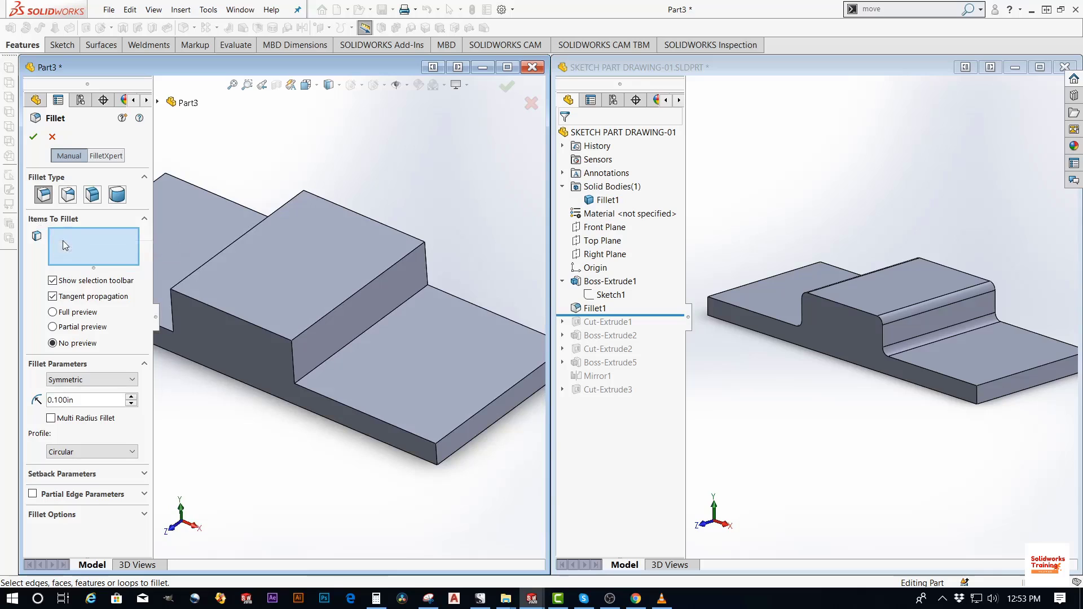
pyautogui.click(309, 327)
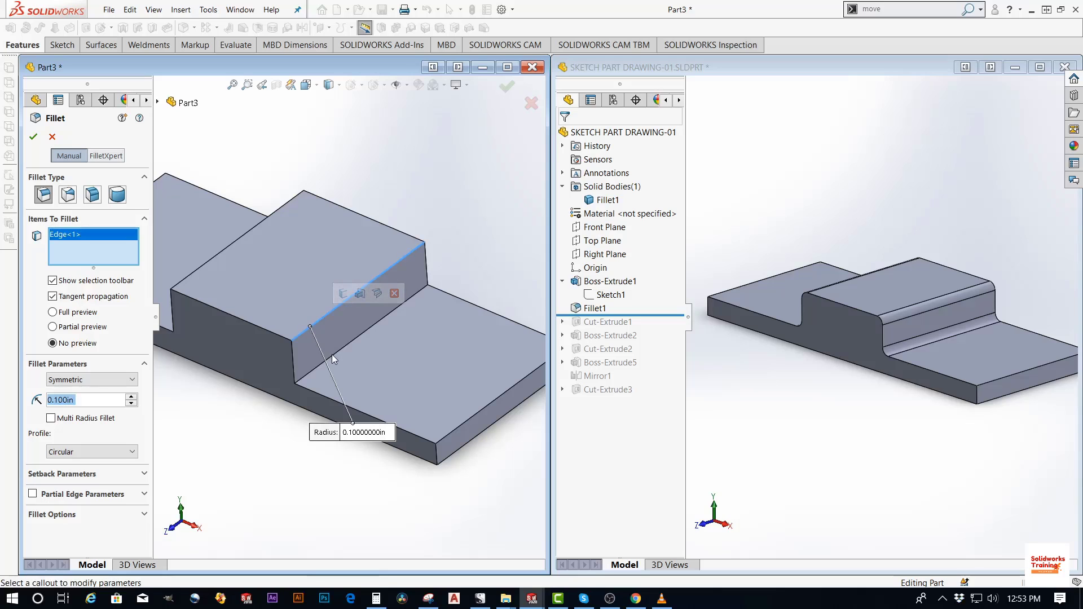
pyautogui.click(332, 356)
pyautogui.moveTo(289, 363); pyautogui.dragTo(283, 341, button='middle')
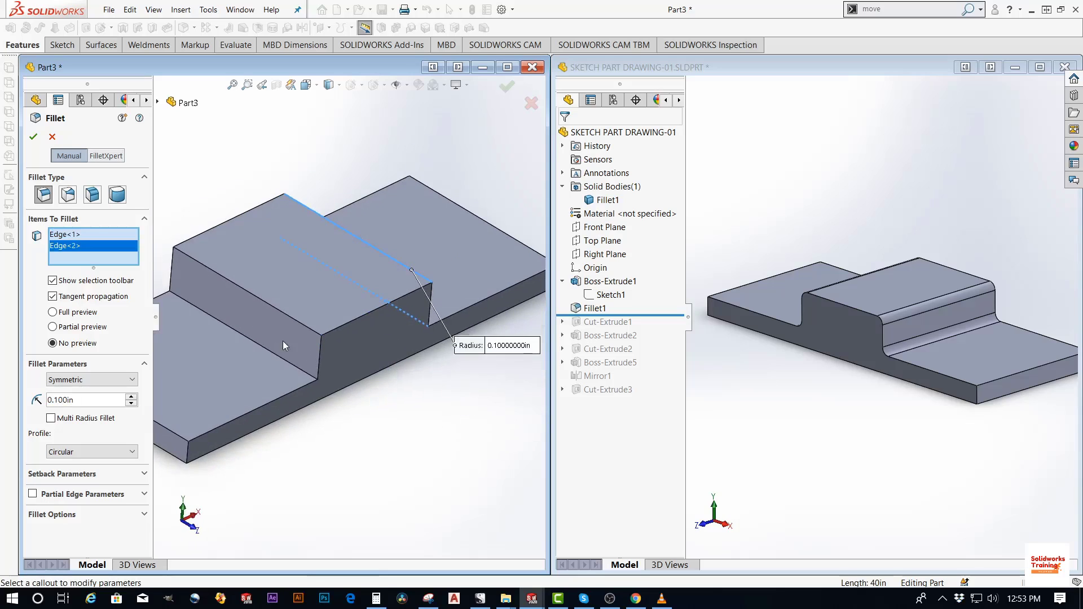
pyautogui.scroll(-3, 279, 349)
pyautogui.click(277, 357)
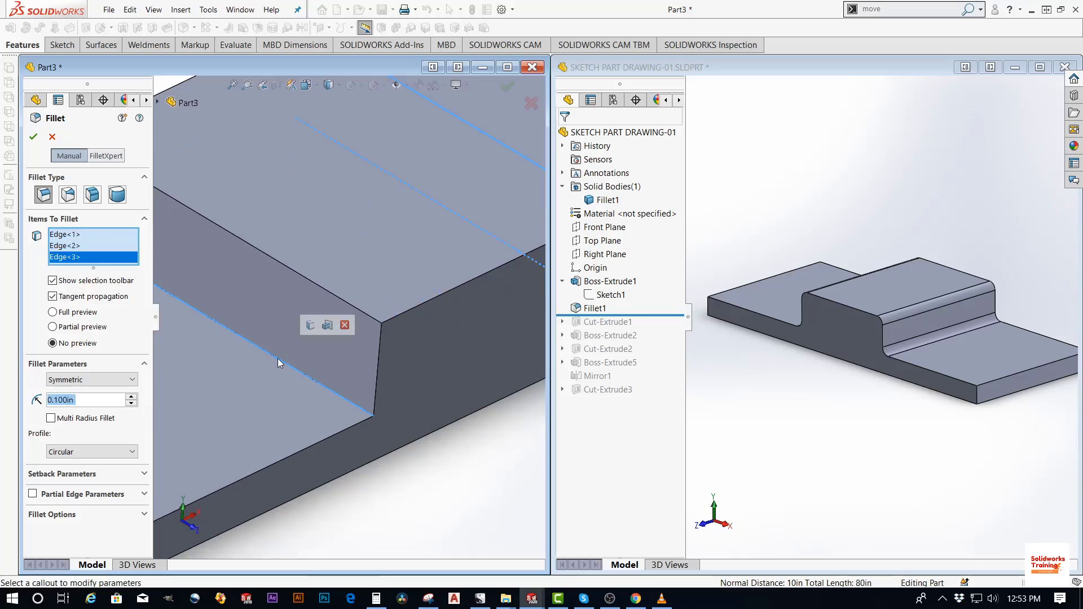
pyautogui.click(303, 274)
pyautogui.scroll(6, 414, 310)
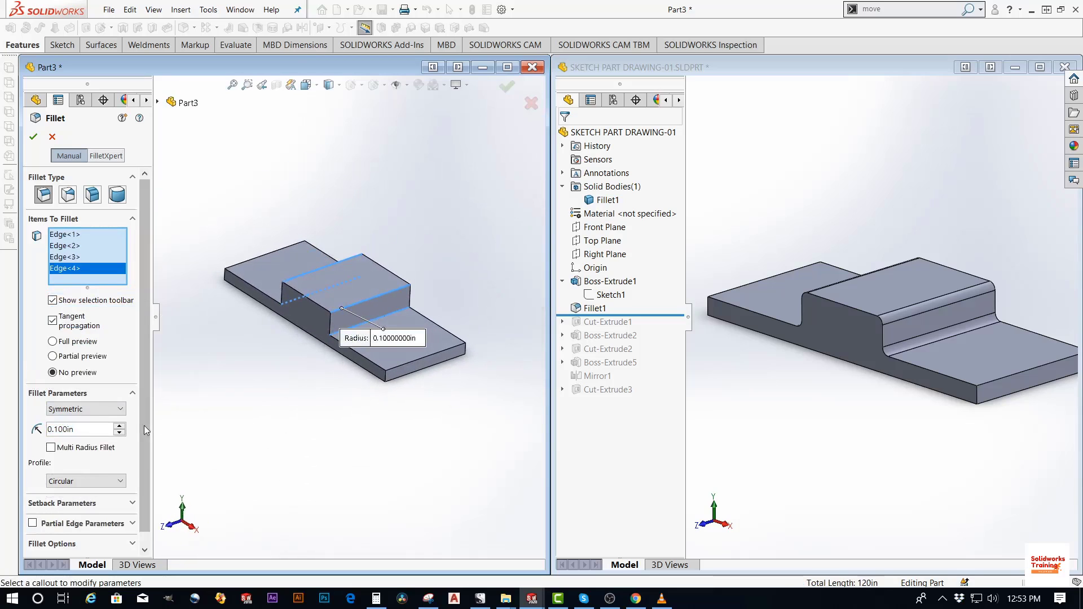
# Set the fillet radius to 2 in, apply it, and show the new part in isometric view
pyautogui.click(71, 430)
pyautogui.write('2')
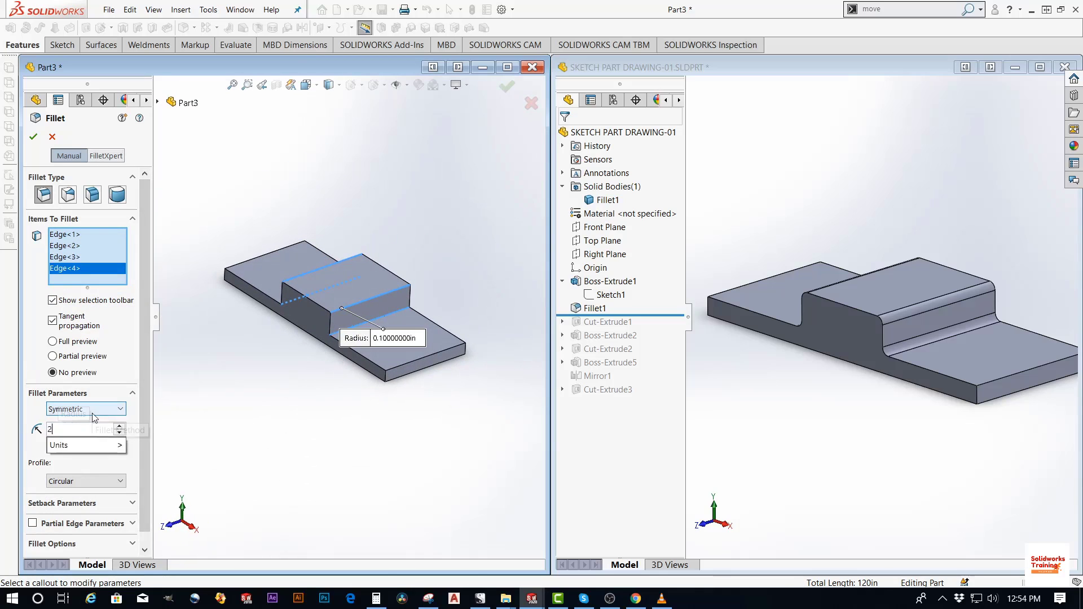
pyautogui.press('Return')
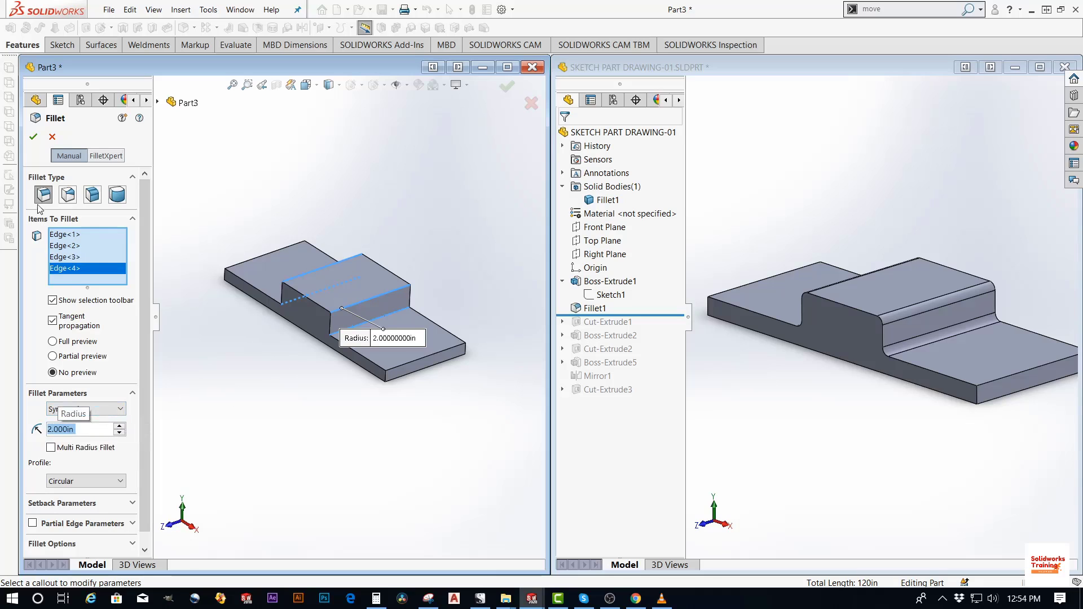
pyautogui.click(34, 136)
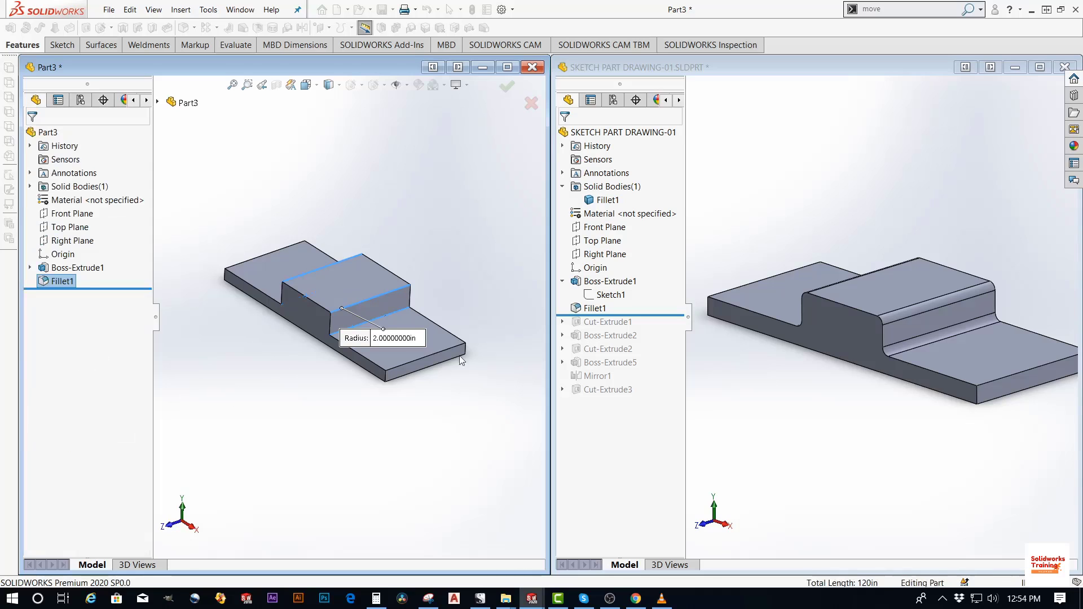
pyautogui.click(329, 85)
pyautogui.click(370, 115)
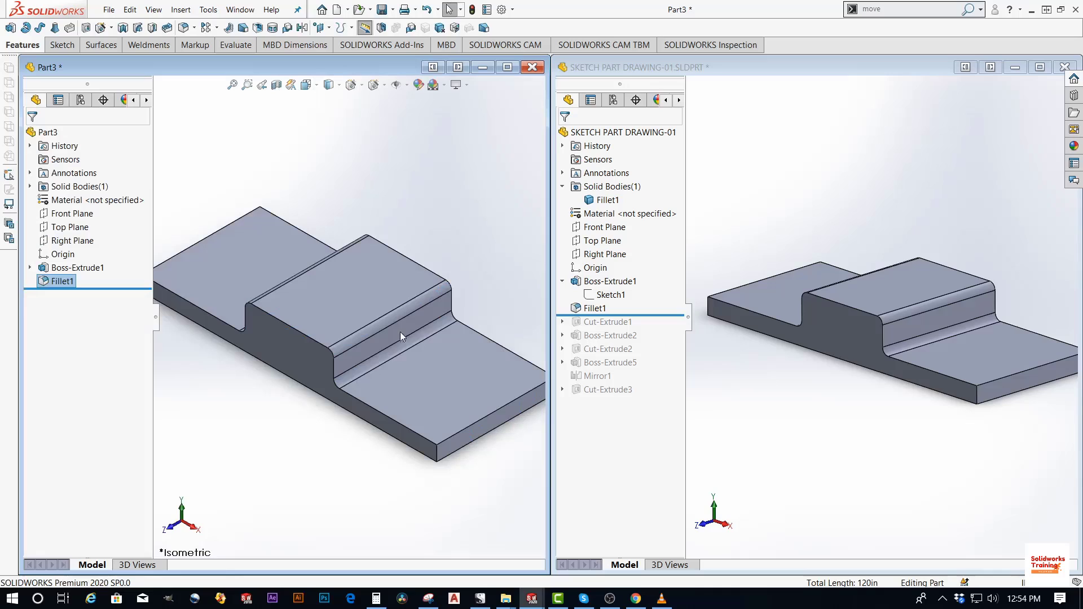
pyautogui.click(475, 257)
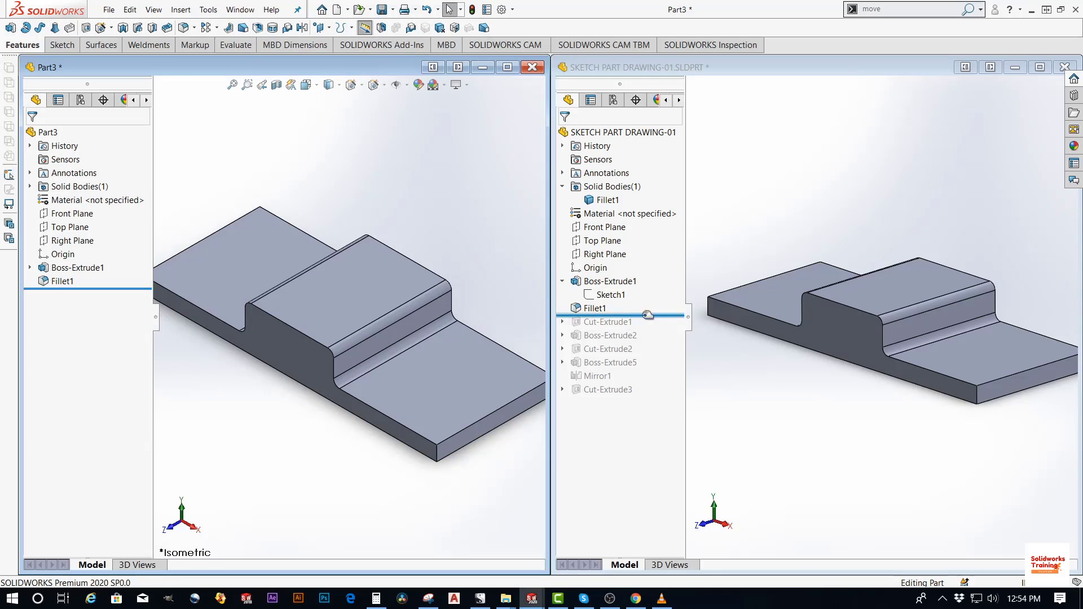
# Roll the reference part forward past Cut-Extrude1 and open its hole sketch in top view to examine the dimensions
pyautogui.moveTo(648, 315)
pyautogui.mouseDown()
pyautogui.moveTo(645, 329)
pyautogui.moveTo(631, 329)
pyautogui.mouseUp()
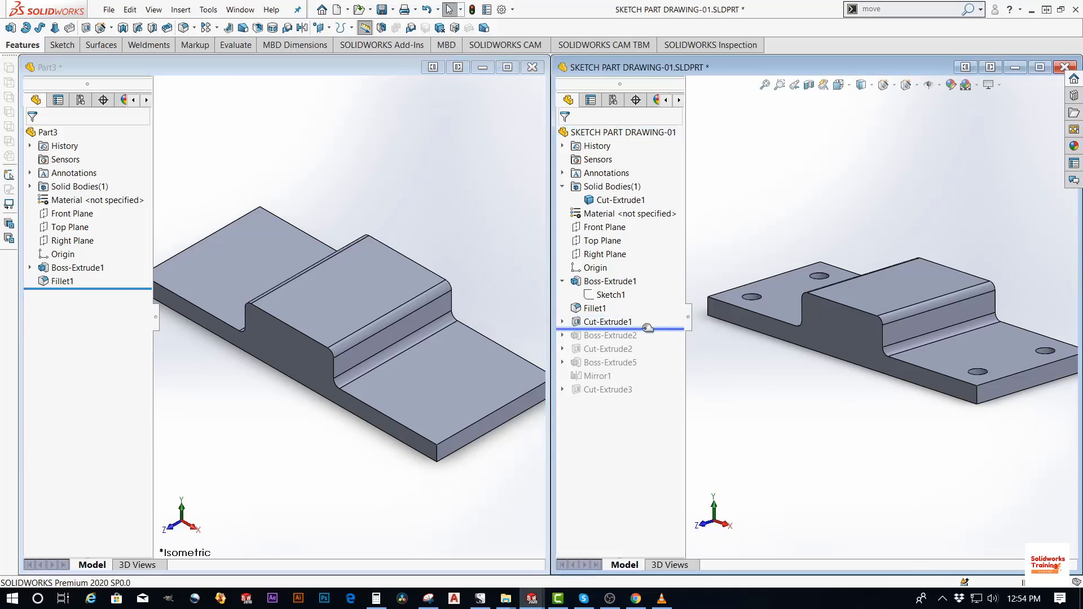
pyautogui.click(563, 322)
pyautogui.click(611, 335)
pyautogui.moveTo(810, 302); pyautogui.dragTo(810, 410, button='middle')
pyautogui.scroll(1, 819, 156)
pyautogui.click(620, 302)
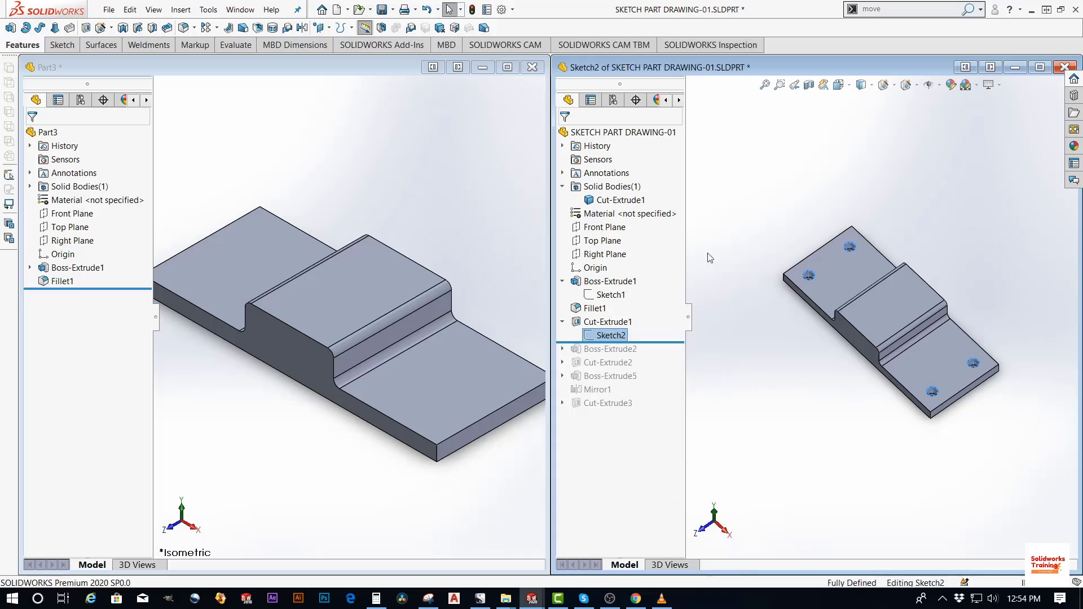
pyautogui.click(838, 85)
pyautogui.click(855, 118)
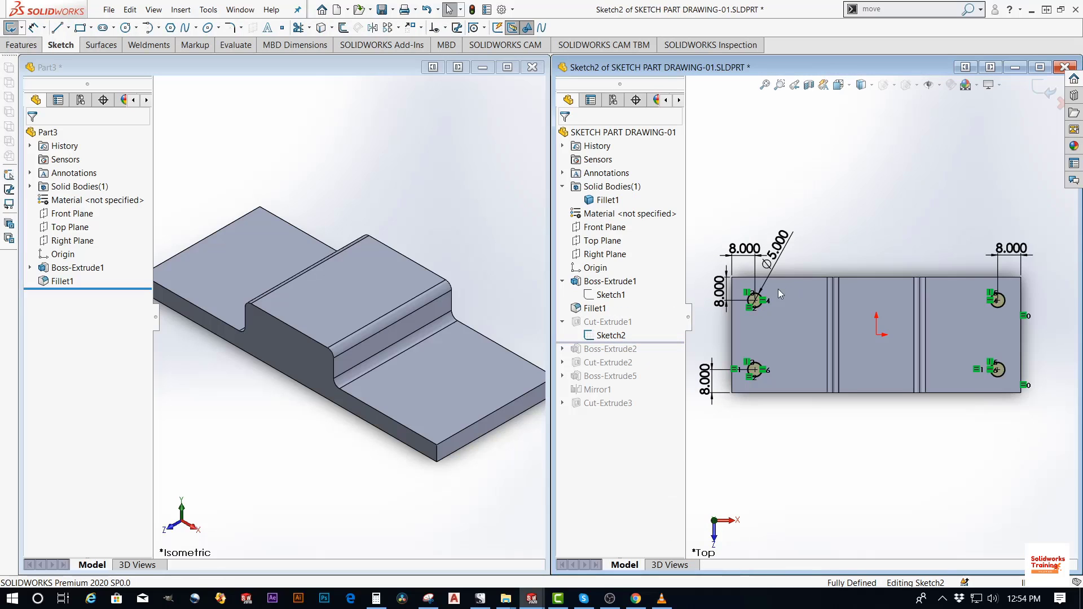
# Reposition the upper-left hole's diameter dimension farther away from the plate in the reference sketch
pyautogui.click(760, 297)
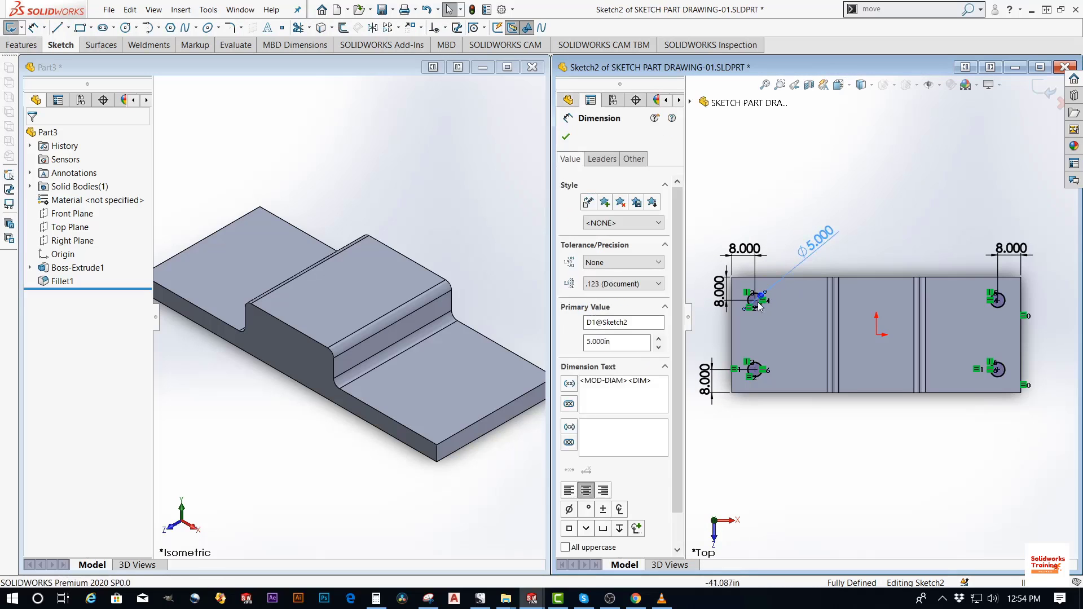
pyautogui.click(863, 239)
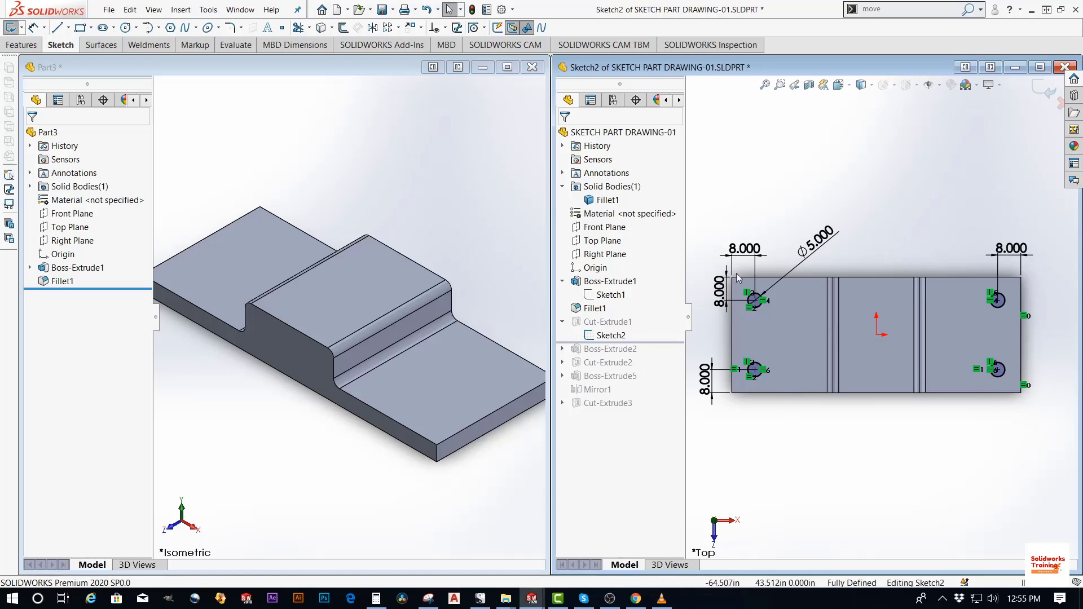
# Start a sketch on the top face of the new part's left lower step and show it in top view
pyautogui.click(246, 238)
pyautogui.rightClick(246, 238)
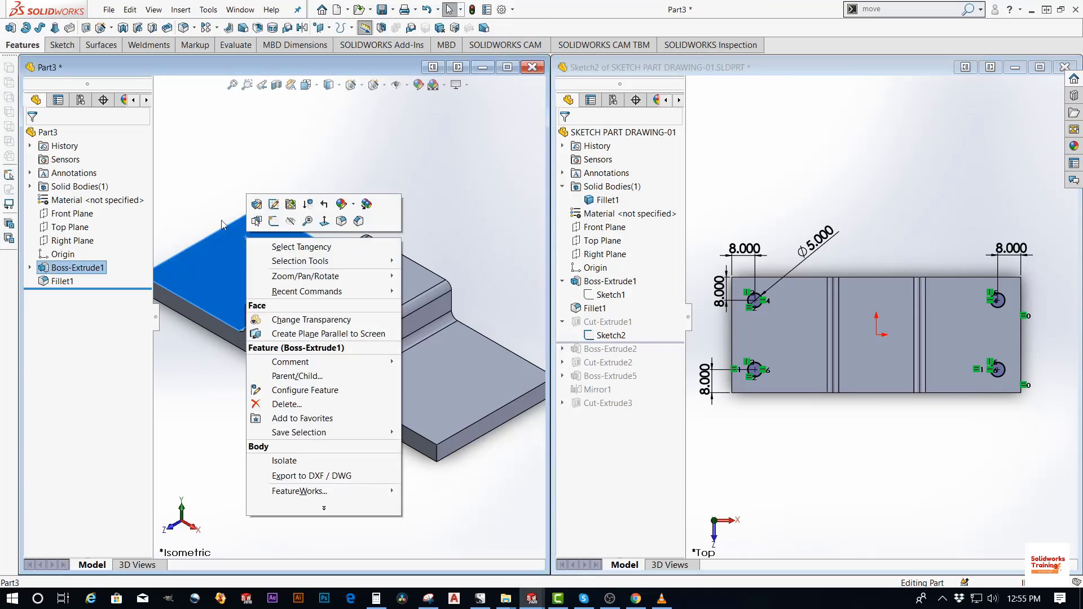
pyautogui.click(273, 222)
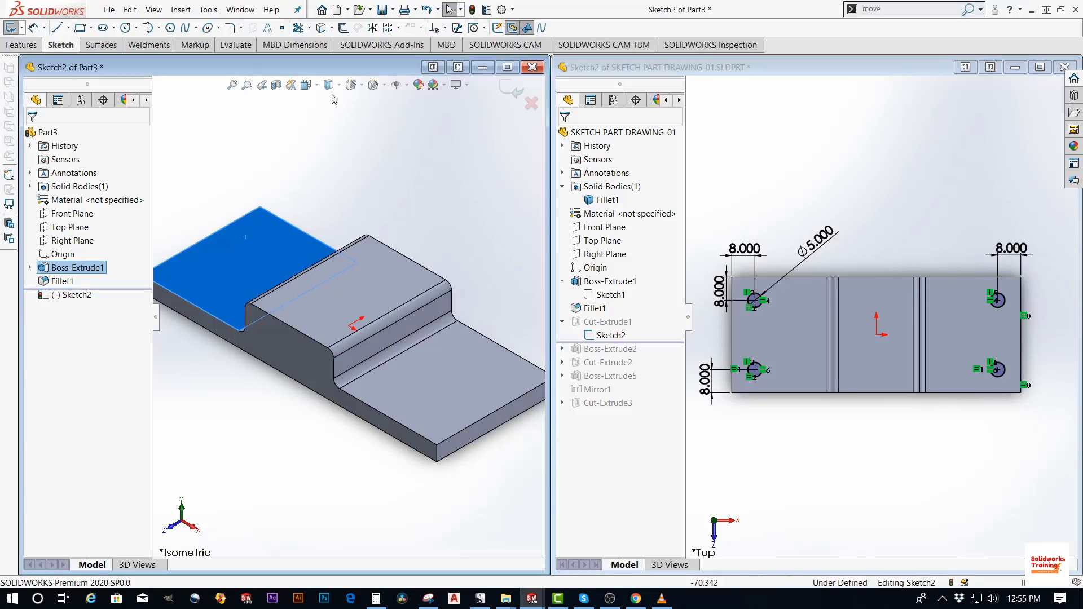
pyautogui.click(306, 84)
pyautogui.click(316, 116)
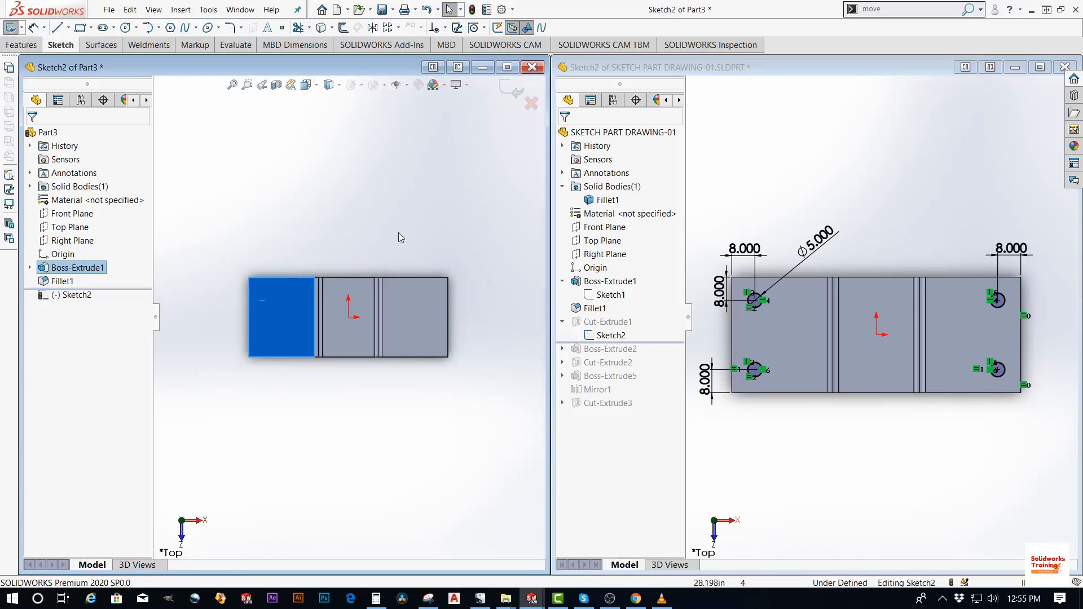
pyautogui.scroll(-3, 294, 320)
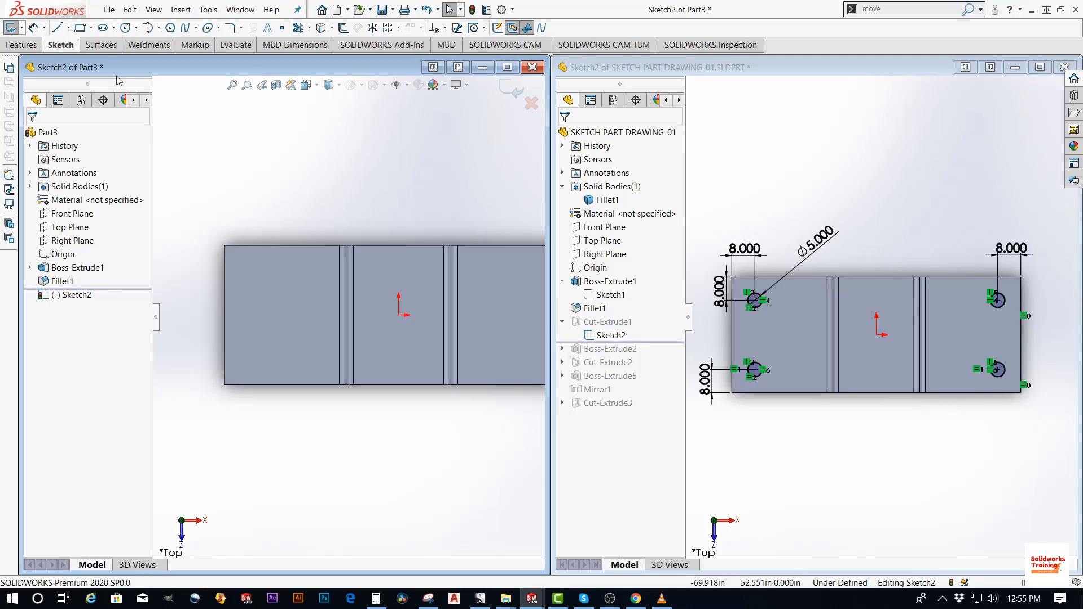
# Sketch a circle near the plate's upper-left corner and set its diameter to 5 in
pyautogui.click(127, 28)
pyautogui.click(246, 270)
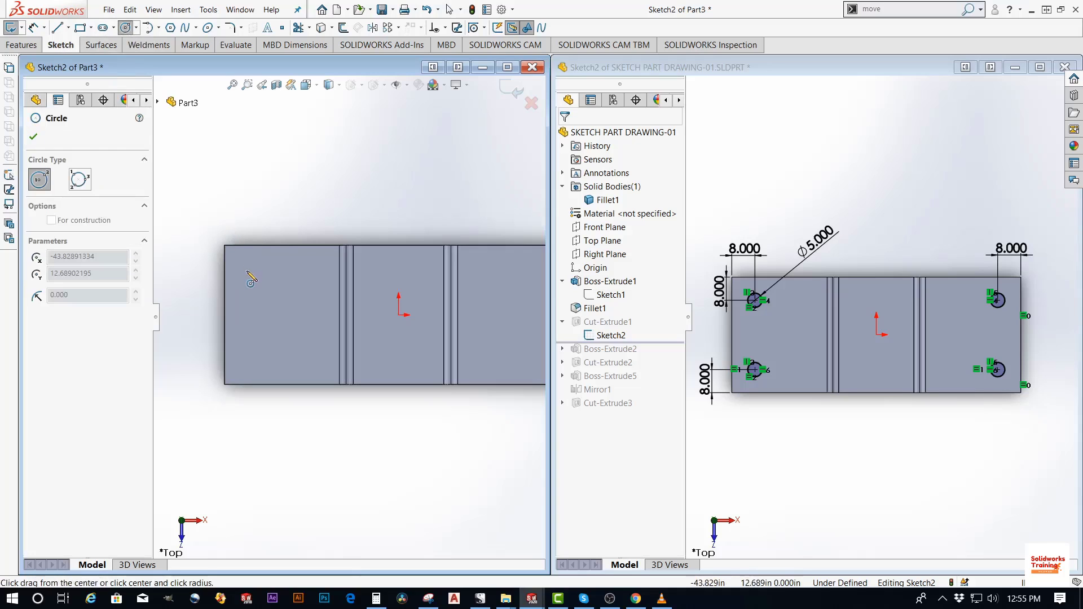
pyautogui.click(262, 272)
pyautogui.press('Escape')
pyautogui.moveTo(242, 214); pyautogui.dragTo(248, 265, button='right')
pyautogui.scroll(2, 248, 263)
pyautogui.click(260, 268)
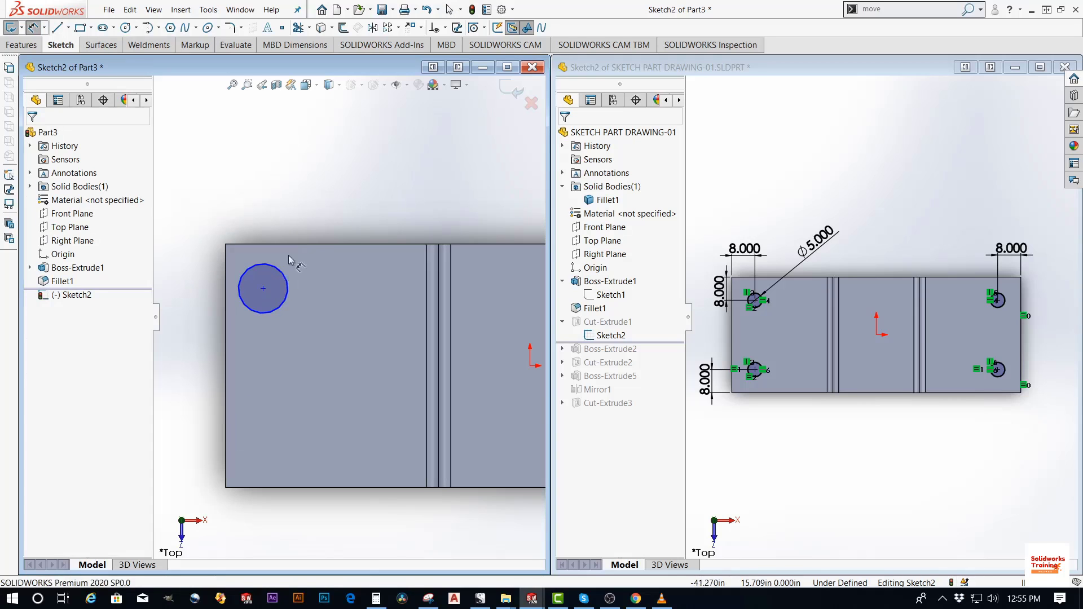
pyautogui.click(337, 209)
pyautogui.write('5')
pyautogui.press('Return')
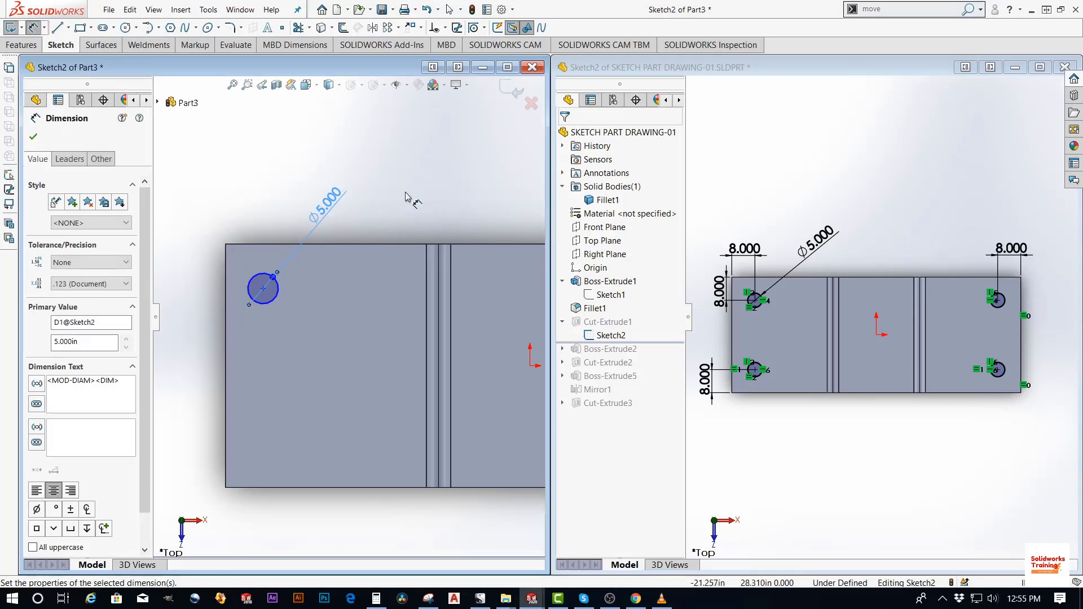
# Dimension the circle's center 8 in from the plate's upper edge
pyautogui.scroll(2, 228, 221)
pyautogui.moveTo(260, 223); pyautogui.dragTo(264, 200, button='right')
pyautogui.click(260, 278)
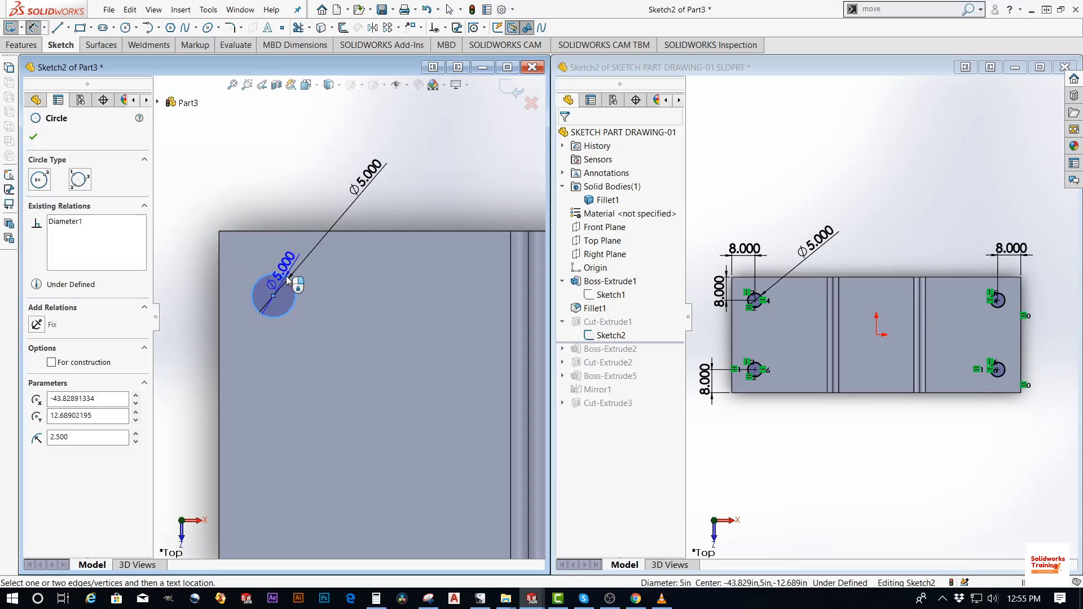
pyautogui.click(274, 231)
pyautogui.click(195, 257)
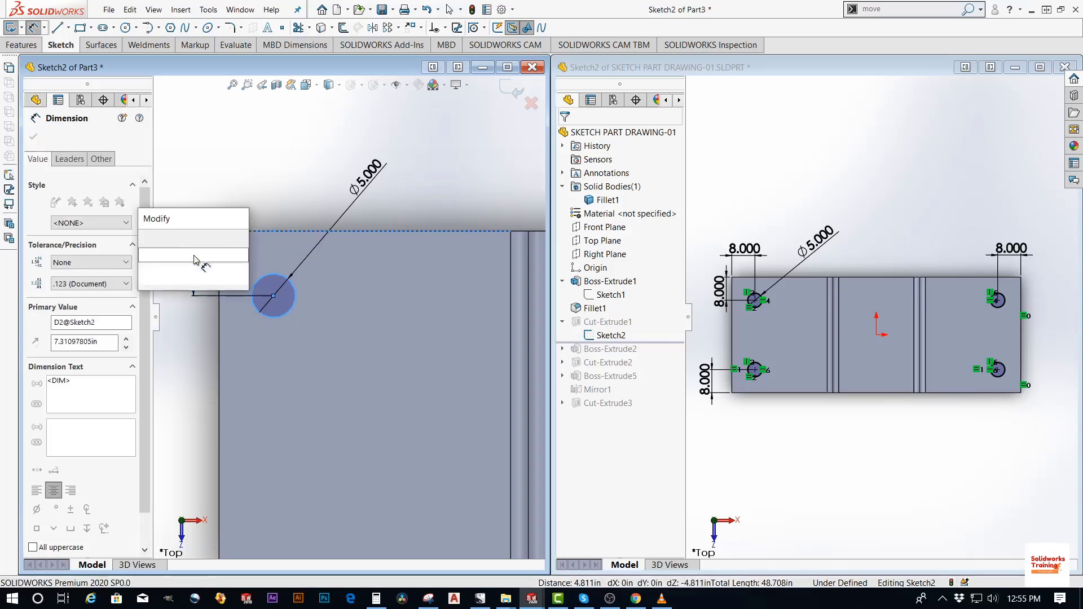
pyautogui.write('8')
pyautogui.press('Return')
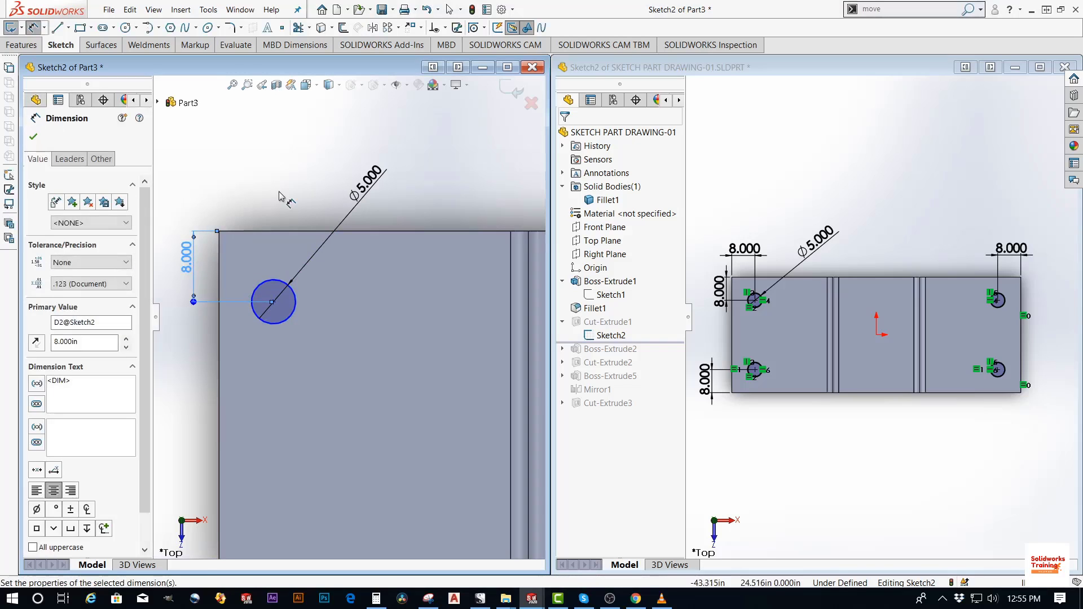
# Dimension the circle's center 8 in from the plate's left edge and finish dimensioning
pyautogui.click(219, 271)
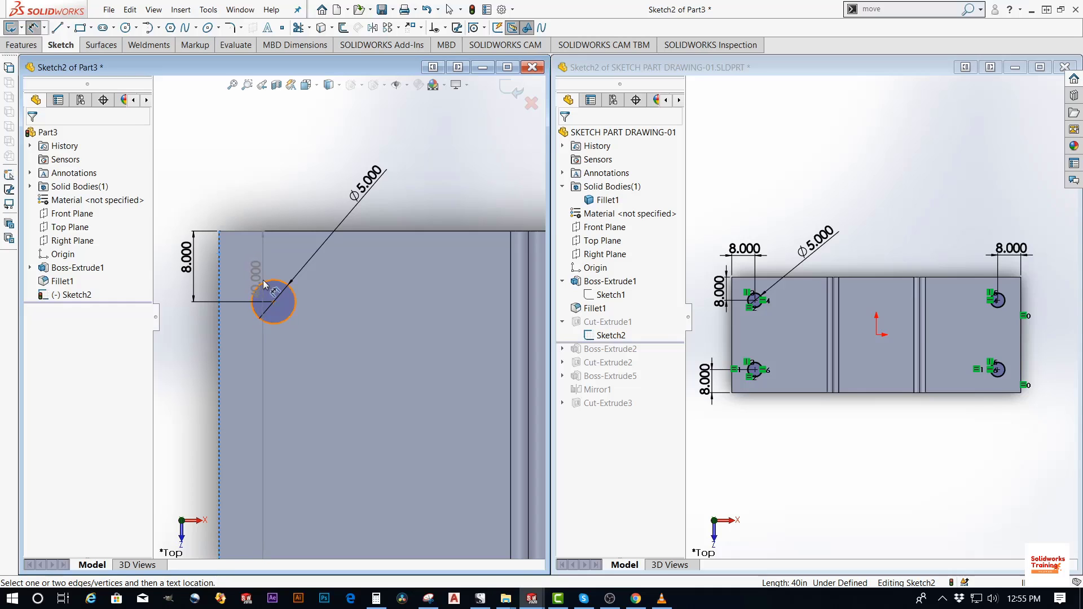
pyautogui.click(264, 284)
pyautogui.click(247, 192)
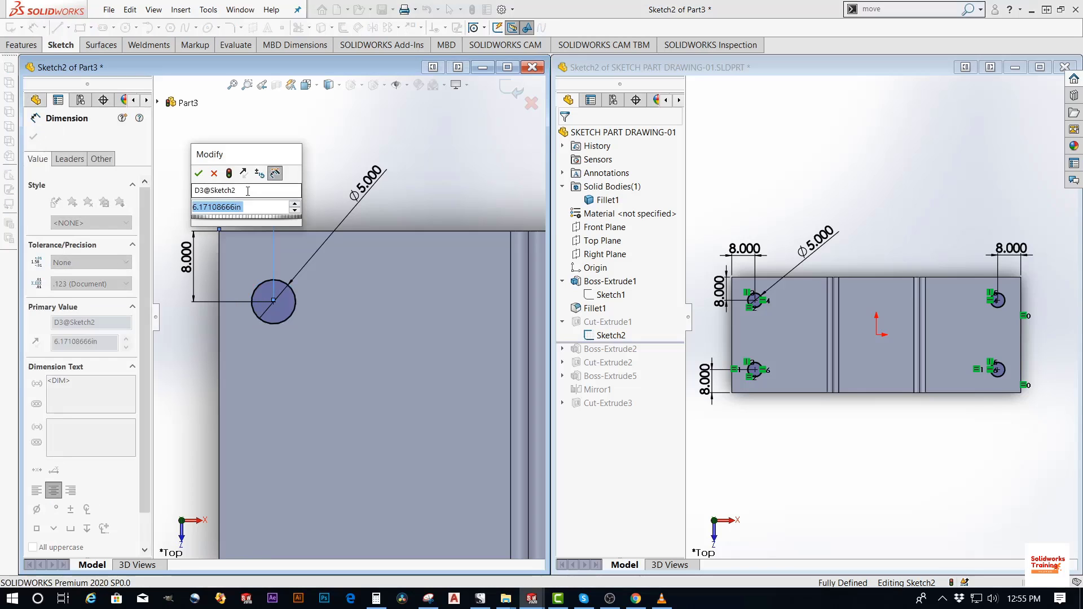
pyautogui.write('8')
pyautogui.press('Return')
pyautogui.scroll(2, 377, 256)
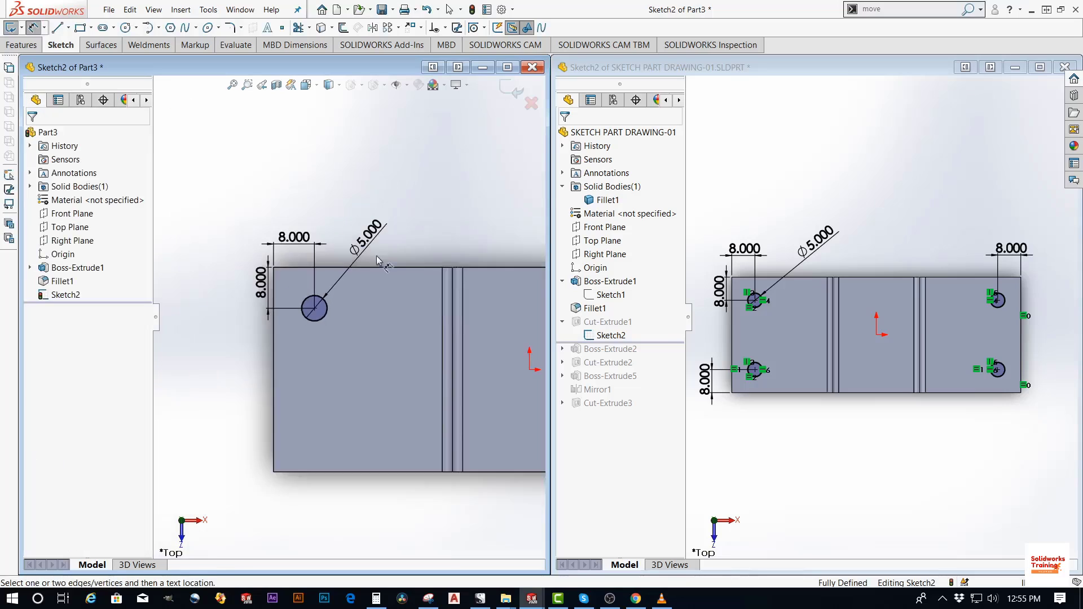
pyautogui.scroll(2, 377, 256)
pyautogui.scroll(-1, 459, 315)
pyautogui.press('Escape')
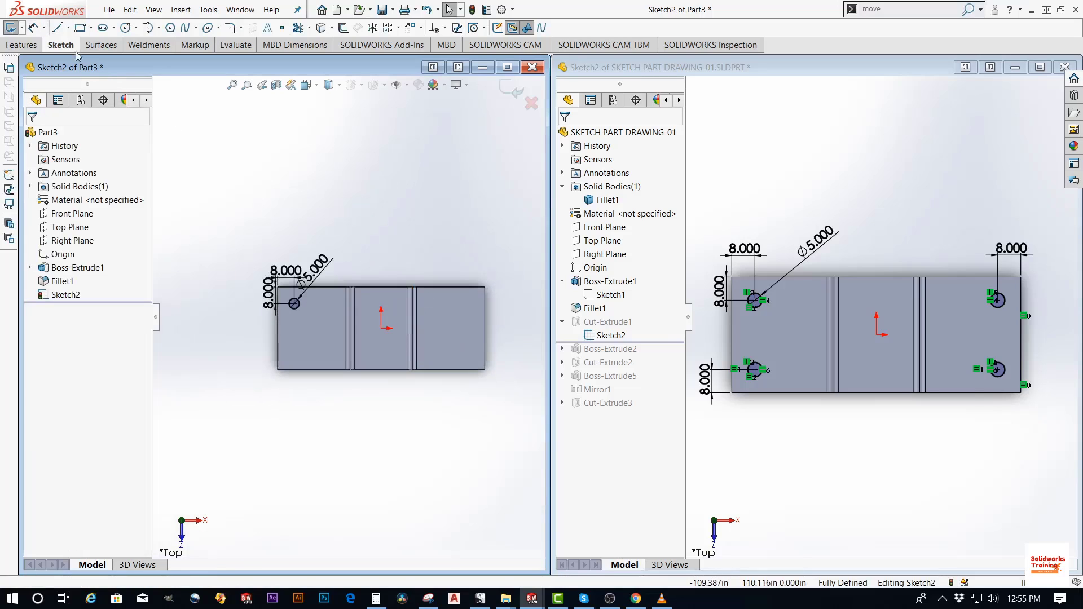
# Sketch a second circle of about 2.8 in radius below the first, near the plate's lower-left corner
pyautogui.click(125, 27)
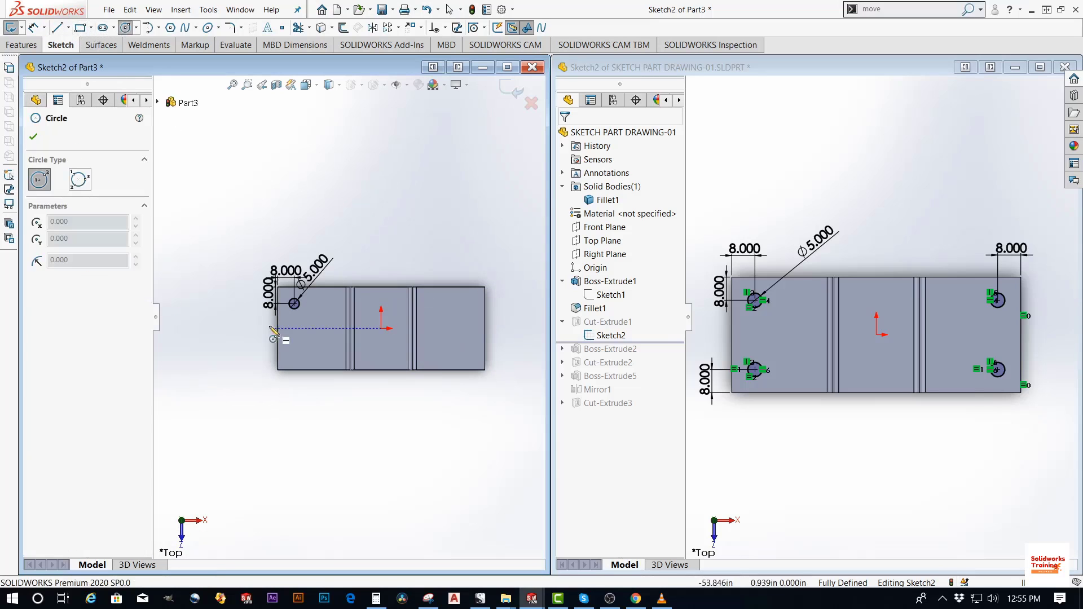
pyautogui.scroll(-3, 282, 347)
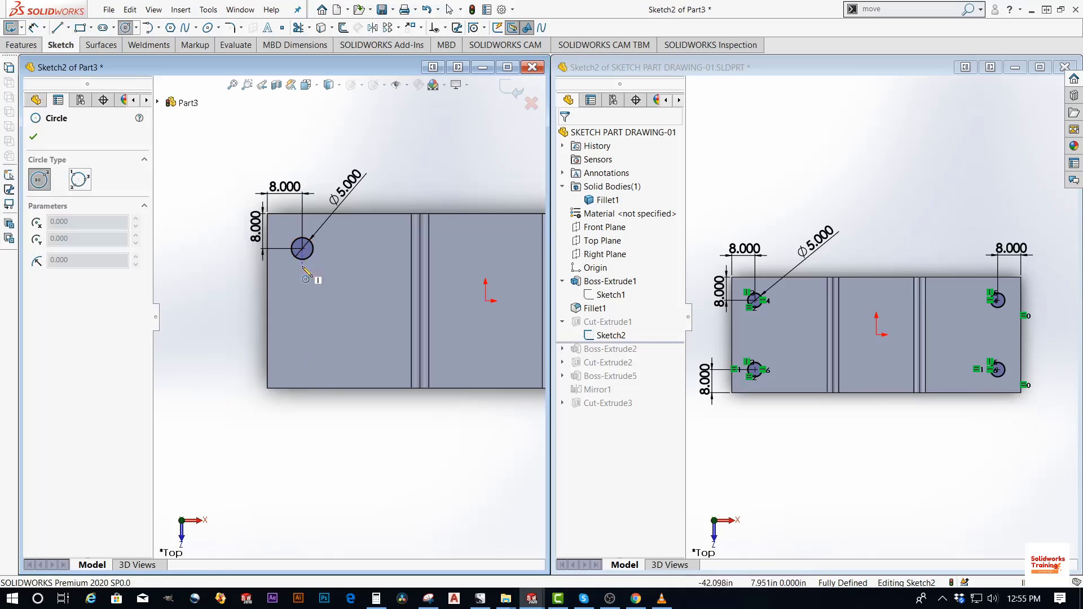
pyautogui.scroll(-3, 307, 368)
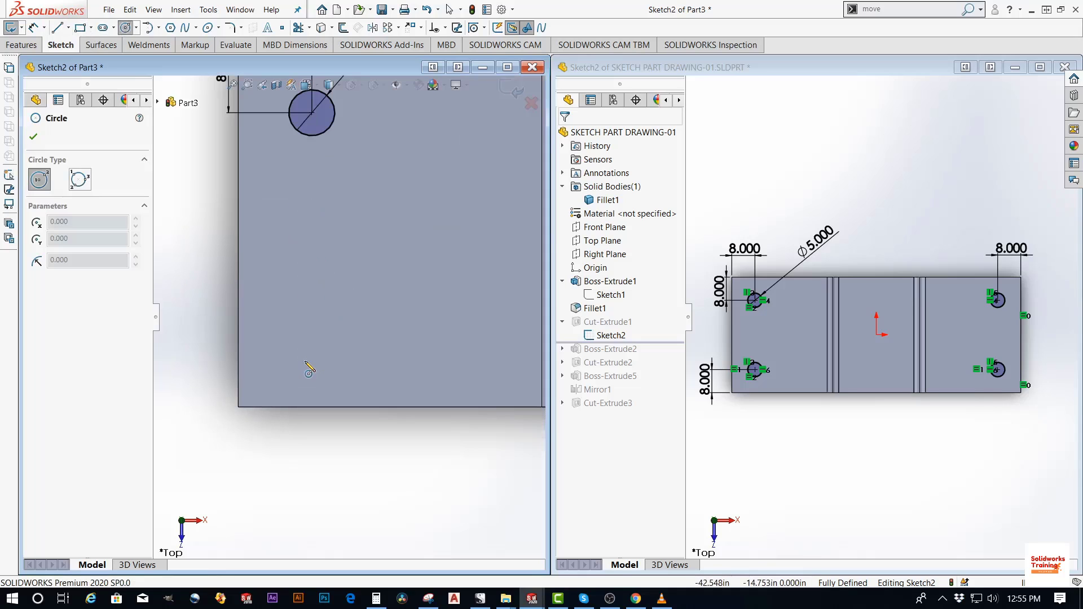
pyautogui.click(312, 352)
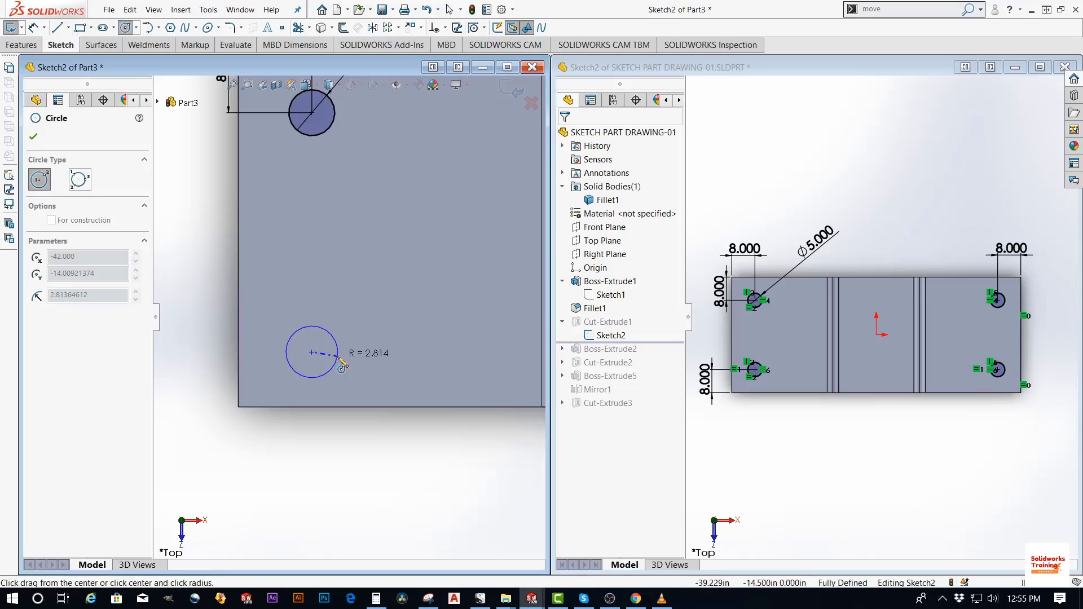
pyautogui.click(342, 361)
pyautogui.press('Escape')
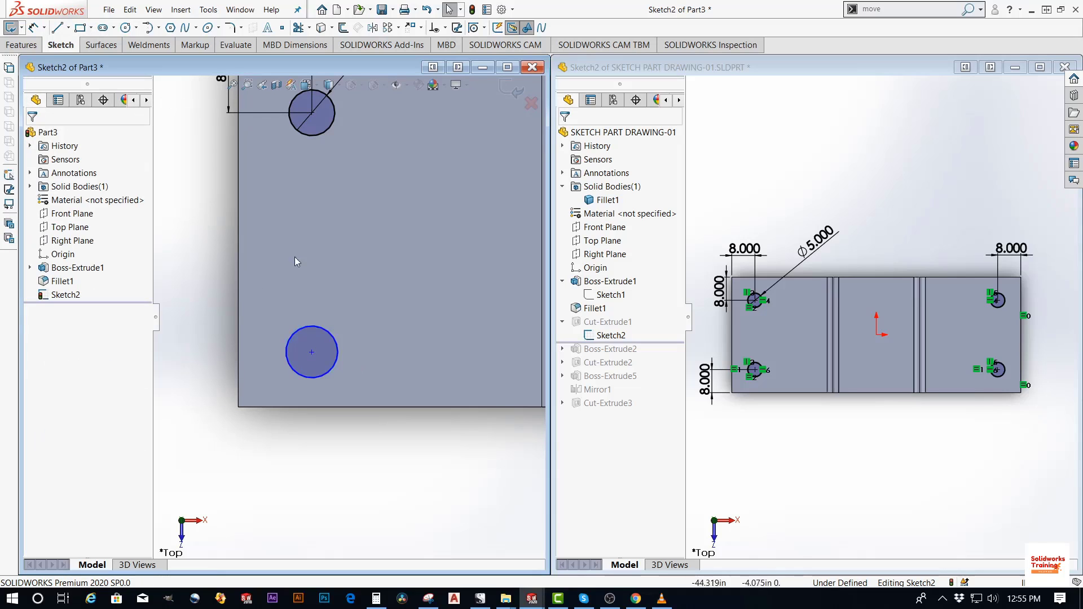
# Add an equal relation between the lower circle and the 5 in upper circle
pyautogui.click(299, 328)
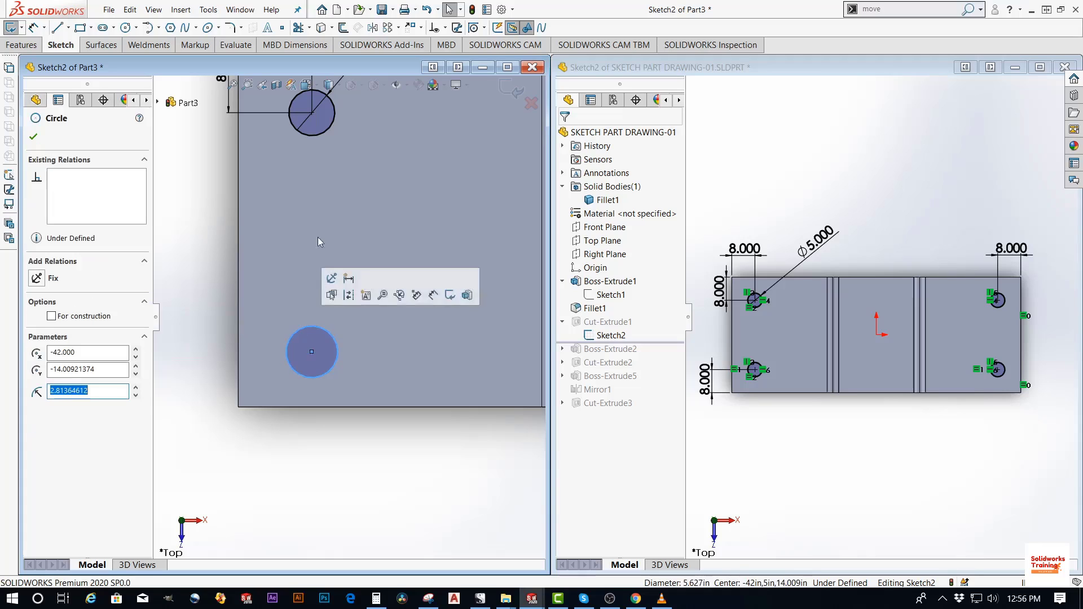
pyautogui.keyDown('ctrl'); pyautogui.click(306, 133); pyautogui.keyUp('ctrl')
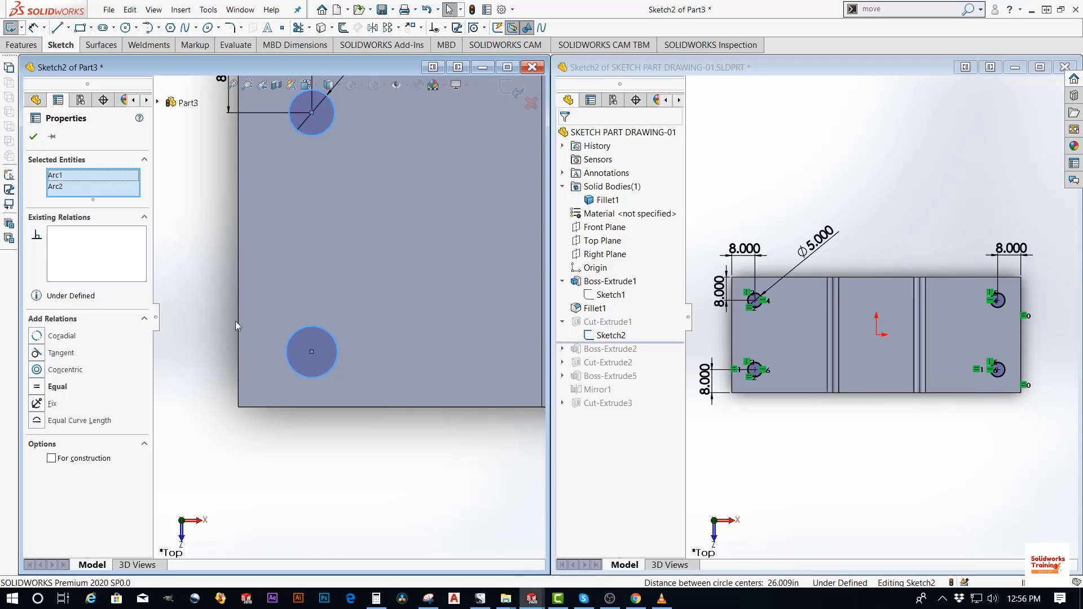
pyautogui.click(38, 386)
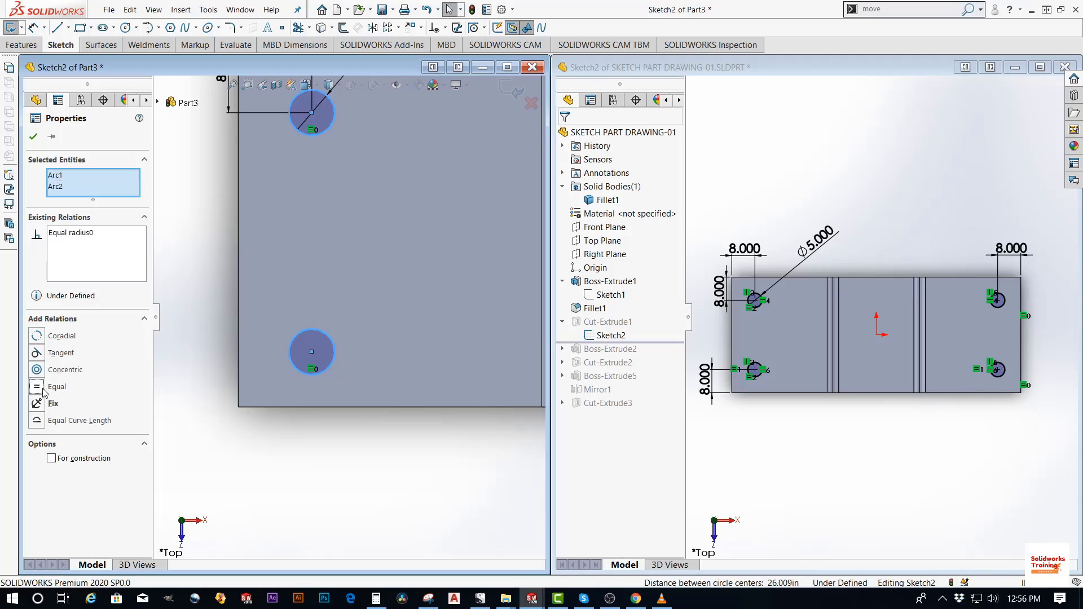
pyautogui.press('Escape')
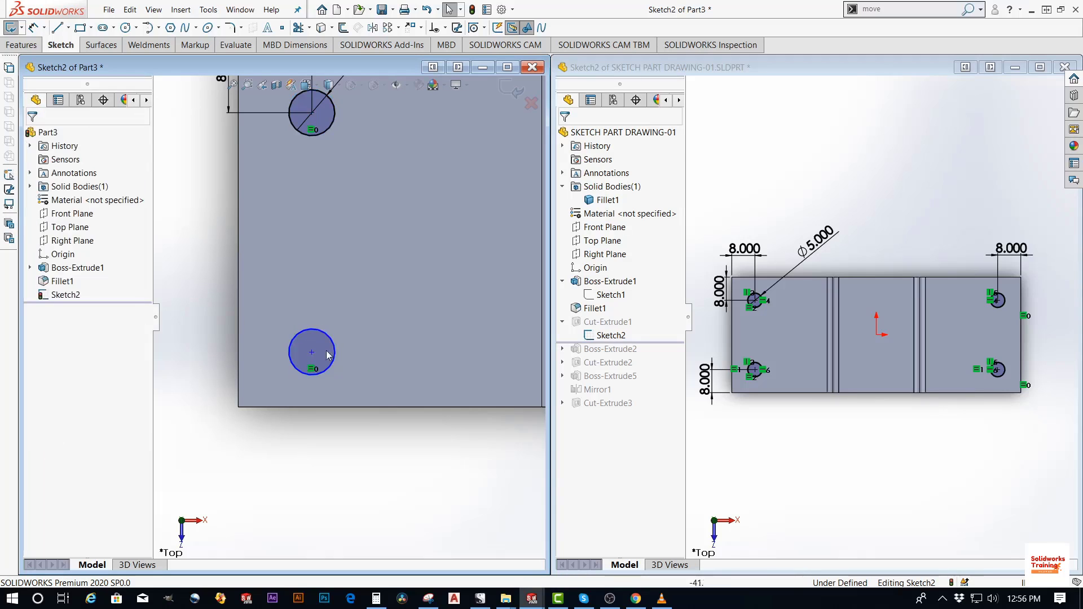
# Add a vertical relation between the center points of the upper and lower circles
pyautogui.click(312, 351)
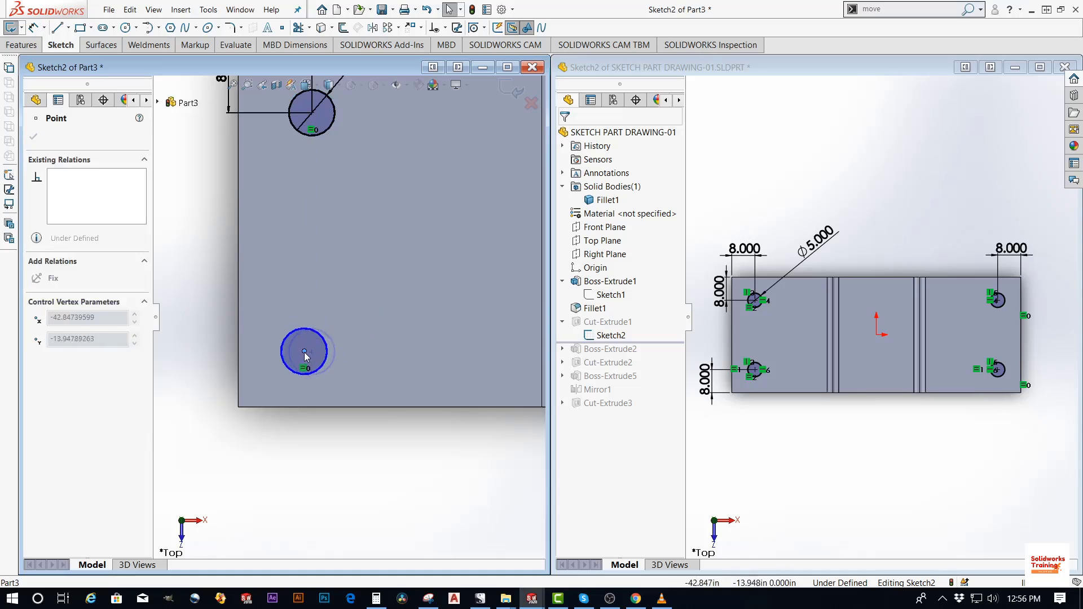
pyautogui.click(350, 432)
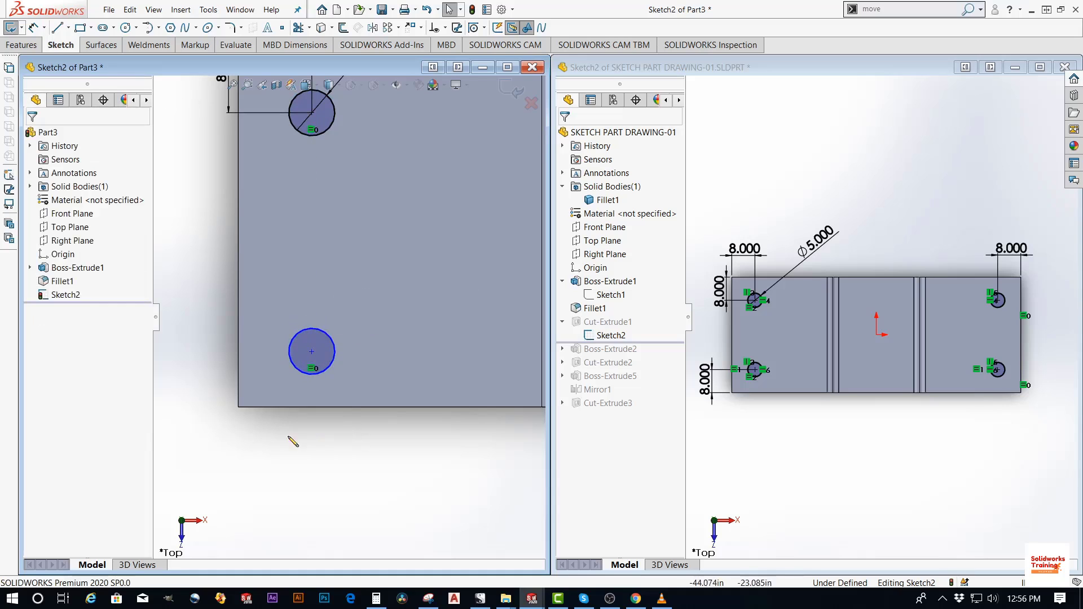
pyautogui.scroll(3, 345, 308)
pyautogui.scroll(-2, 323, 265)
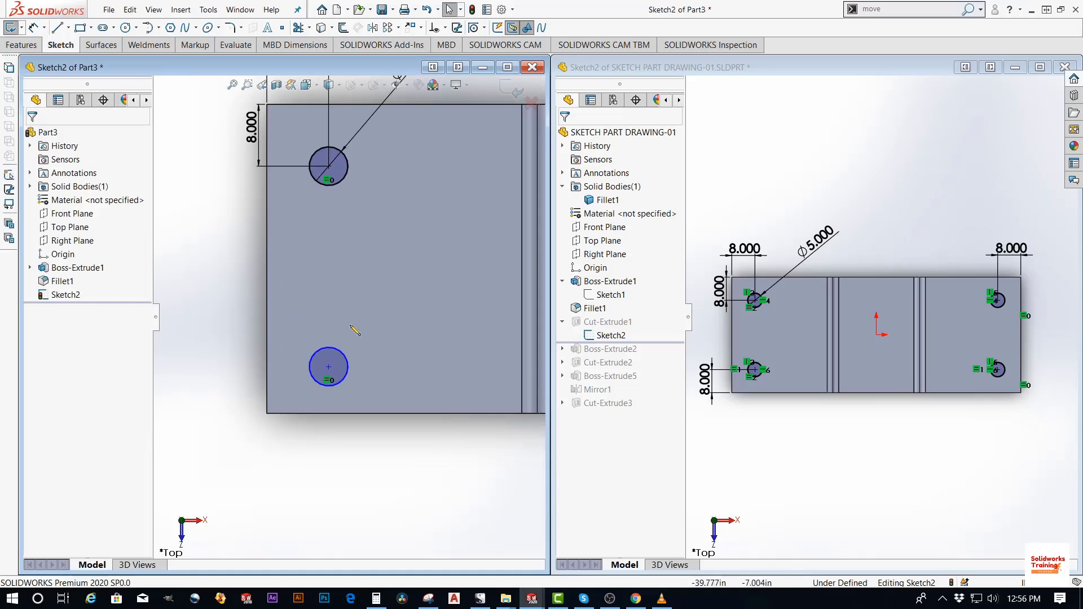
pyautogui.click(328, 367)
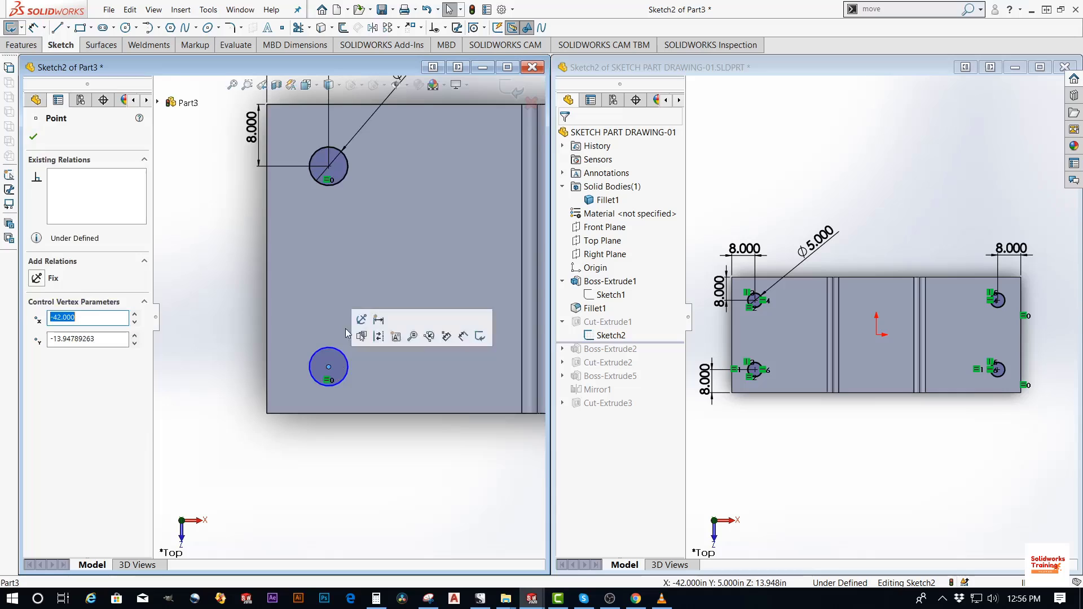
pyautogui.keyDown('ctrl'); pyautogui.click(328, 166); pyautogui.keyUp('ctrl')
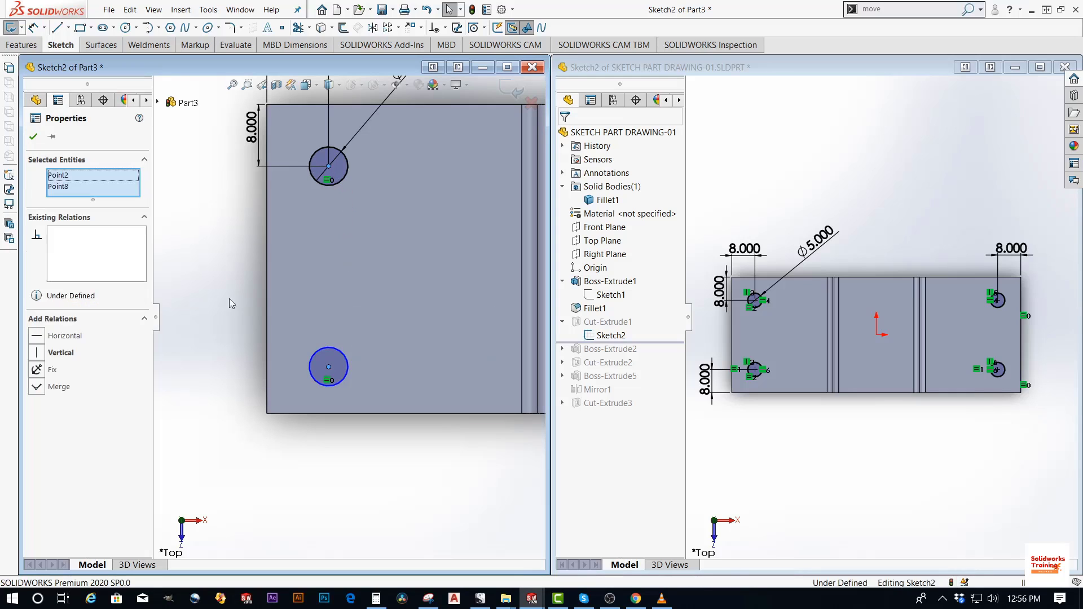
pyautogui.click(235, 367)
pyautogui.click(329, 368)
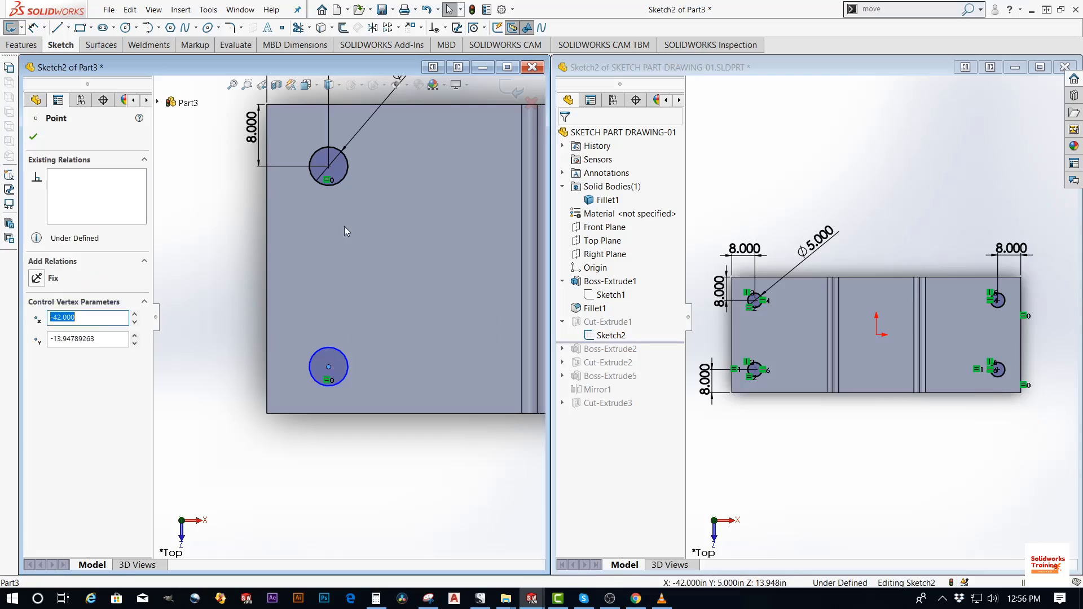
pyautogui.keyDown('ctrl'); pyautogui.click(328, 166); pyautogui.keyUp('ctrl')
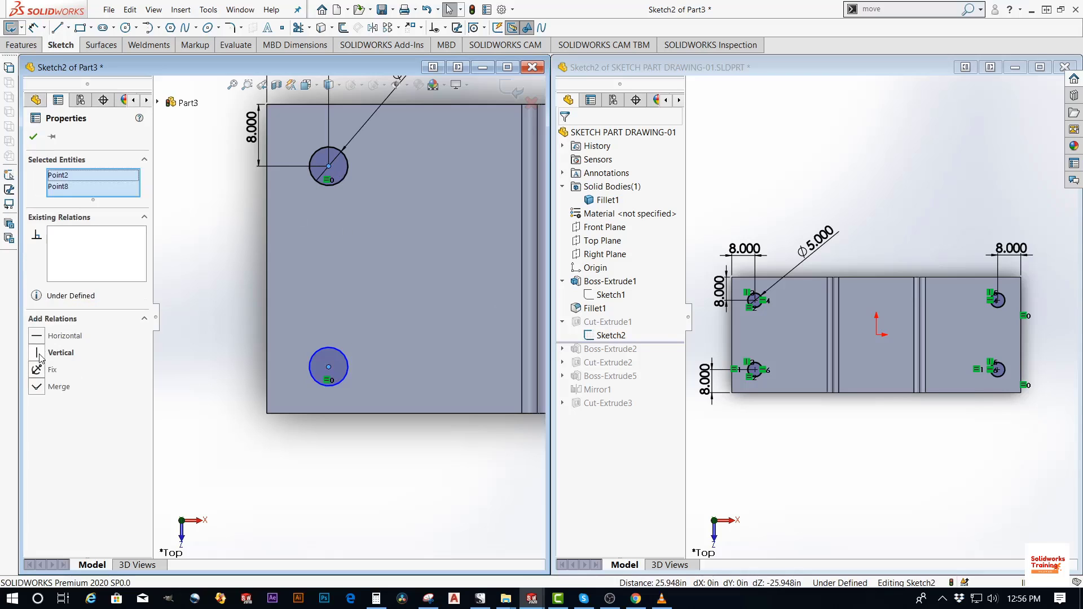
pyautogui.click(39, 354)
pyautogui.click(182, 349)
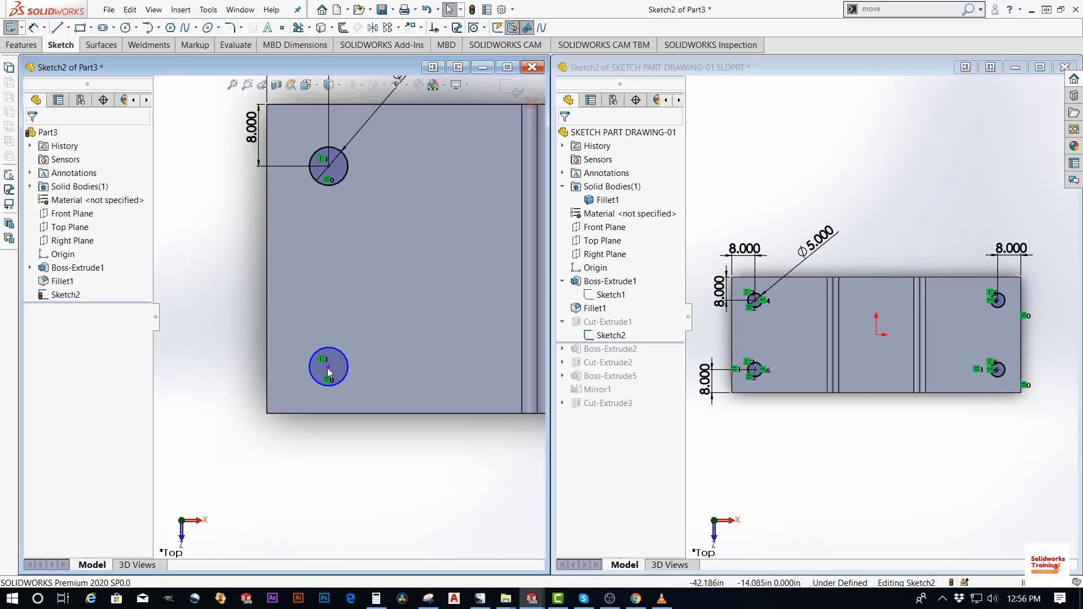
# Test the lower circle's remaining freedom by moving it down and back up, leaving it farther above the lower edge
pyautogui.moveTo(328, 372); pyautogui.dragTo(354, 419)
pyautogui.moveTo(330, 358)
pyautogui.mouseDown()
pyautogui.moveTo(329, 381)
pyautogui.moveTo(334, 345)
pyautogui.mouseUp()
pyautogui.click(314, 439)
pyautogui.click(333, 434)
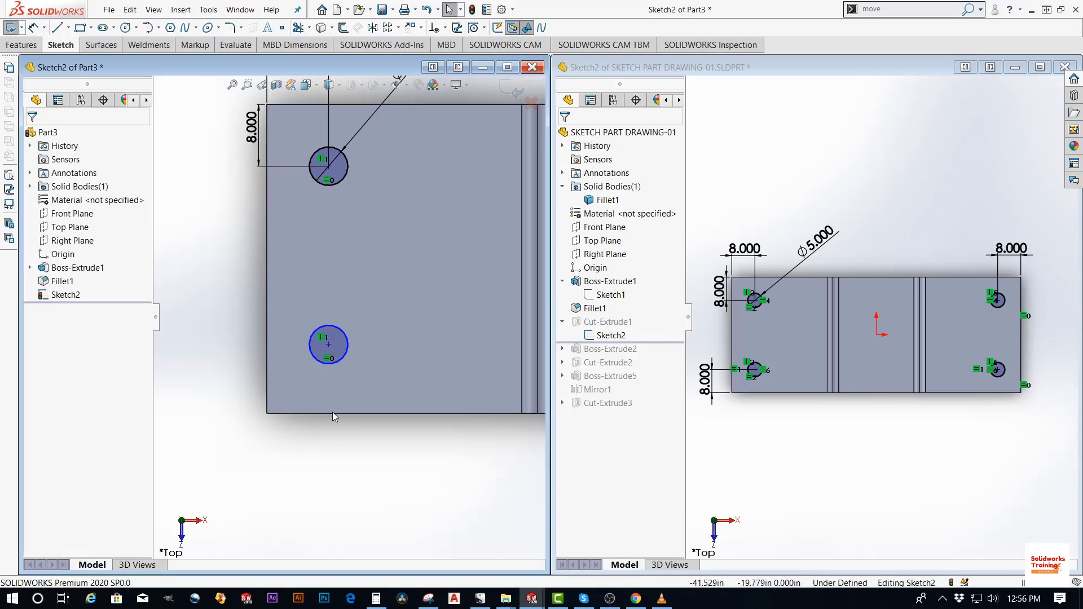
# Dimension the lower circle's center 8 in from the plate's lower edge
pyautogui.click(333, 413)
pyautogui.press('d')
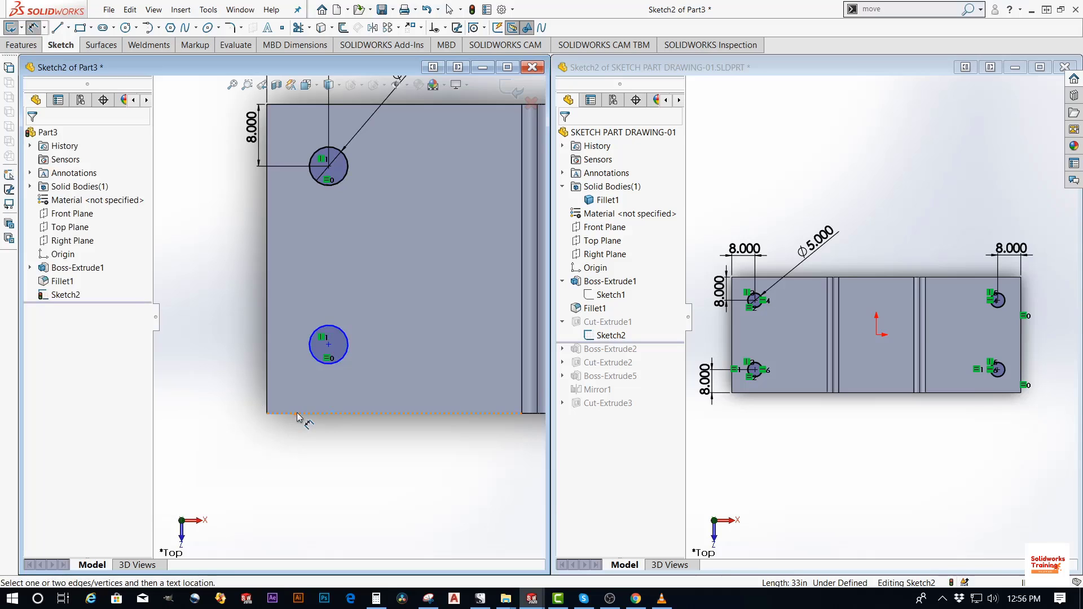
pyautogui.scroll(-2, 309, 375)
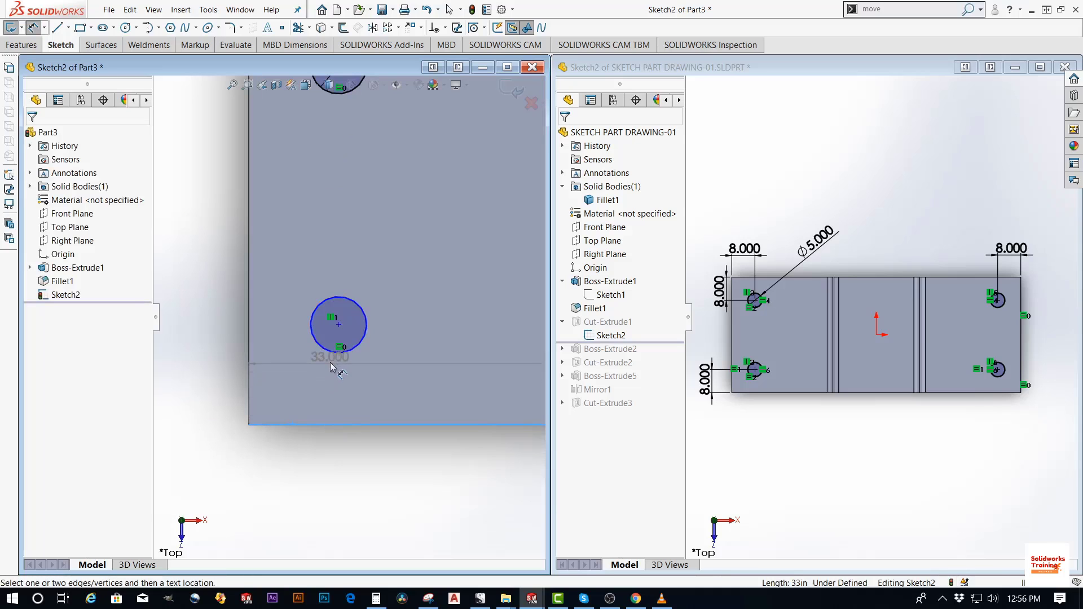
pyautogui.click(331, 353)
pyautogui.click(209, 369)
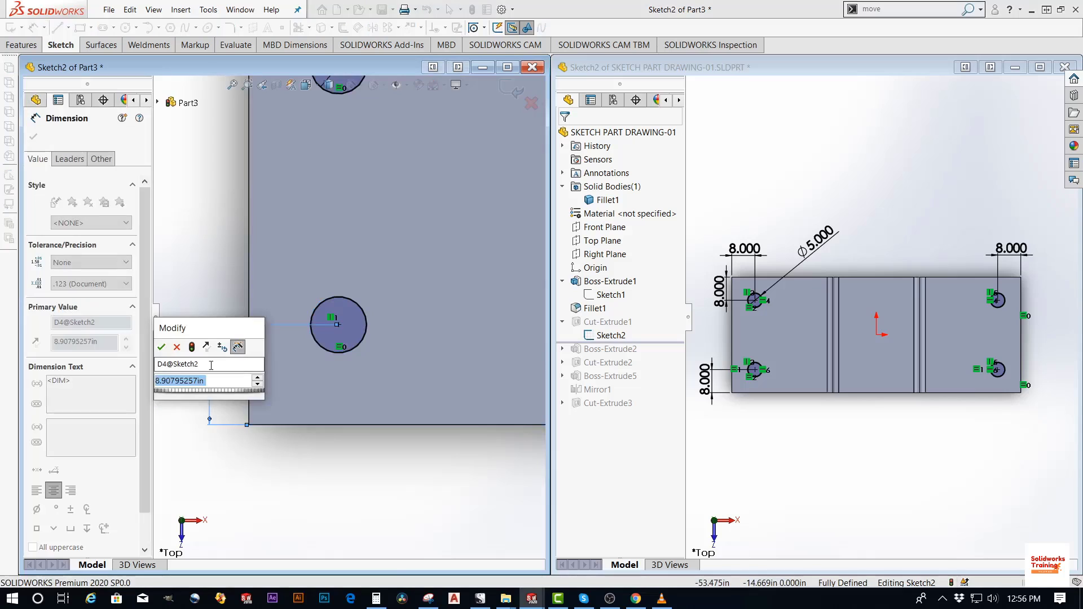
pyautogui.write('8')
pyautogui.press('Return')
pyautogui.click(225, 314)
pyautogui.scroll(8, 248, 296)
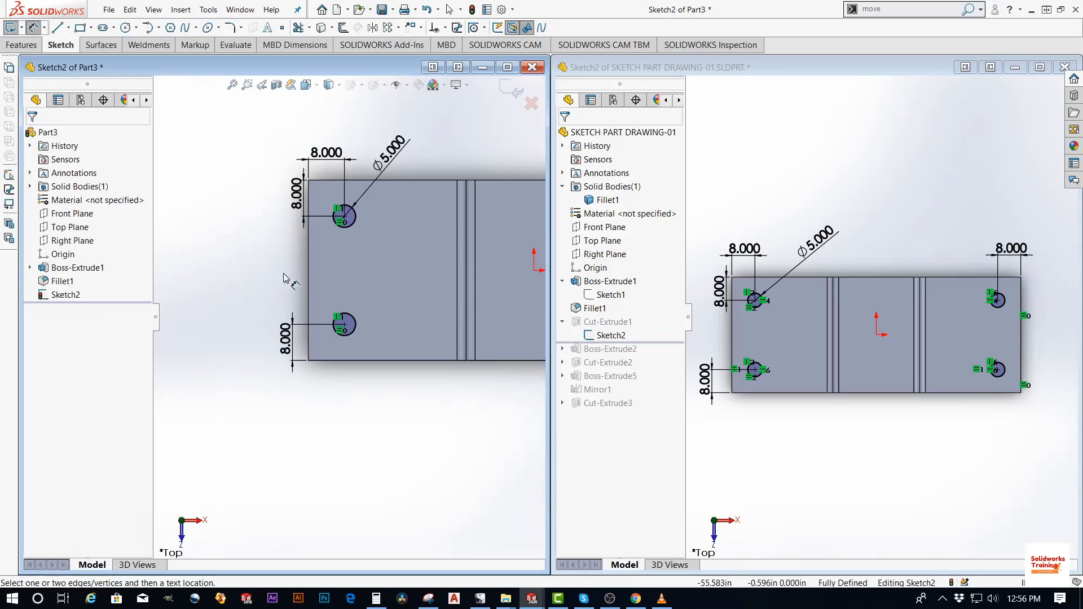
pyautogui.scroll(-2, 524, 294)
pyautogui.press('f')
pyautogui.press('Escape')
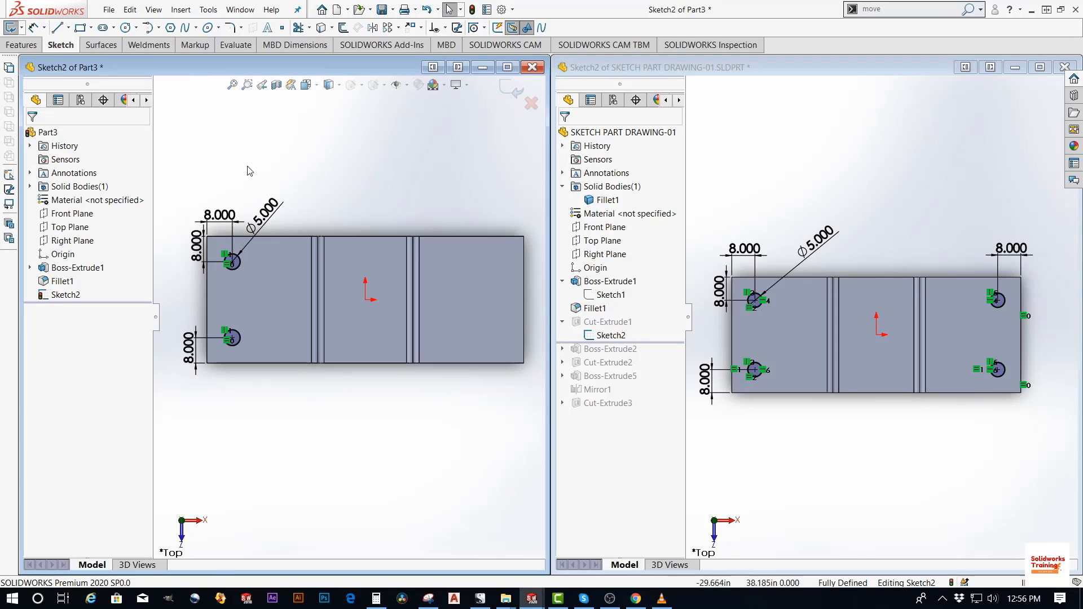
# Cut-extrude the two sketched circles all the way through the plate
pyautogui.click(22, 45)
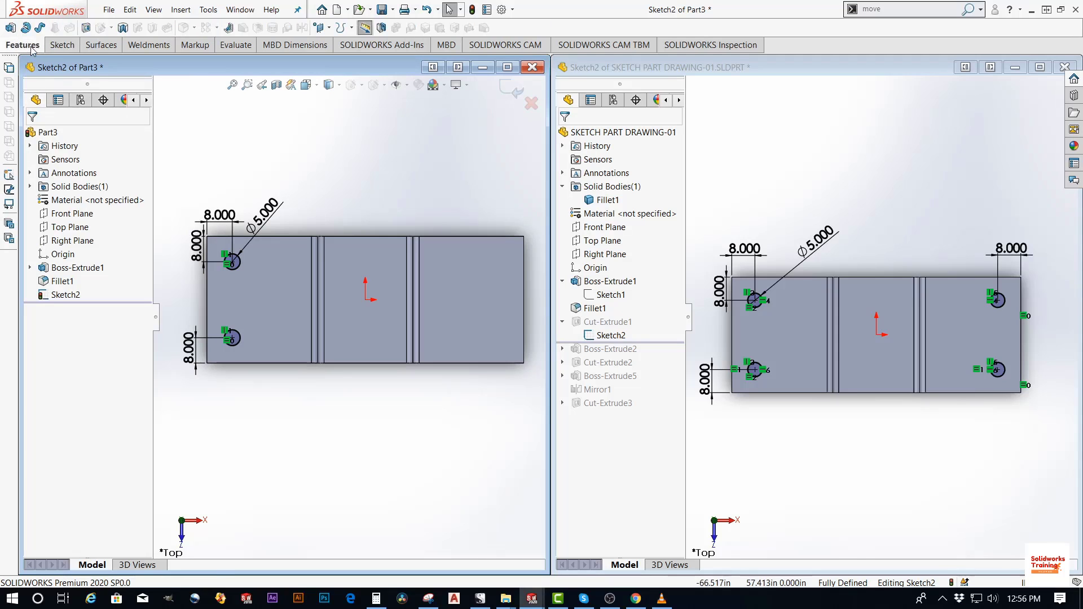
pyautogui.click(85, 29)
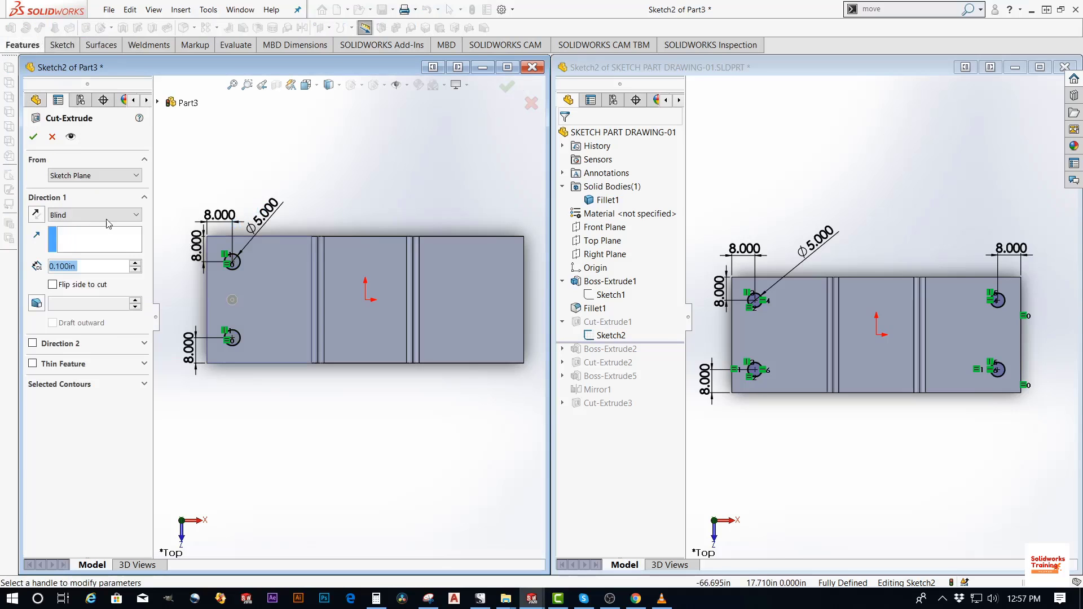
pyautogui.click(107, 216)
pyautogui.click(85, 237)
pyautogui.moveTo(212, 299)
pyautogui.mouseDown(button='middle')
pyautogui.moveTo(317, 313)
pyautogui.moveTo(336, 274)
pyautogui.mouseUp(button='middle')
pyautogui.press('Return')
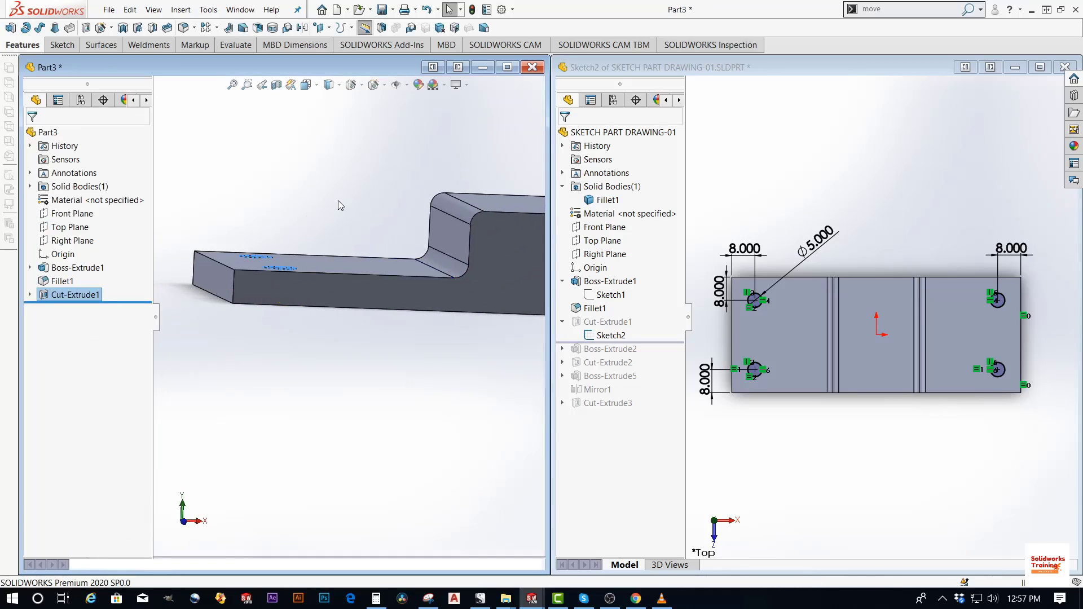
# Mirror the two-hole cut feature about the Right Plane
pyautogui.moveTo(337, 200); pyautogui.dragTo(301, 338, button='middle')
pyautogui.scroll(5, 319, 300)
pyautogui.moveTo(428, 256); pyautogui.dragTo(427, 291, button='middle')
pyautogui.click(307, 84)
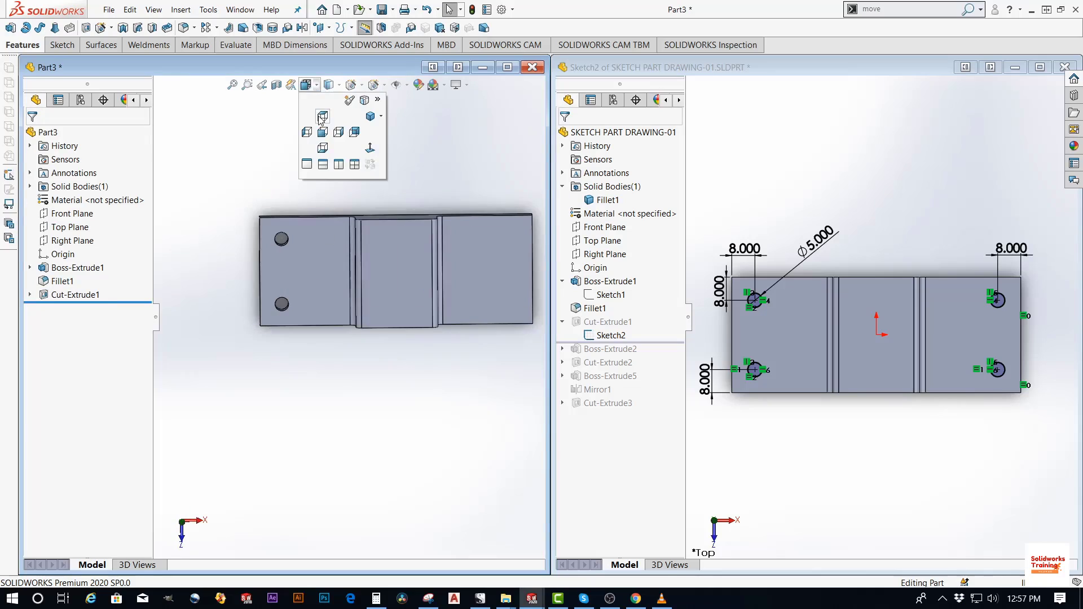
pyautogui.click(320, 118)
pyautogui.press('f')
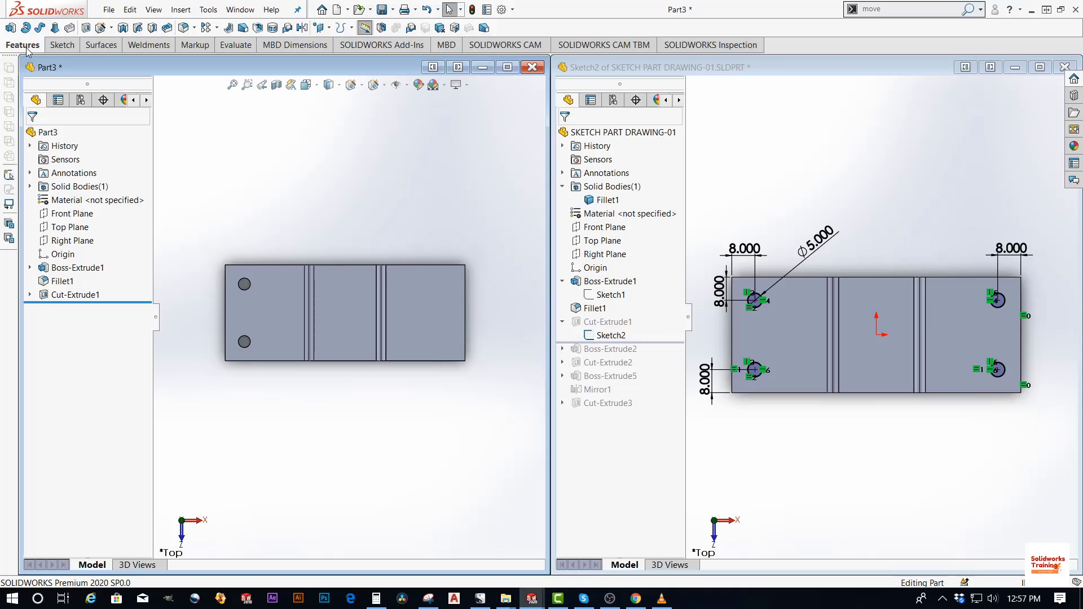
pyautogui.click(217, 27)
pyautogui.click(224, 70)
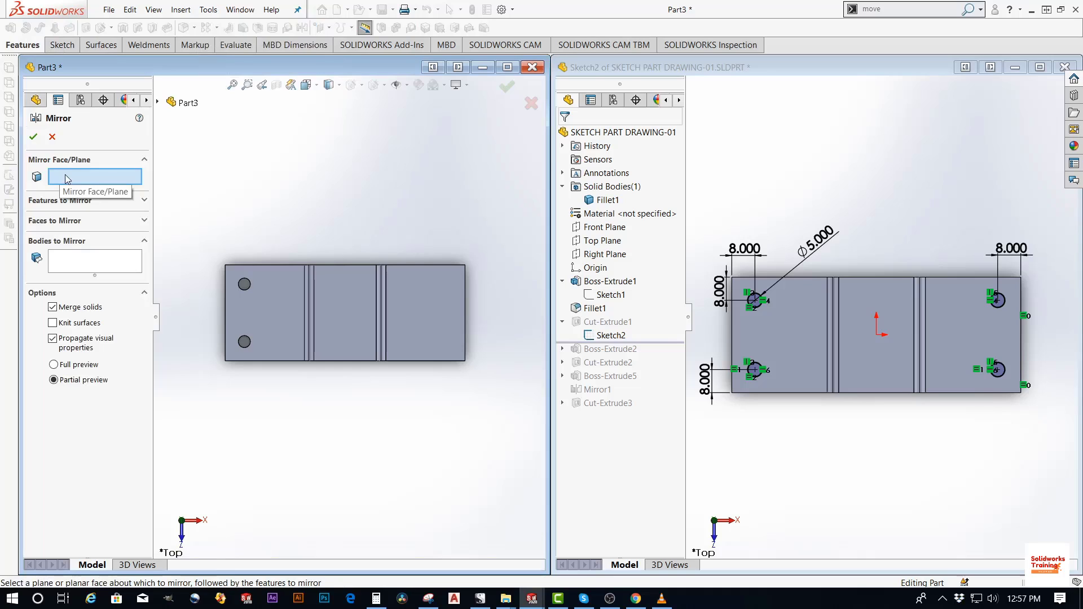
pyautogui.click(158, 103)
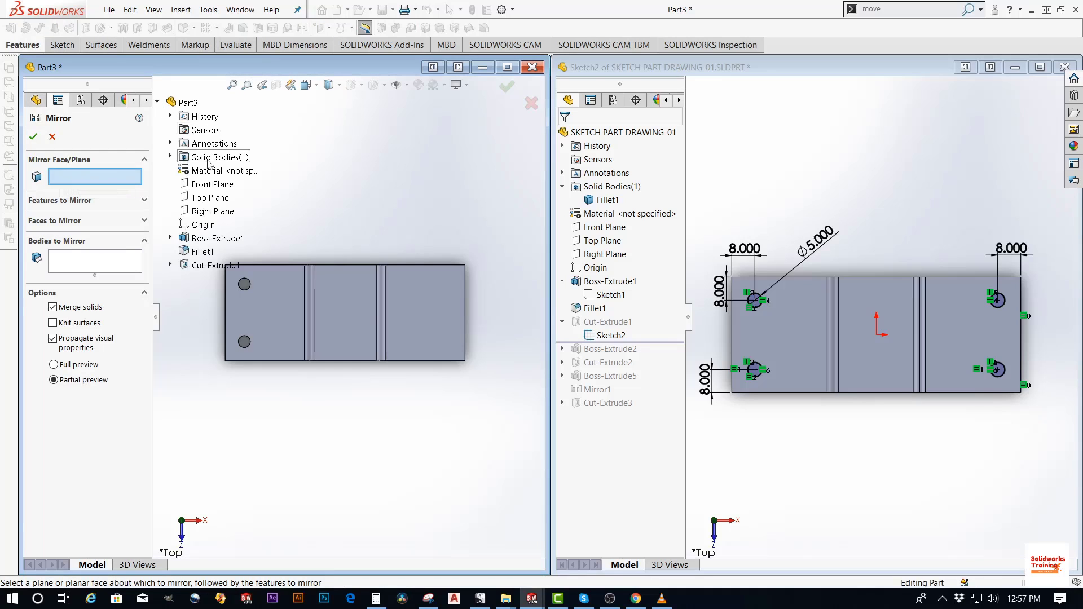
pyautogui.click(210, 212)
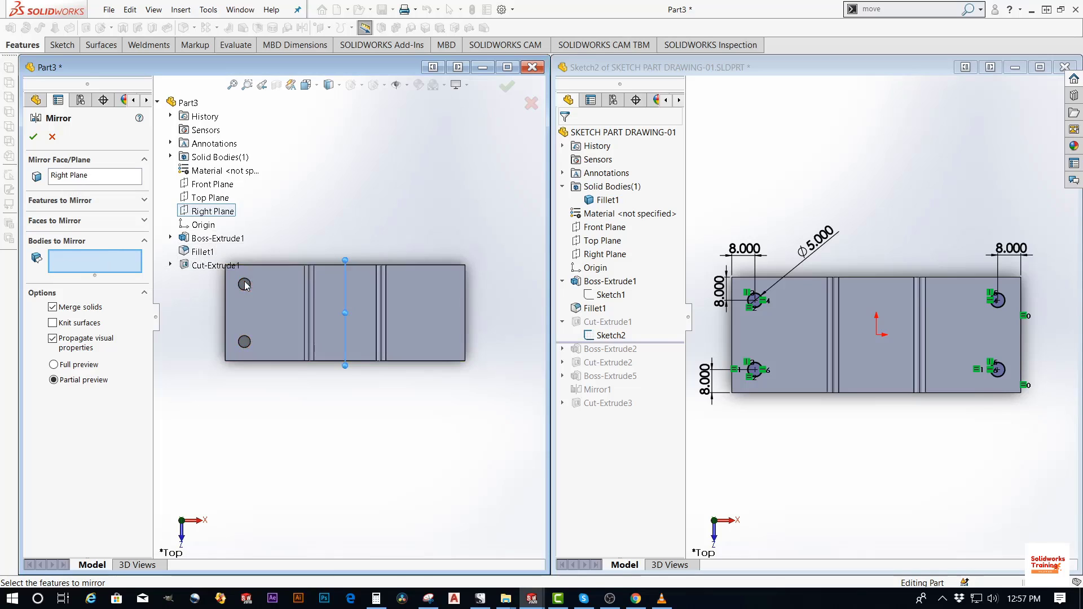
pyautogui.click(65, 201)
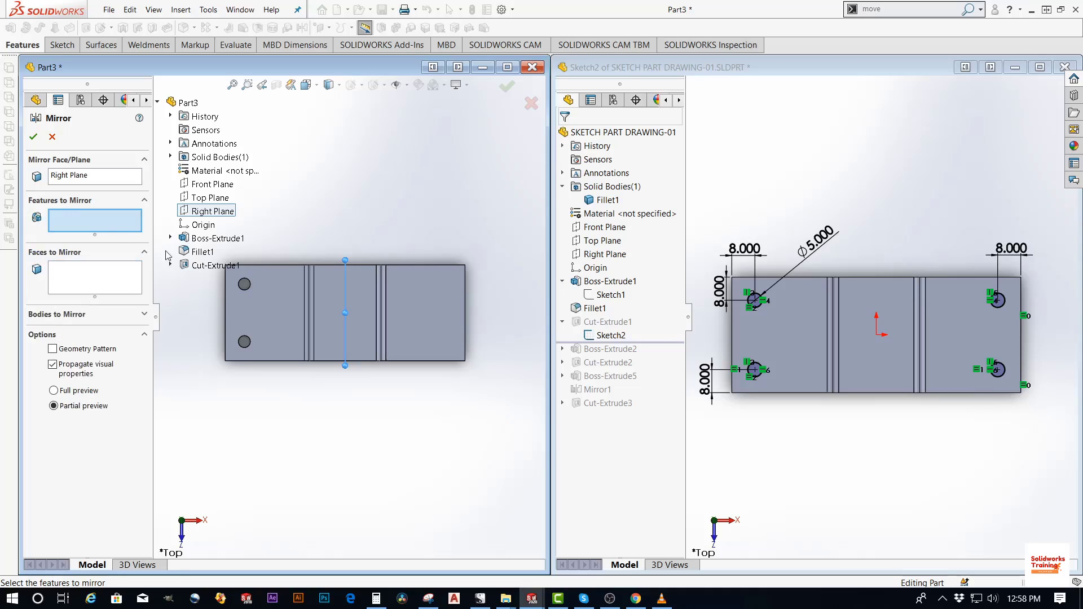
pyautogui.click(207, 266)
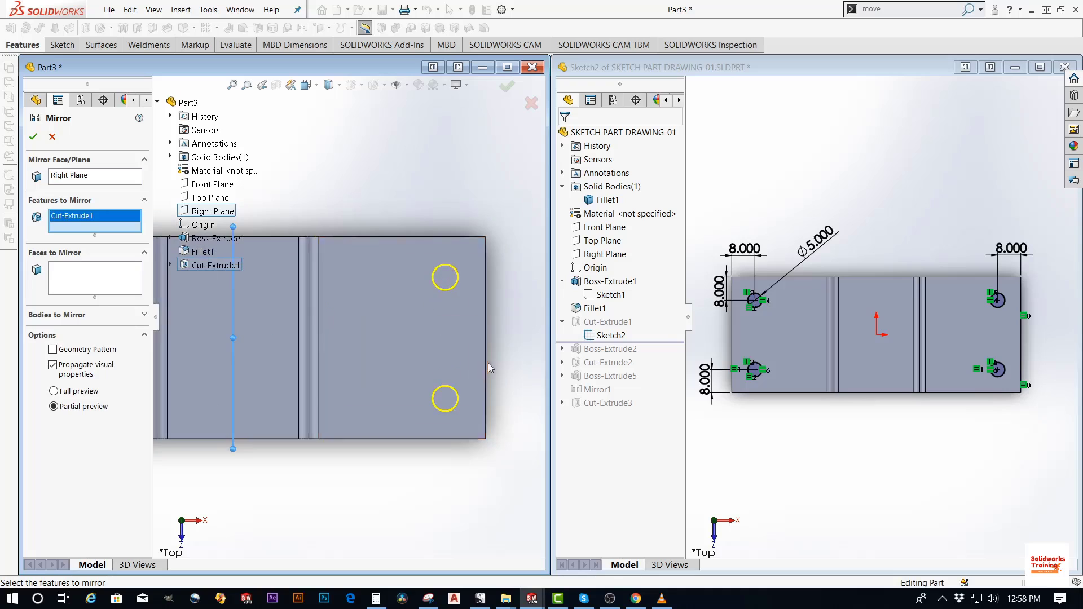
pyautogui.press('f')
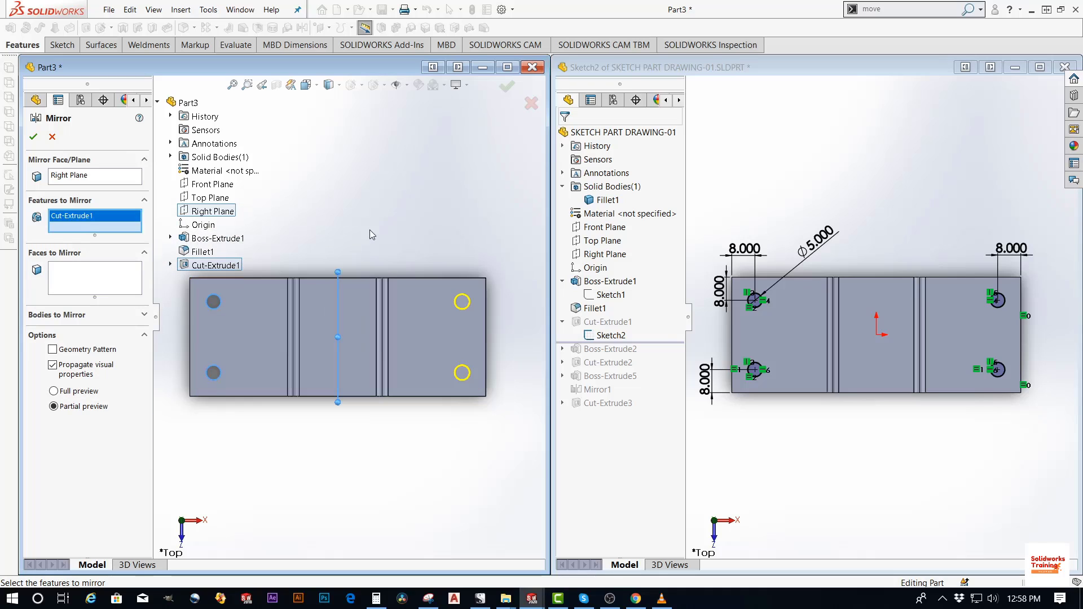
pyautogui.click(33, 139)
# Exit the hole sketch in the reference part and roll its history forward to include Boss-Extrude2
pyautogui.scroll(-2, 437, 248)
pyautogui.moveTo(437, 248); pyautogui.dragTo(516, 265, button='middle')
pyautogui.scroll(-3, 422, 243)
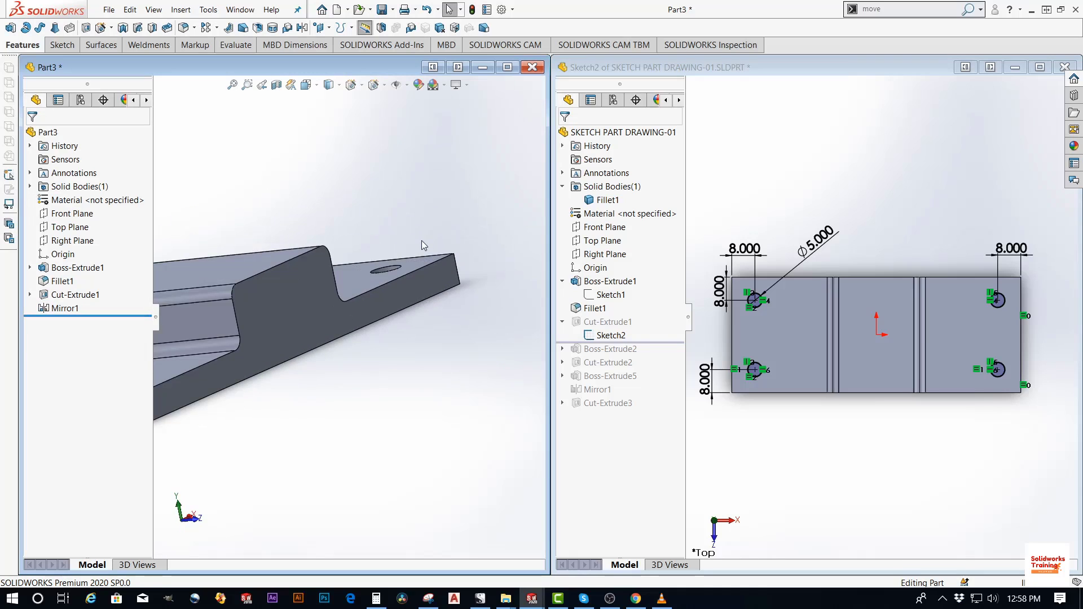
pyautogui.moveTo(424, 245); pyautogui.dragTo(361, 164, button='middle')
pyautogui.click(305, 84)
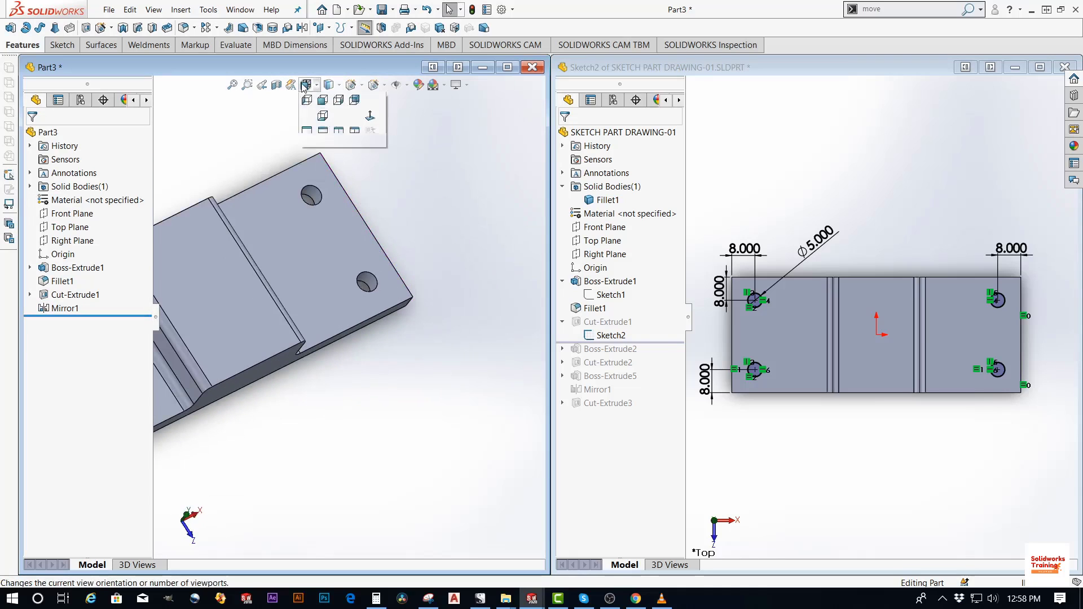
pyautogui.click(323, 116)
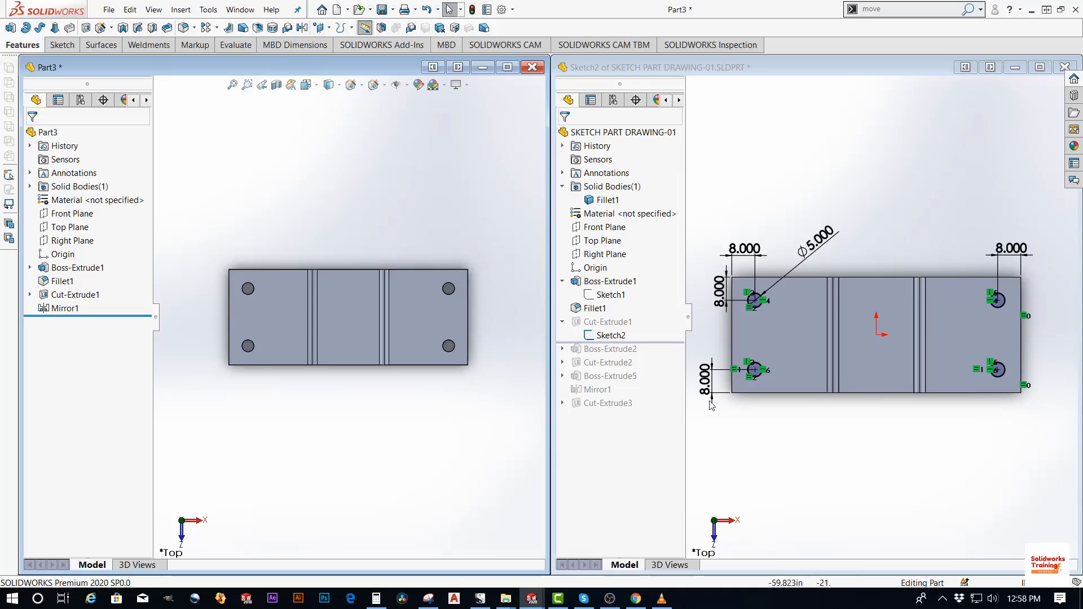
pyautogui.click(1001, 131)
pyautogui.click(1041, 84)
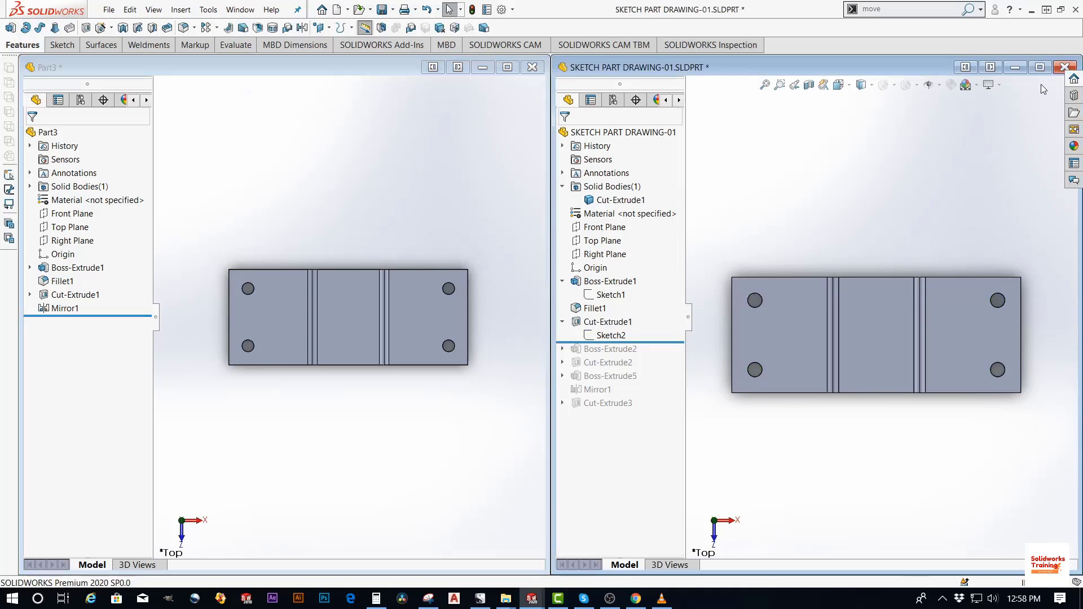
pyautogui.moveTo(662, 341); pyautogui.dragTo(666, 355)
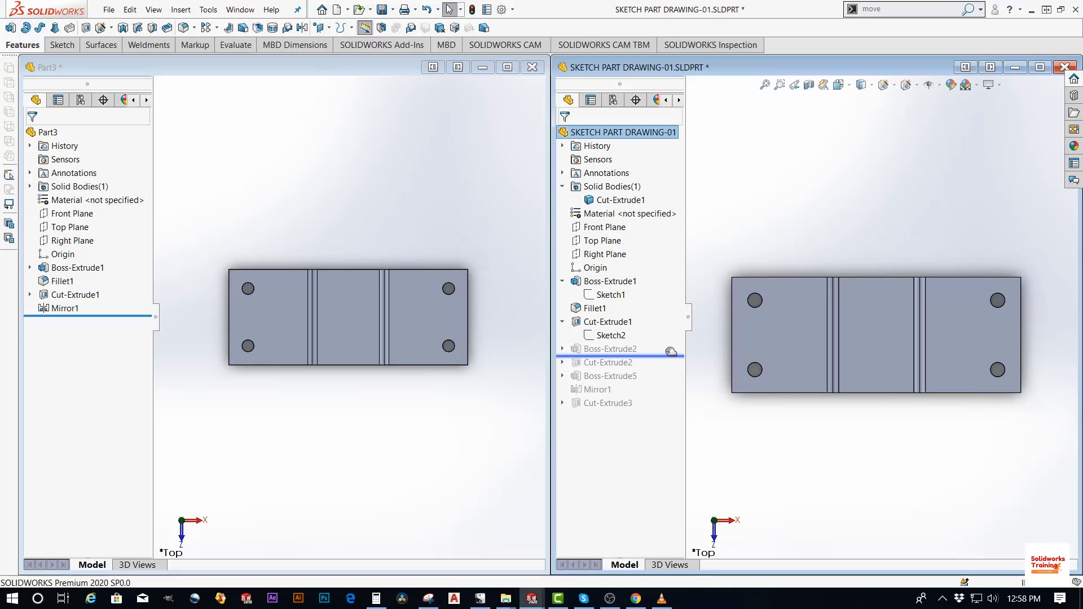
# Check which face carries the sketch of Boss-Extrude2 in the reference part, leaving its sketch plane unedited
pyautogui.moveTo(886, 414); pyautogui.dragTo(886, 366, button='middle')
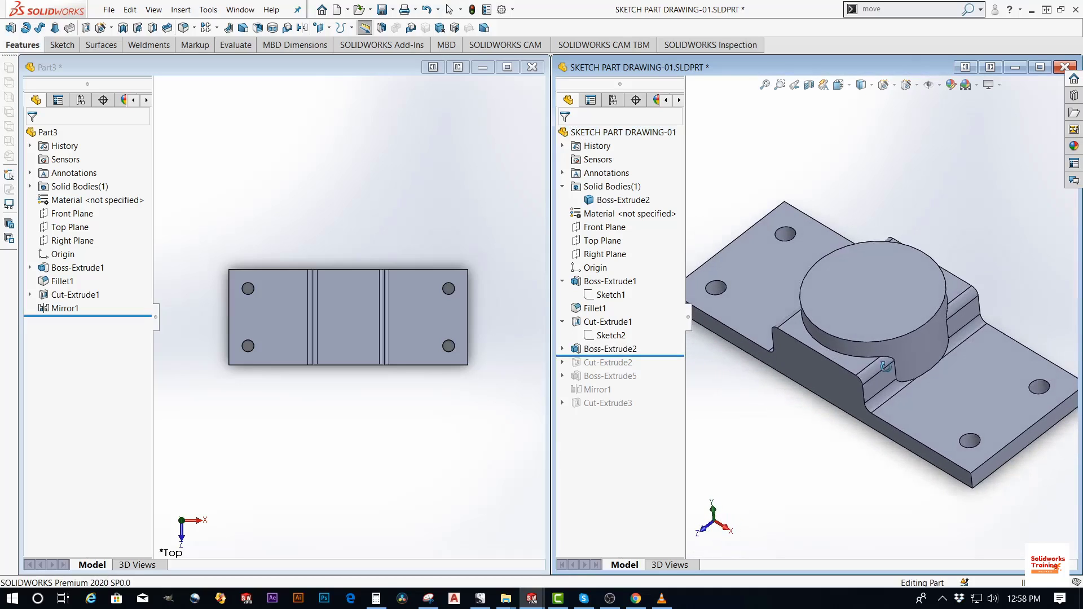
pyautogui.click(562, 349)
pyautogui.click(613, 364)
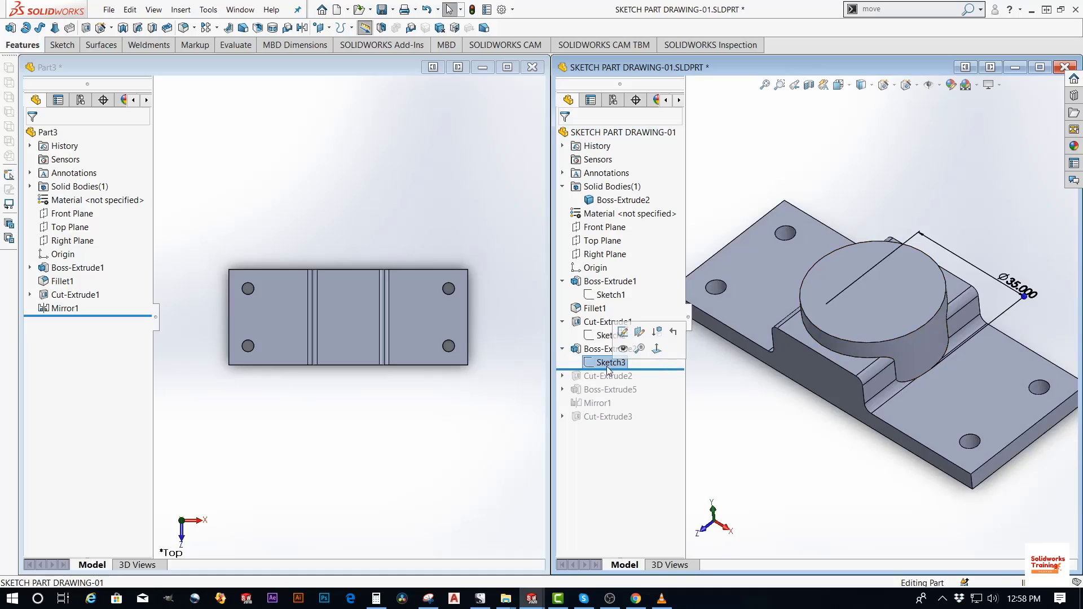
pyautogui.click(639, 333)
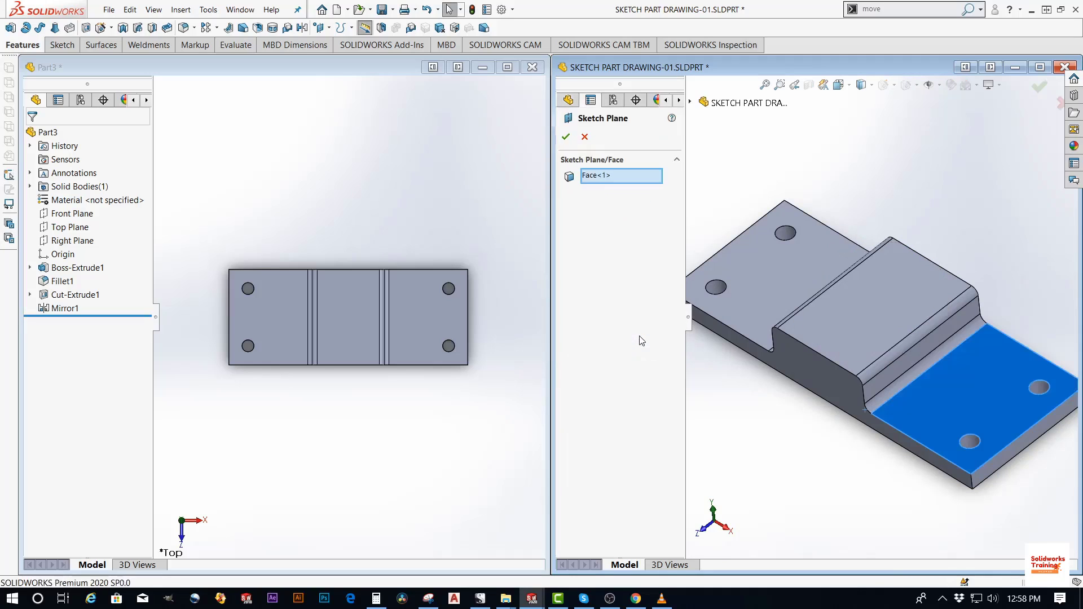
pyautogui.click(584, 138)
# Start a new sketch in Part3 on the upper face of the plate's right-hand lower step
pyautogui.click(412, 268)
pyautogui.click(420, 282)
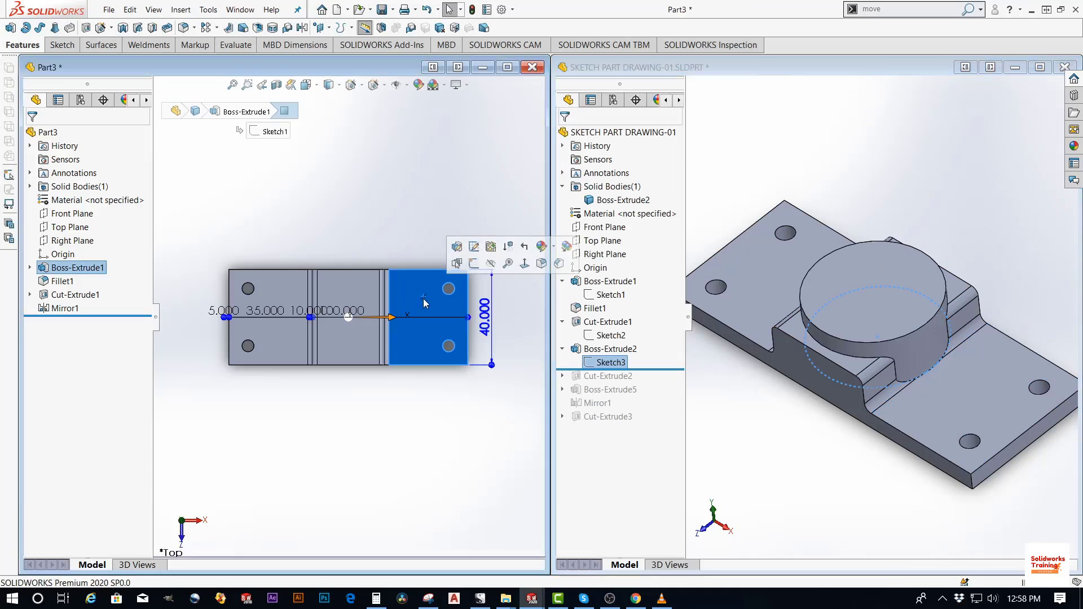
pyautogui.click(474, 265)
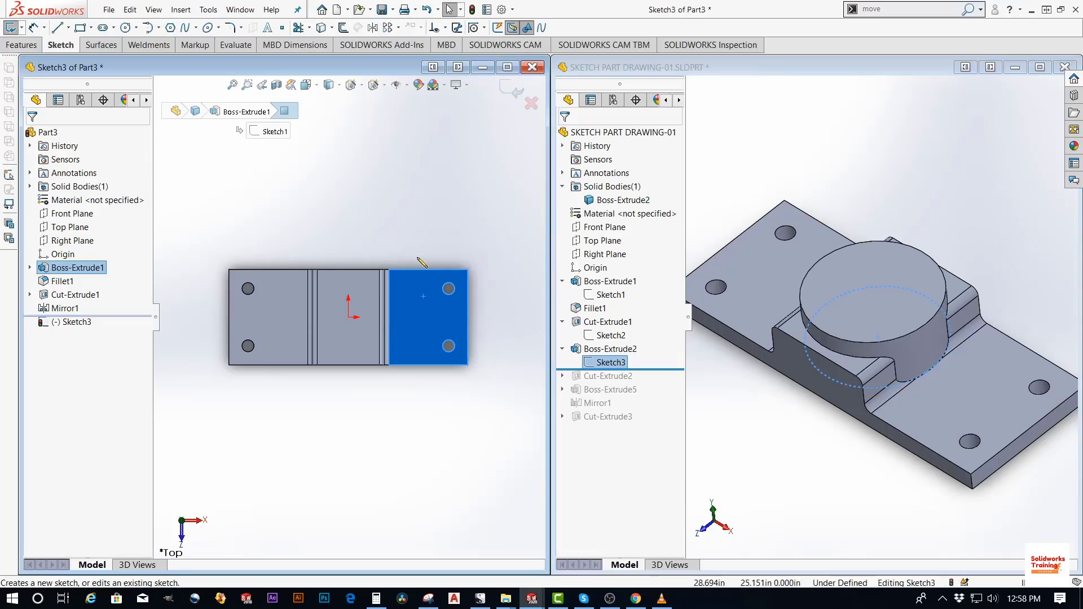
pyautogui.click(902, 279)
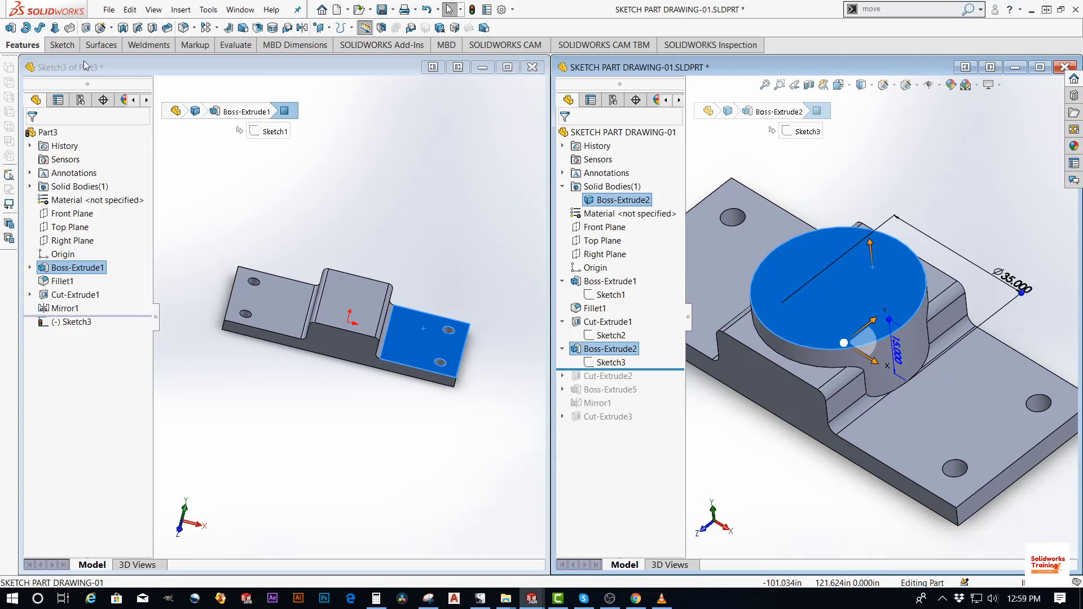
pyautogui.click(71, 48)
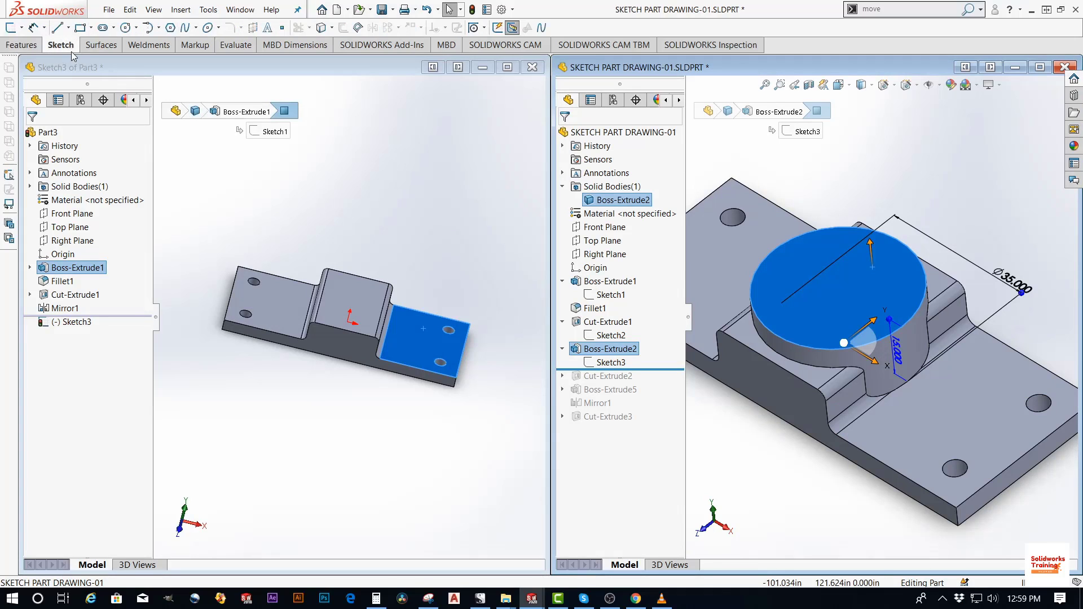
pyautogui.click(126, 27)
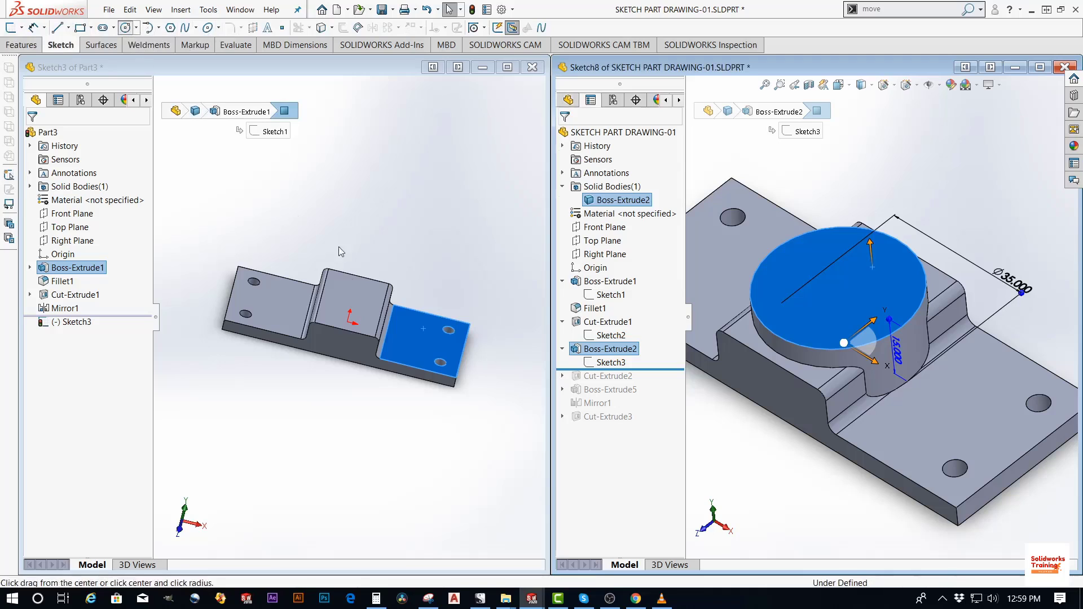
pyautogui.scroll(-2, 397, 332)
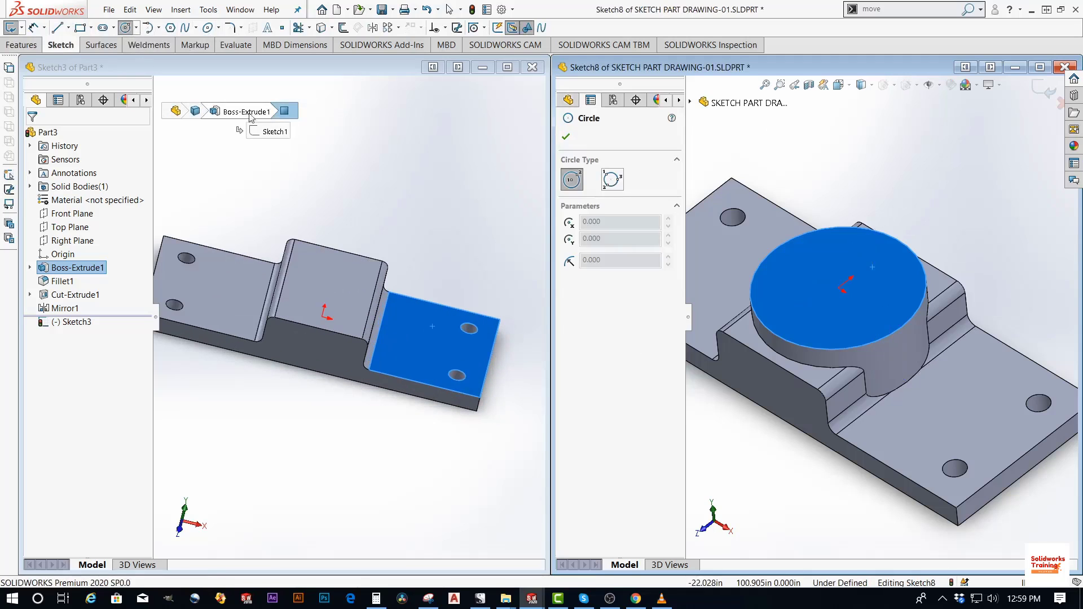
pyautogui.click(350, 166)
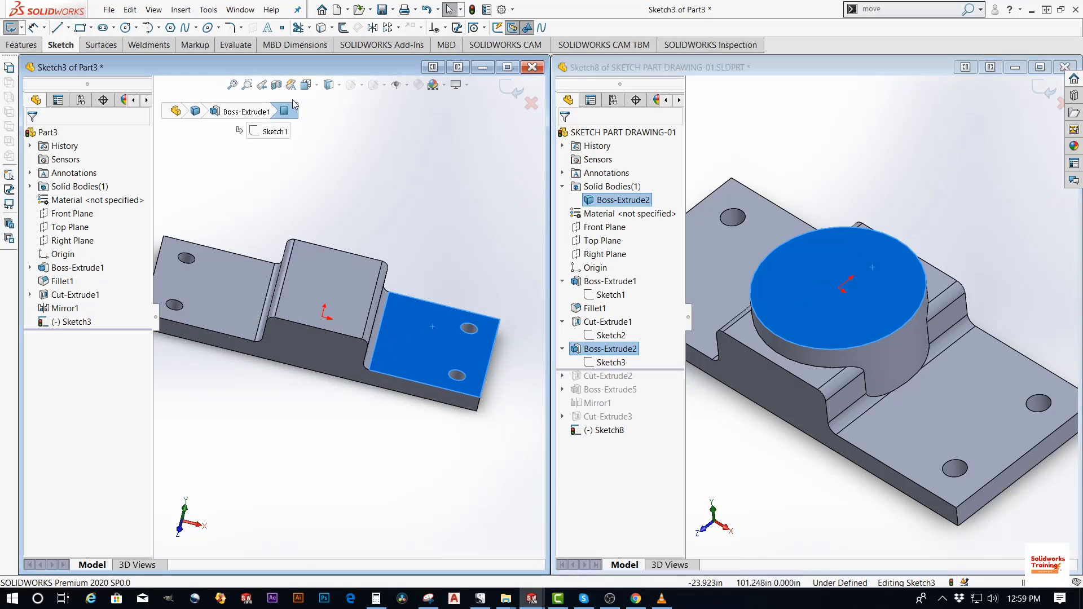
# Sketch a circle in Part3 centered on the origin and extending beyond both long edges of the plate
pyautogui.click(307, 85)
pyautogui.click(323, 117)
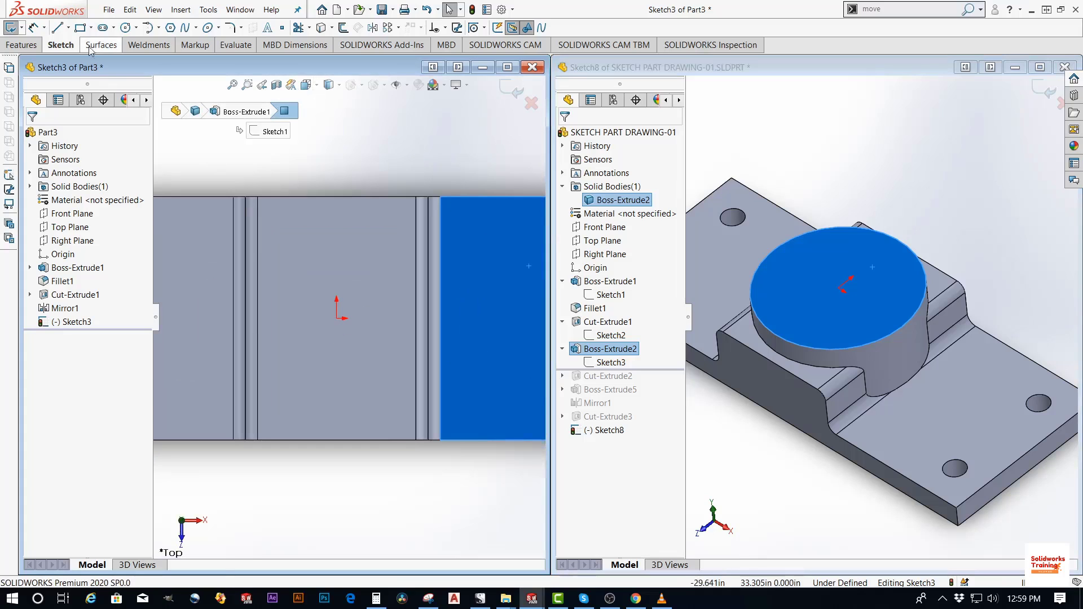
pyautogui.click(126, 28)
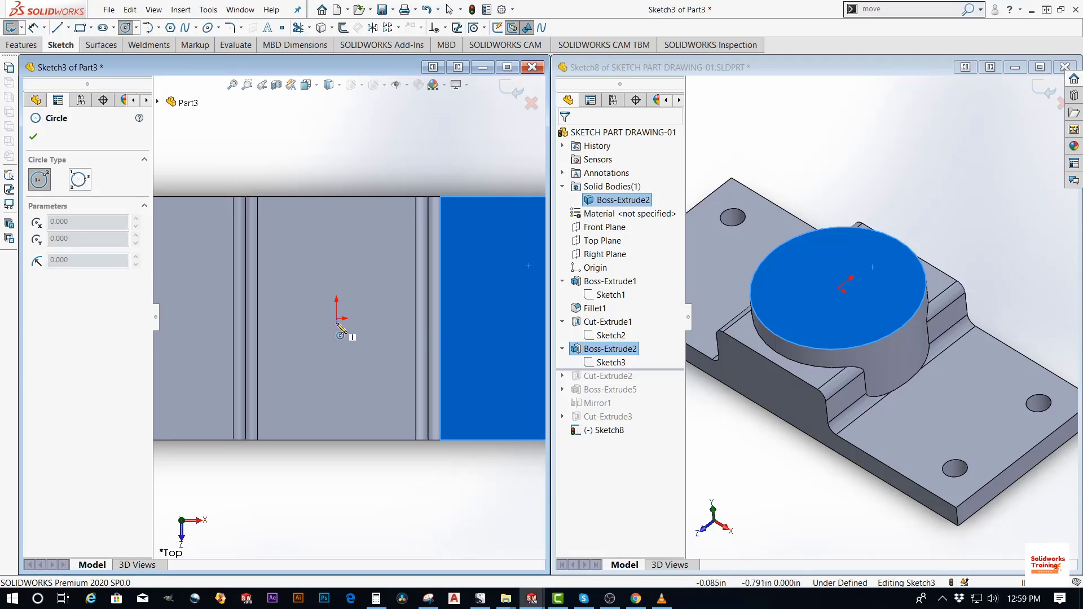
pyautogui.click(338, 319)
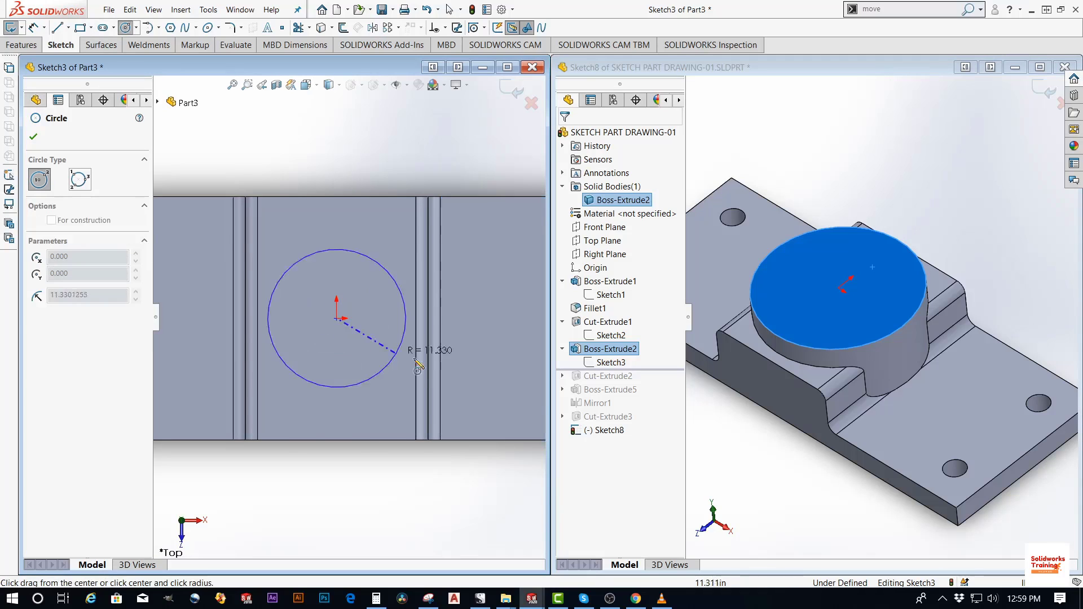
pyautogui.click(466, 381)
pyautogui.press('Escape')
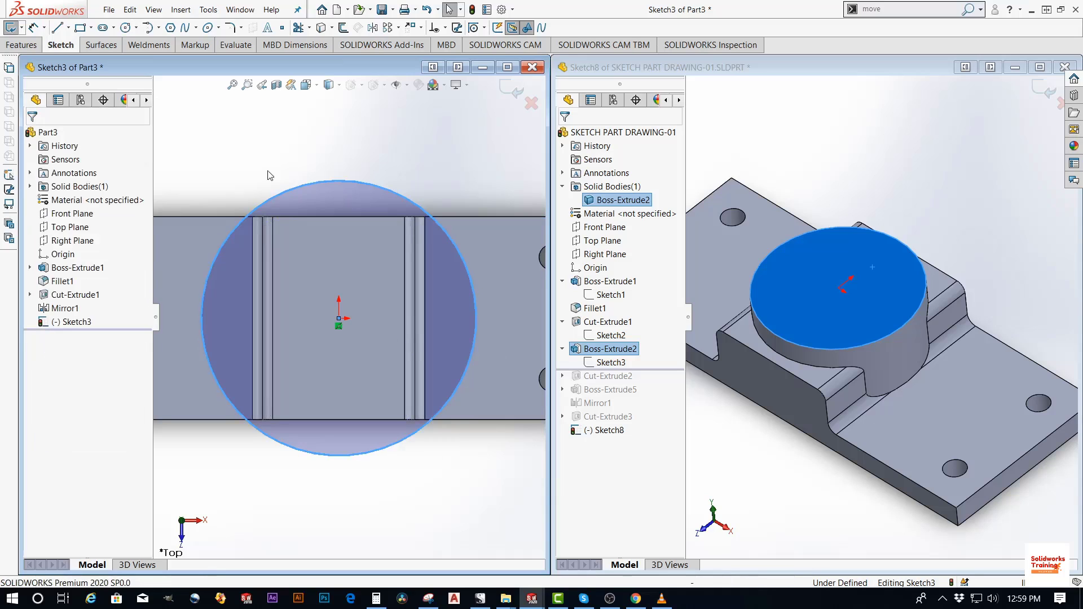
# Dimension the circle in Part3 to a diameter of 35 in and return to an isometric view
pyautogui.click(34, 27)
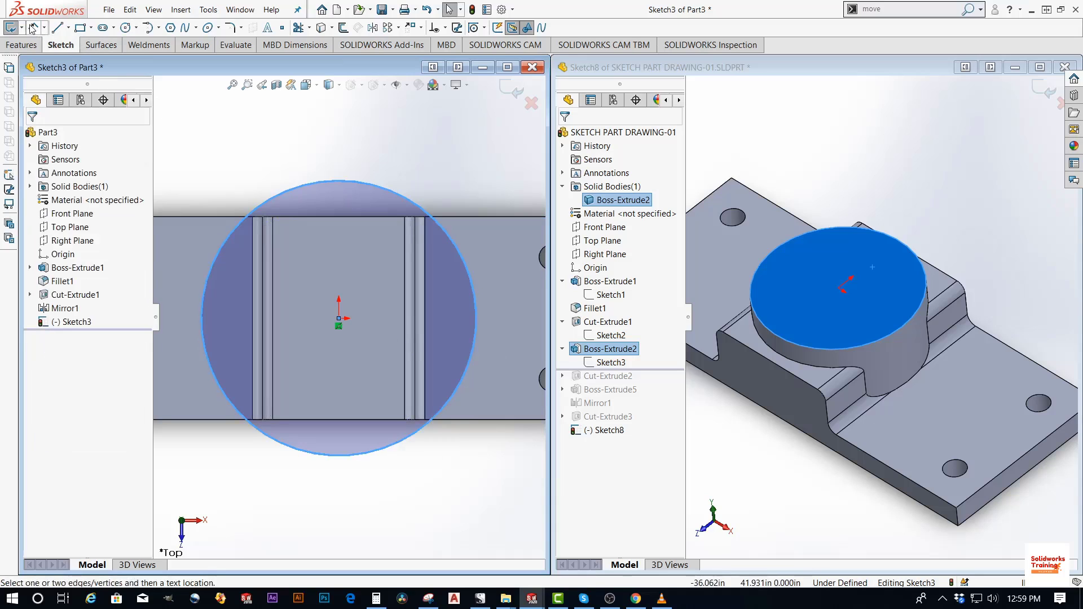
pyautogui.click(399, 198)
pyautogui.click(369, 157)
pyautogui.write('35')
pyautogui.press('Return')
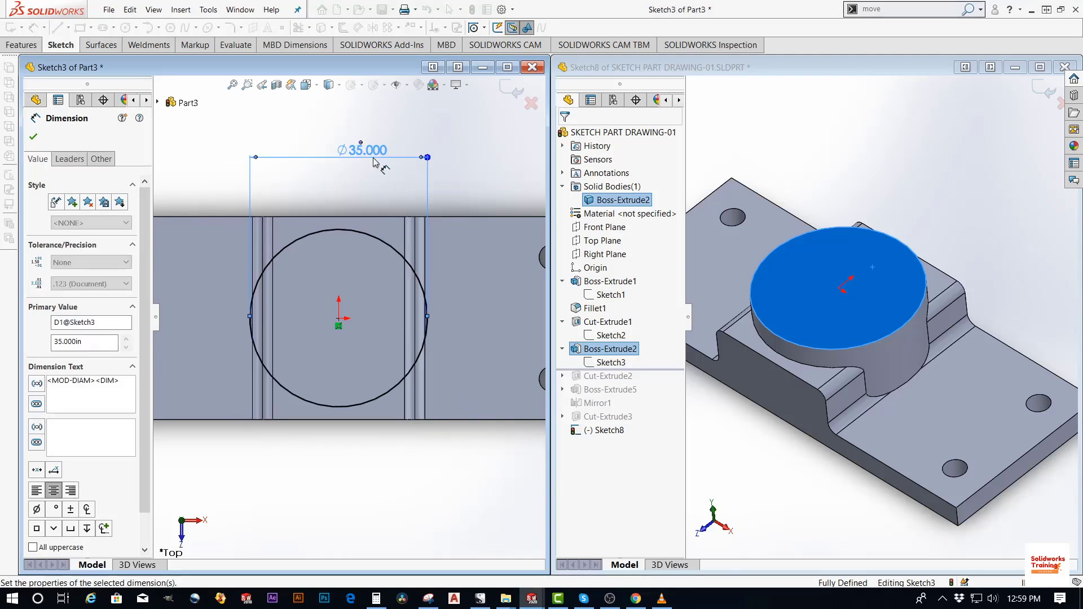
pyautogui.press('Escape')
pyautogui.hotkey('ctrl', '7')
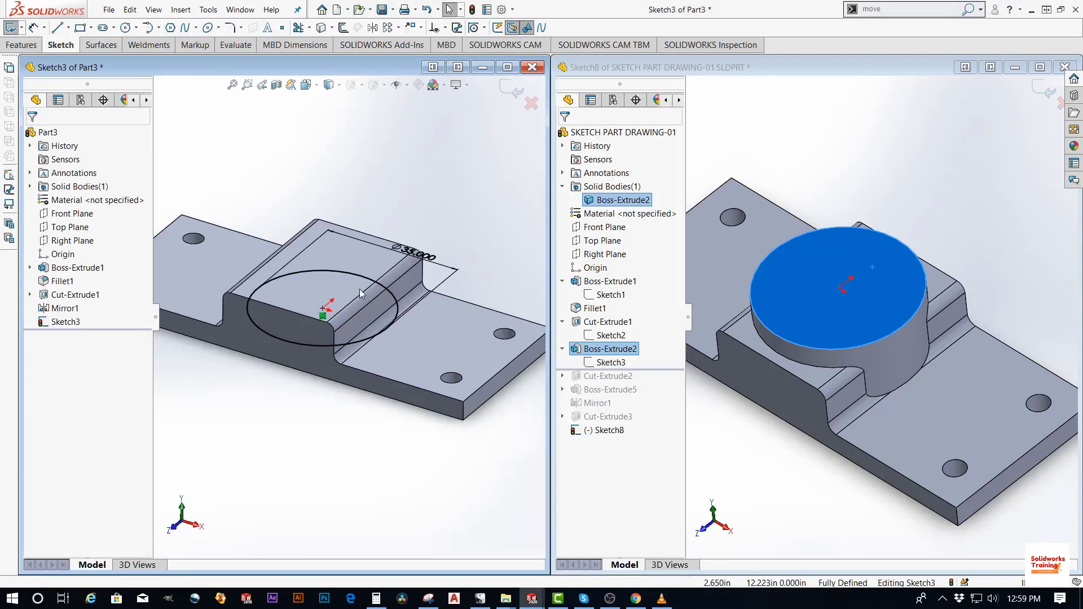
# Check the extrusion height of the cylindrical boss Boss-Extrude2 in the reference part
pyautogui.click(901, 361)
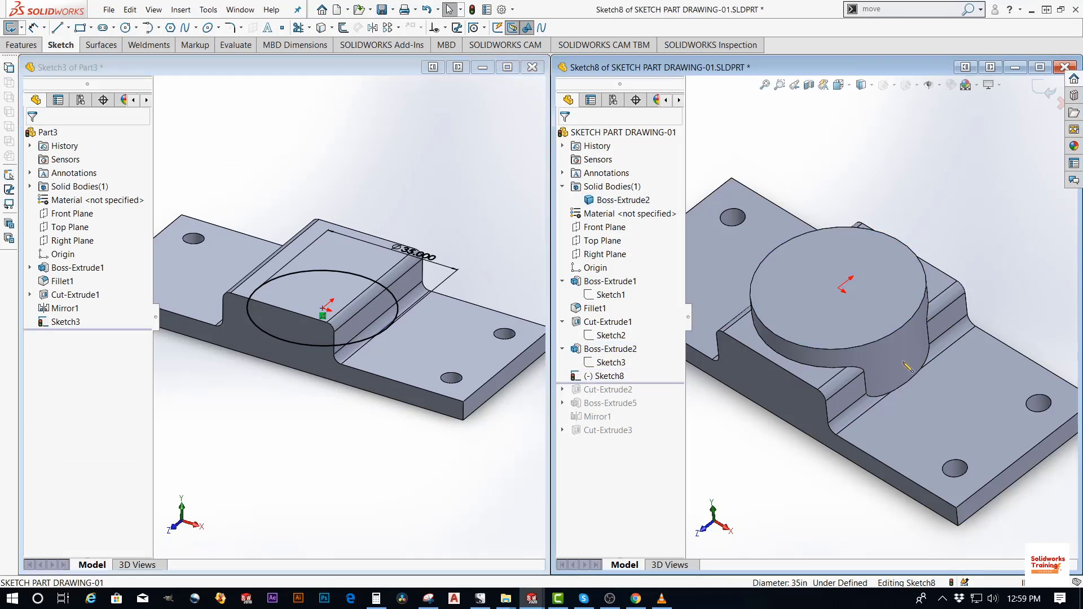
pyautogui.click(903, 362)
pyautogui.hotkey('ctrl', '7')
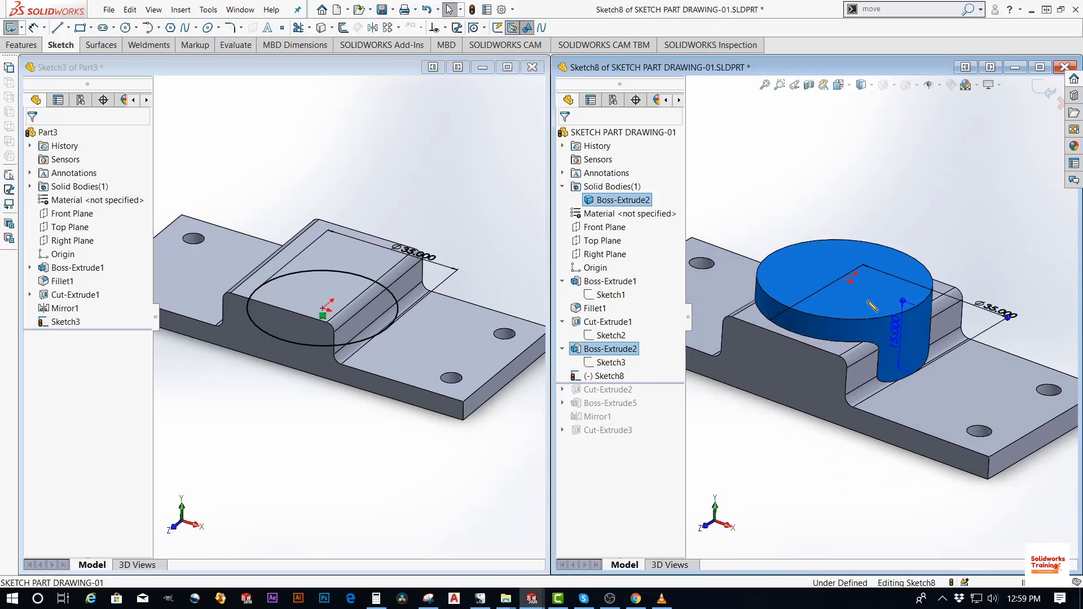
pyautogui.scroll(-5, 872, 312)
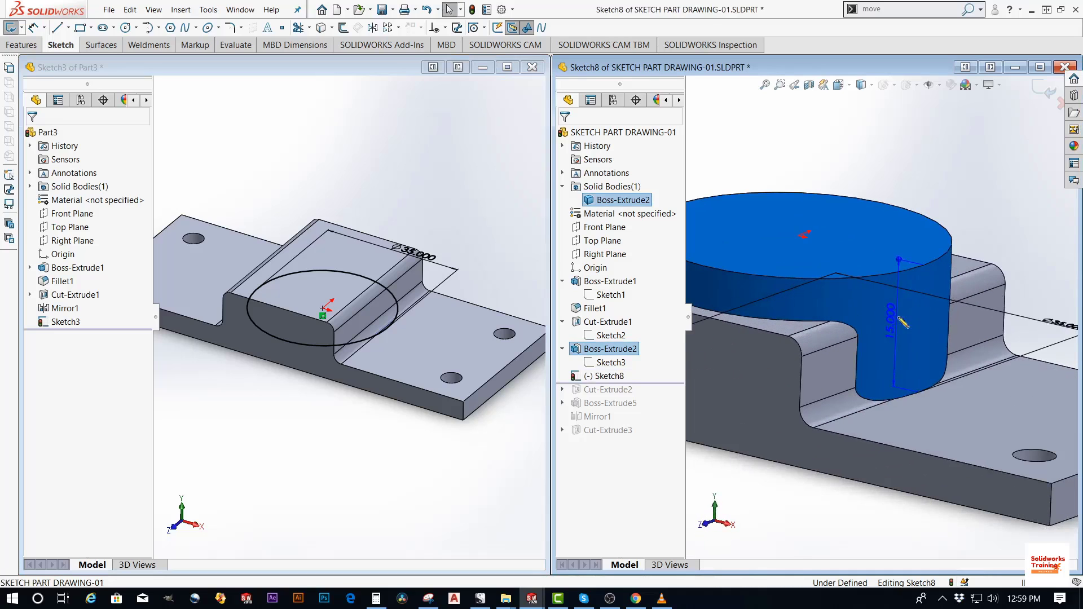
# Extrude the 35 in circle in Part3 upward as a Blind boss 15 in deep, merged with the plate
pyautogui.click(270, 131)
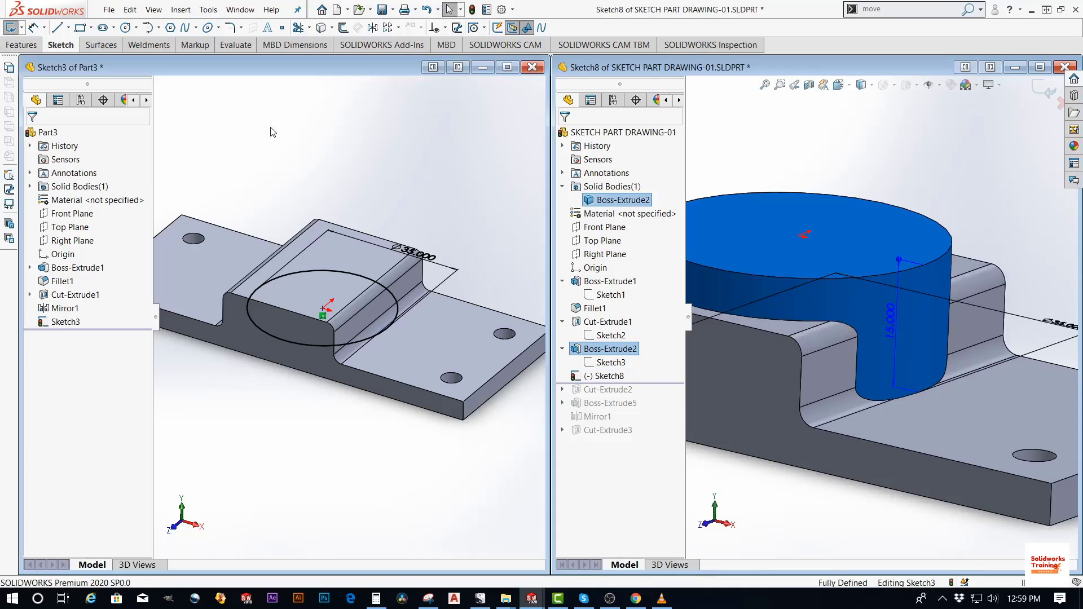
pyautogui.click(22, 47)
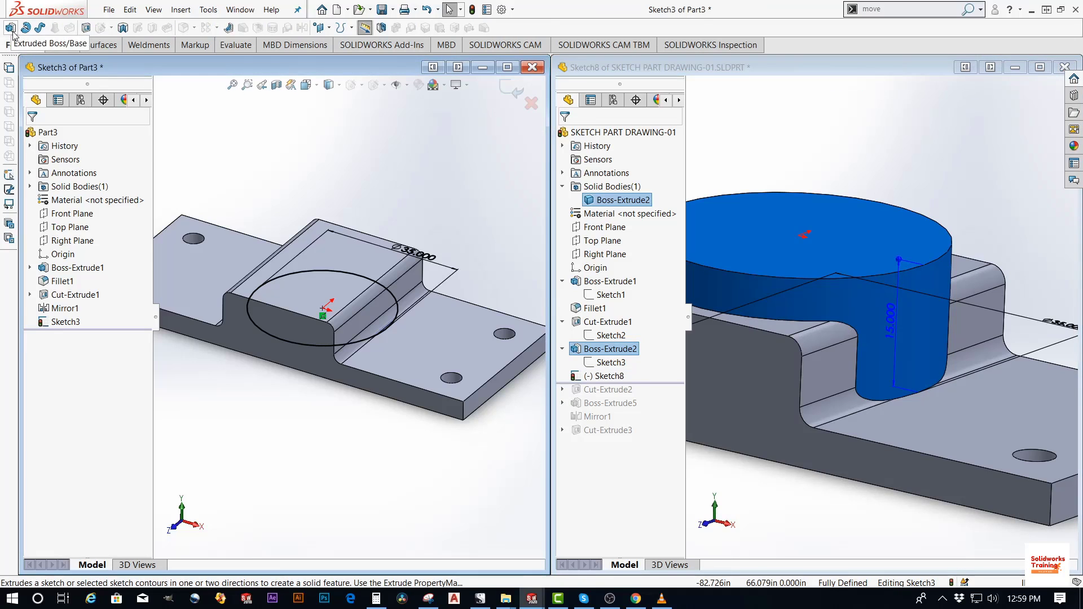
pyautogui.click(11, 28)
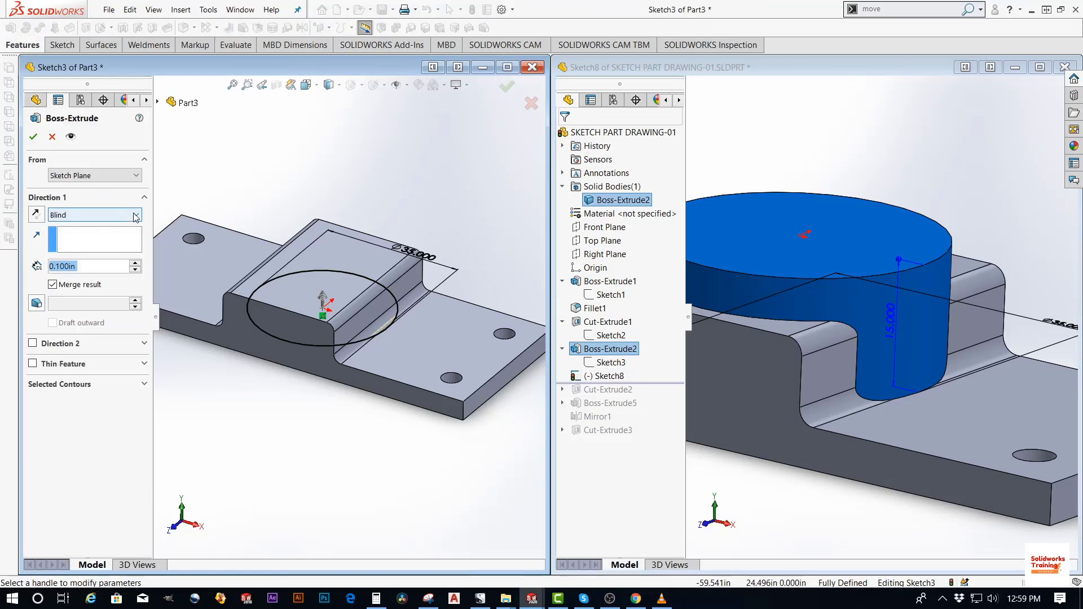
pyautogui.write('15')
pyautogui.press('Return')
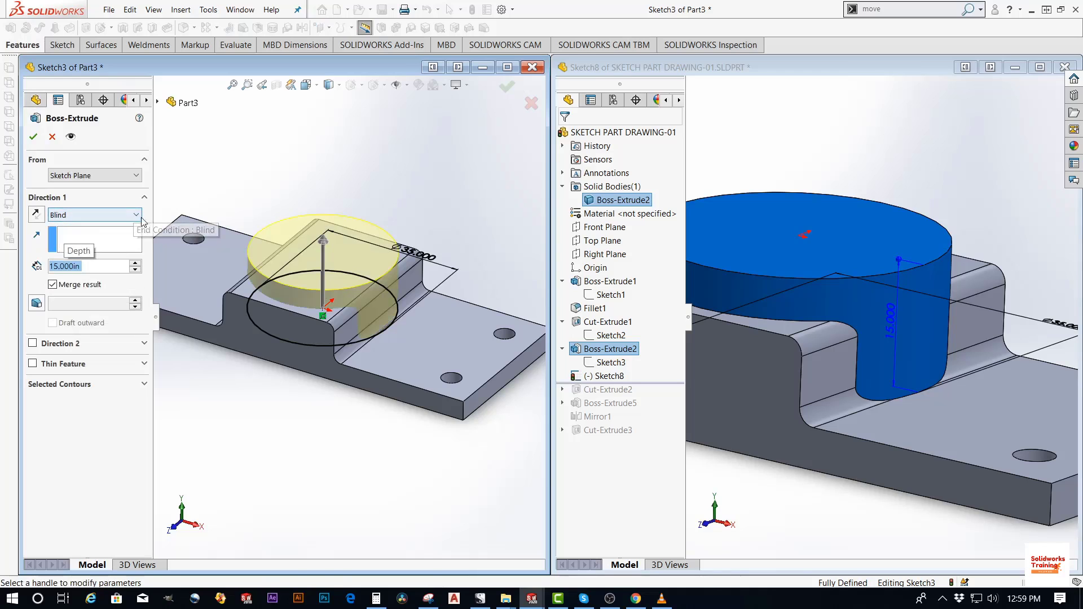
pyautogui.click(35, 140)
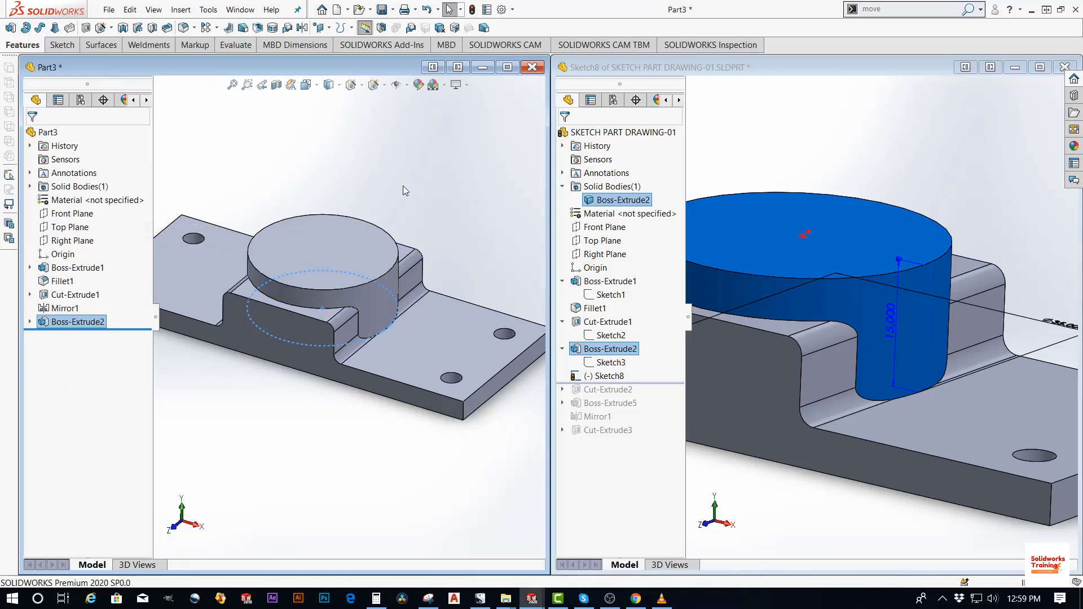
# Exit the open sketch in the reference part and roll its history forward to include Cut-Extrude2
pyautogui.click(925, 231)
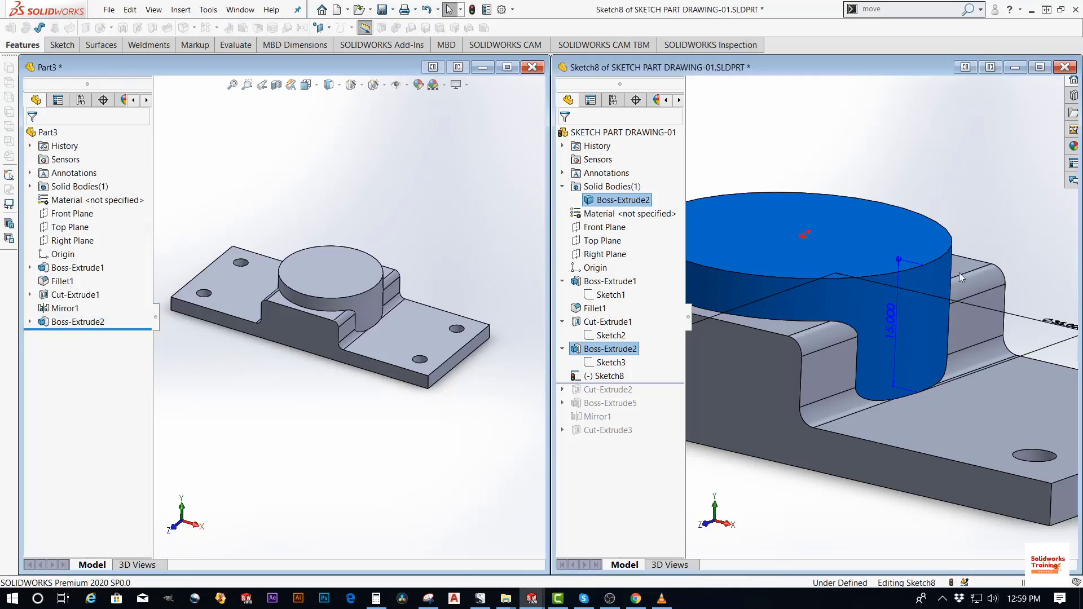
pyautogui.scroll(6, 959, 272)
pyautogui.moveTo(866, 345); pyautogui.dragTo(802, 382, button='middle')
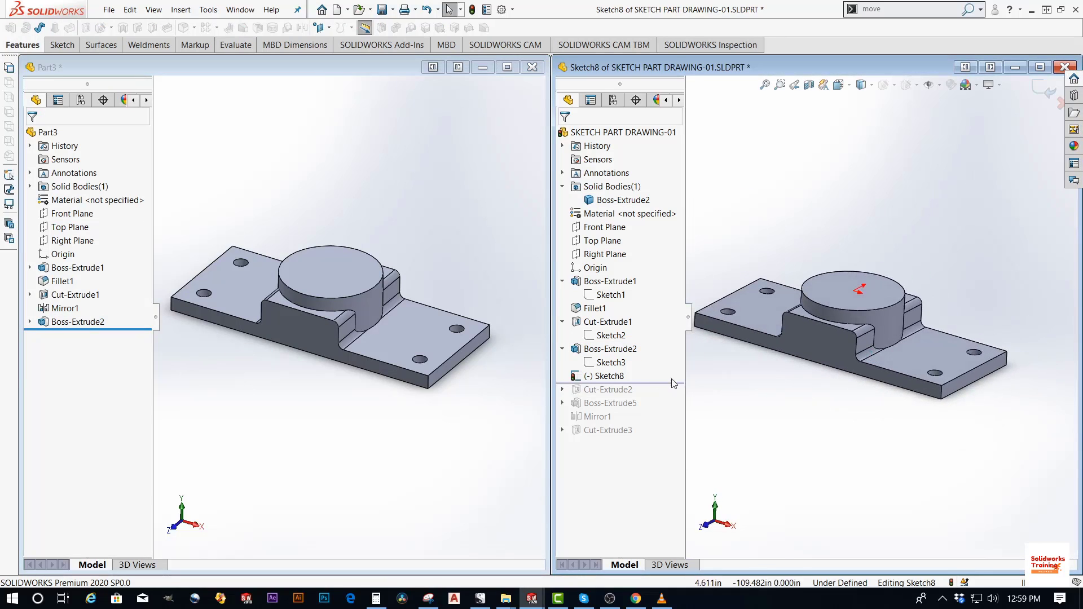
pyautogui.click(1044, 88)
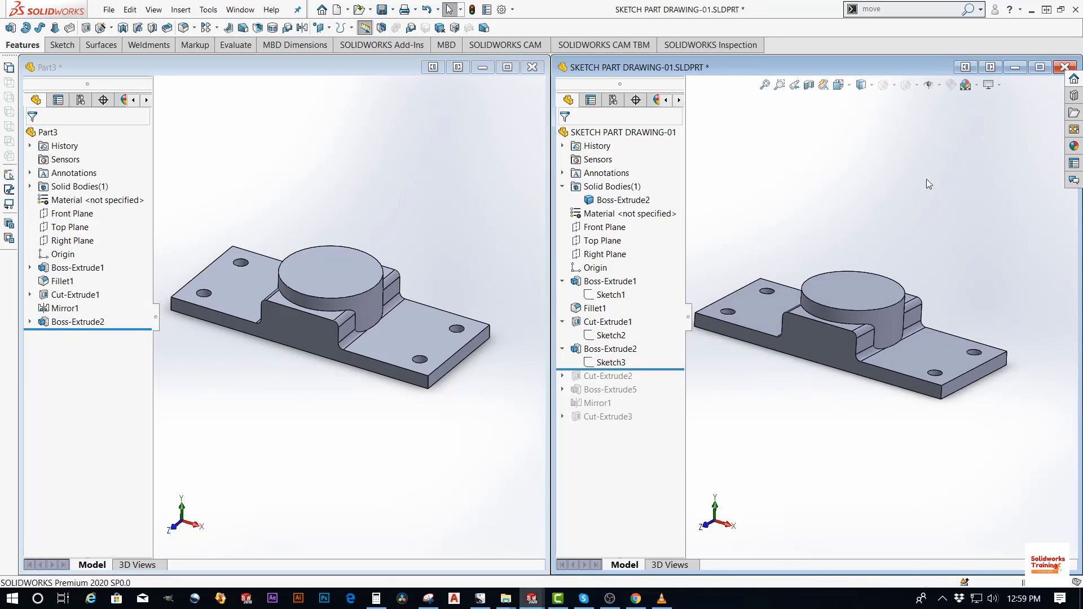
pyautogui.click(656, 369)
pyautogui.moveTo(656, 369); pyautogui.dragTo(657, 382)
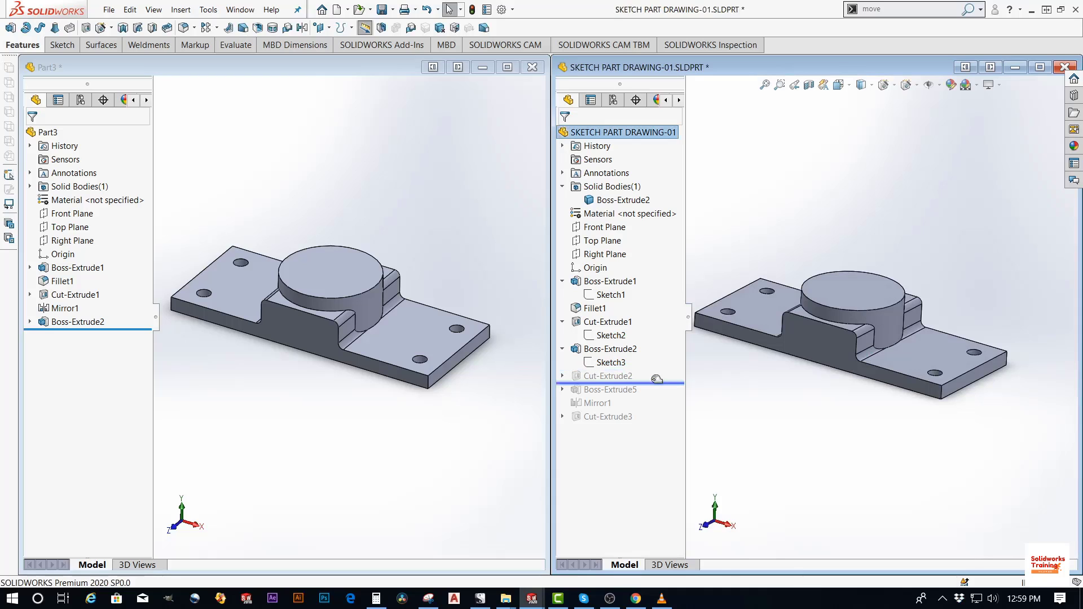
# Examine the sketch of Cut-Extrude2 in the reference part for the dimension defining the bore, and exit it without changes
pyautogui.click(562, 376)
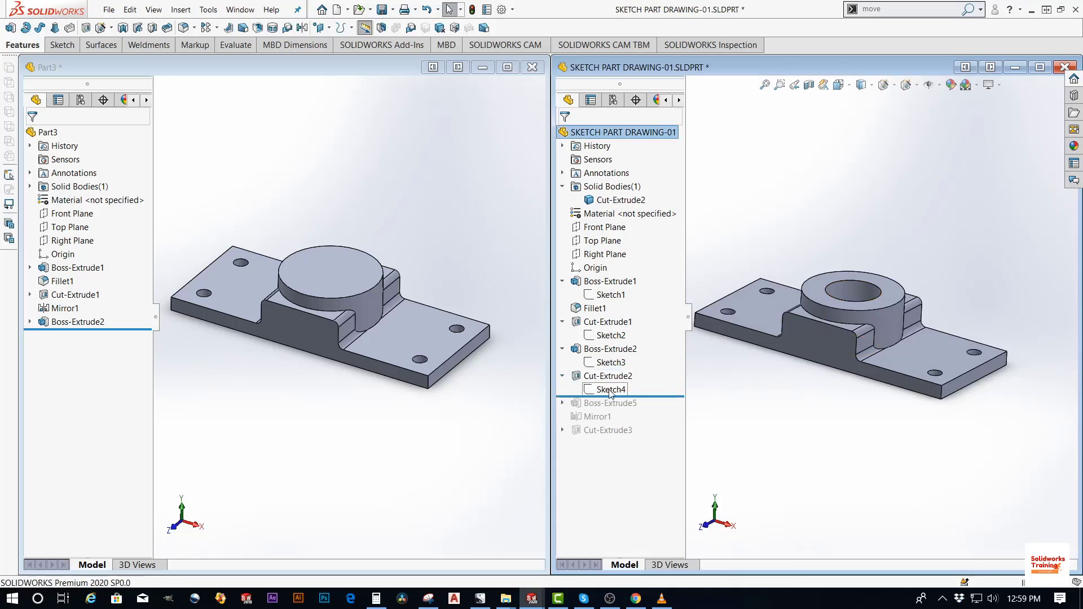
pyautogui.click(611, 389)
pyautogui.scroll(-8, 833, 337)
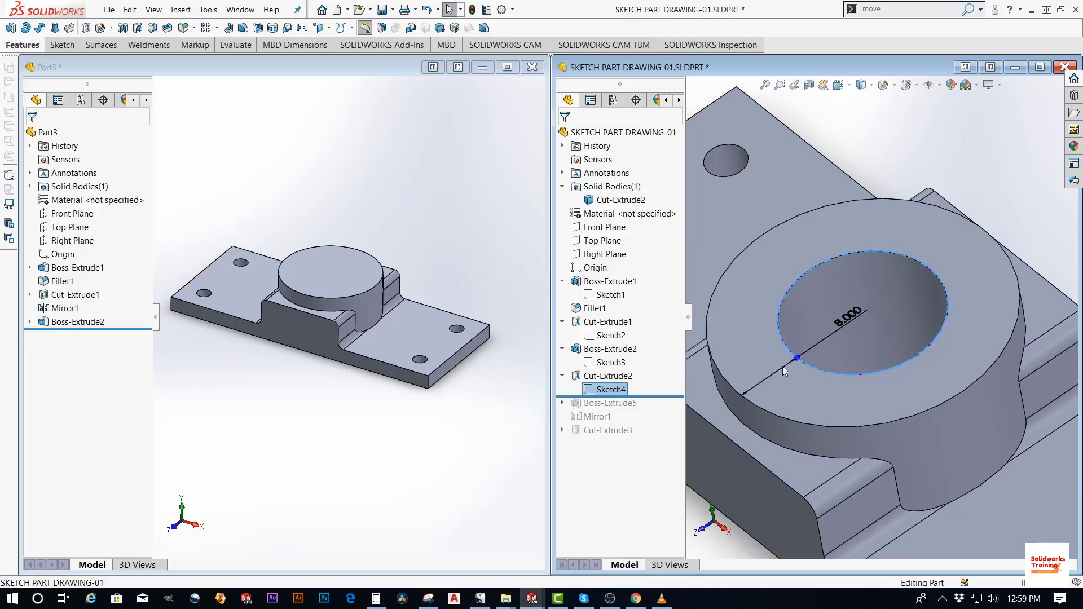
pyautogui.rightClick(611, 389)
pyautogui.click(626, 341)
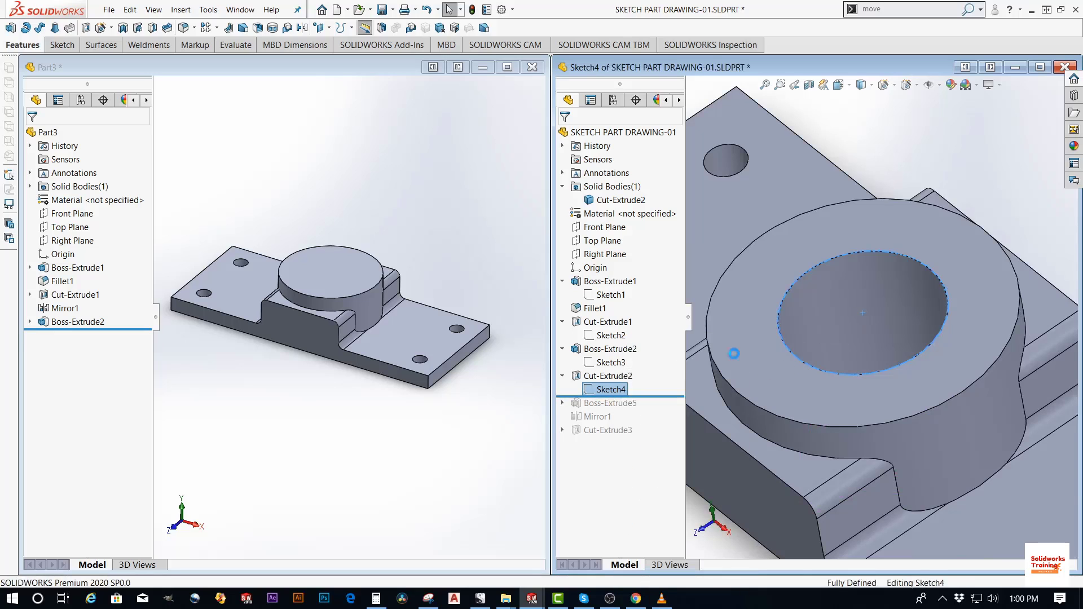
pyautogui.moveTo(823, 353); pyautogui.dragTo(851, 361, button='middle')
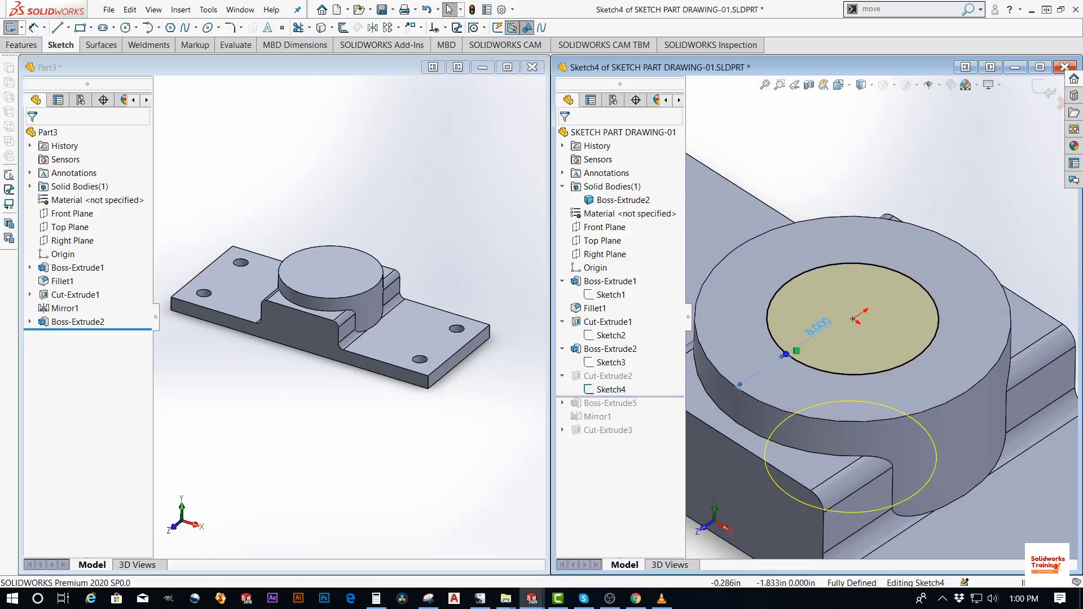
pyautogui.click(836, 326)
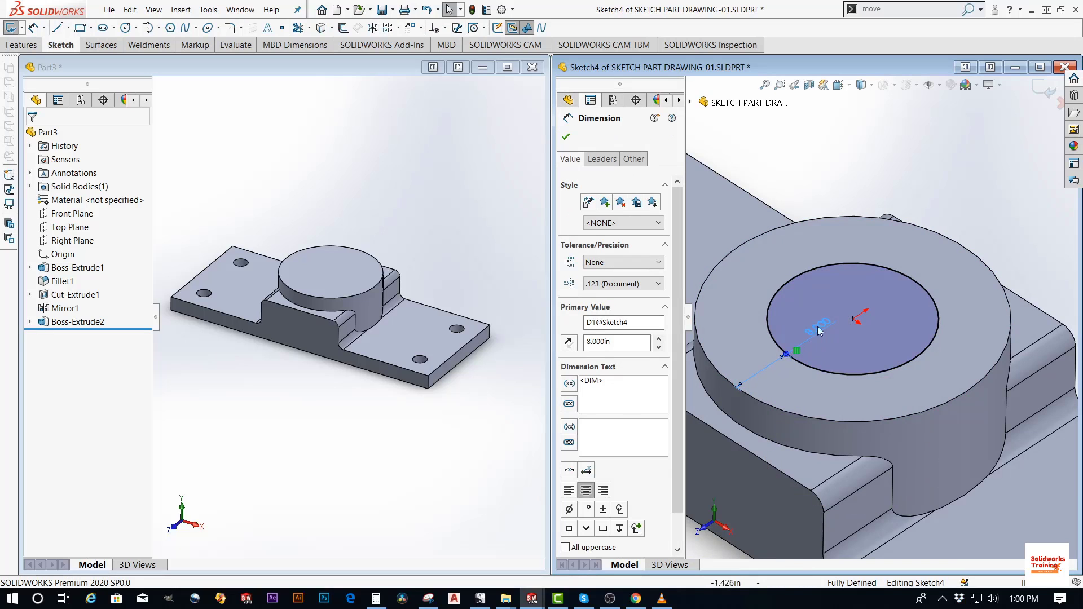
pyautogui.press('Escape')
pyautogui.click(1043, 88)
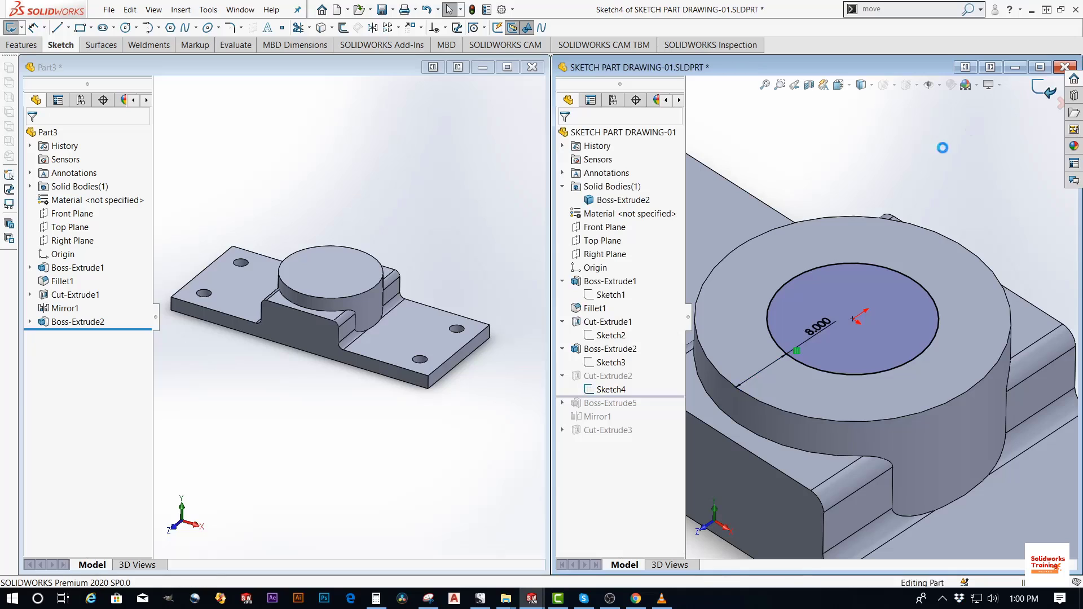
# Start a new sketch on the top face of the cylindrical boss in Part3 and view it from the top
pyautogui.click(274, 249)
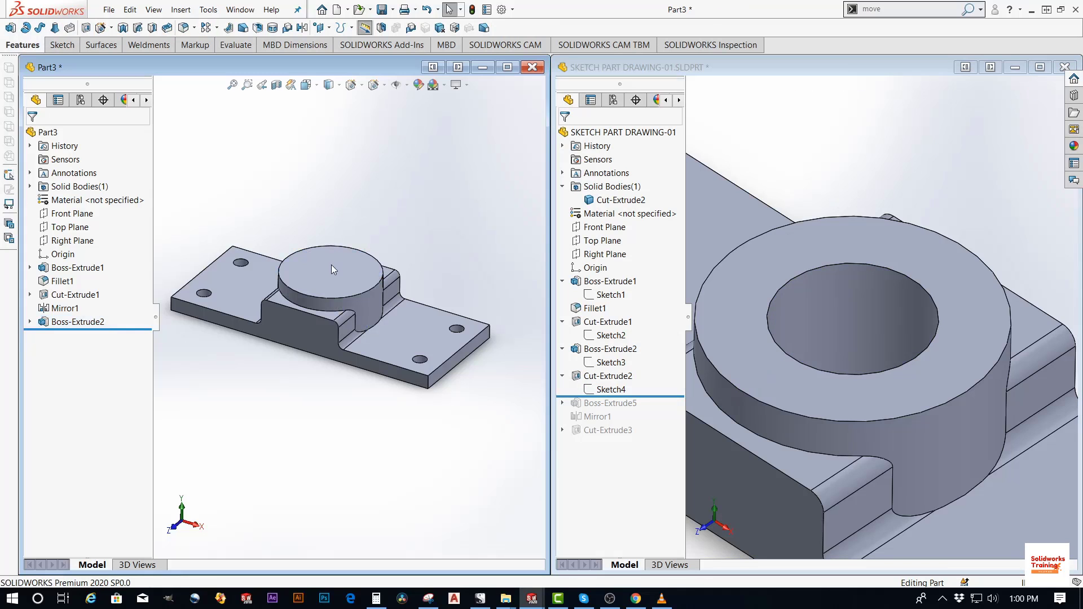
pyautogui.click(332, 270)
pyautogui.click(388, 241)
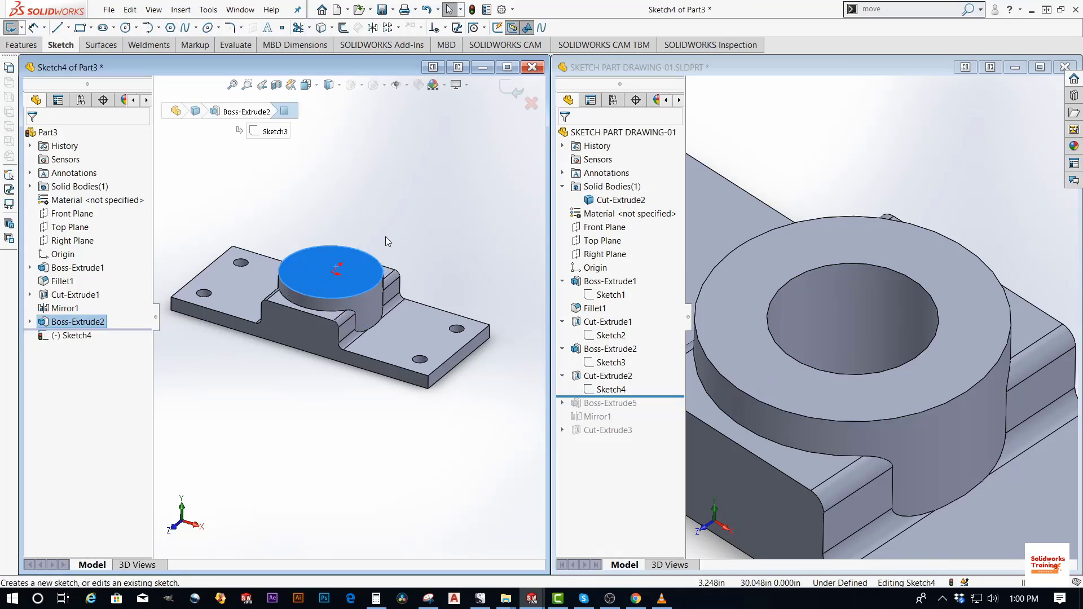
pyautogui.click(308, 85)
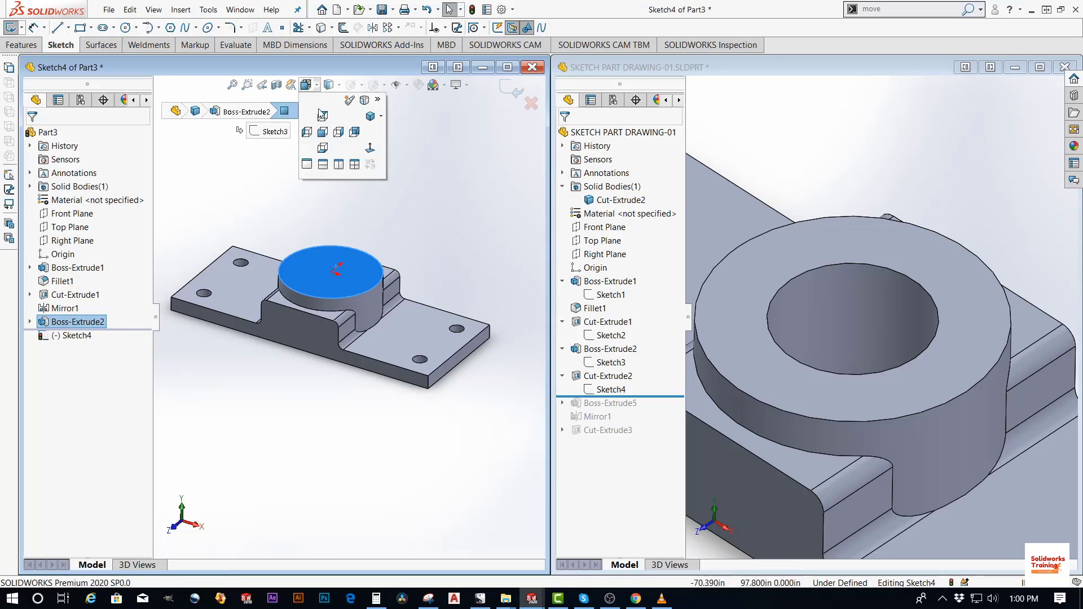
pyautogui.click(308, 145)
pyautogui.click(341, 182)
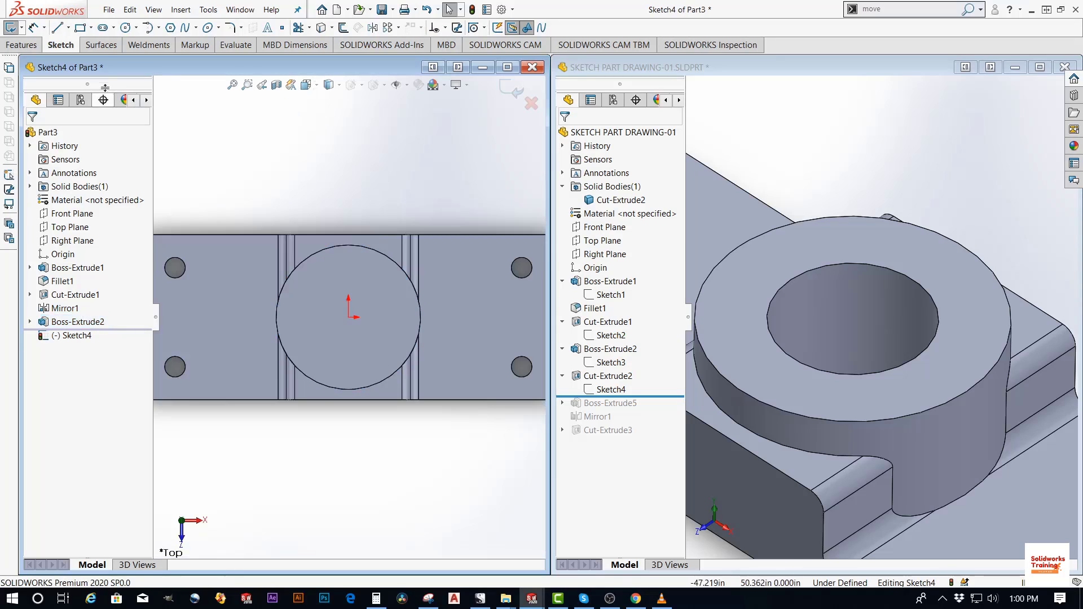
pyautogui.click(125, 28)
pyautogui.scroll(-3, 356, 320)
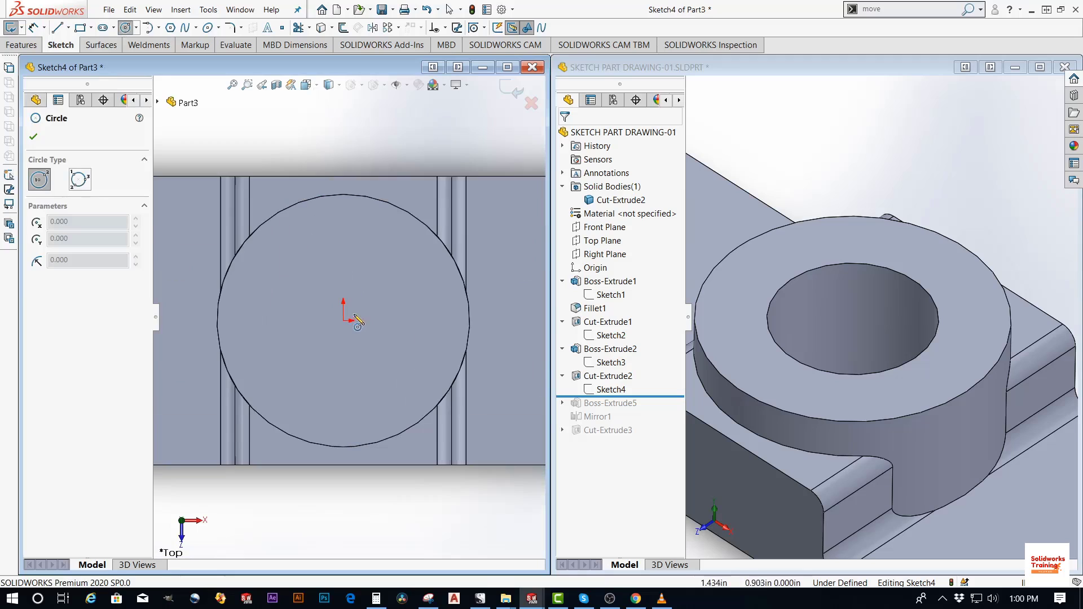
pyautogui.click(343, 320)
pyautogui.click(417, 361)
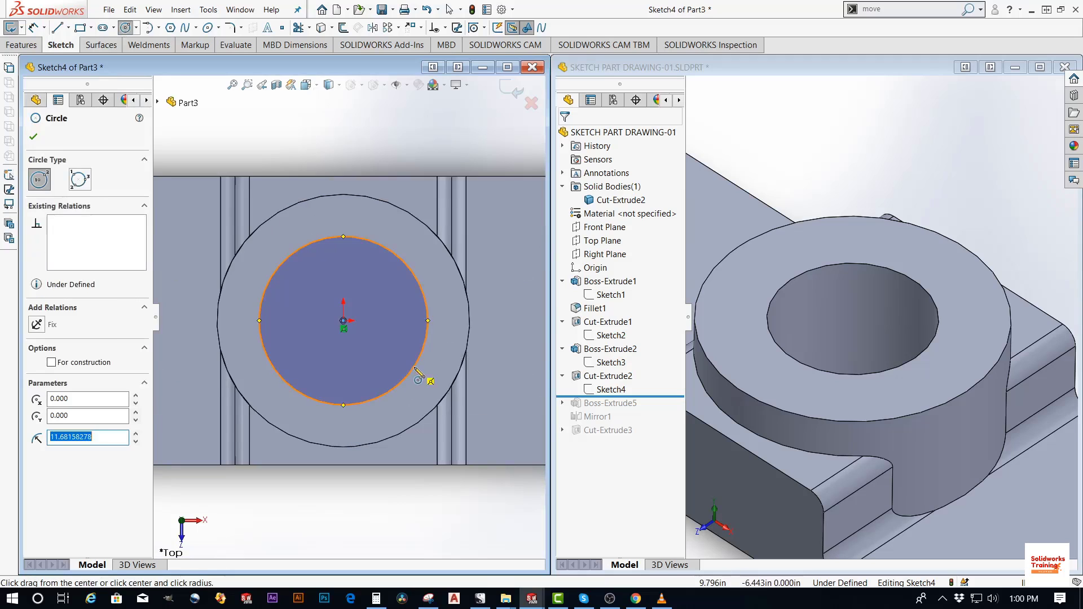
pyautogui.press('Escape')
pyautogui.click(419, 294)
pyautogui.press('Delete')
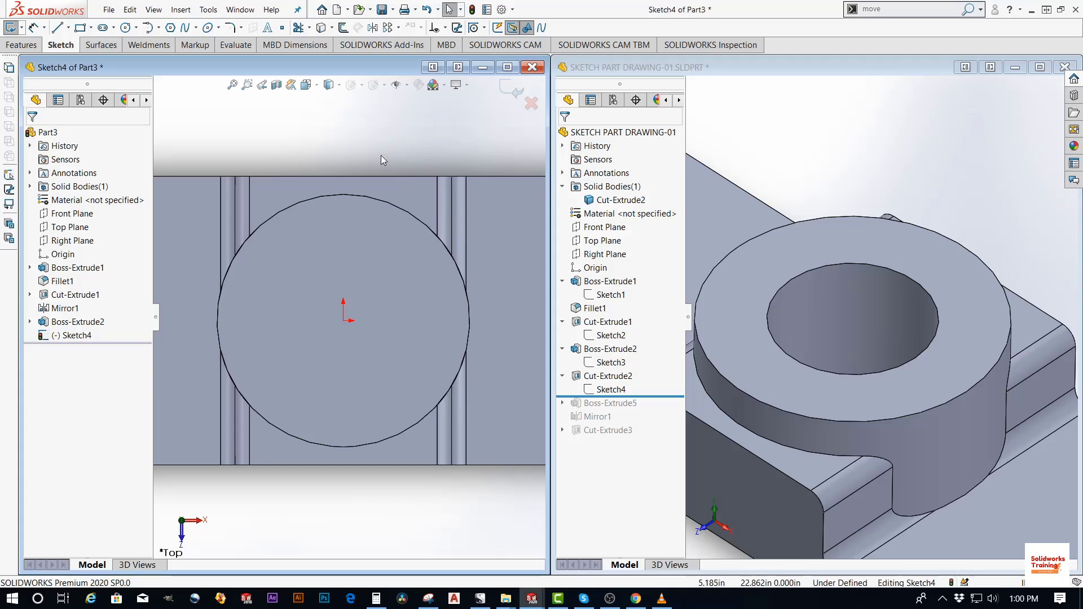
# Offset the circular top edge of the boss 8 in inward, with the offset dimension added
pyautogui.press('z')
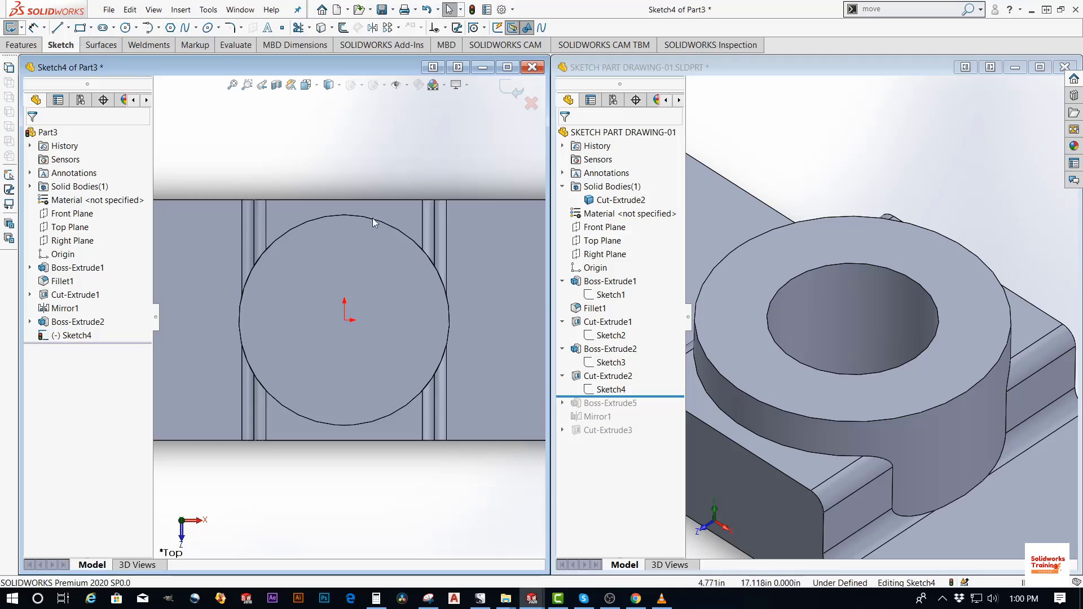
pyautogui.click(342, 28)
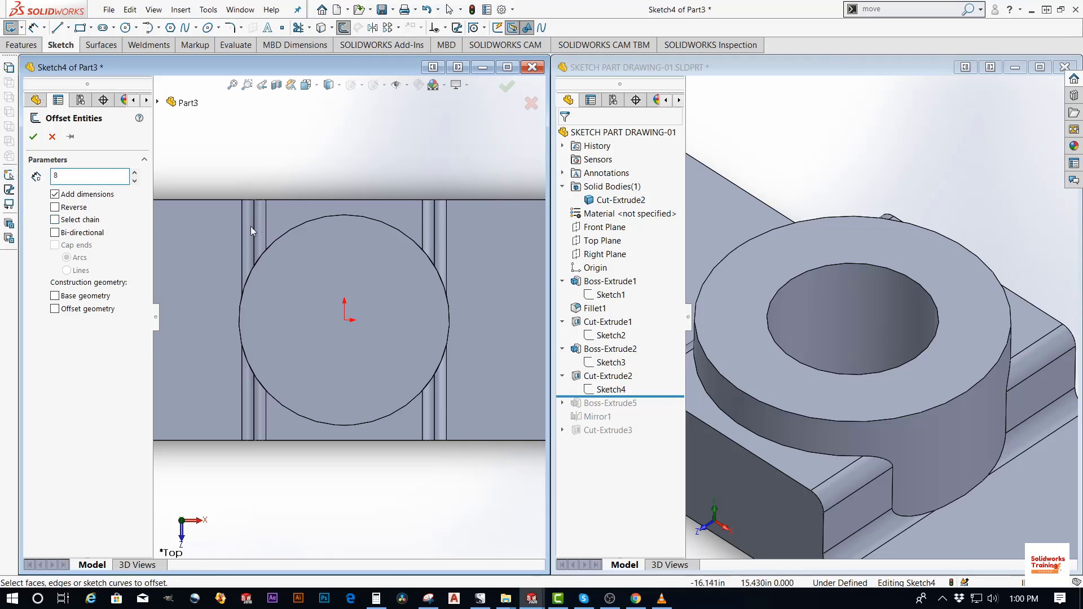
pyautogui.moveTo(252, 232); pyautogui.dragTo(312, 204, button='middle')
pyautogui.click(312, 204)
pyautogui.click(310, 199)
pyautogui.moveTo(395, 302); pyautogui.dragTo(383, 273, button='middle')
pyautogui.scroll(5, 411, 268)
pyautogui.scroll(-3, 338, 344)
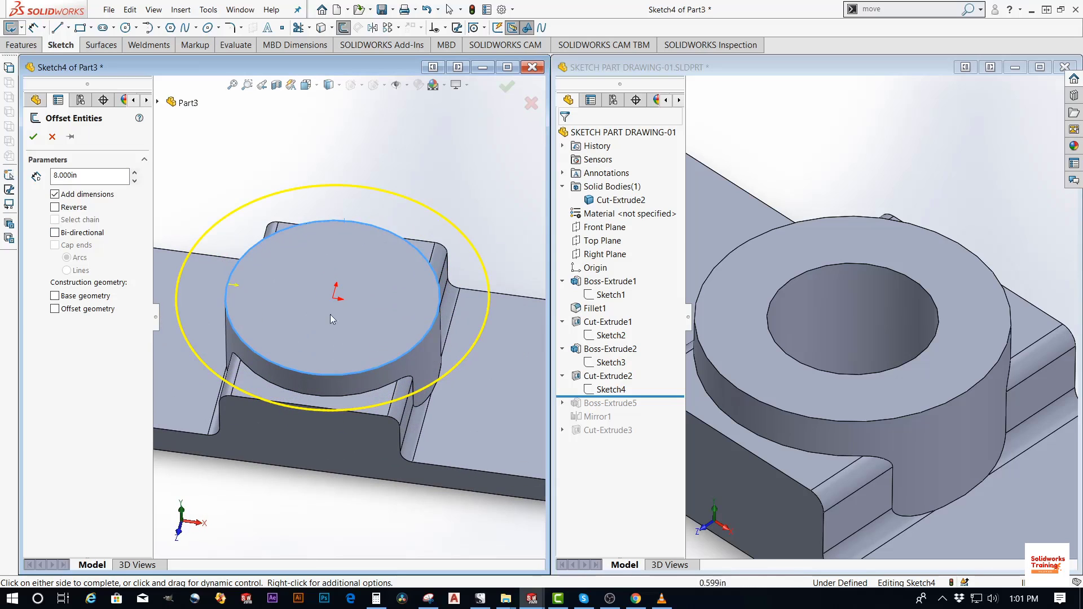
pyautogui.click(74, 209)
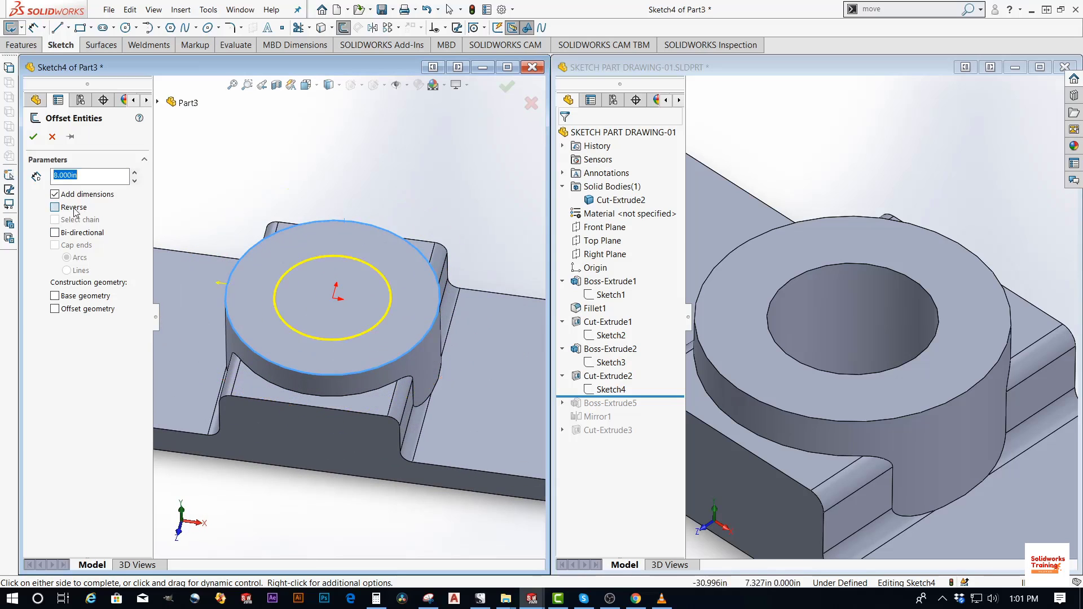
pyautogui.click(33, 137)
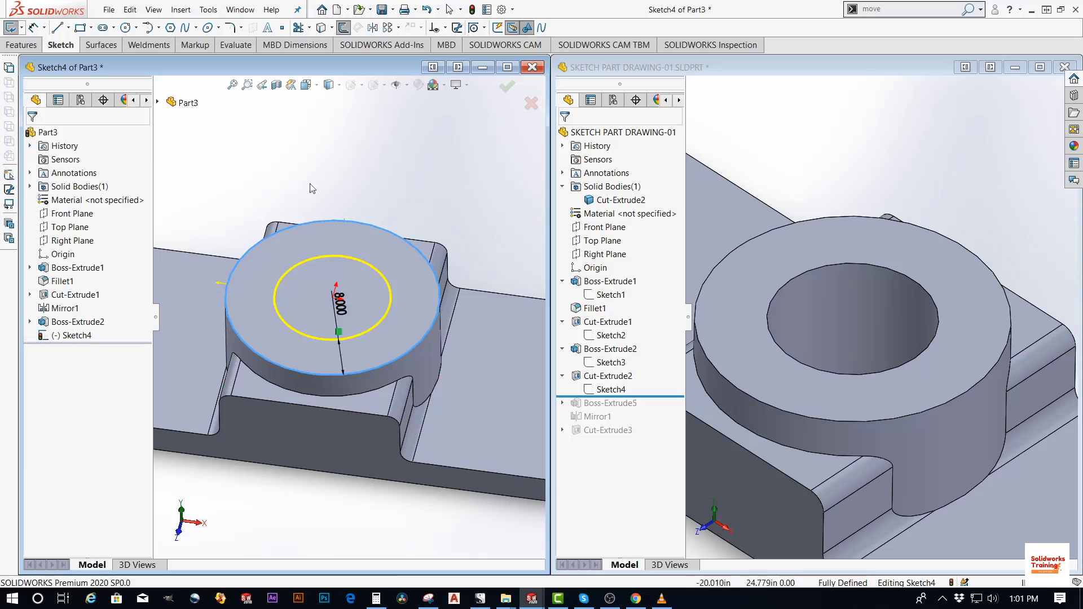
# Cut-extrude the inner circle Through All to bore the hole in the boss
pyautogui.moveTo(395, 333); pyautogui.dragTo(363, 342, button='middle')
pyautogui.scroll(-3, 350, 322)
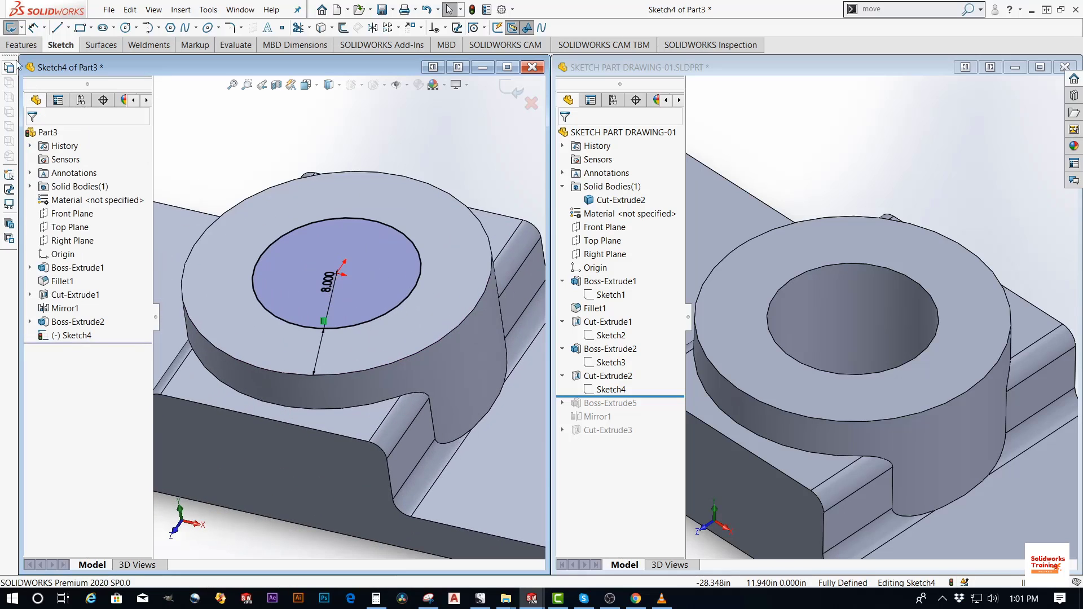
pyautogui.click(22, 45)
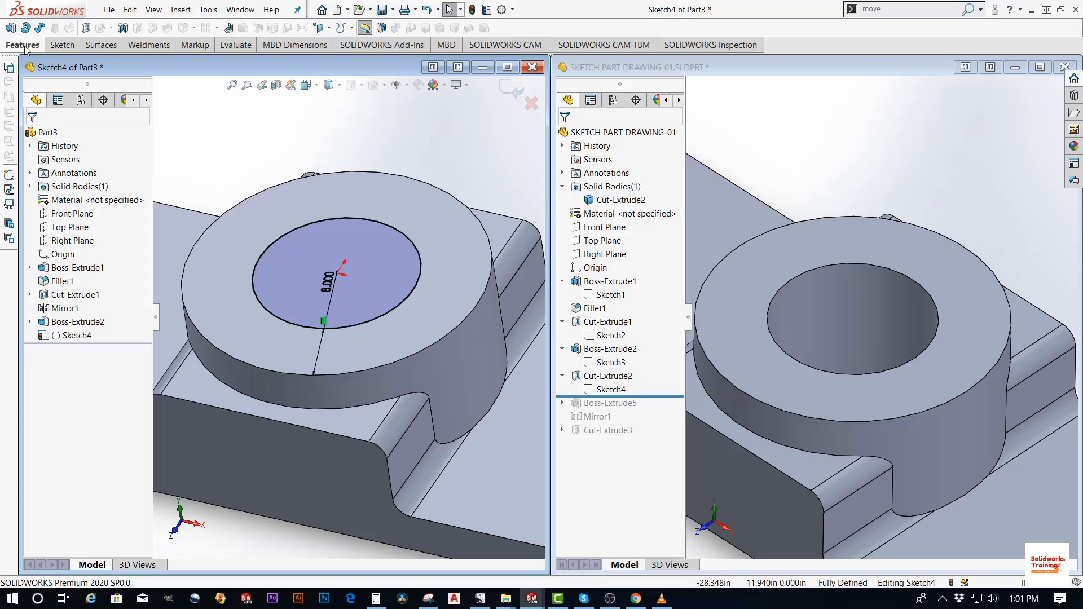
pyautogui.click(86, 28)
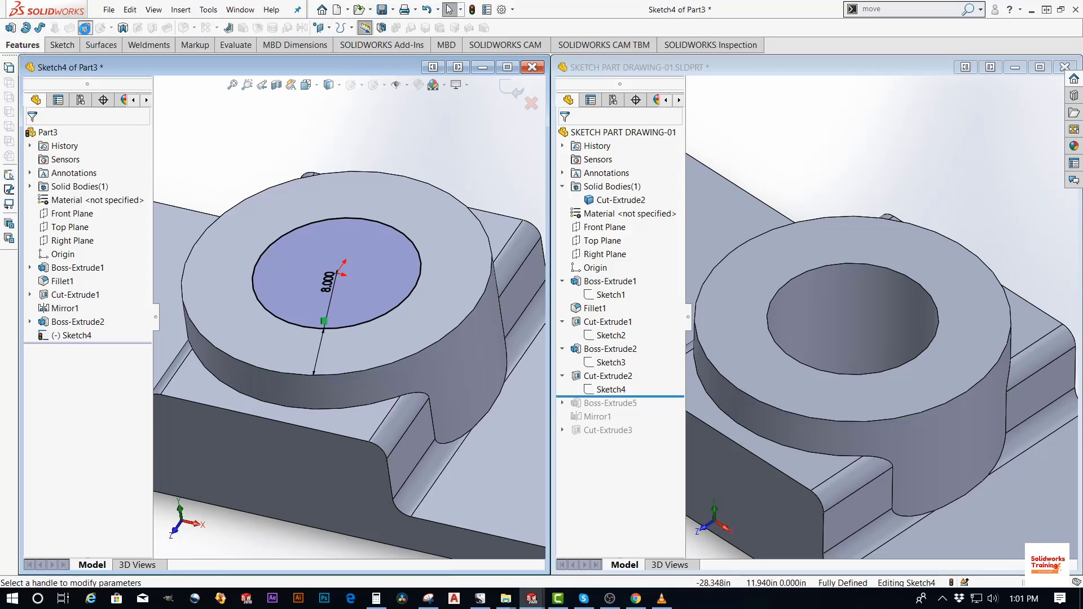
pyautogui.click(83, 213)
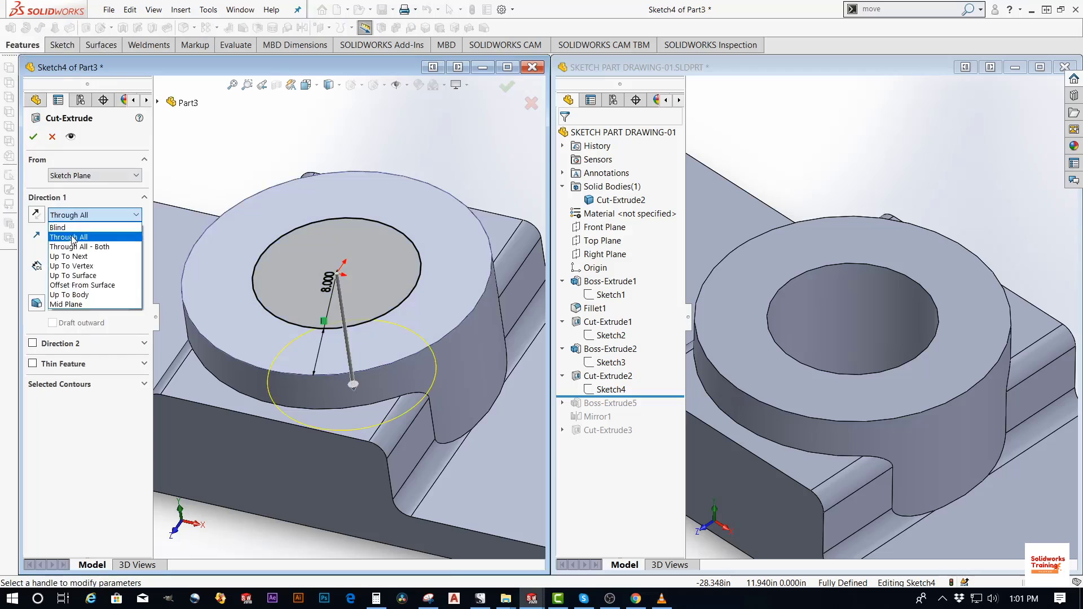
pyautogui.click(70, 234)
pyautogui.click(35, 137)
pyautogui.click(374, 149)
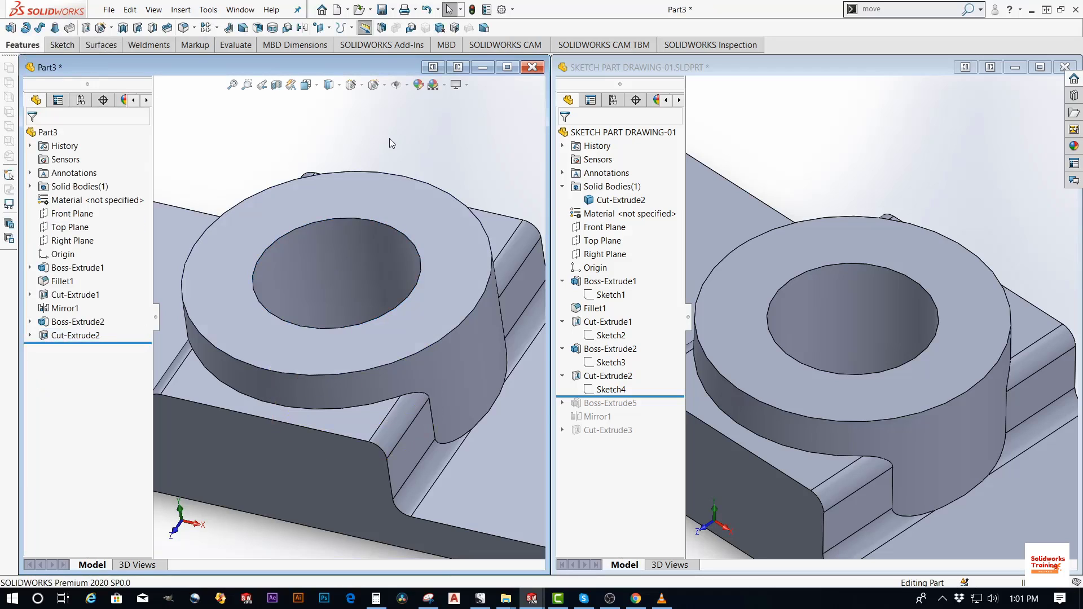
# Roll the reference part forward to include Boss-Extrude5 and inspect its triangular rib beside the boss
pyautogui.scroll(5, 367, 245)
pyautogui.moveTo(365, 247); pyautogui.dragTo(366, 227, button='middle')
pyautogui.scroll(-2, 366, 227)
pyautogui.moveTo(663, 393); pyautogui.dragTo(663, 422)
pyautogui.scroll(5, 813, 389)
pyautogui.scroll(2, 813, 389)
pyautogui.scroll(-4, 907, 350)
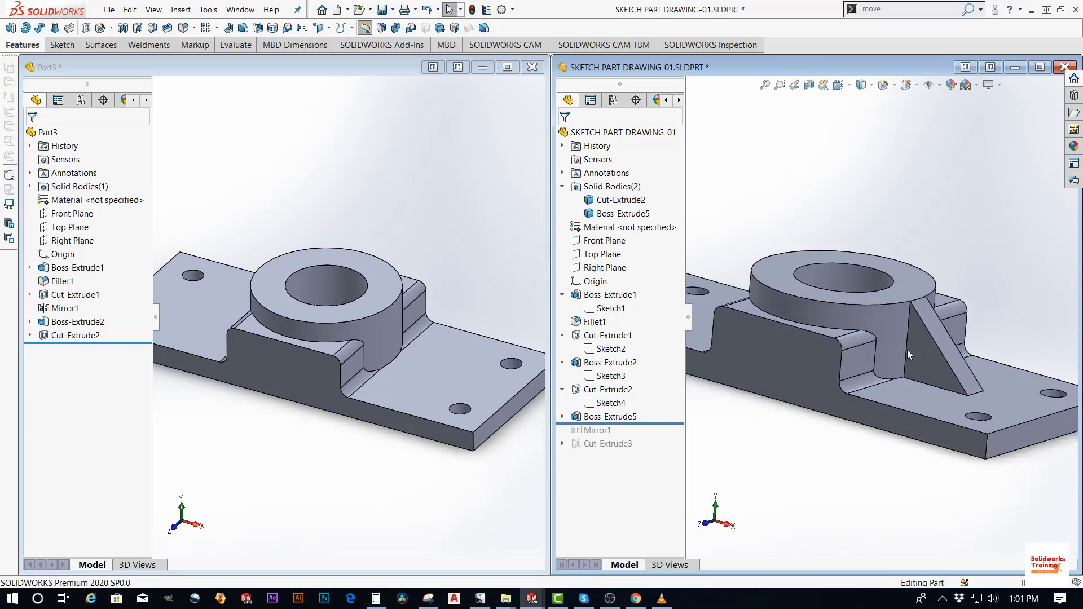
pyautogui.click(909, 351)
pyautogui.press('Escape')
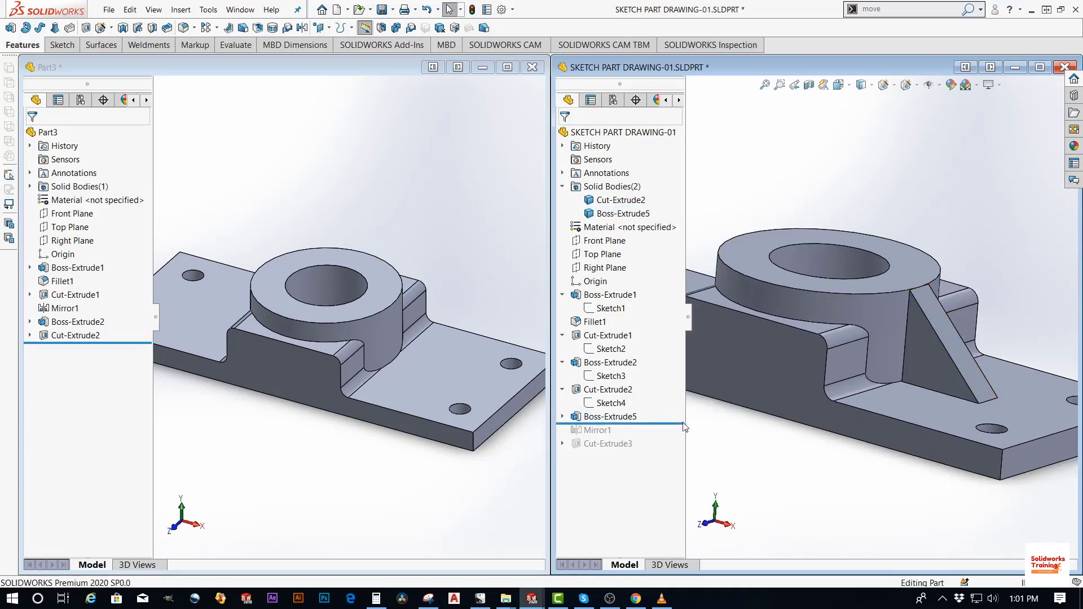
# Check which sketch plane the rib's Sketch6 uses in the reference part, leaving it unchanged
pyautogui.click(562, 416)
pyautogui.click(615, 430)
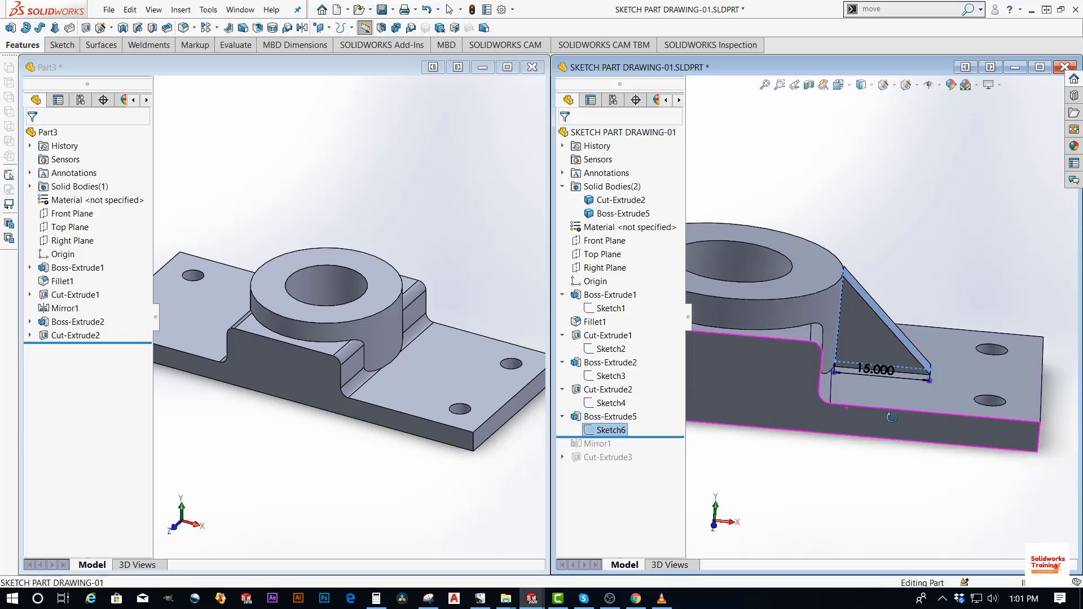
pyautogui.rightClick(620, 431)
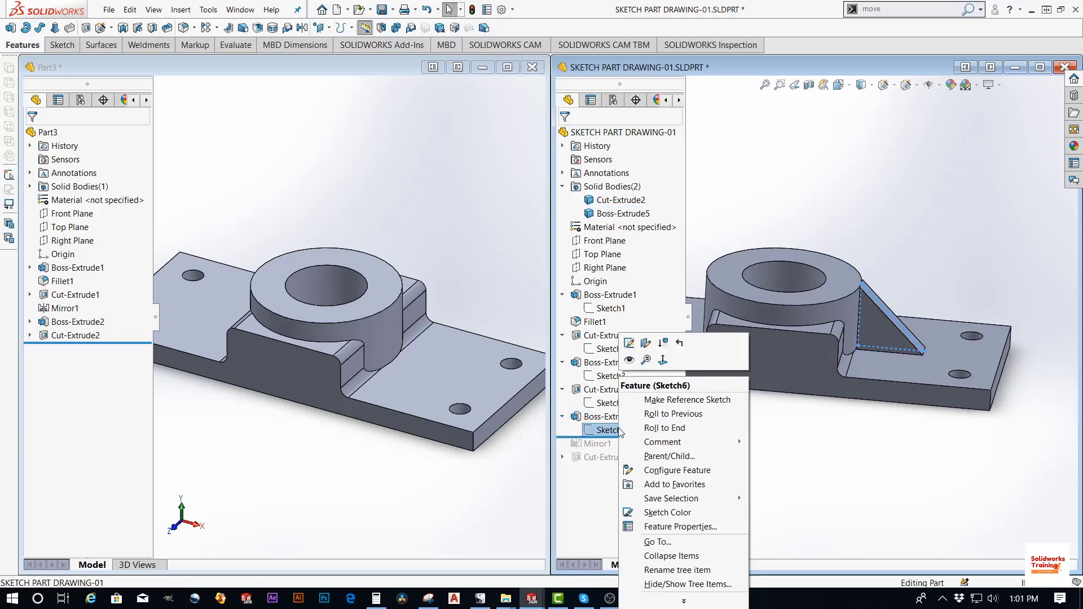
pyautogui.click(646, 343)
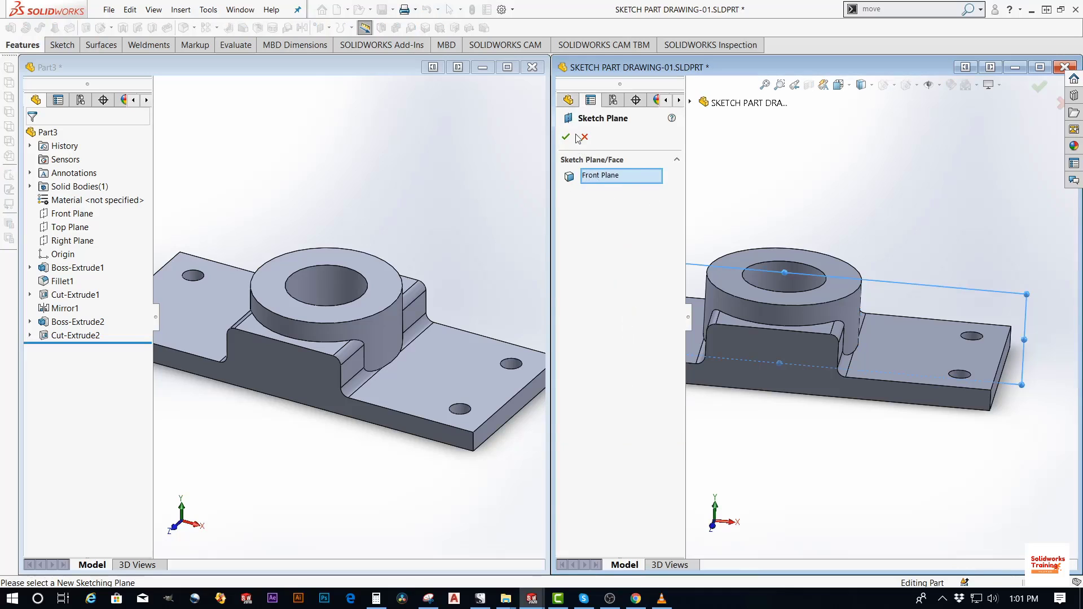
pyautogui.click(584, 137)
# Start a new sketch on the Front Plane of Part3 and show it in the front view
pyautogui.click(460, 198)
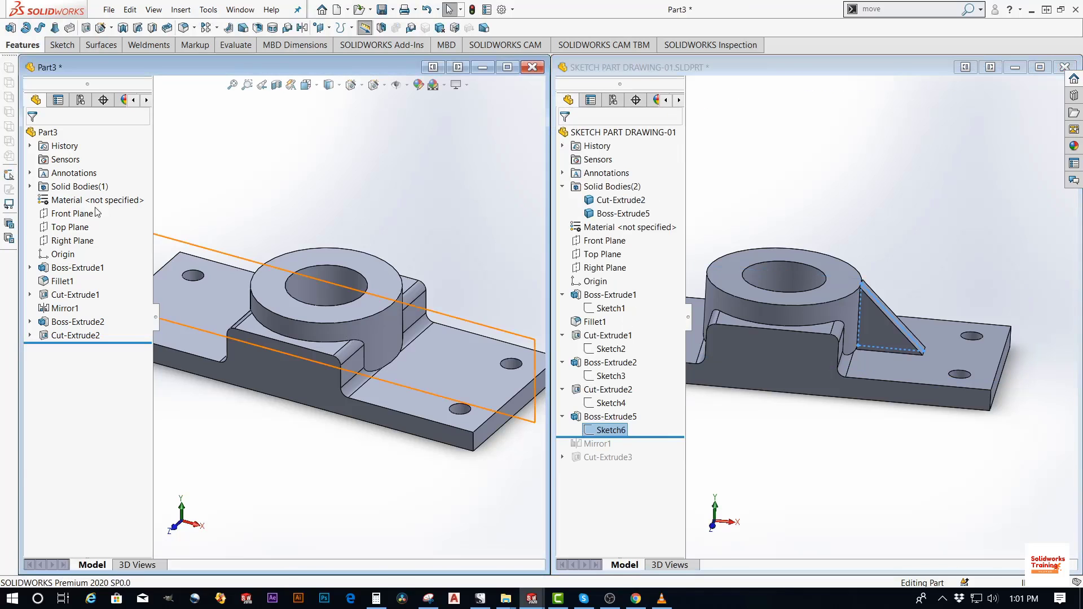
pyautogui.rightClick(72, 213)
pyautogui.click(102, 186)
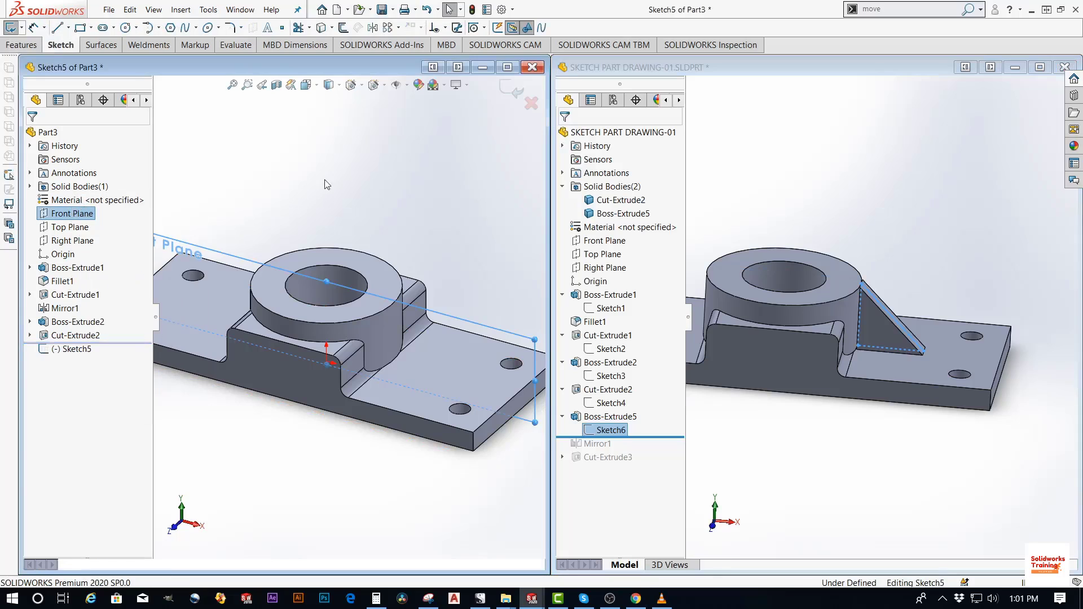
pyautogui.click(305, 85)
pyautogui.click(322, 133)
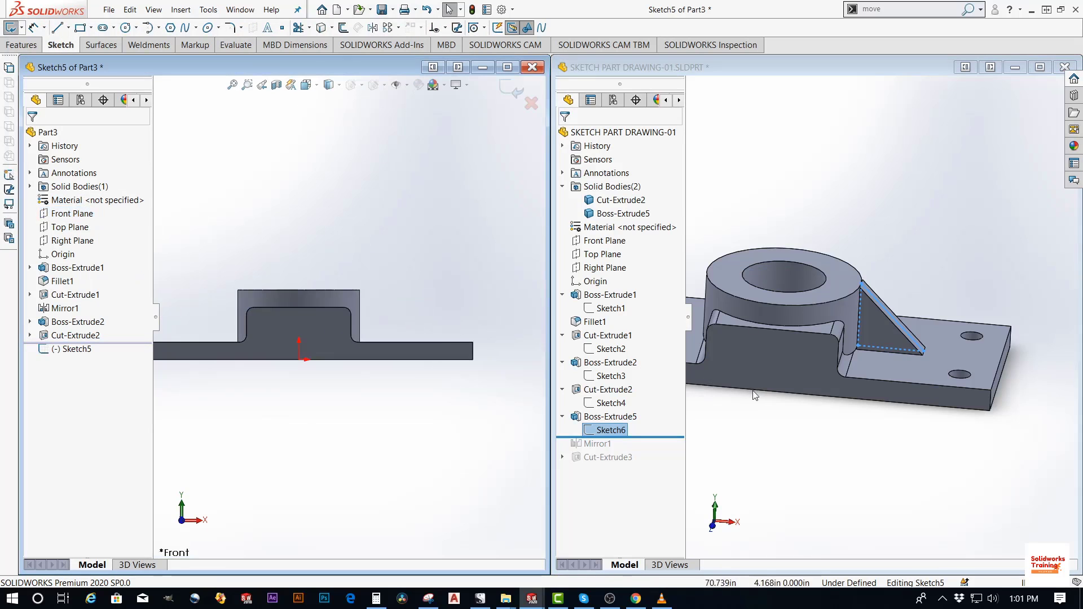
# Open the rib's Sketch6 in the reference part and view it normal to the sketch plane
pyautogui.rightClick(609, 430)
pyautogui.click(621, 343)
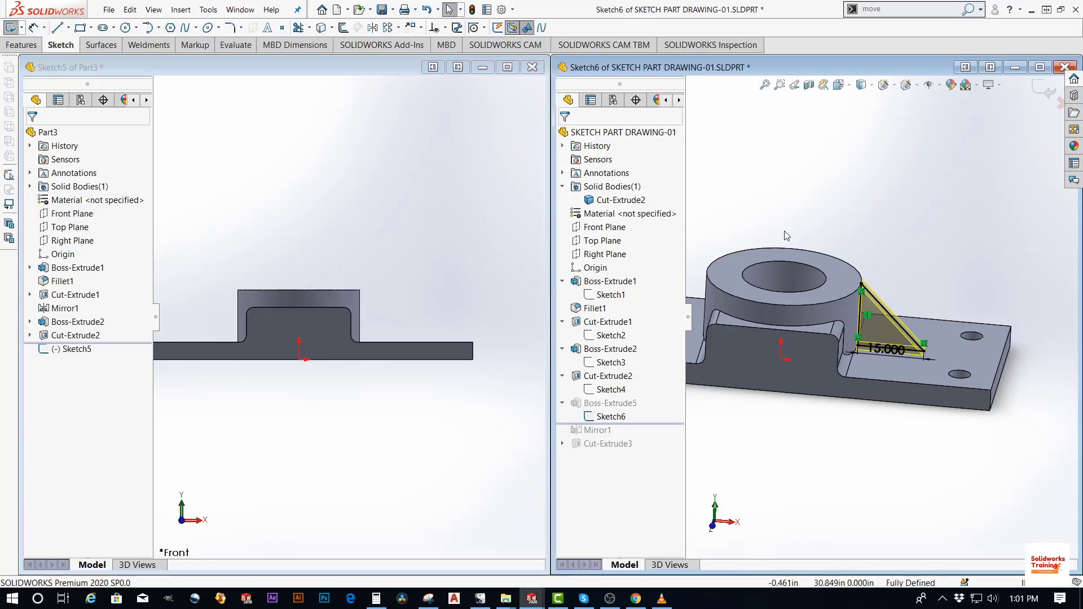
pyautogui.click(844, 88)
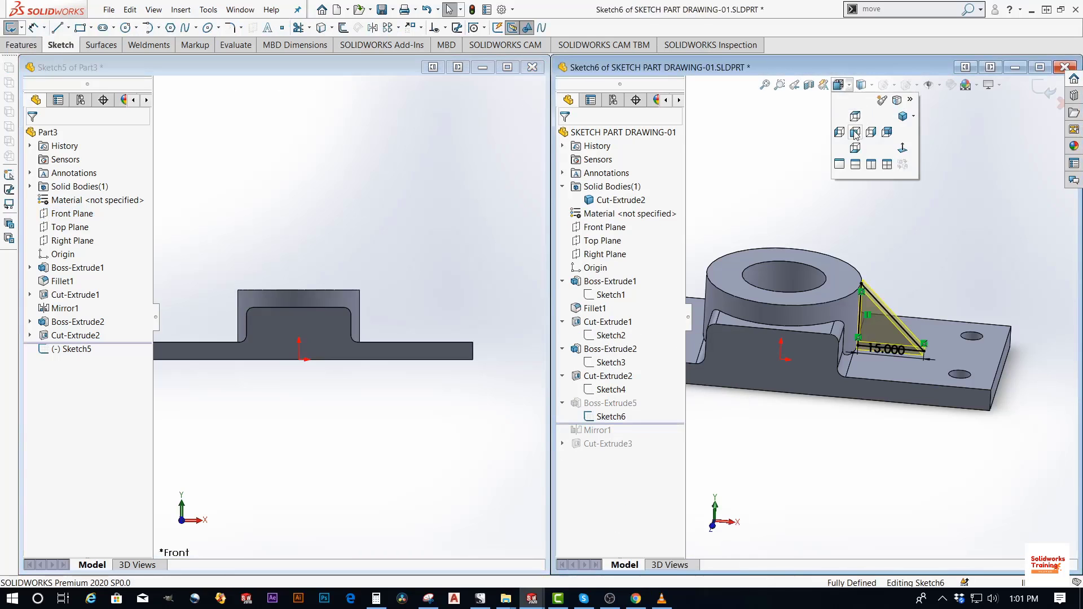
pyautogui.click(902, 148)
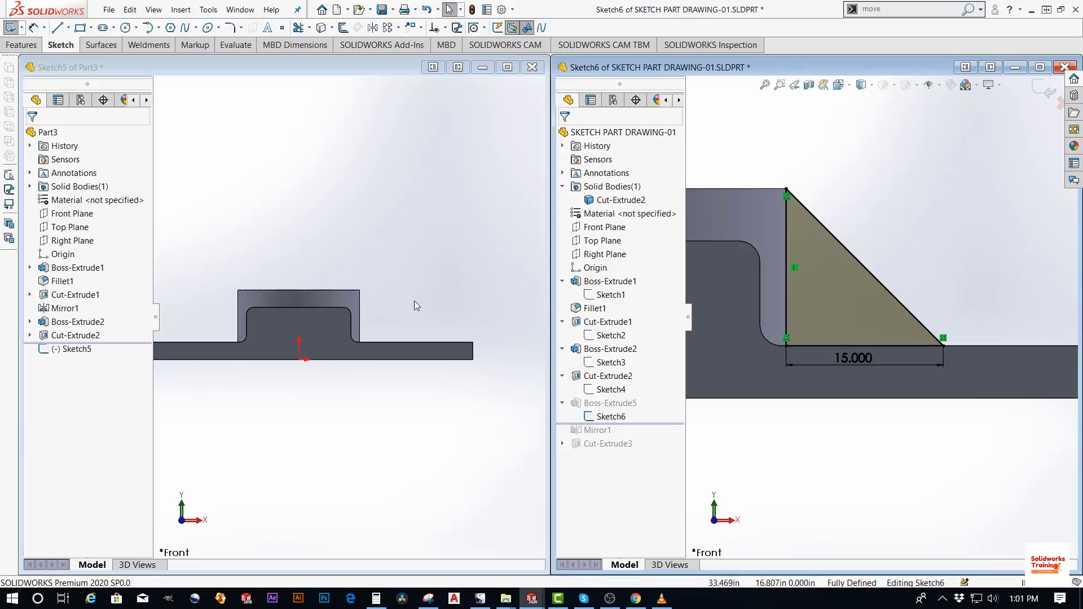
# In Part3, sketch a sloping line about 20.3 in long from the boss's upper outer corner to the base plate's top edge
pyautogui.click(389, 314)
pyautogui.scroll(-3, 386, 309)
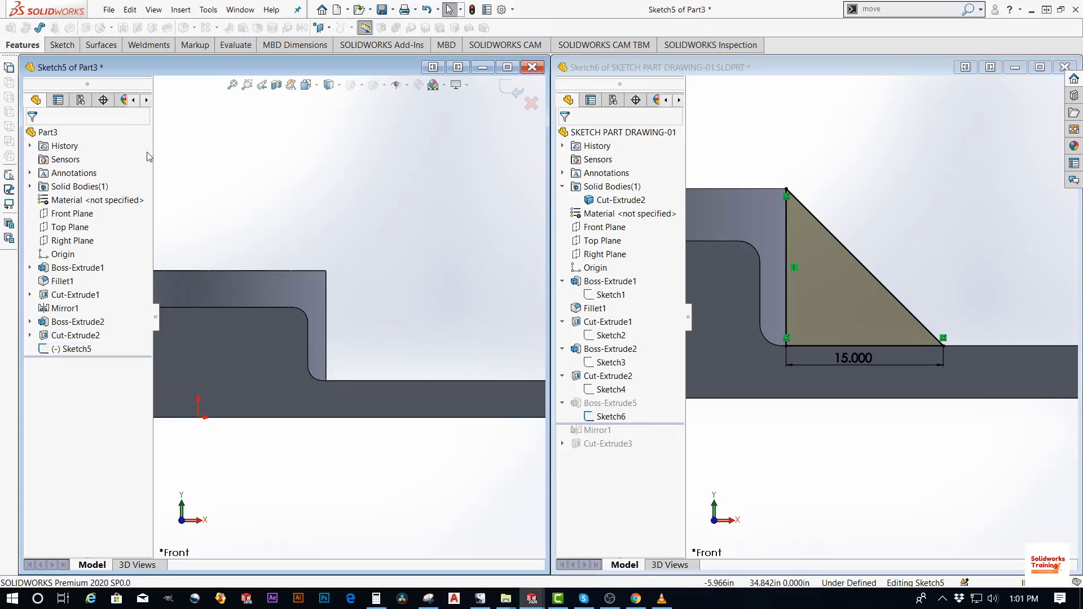
pyautogui.click(62, 44)
pyautogui.click(57, 27)
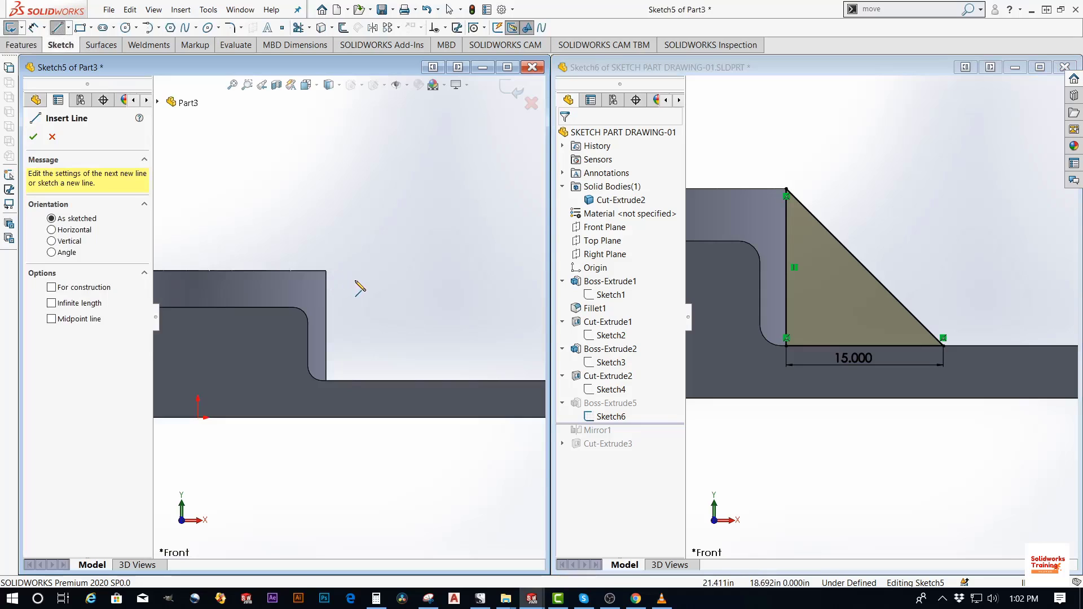
pyautogui.click(327, 271)
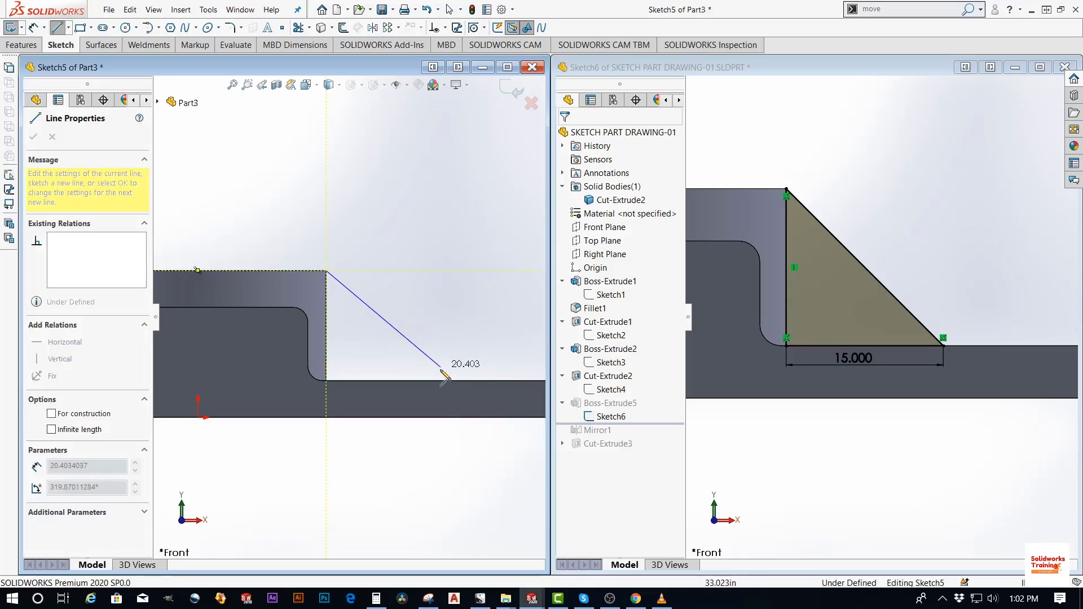
pyautogui.scroll(-3, 434, 378)
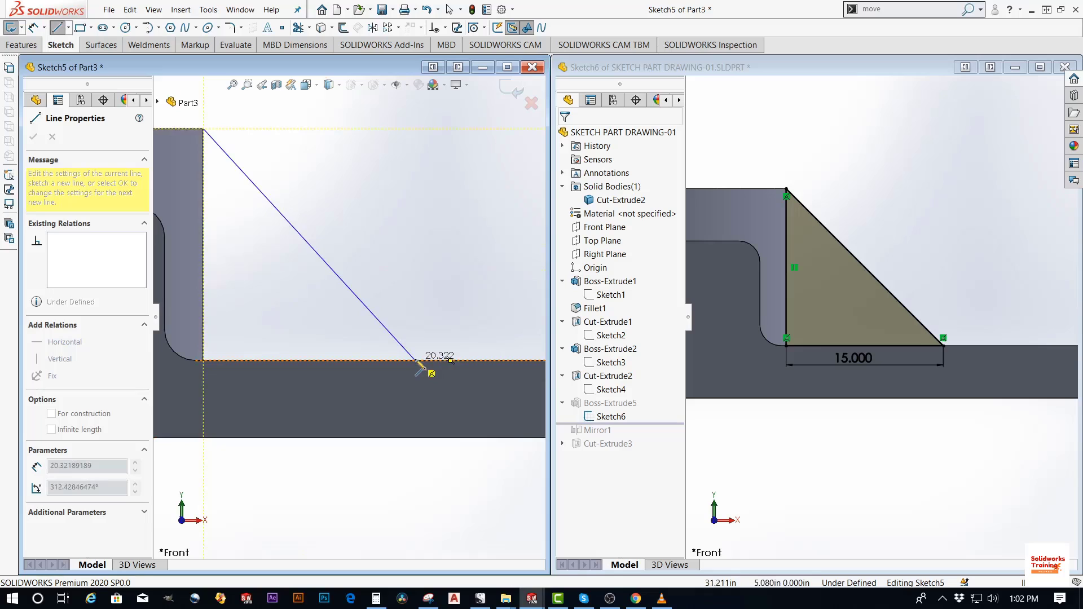
pyautogui.click(415, 360)
pyautogui.press('Escape')
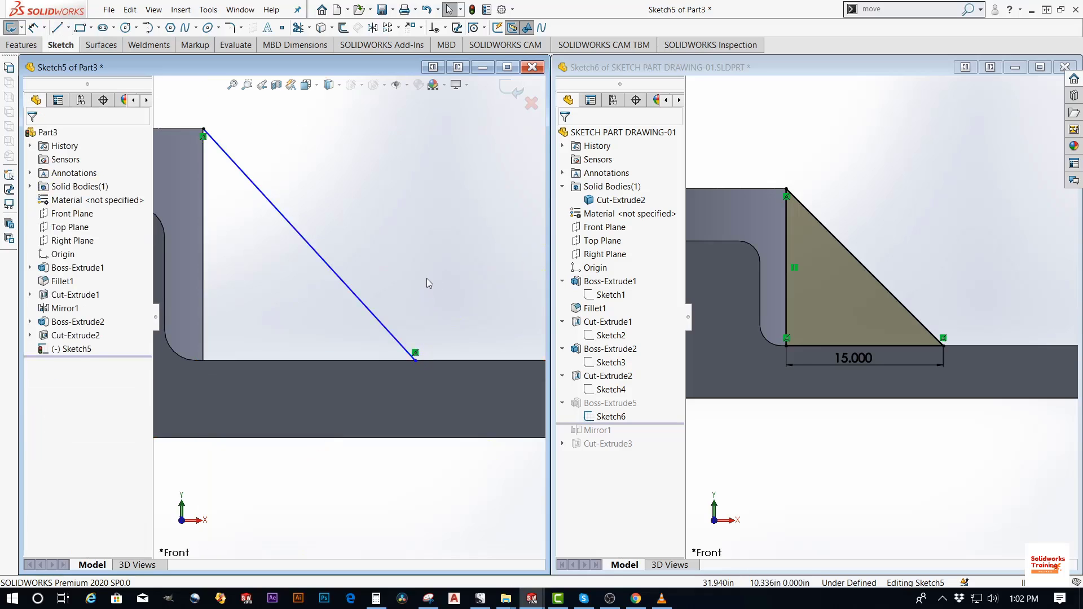
# Close the triangle with a base line about 13.7 in long and a near-vertical line about 15 in long up to the boss's upper corner
pyautogui.click(58, 28)
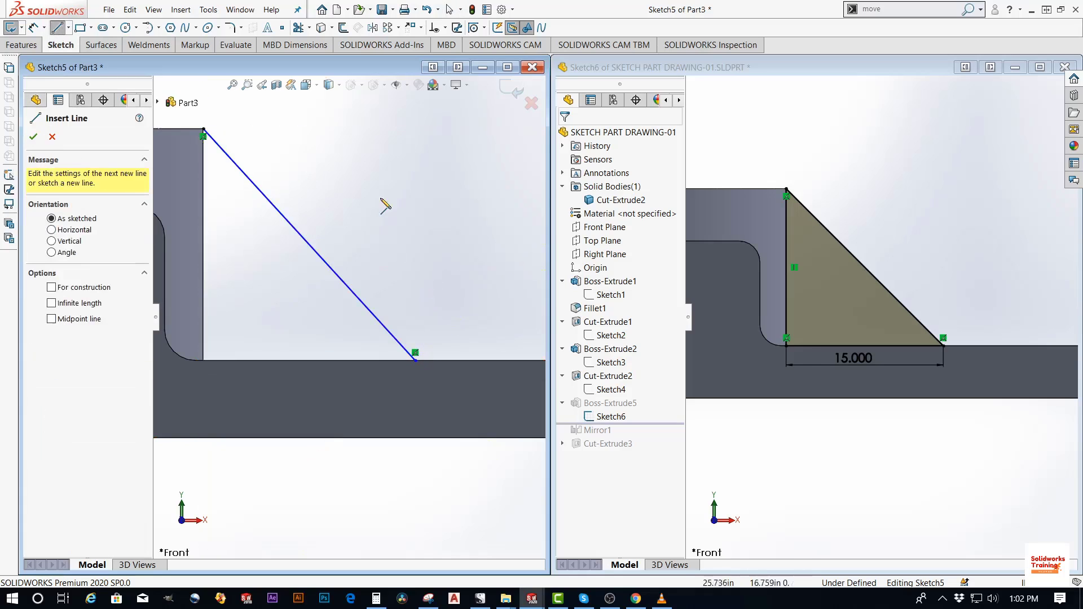
pyautogui.click(416, 361)
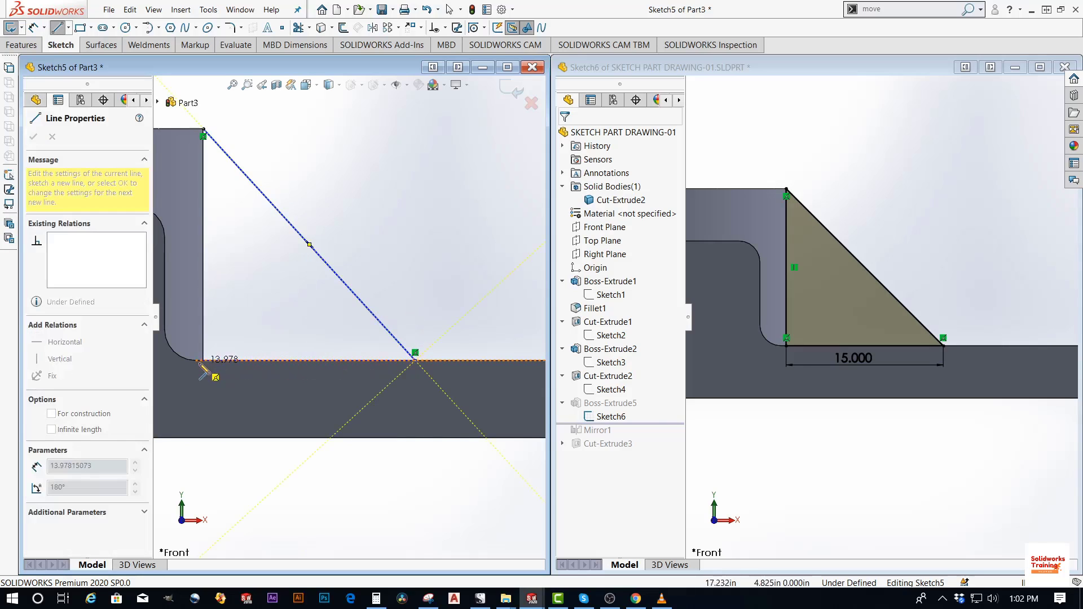
pyautogui.scroll(-2, 202, 365)
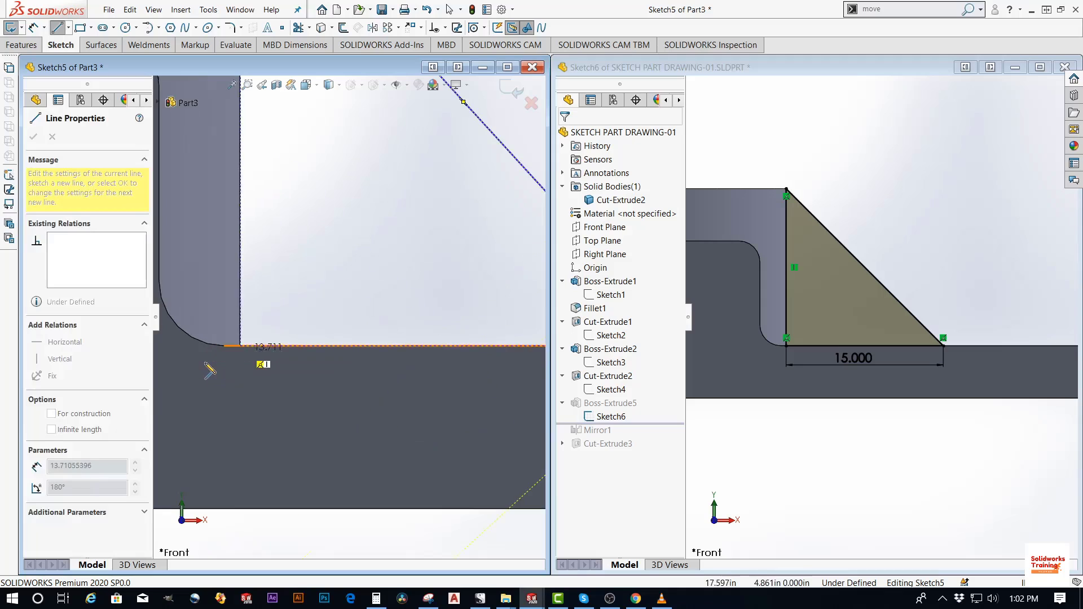
pyautogui.click(231, 345)
pyautogui.scroll(3, 338, 333)
pyautogui.scroll(-3, 309, 342)
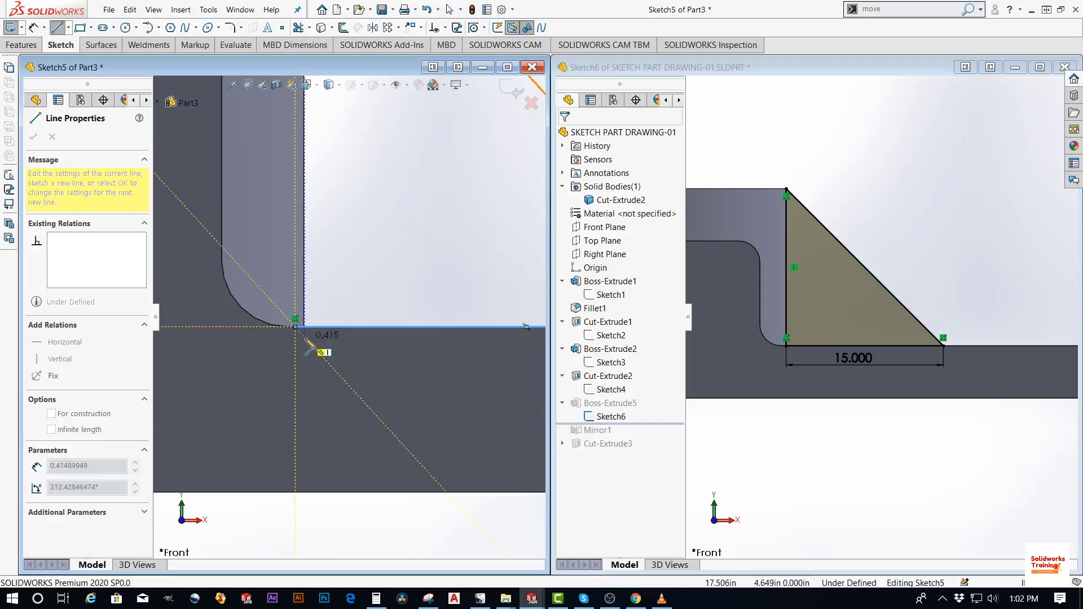
pyautogui.scroll(3, 333, 293)
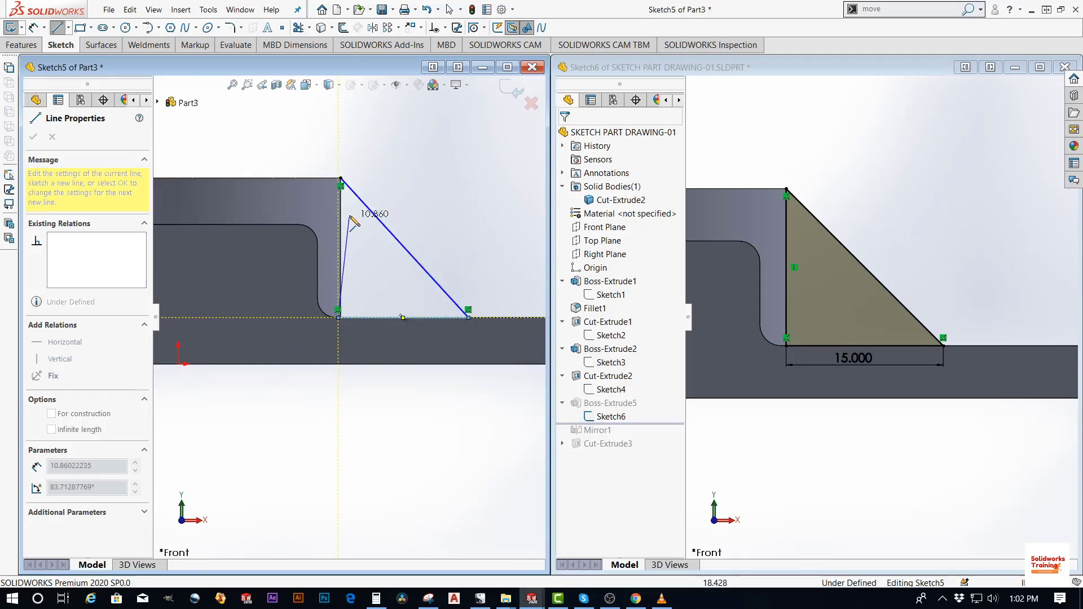
pyautogui.scroll(-3, 353, 221)
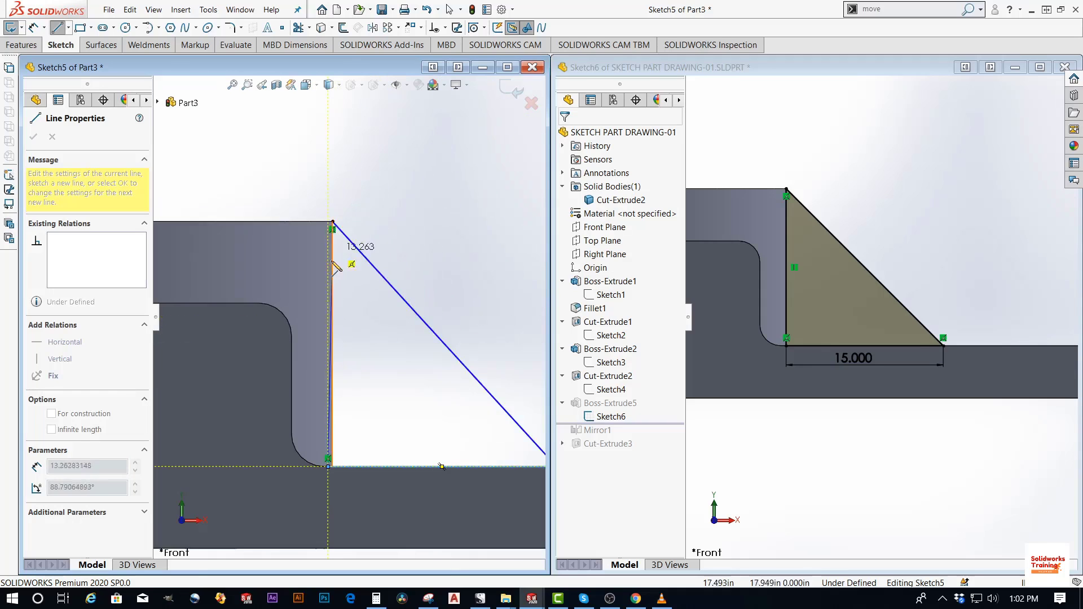
pyautogui.click(330, 217)
pyautogui.press('Escape')
# Add a Vertical relation to the slightly tilted line along the boss's outer side
pyautogui.scroll(1, 370, 373)
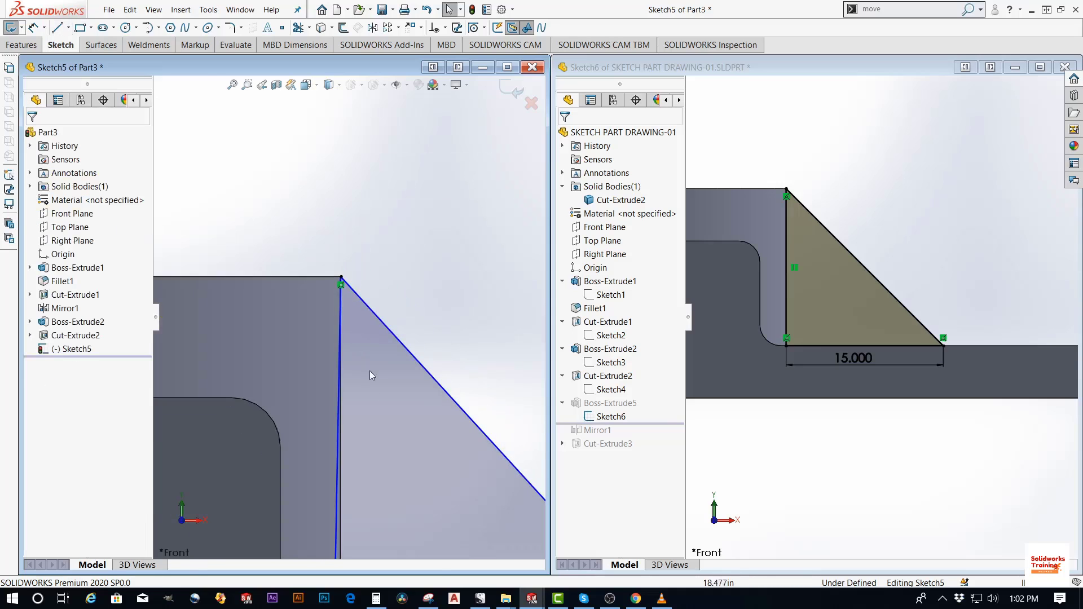
pyautogui.scroll(2, 368, 443)
pyautogui.scroll(-1, 338, 367)
pyautogui.click(318, 319)
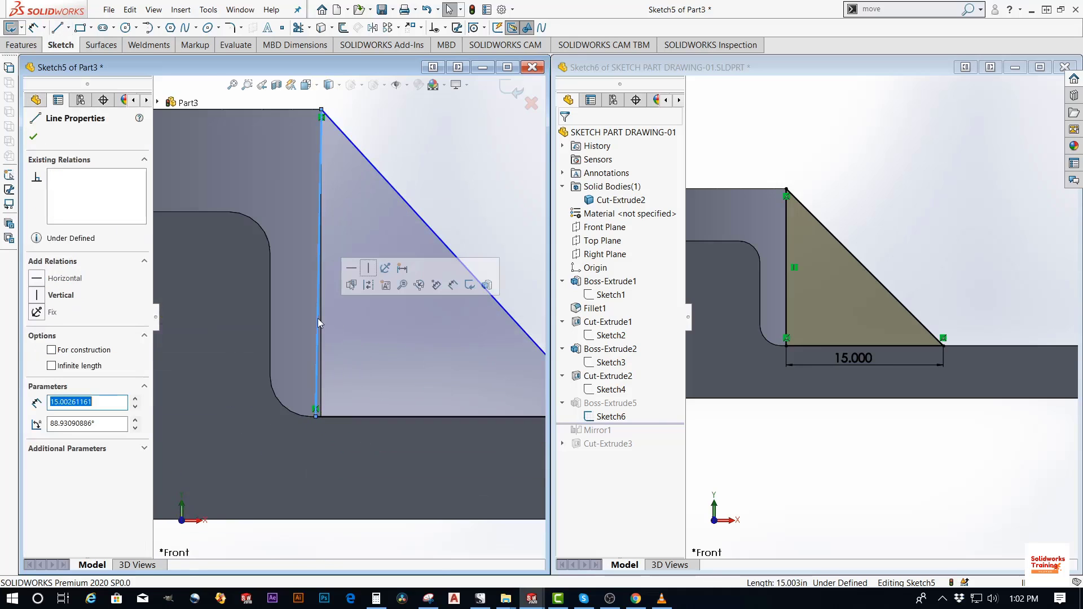
pyautogui.press('Escape')
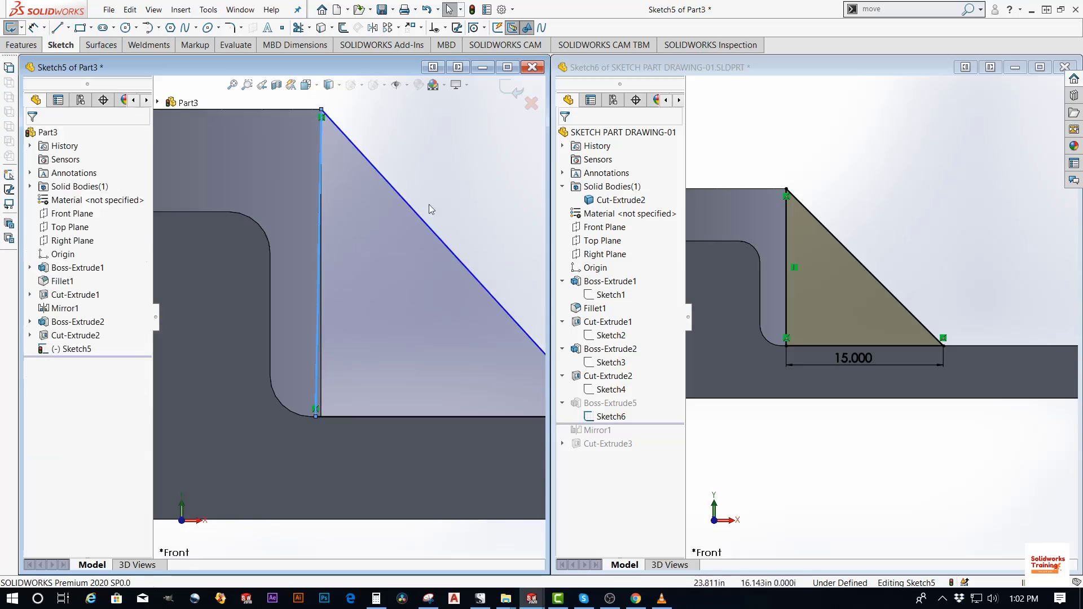
pyautogui.click(318, 275)
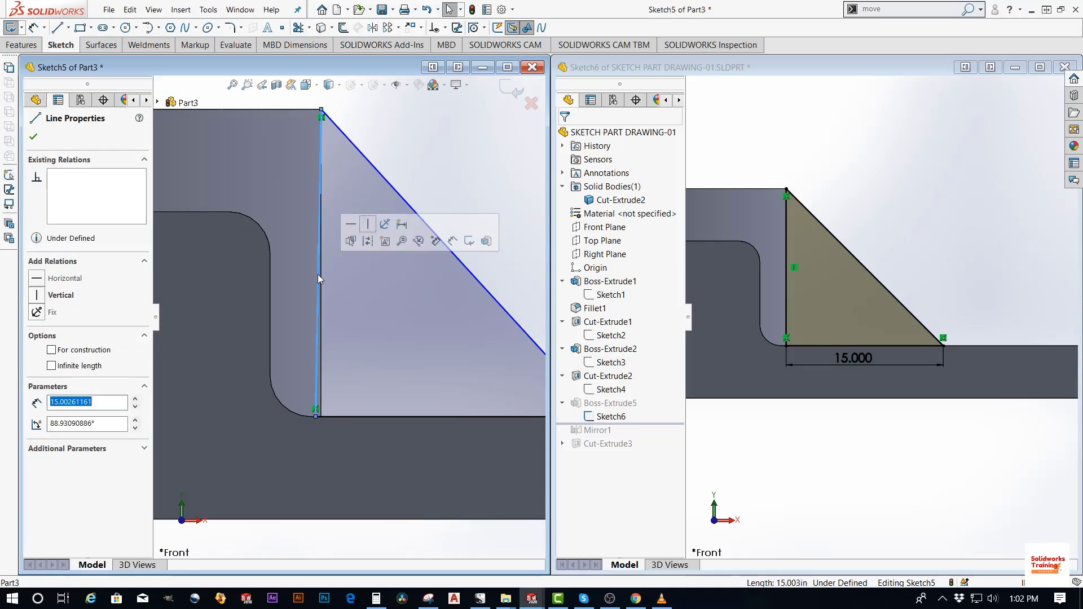
pyautogui.click(45, 300)
pyautogui.click(462, 229)
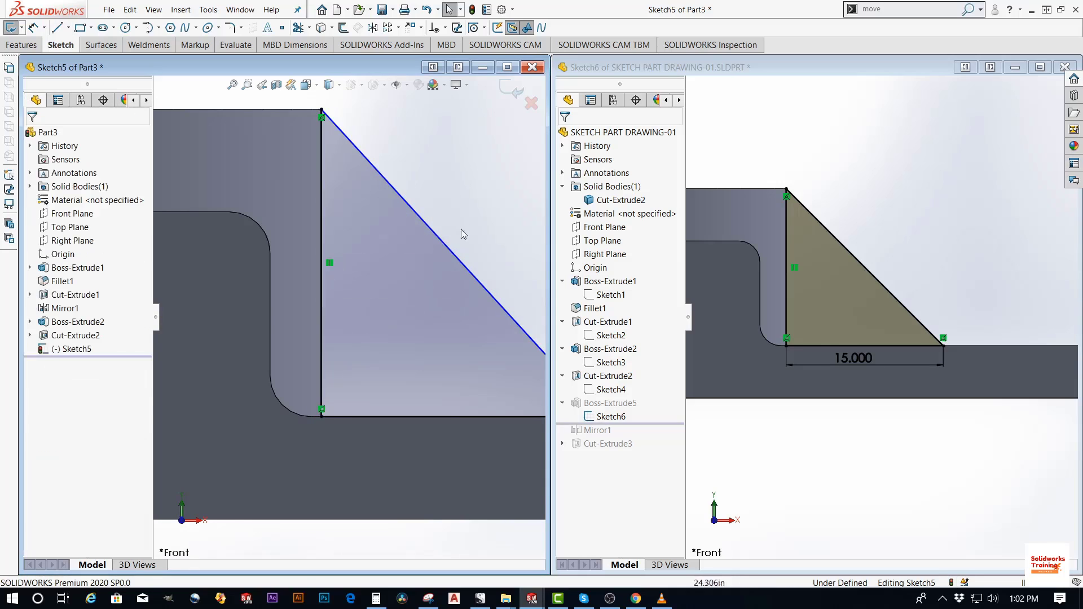
# Dimension the triangle's base from the vertical line to the sloping line's lower end and set it to 15 in
pyautogui.scroll(4, 420, 278)
pyautogui.scroll(-3, 344, 279)
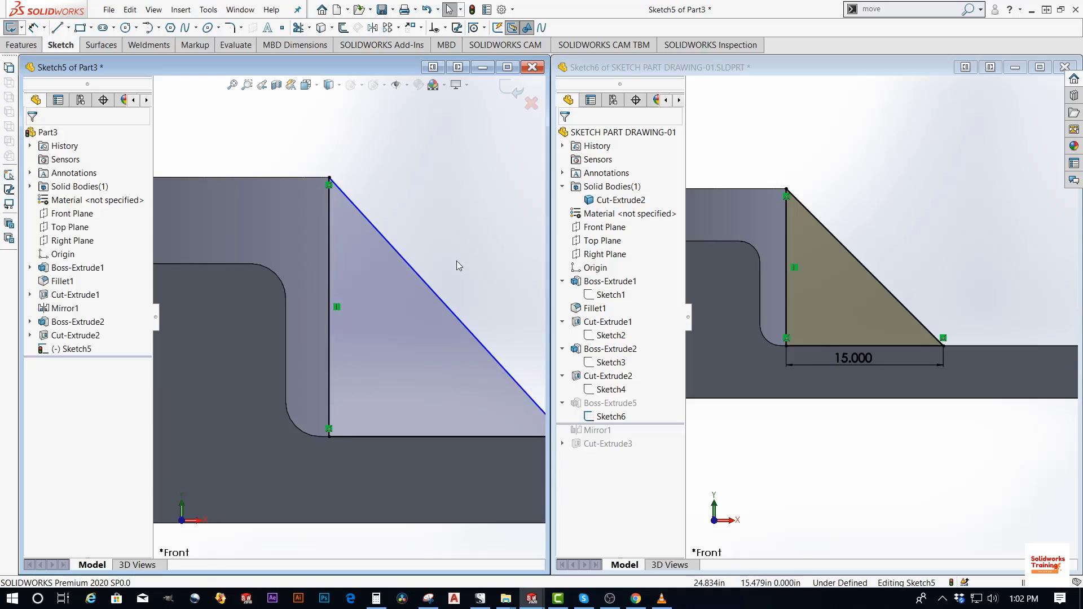
pyautogui.scroll(3, 455, 261)
pyautogui.scroll(-2, 507, 344)
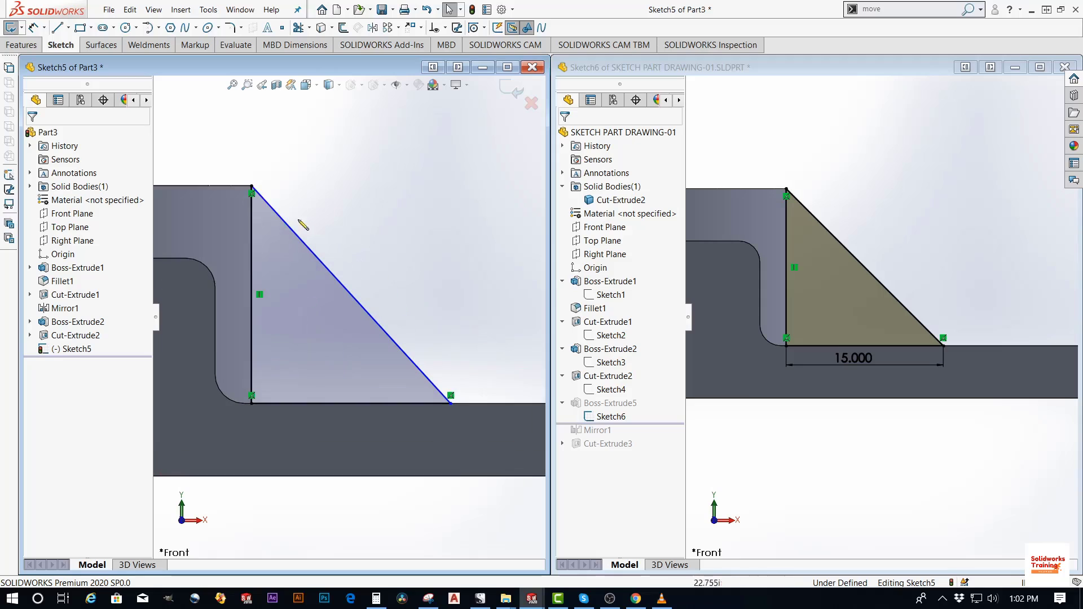
pyautogui.click(40, 29)
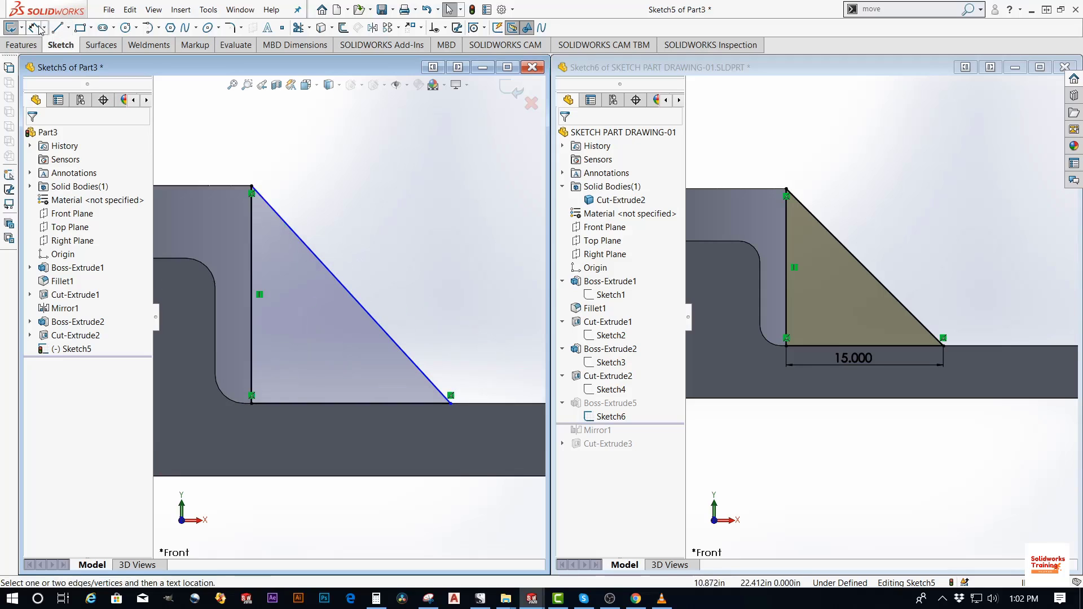
pyautogui.click(252, 388)
pyautogui.click(450, 403)
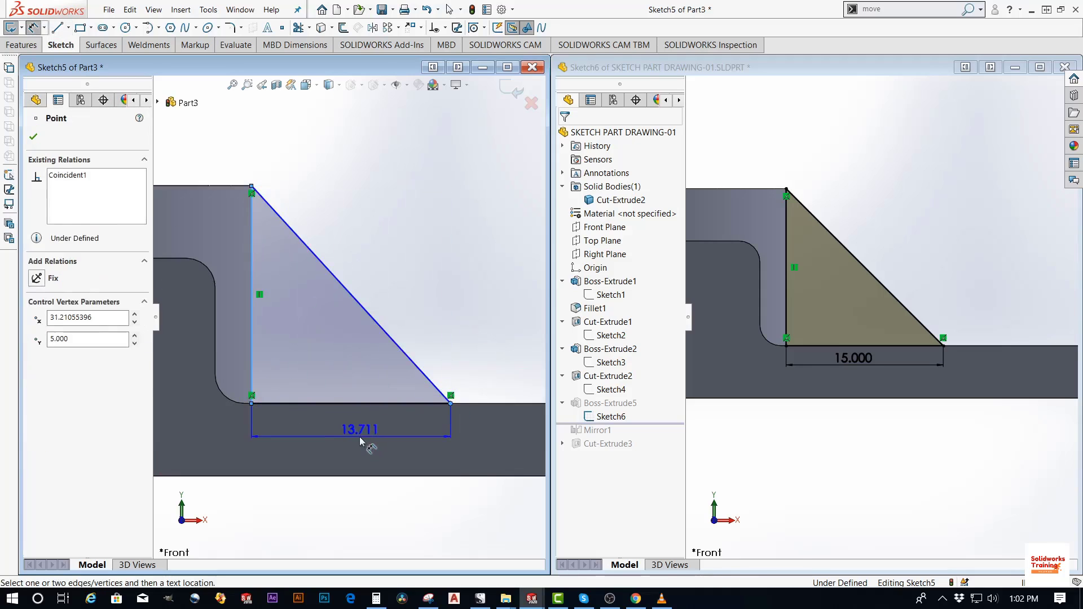
pyautogui.click(358, 434)
pyautogui.write('15')
pyautogui.press('Return')
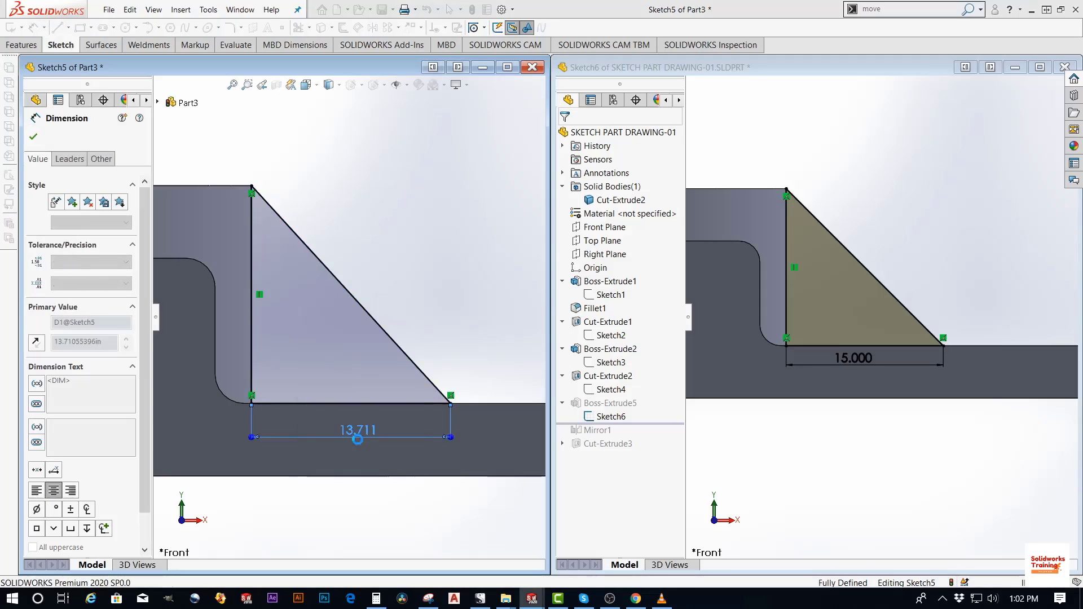
pyautogui.press('Escape')
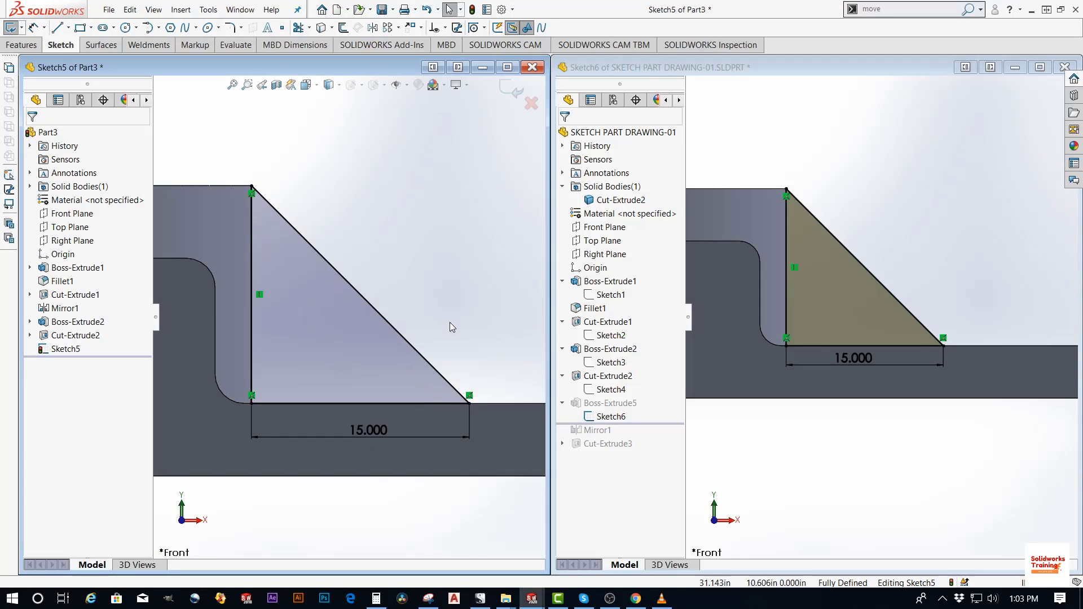
pyautogui.moveTo(449, 322); pyautogui.dragTo(150, 167, button='middle')
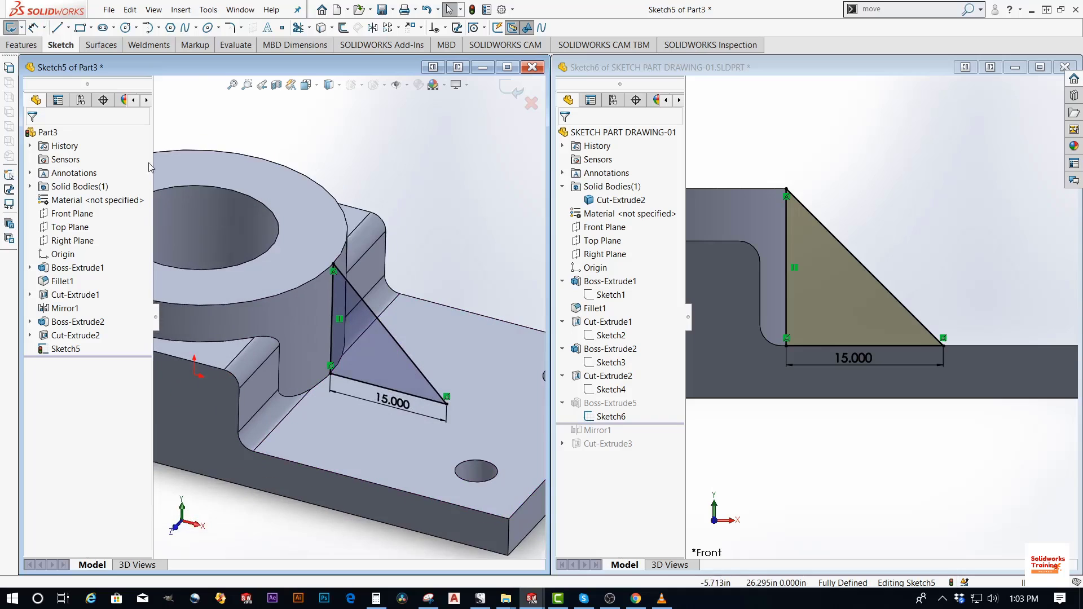
pyautogui.click(21, 47)
pyautogui.click(10, 28)
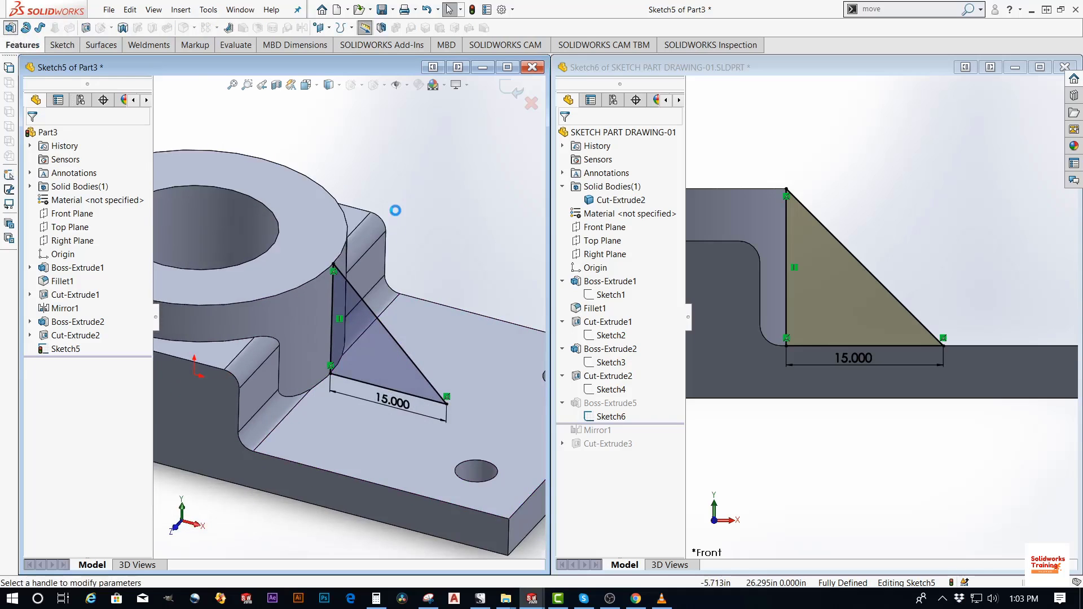
pyautogui.scroll(-3, 324, 401)
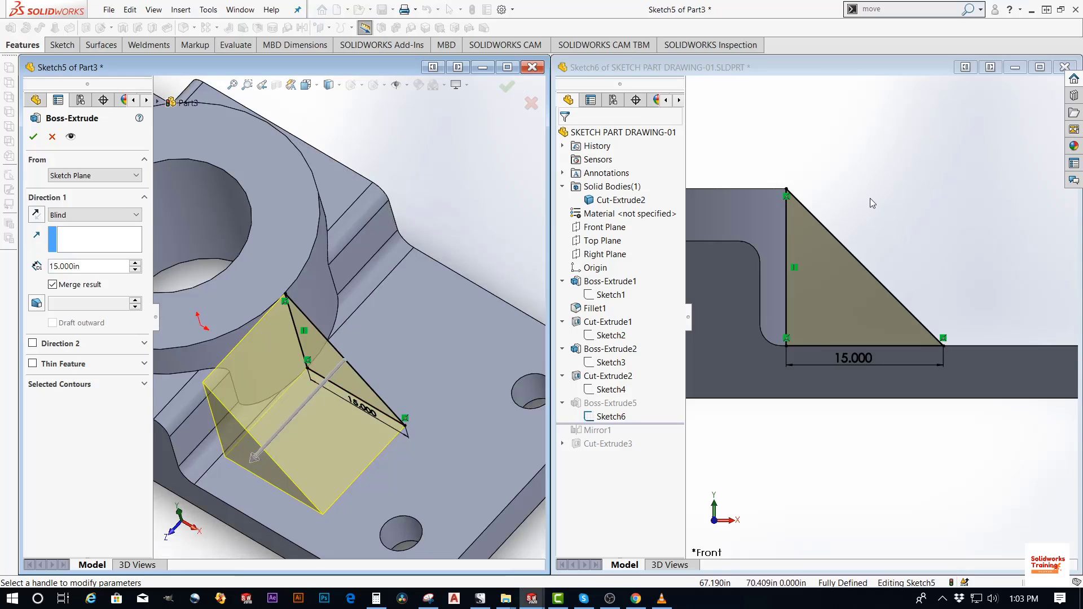
# In the reference part, exit the rib's sketch and check the extrusion thickness of the rib
pyautogui.click(888, 203)
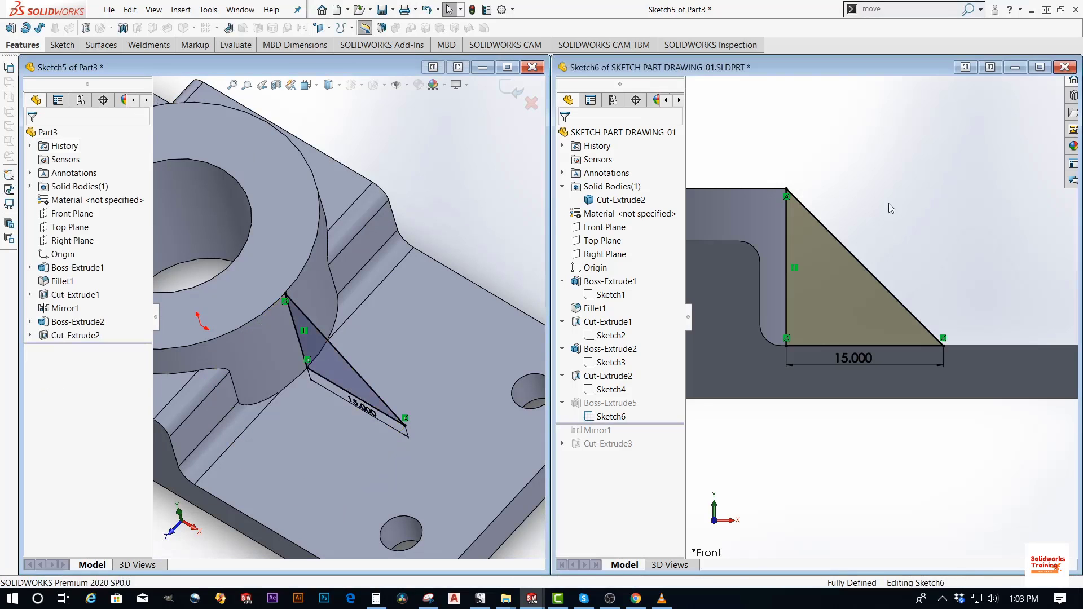
pyautogui.click(1043, 92)
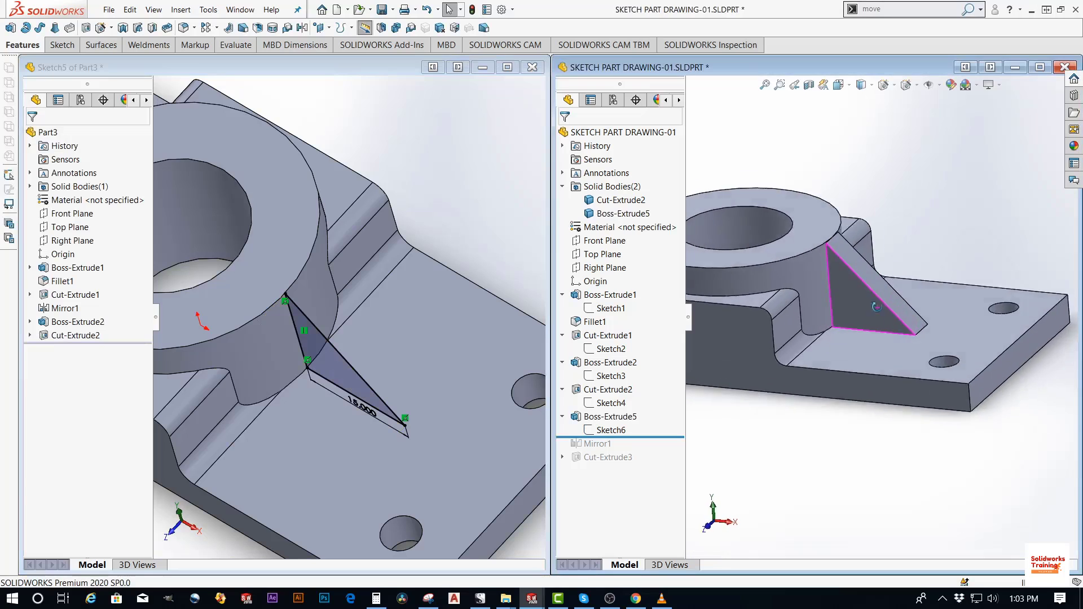
pyautogui.scroll(-6, 876, 306)
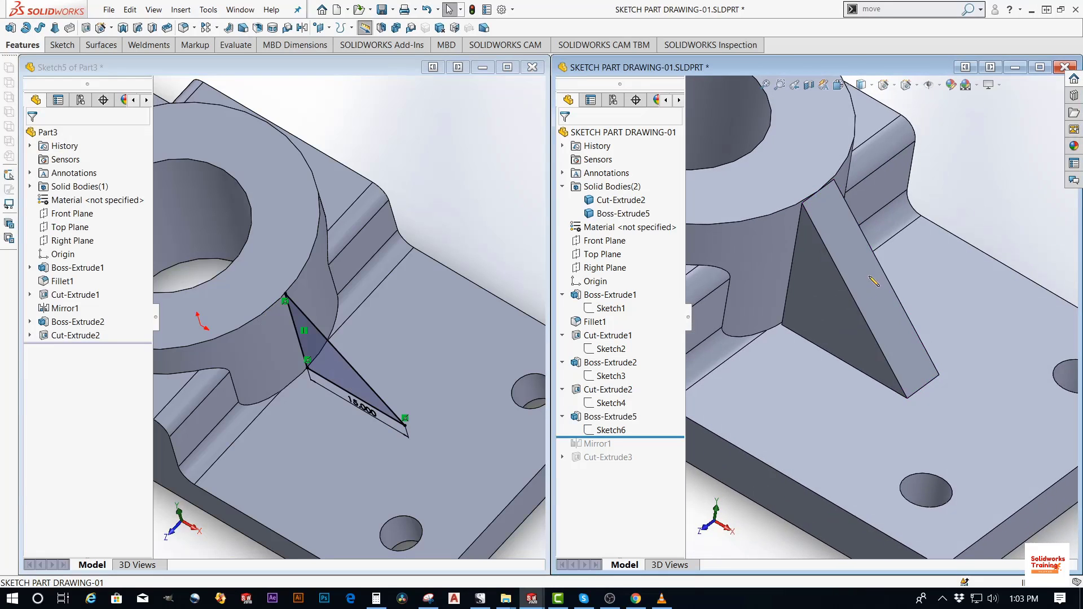
pyautogui.click(874, 281)
pyautogui.scroll(-3, 976, 441)
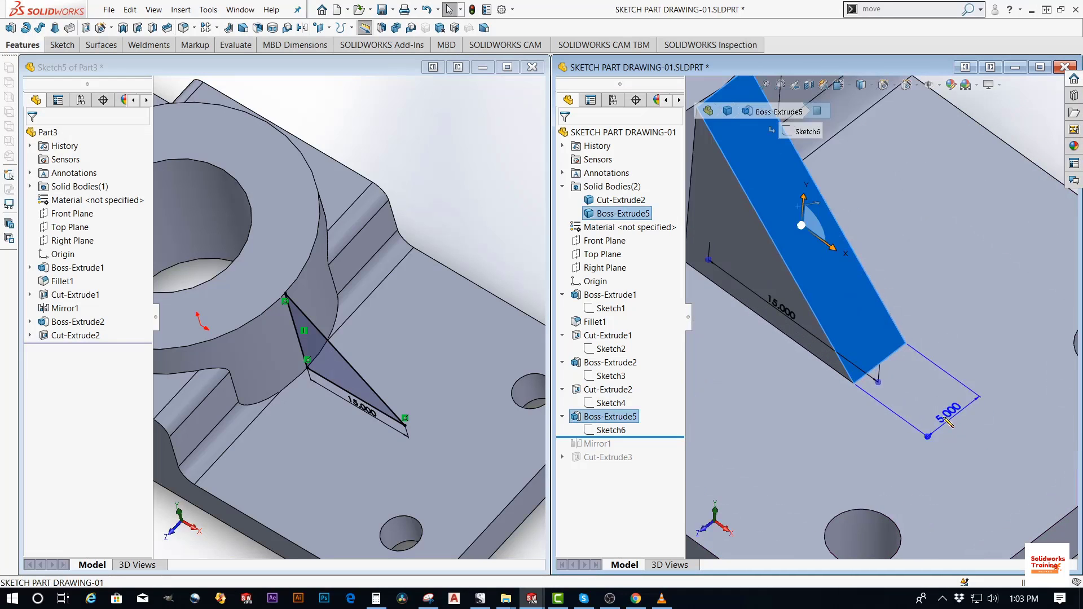
pyautogui.scroll(4, 863, 275)
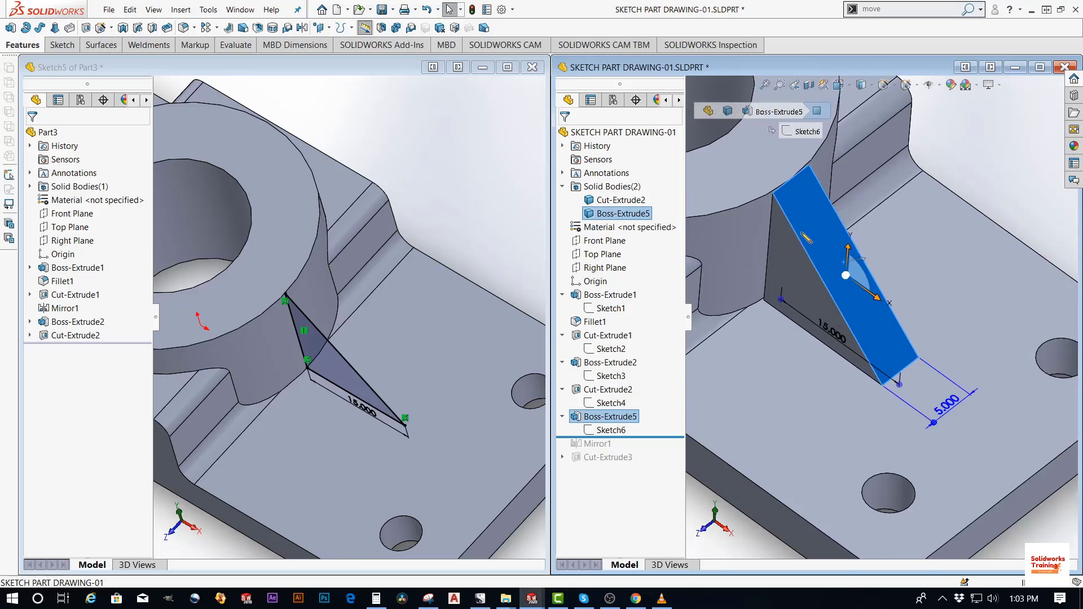
# In Part3, try to extrude the triangular rib sketch 5 in with the Mid Plane end condition, merged with the body
pyautogui.click(478, 238)
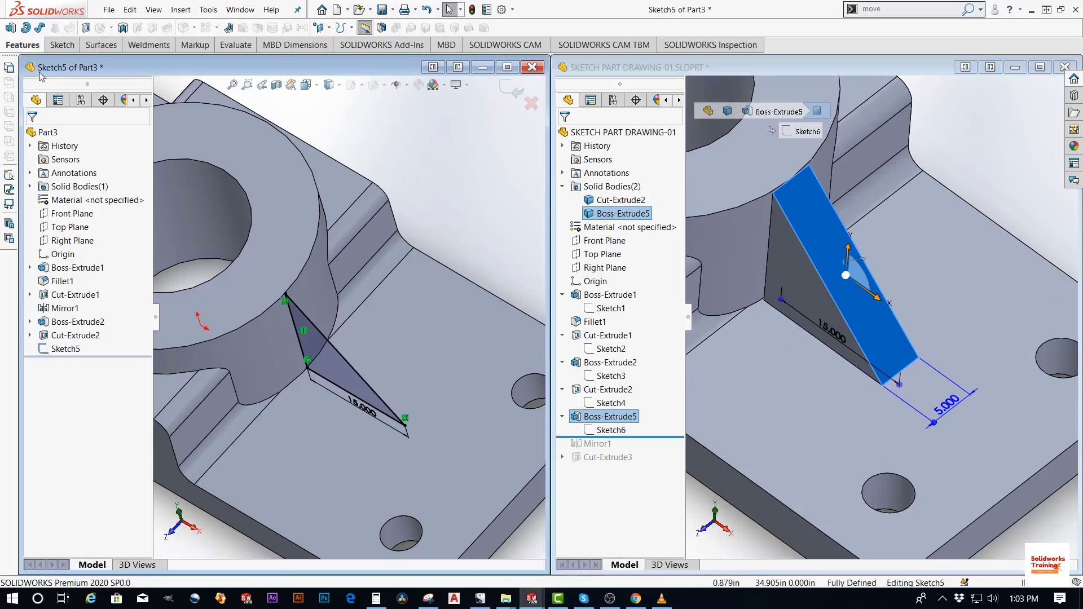
pyautogui.click(10, 30)
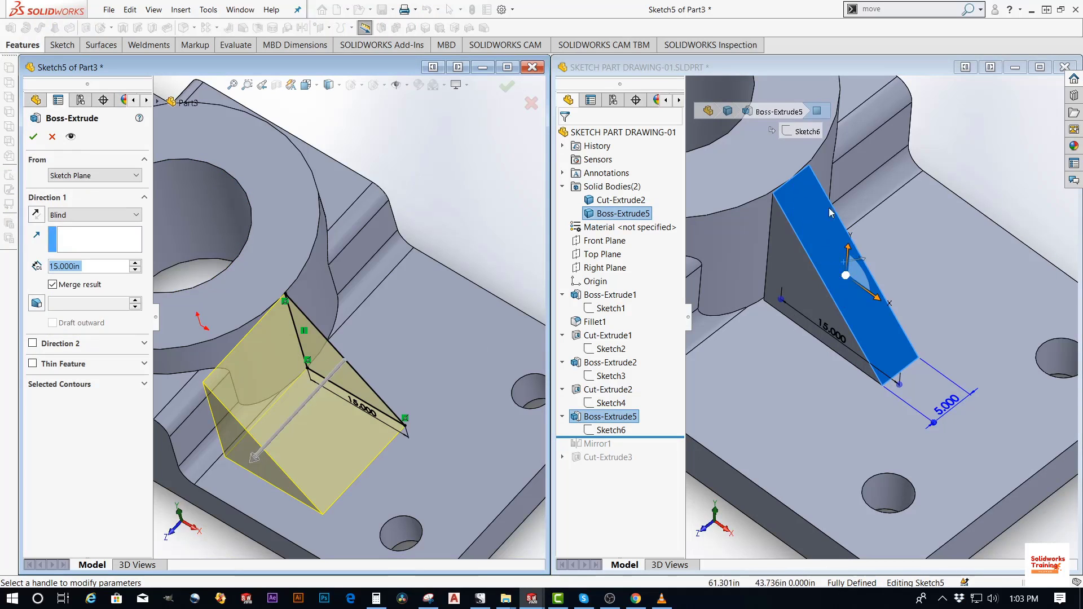
pyautogui.click(103, 216)
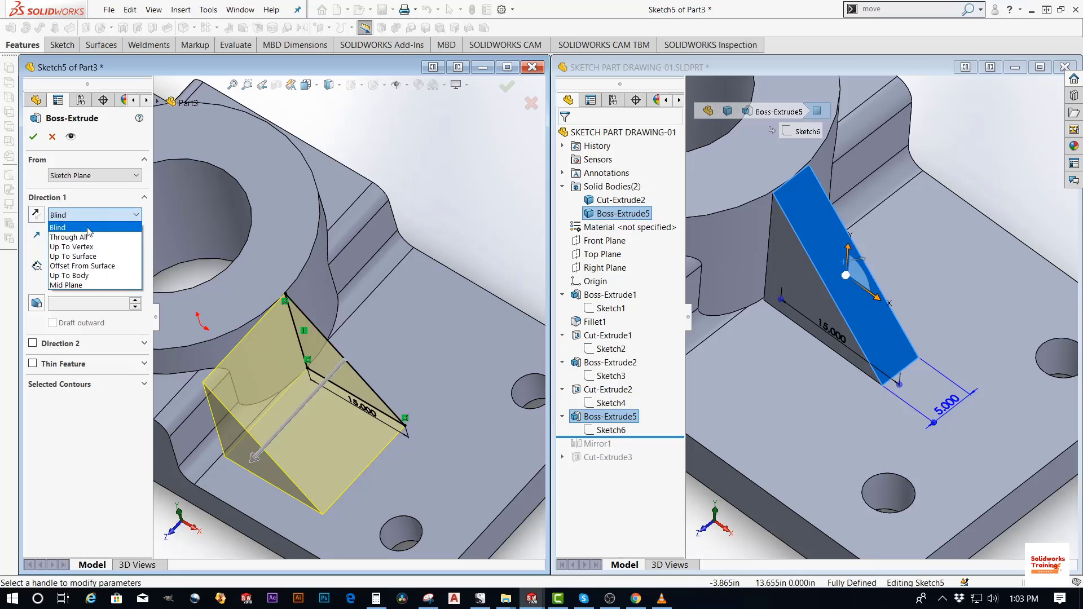
pyautogui.click(72, 287)
pyautogui.click(94, 264)
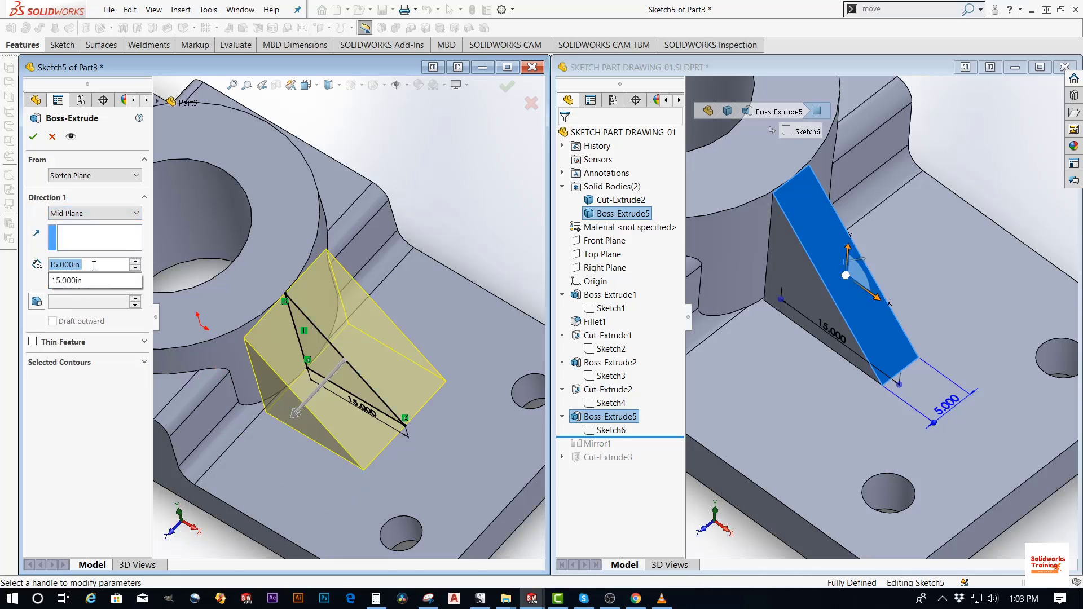
pyautogui.moveTo(115, 265); pyautogui.dragTo(6, 268)
pyautogui.write('5')
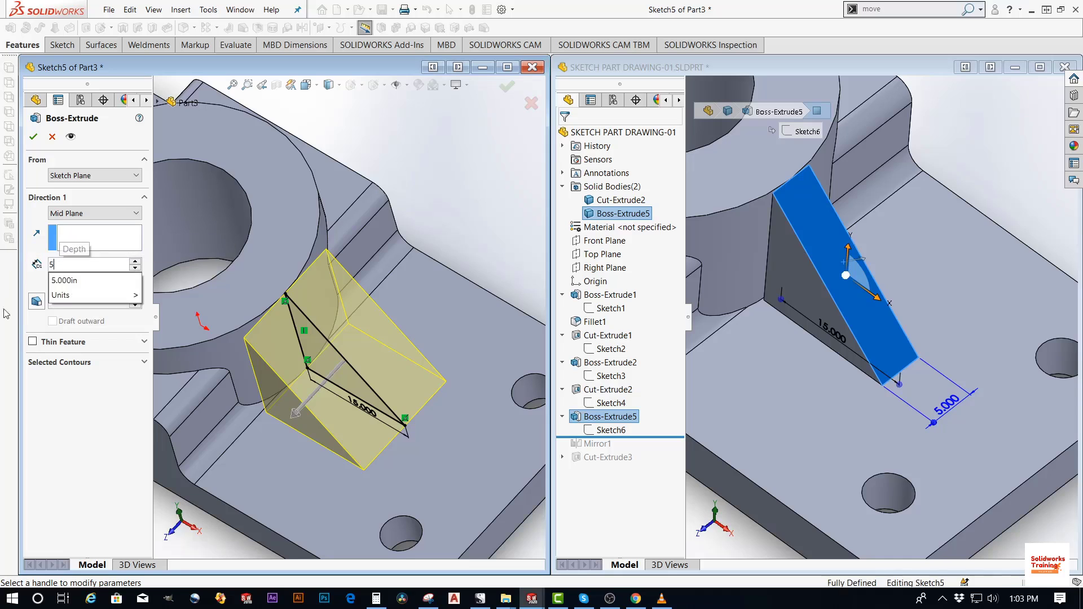
pyautogui.press('Return')
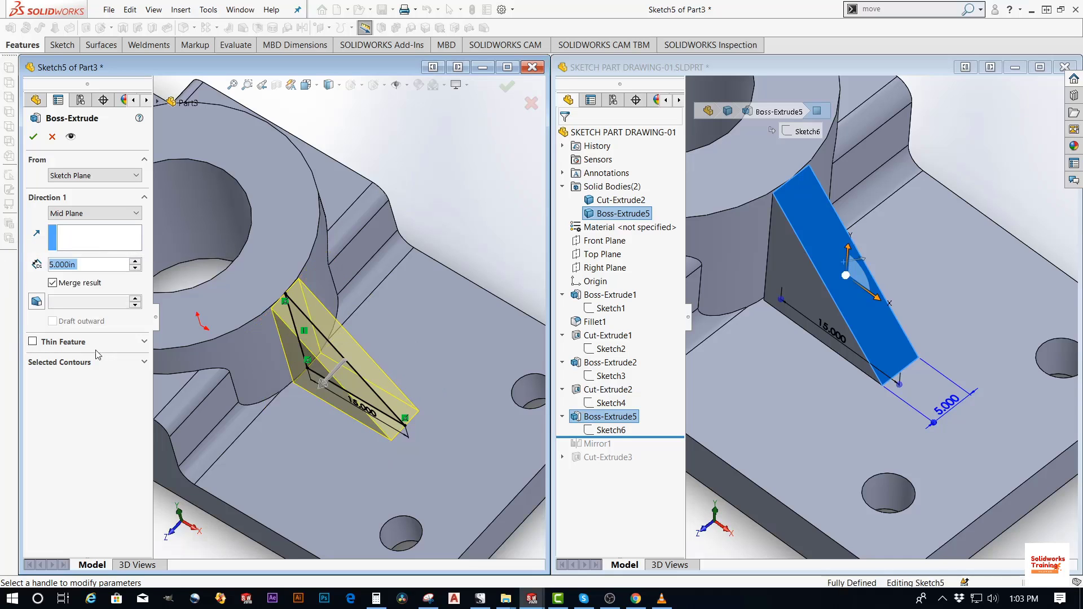
pyautogui.click(33, 141)
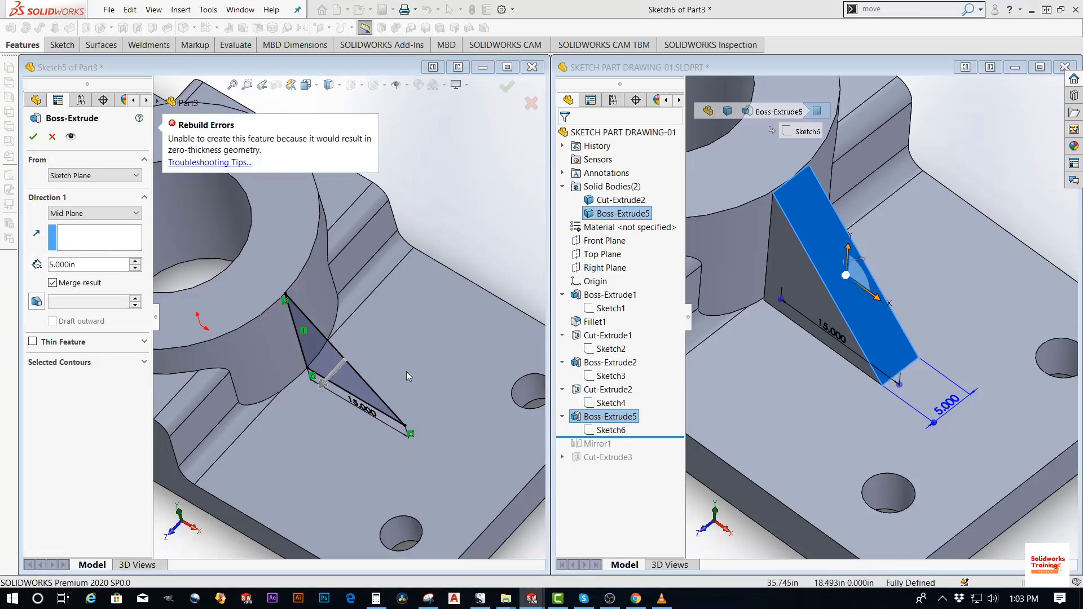
# Turn off Merge result for the 5 in mid-plane rib extrusion after retrying it merged
pyautogui.moveTo(408, 375); pyautogui.dragTo(416, 323, button='middle')
pyautogui.click(33, 136)
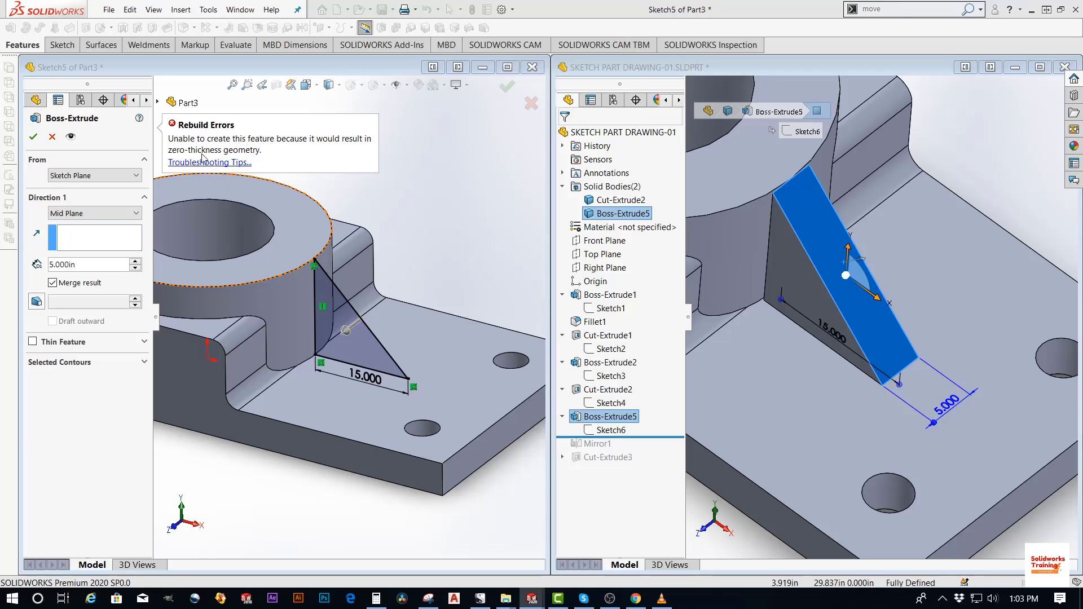
pyautogui.scroll(-4, 314, 288)
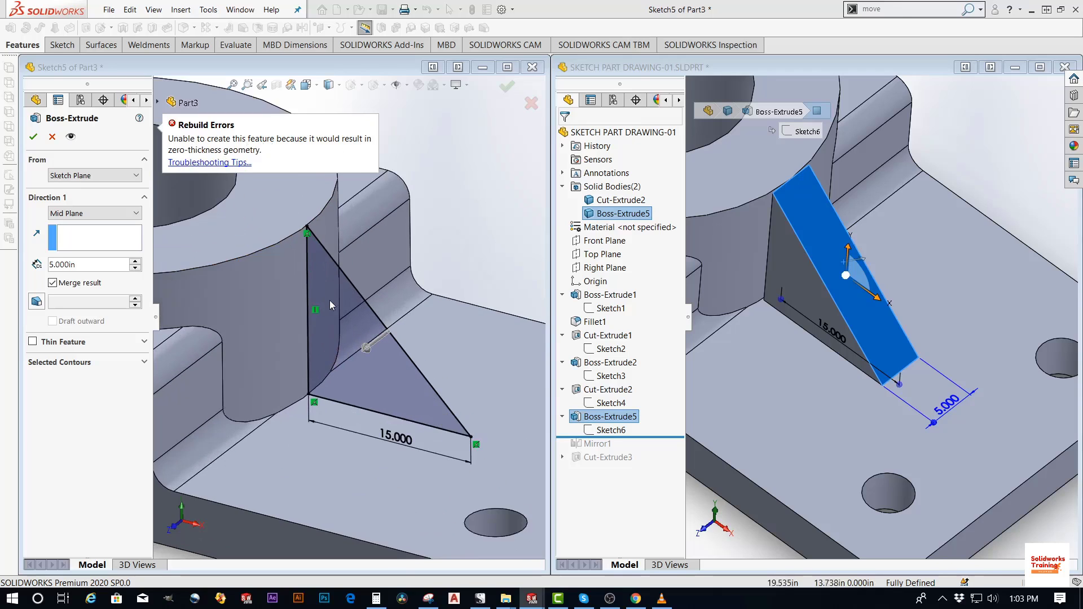
pyautogui.click(53, 283)
pyautogui.scroll(4, 439, 262)
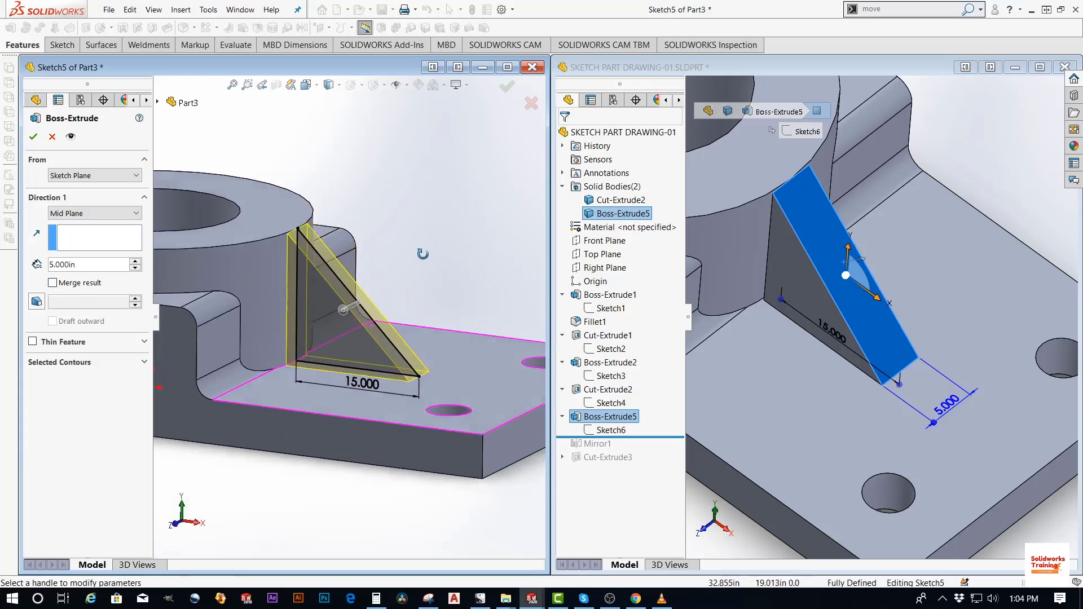
# Finish the 5 in mid-plane rib extrusion as a separate body and list Part3's solid bodies
pyautogui.scroll(-5, 341, 310)
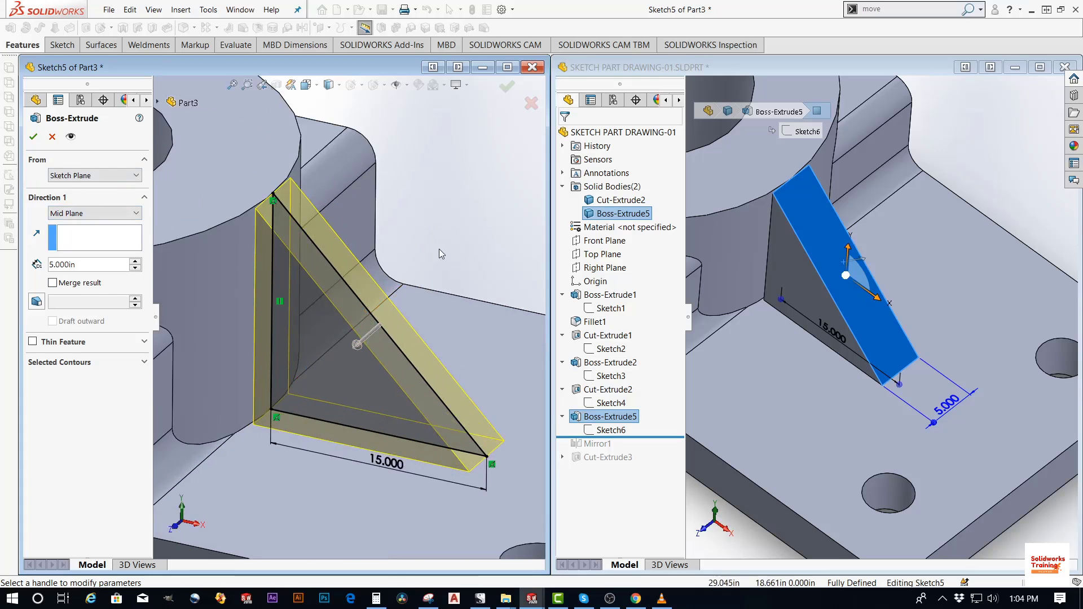
pyautogui.click(33, 138)
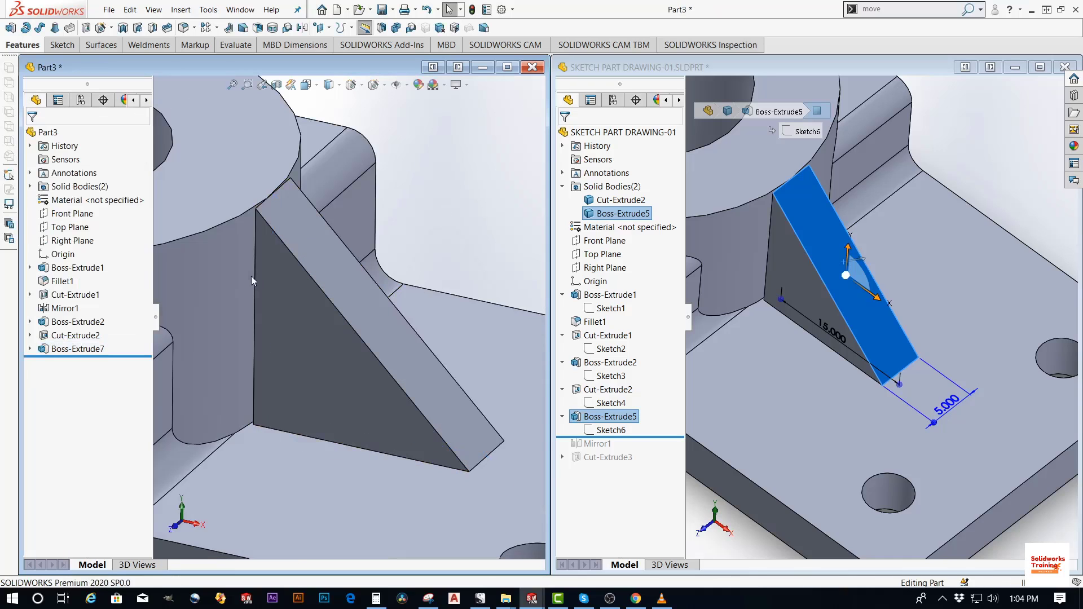
pyautogui.scroll(2, 251, 276)
pyautogui.click(30, 186)
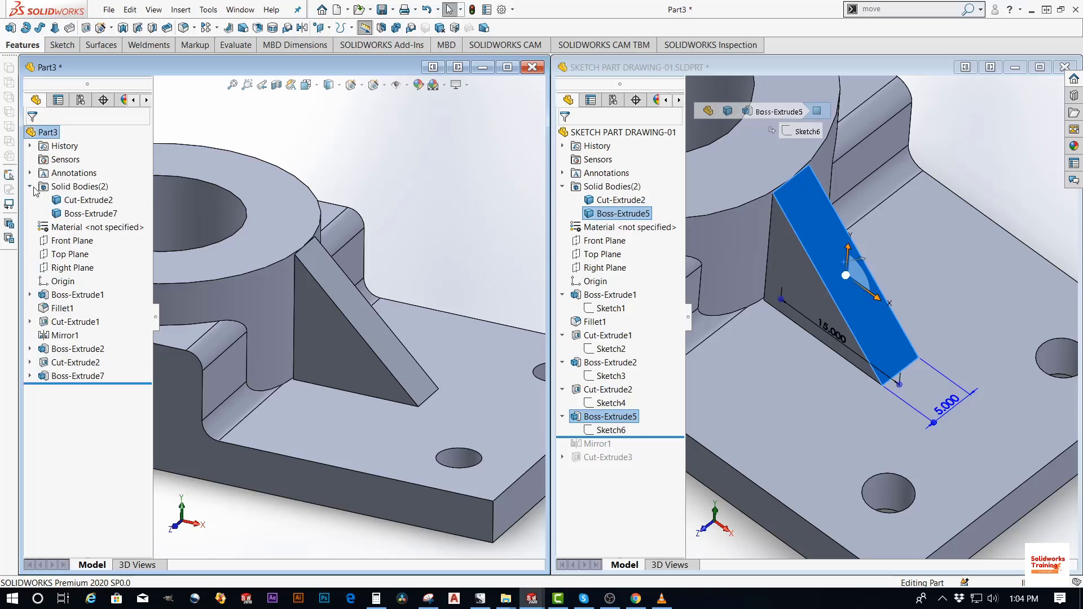
# Highlight the rib body and the main bracket body in turn and examine how they are separated
pyautogui.click(84, 213)
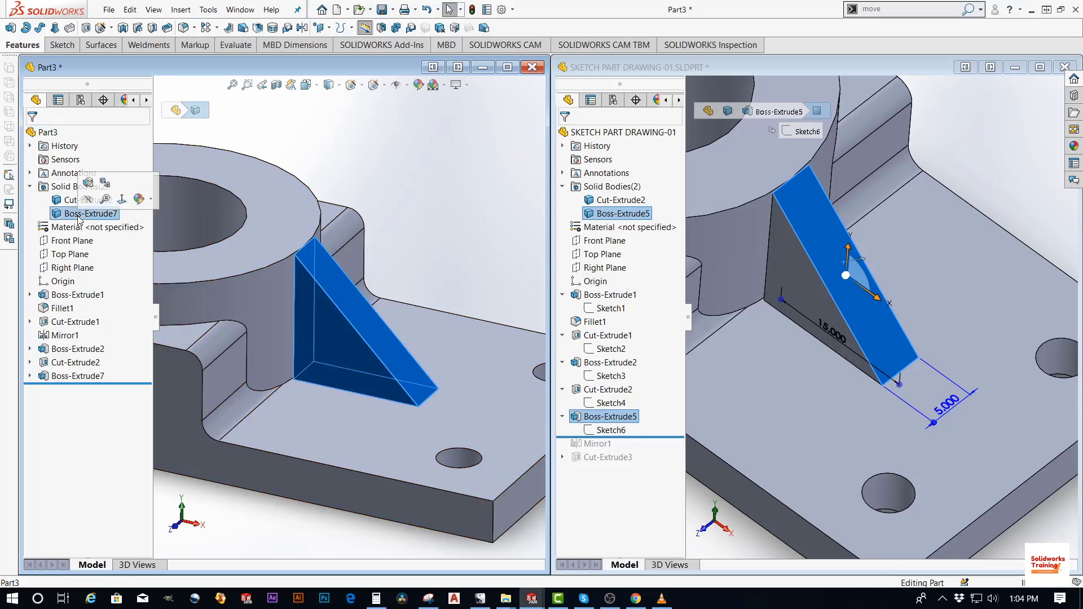
pyautogui.click(476, 238)
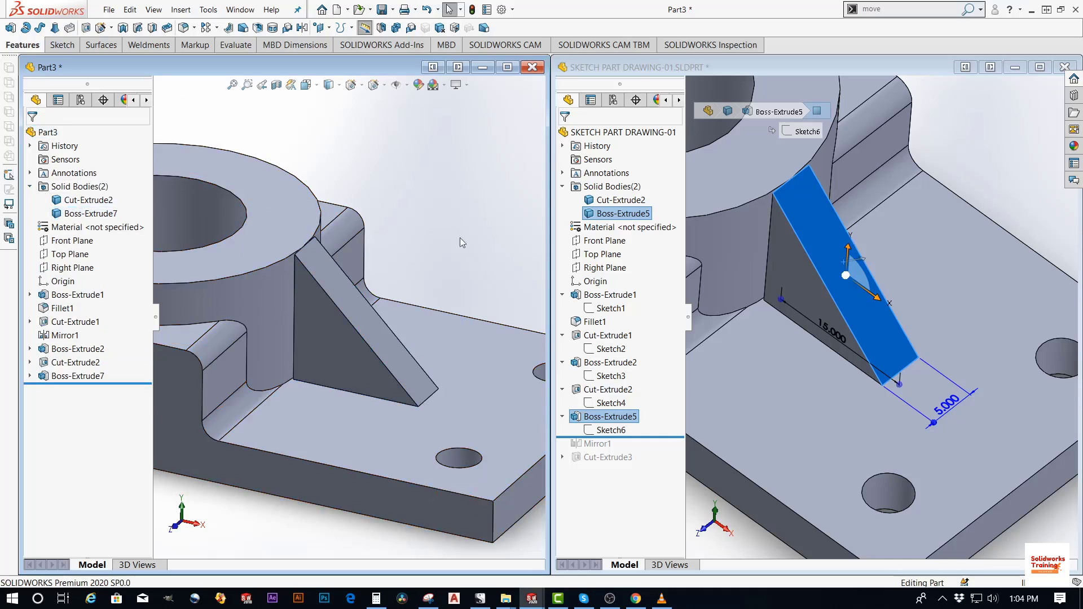
pyautogui.click(104, 200)
pyautogui.scroll(4, 428, 280)
pyautogui.scroll(-5, 321, 323)
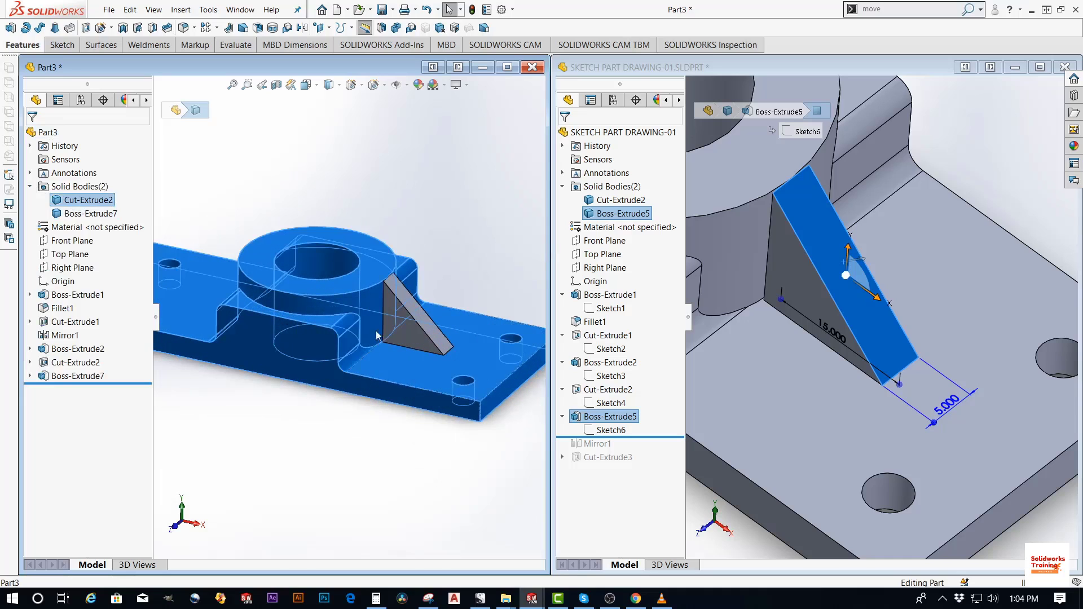
pyautogui.click(93, 213)
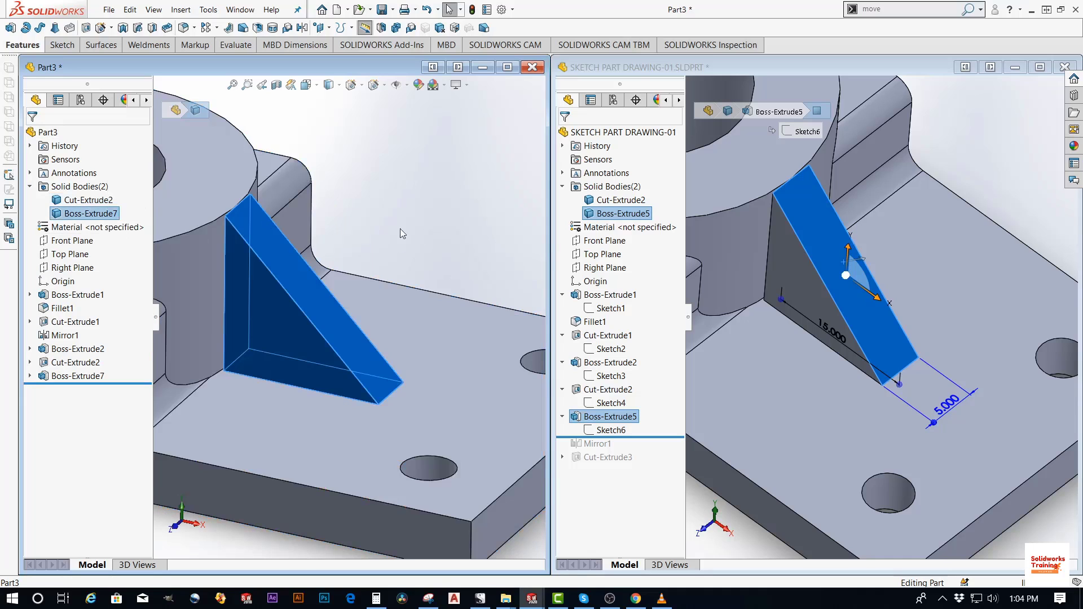
pyautogui.click(435, 245)
pyautogui.scroll(6, 407, 242)
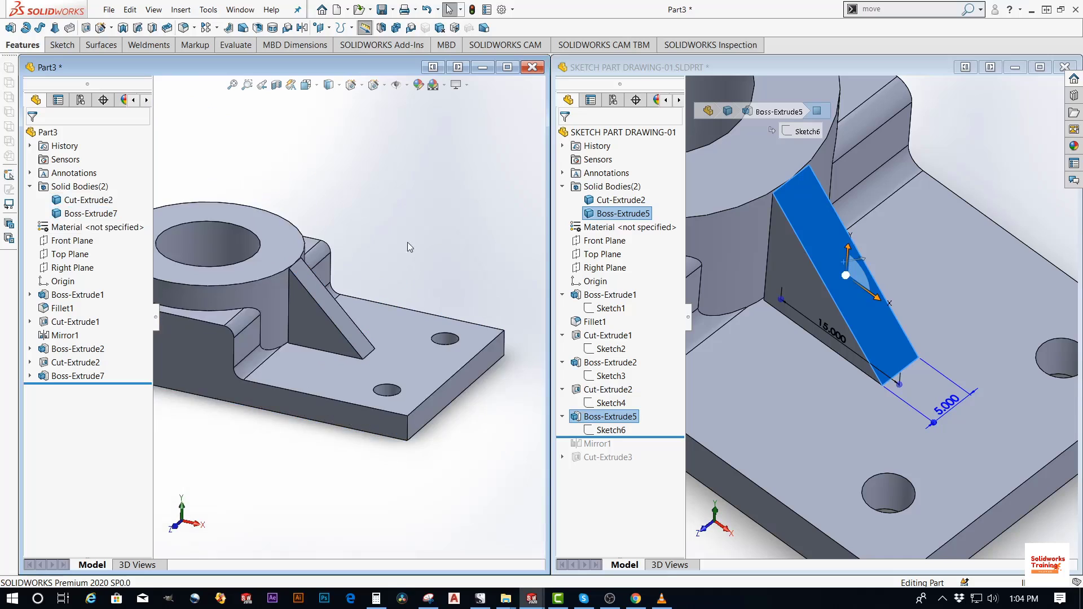
pyautogui.moveTo(352, 308); pyautogui.dragTo(315, 324, button='middle')
pyautogui.scroll(-2, 361, 326)
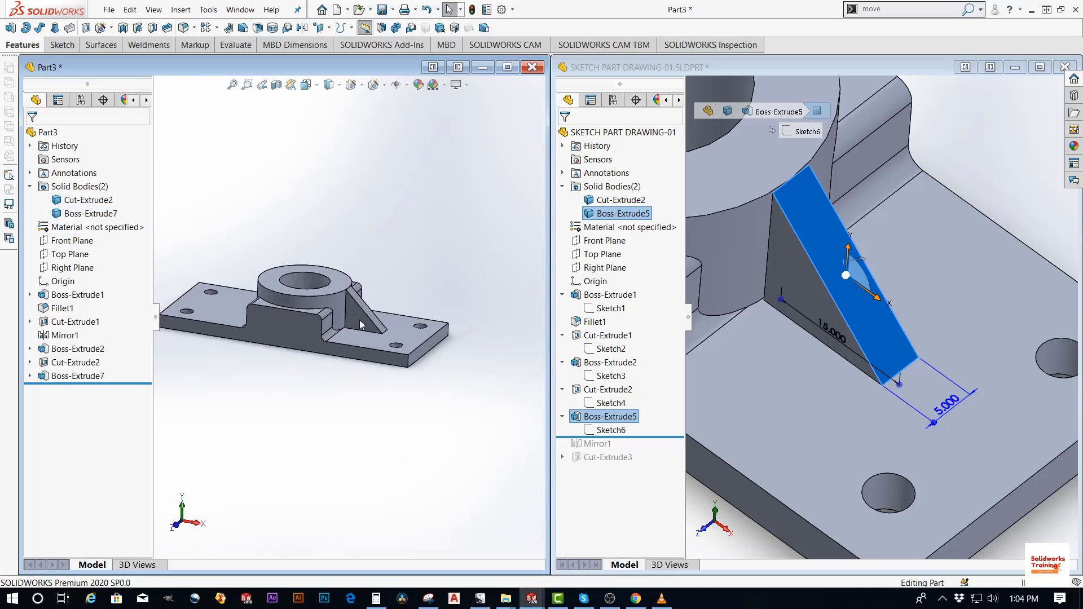
# In the reference part, roll the history forward past Mirror1 and examine the mirrored rib
pyautogui.click(642, 444)
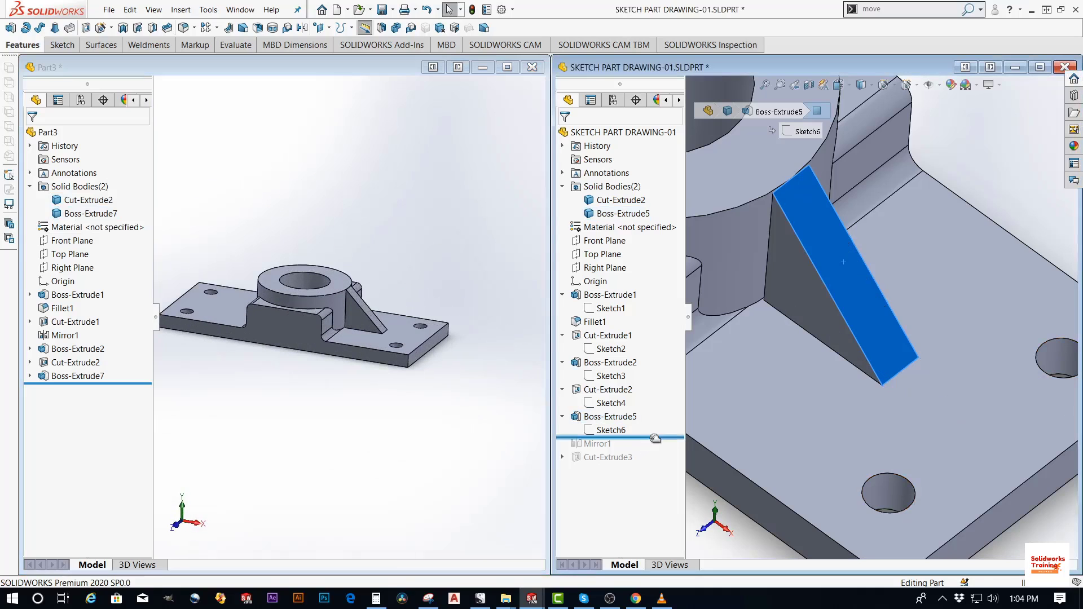
pyautogui.moveTo(654, 437); pyautogui.dragTo(654, 448)
pyautogui.click(597, 457)
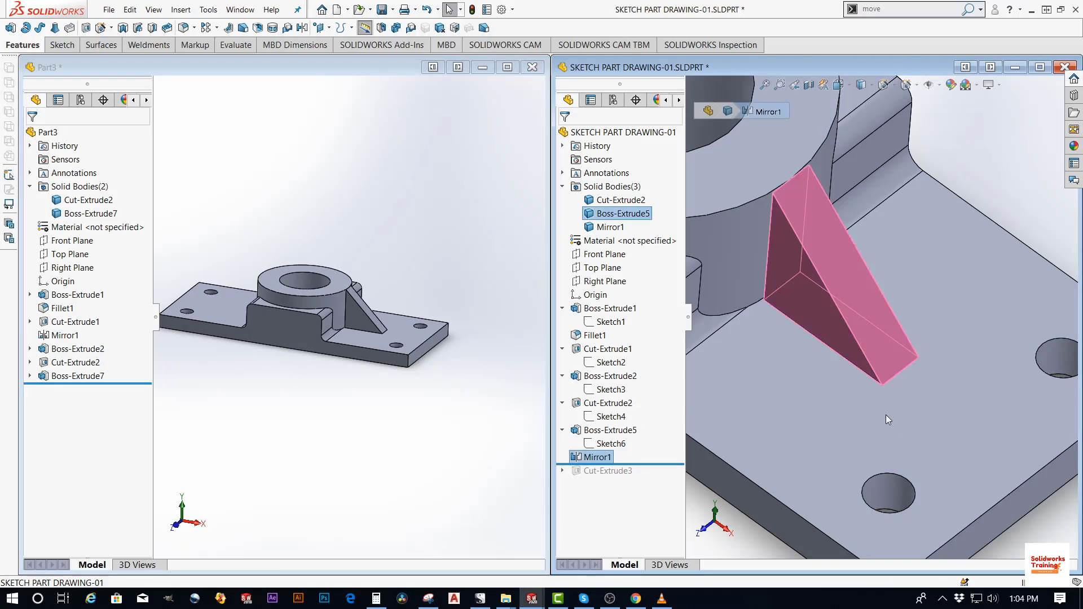
pyautogui.scroll(5, 885, 415)
pyautogui.moveTo(864, 359); pyautogui.dragTo(857, 315, button='middle')
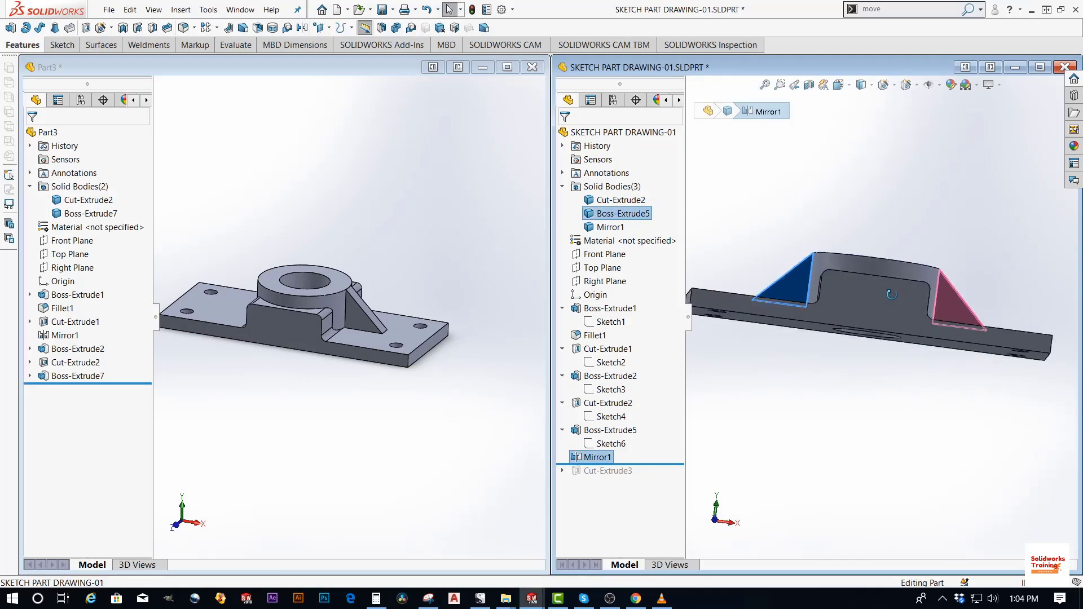
pyautogui.scroll(-3, 891, 333)
# In Part3, start a Mirror feature with the Right Plane as the mirror plane
pyautogui.click(476, 332)
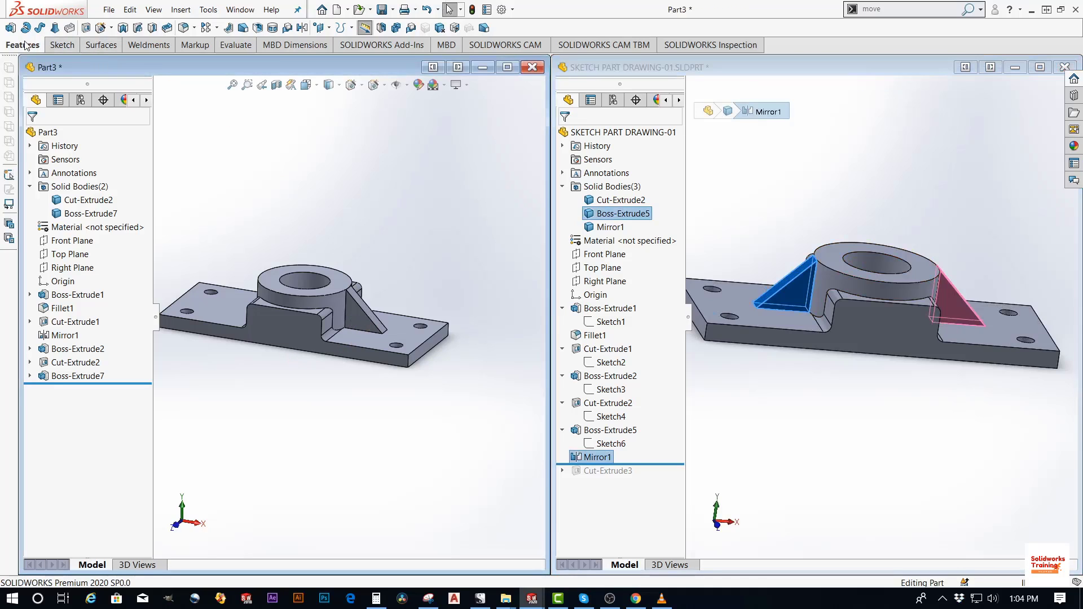
pyautogui.click(216, 28)
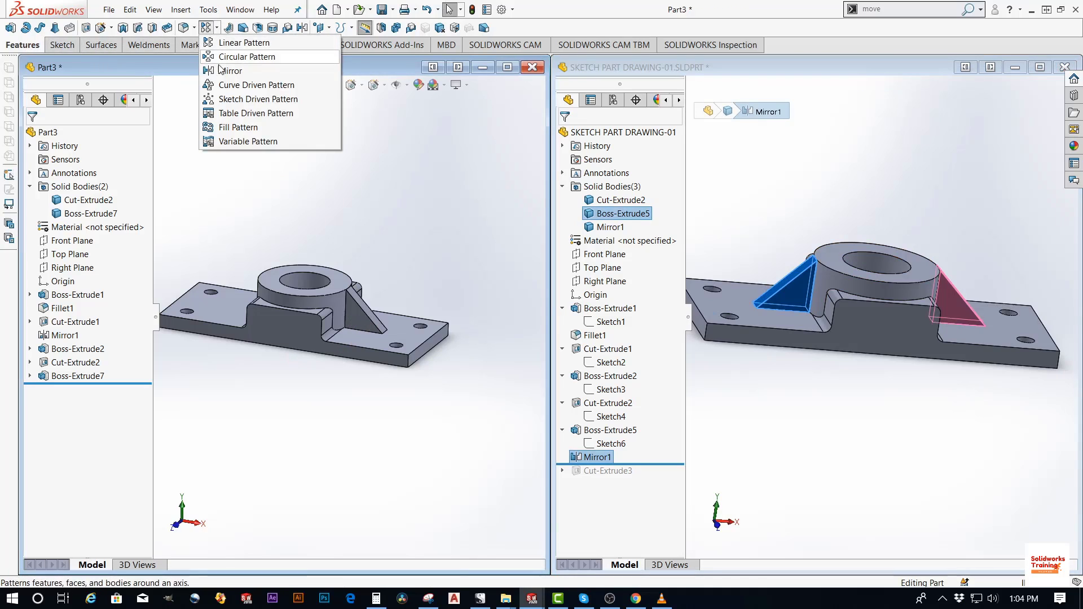
pyautogui.click(226, 71)
pyautogui.scroll(-2, 232, 266)
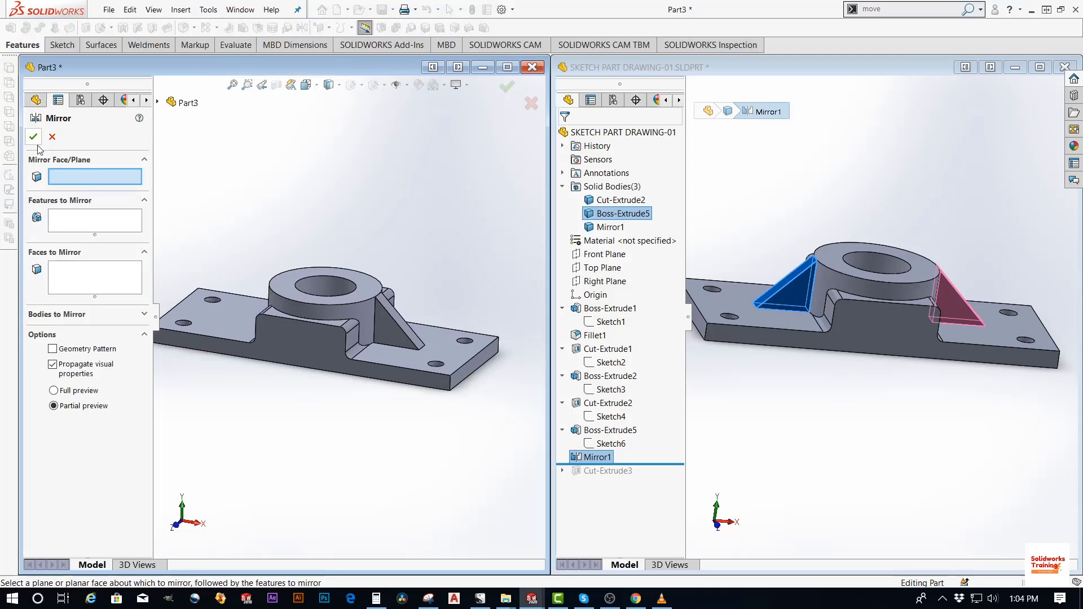
pyautogui.click(158, 103)
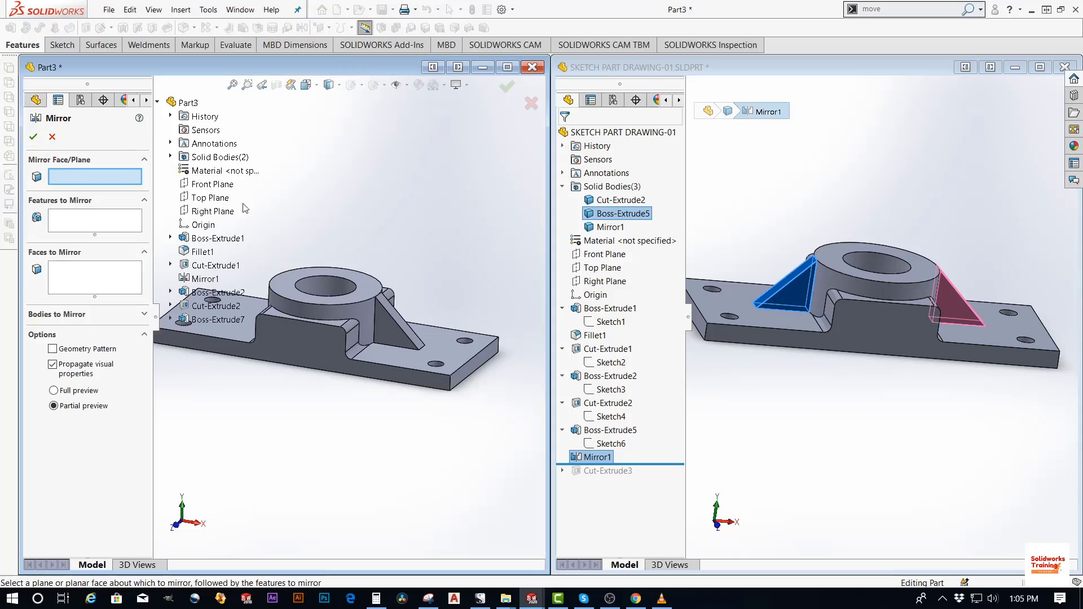
pyautogui.click(213, 211)
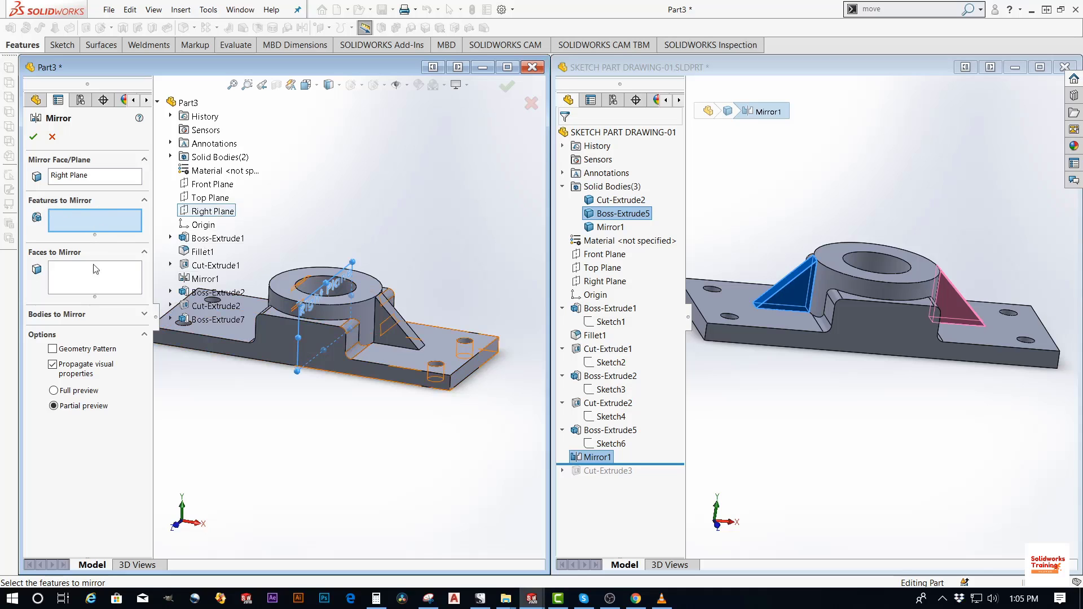
# Choose the triangular rib as the body to mirror, without merging solids, and create the mirrored rib
pyautogui.click(62, 315)
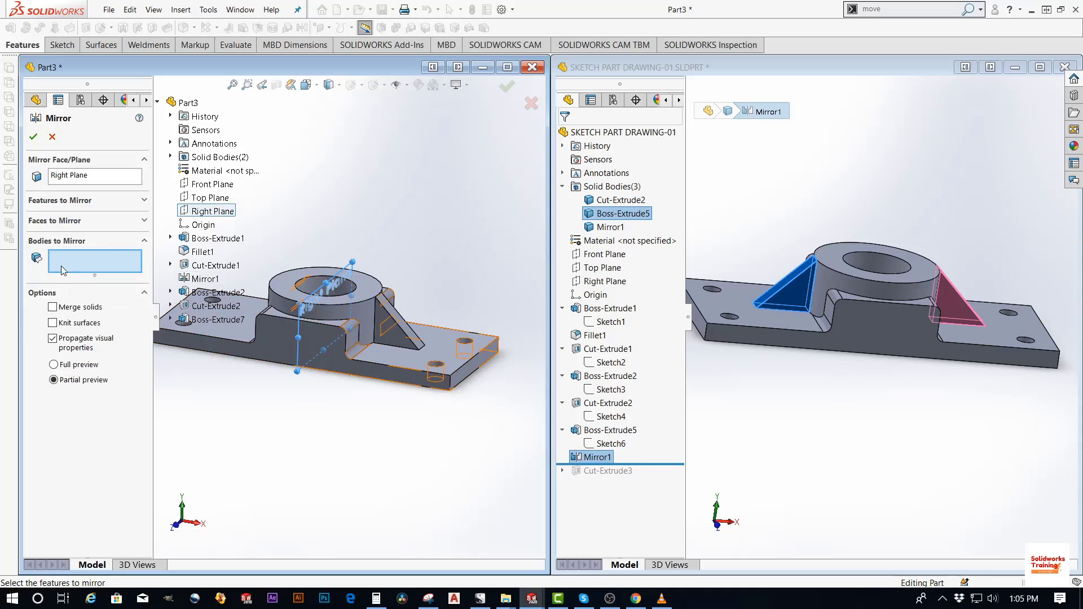
pyautogui.click(170, 157)
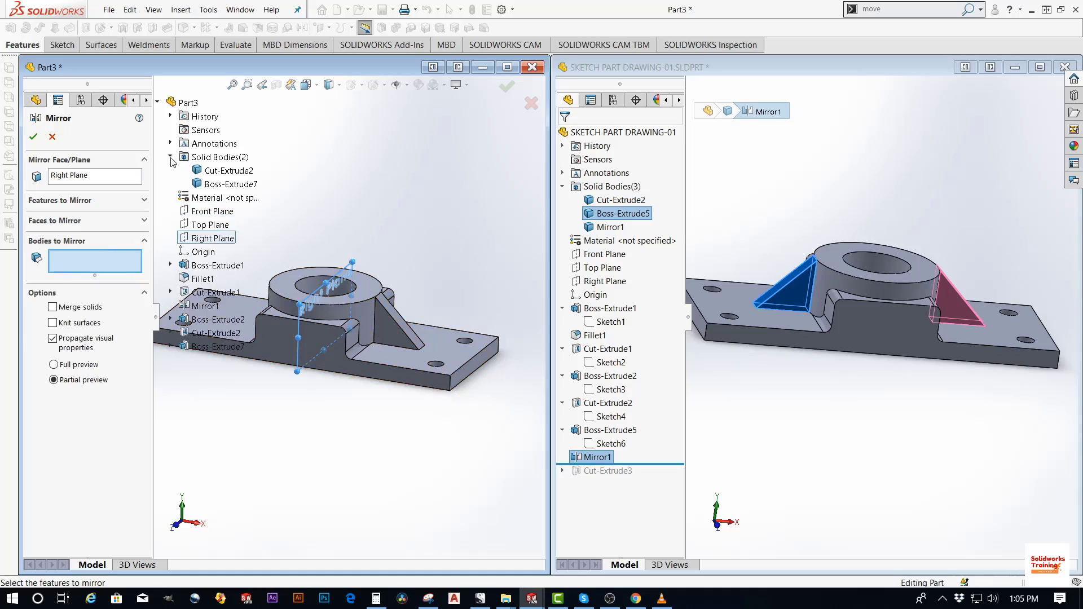
pyautogui.click(228, 189)
pyautogui.moveTo(308, 294); pyautogui.dragTo(340, 324, button='middle')
pyautogui.scroll(2, 338, 293)
pyautogui.scroll(-2, 341, 324)
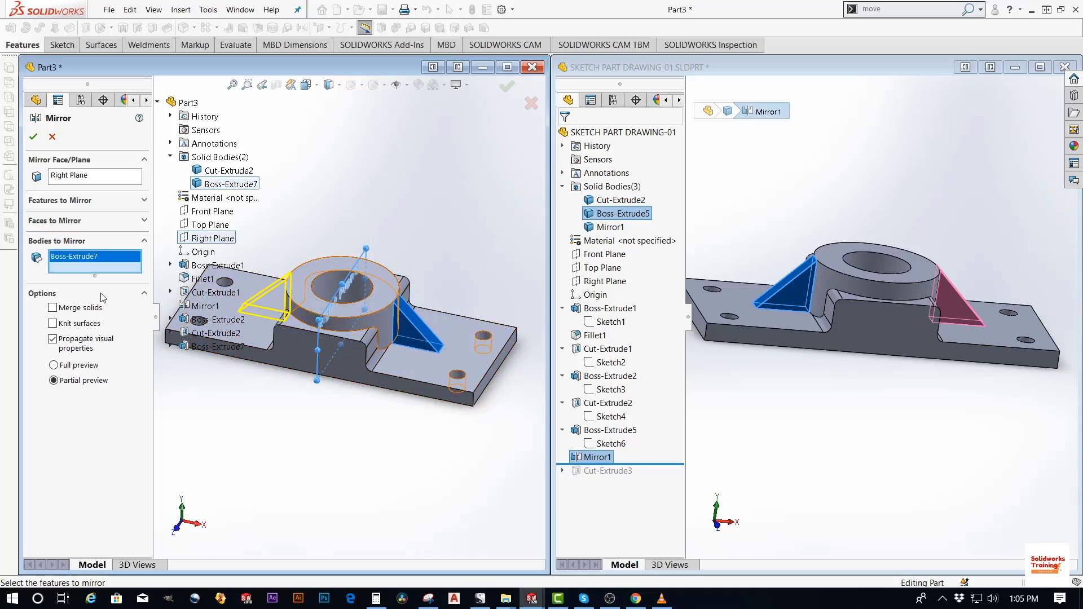
pyautogui.click(33, 137)
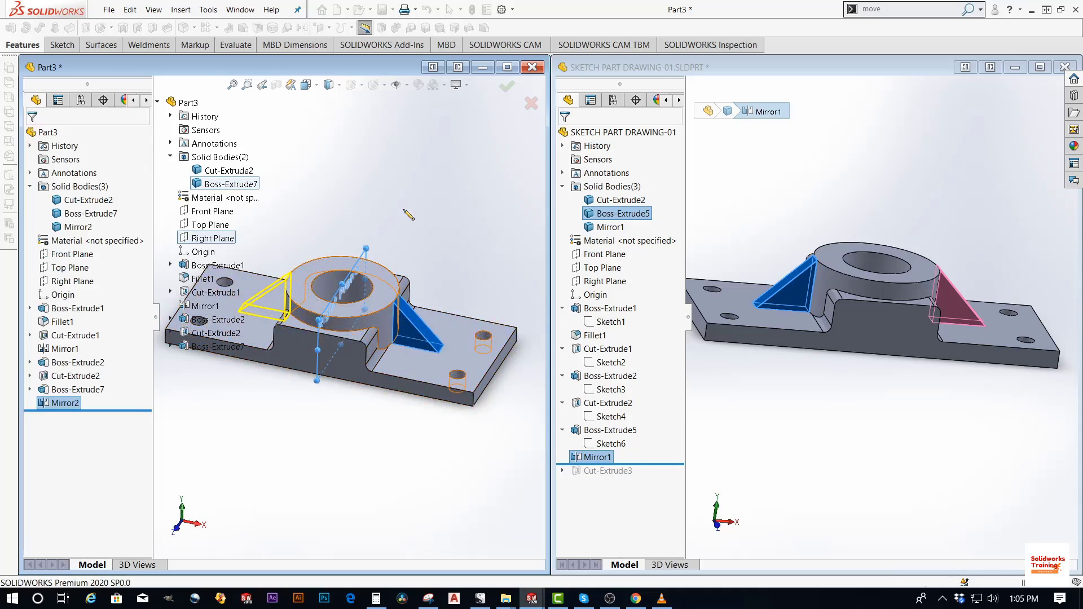
# In the reference part, roll forward to Cut-Extrude3 and open its Sketch7 to check the rectangular cut profile and dimensions
pyautogui.click(870, 404)
pyautogui.moveTo(870, 404)
pyautogui.mouseDown(button='middle')
pyautogui.moveTo(829, 368)
pyautogui.moveTo(814, 381)
pyautogui.moveTo(842, 323)
pyautogui.mouseUp(button='middle')
pyautogui.scroll(-2, 840, 319)
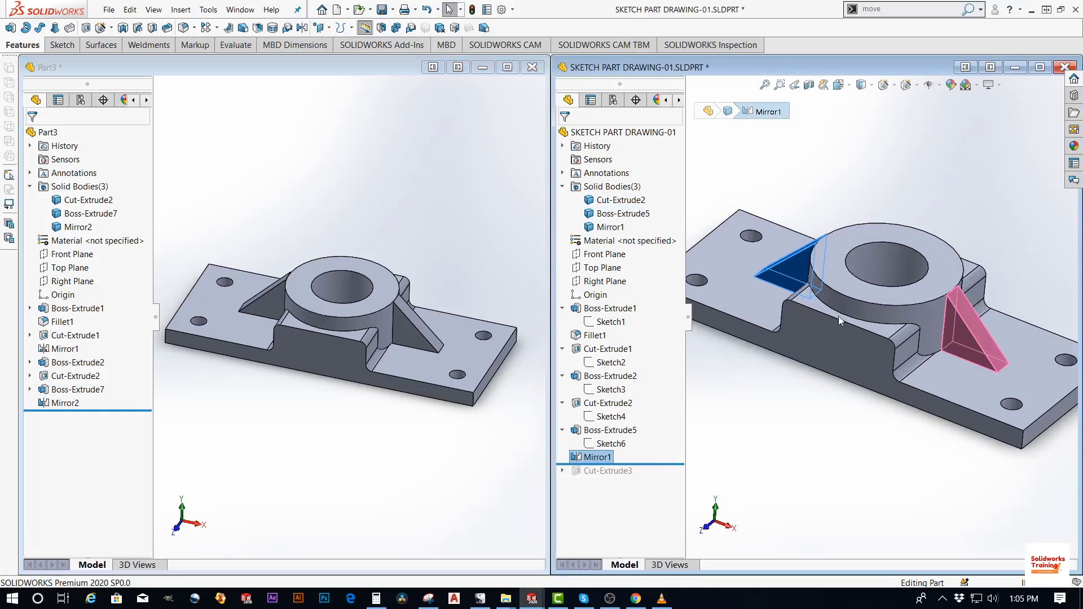
pyautogui.moveTo(669, 462); pyautogui.dragTo(667, 477)
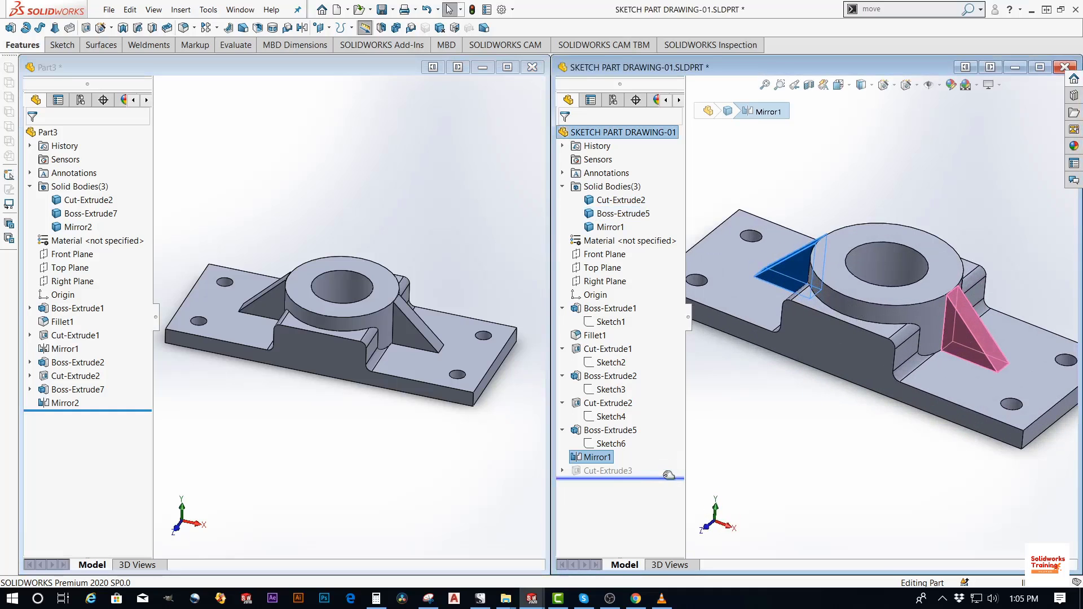
pyautogui.click(562, 471)
pyautogui.click(611, 484)
pyautogui.click(625, 447)
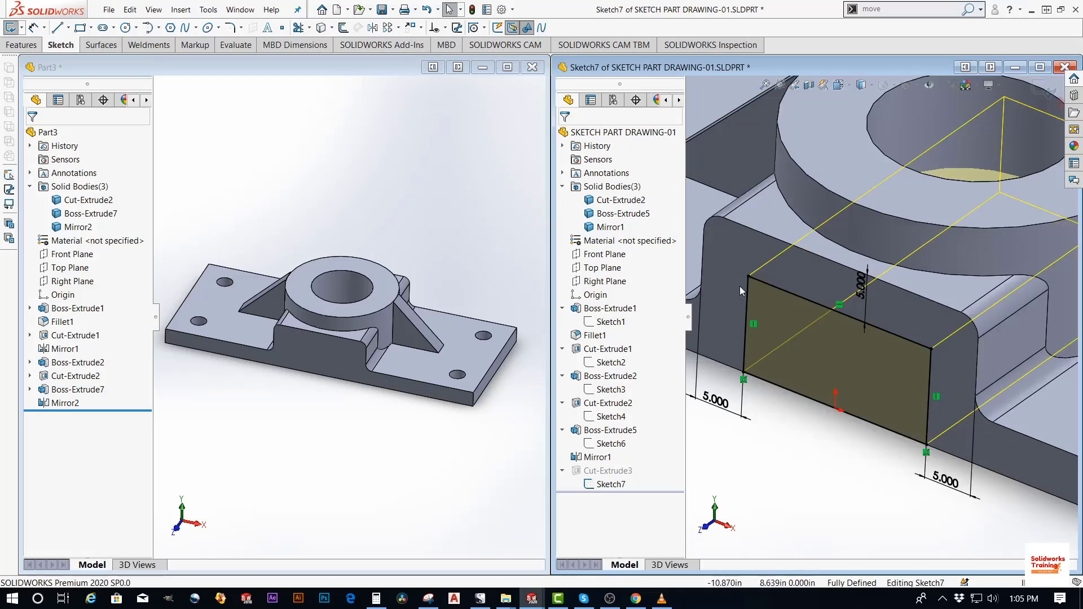
pyautogui.scroll(2, 780, 327)
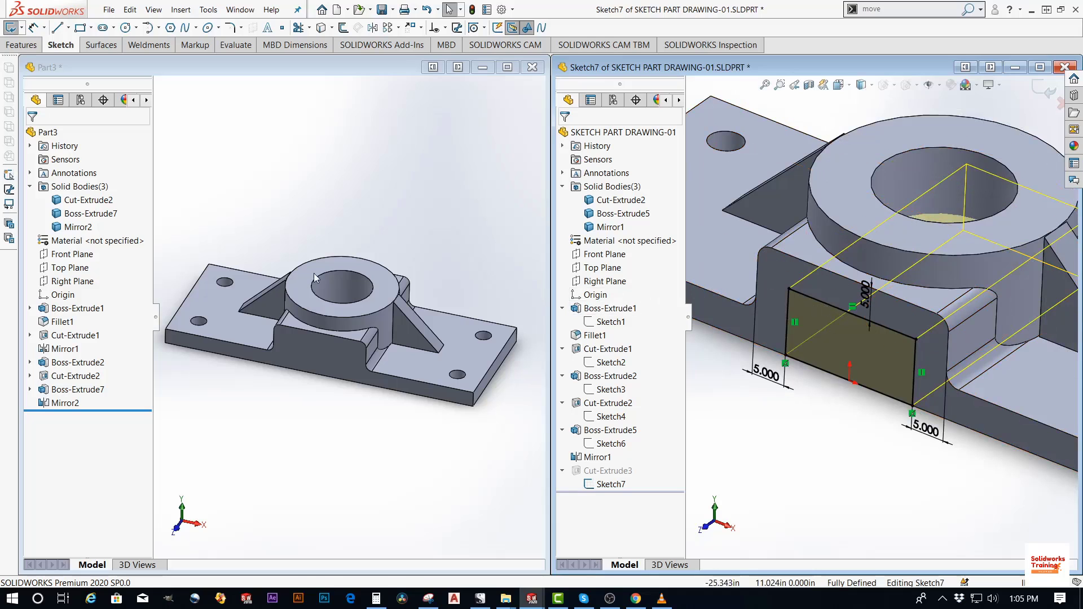
# In Part3, start a sketch on the bracket's front face and orient the model to the Front view
pyautogui.click(296, 350)
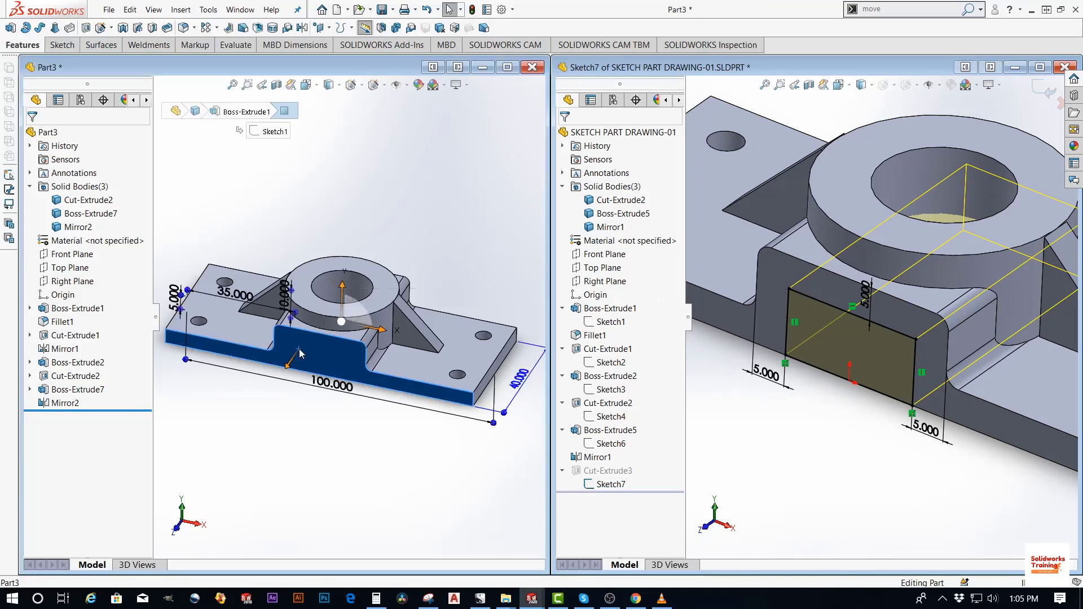
pyautogui.click(348, 318)
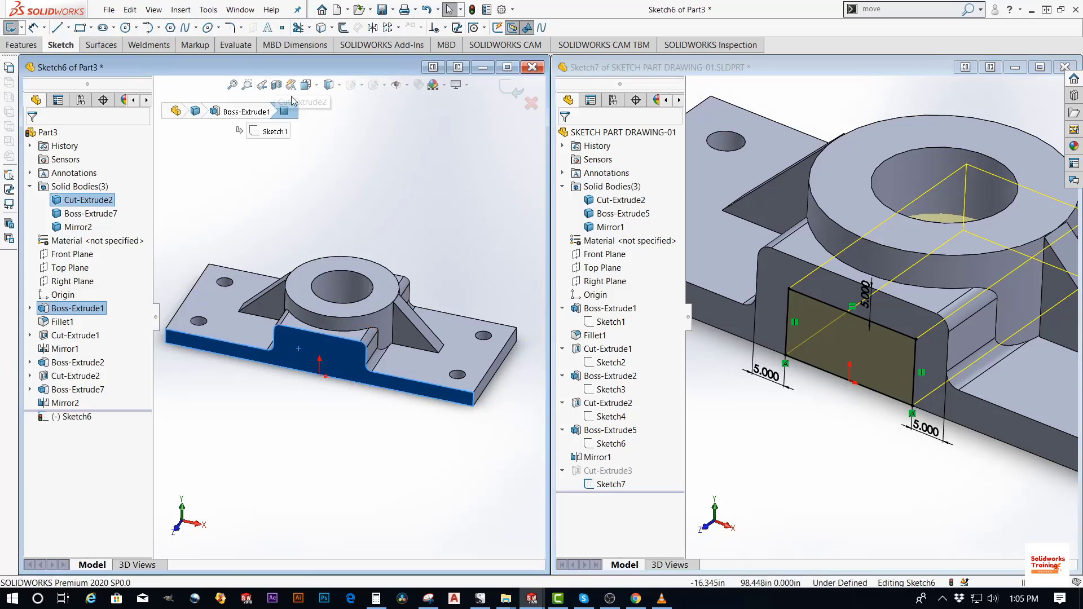
pyautogui.click(306, 85)
pyautogui.click(323, 133)
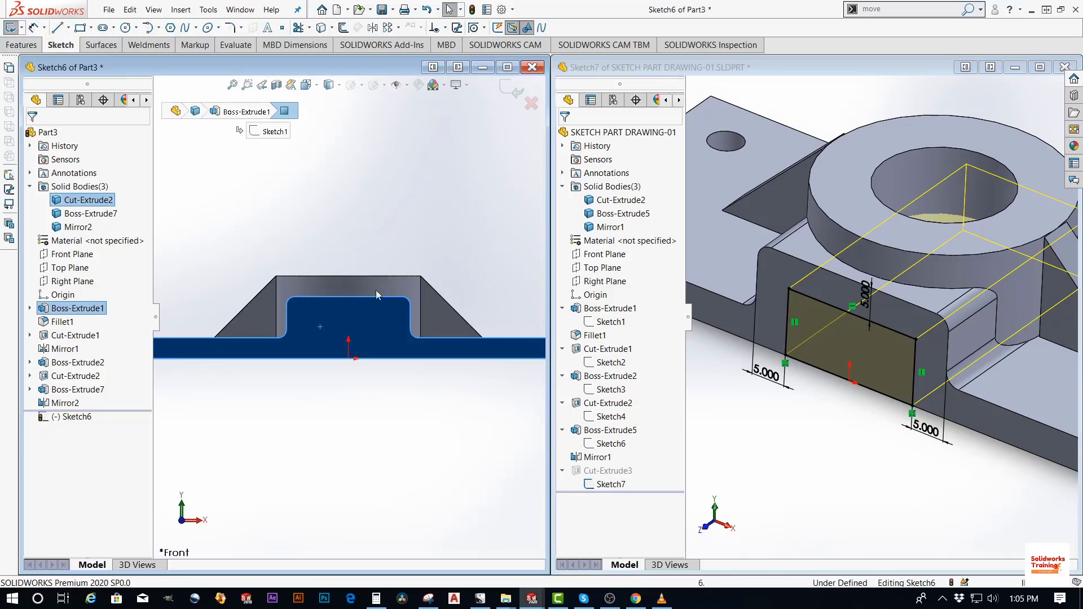
# Sketch a closed rectangle of lines about 11 in tall inside the raised central block, with its base on the bottom edge
pyautogui.click(57, 28)
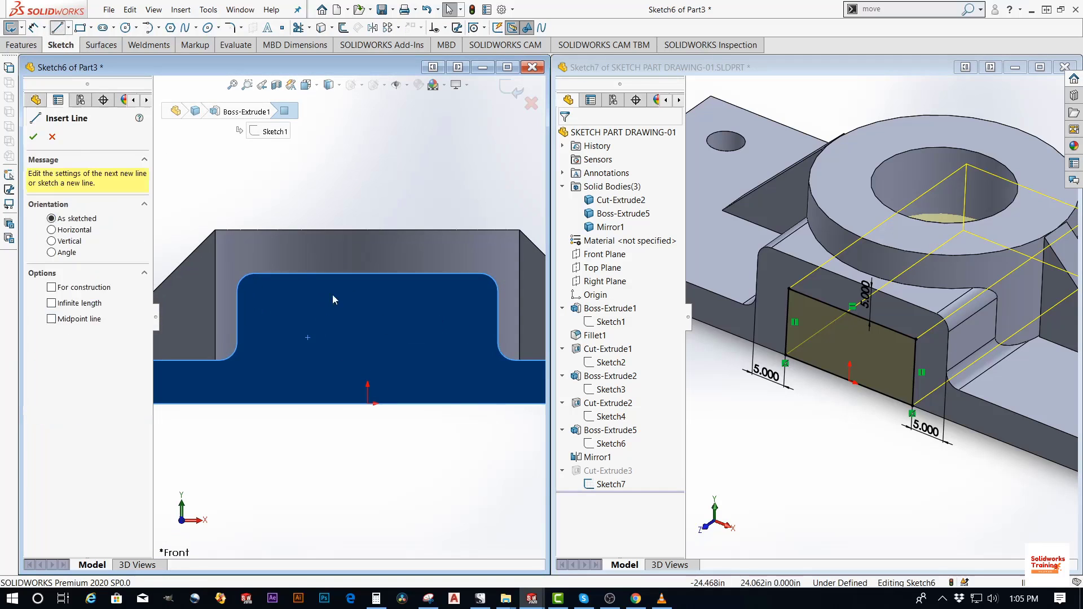
pyautogui.click(274, 403)
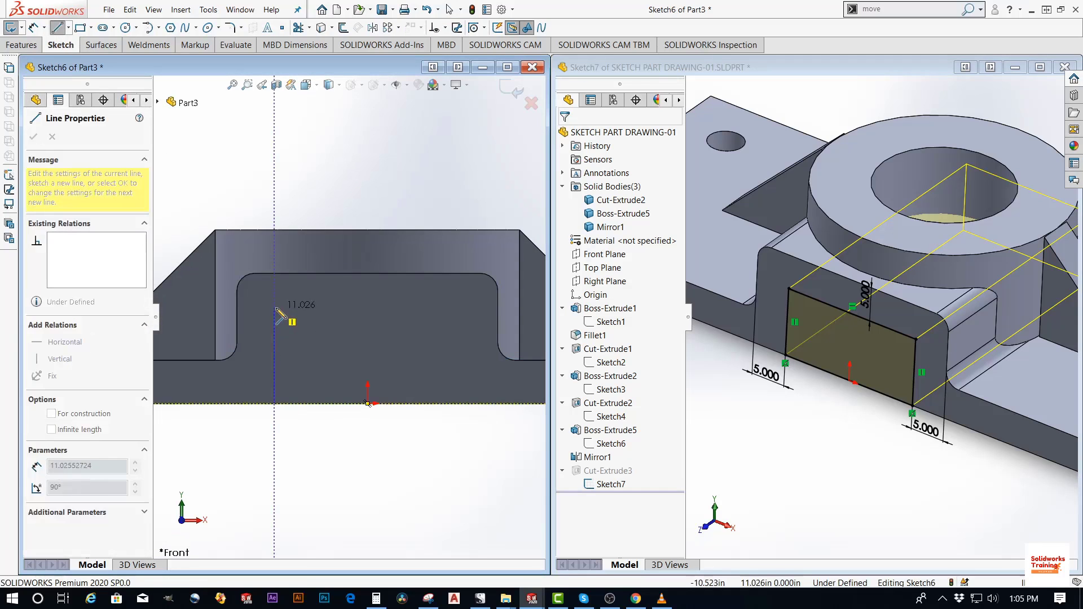
pyautogui.click(275, 307)
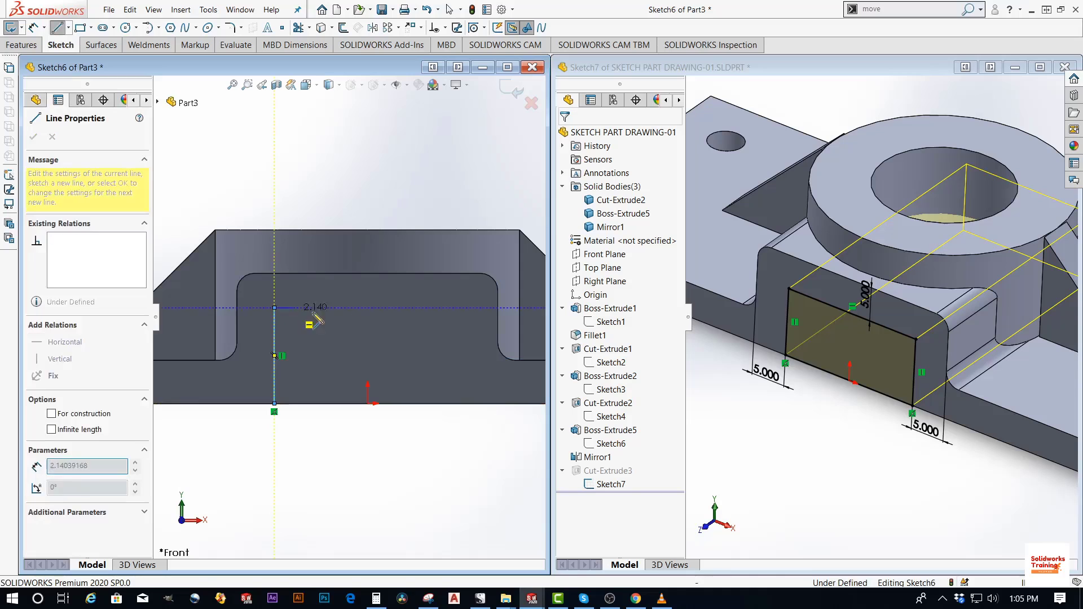
pyautogui.click(457, 307)
pyautogui.click(457, 403)
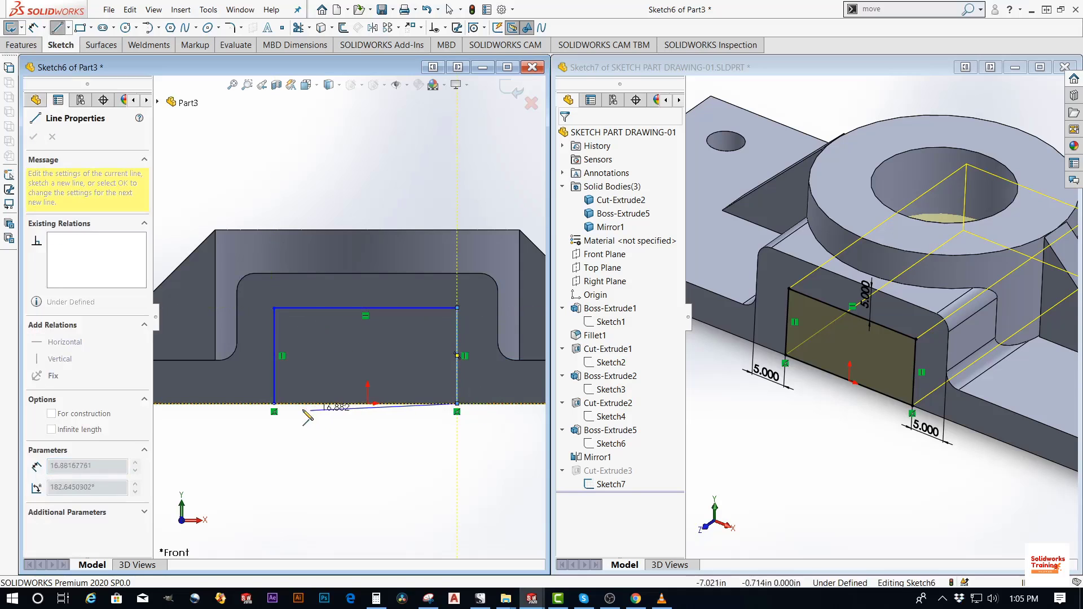
pyautogui.click(274, 403)
pyautogui.press('Escape')
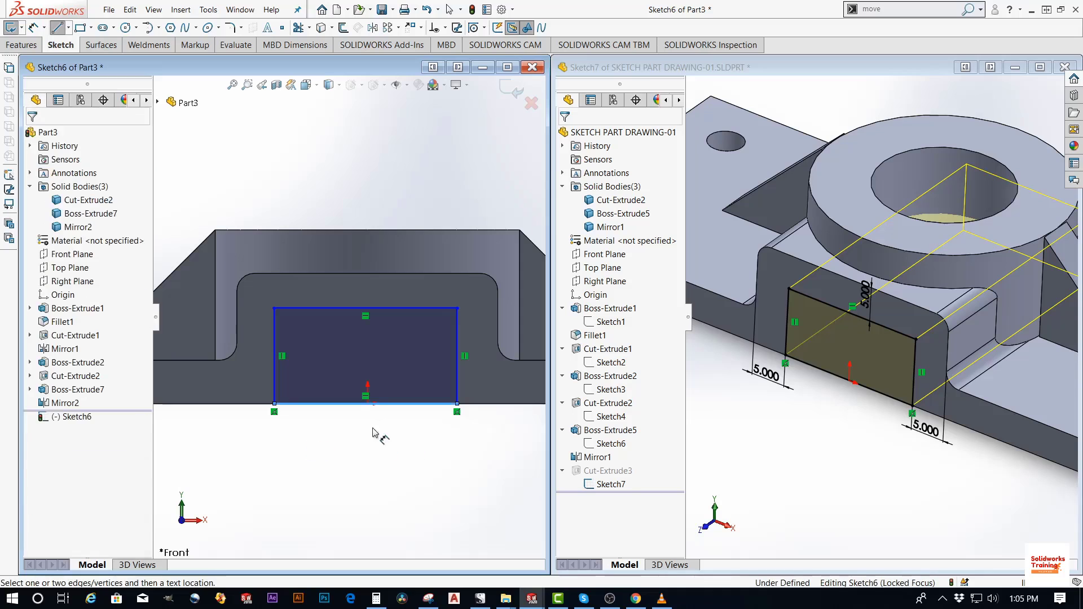
# Dimension the rectangle's left side from the central block's left vertical edge and set the distance to 5 in
pyautogui.press('d')
pyautogui.click(273, 330)
pyautogui.click(237, 330)
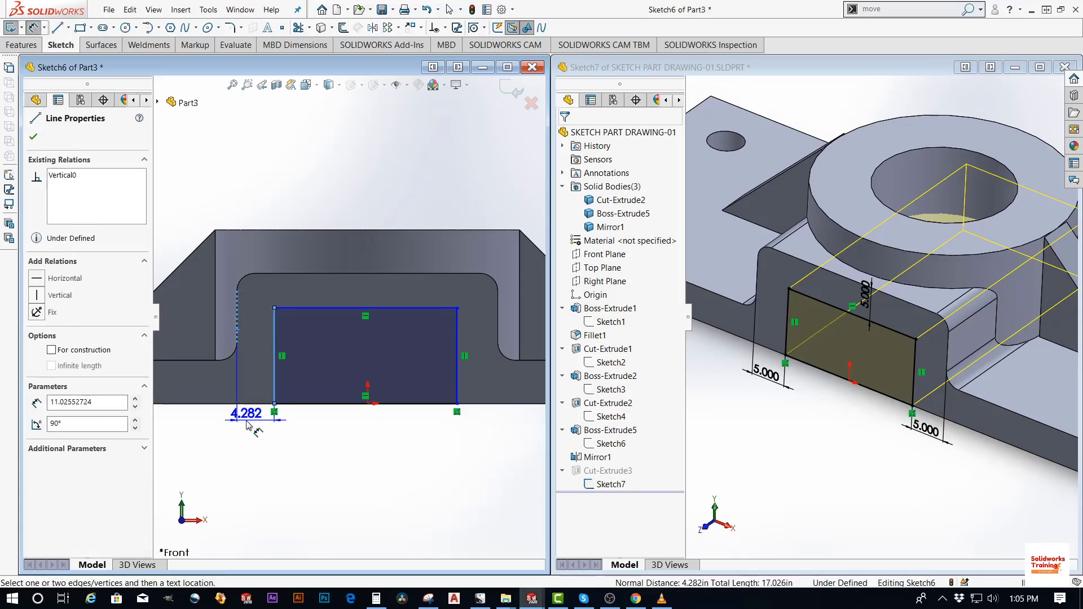
pyautogui.click(237, 417)
pyautogui.write('5')
pyautogui.press('Return')
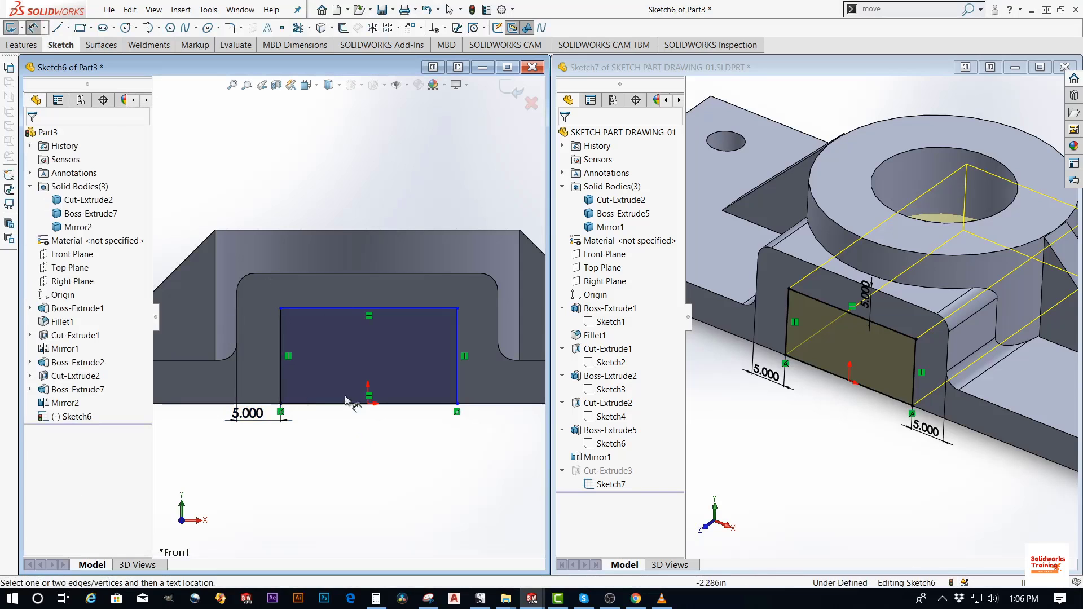
# Dimension the rectangle's top line from the central block's top edge and set the distance to 5 in
pyautogui.click(332, 308)
pyautogui.click(359, 275)
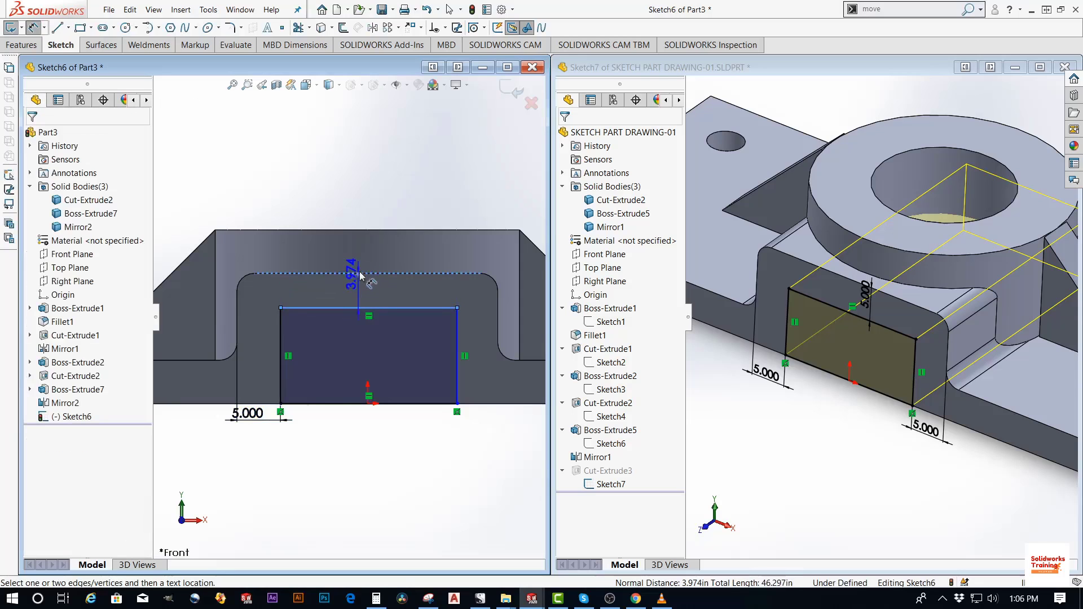
pyautogui.click(367, 262)
pyautogui.press('Return')
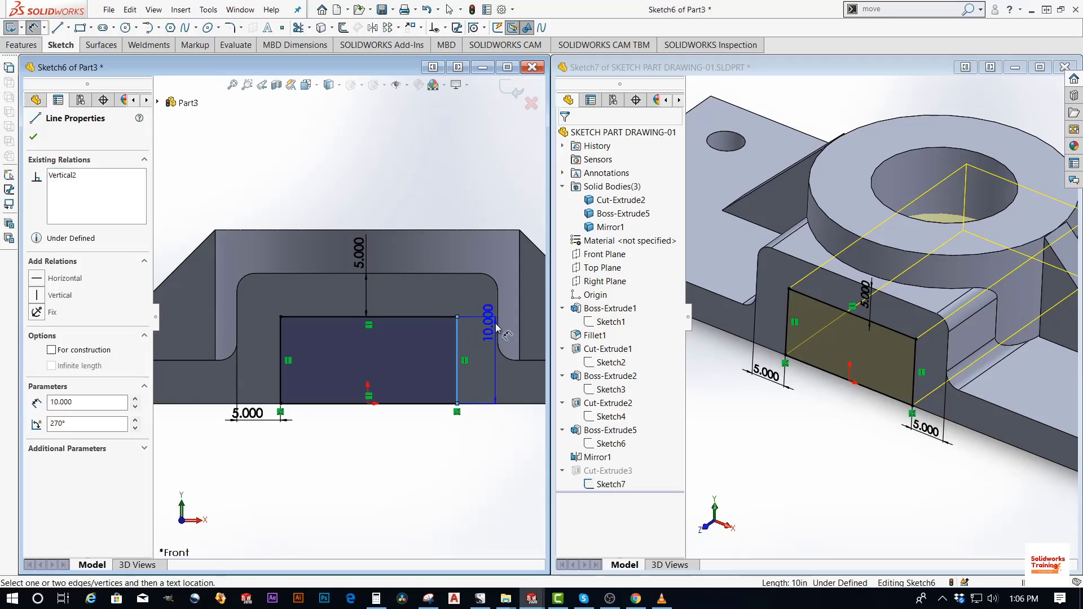
# Dimension the rectangle's right side from the central block's right vertical edge and set the distance to 5 in
pyautogui.click(497, 345)
pyautogui.click(471, 444)
pyautogui.write('5')
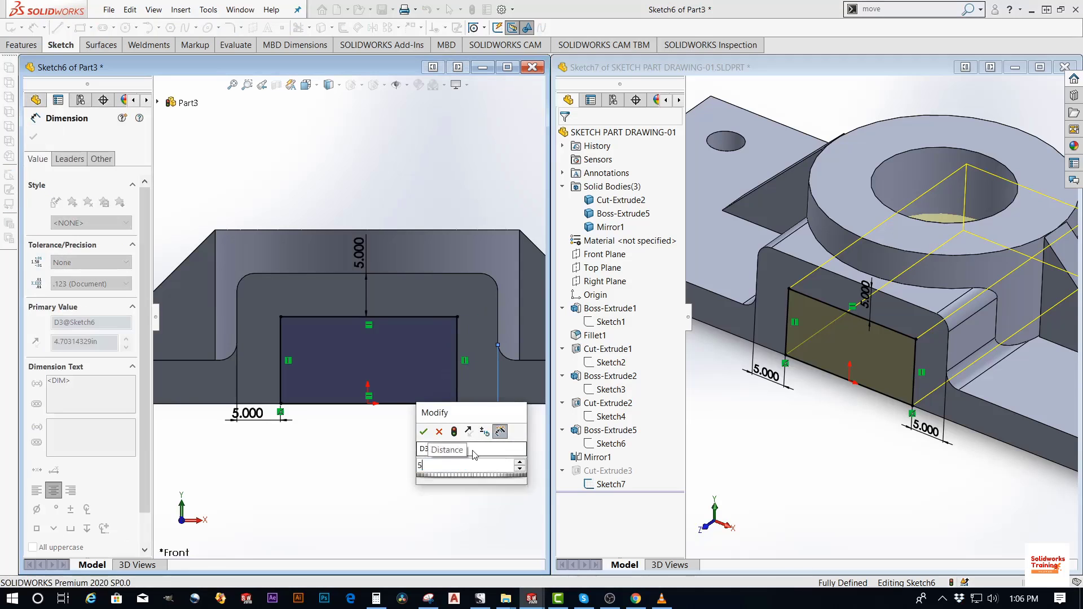
pyautogui.press('Return')
pyautogui.click(385, 460)
# Cut-extrude the rectangle from the sketch plane with the Through All end condition
pyautogui.hotkey('ctrl', '7')
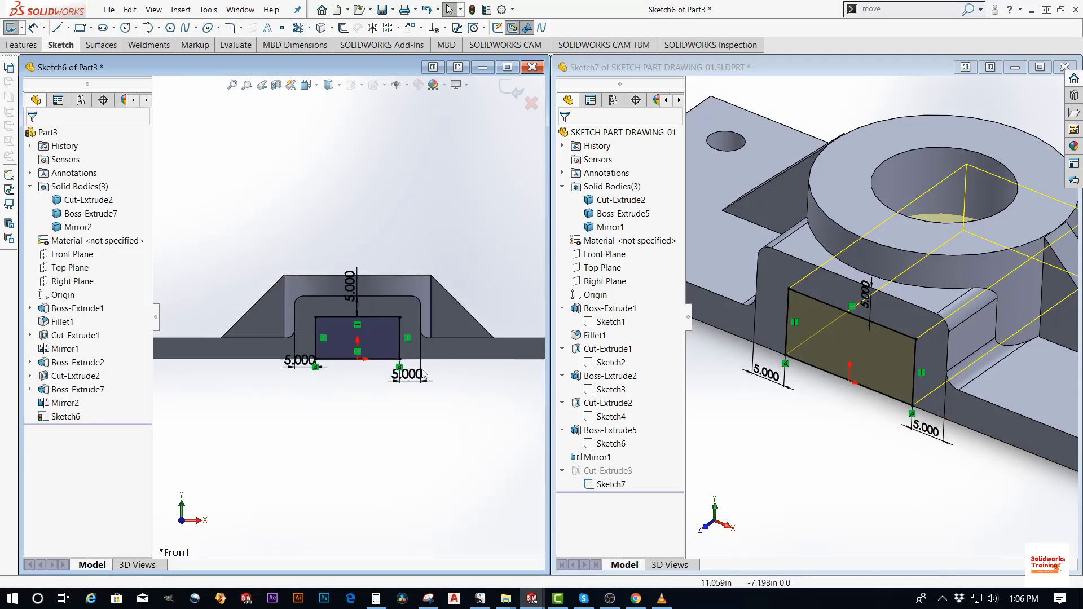
pyautogui.click(22, 45)
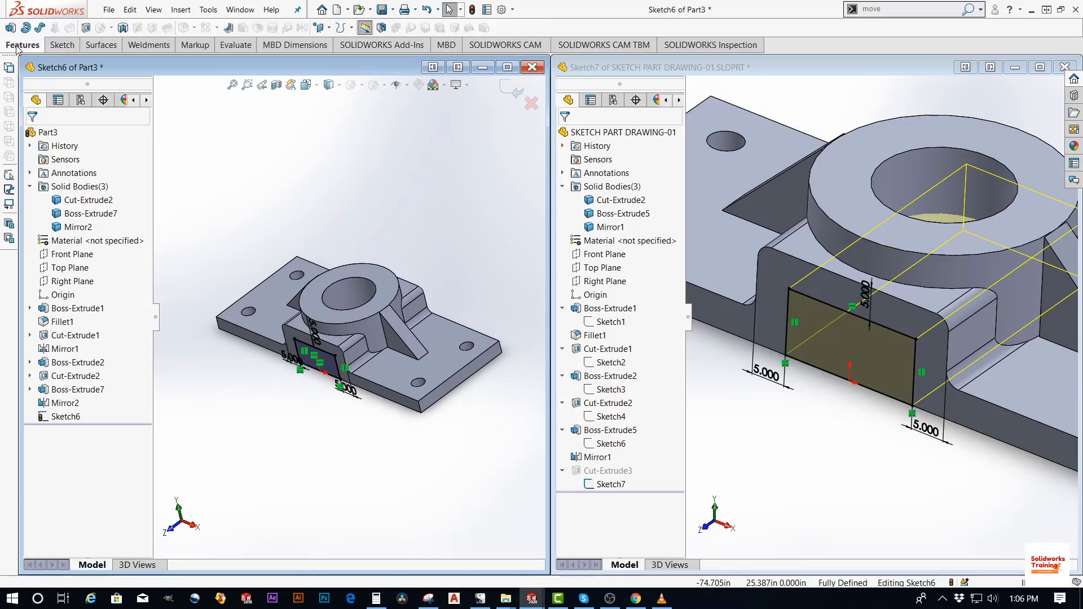
pyautogui.click(86, 27)
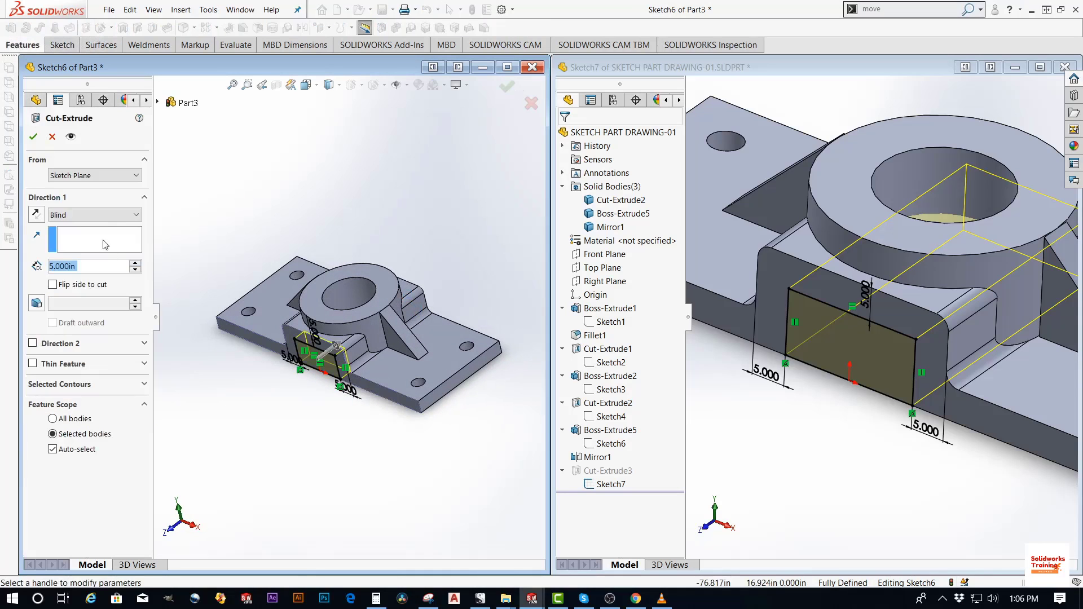
pyautogui.click(93, 215)
pyautogui.click(85, 232)
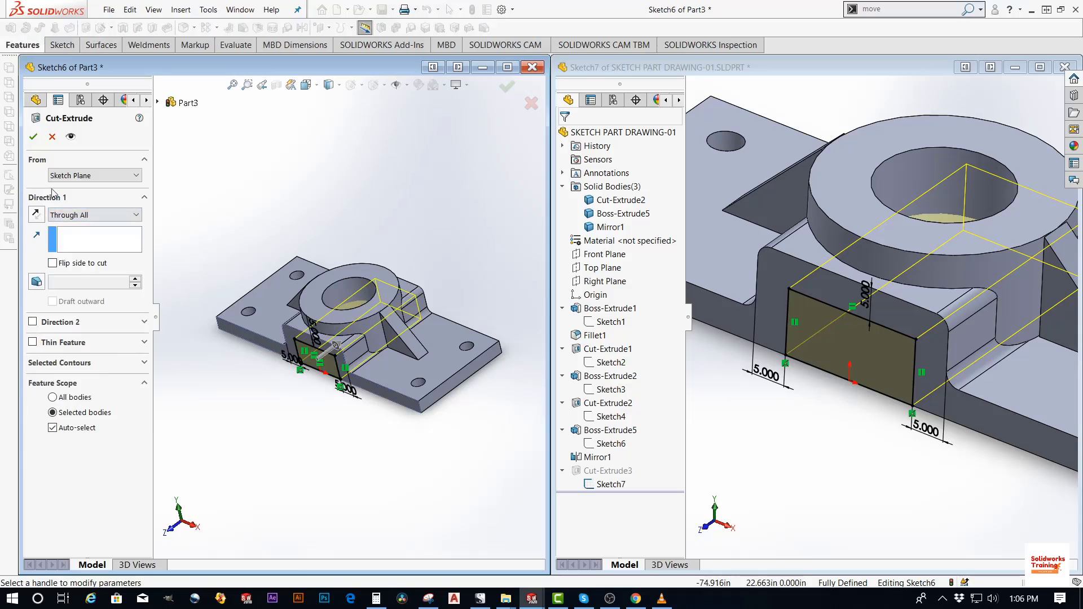
pyautogui.click(33, 137)
# Exit Sketch7 in the reference part and show both parts in Isometric view to compare the finished brackets
pyautogui.click(455, 245)
pyautogui.moveTo(455, 245); pyautogui.dragTo(476, 237, button='middle')
pyautogui.click(306, 85)
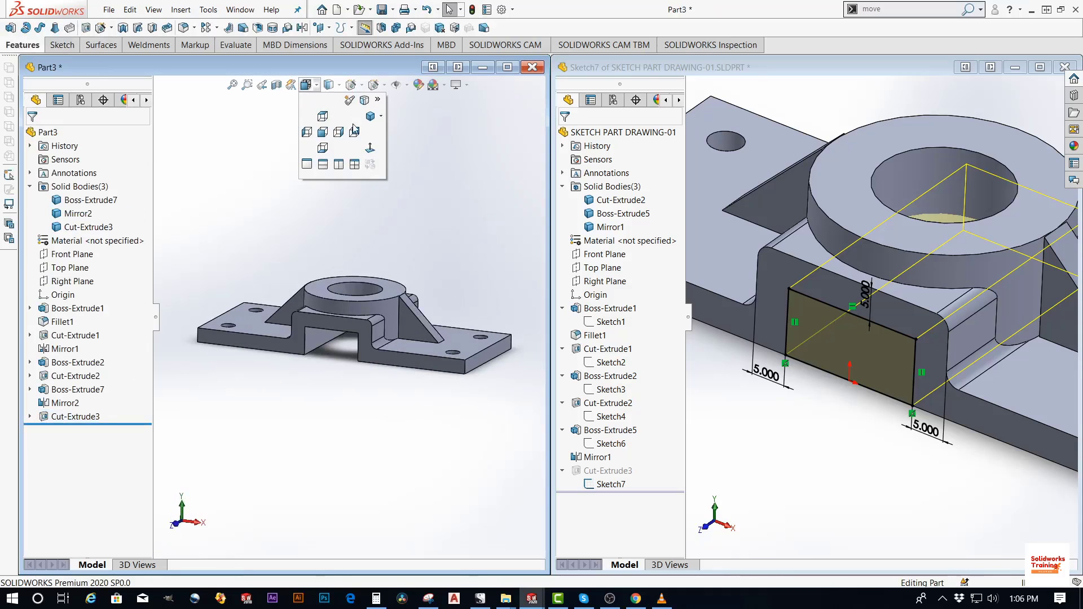
pyautogui.click(365, 123)
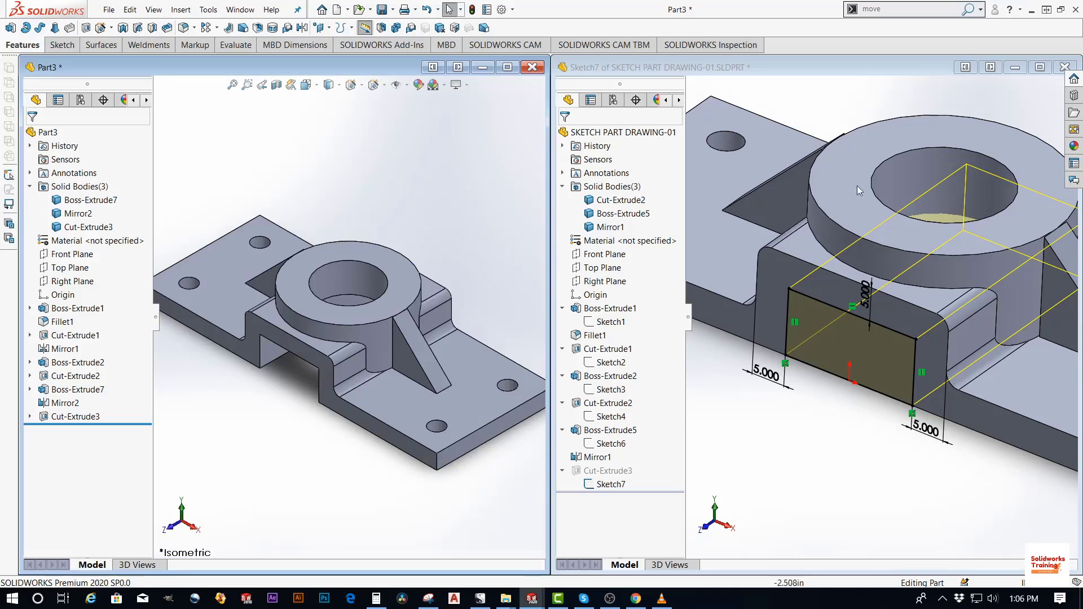
pyautogui.click(1011, 103)
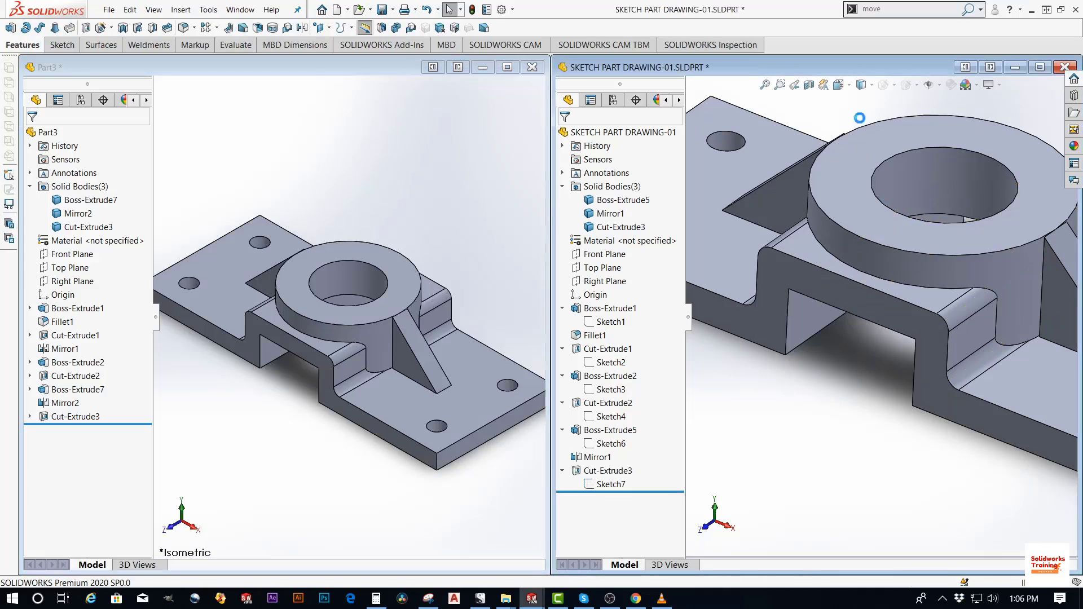
pyautogui.click(904, 120)
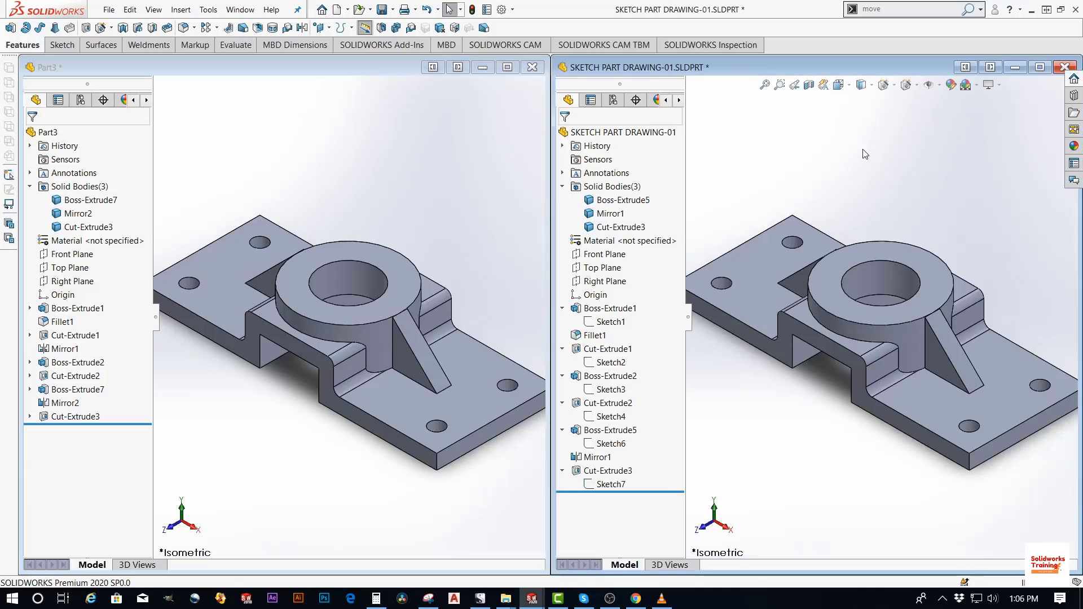
pyautogui.click(496, 271)
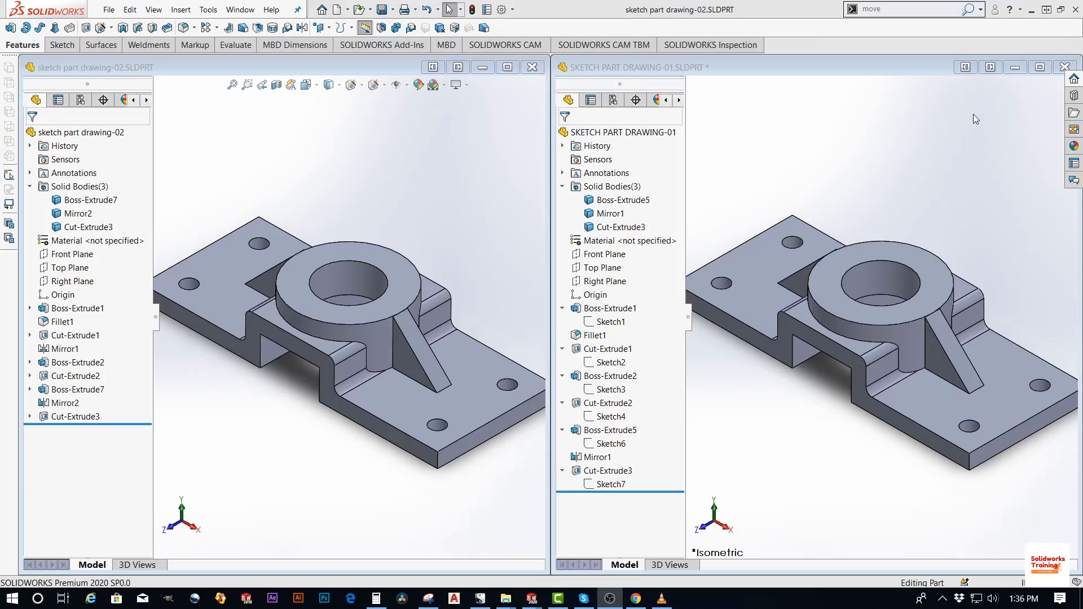
# Close the reference part SKETCH PART DRAWING-01 and maximize the sketch part drawing-02 window
pyautogui.click(1062, 68)
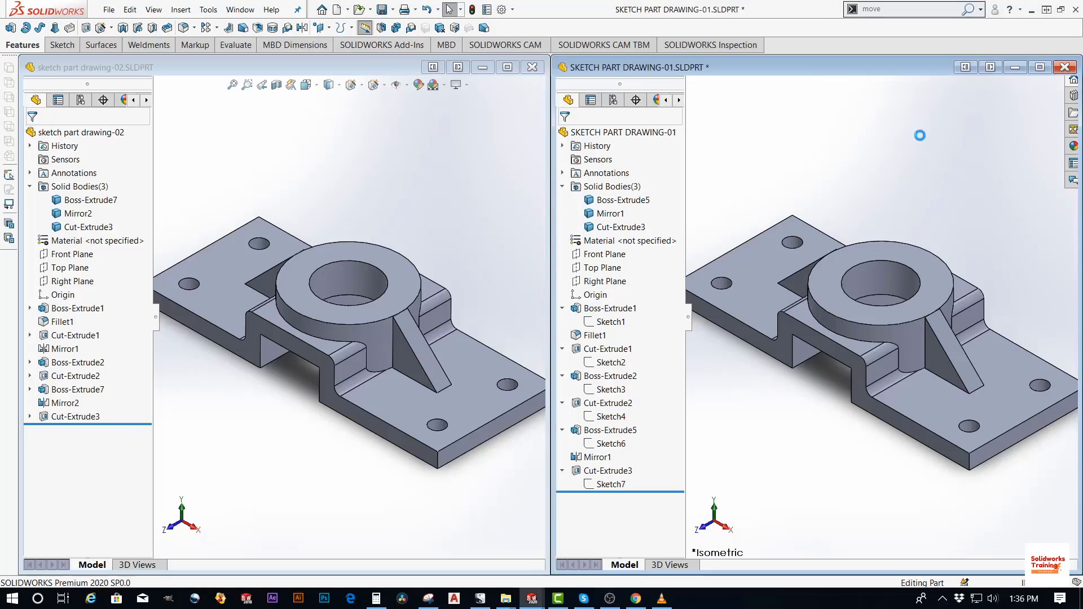
pyautogui.click(512, 319)
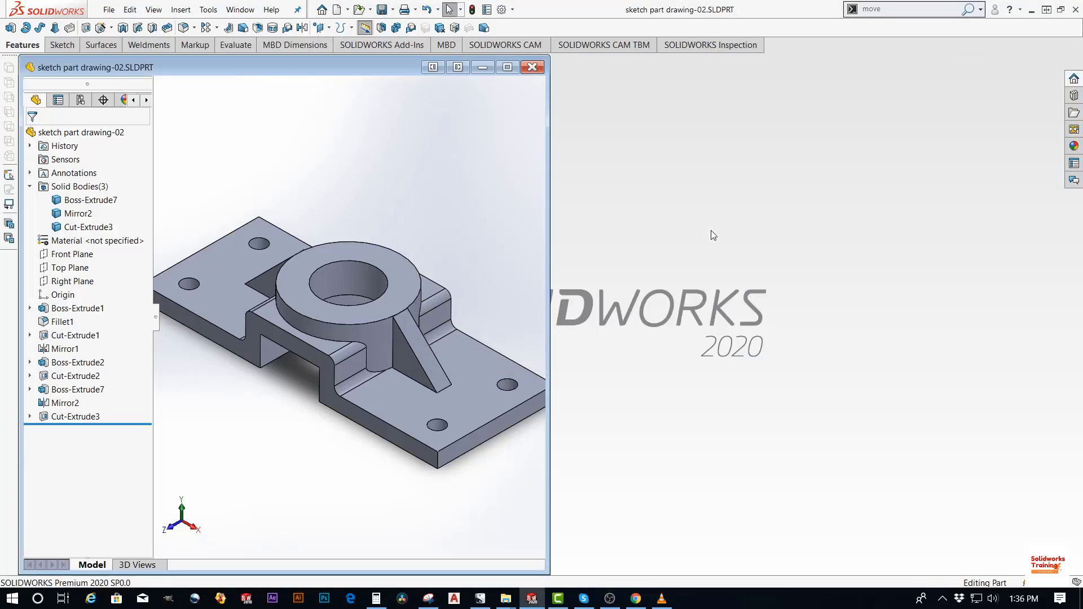
pyautogui.click(507, 67)
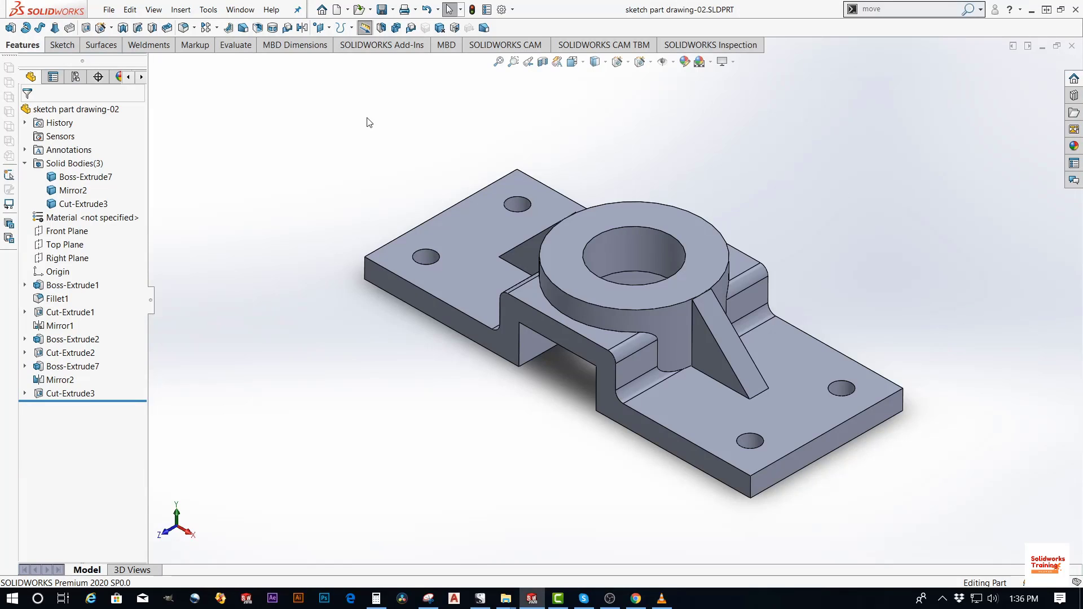
# Make a new drawing from the sketch part drawing-02 part using the B Size template
pyautogui.click(347, 11)
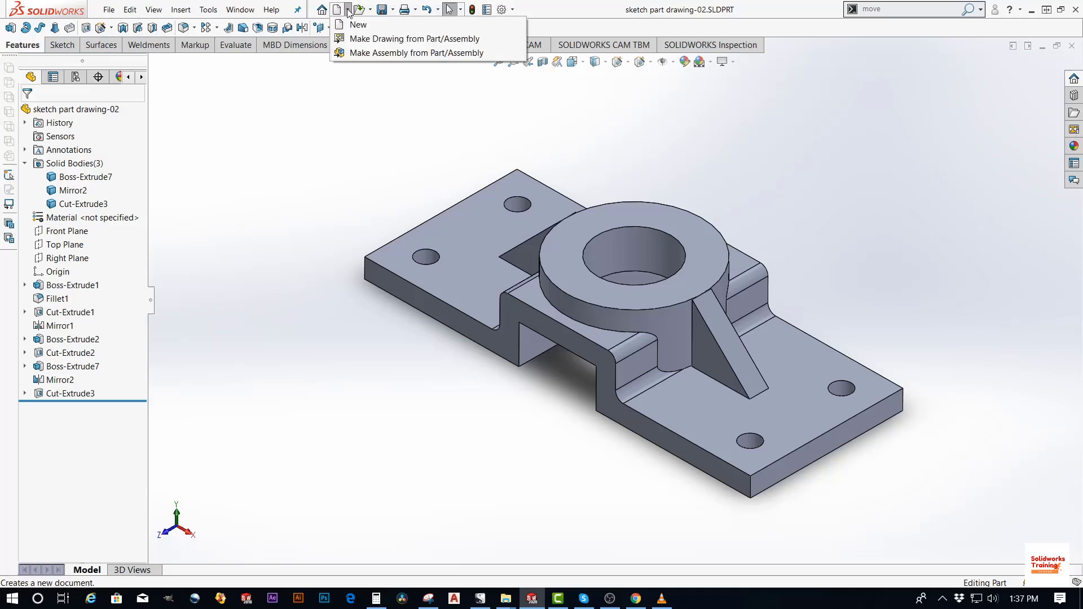
pyautogui.click(359, 39)
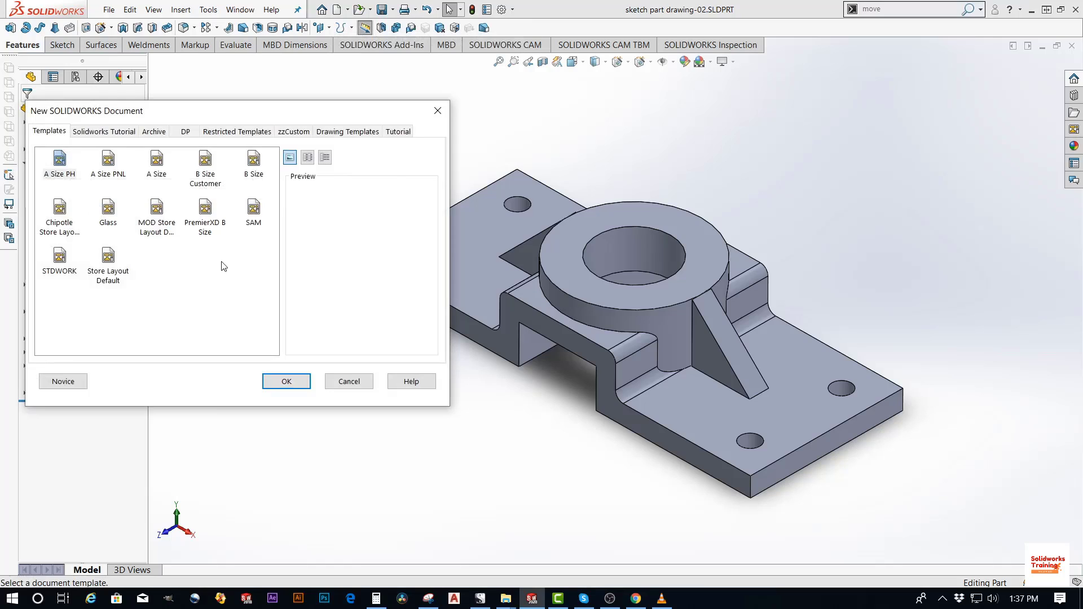
pyautogui.click(255, 167)
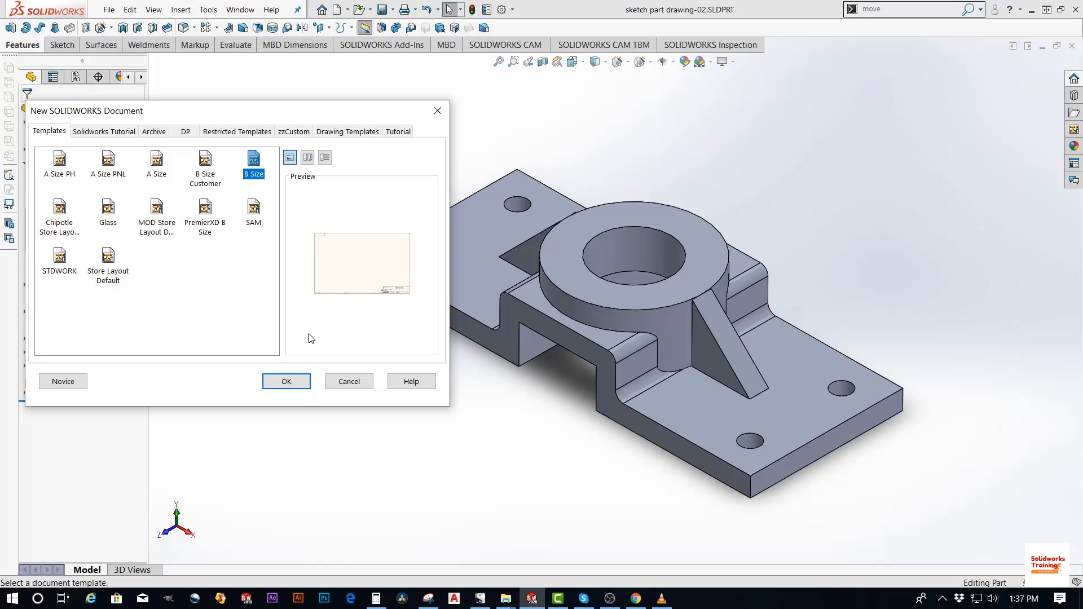
pyautogui.click(286, 377)
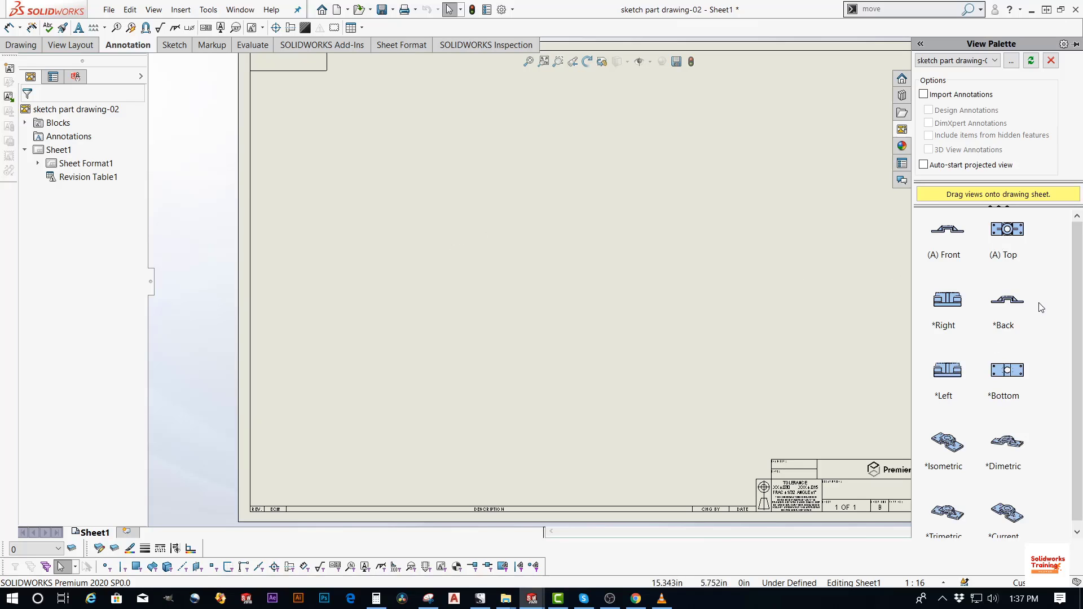
# Place the part's Top view in the upper left area of the drawing sheet
pyautogui.click(1019, 240)
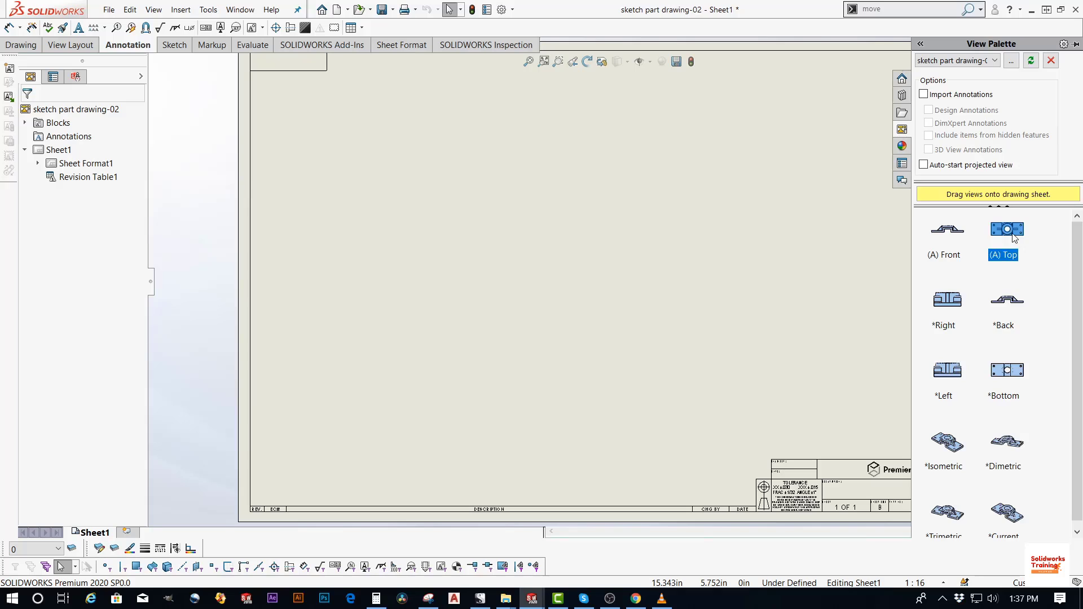
pyautogui.moveTo(1014, 239)
pyautogui.mouseDown()
pyautogui.moveTo(709, 235)
pyautogui.moveTo(450, 197)
pyautogui.mouseUp()
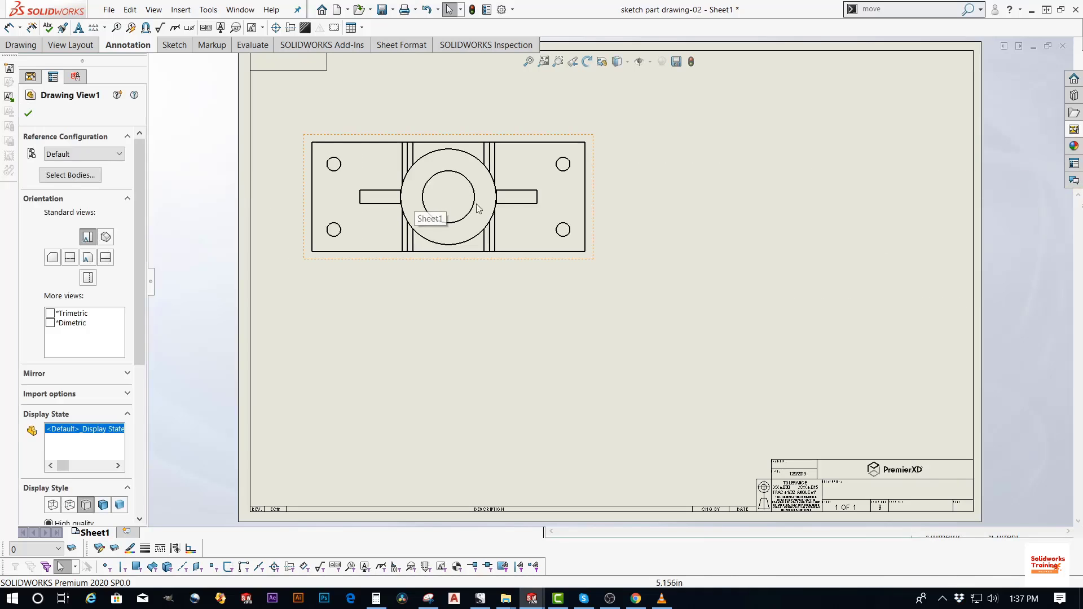
pyautogui.click(696, 285)
# Set the top view's custom scale to 1:20
pyautogui.click(516, 225)
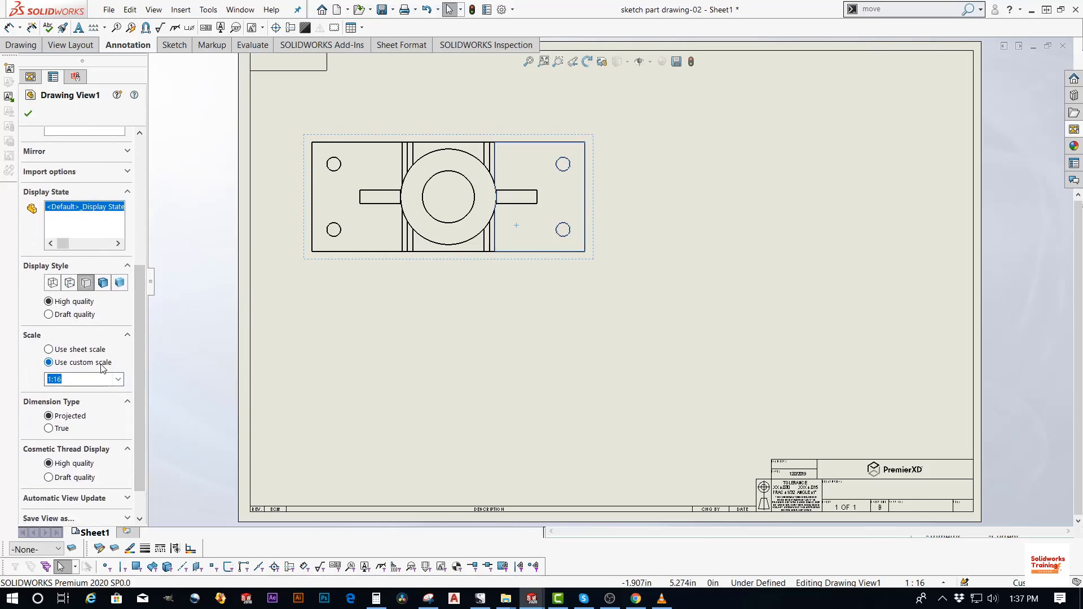
pyautogui.click(118, 380)
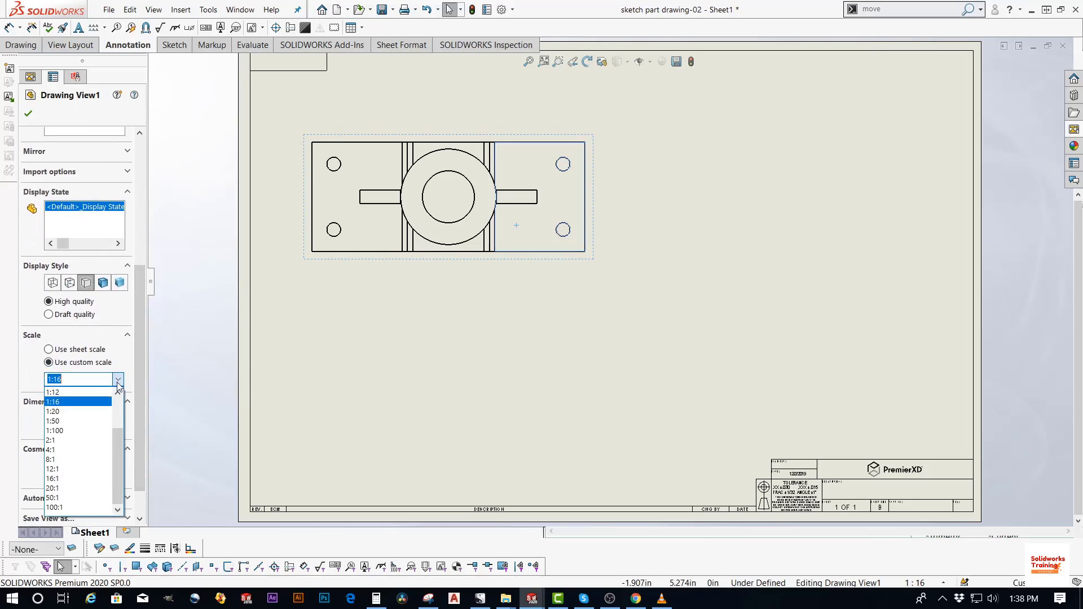
pyautogui.click(79, 411)
pyautogui.click(430, 358)
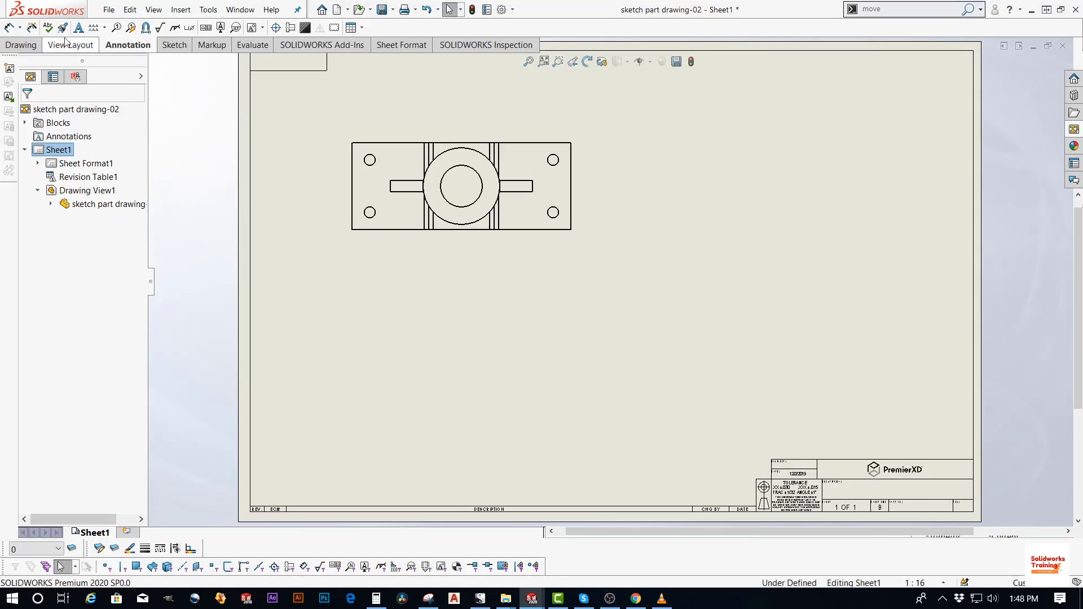
# Dimension the plate's overall length between its left and right edges, placing the dimension above the top view
pyautogui.click(9, 29)
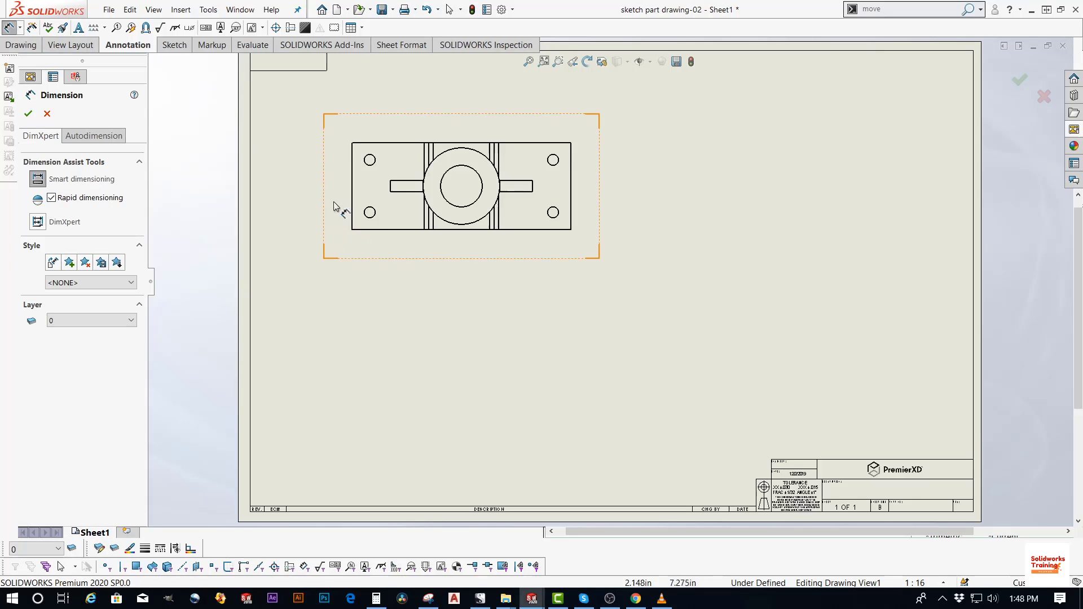
pyautogui.click(354, 169)
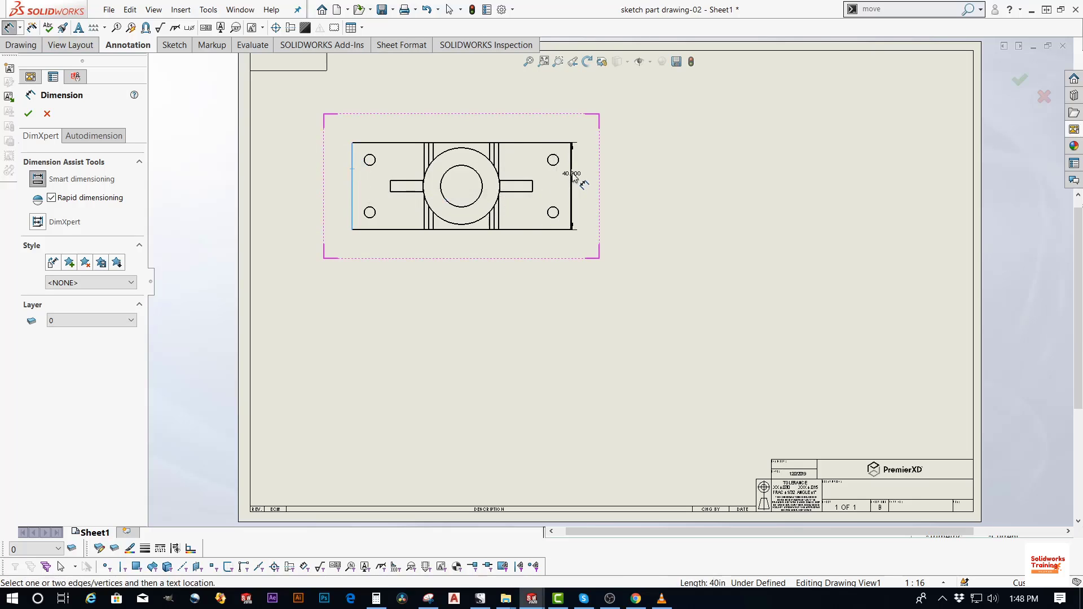
pyautogui.click(572, 176)
pyautogui.click(460, 125)
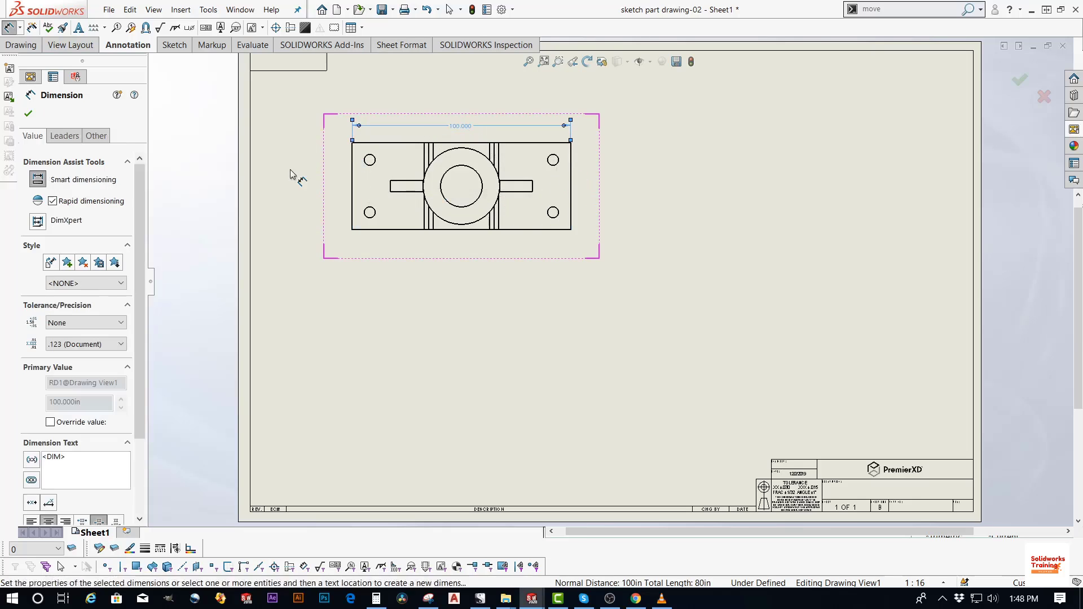
pyautogui.click(279, 177)
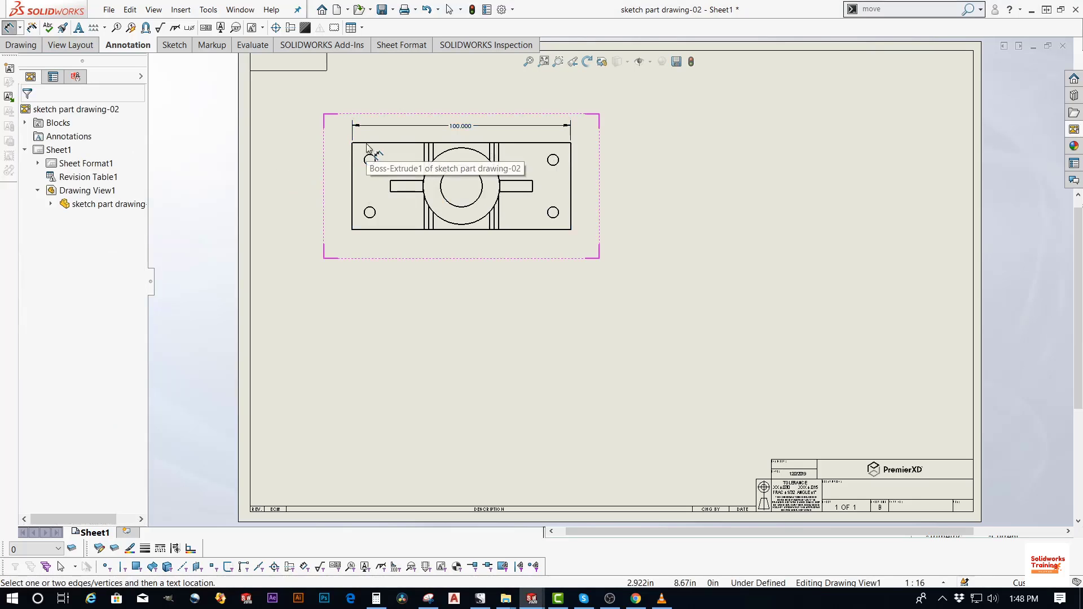
# Dimension the plate's overall width between its top and bottom edges, placing the dimension left of the view
pyautogui.click(367, 144)
pyautogui.click(377, 229)
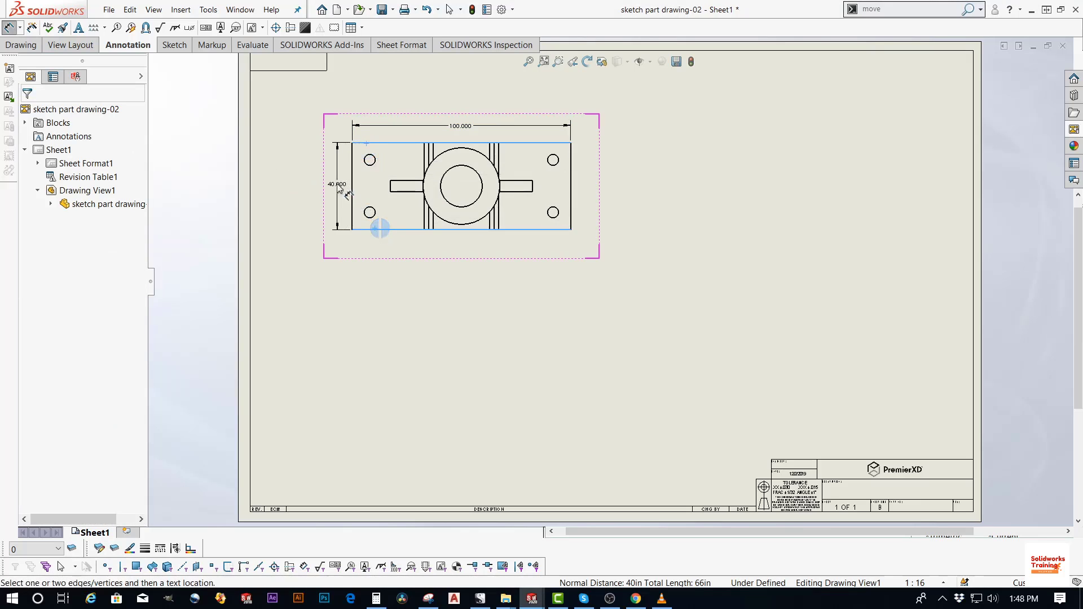
pyautogui.click(331, 188)
pyautogui.click(269, 211)
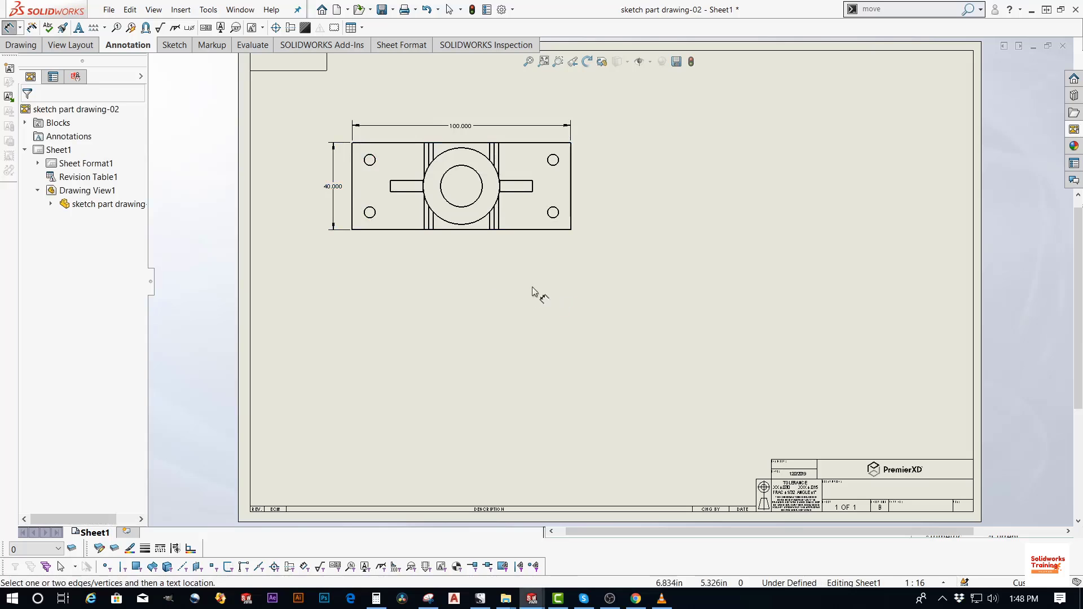
pyautogui.press('Escape')
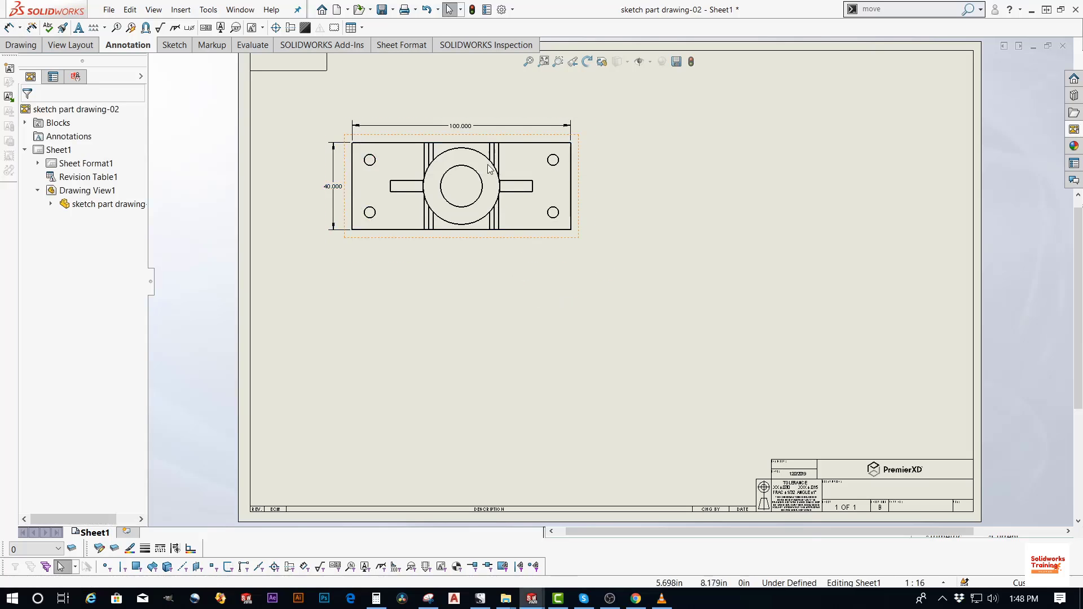
# Dimension the upper-left hole's vertical distance from the plate's top edge, and shift the overall width dimension farther outward
pyautogui.scroll(-3, 526, 207)
pyautogui.scroll(-1, 525, 181)
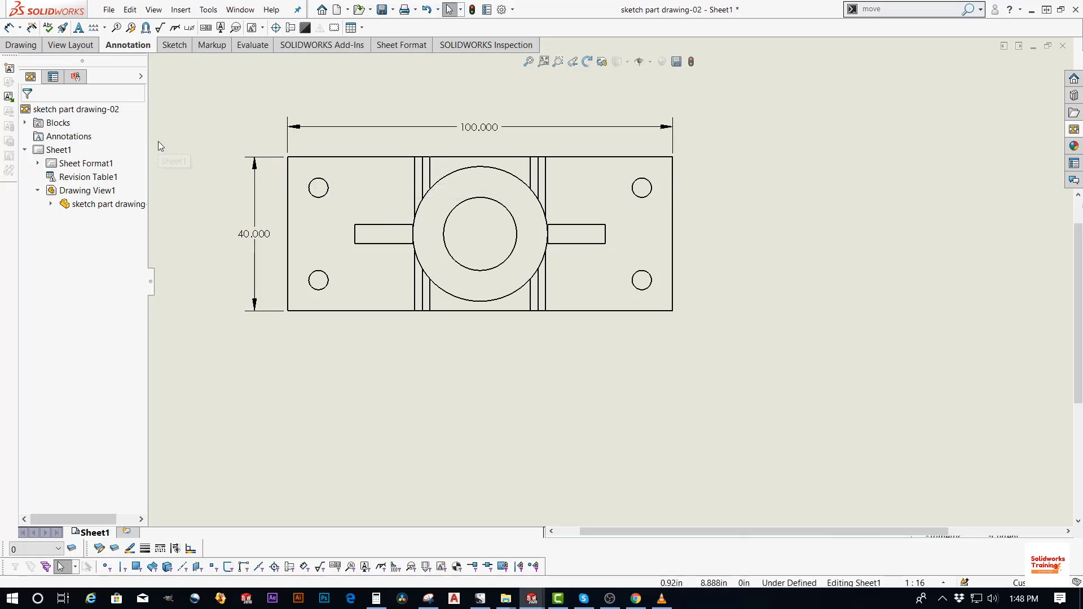
pyautogui.click(10, 27)
pyautogui.scroll(-2, 350, 193)
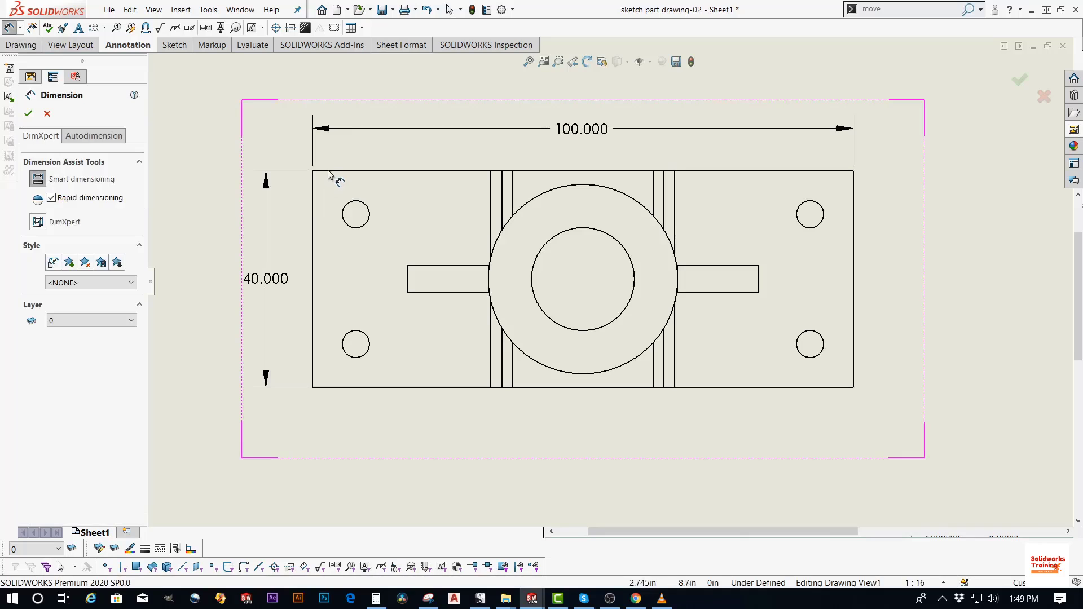
pyautogui.click(357, 171)
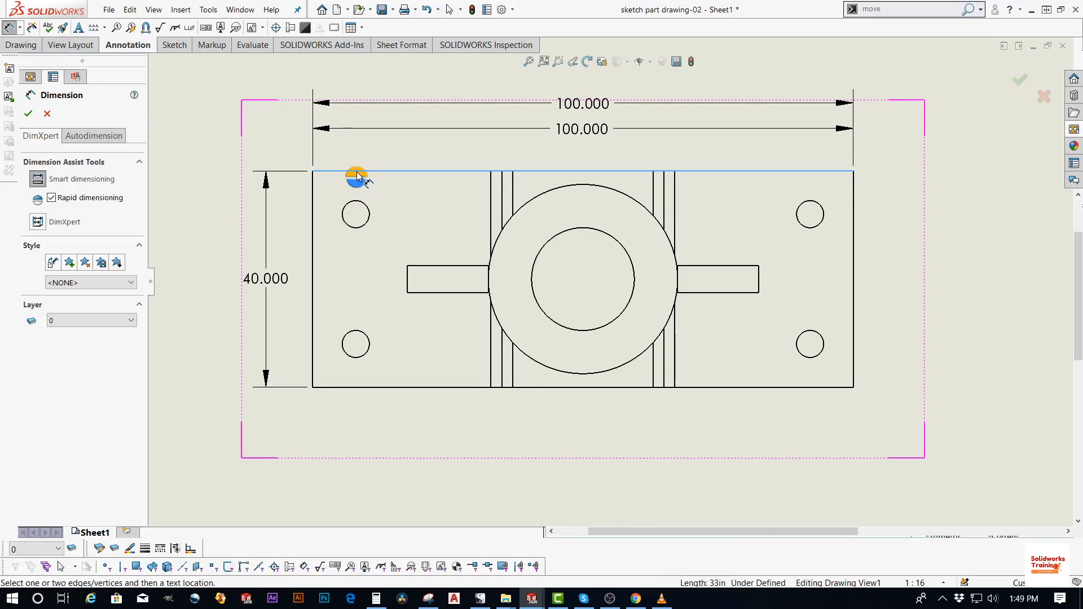
pyautogui.click(357, 207)
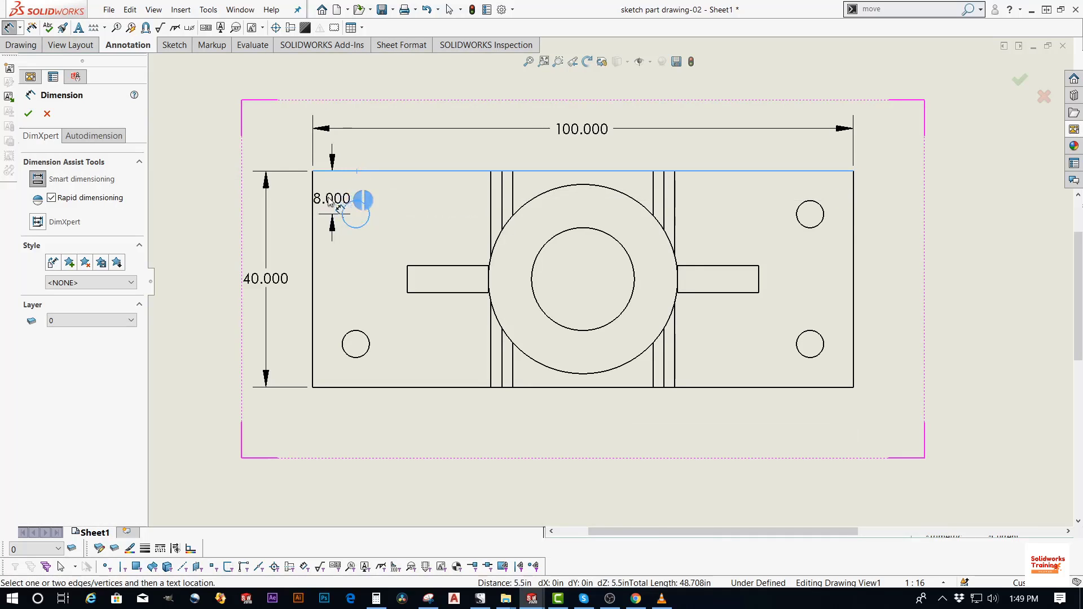
pyautogui.click(352, 210)
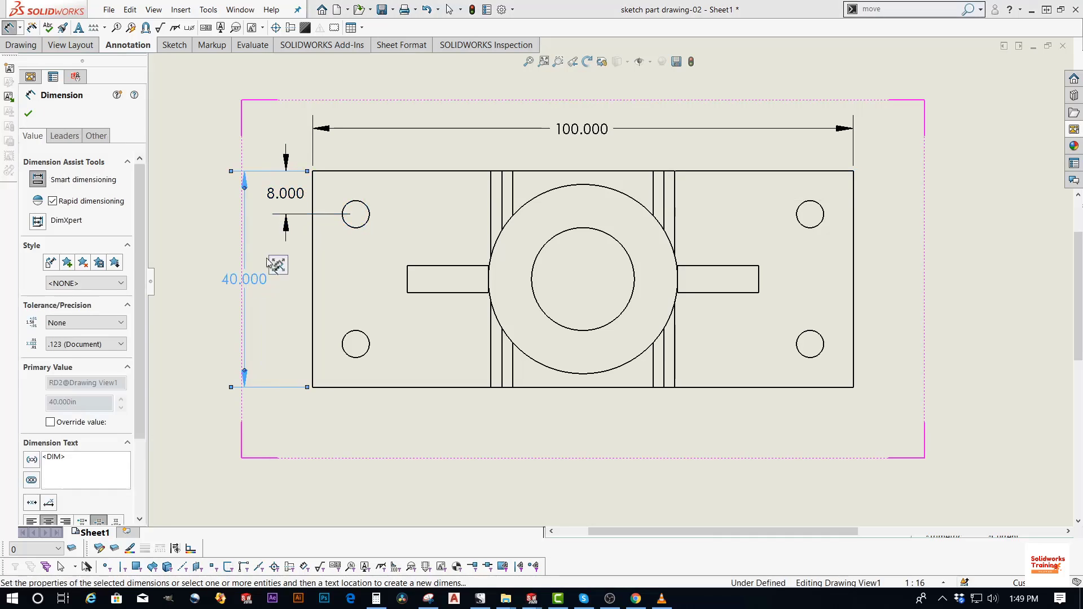
pyautogui.click(223, 280)
pyautogui.press('Escape')
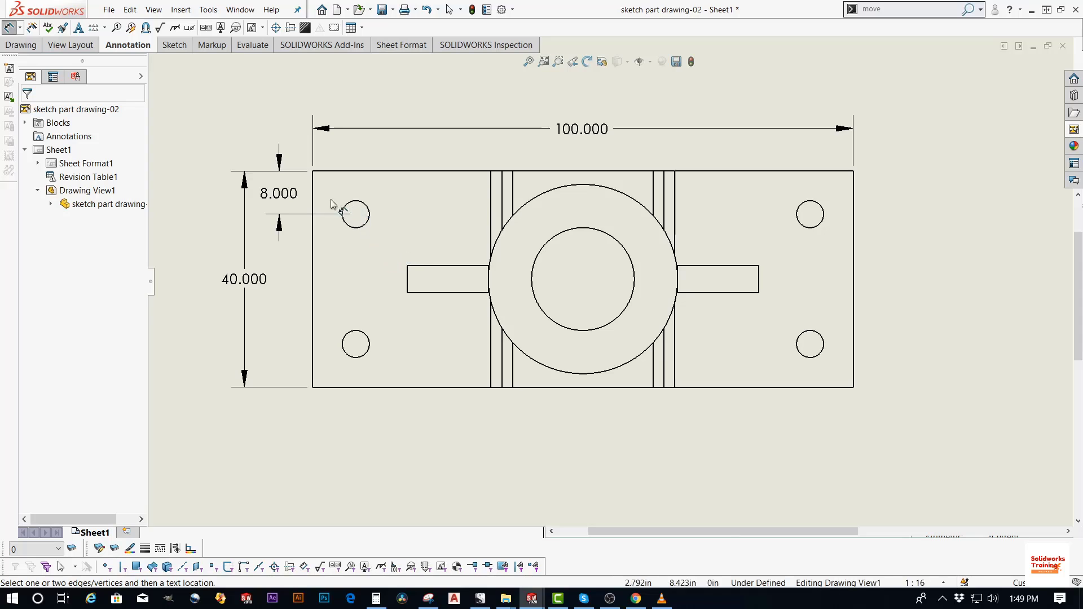
# Dimension the upper-left hole's horizontal distance from the plate's left edge above the view, and raise the overall length dimension
pyautogui.click(313, 196)
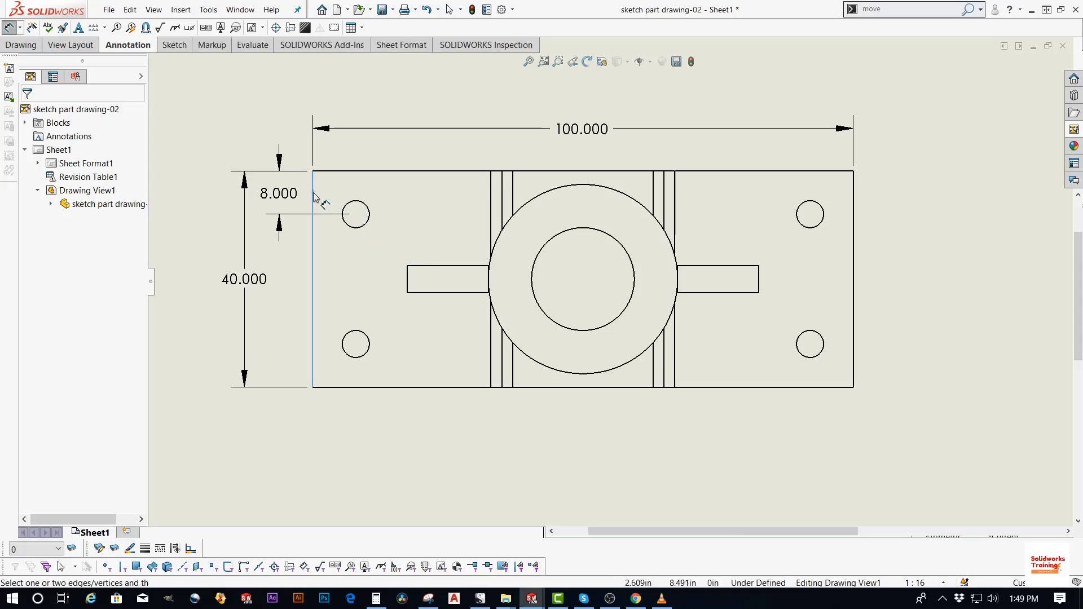
pyautogui.click(355, 213)
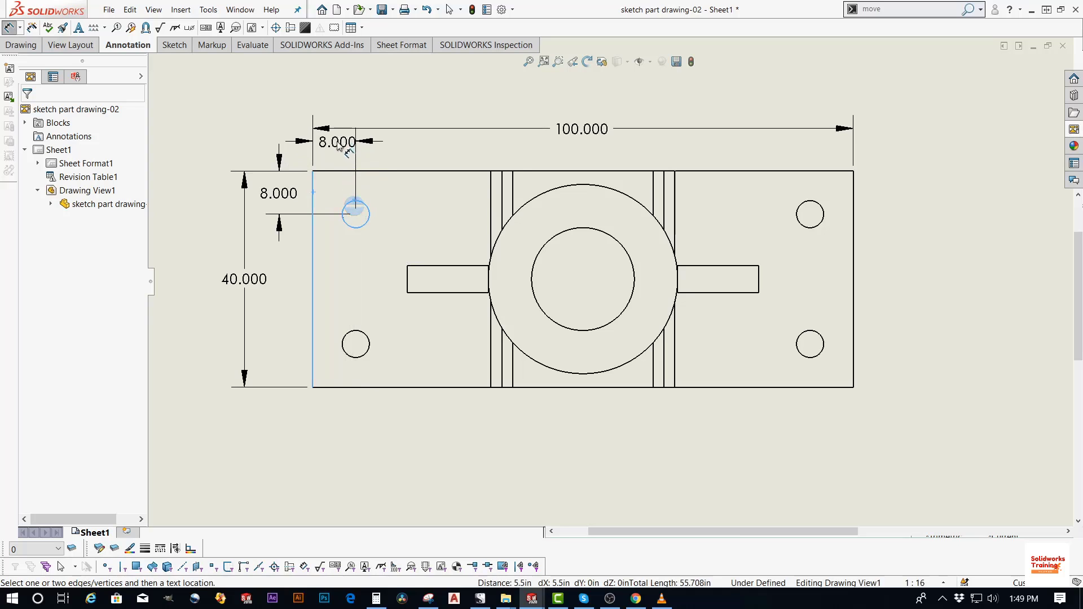
pyautogui.click(357, 206)
pyautogui.click(572, 115)
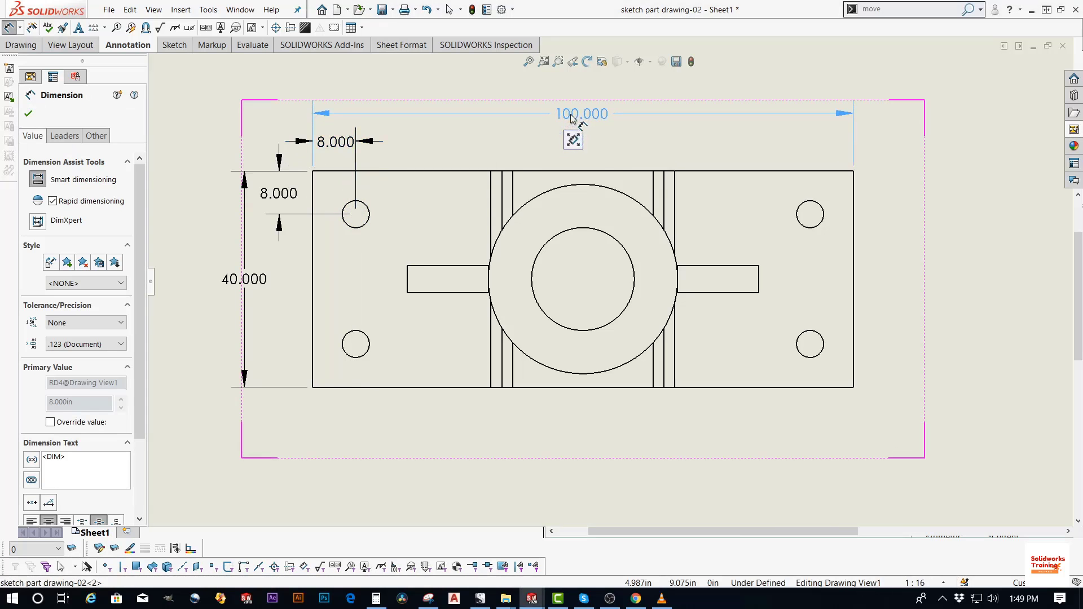
pyautogui.click(210, 133)
pyautogui.press('Escape')
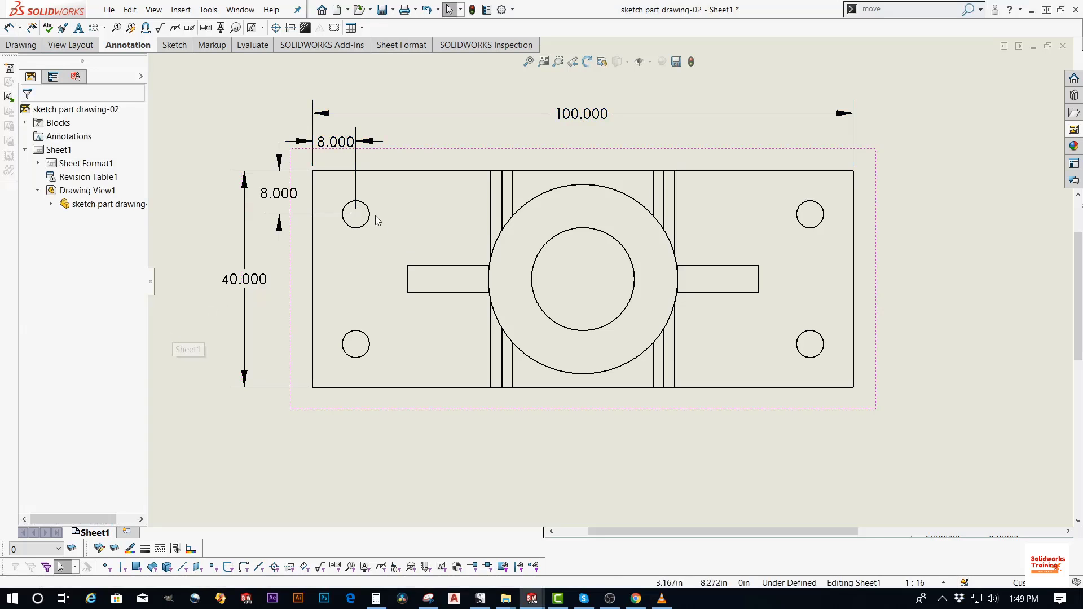
pyautogui.click(807, 204)
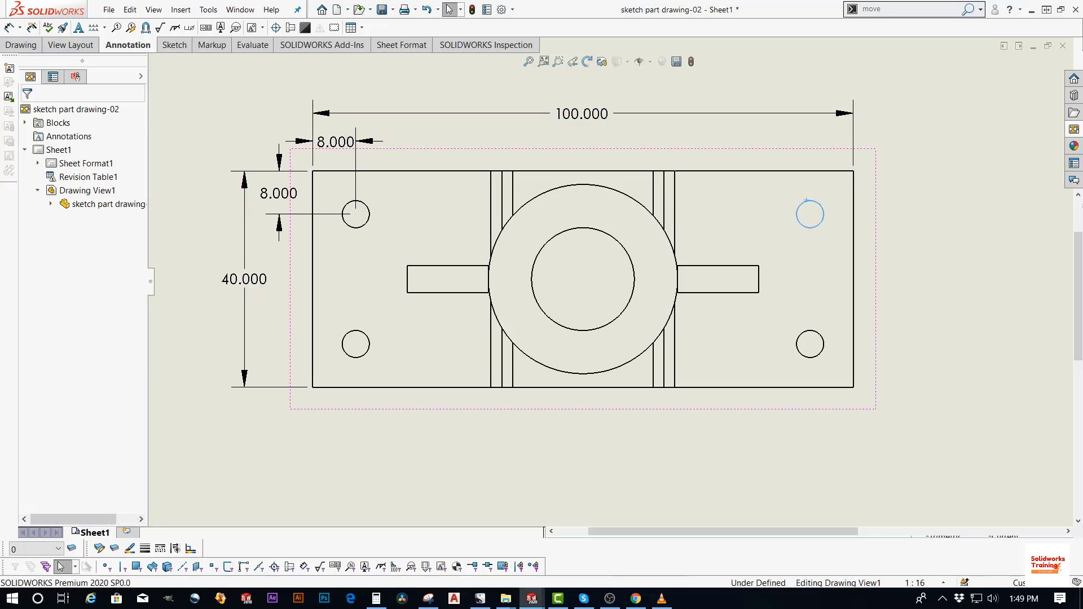
pyautogui.click(366, 207)
pyautogui.click(207, 214)
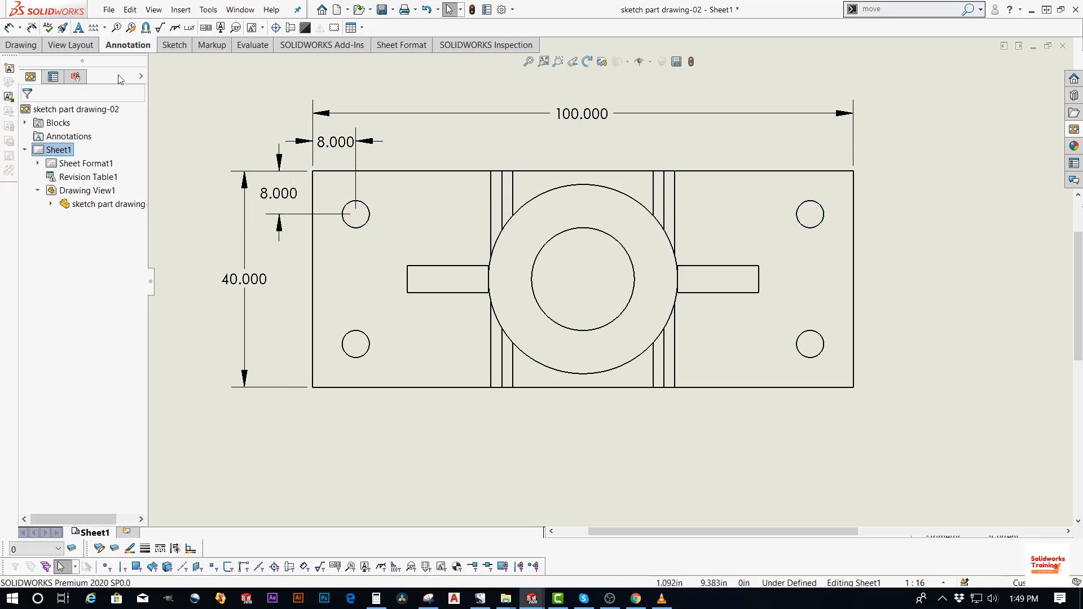
# Add linear center marks with connection lines to the plate's four corner holes
pyautogui.click(275, 28)
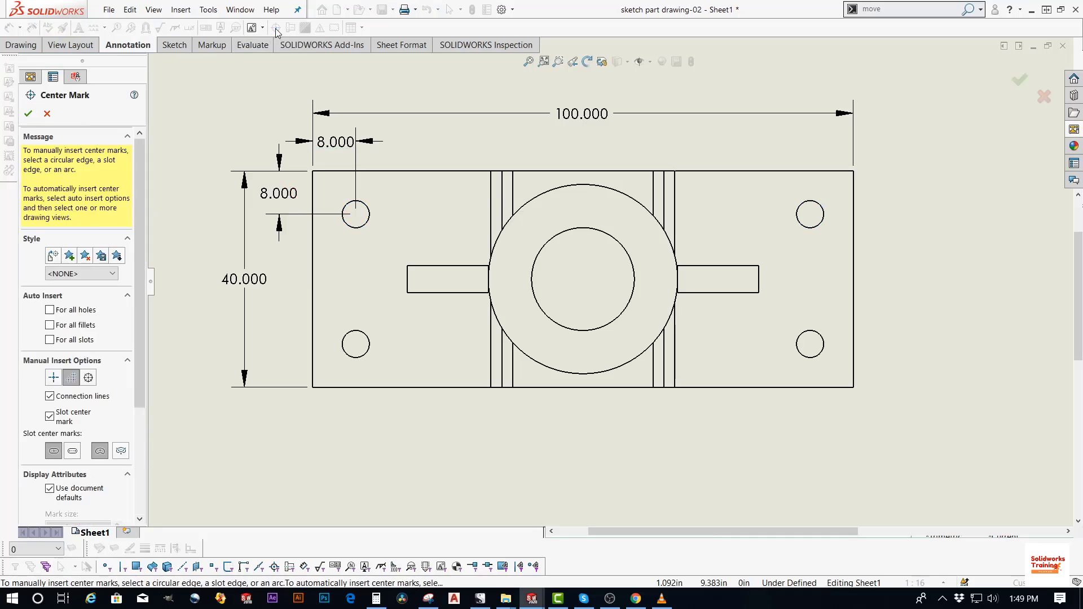
pyautogui.click(77, 383)
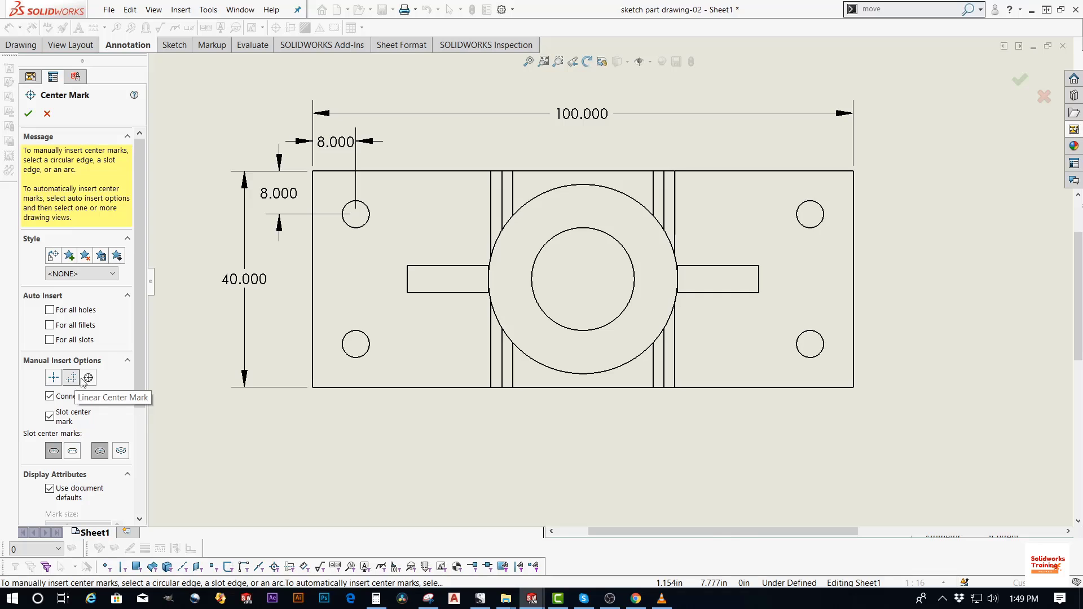
pyautogui.click(369, 213)
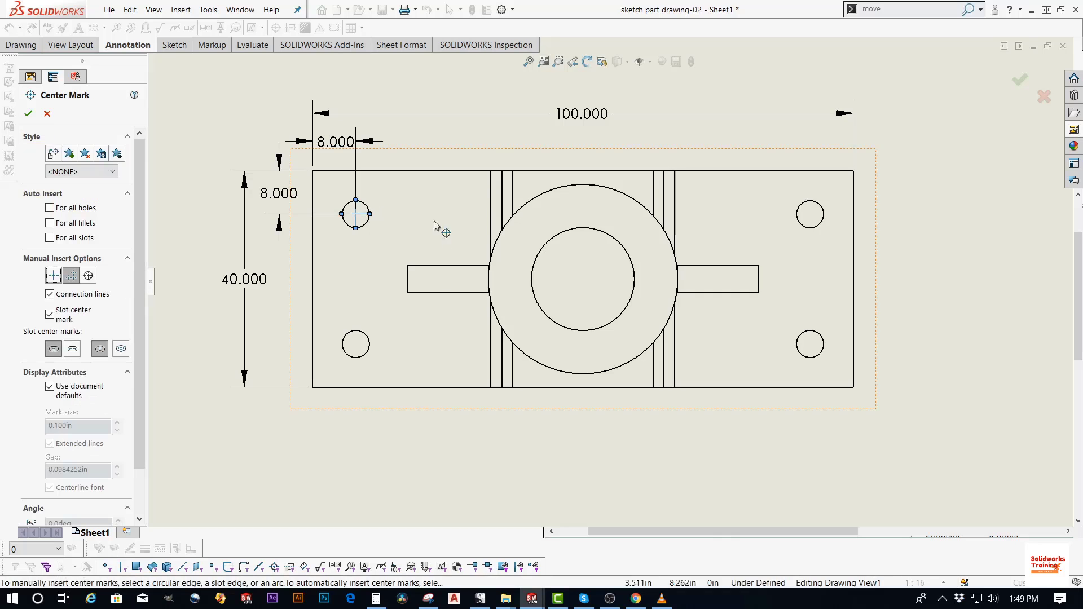
pyautogui.click(797, 213)
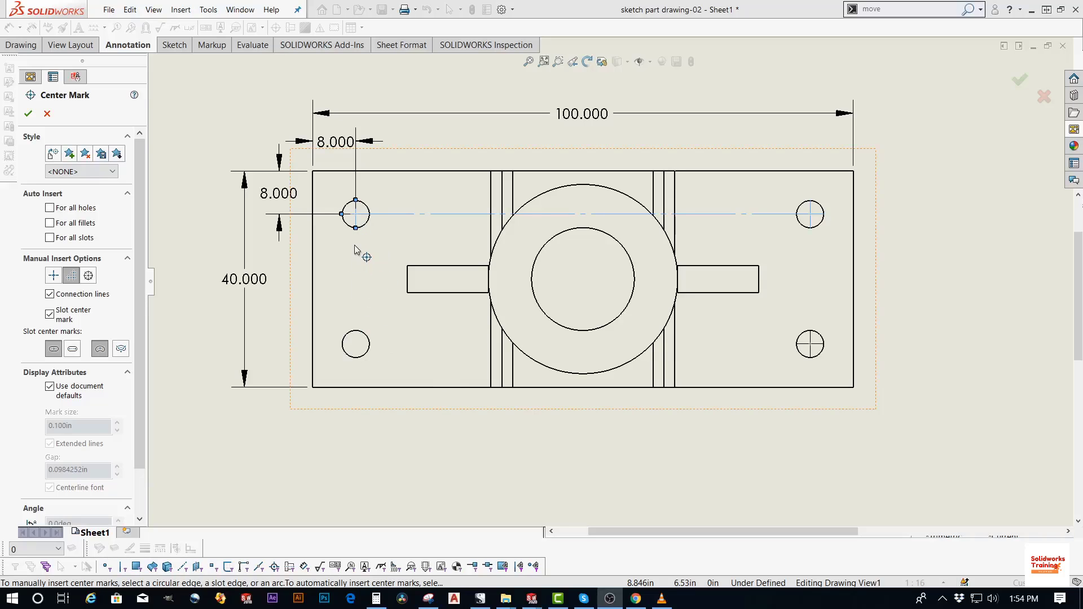
pyautogui.click(361, 335)
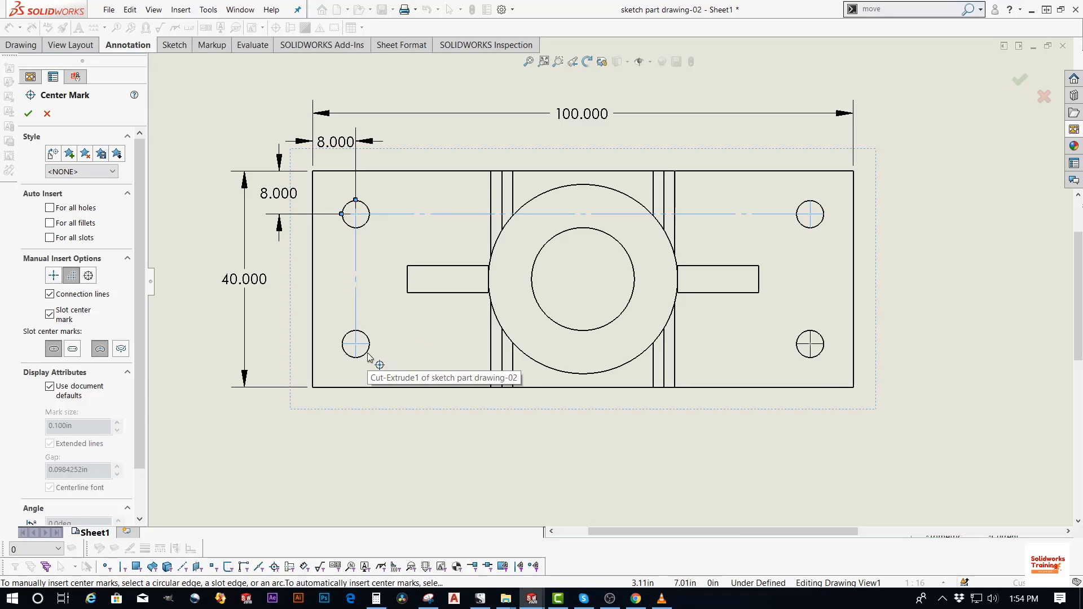
pyautogui.click(804, 357)
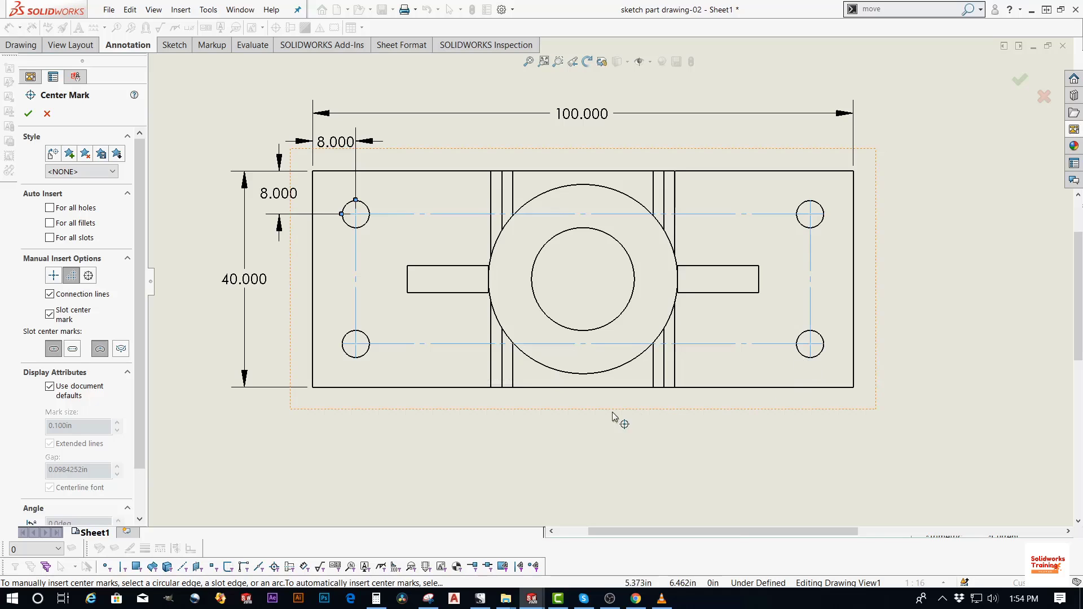
pyautogui.press('Escape')
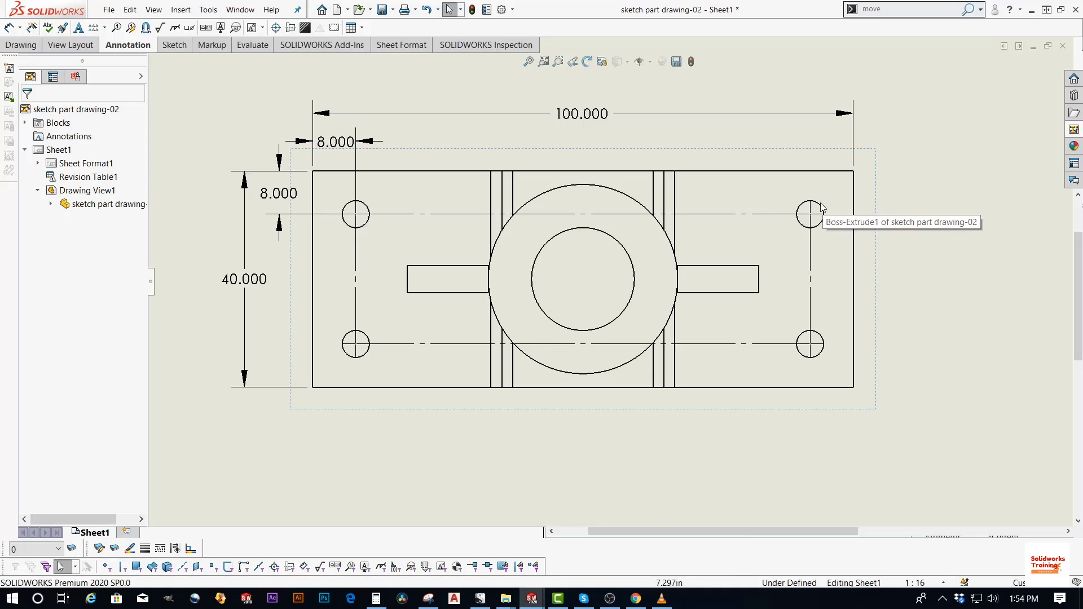
# Dimension the upper-right hole's horizontal distance from the plate's right edge, placing the dimension above the view
pyautogui.click(853, 195)
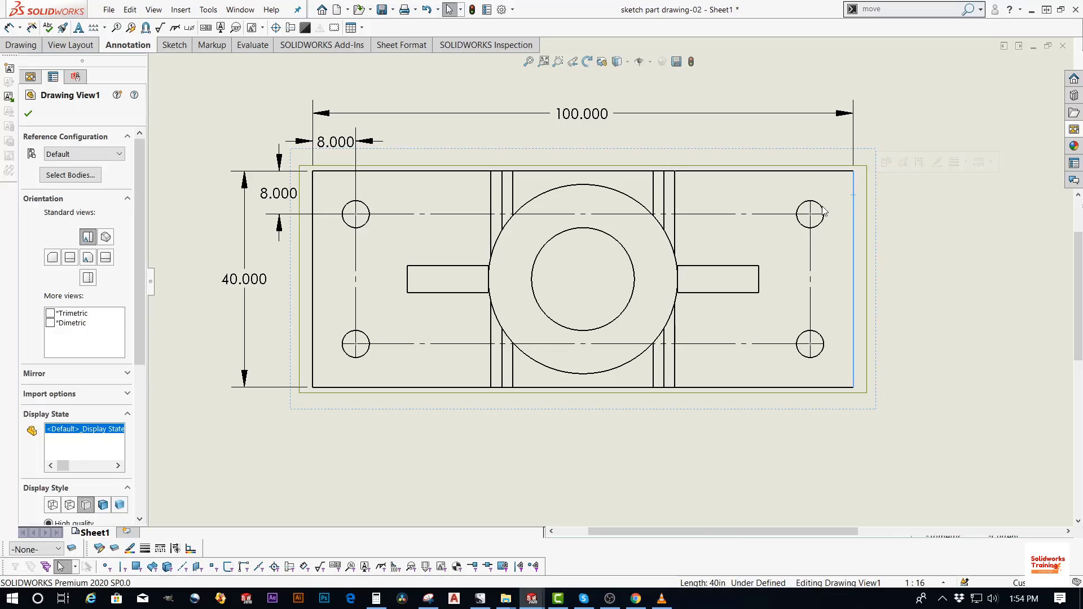
pyautogui.click(937, 197)
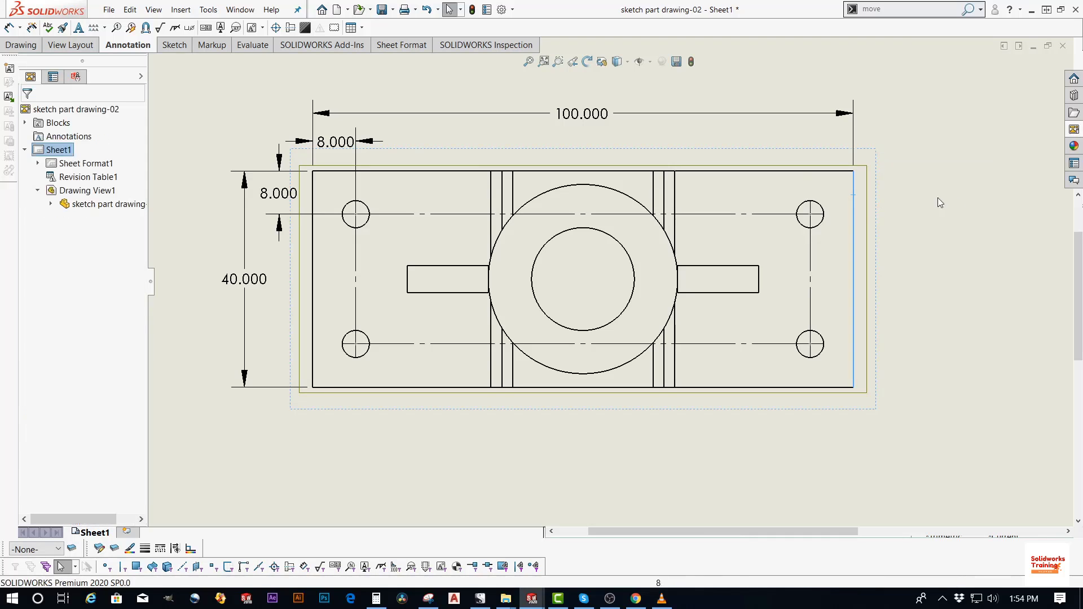
pyautogui.press('d')
pyautogui.click(853, 197)
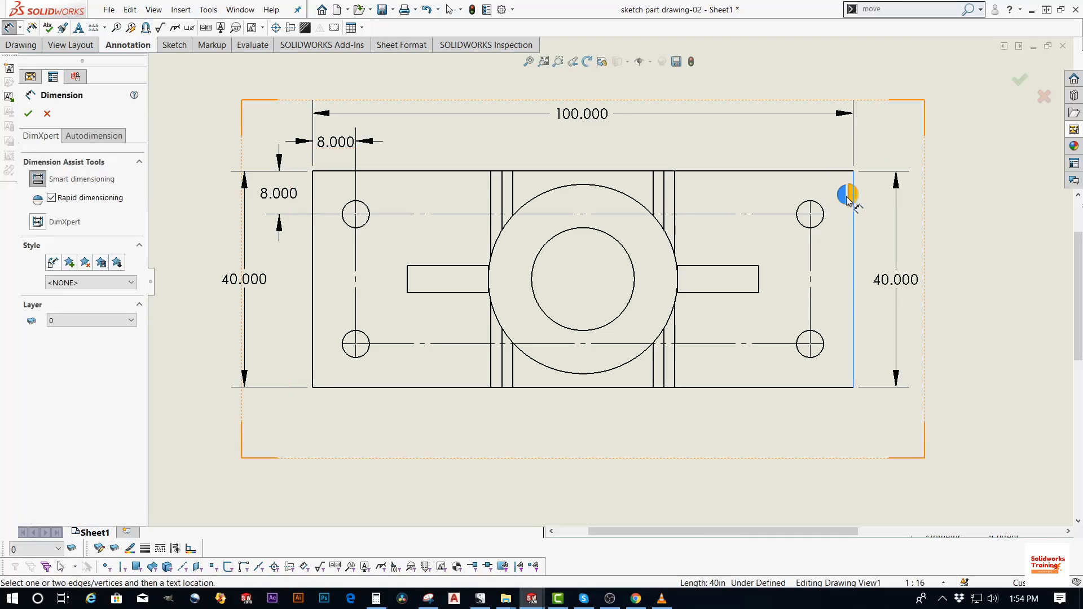
pyautogui.click(819, 208)
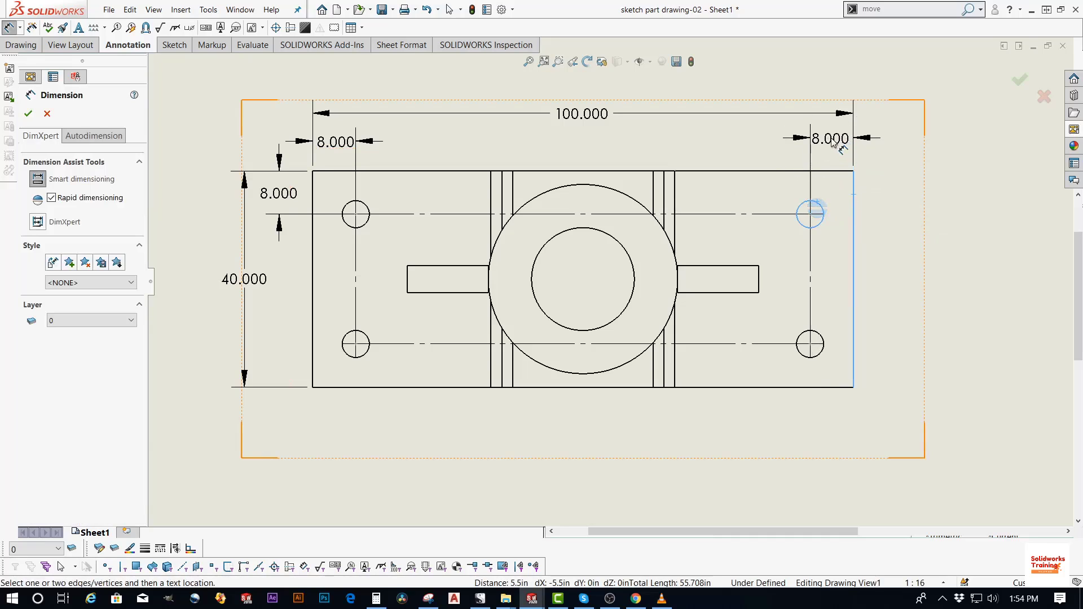
pyautogui.click(832, 142)
pyautogui.press('Escape')
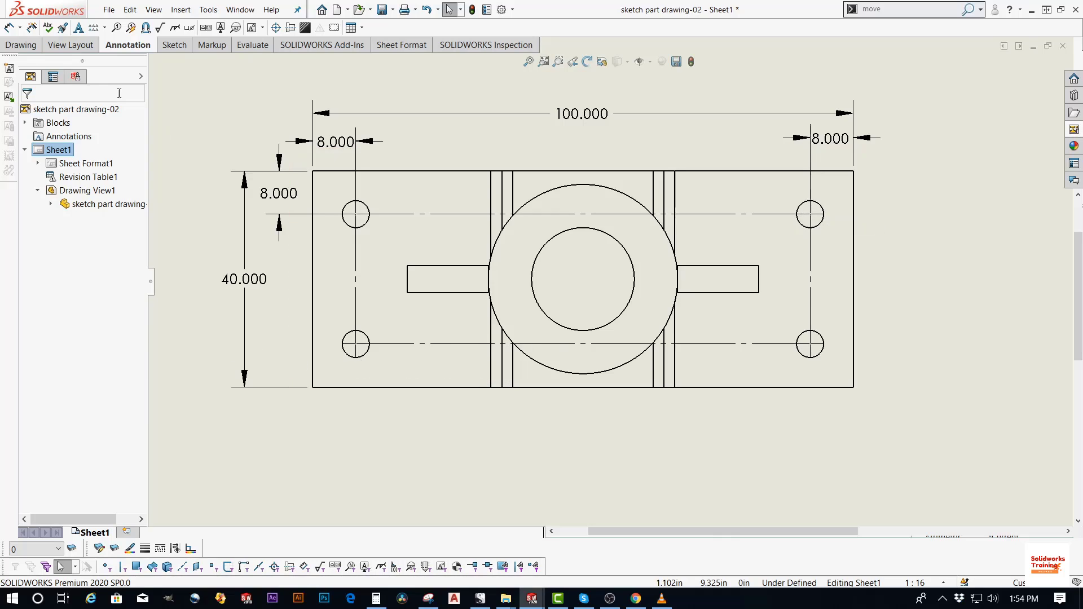
# Dimension the lower-left hole's vertical distance from the plate's bottom edge, placing the dimension left of the view
pyautogui.click(9, 28)
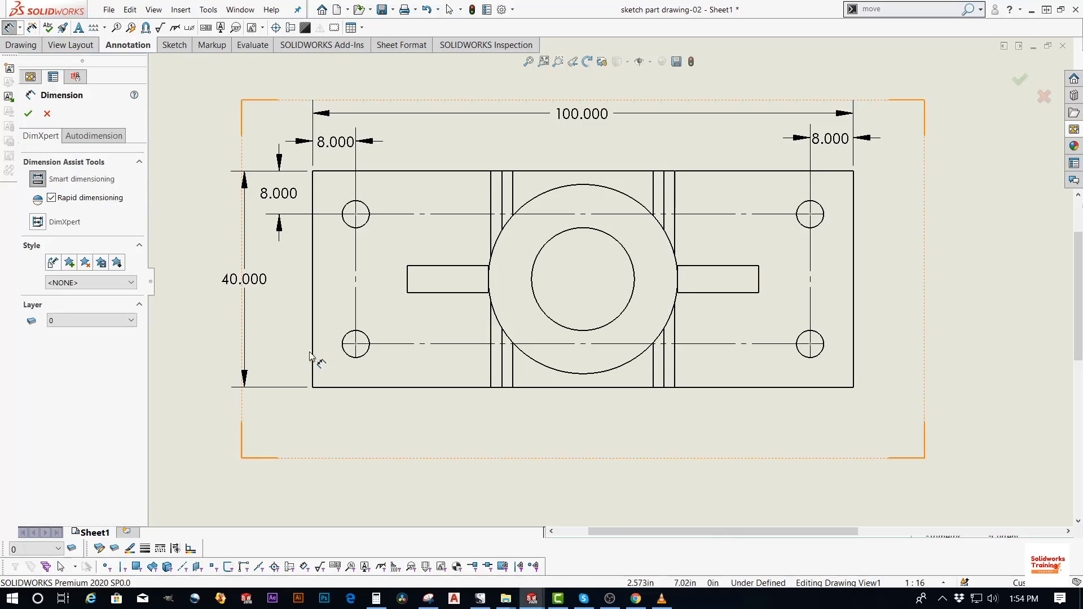
pyautogui.click(339, 387)
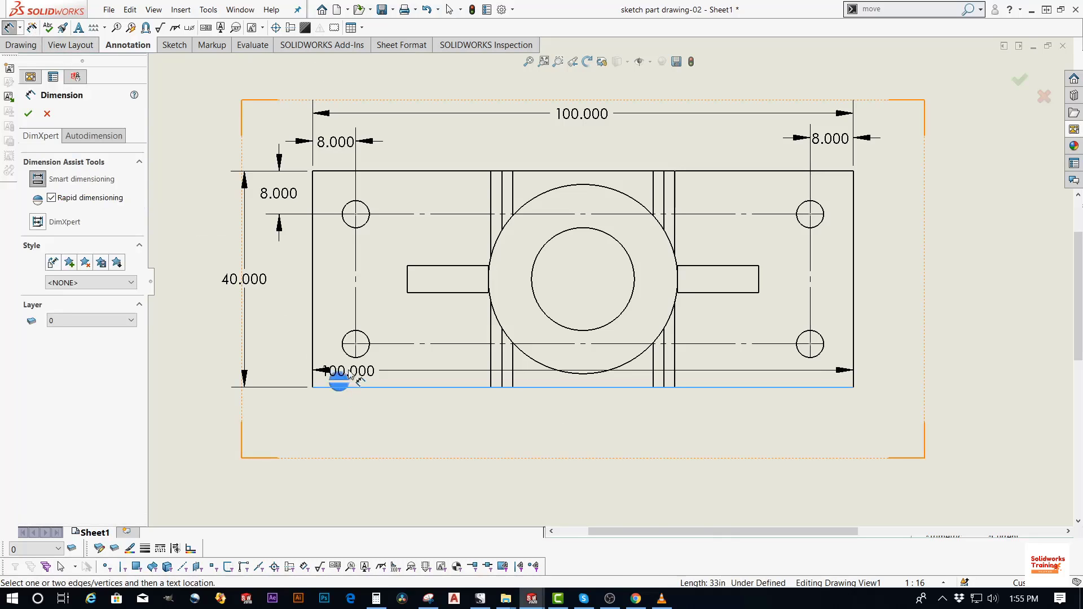
pyautogui.click(357, 354)
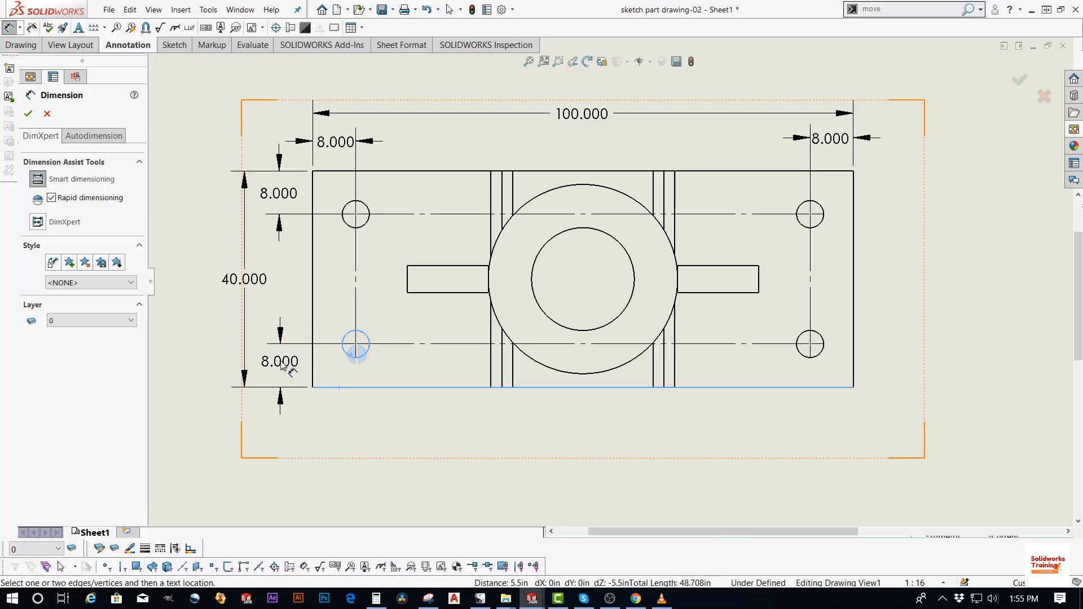
pyautogui.click(280, 364)
pyautogui.press('Escape')
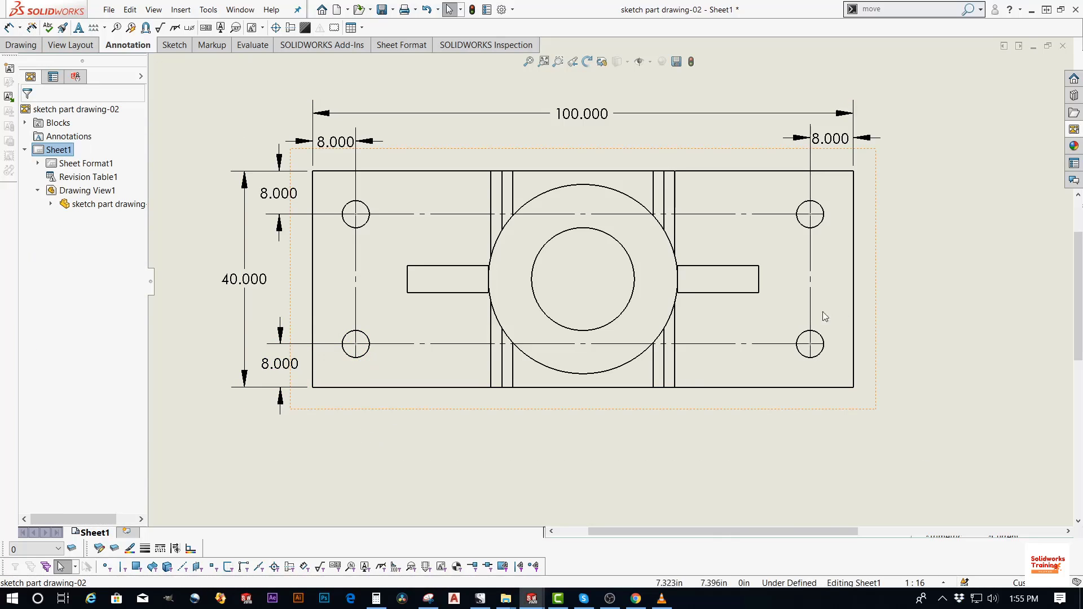
# Check the lower-right hole's nearby plate edges against the existing hole-to-edge dimensions at the upper-right and lower-left holes
pyautogui.click(855, 338)
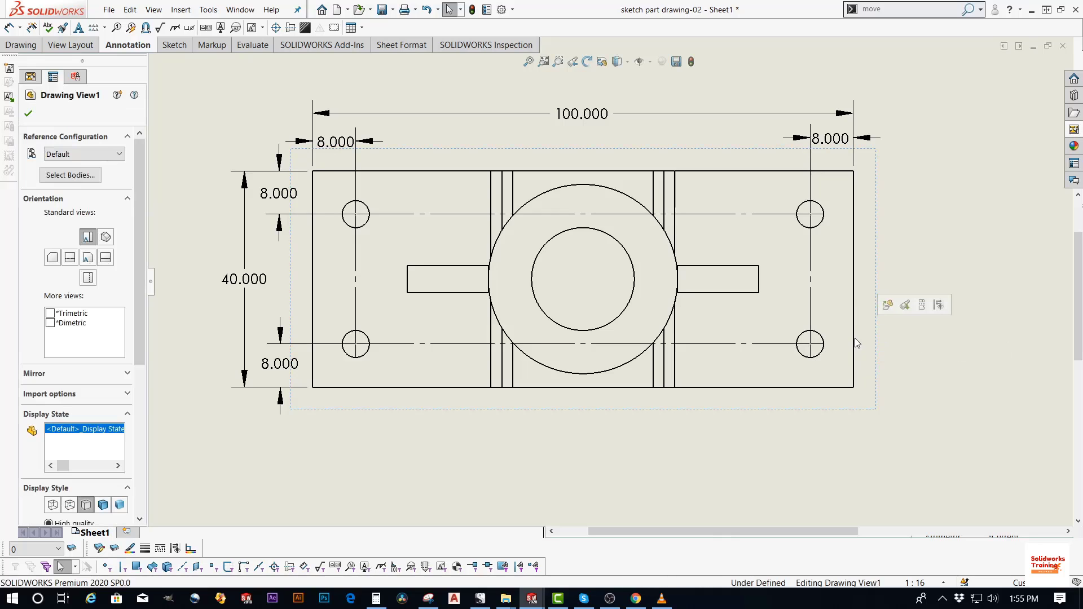
pyautogui.click(818, 386)
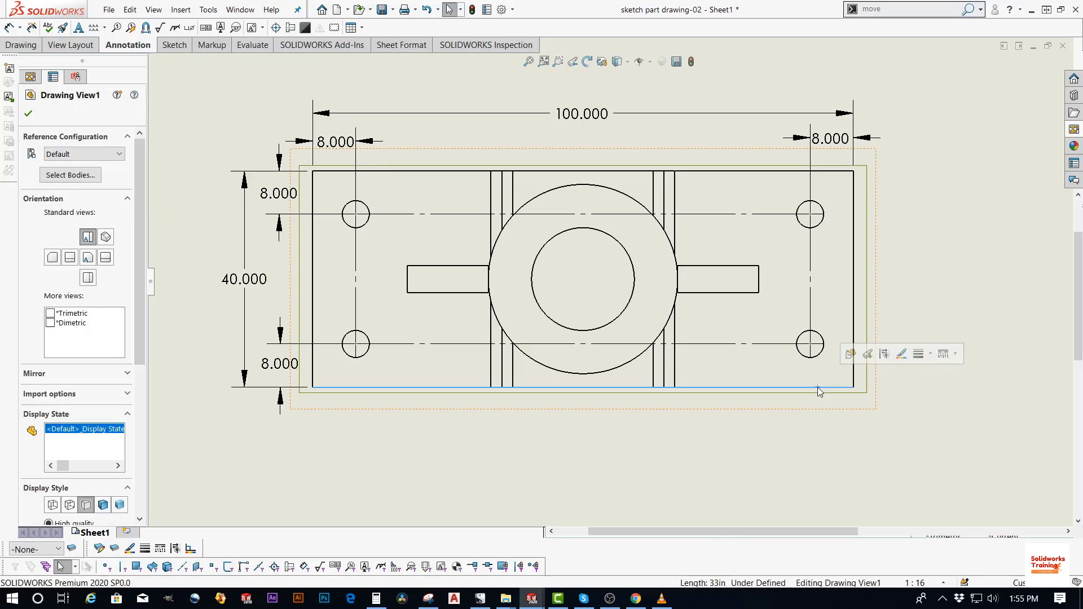
pyautogui.press('Escape')
pyautogui.click(854, 347)
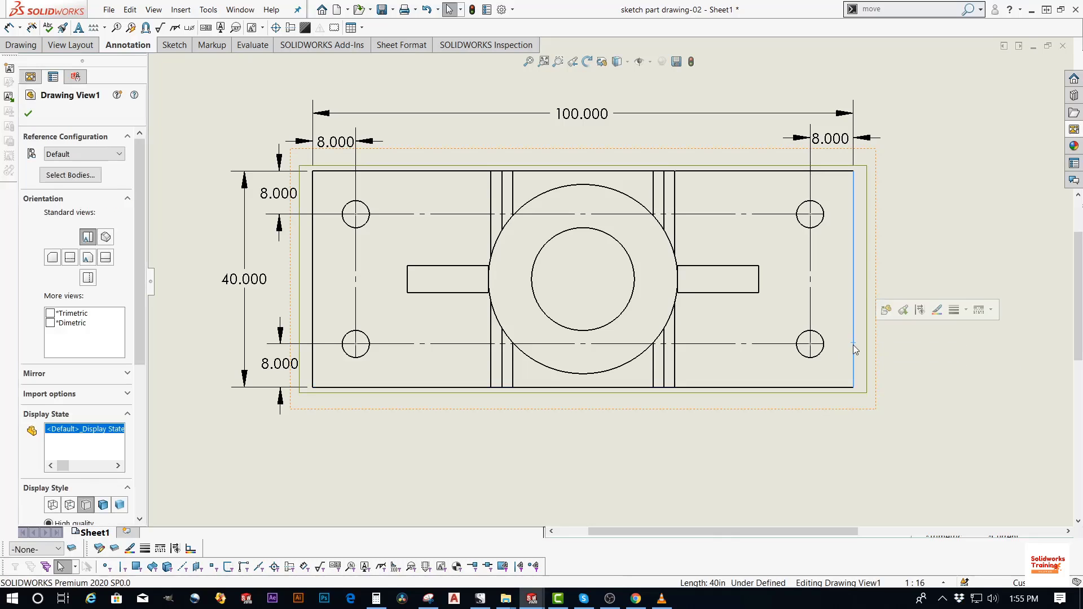
pyautogui.click(830, 138)
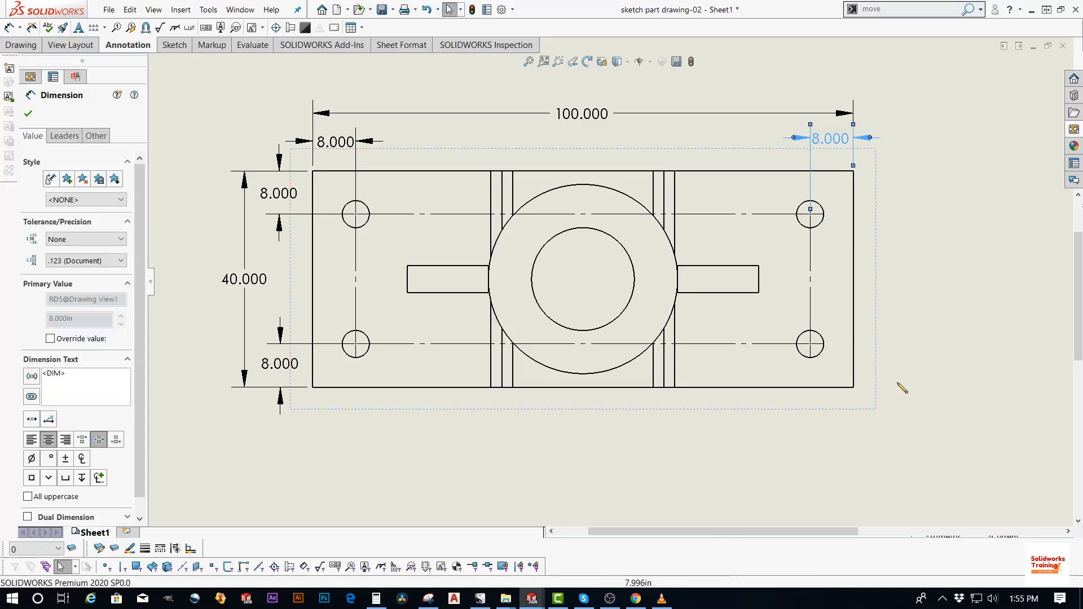
pyautogui.press('Escape')
pyautogui.click(820, 388)
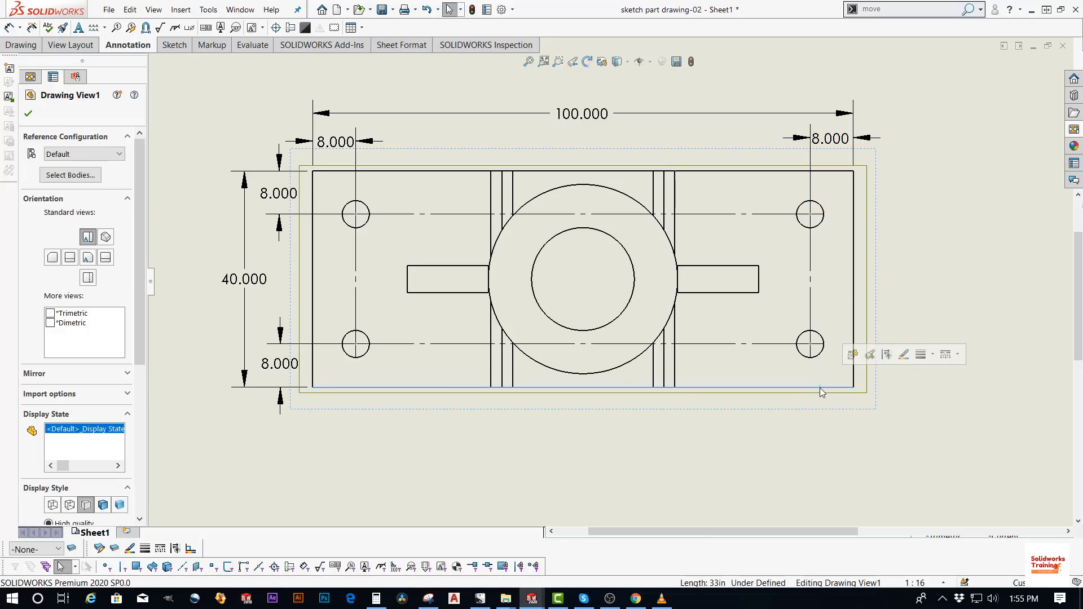
pyautogui.click(278, 365)
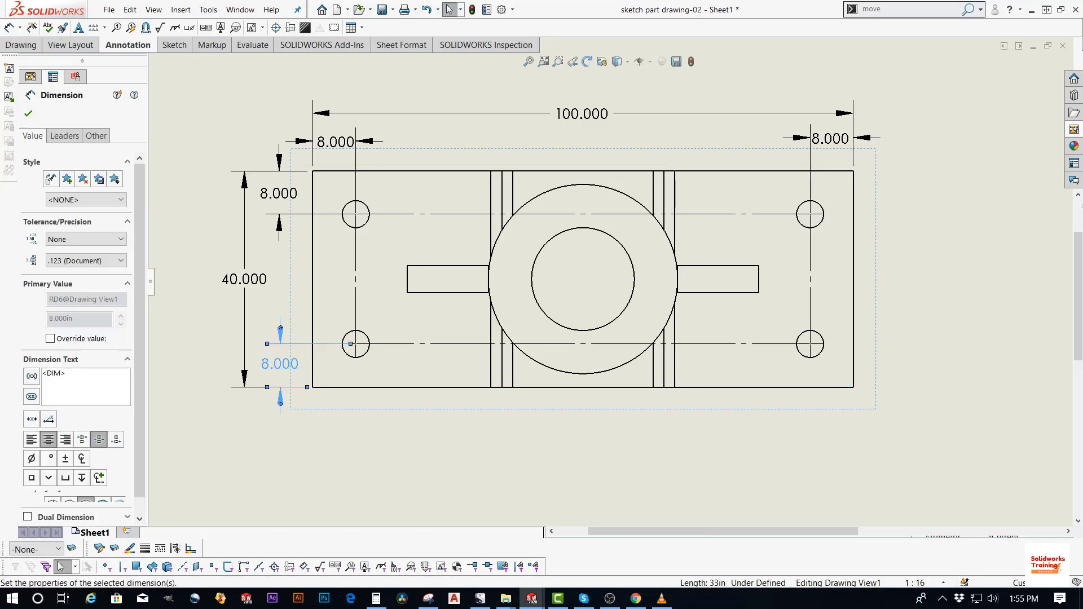
pyautogui.click(604, 435)
pyautogui.press('f')
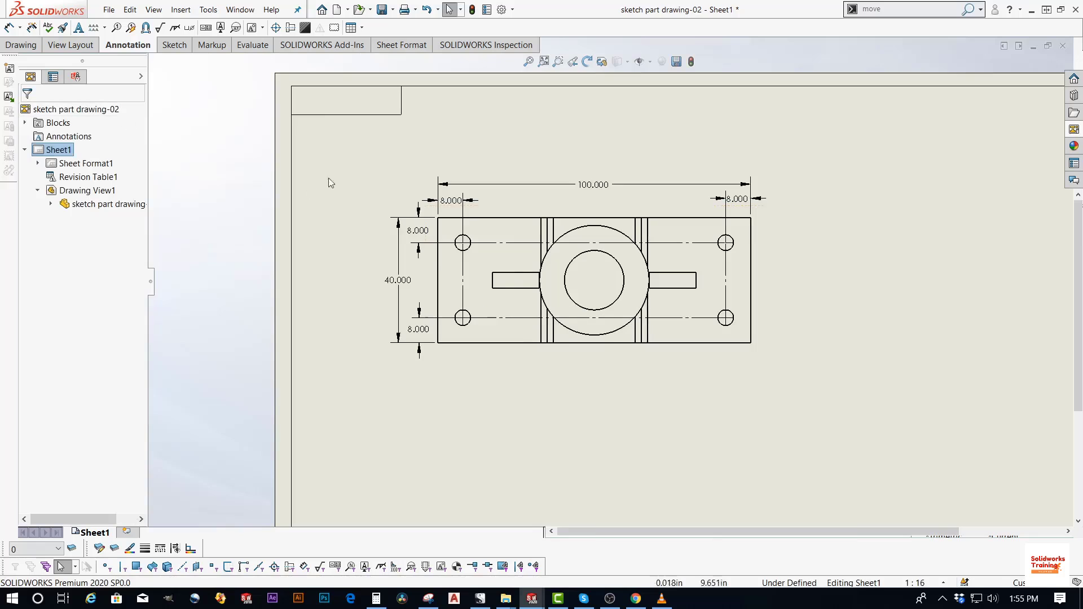
# Add a hole callout to the plate's lower-left corner hole, placing the text below and left of the top view
pyautogui.scroll(-3, 434, 315)
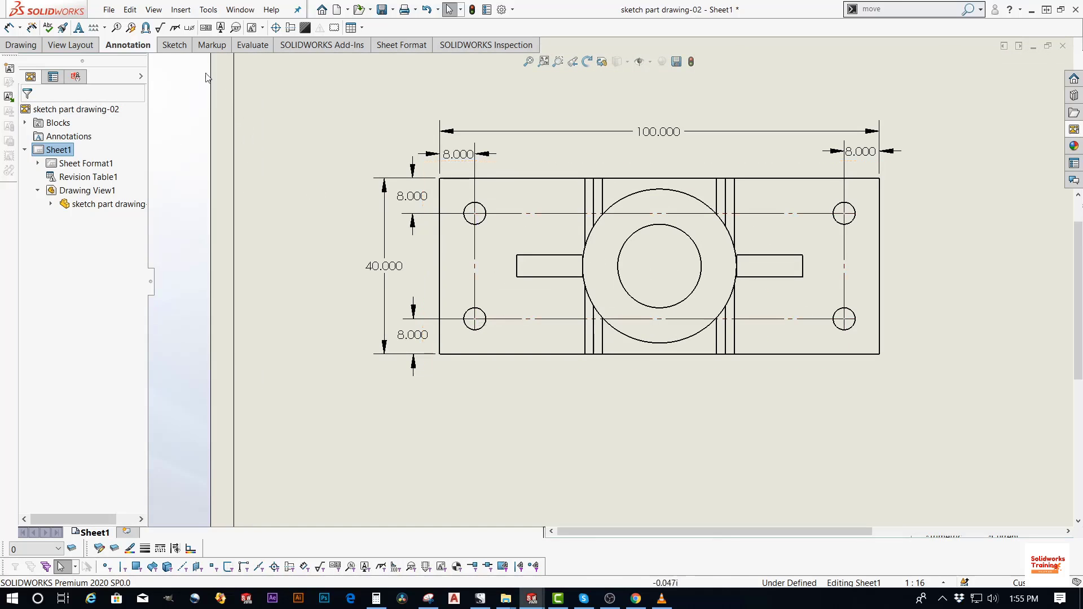
pyautogui.click(189, 30)
pyautogui.click(473, 330)
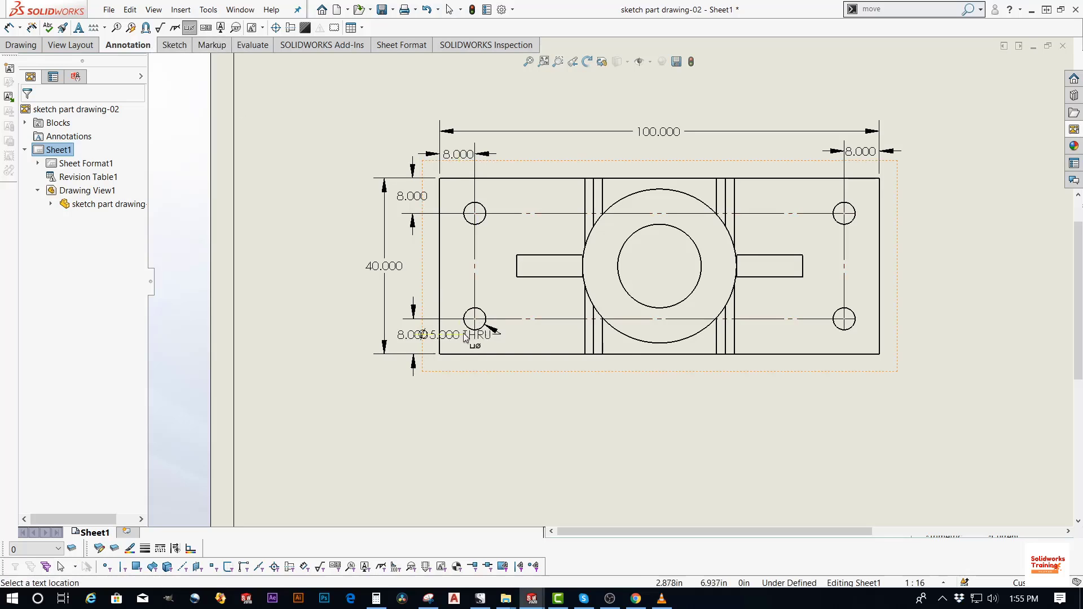
pyautogui.click(388, 397)
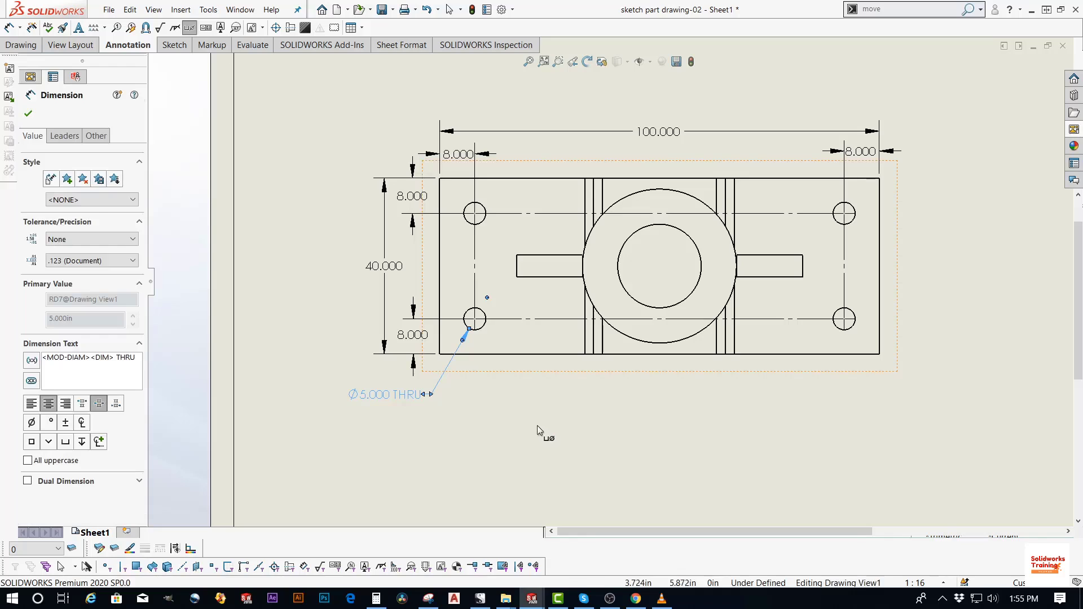
pyautogui.press('Escape')
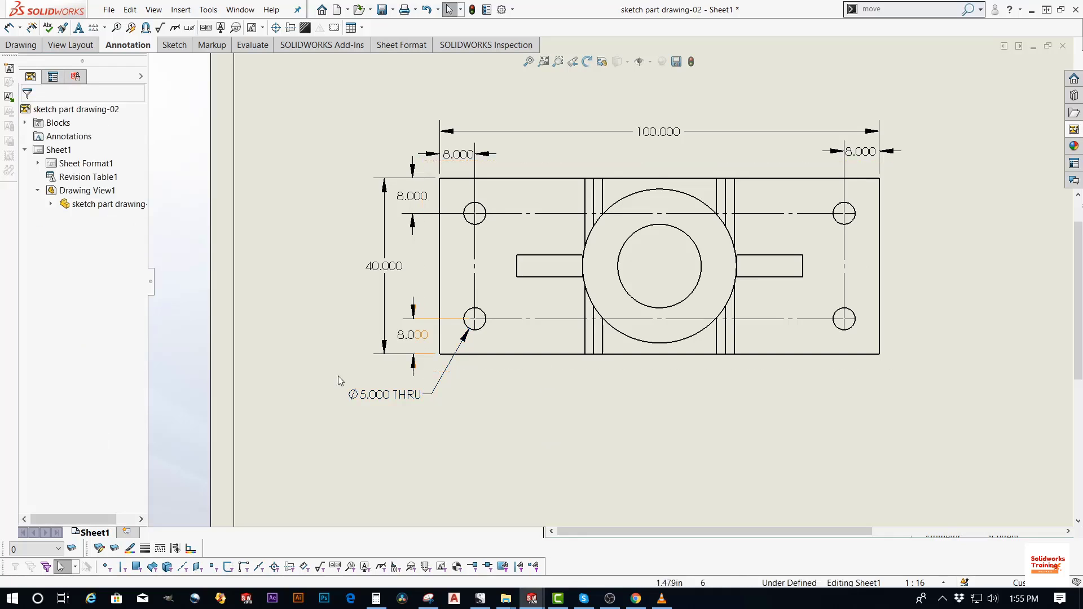
# Prefix the corner hole callout's text with 4x, accepting the manual change to the callout
pyautogui.click(375, 396)
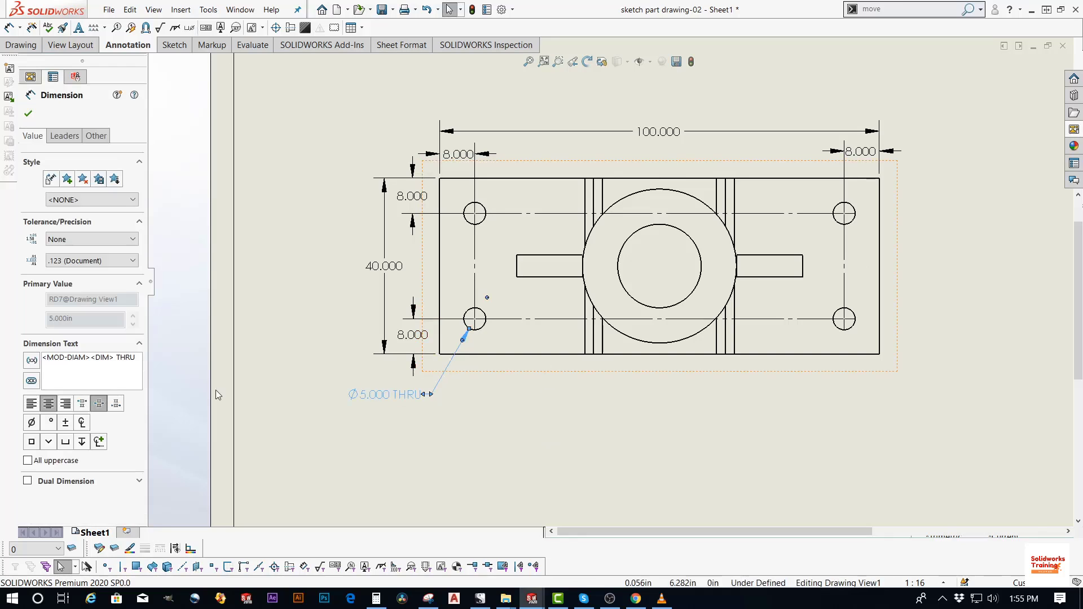
pyautogui.click(45, 358)
pyautogui.write('4')
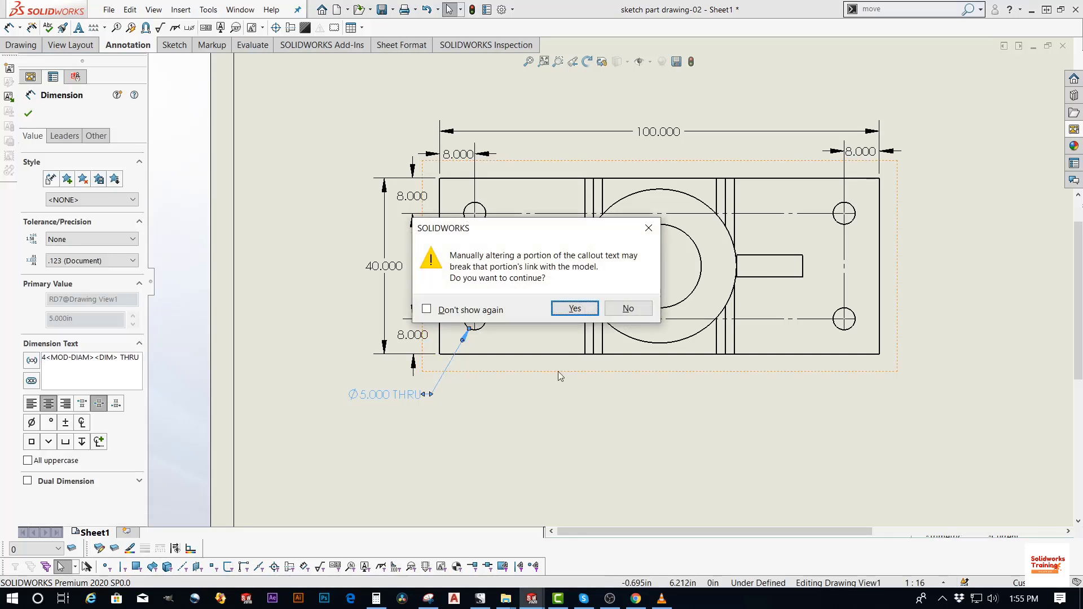
pyautogui.click(575, 307)
pyautogui.write('x')
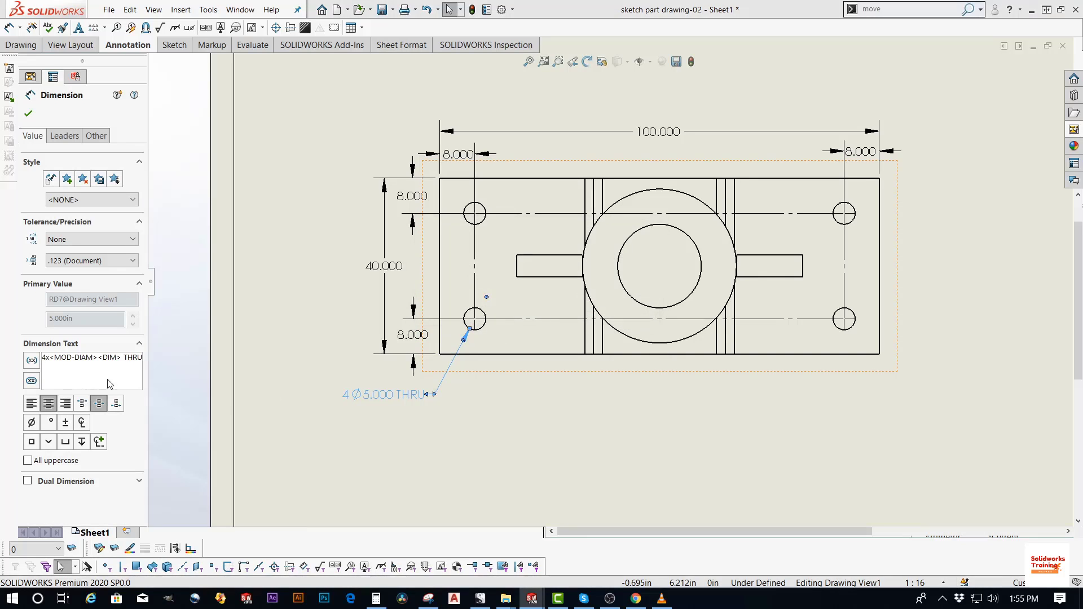
pyautogui.click(574, 309)
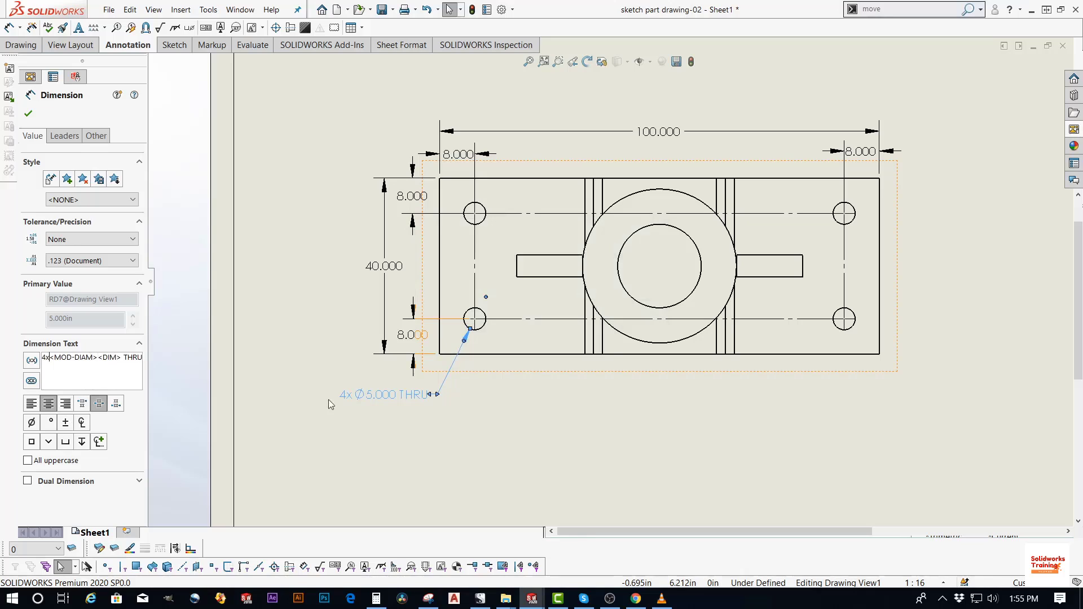
pyautogui.click(316, 414)
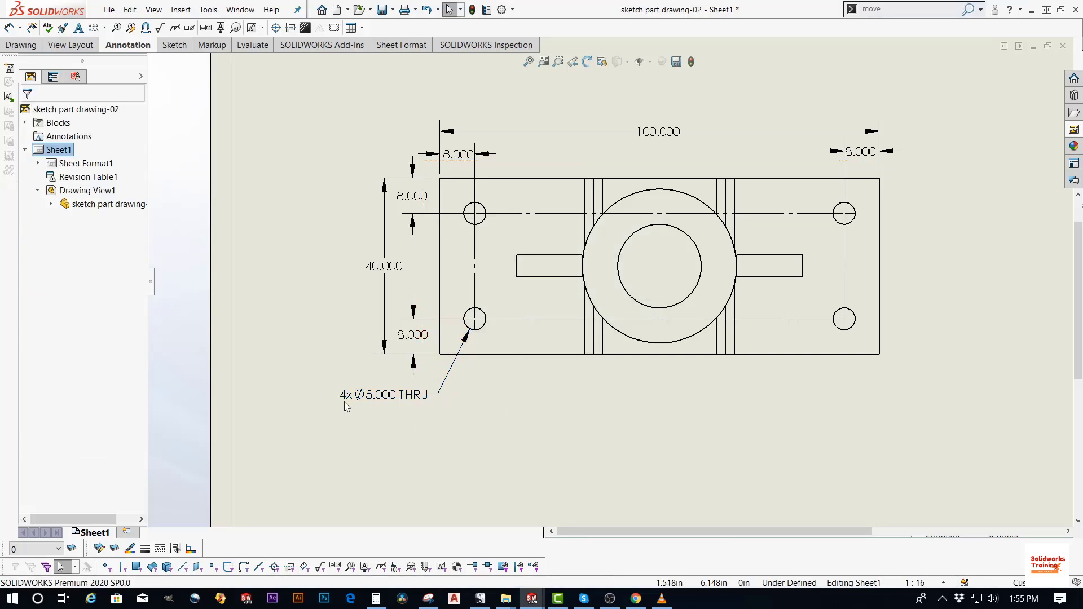
pyautogui.scroll(1, 610, 281)
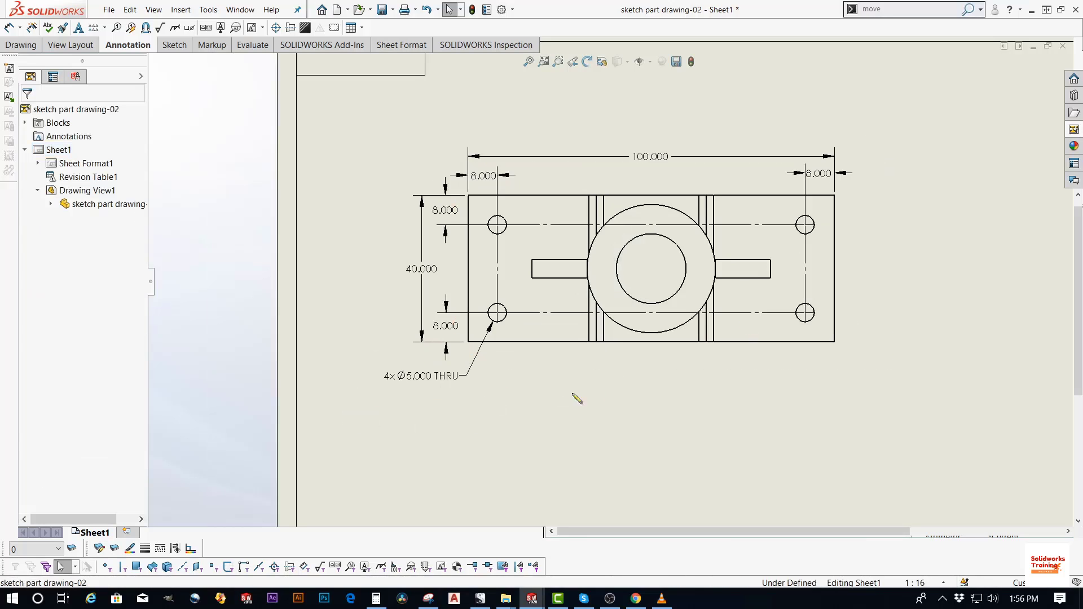
pyautogui.scroll(-2, 655, 267)
pyautogui.press('f')
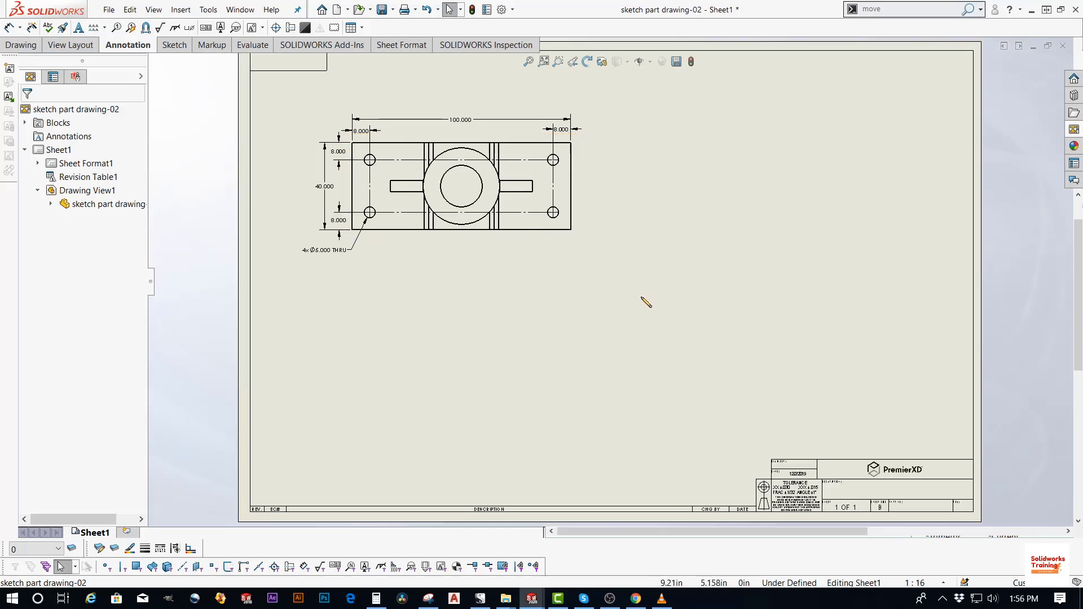
pyautogui.click(618, 300)
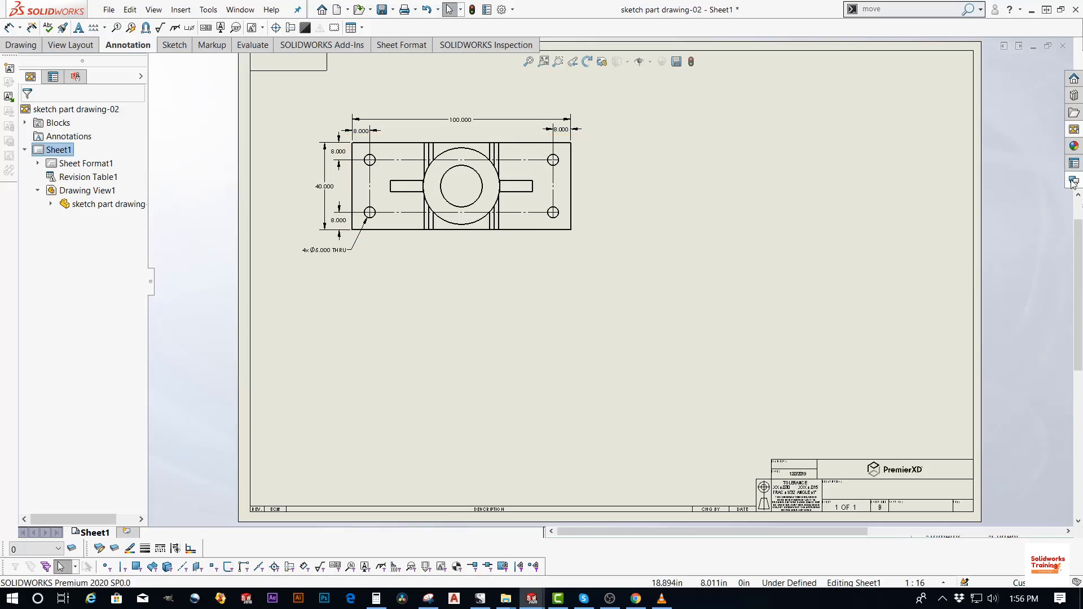
pyautogui.click(1073, 144)
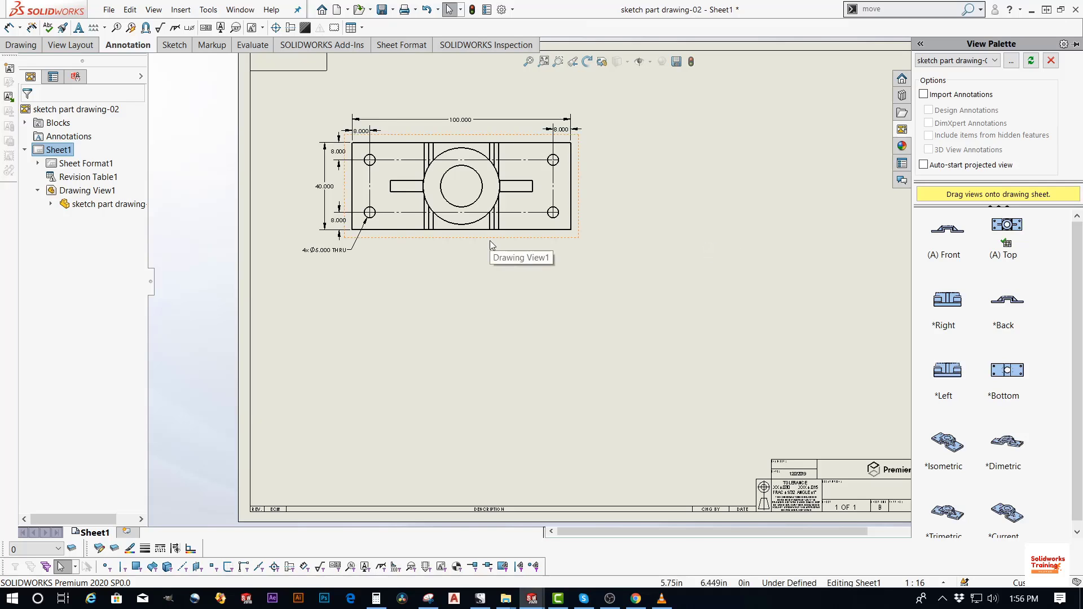
pyautogui.scroll(-1, 1024, 327)
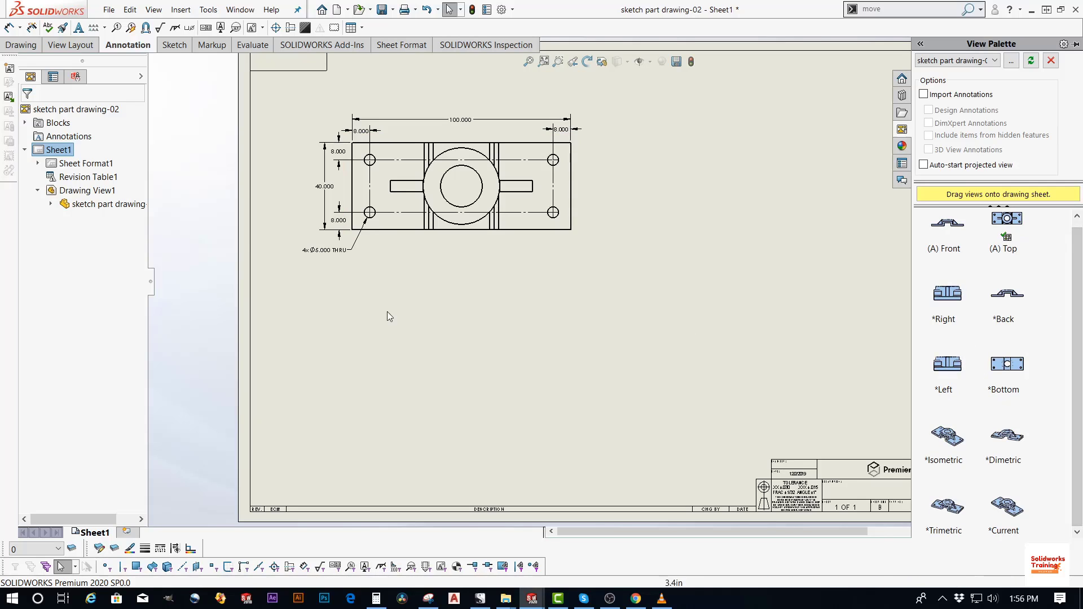
# Create a projected front view from the top view and place it directly below on the sheet
pyautogui.click(457, 243)
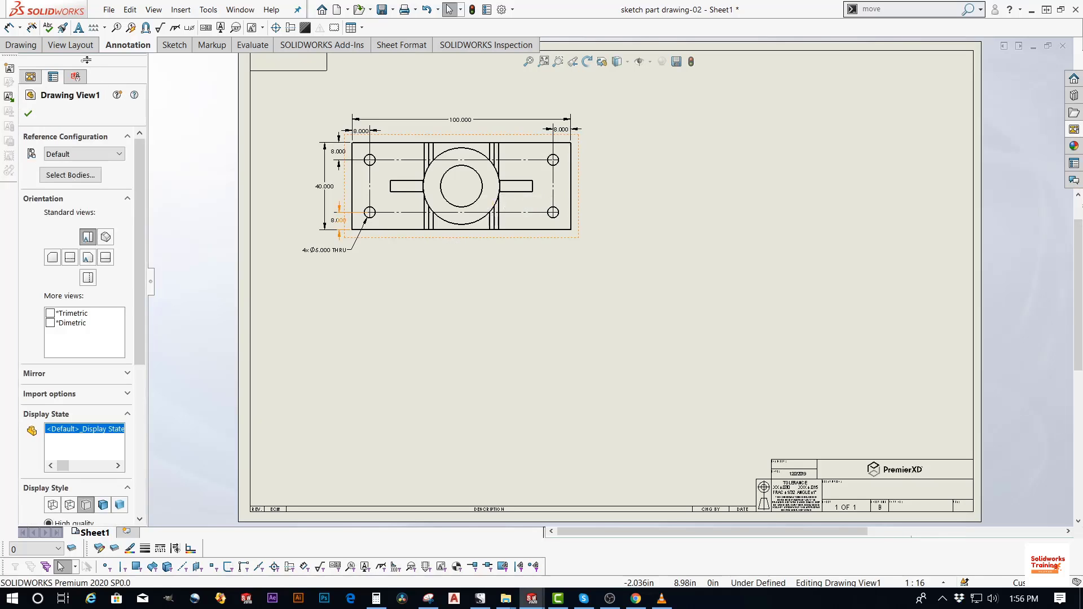
pyautogui.click(75, 50)
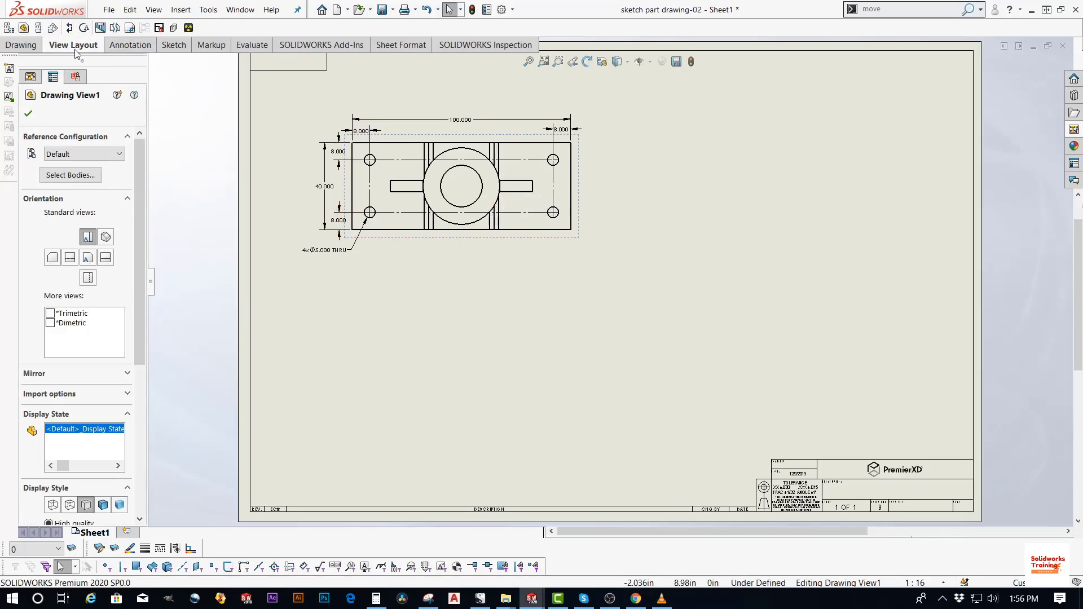
pyautogui.click(38, 27)
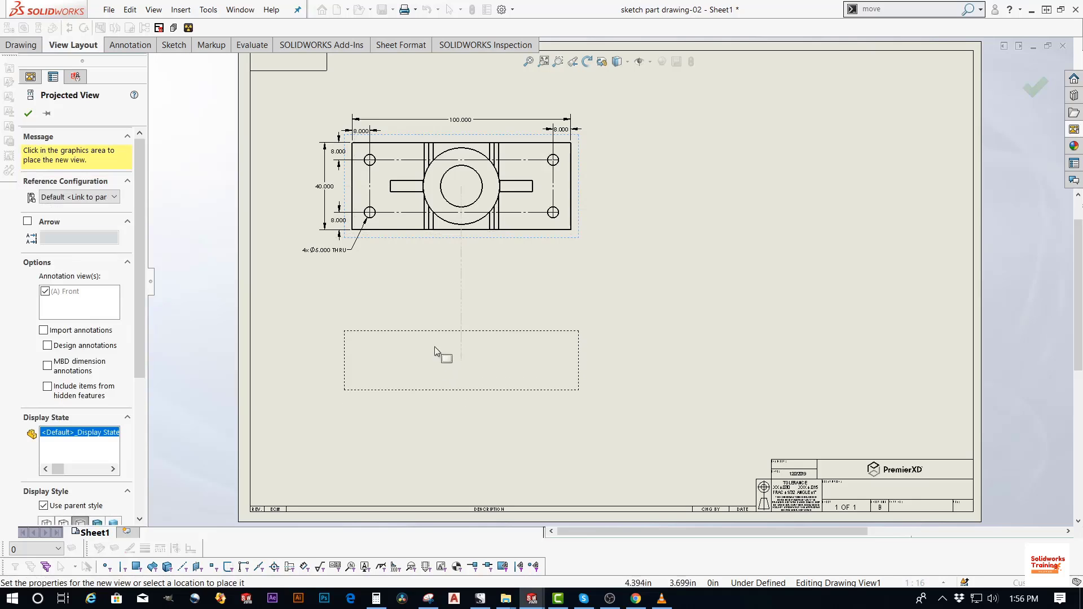
pyautogui.click(449, 364)
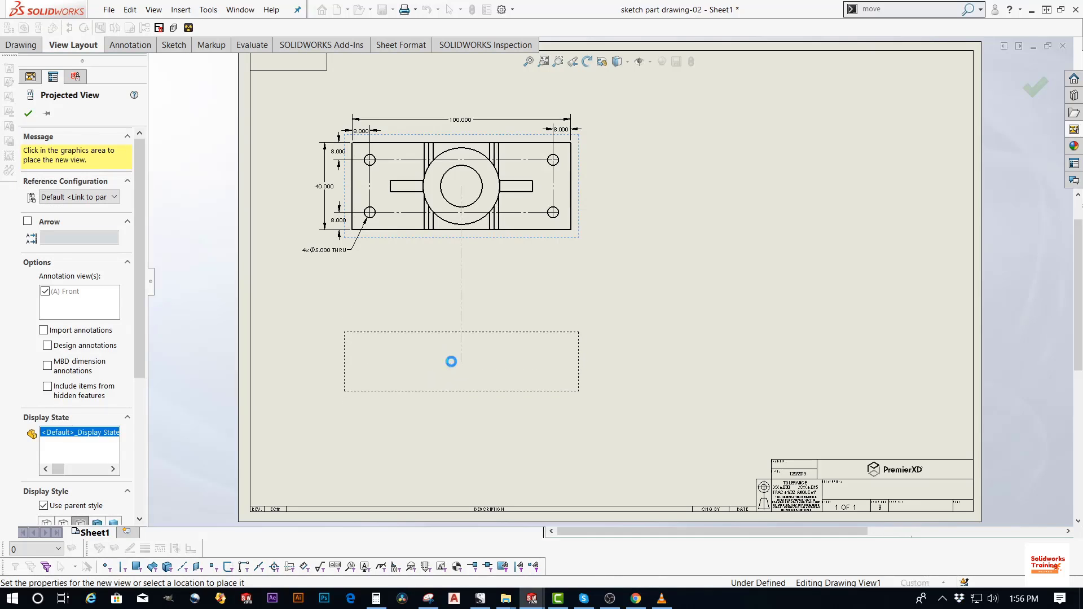
pyautogui.press('Escape')
# Dimension the front view's overall height from the base's bottom edge to the top edge, placing the dimension left of the view
pyautogui.scroll(-5, 475, 394)
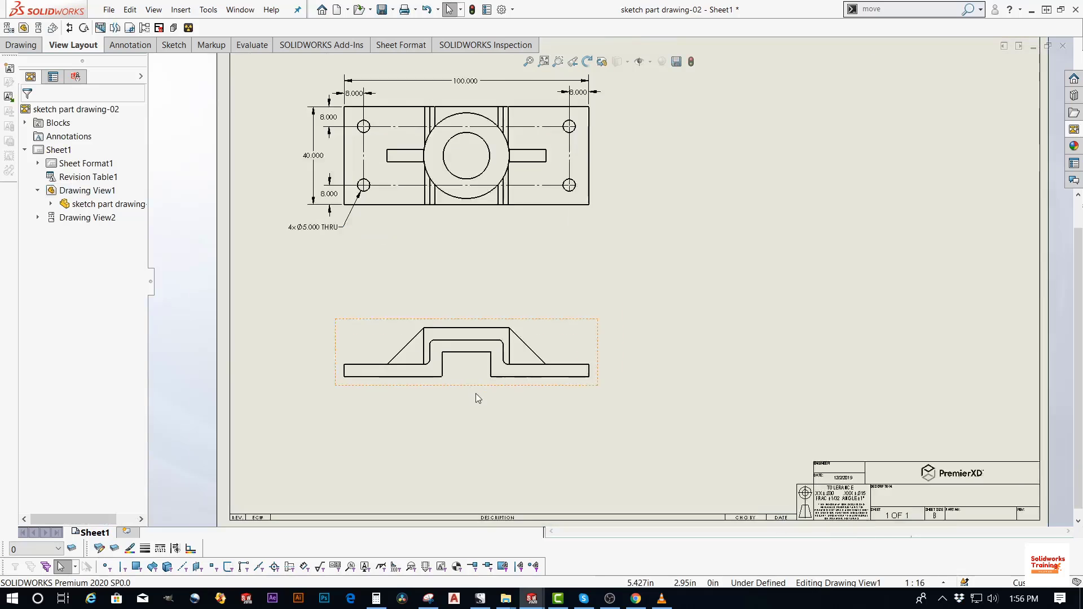
pyautogui.scroll(1, 475, 360)
pyautogui.scroll(-2, 475, 360)
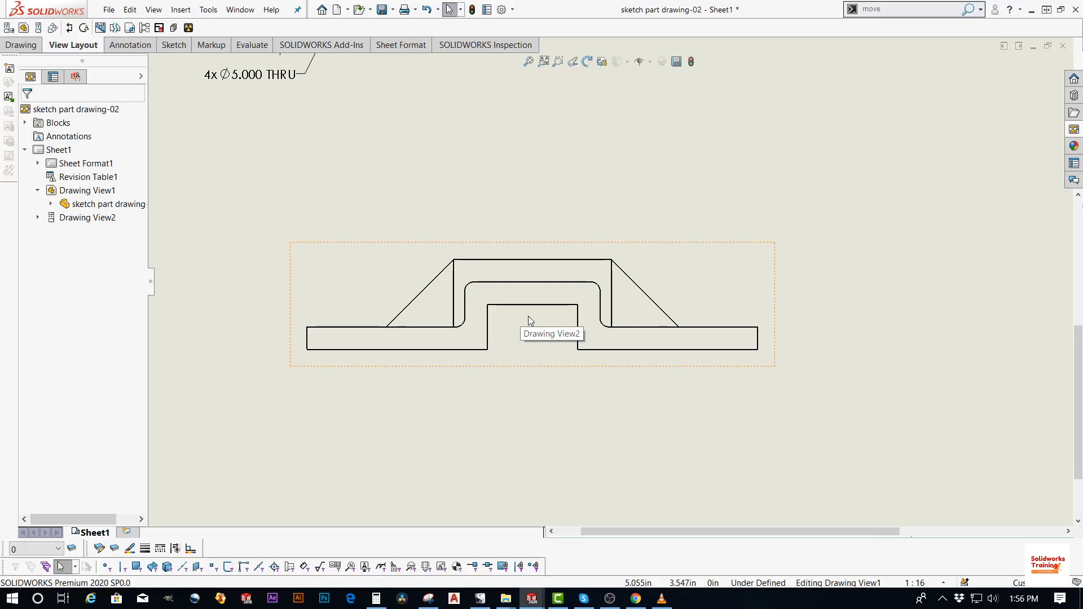
pyautogui.scroll(-1, 519, 325)
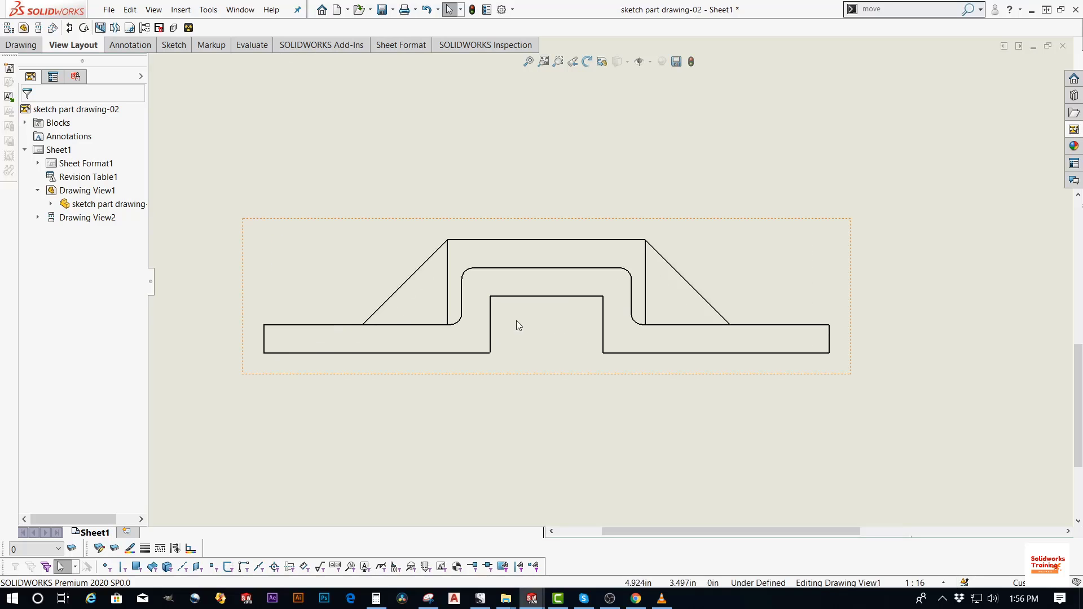
pyautogui.press('d')
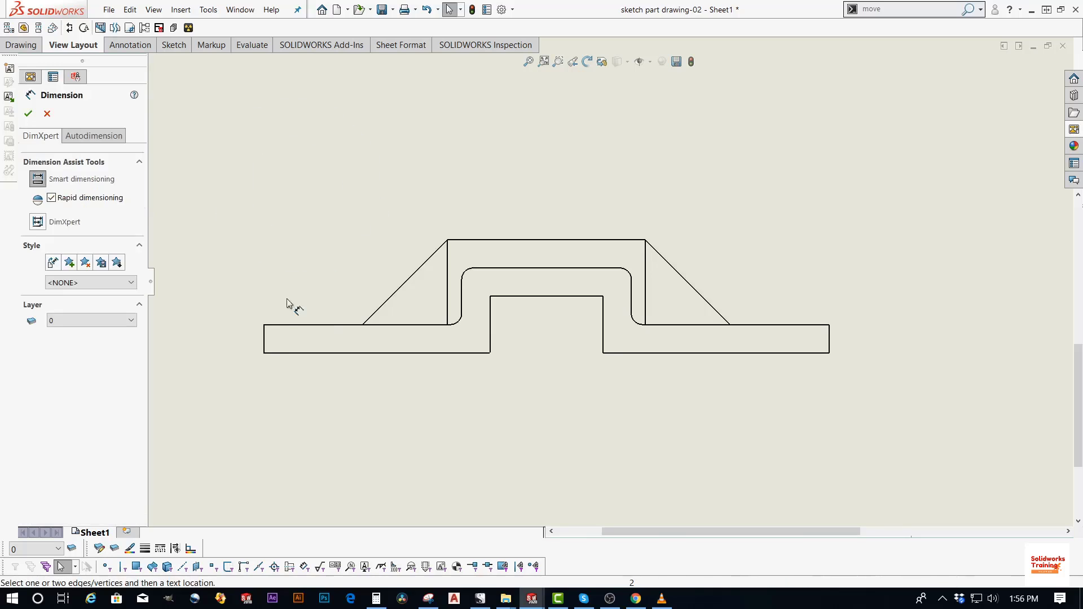
pyautogui.click(279, 353)
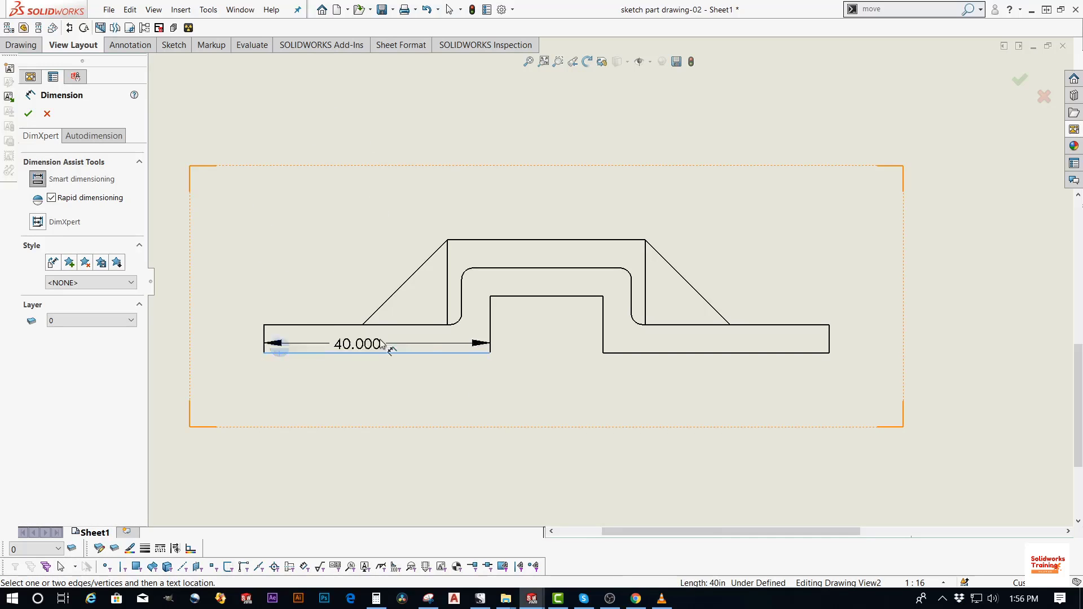
pyautogui.click(485, 240)
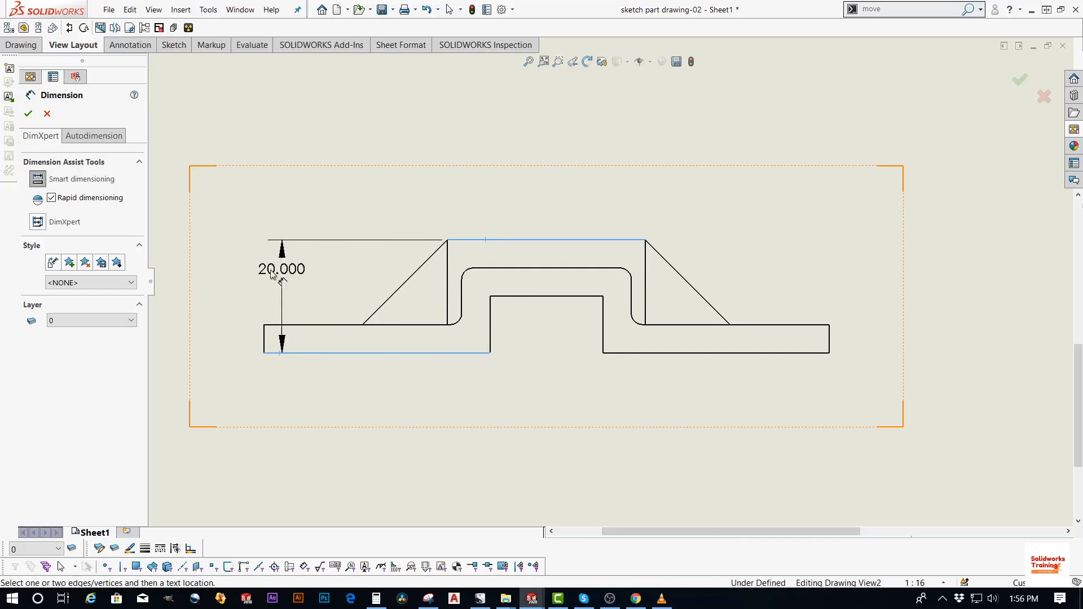
pyautogui.click(179, 294)
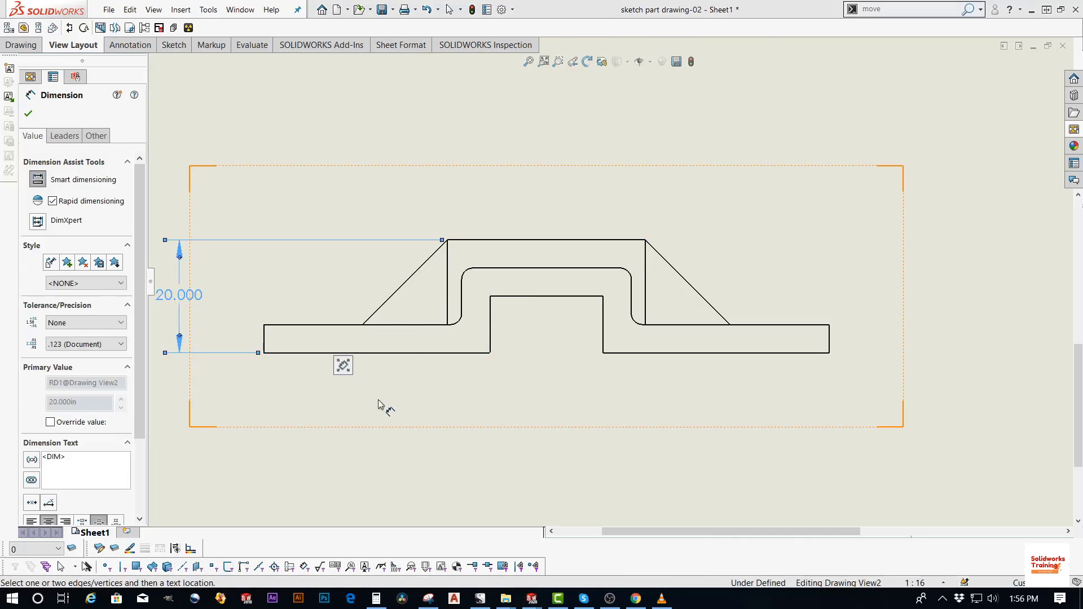
pyautogui.scroll(2, 387, 399)
pyautogui.press('Escape')
# Set the document's basic length unit to show no decimal places
pyautogui.scroll(3, 502, 259)
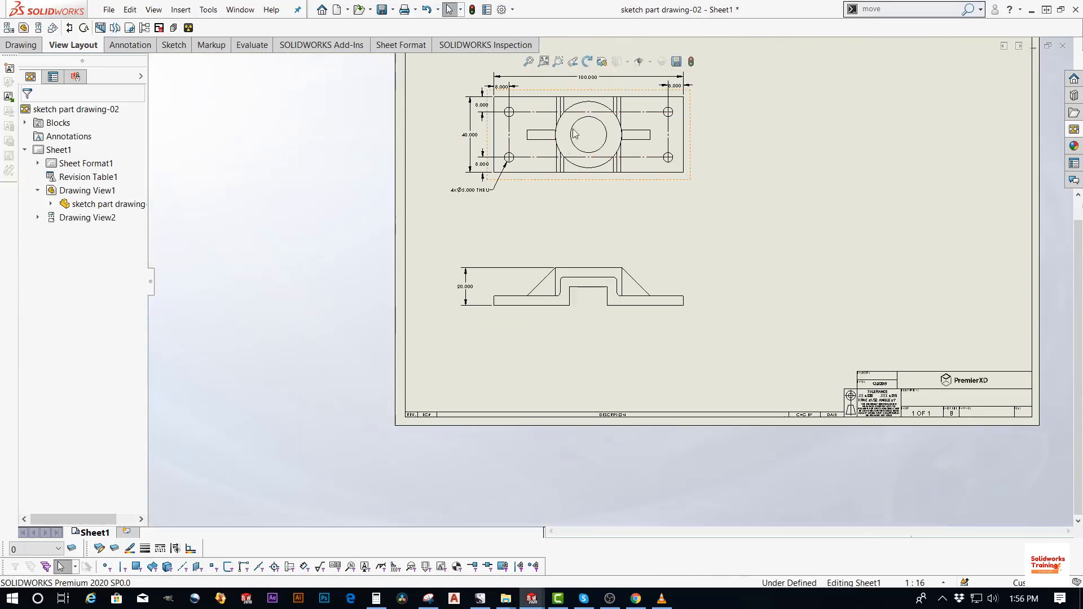
pyautogui.scroll(-8, 575, 133)
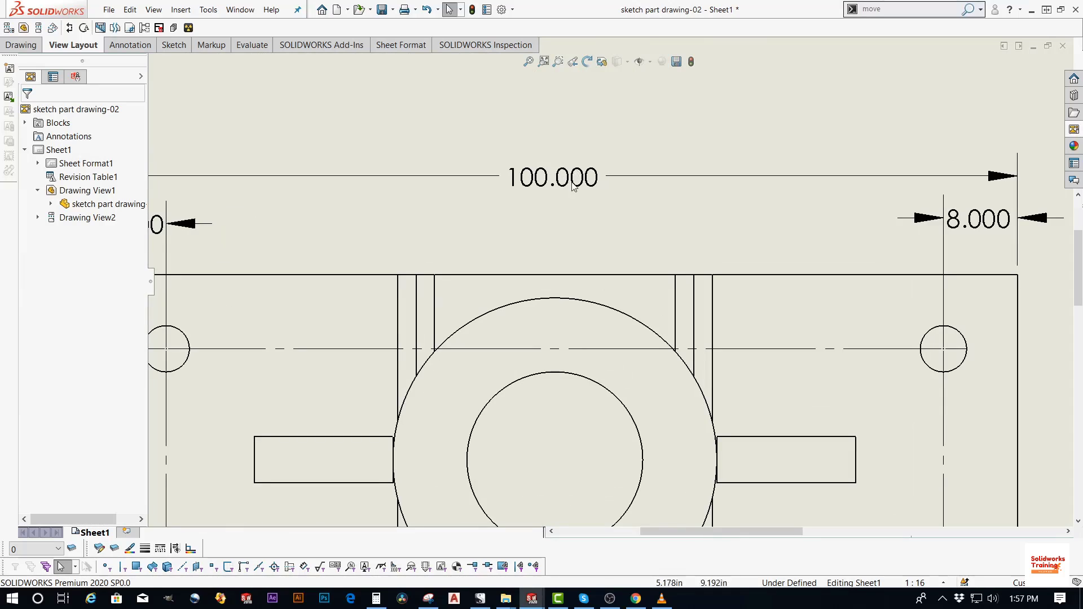
pyautogui.press('f')
pyautogui.scroll(-2, 378, 343)
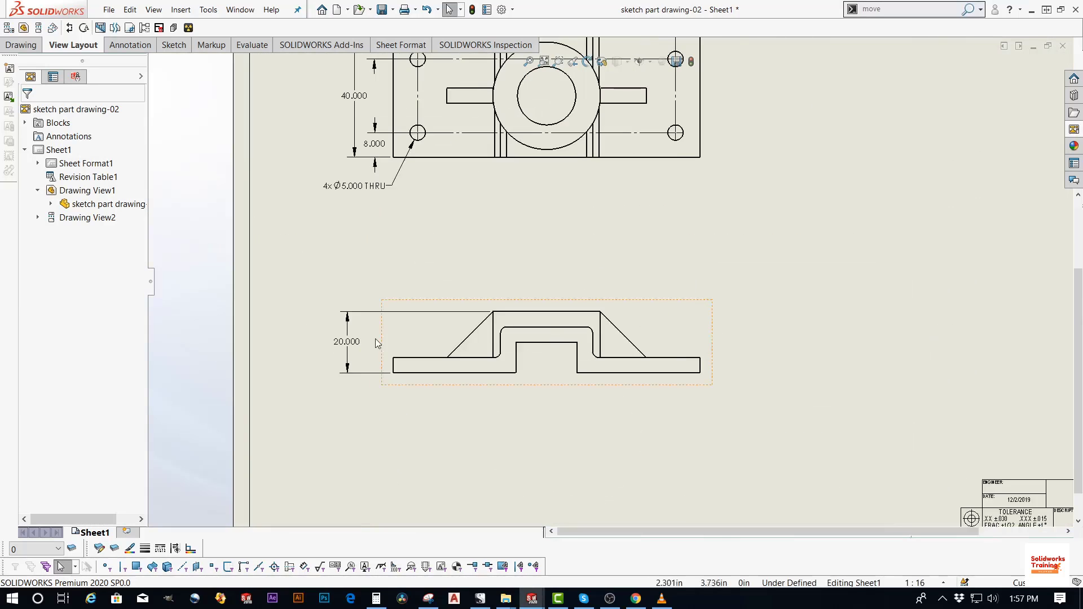
pyautogui.scroll(-6, 376, 343)
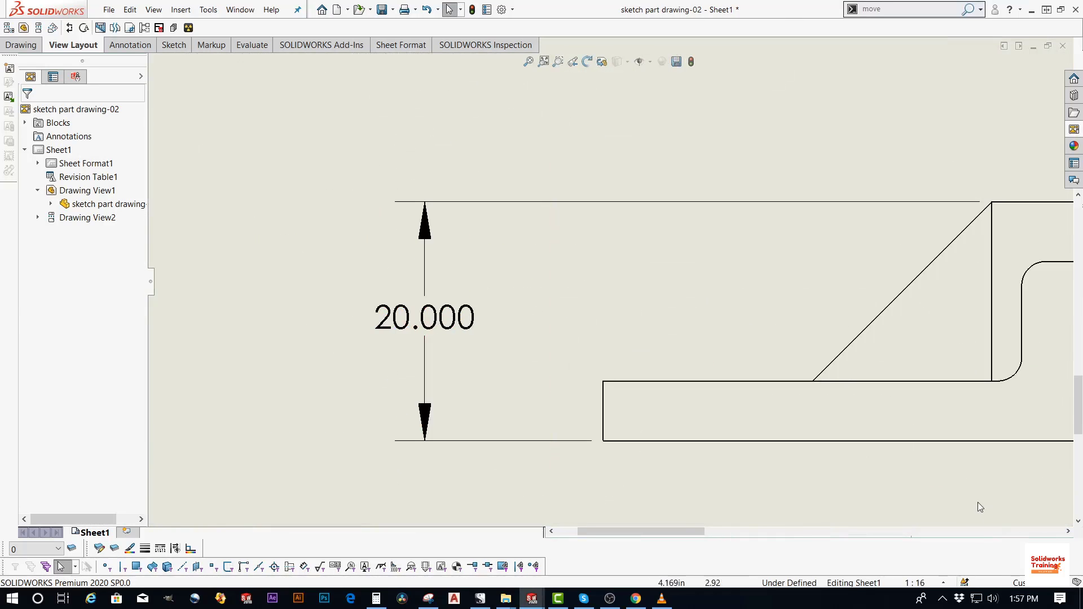
pyautogui.click(1028, 583)
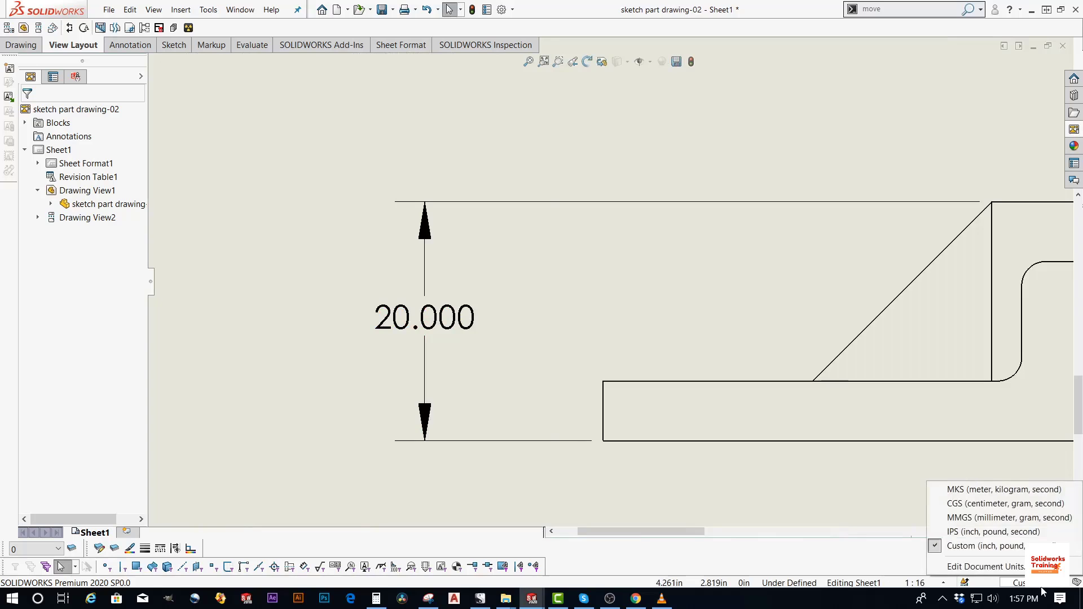
pyautogui.click(1003, 567)
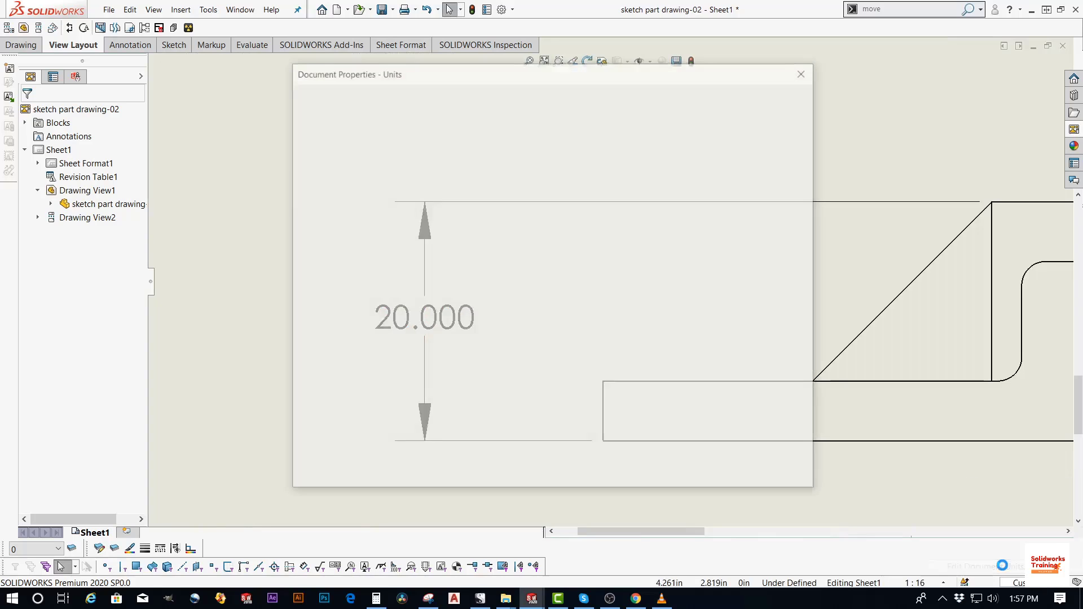
pyautogui.click(639, 255)
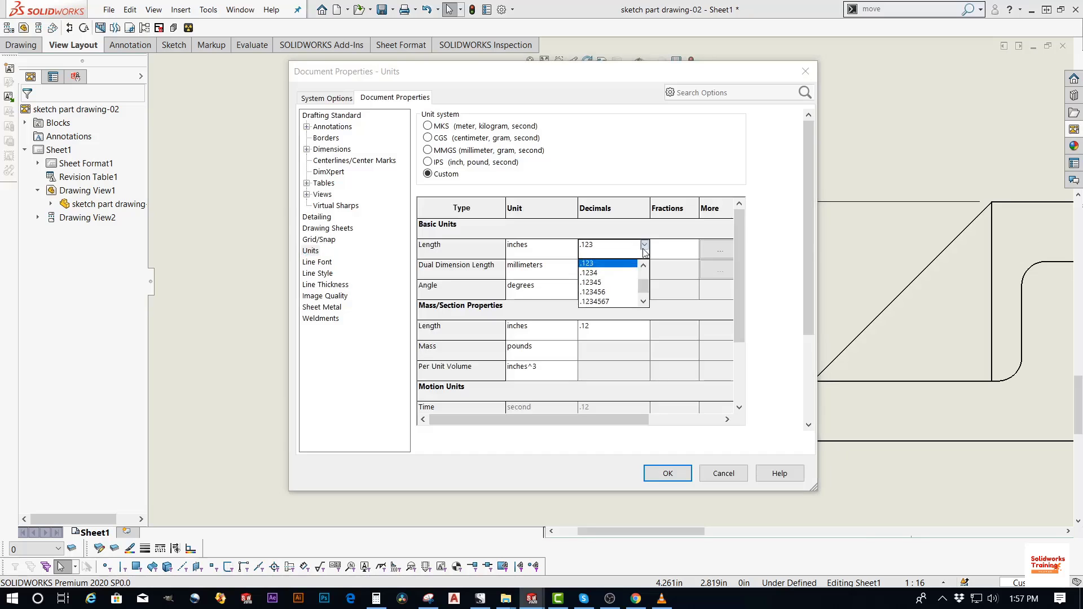
pyautogui.moveTo(644, 287); pyautogui.dragTo(645, 275)
pyautogui.click(619, 266)
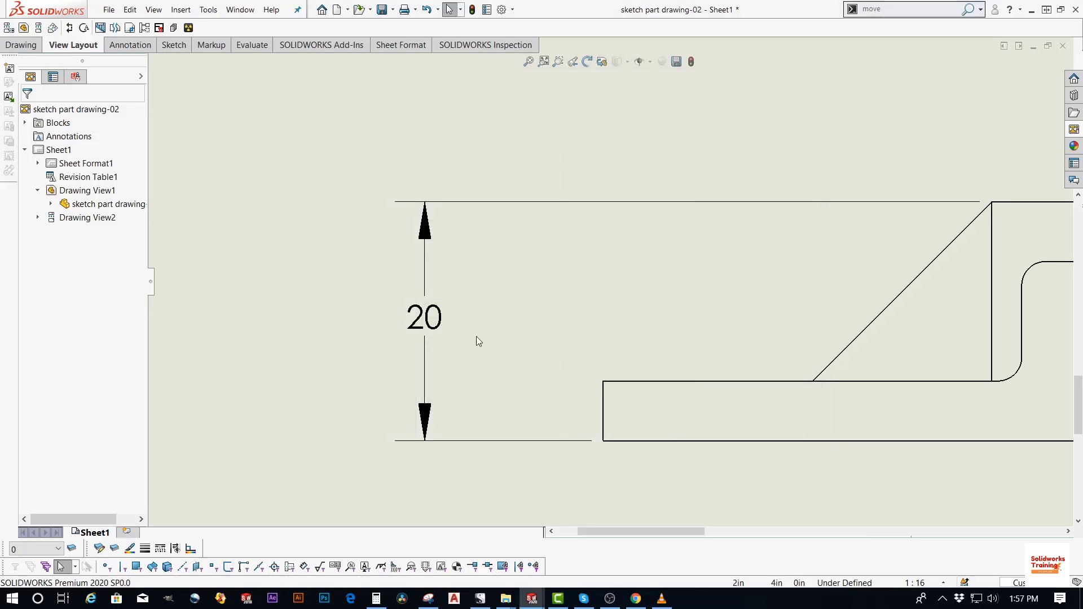
# Dimension the base's thickness at the front view's left end, placing it between the overall height dimension and the view
pyautogui.scroll(5, 611, 336)
pyautogui.scroll(-1, 404, 336)
pyautogui.moveTo(507, 362); pyautogui.dragTo(506, 330, button='right')
pyautogui.scroll(-2, 444, 375)
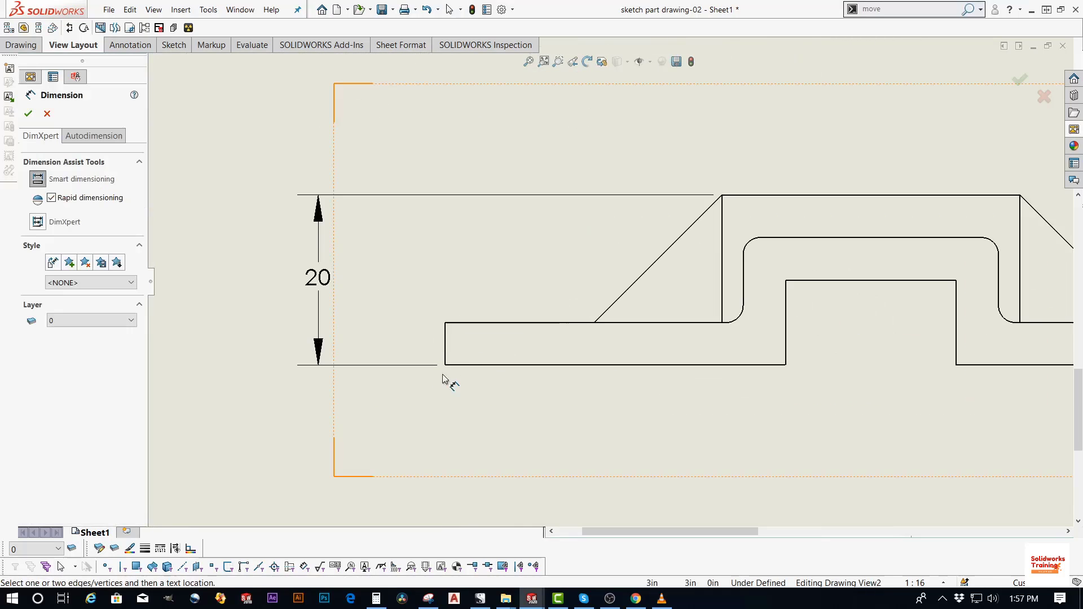
pyautogui.click(445, 344)
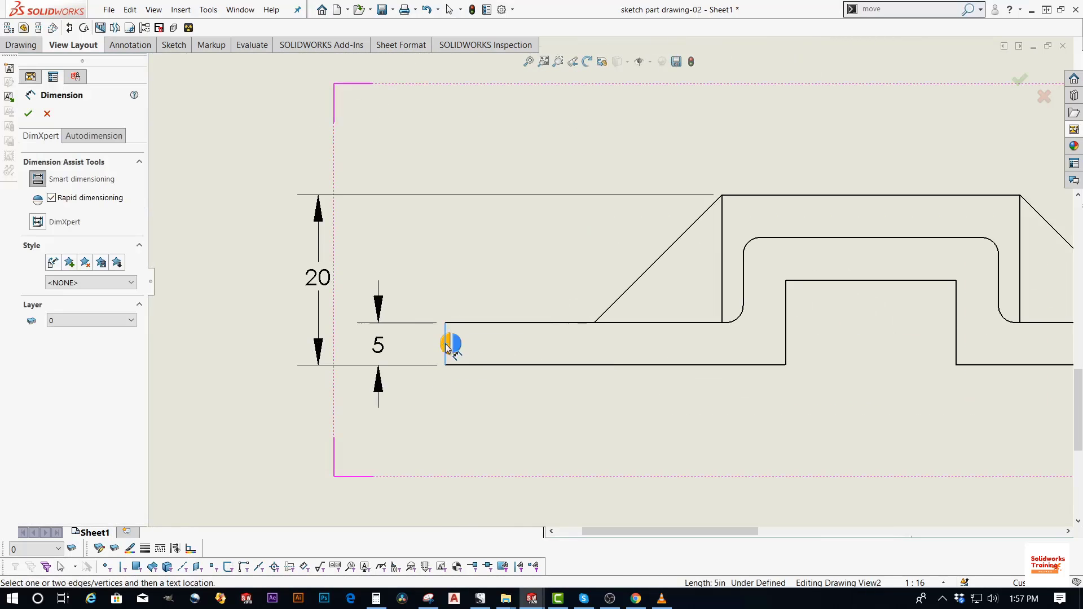
pyautogui.click(382, 344)
pyautogui.click(462, 399)
# Dimension the height from the base's bottom edge to the raised section's rounded-corner upper edge, placing it right of the front view
pyautogui.scroll(3, 648, 353)
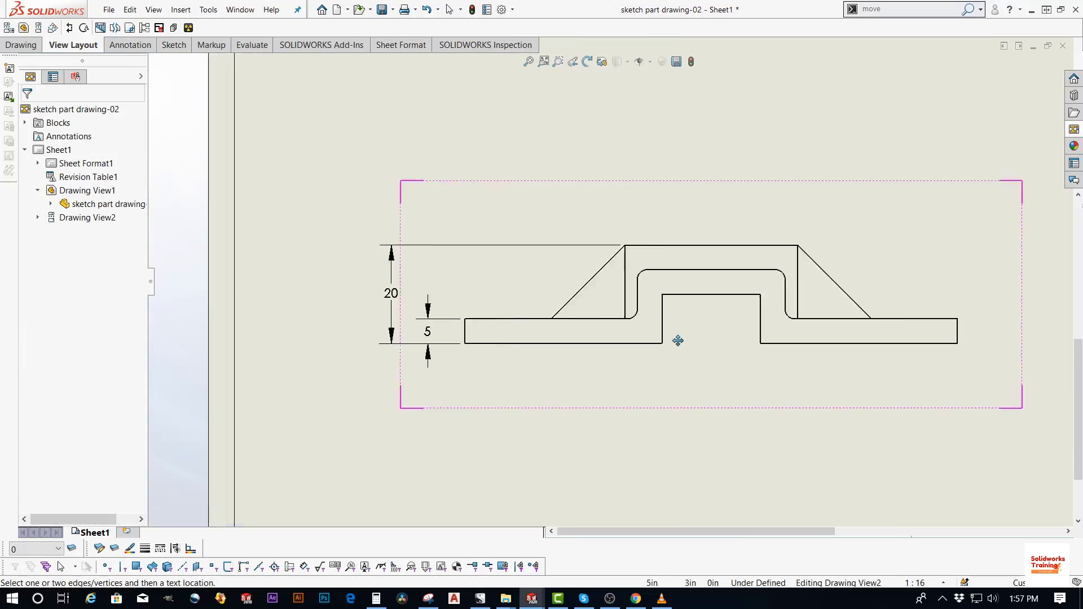
pyautogui.scroll(-1, 581, 291)
pyautogui.moveTo(675, 342); pyautogui.dragTo(583, 343, button='middle')
pyautogui.moveTo(788, 321); pyautogui.dragTo(679, 315, button='middle')
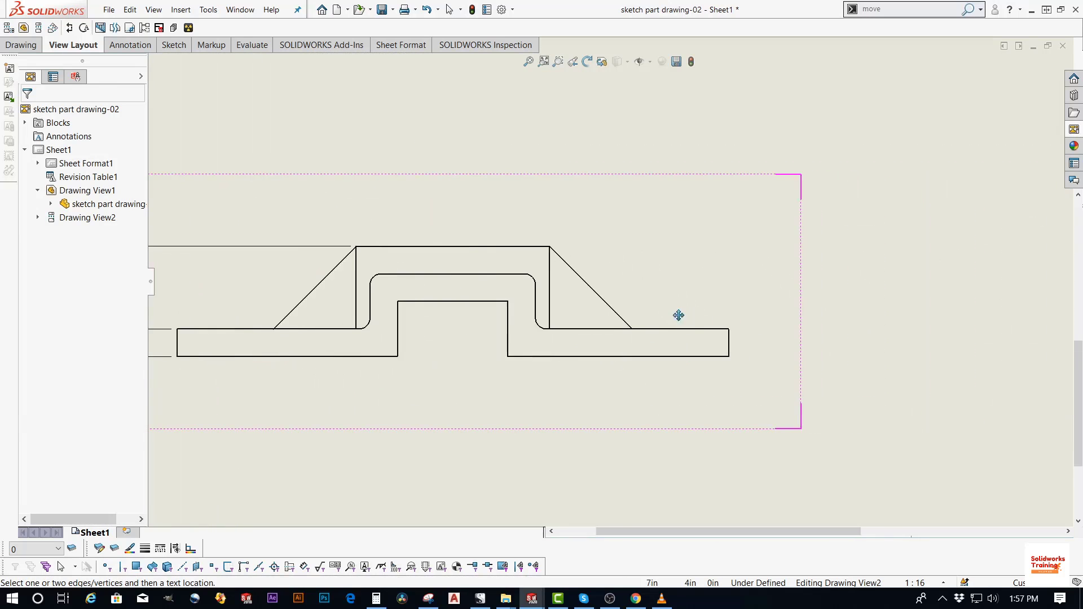
pyautogui.moveTo(510, 324); pyautogui.dragTo(592, 322, button='middle')
pyautogui.scroll(-1, 557, 316)
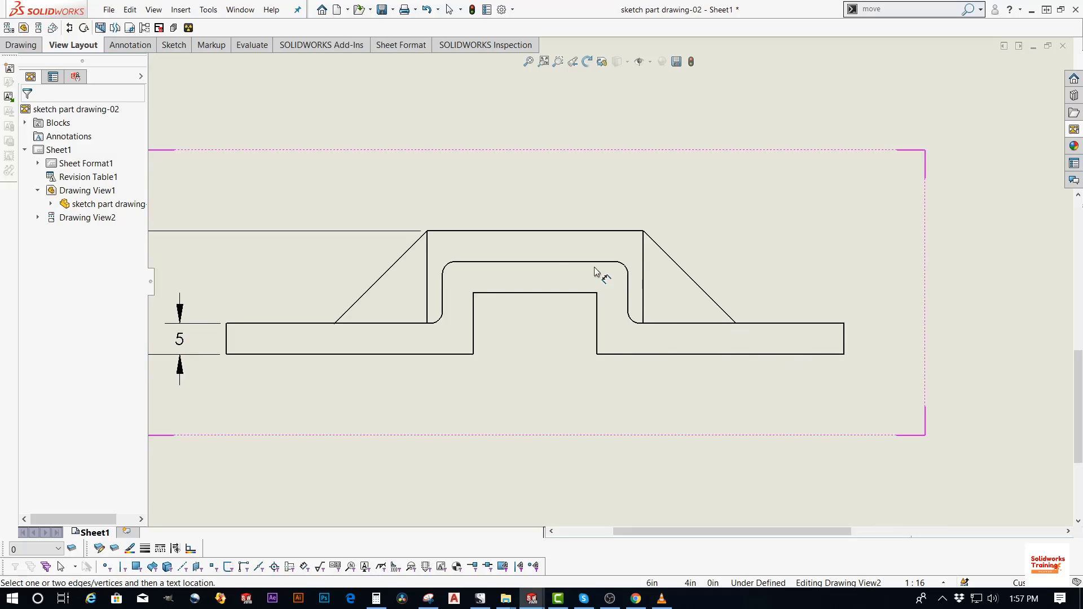
pyautogui.click(564, 263)
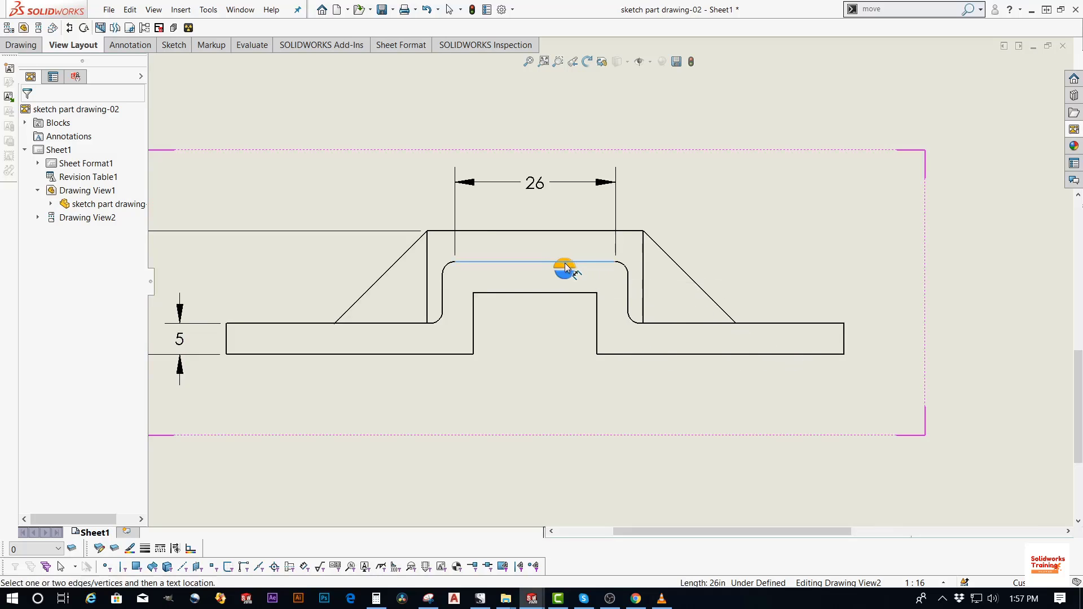
pyautogui.click(635, 353)
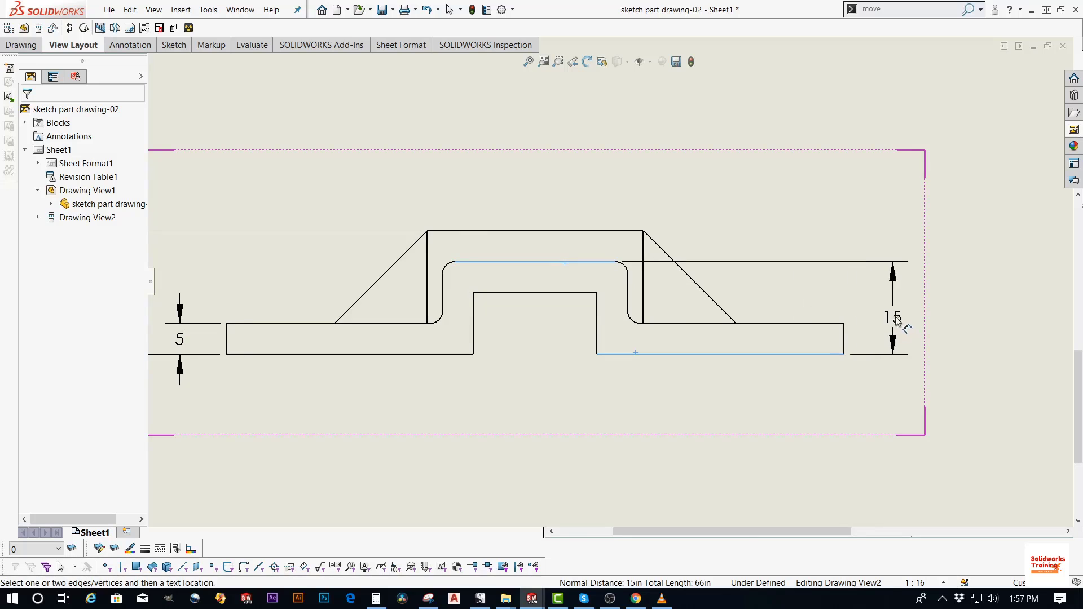
pyautogui.click(893, 311)
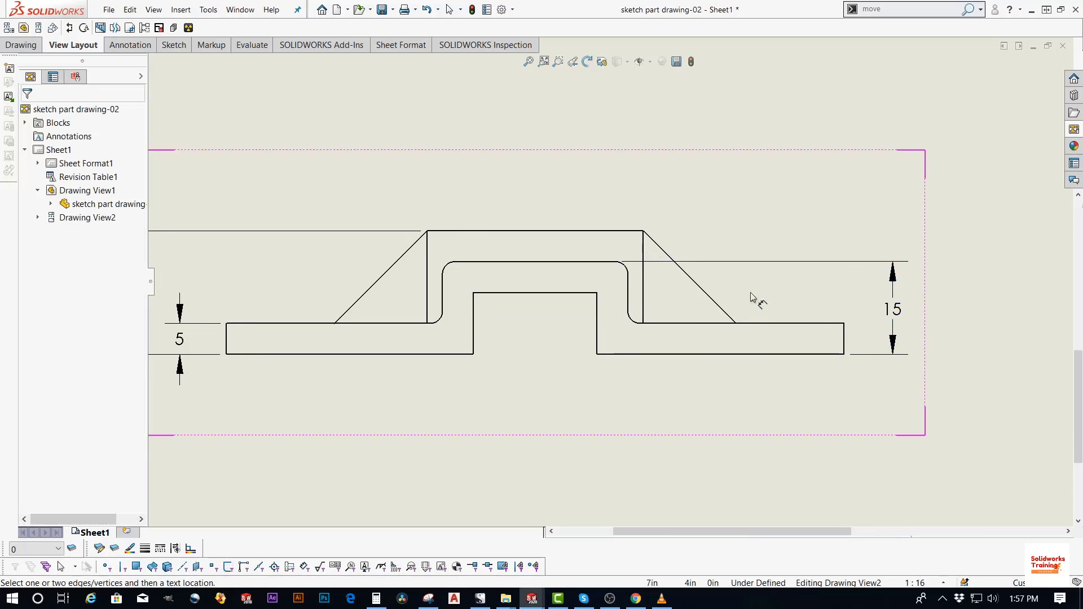
# Dimension the height from the base's top surface to the front view's uppermost edge, placing it beside the right rib
pyautogui.click(757, 323)
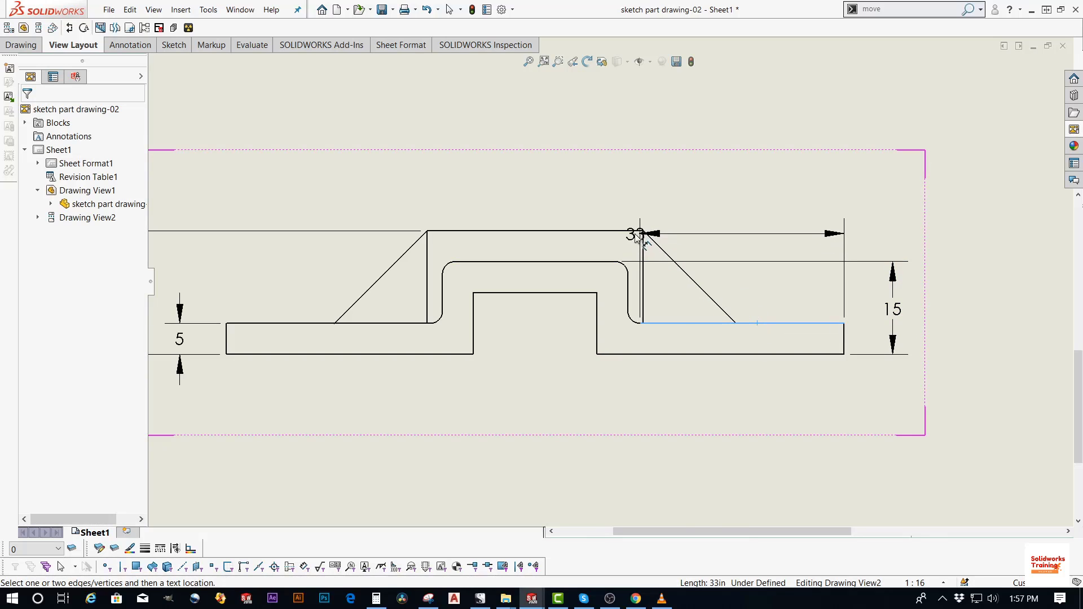
pyautogui.click(634, 231)
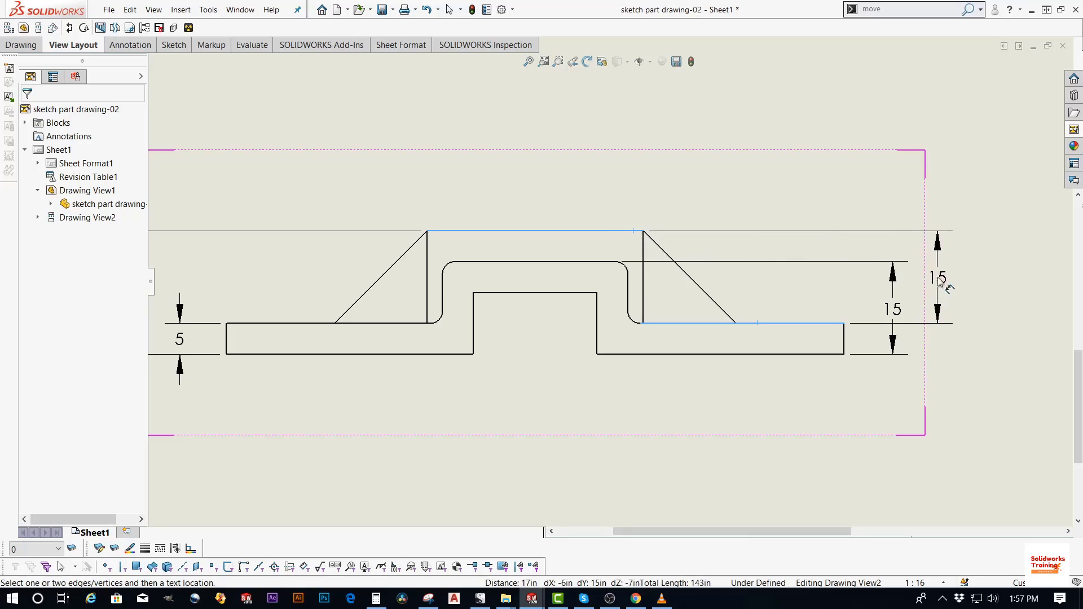
pyautogui.click(759, 285)
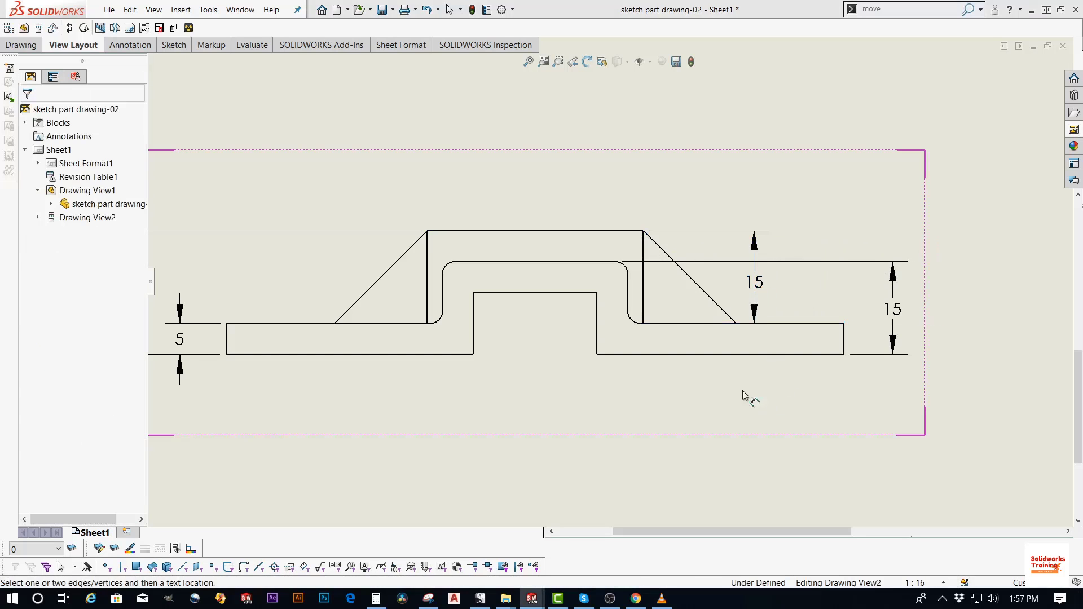
pyautogui.click(643, 298)
pyautogui.scroll(-3, 736, 324)
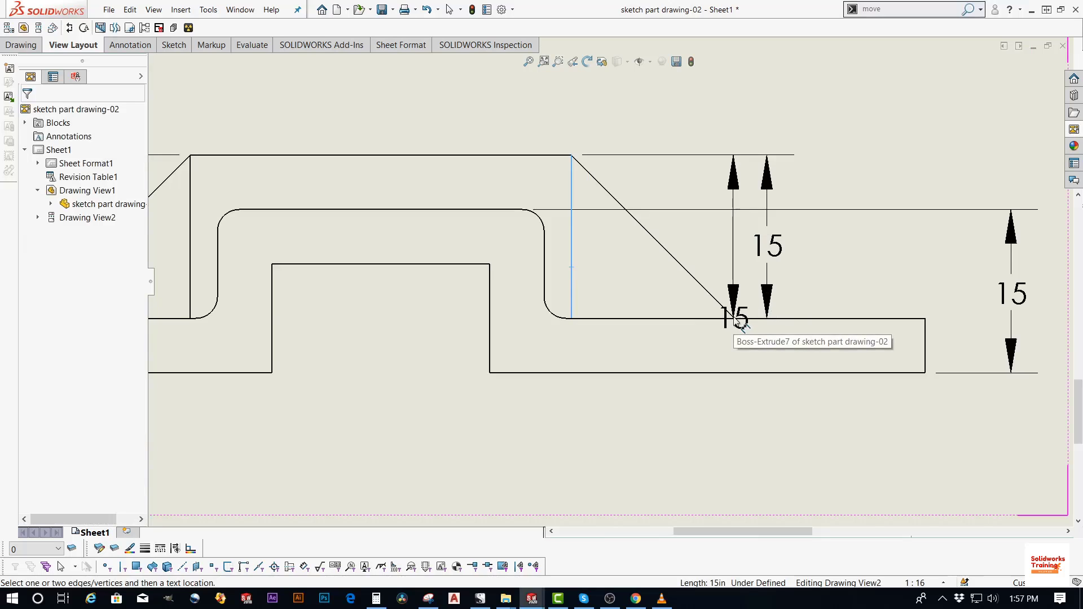
pyautogui.click(735, 319)
pyautogui.press('Escape')
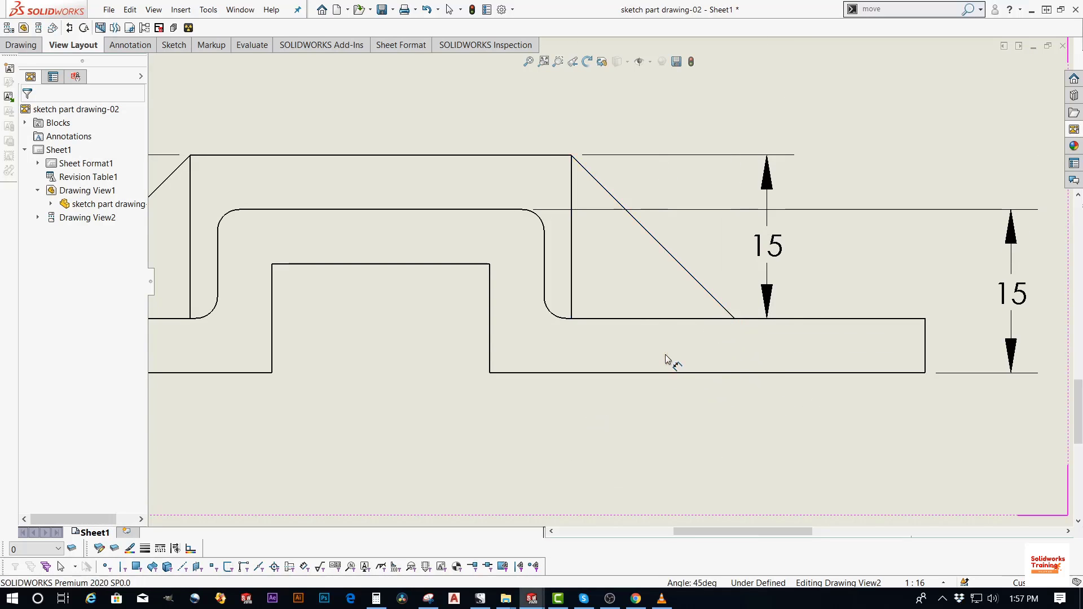
pyautogui.press('Escape')
pyautogui.click(738, 340)
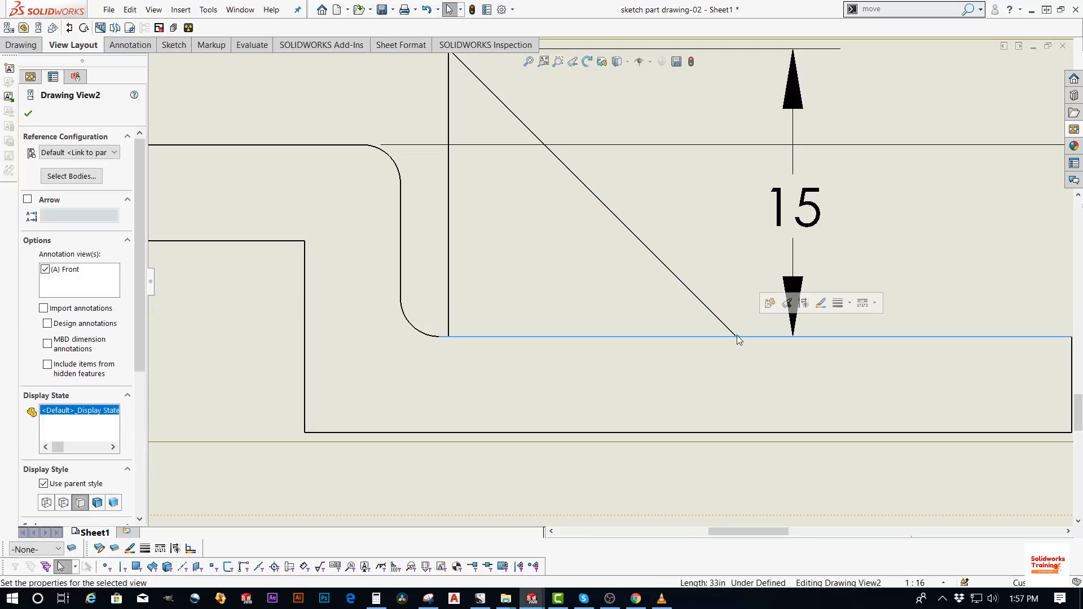
pyautogui.scroll(2, 596, 298)
pyautogui.scroll(2, 564, 237)
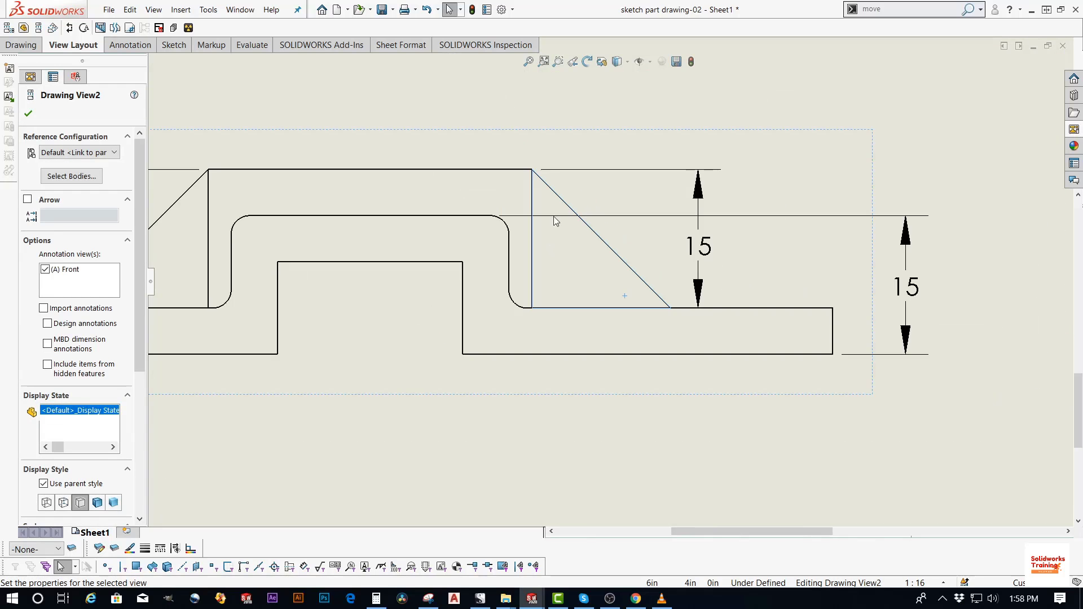
pyautogui.scroll(-4, 560, 225)
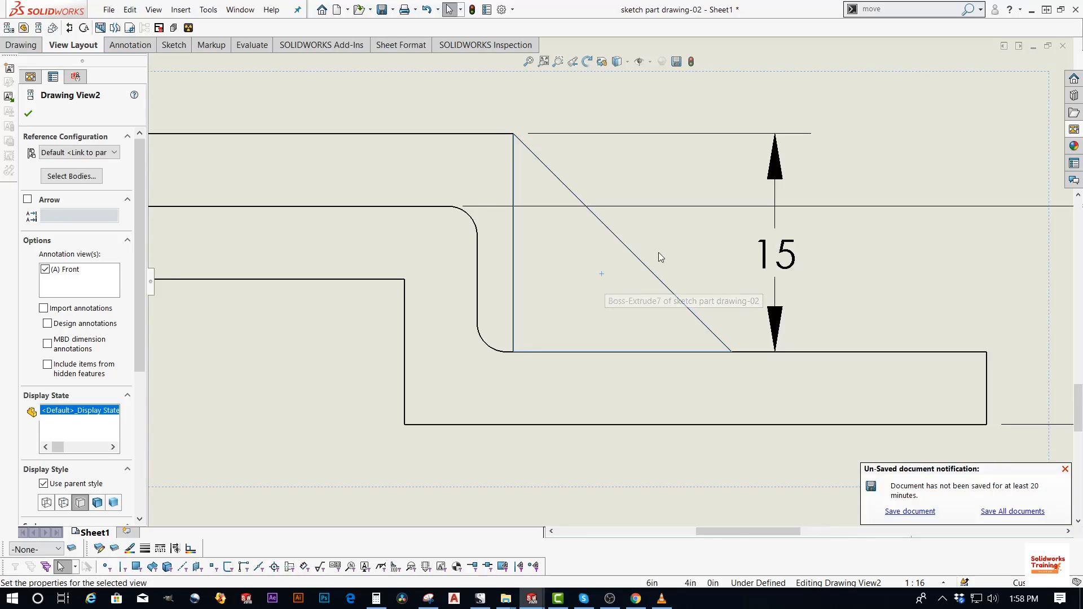
# Convert the right rib's slanted edge in the front view into a sketch line with Convert Entities
pyautogui.click(637, 258)
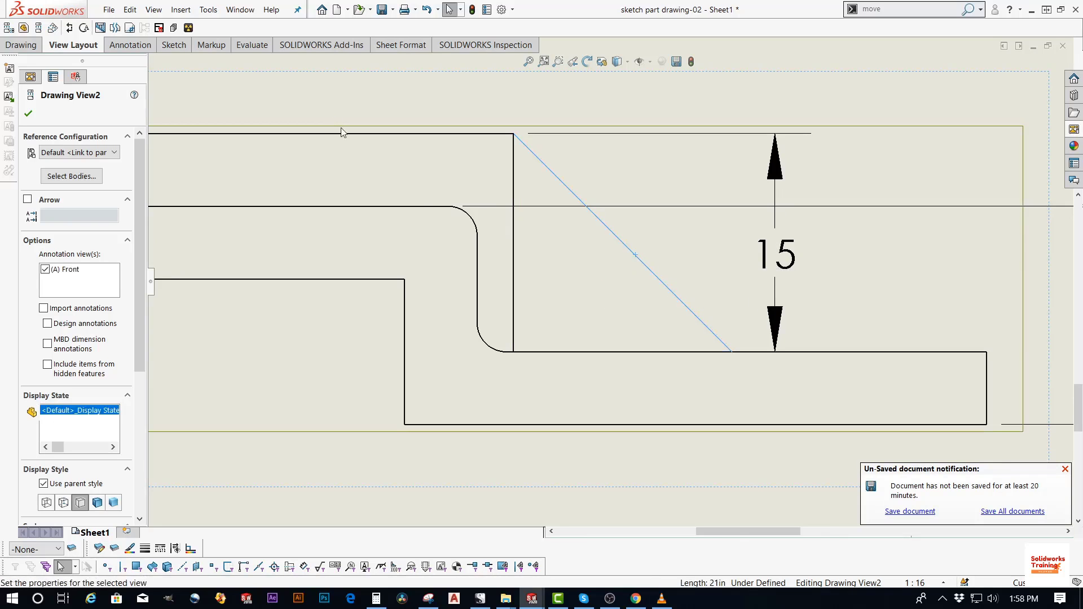
pyautogui.click(174, 44)
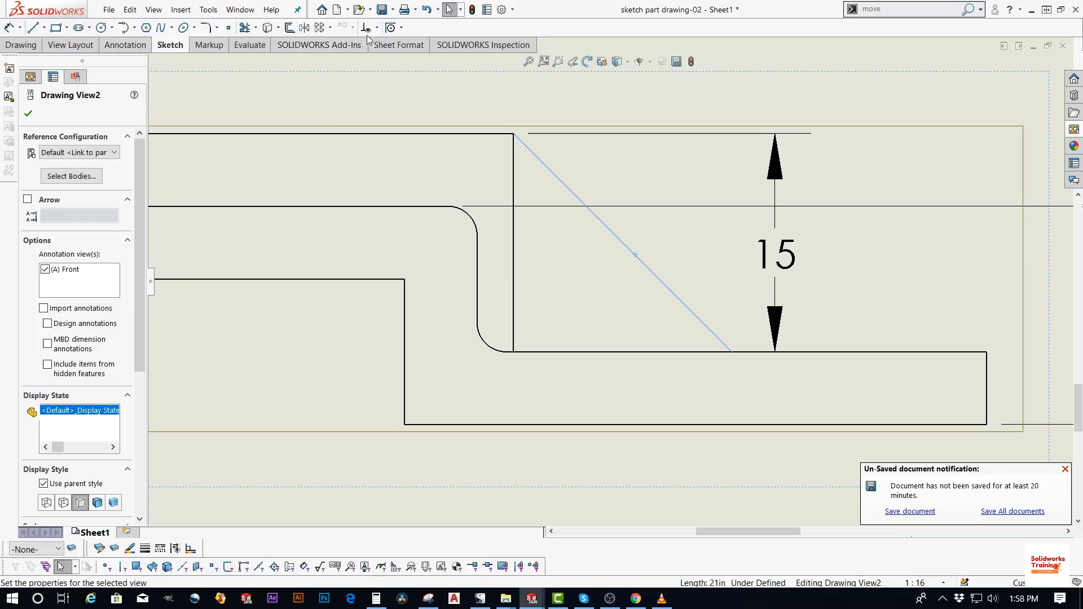
pyautogui.click(266, 29)
pyautogui.scroll(-2, 623, 297)
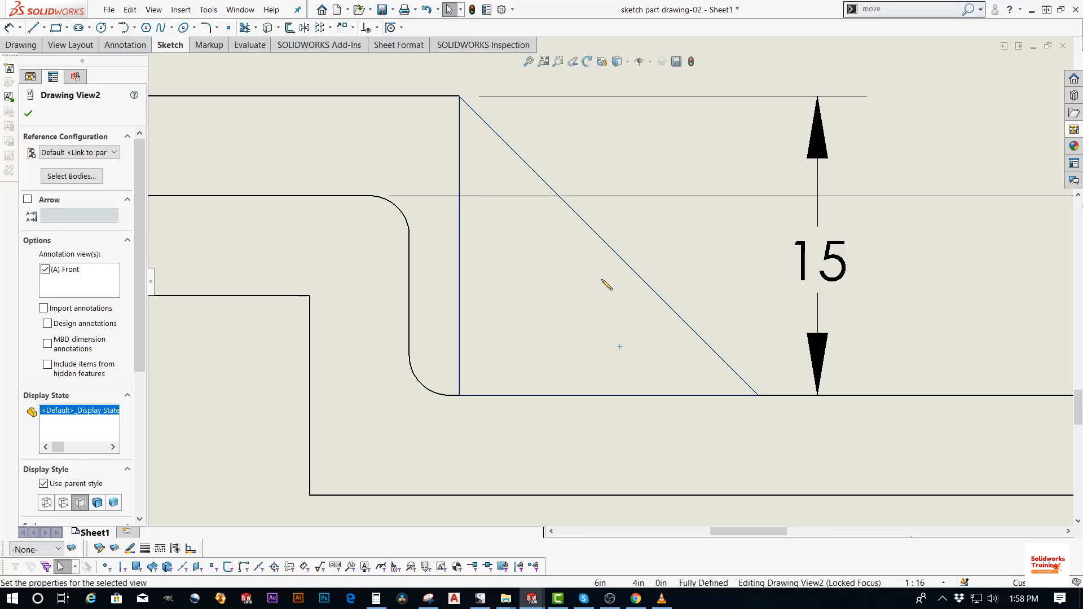
pyautogui.click(653, 291)
pyautogui.scroll(-1, 717, 377)
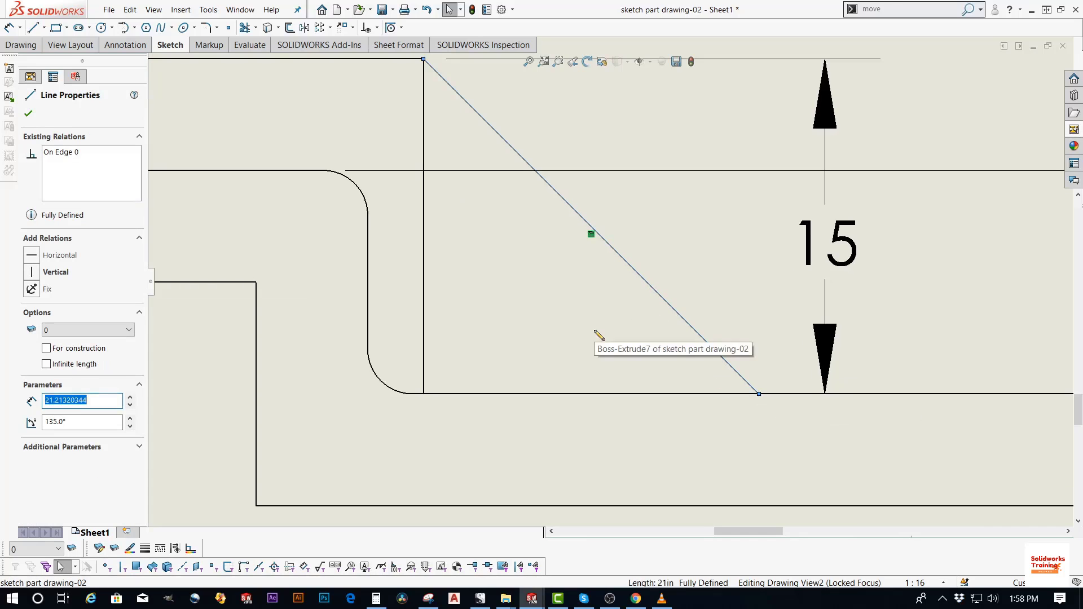
pyautogui.press('Escape')
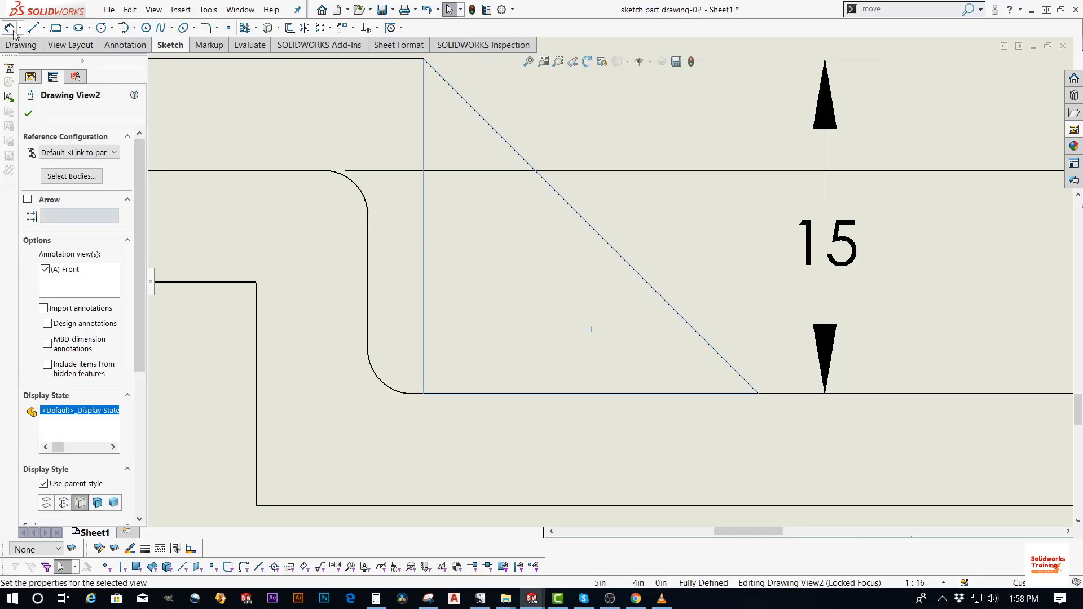
# Dimension the right rib's horizontal width from its vertical edge to the slanted line's lower endpoint, placing it below the base
pyautogui.click(9, 28)
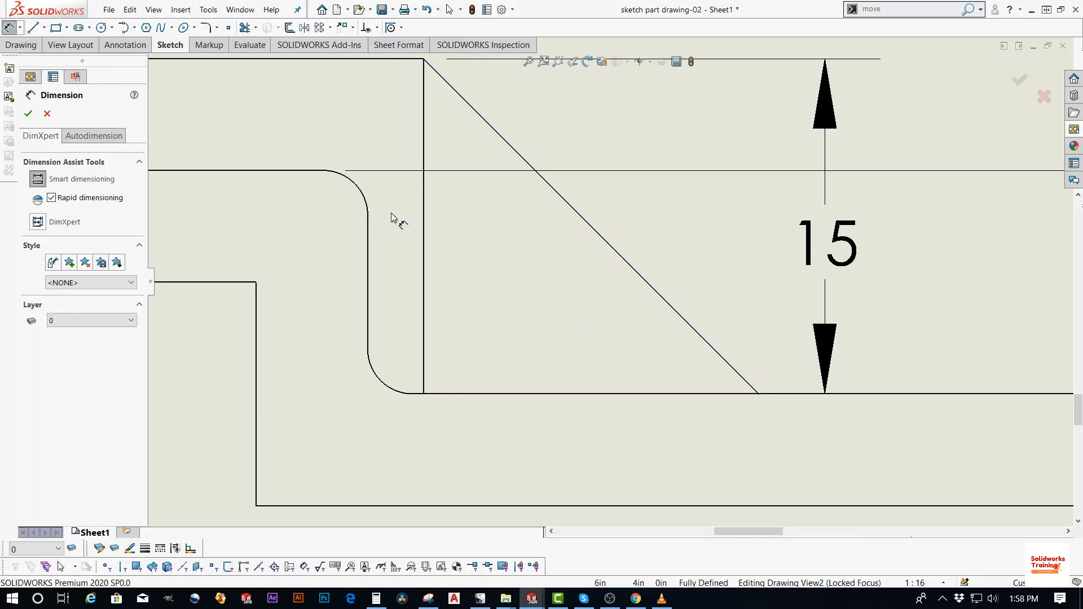
pyautogui.click(423, 203)
pyautogui.moveTo(764, 401); pyautogui.dragTo(695, 341, button='middle')
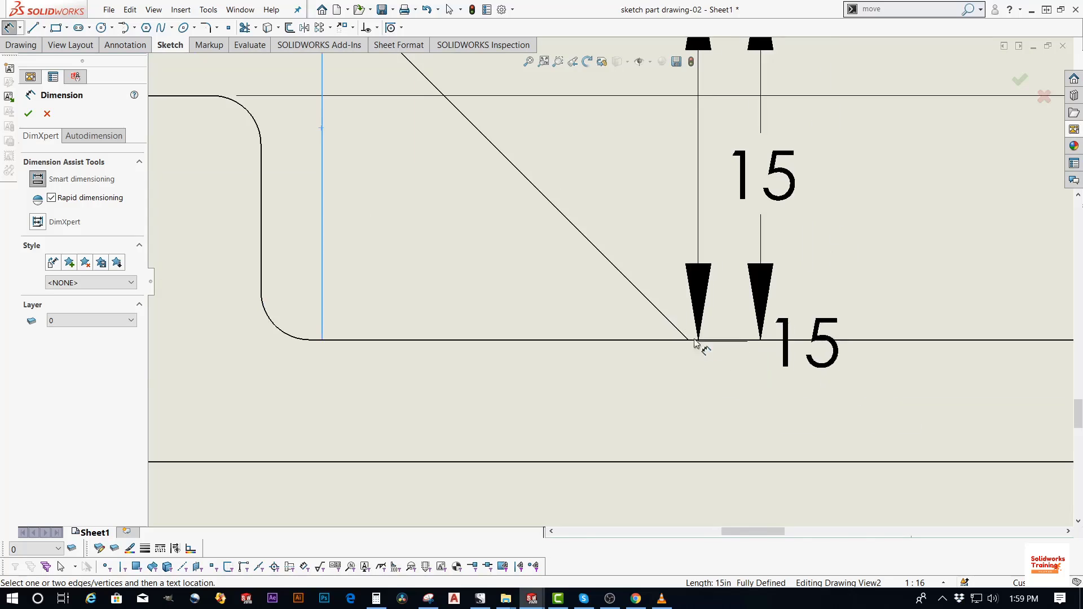
pyautogui.scroll(-1, 693, 341)
pyautogui.scroll(-1, 682, 341)
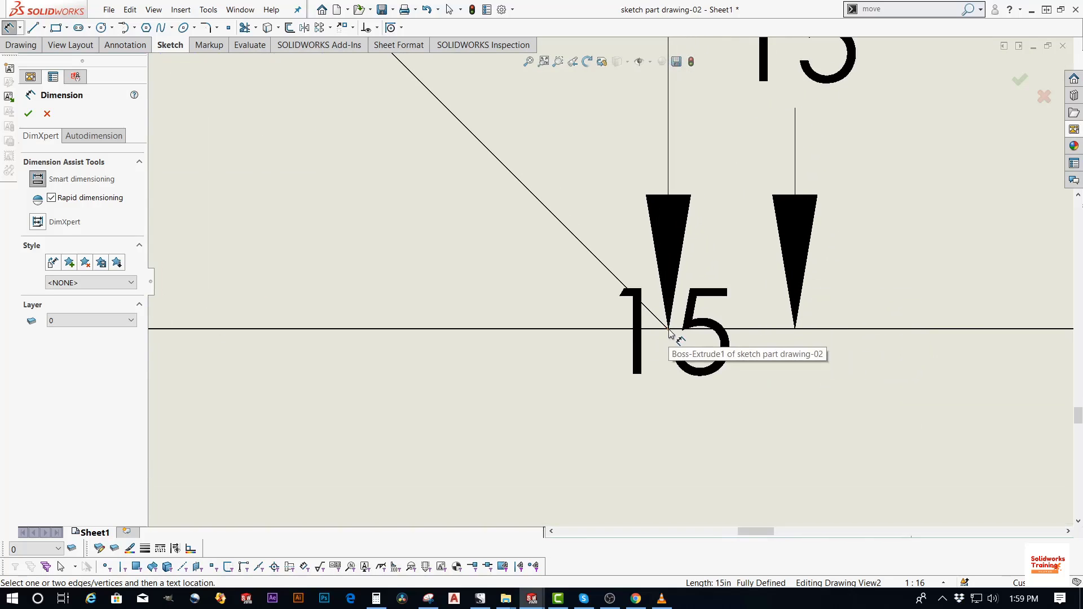
pyautogui.click(669, 331)
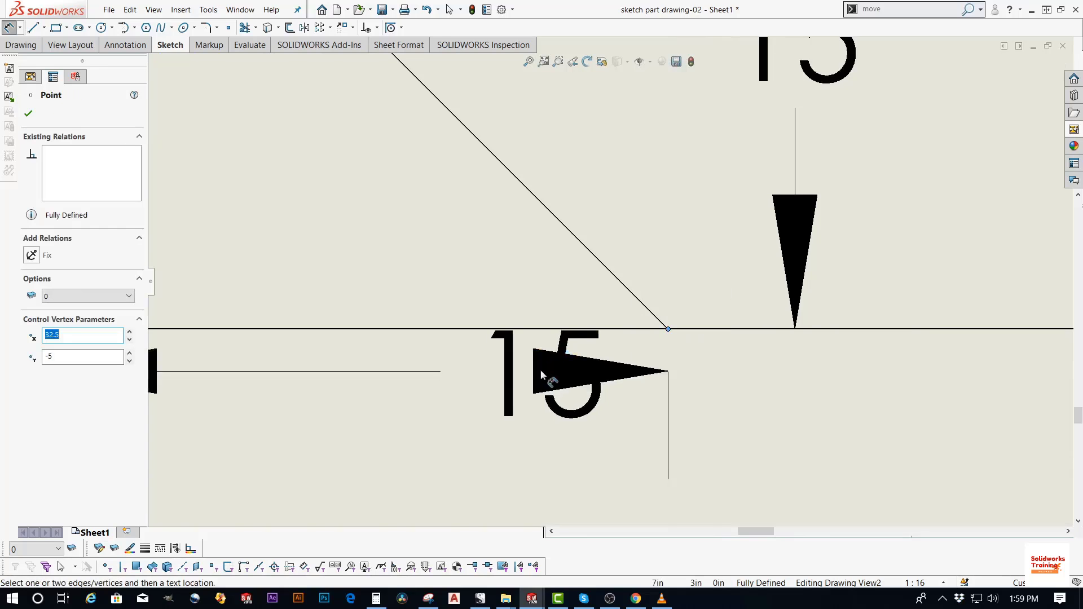
pyautogui.scroll(5, 543, 369)
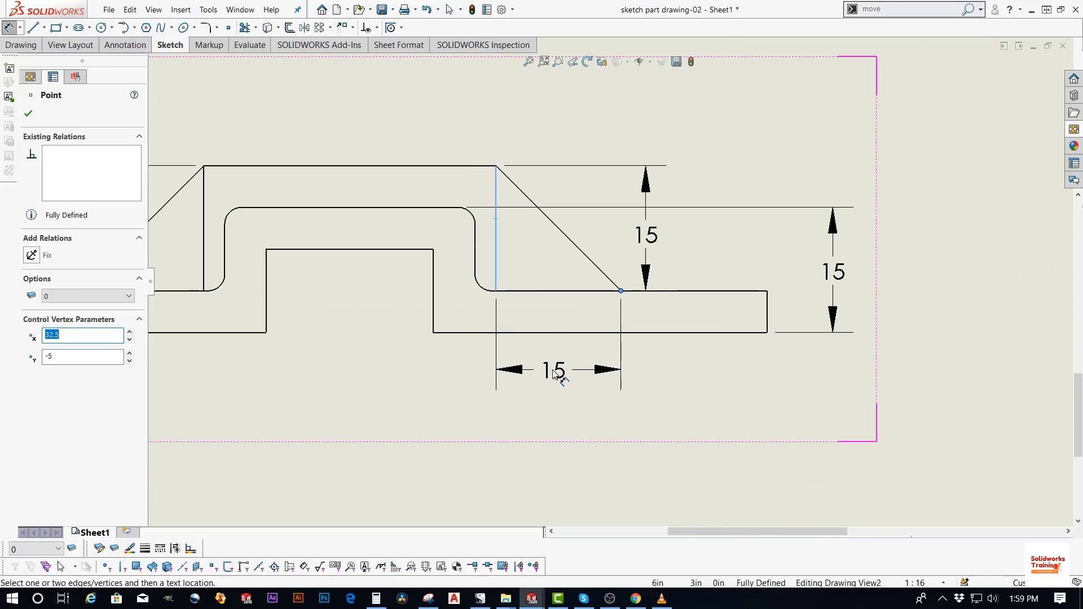
pyautogui.click(556, 371)
# Dimension the central notch's height inside the notch and its width below the front view
pyautogui.scroll(2, 694, 400)
pyautogui.scroll(5, 692, 396)
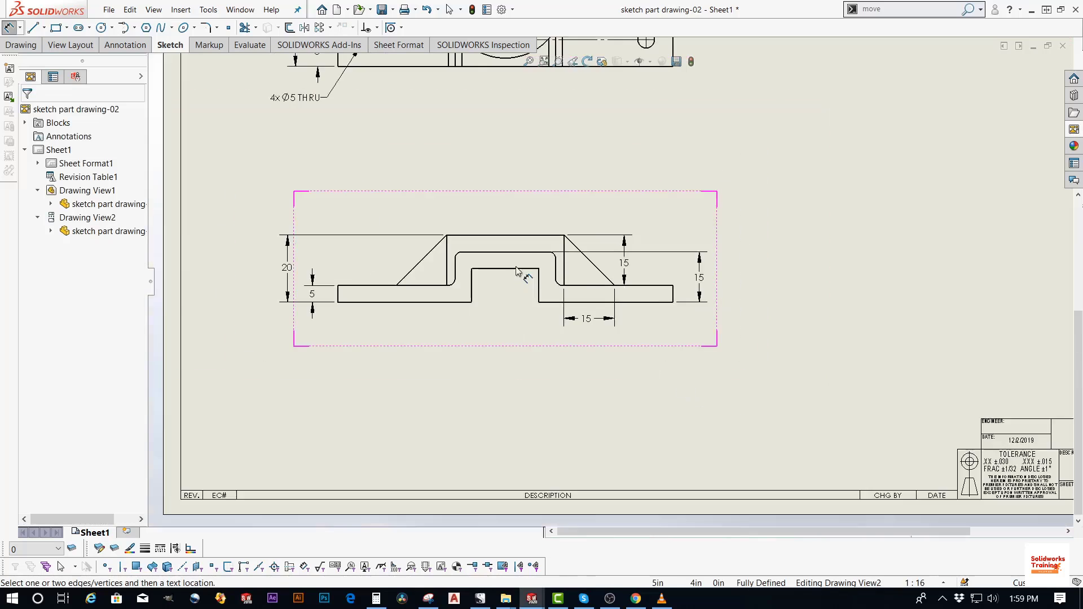
pyautogui.scroll(-6, 529, 315)
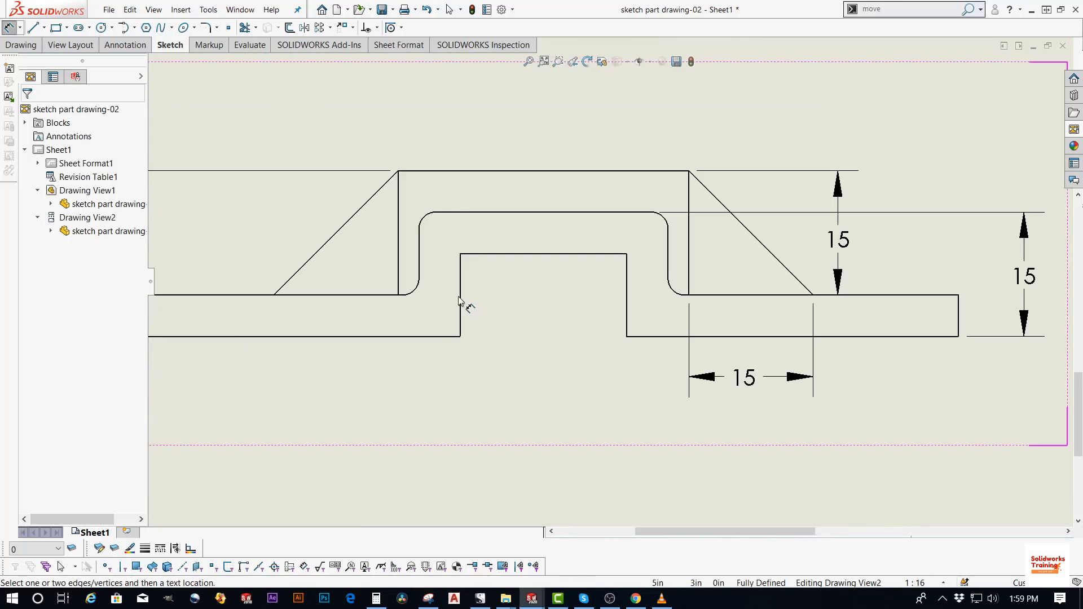
pyautogui.click(639, 337)
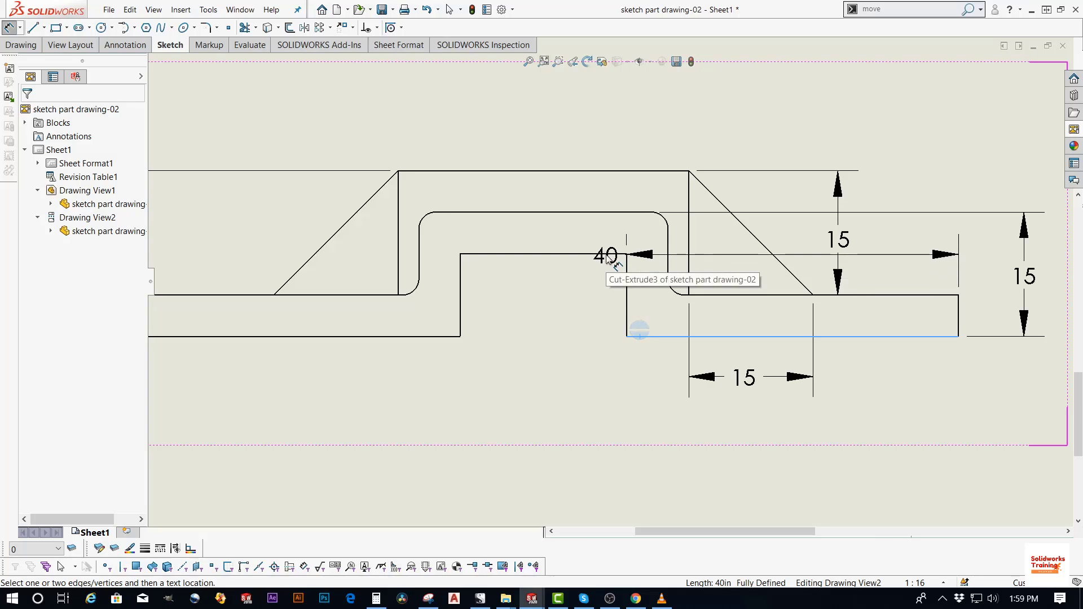
pyautogui.click(596, 254)
pyautogui.click(579, 301)
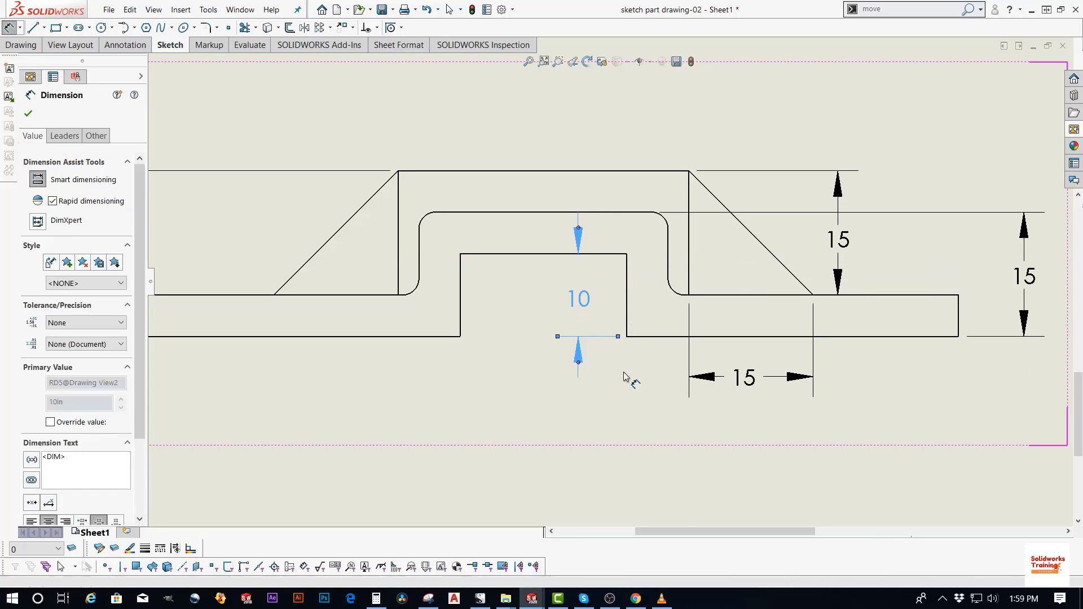
pyautogui.click(626, 319)
pyautogui.click(461, 302)
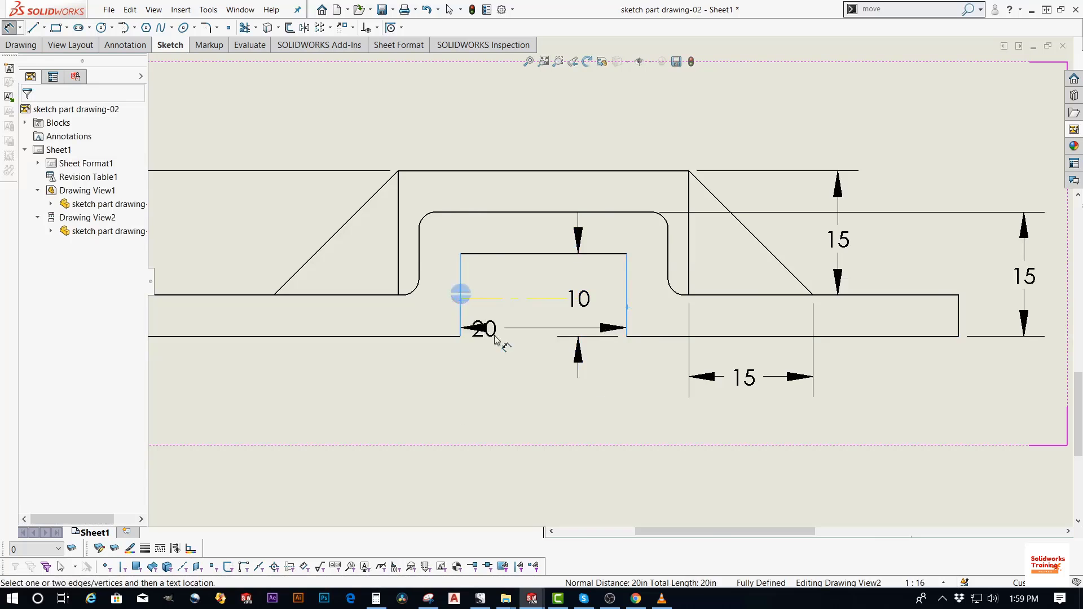
pyautogui.click(547, 406)
# Dimension the base's bottom edge left of the notch, placing it below the view in line with the notch width dimension
pyautogui.scroll(5, 440, 358)
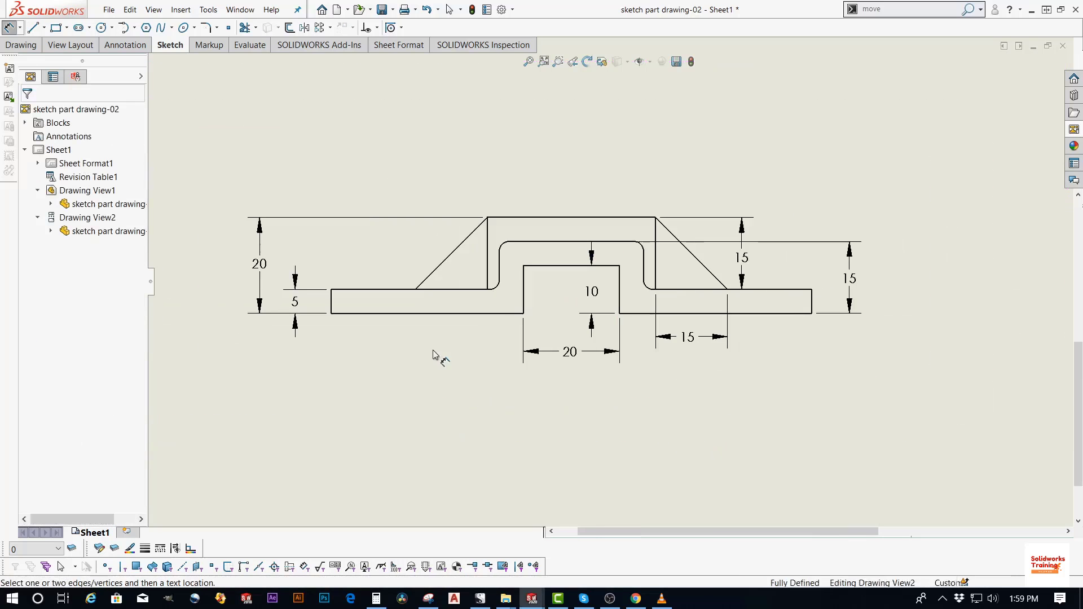
pyautogui.scroll(-2, 379, 314)
pyautogui.click(384, 307)
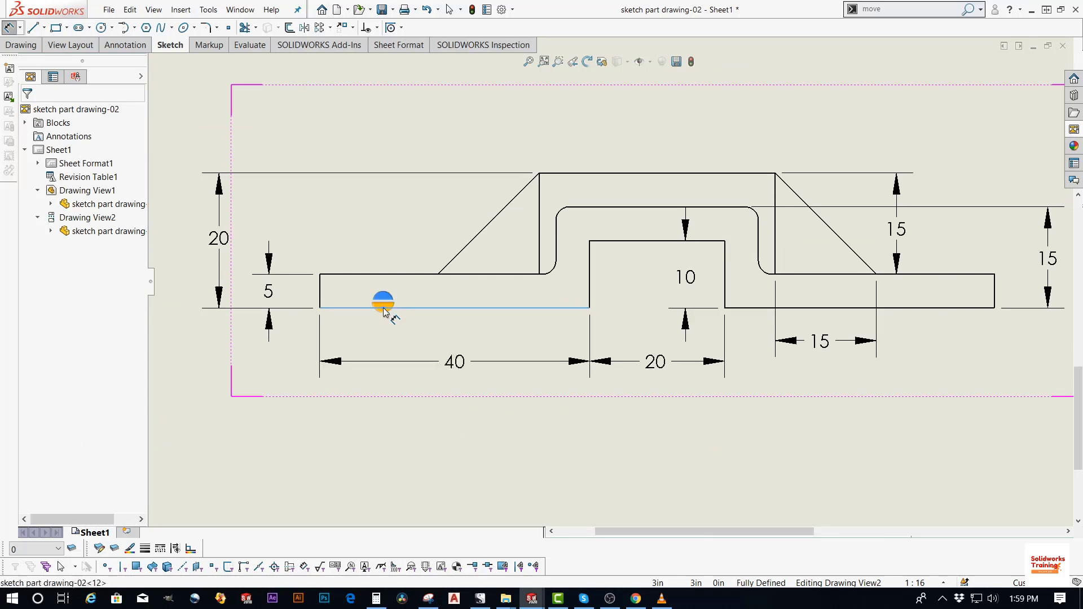
pyautogui.click(435, 363)
pyautogui.click(623, 427)
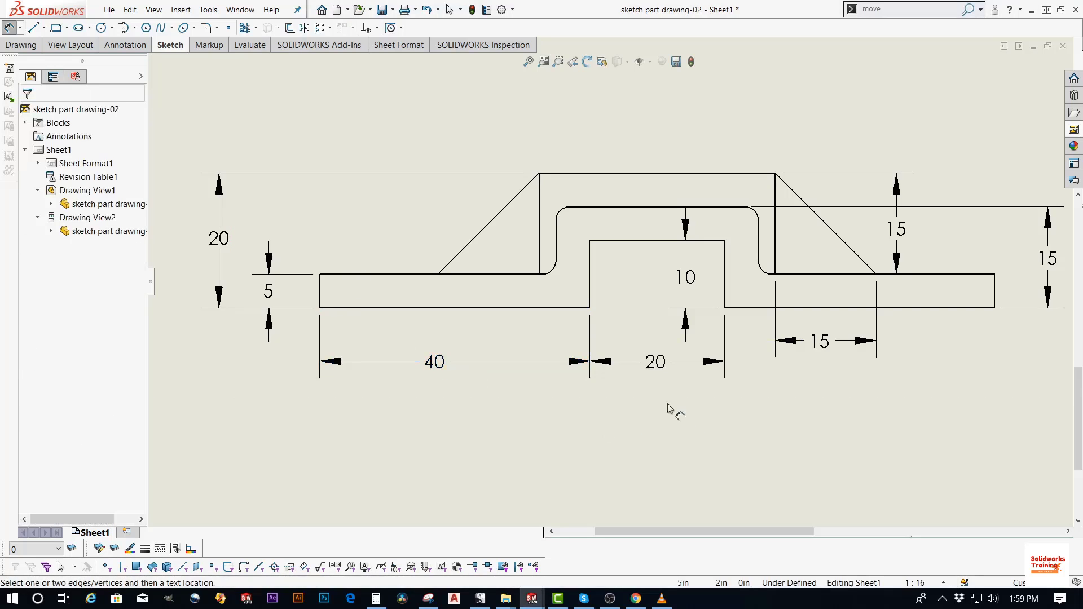
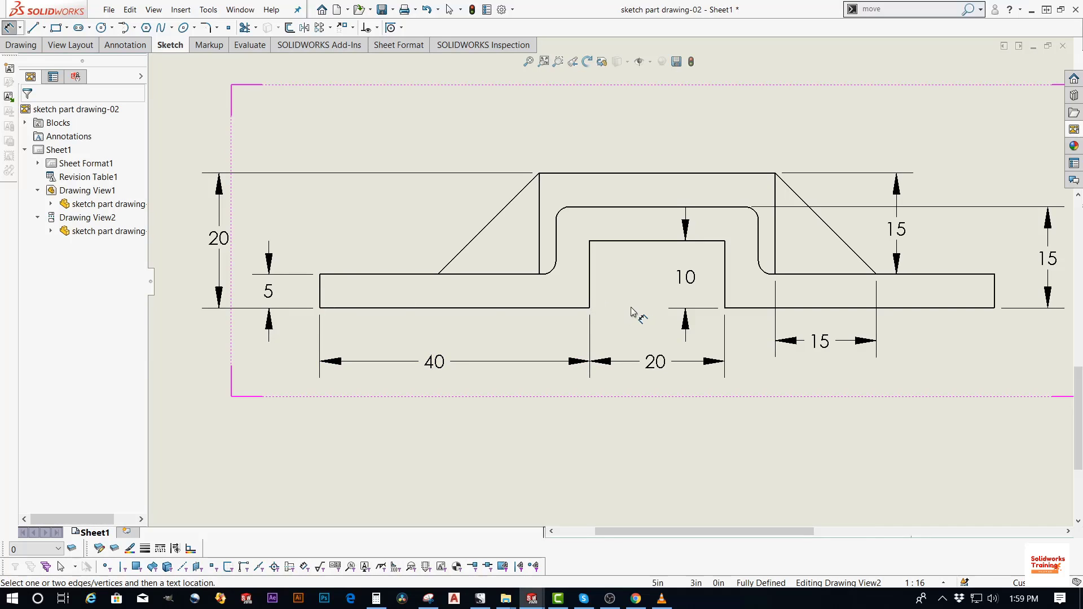
# Dimension the bridge's thickness from the notch's top edge to the filleted top edge, placing it above the front view
pyautogui.scroll(-2, 693, 240)
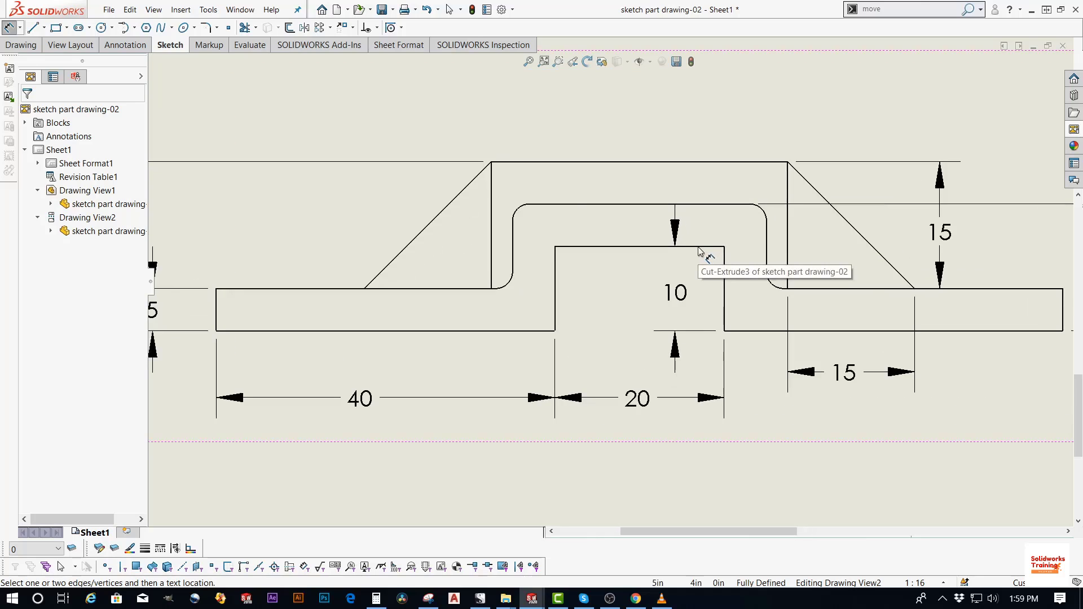
pyautogui.click(698, 246)
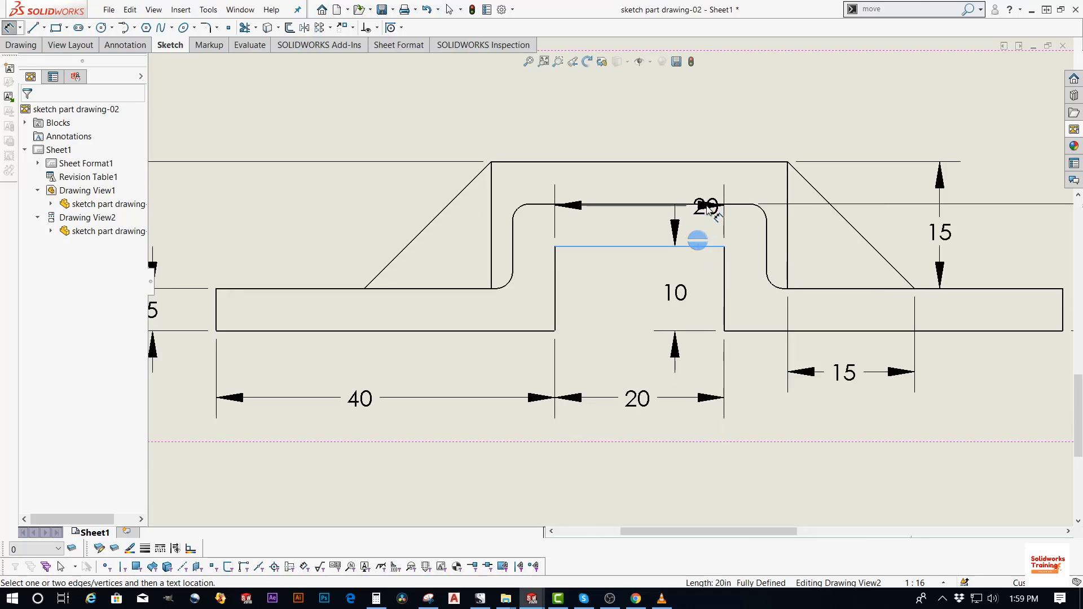
pyautogui.click(700, 204)
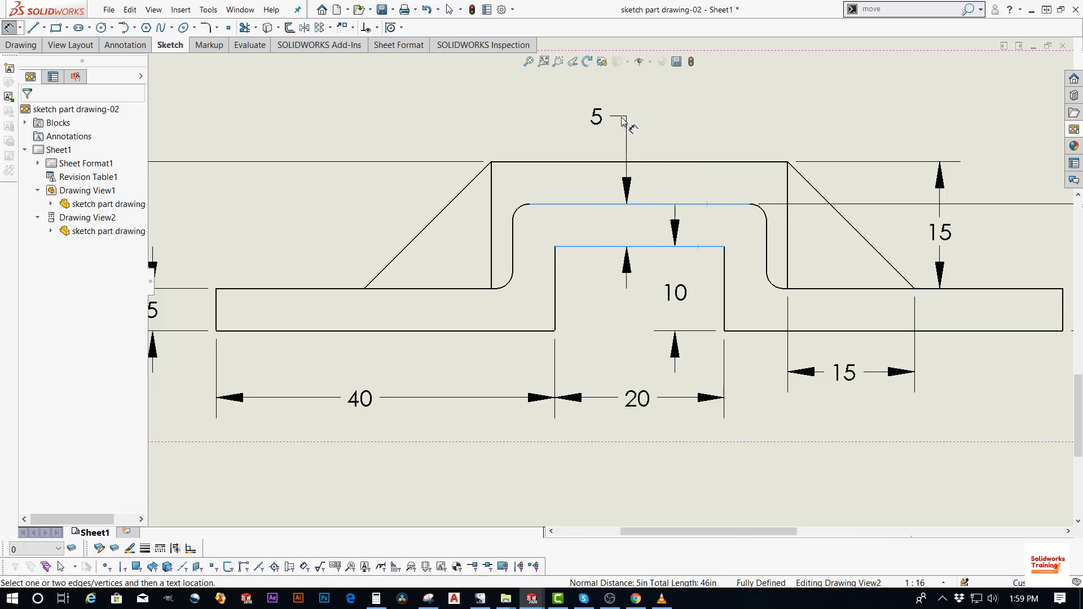
pyautogui.click(635, 127)
pyautogui.click(626, 221)
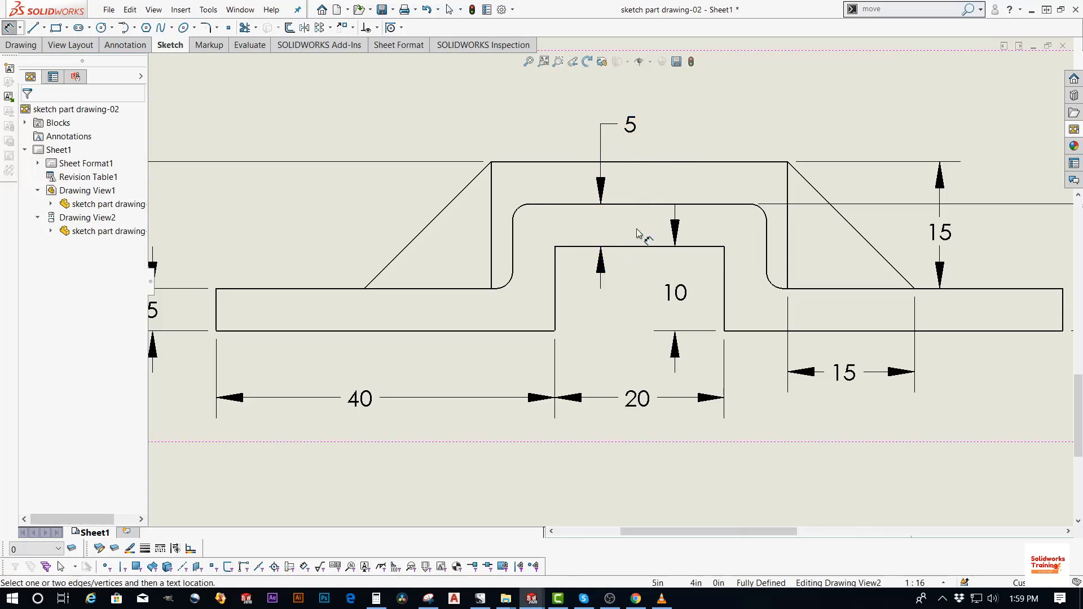
pyautogui.press('Escape')
pyautogui.press('f')
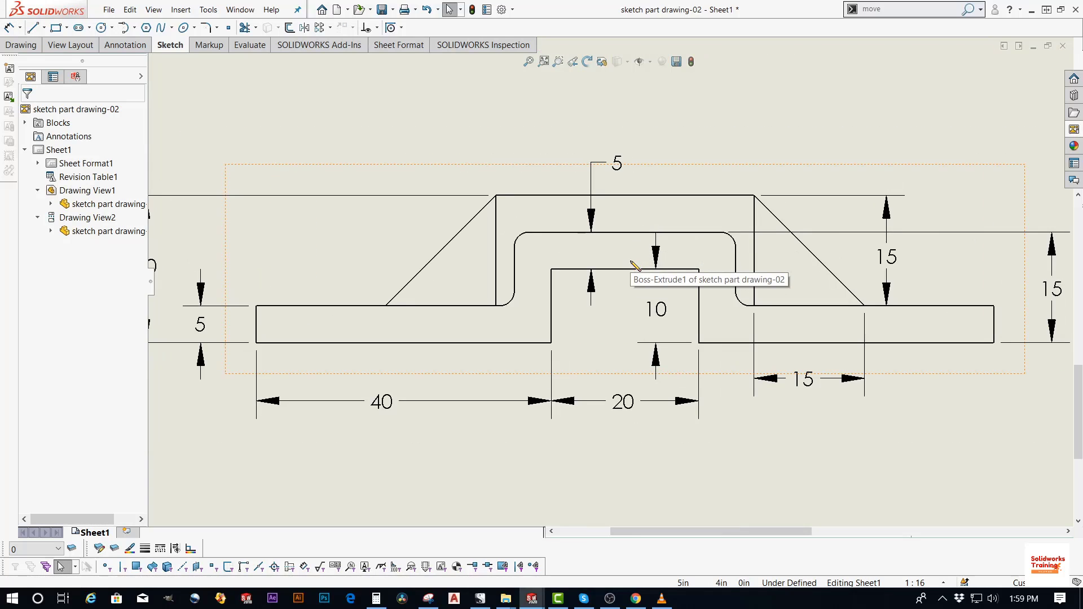
pyautogui.scroll(3, 638, 268)
pyautogui.scroll(-1, 649, 299)
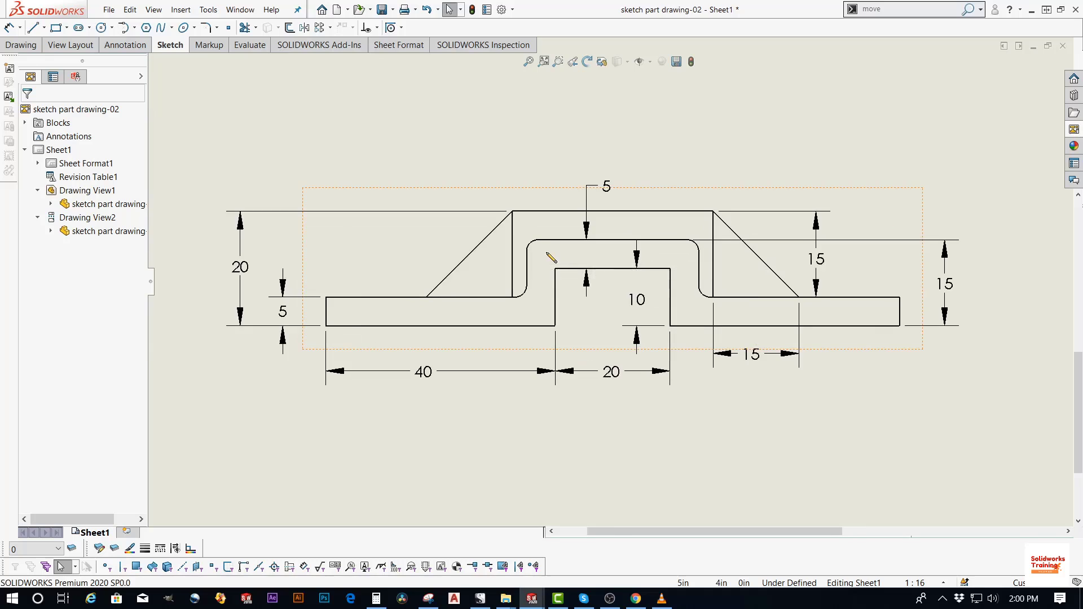
# Add a radius dimension to the bridge's upper-left fillet, placing it above the left rib
pyautogui.scroll(-2, 540, 248)
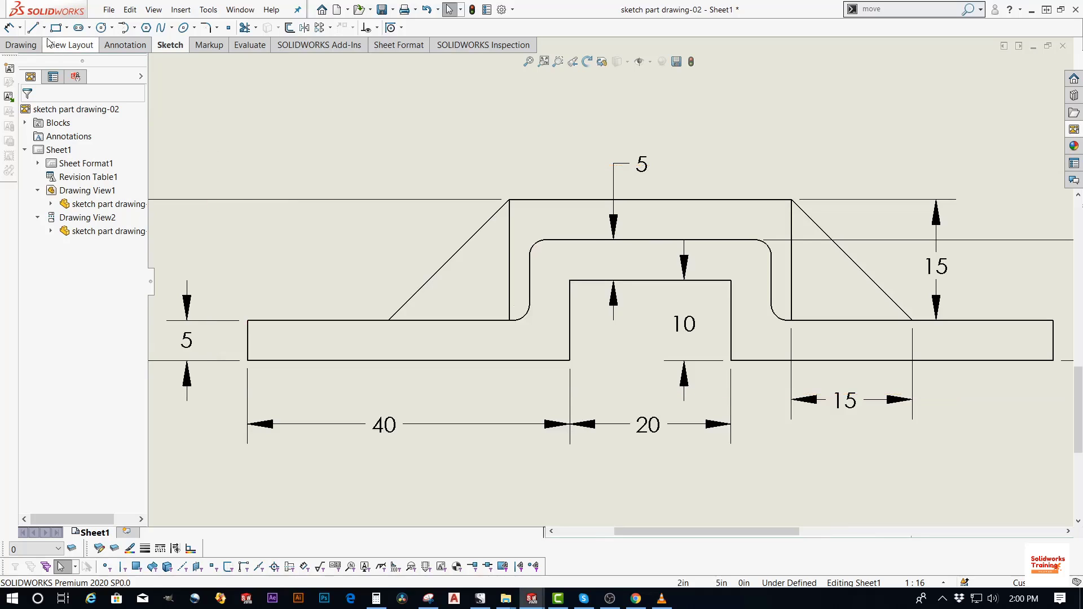
pyautogui.click(9, 27)
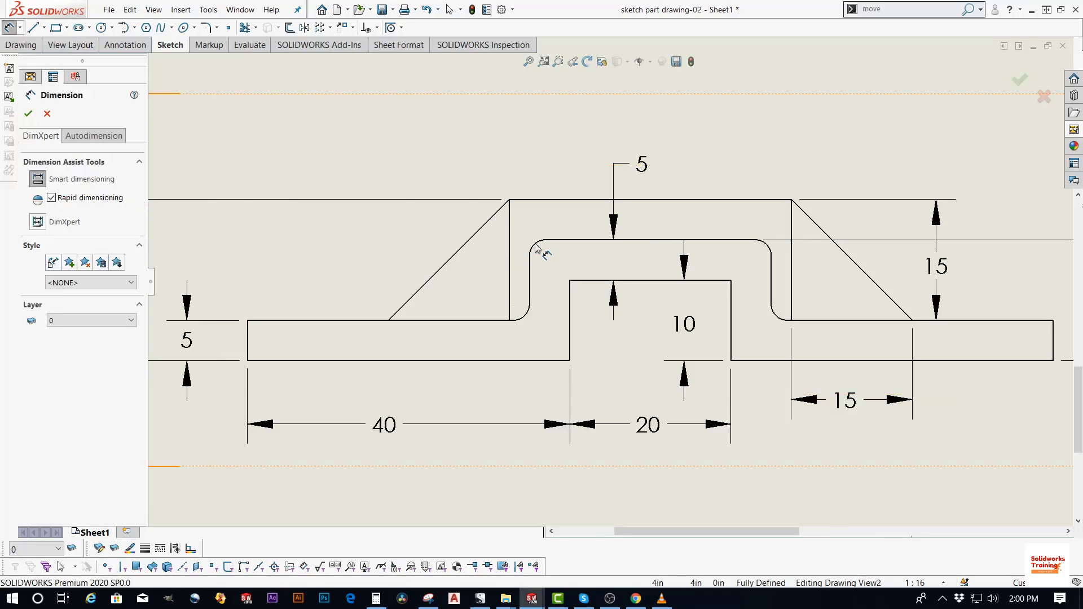
pyautogui.click(535, 246)
pyautogui.click(443, 162)
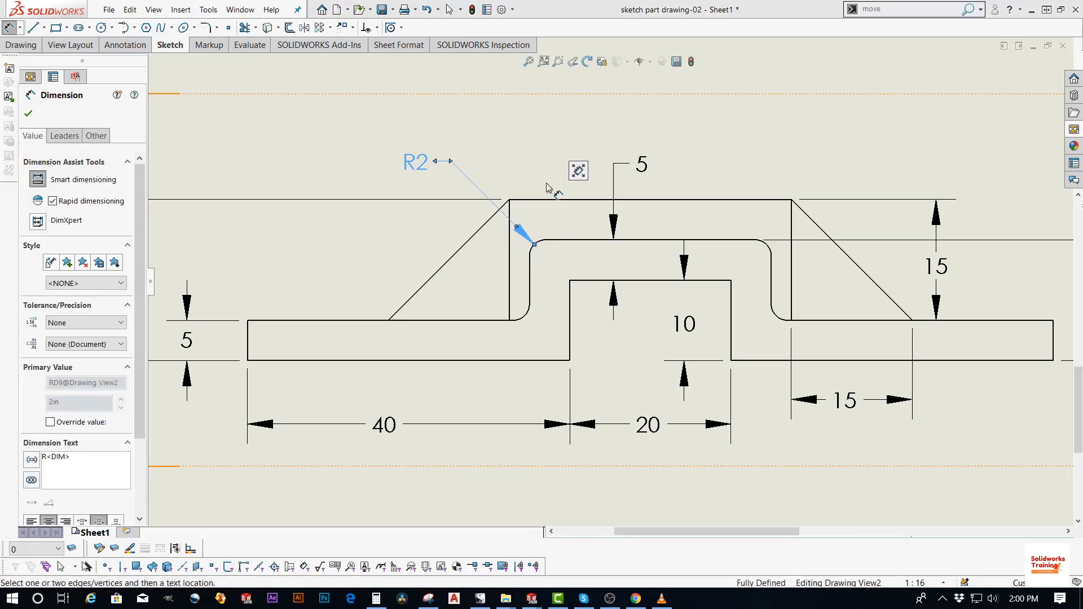
pyautogui.press('Escape')
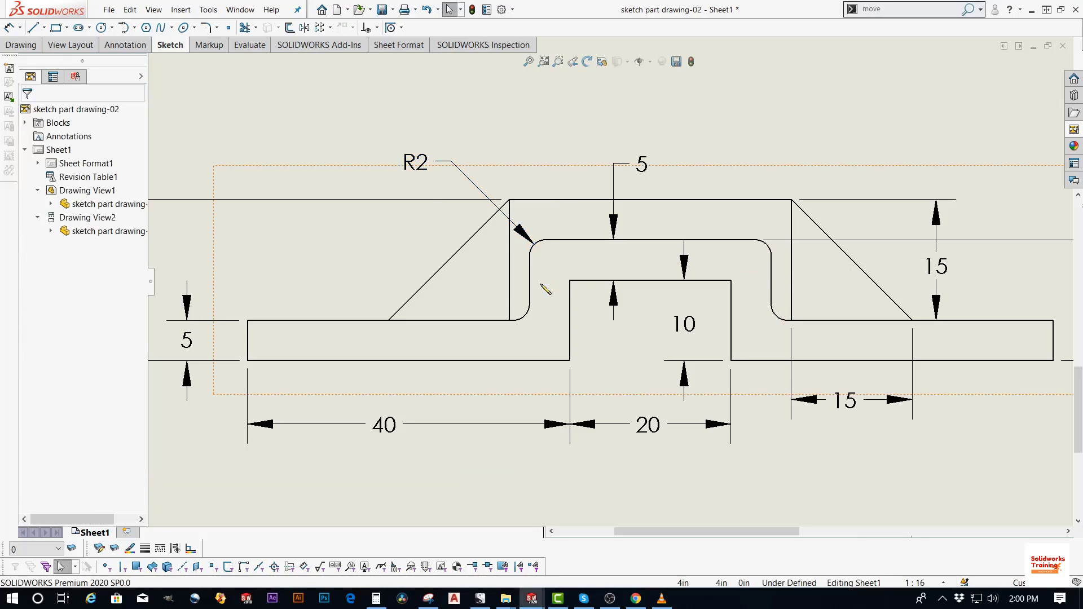
# Add "typ" on a second line below the fillet radius dimension's text
pyautogui.click(416, 163)
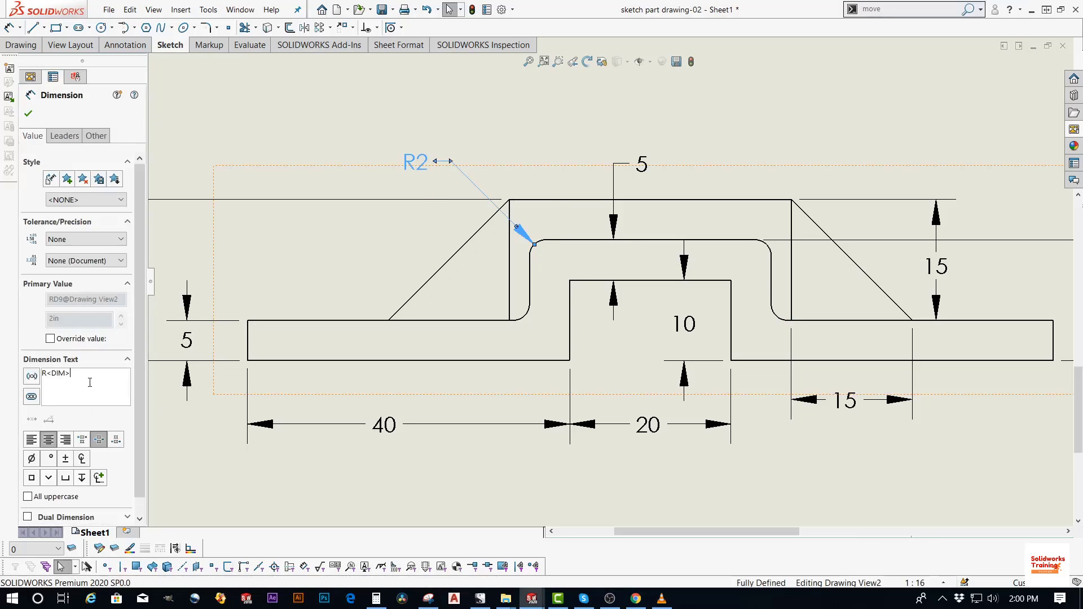
pyautogui.click(90, 383)
pyautogui.write('typ')
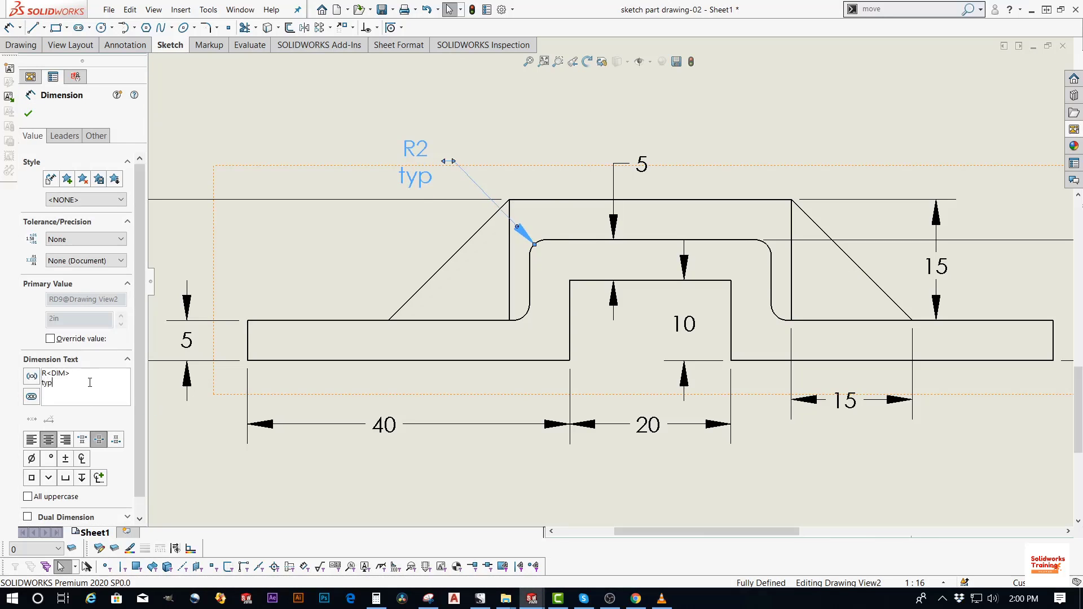
pyautogui.click(28, 113)
pyautogui.moveTo(432, 158); pyautogui.dragTo(431, 161)
pyautogui.click(306, 139)
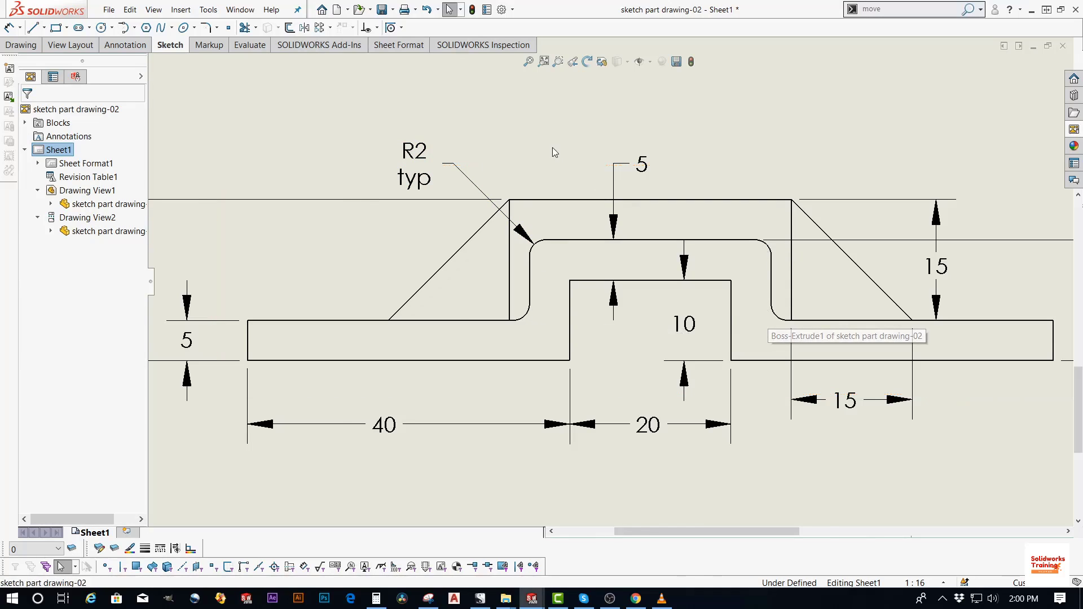
# Dimension the right wall thickness from the notch edge to the bridge's outer edge, placing it below the view in line with the notch width
pyautogui.scroll(1, 564, 144)
pyautogui.moveTo(587, 112); pyautogui.dragTo(674, 129, button='right')
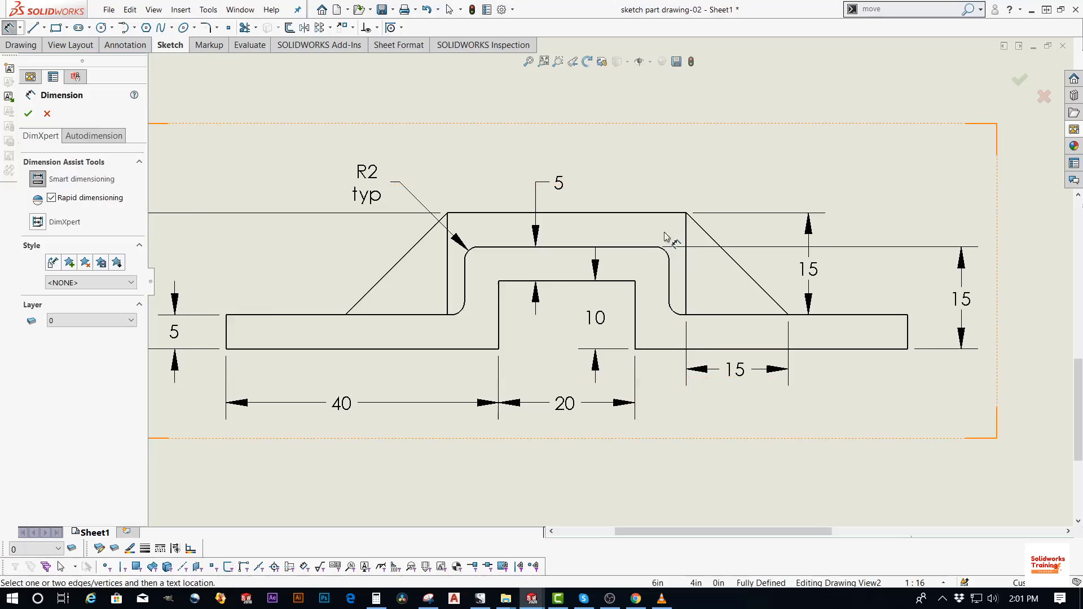
pyautogui.click(635, 297)
pyautogui.click(670, 275)
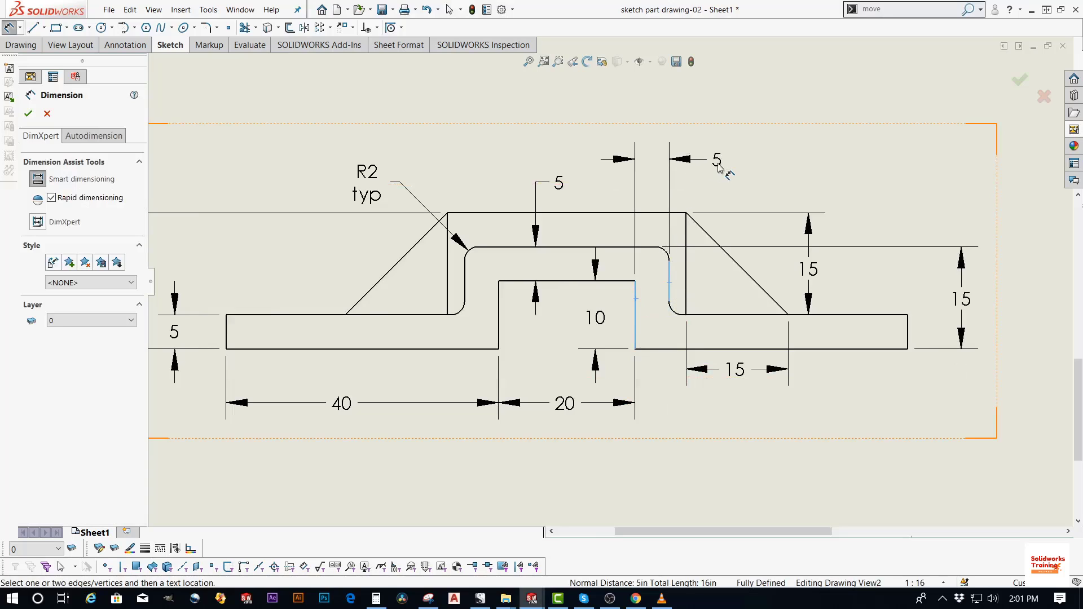
pyautogui.click(717, 163)
pyautogui.moveTo(718, 161); pyautogui.dragTo(715, 405)
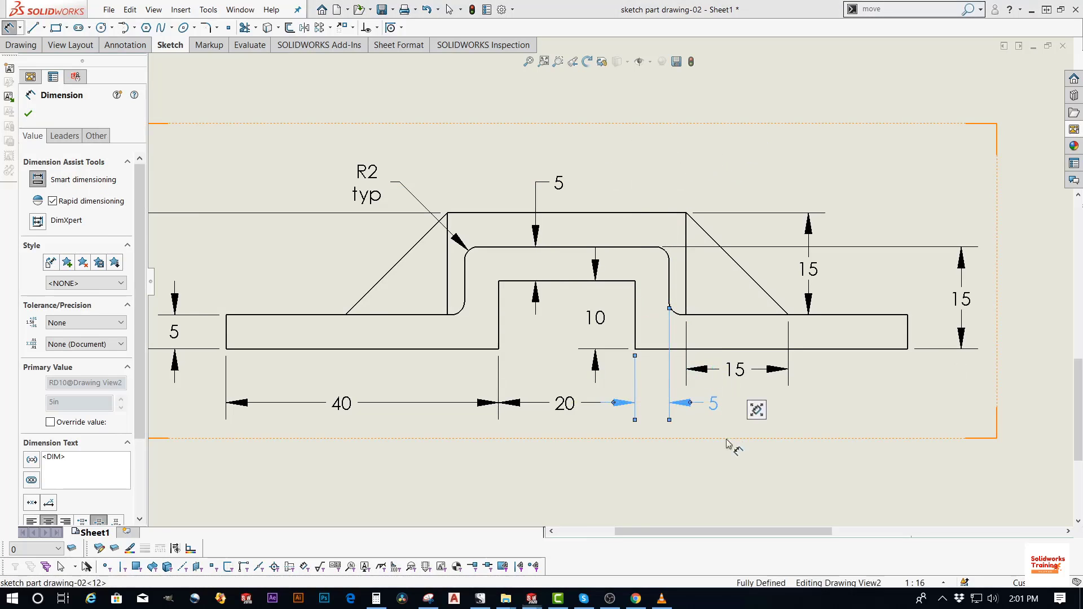
pyautogui.click(701, 452)
pyautogui.press('Escape')
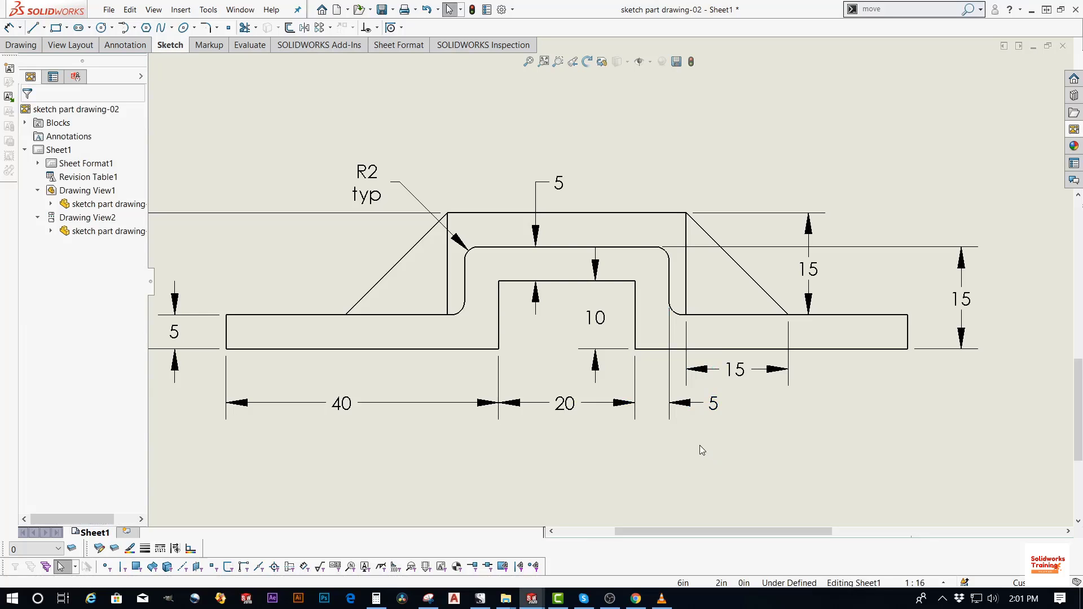
# Dimension the bridge's overall width between its outer vertical edges, placing it above the front view
pyautogui.press('Return')
pyautogui.click(465, 269)
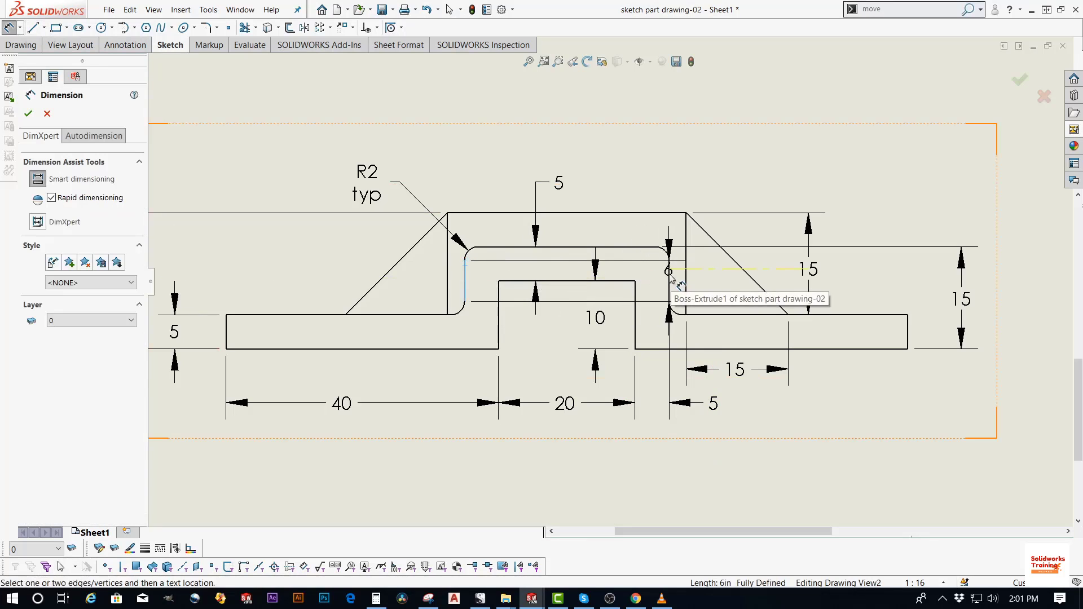
pyautogui.click(669, 272)
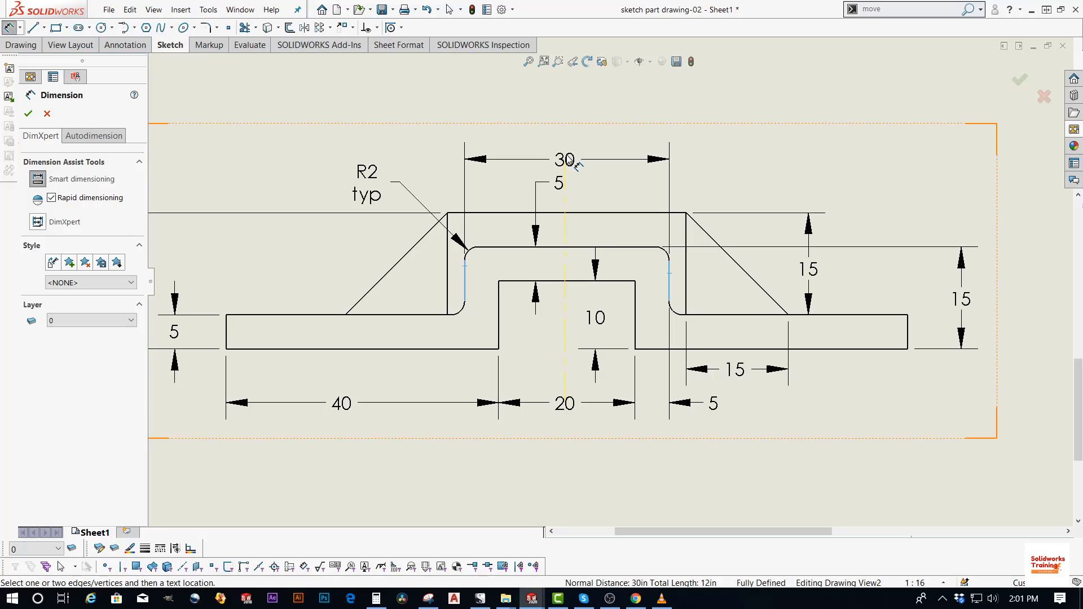
pyautogui.click(572, 153)
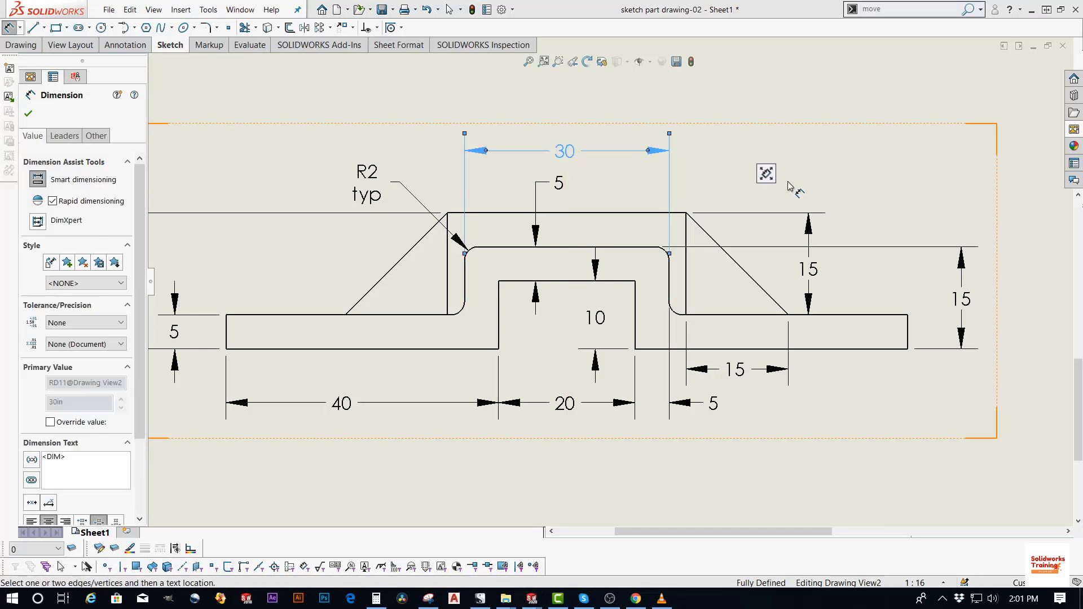
pyautogui.press('Escape')
pyautogui.press('f')
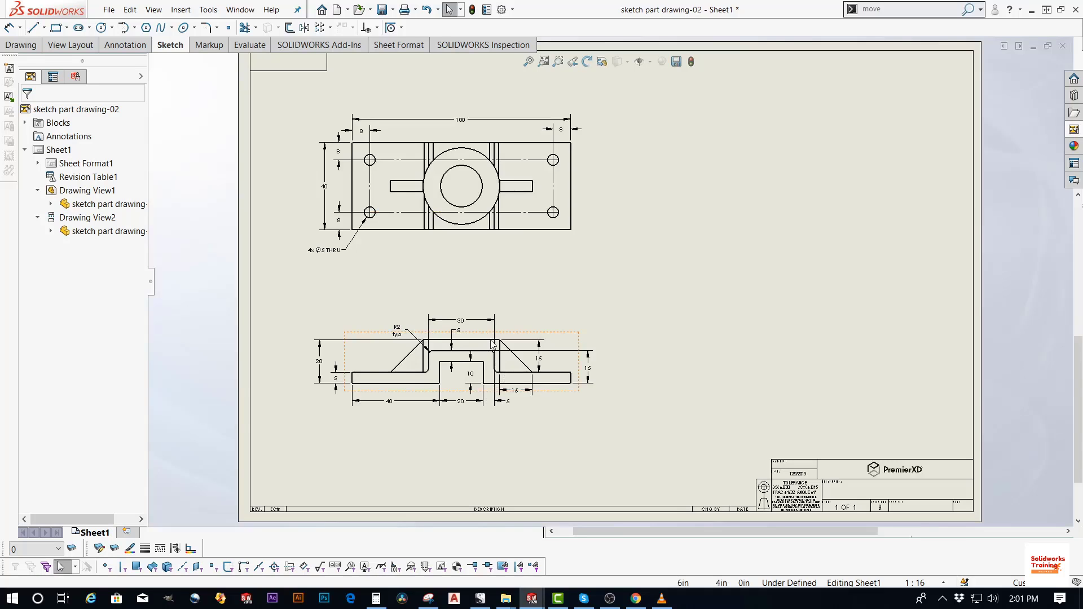
# Create vertical section view A-A through the midpoint of the notch's top edge and place it to the right of the front view
pyautogui.click(72, 44)
pyautogui.click(69, 28)
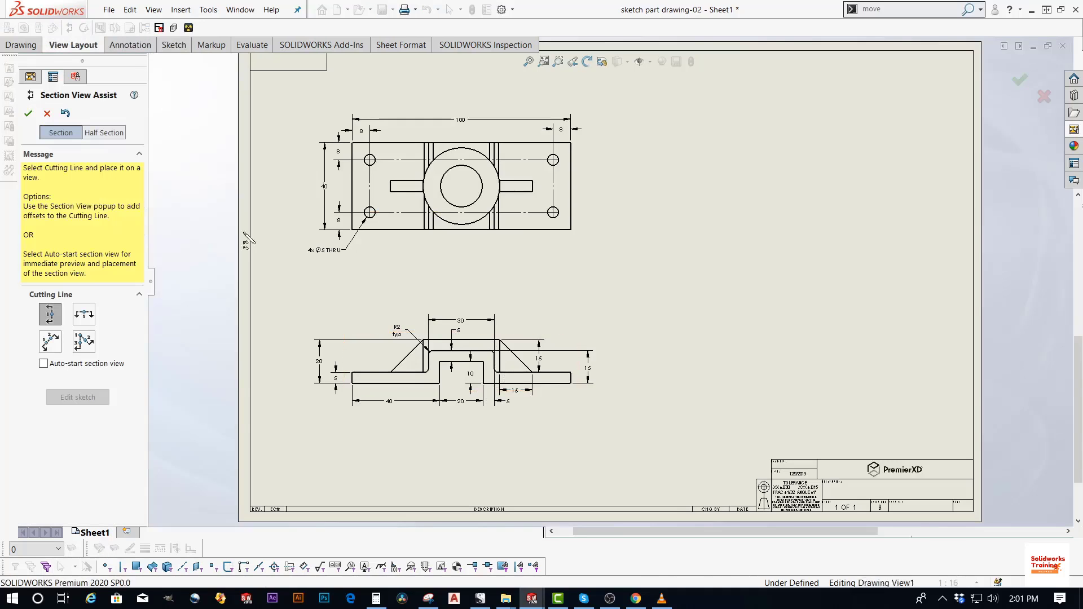
pyautogui.scroll(6, 482, 375)
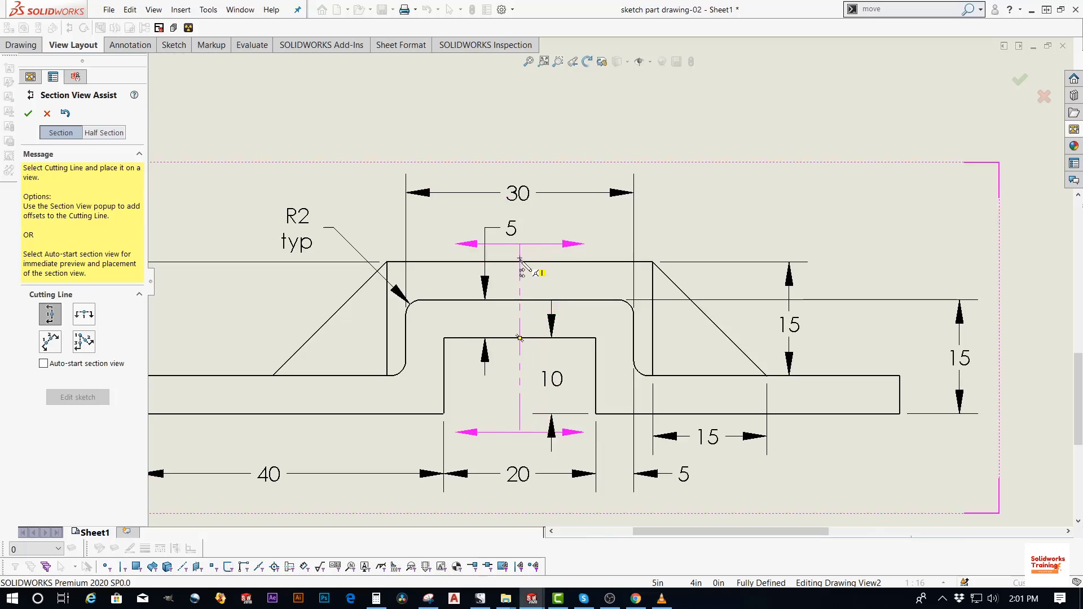
pyautogui.click(519, 337)
pyautogui.scroll(-5, 666, 351)
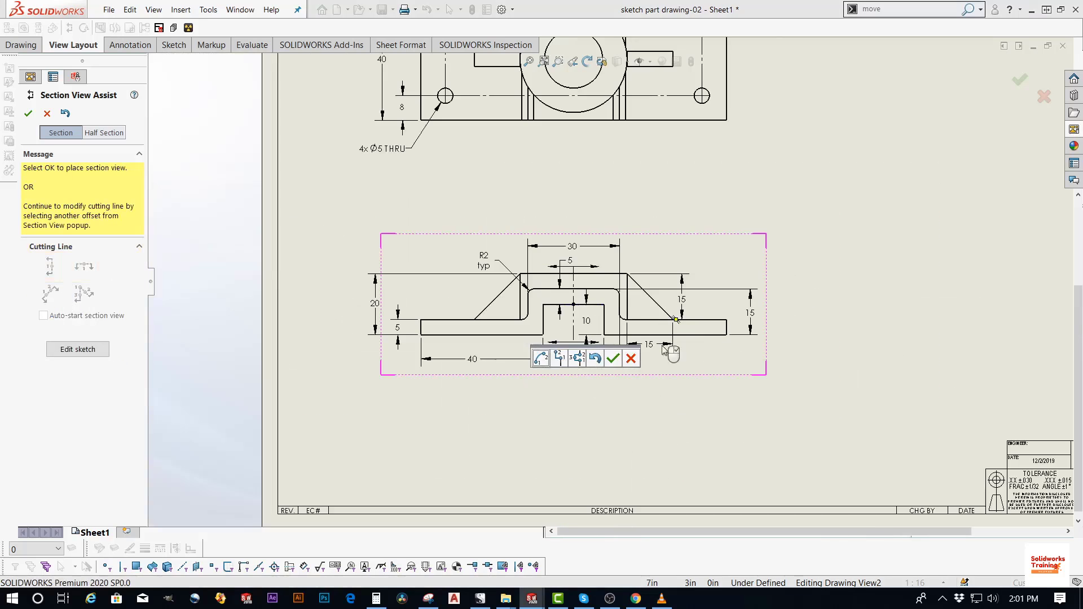
pyautogui.rightClick(663, 347)
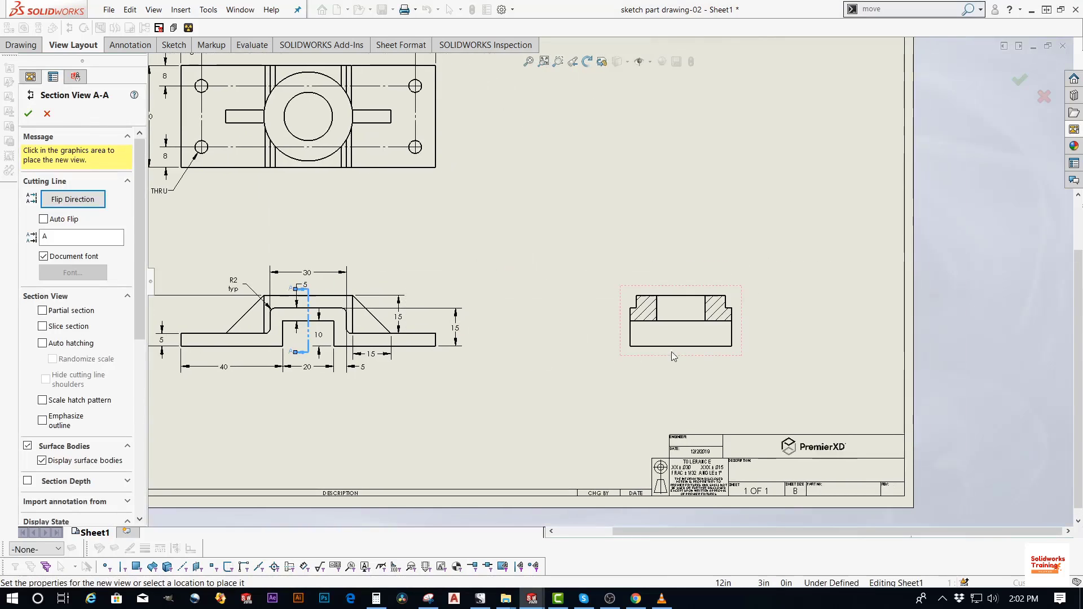
pyautogui.click(671, 351)
# Dimension the central bore's diameter between its two vertical edges, placing it above section A-A
pyautogui.scroll(4, 678, 295)
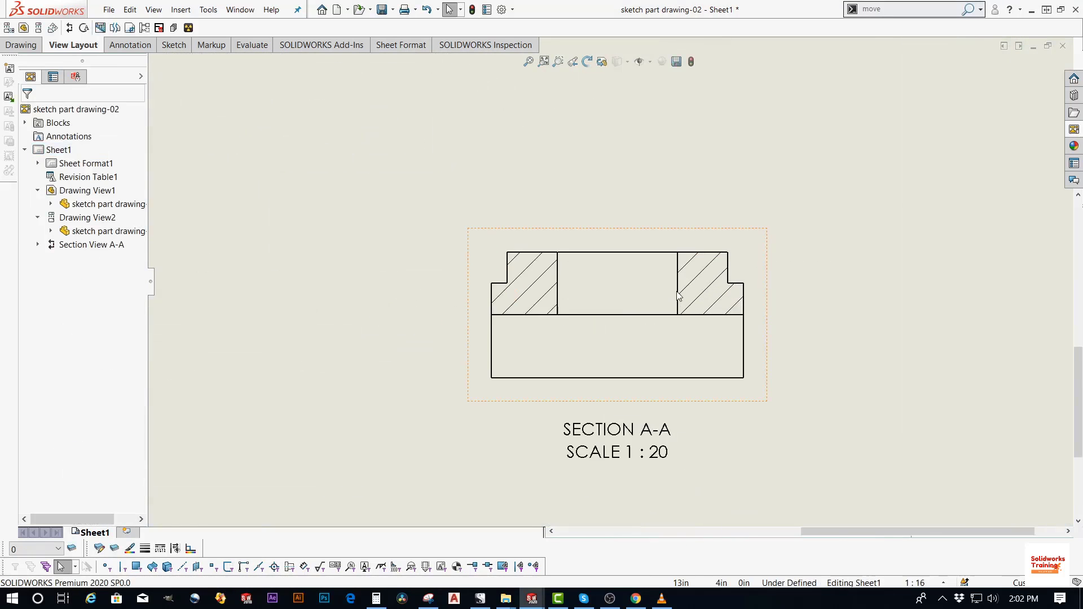
pyautogui.scroll(2, 677, 294)
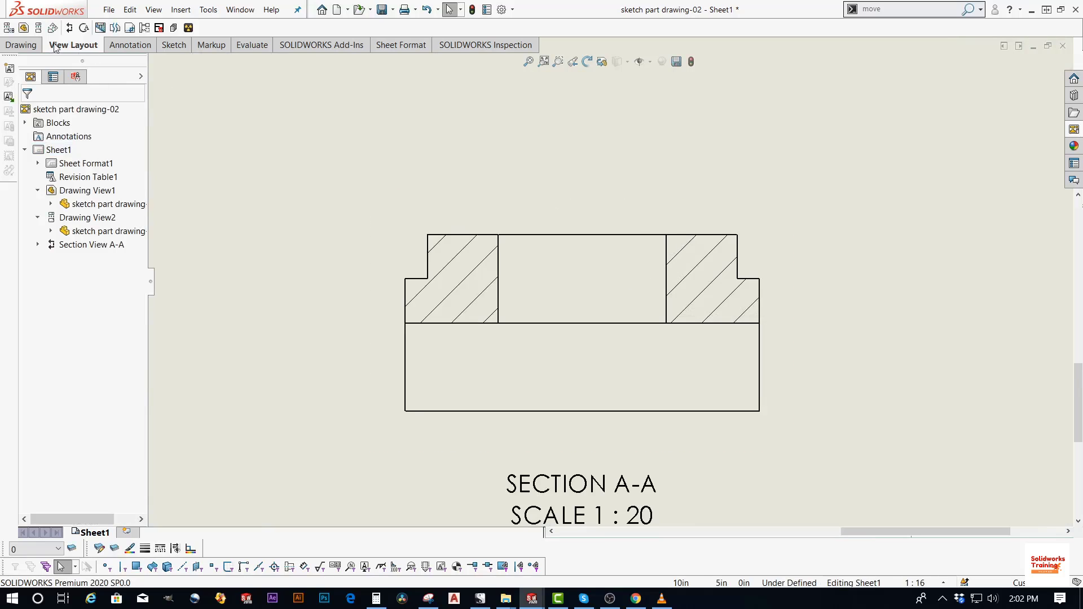
pyautogui.click(128, 45)
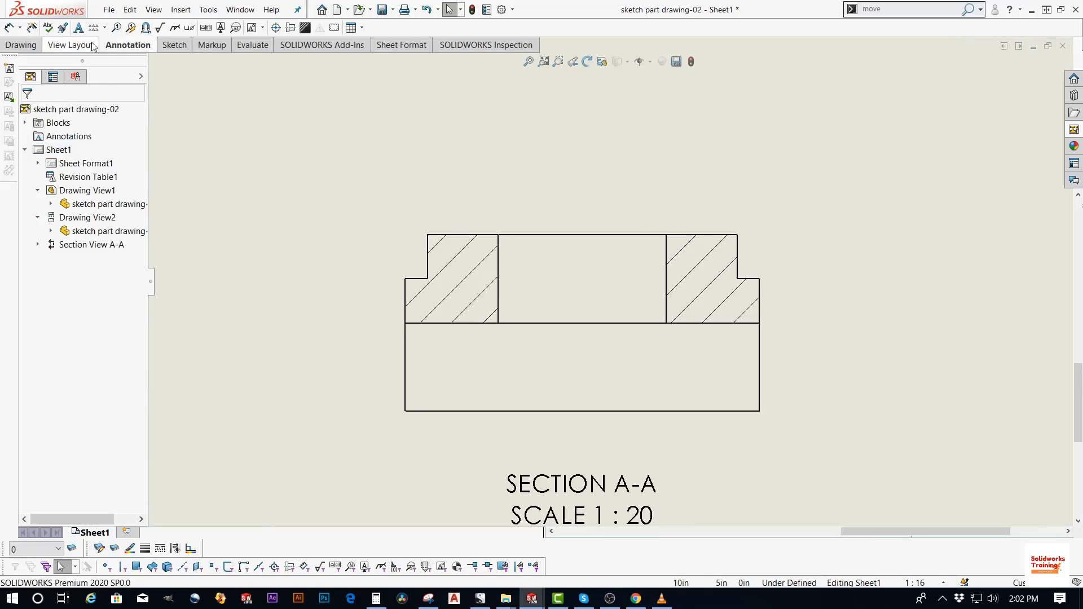
pyautogui.click(9, 28)
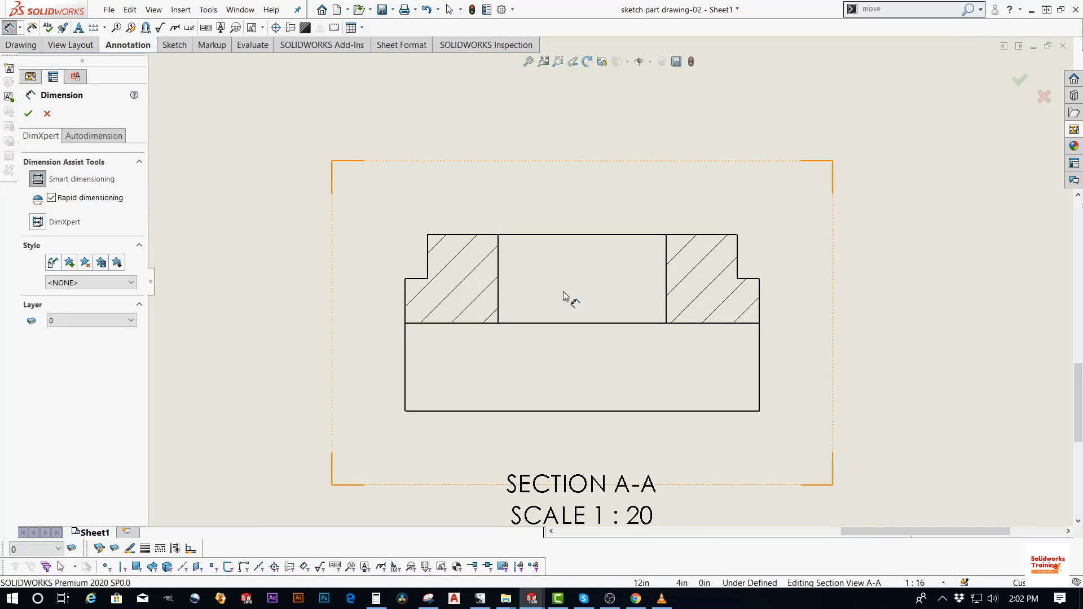
pyautogui.click(498, 257)
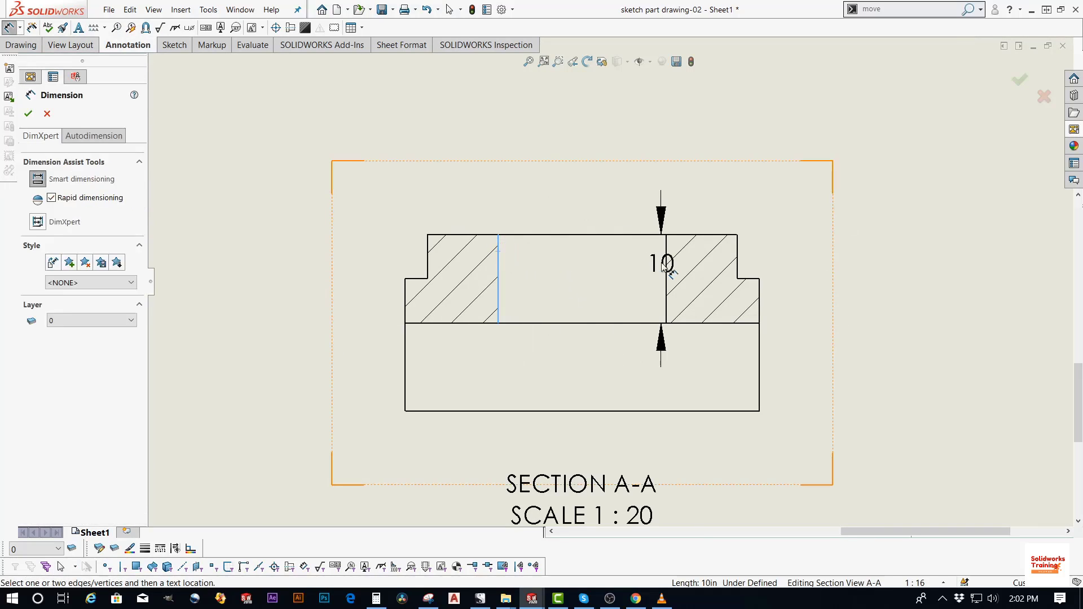
pyautogui.click(666, 264)
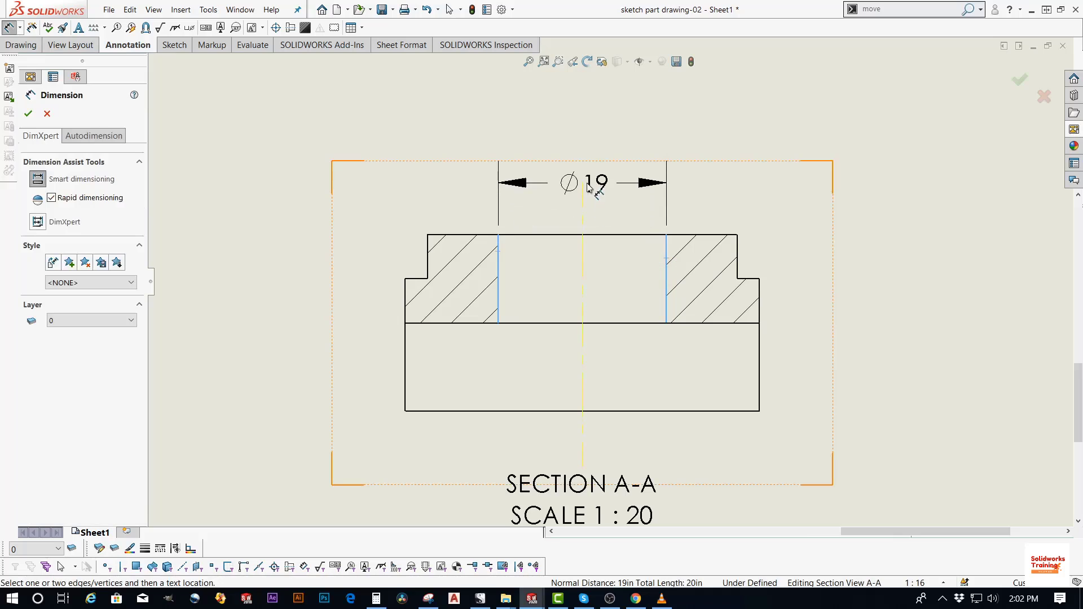
pyautogui.click(583, 183)
# Dimension the boss's outer diameter above the bore diameter, and its right wall thickness in line with the bore diameter
pyautogui.click(431, 251)
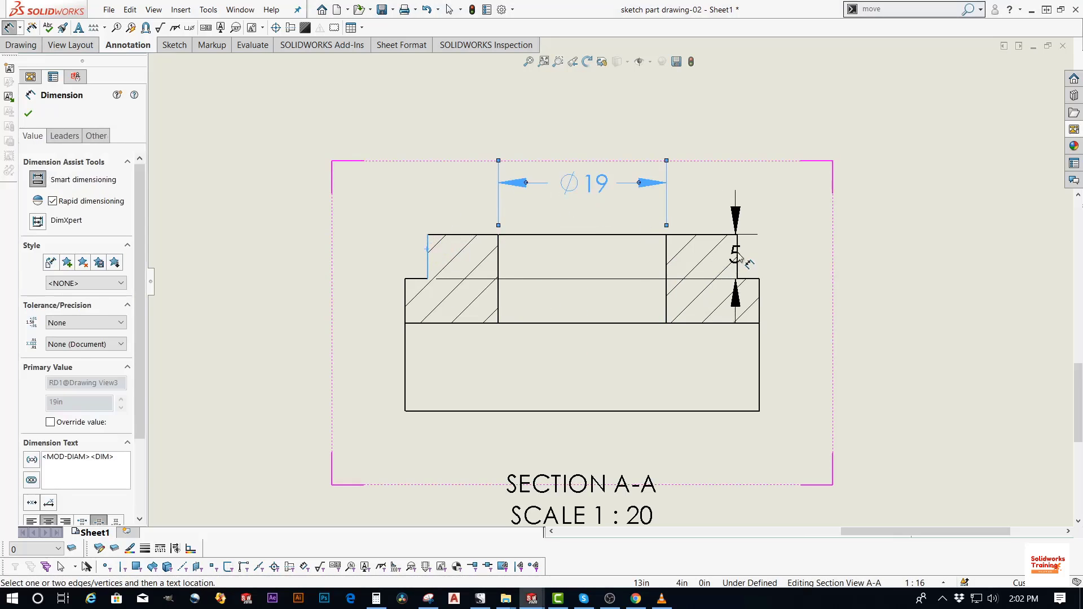
pyautogui.click(737, 253)
pyautogui.click(587, 134)
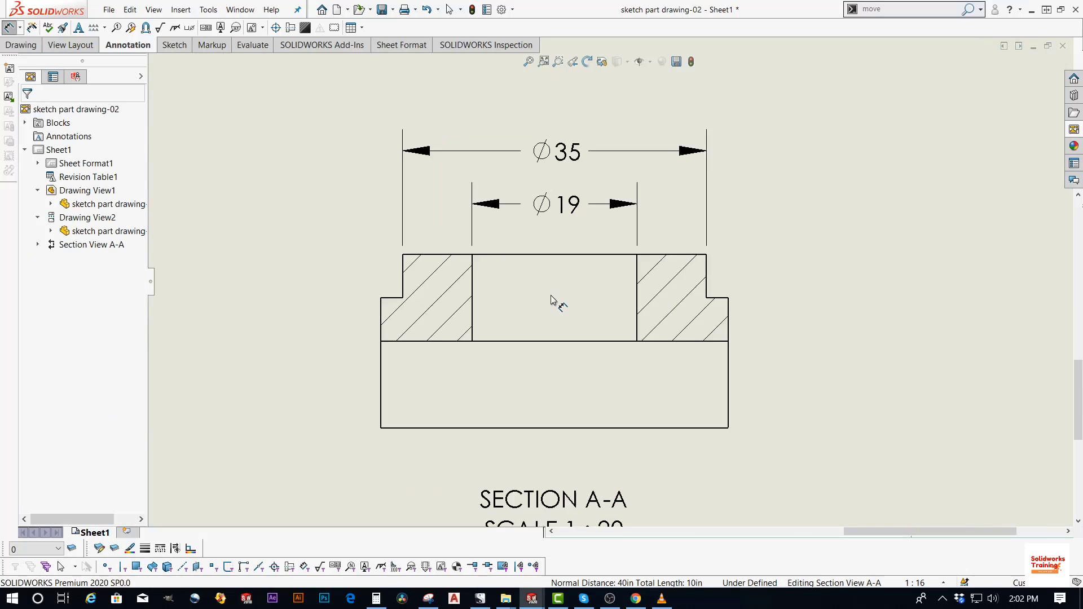
pyautogui.click(638, 286)
pyautogui.click(707, 275)
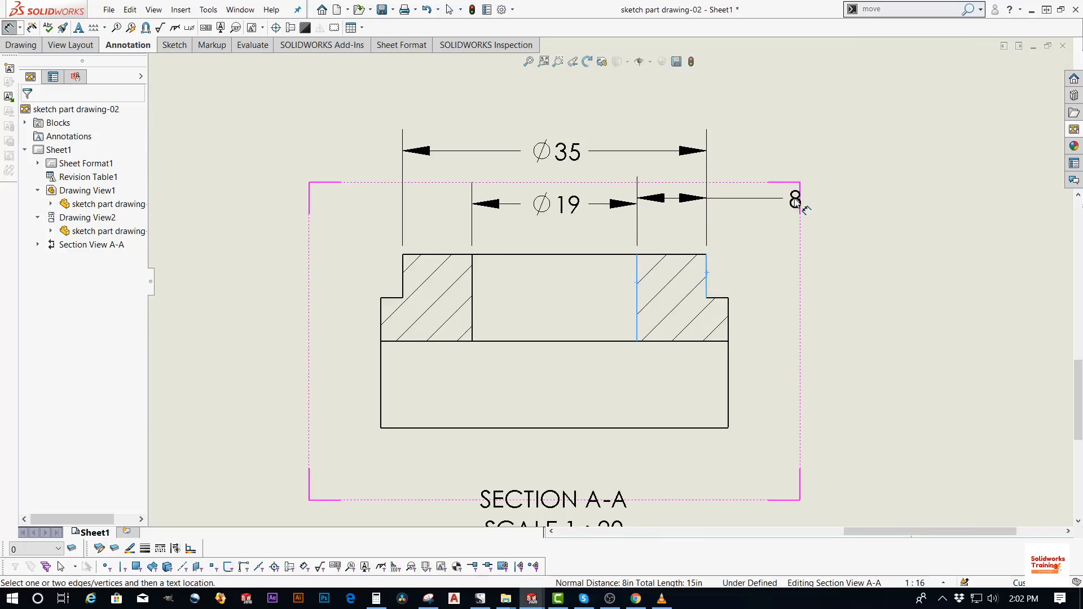
pyautogui.click(772, 211)
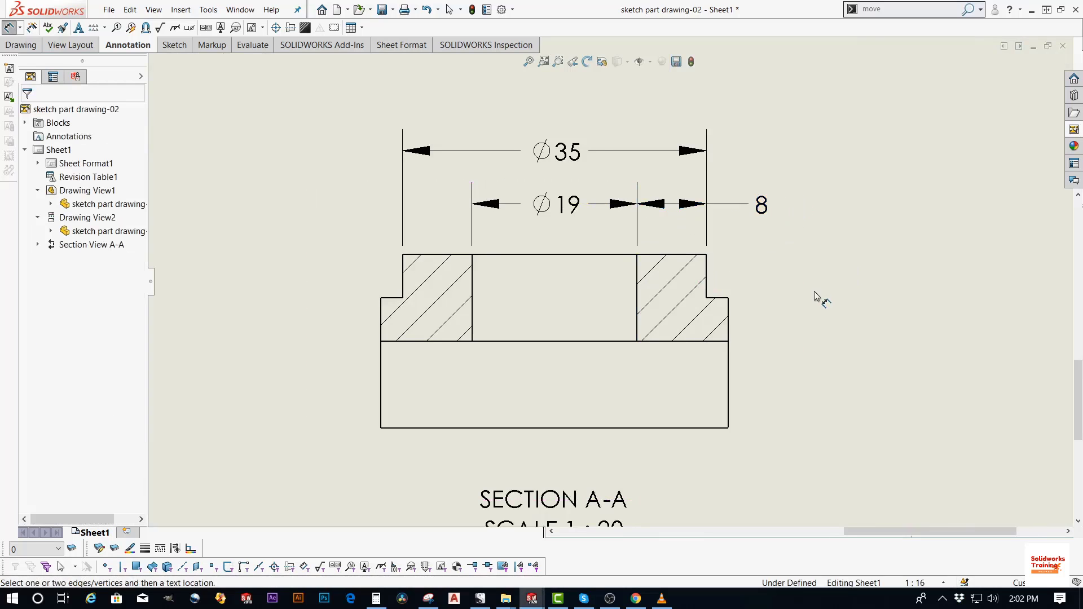
# Add a centerline between the bore's two vertical edges in section A-A and extend its lower end past the base
pyautogui.scroll(-2, 813, 291)
pyautogui.press('Escape')
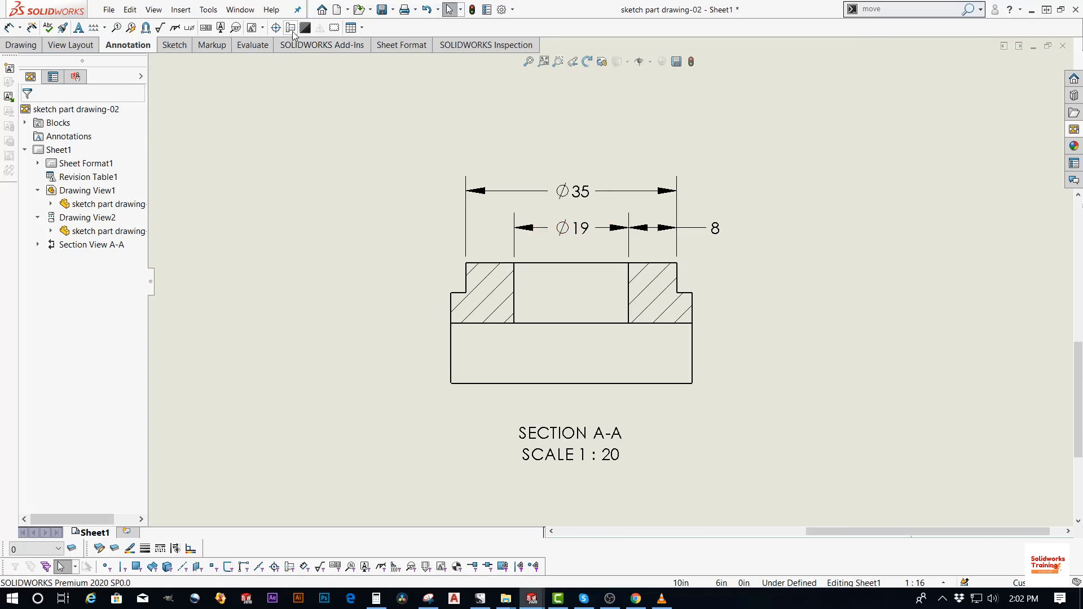
pyautogui.click(290, 28)
pyautogui.scroll(-2, 589, 291)
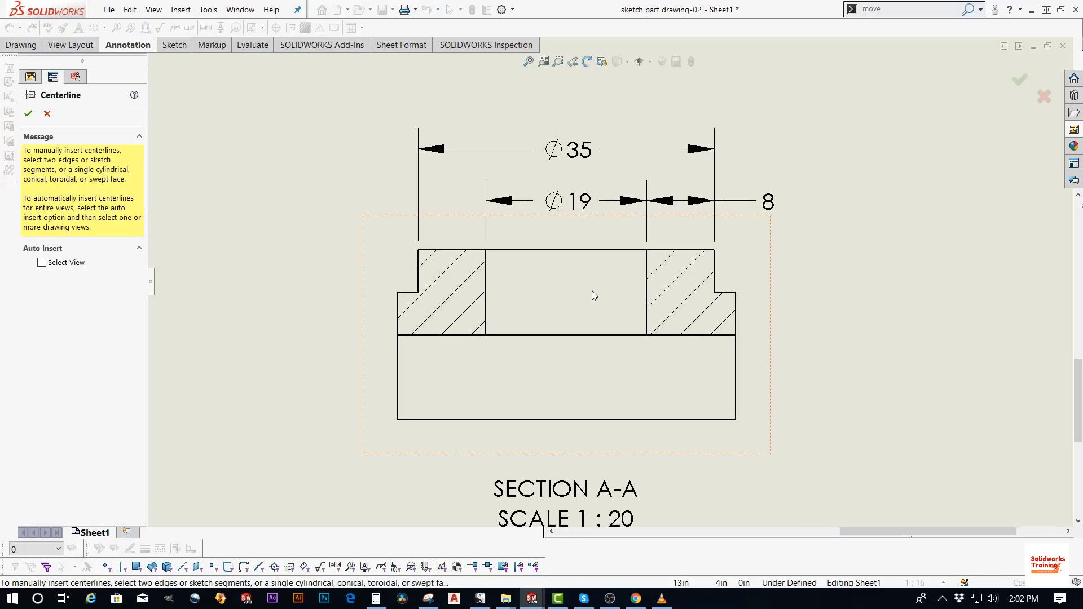
pyautogui.click(487, 282)
pyautogui.click(647, 277)
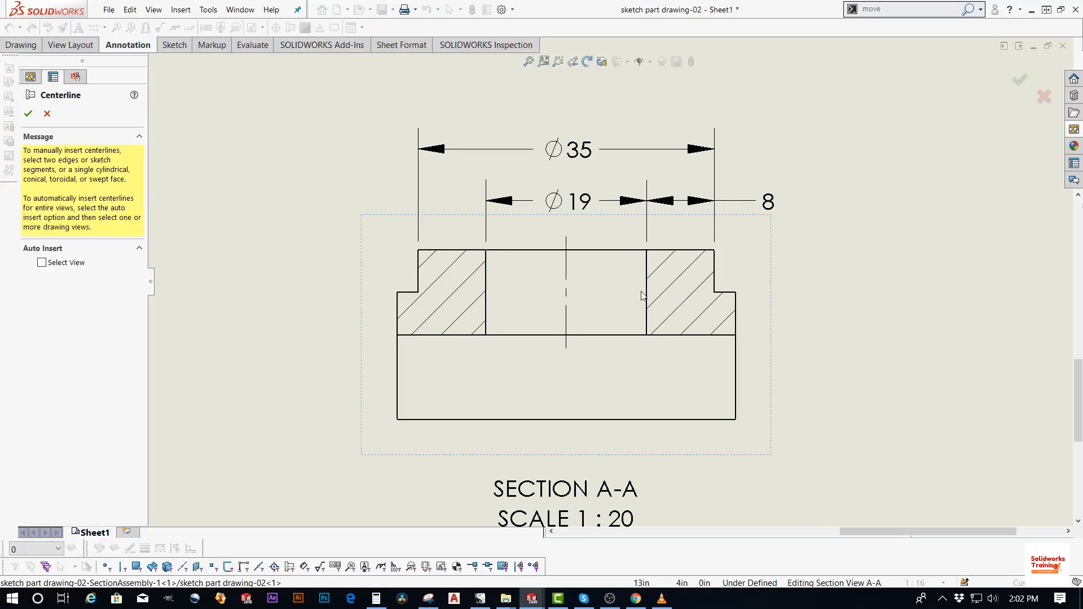
pyautogui.press('Escape')
pyautogui.moveTo(567, 347); pyautogui.dragTo(569, 407)
# Dimension the height from the boss's shoulder to its top edge, placing it to the right of section A-A
pyautogui.click(9, 29)
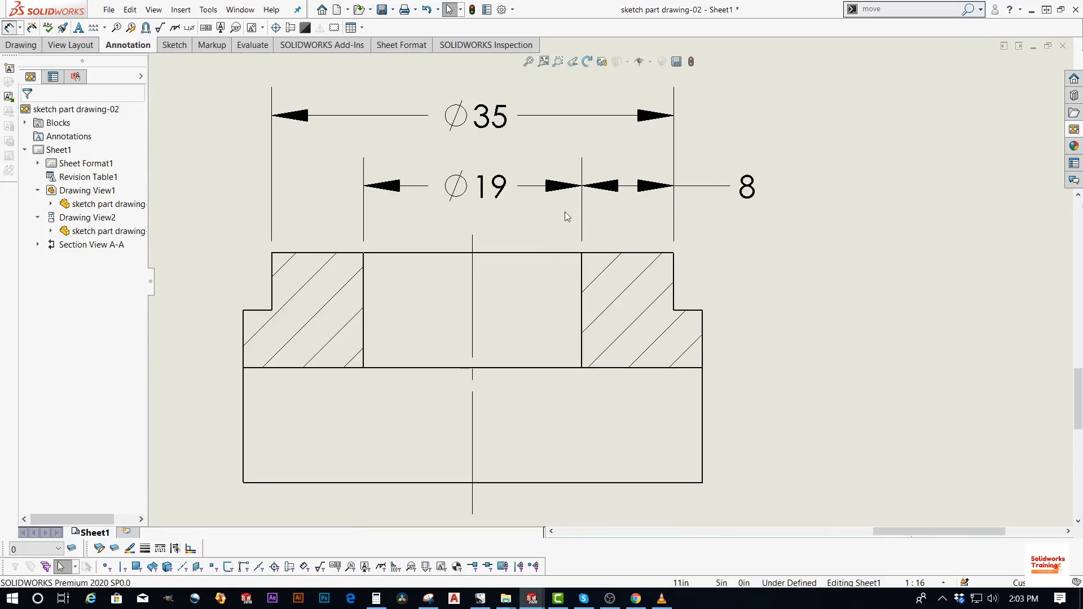
pyautogui.click(691, 310)
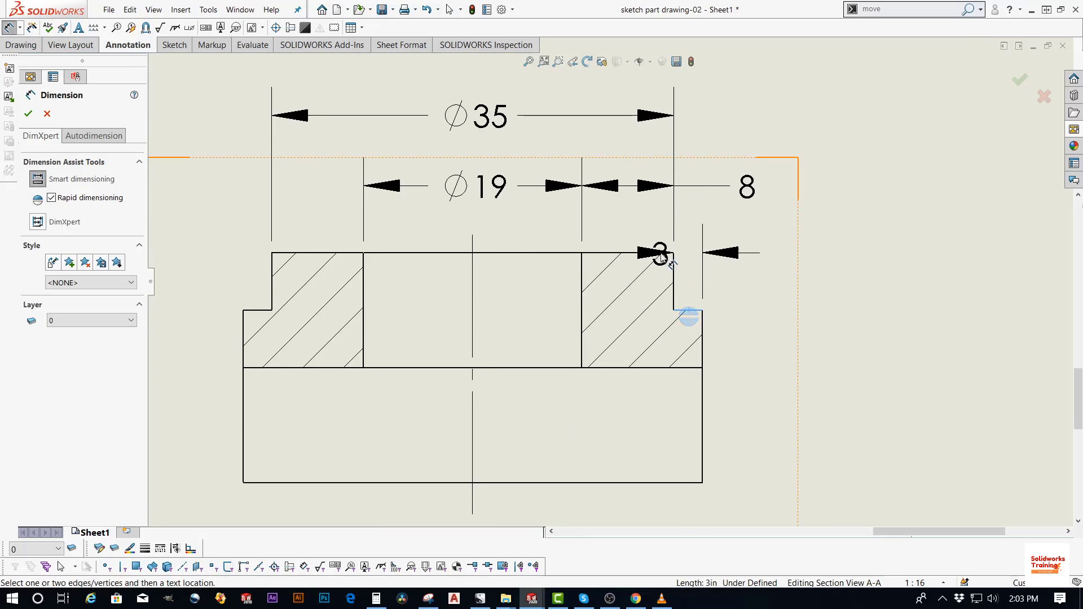
pyautogui.click(654, 252)
pyautogui.scroll(-2, 793, 279)
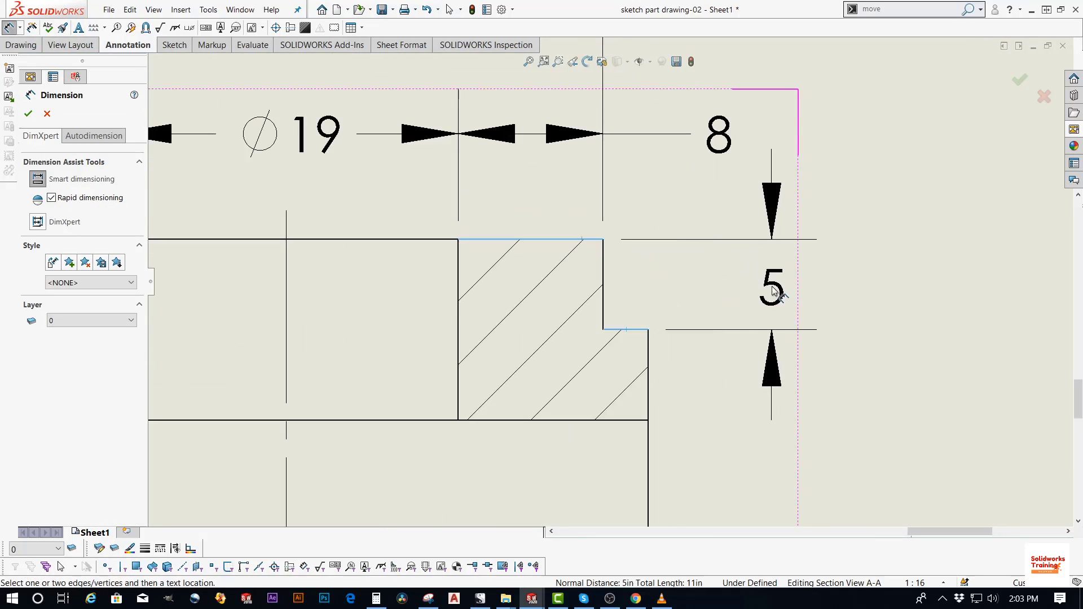
pyautogui.click(777, 292)
pyautogui.press('f')
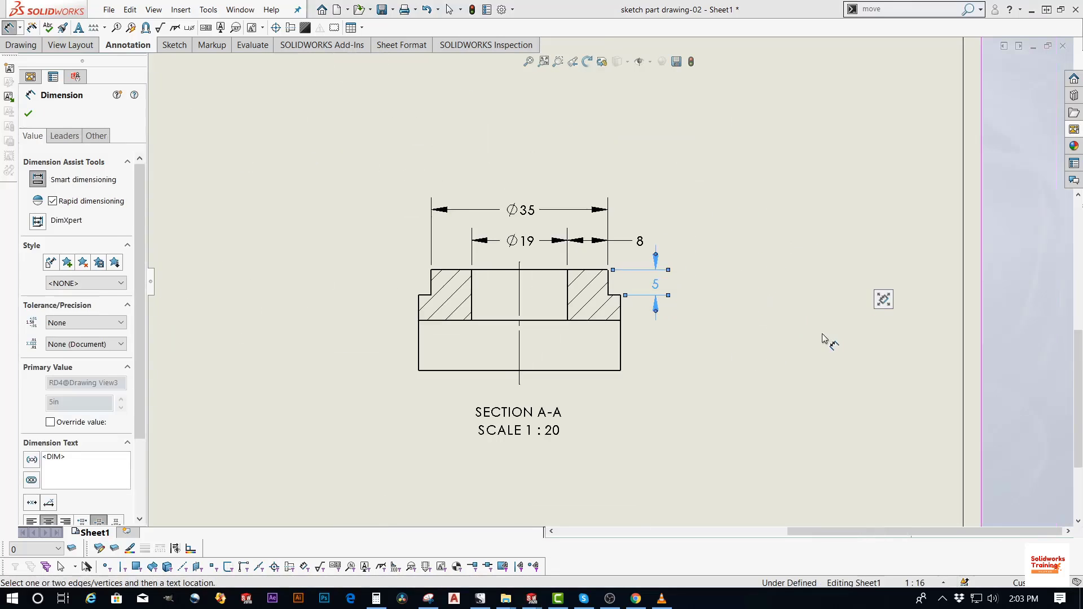
pyautogui.press('Escape')
pyautogui.scroll(-1, 544, 295)
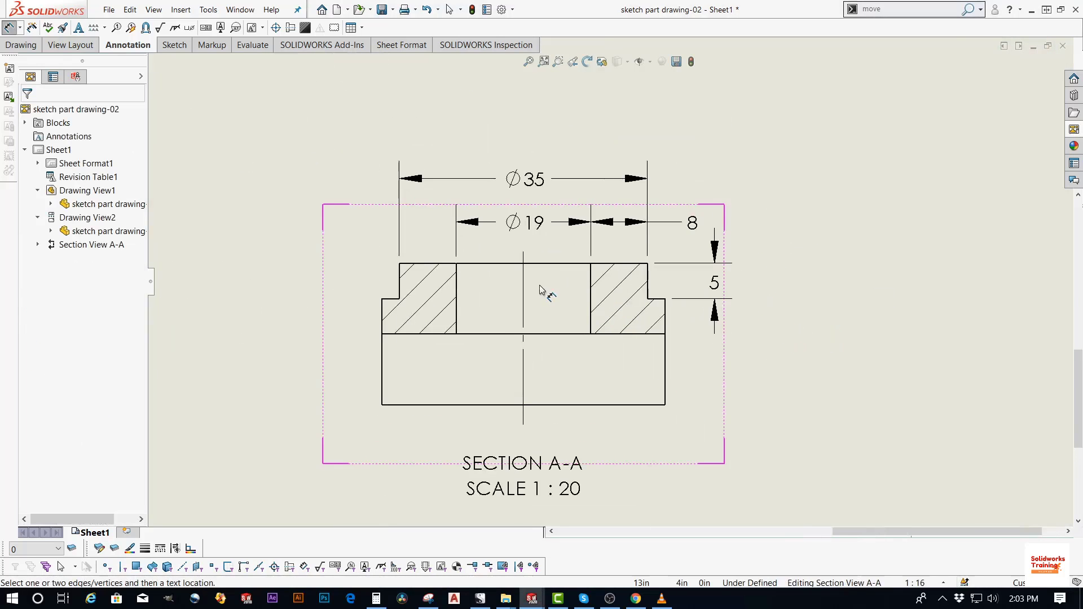
pyautogui.press('Escape')
pyautogui.press('f')
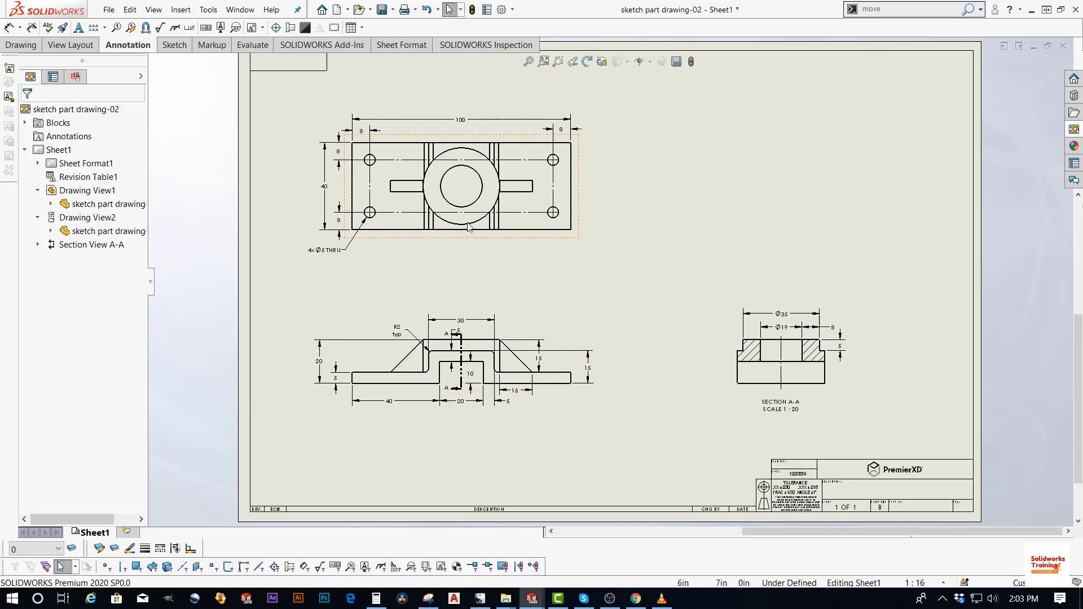
# Project an isometric view from the front view and position it to the right of the top view, above section A-A
pyautogui.click(72, 46)
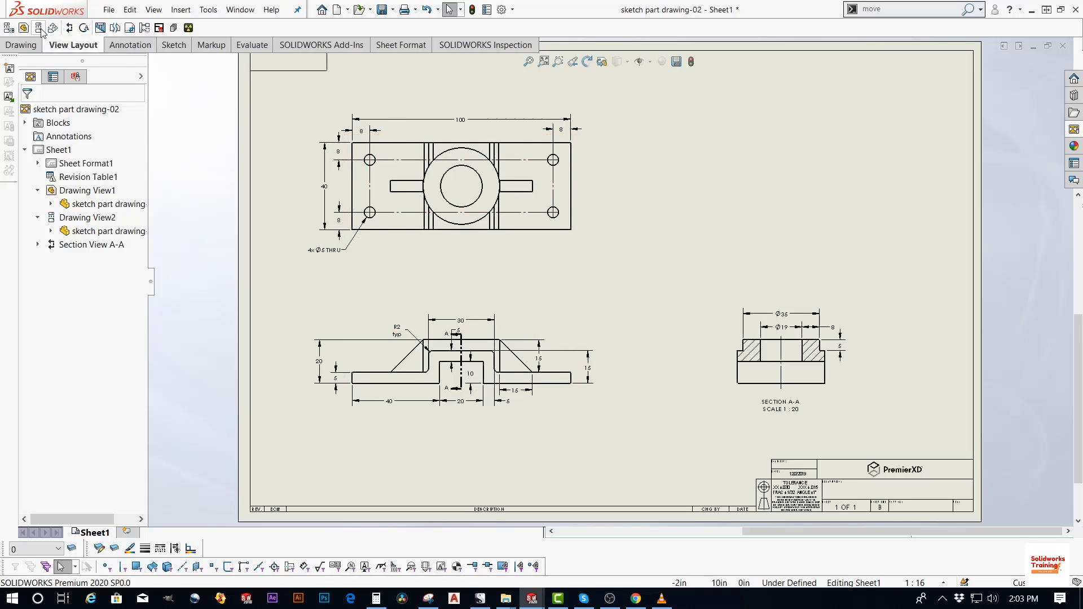
pyautogui.click(39, 30)
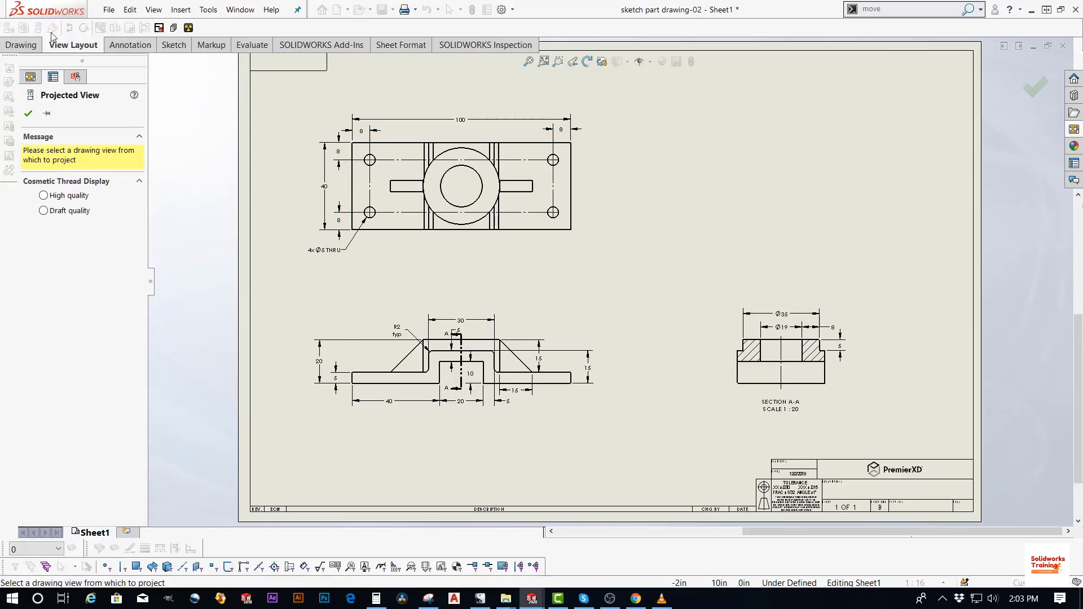
pyautogui.click(533, 334)
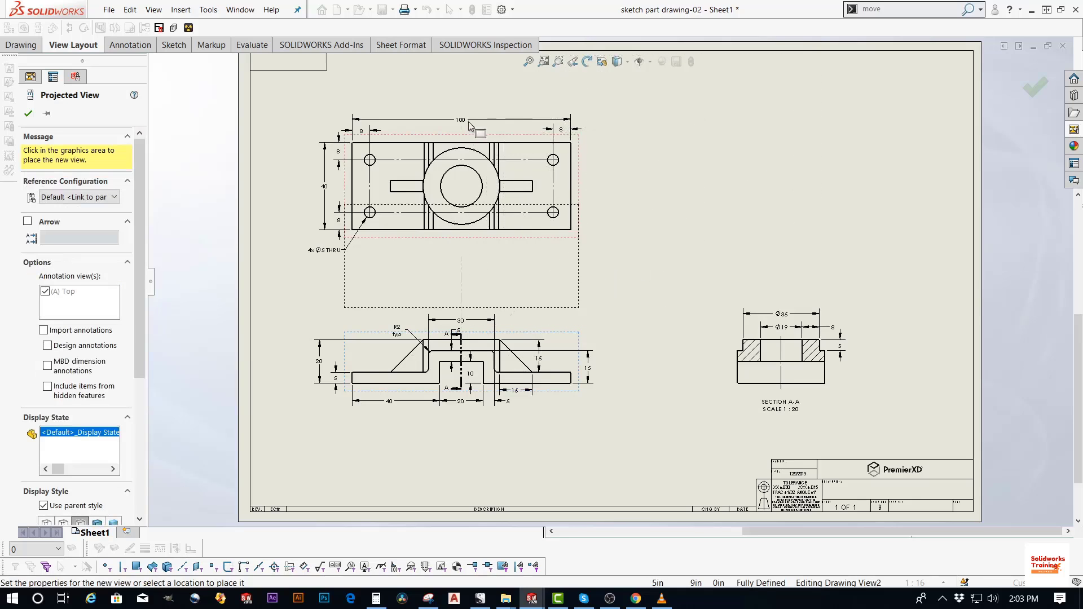
pyautogui.scroll(1, 477, 164)
pyautogui.scroll(-2, 571, 274)
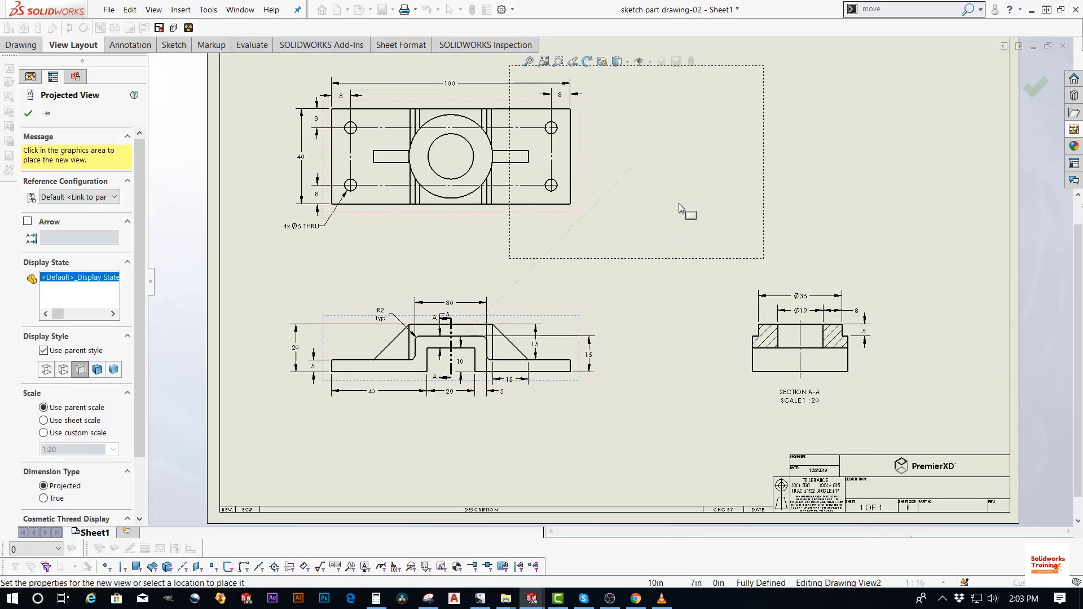
pyautogui.scroll(3, 716, 209)
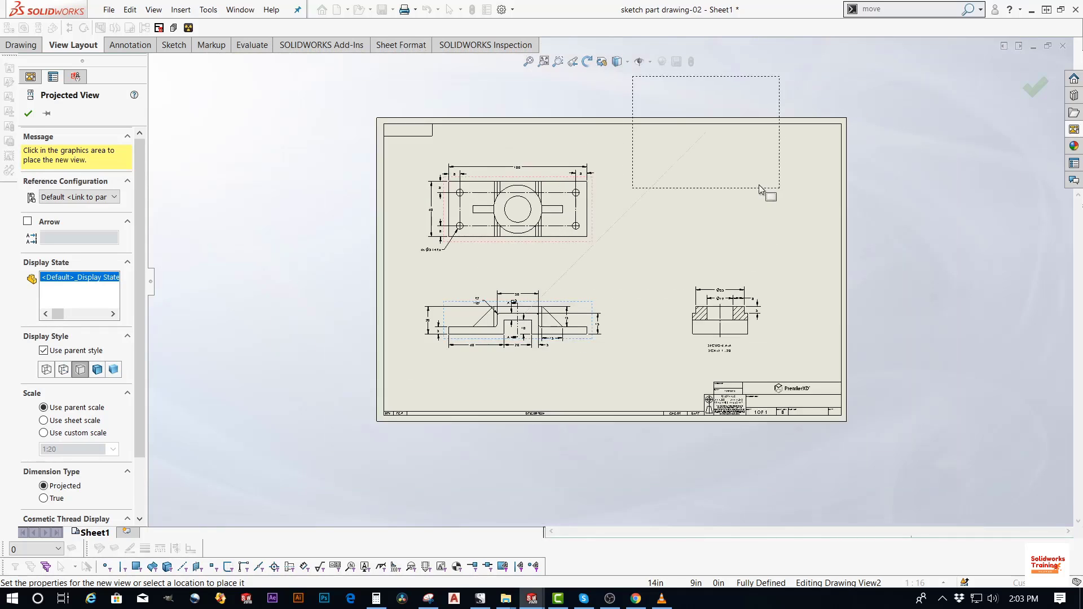
pyautogui.scroll(-2, 756, 183)
pyautogui.click(742, 176)
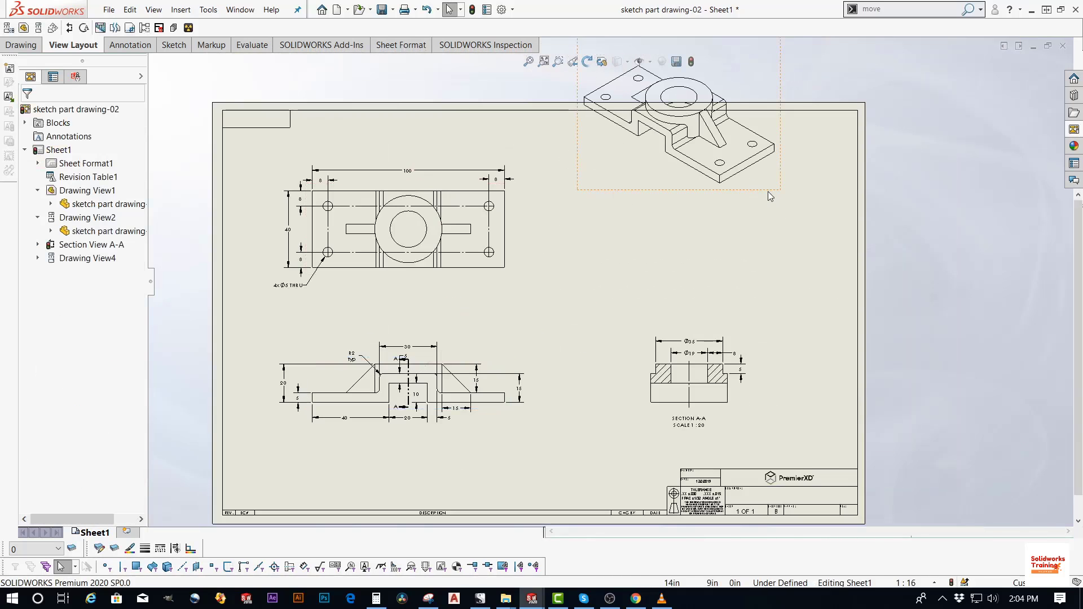
pyautogui.click(771, 309)
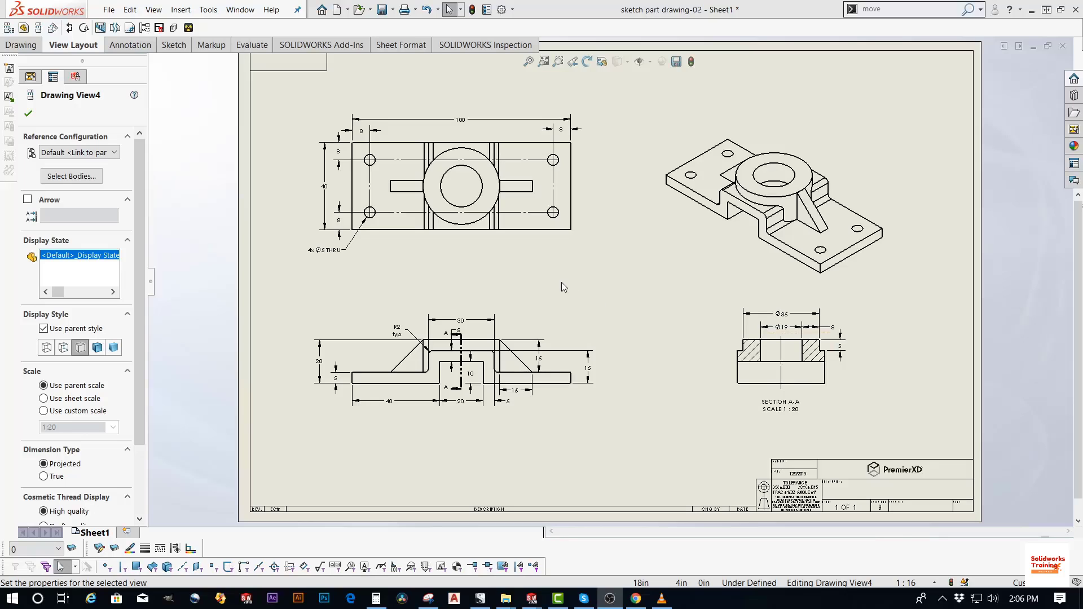
# Dimension the right rib's thickness at its end edge in the top view, placing it to the right of the plate
pyautogui.click(111, 47)
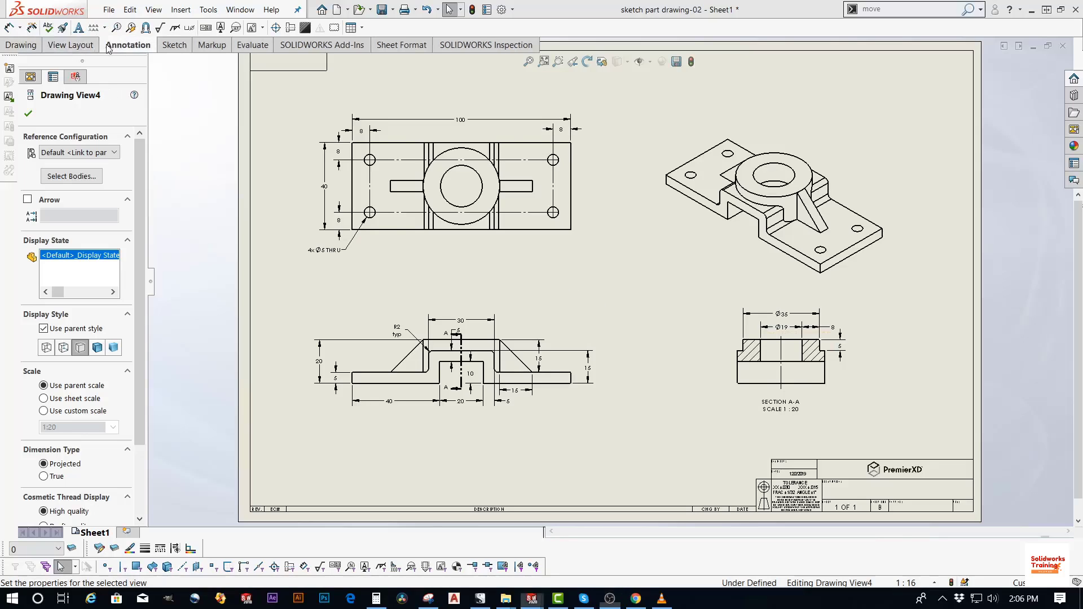
pyautogui.click(9, 28)
pyautogui.scroll(-4, 533, 214)
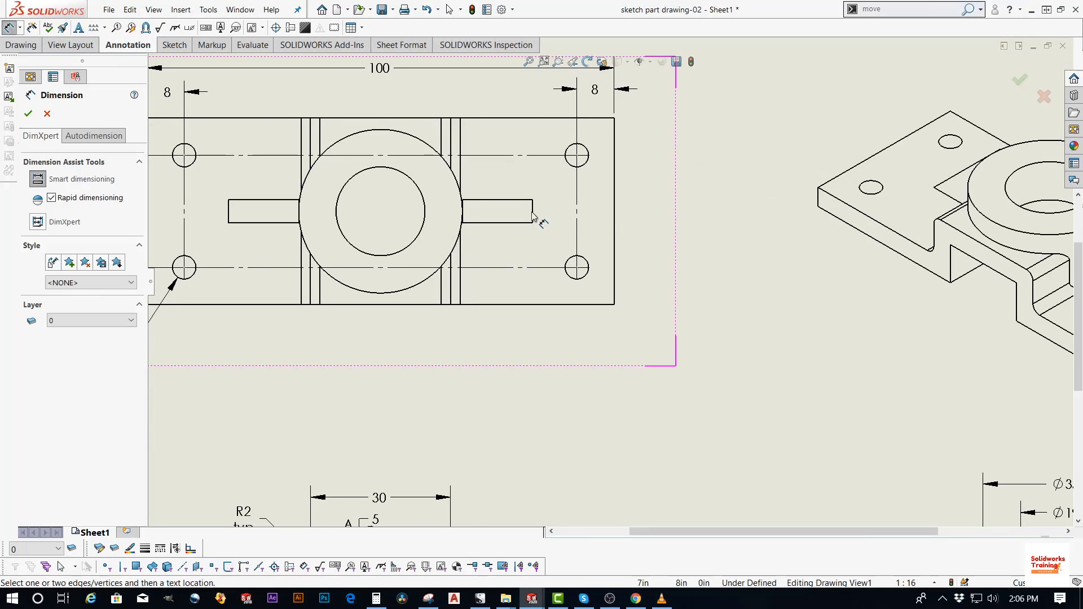
pyautogui.click(532, 213)
pyautogui.scroll(-2, 628, 189)
pyautogui.click(642, 226)
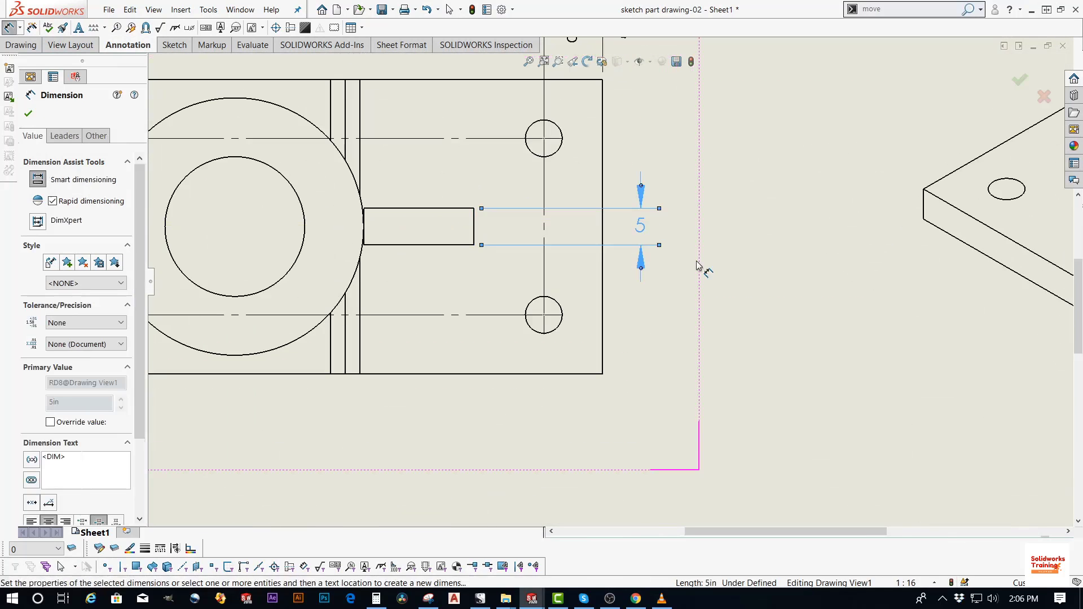
pyautogui.press('Escape')
pyautogui.scroll(3, 743, 265)
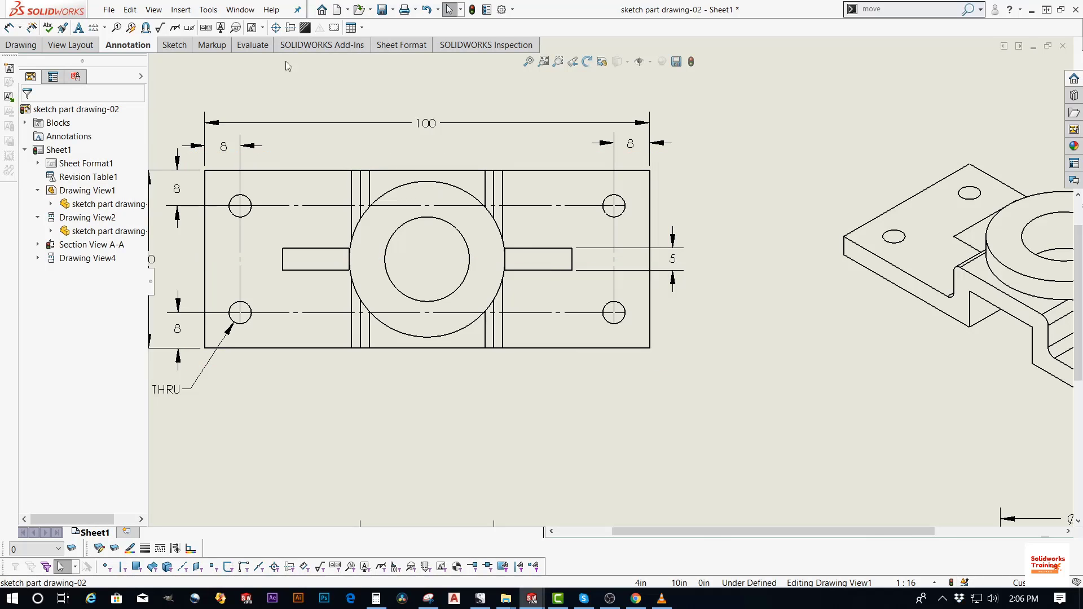
# Add a horizontal centerline to the top view midway between the plate's two long edges
pyautogui.click(252, 28)
pyautogui.click(530, 170)
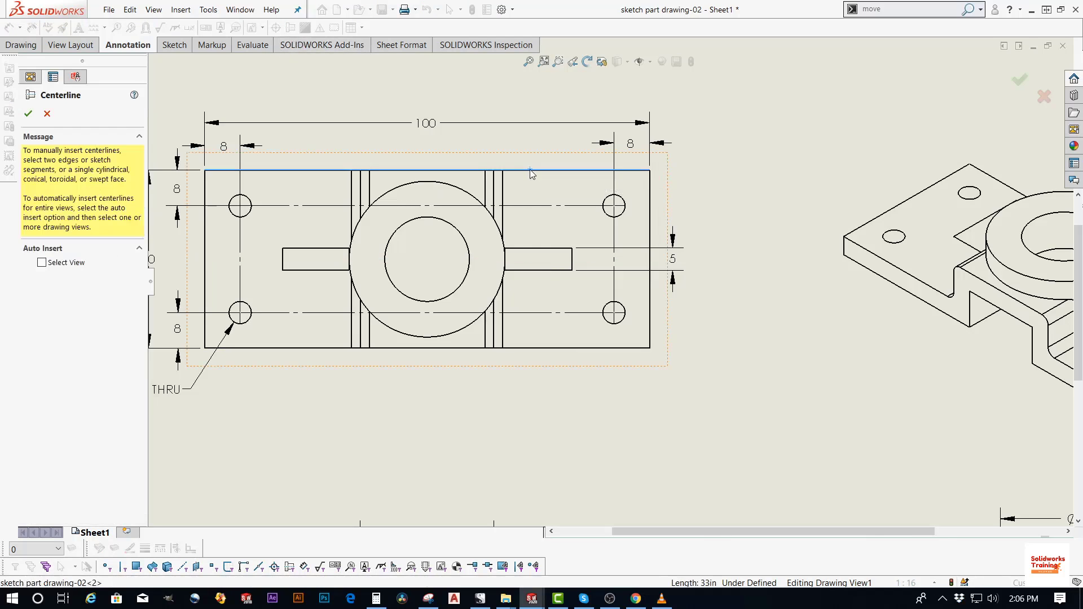
pyautogui.click(538, 349)
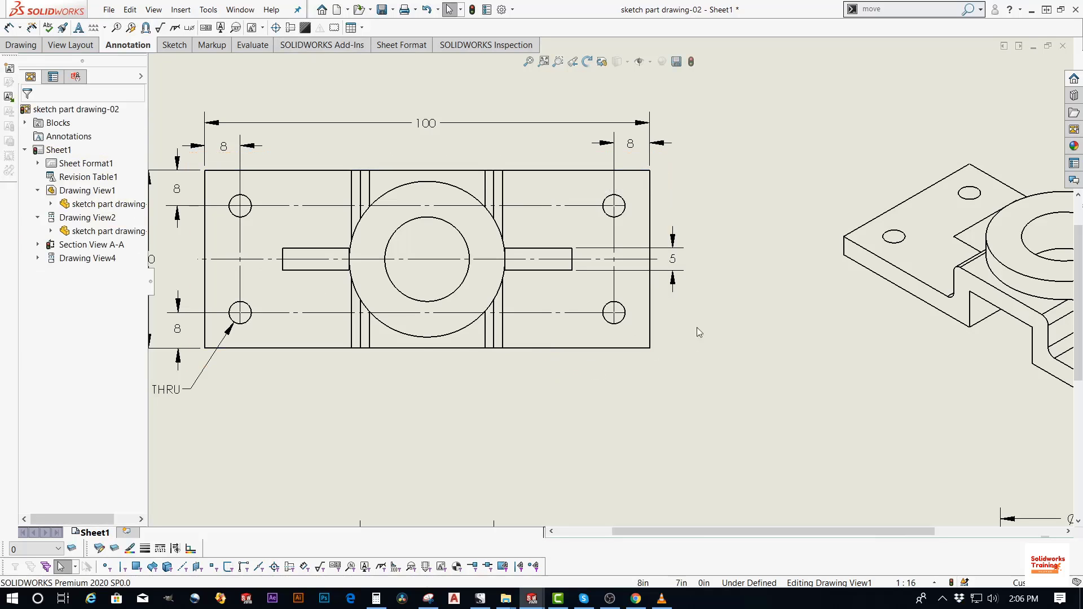
pyautogui.press('f')
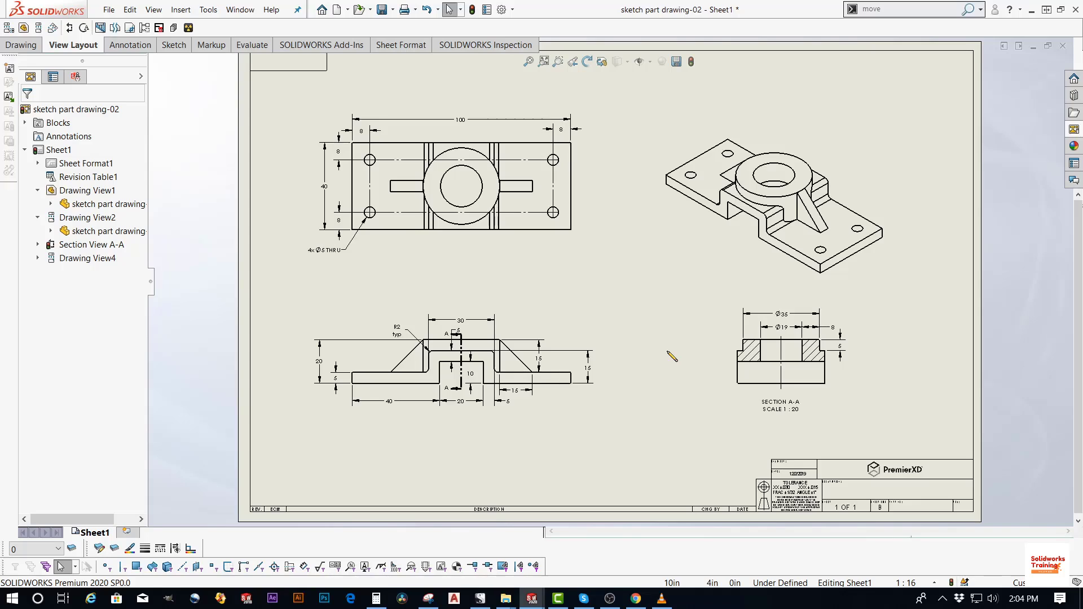
# Open the bracket part from the isometric view to inspect the model, and return to the drawing's Sheet1
pyautogui.click(635, 270)
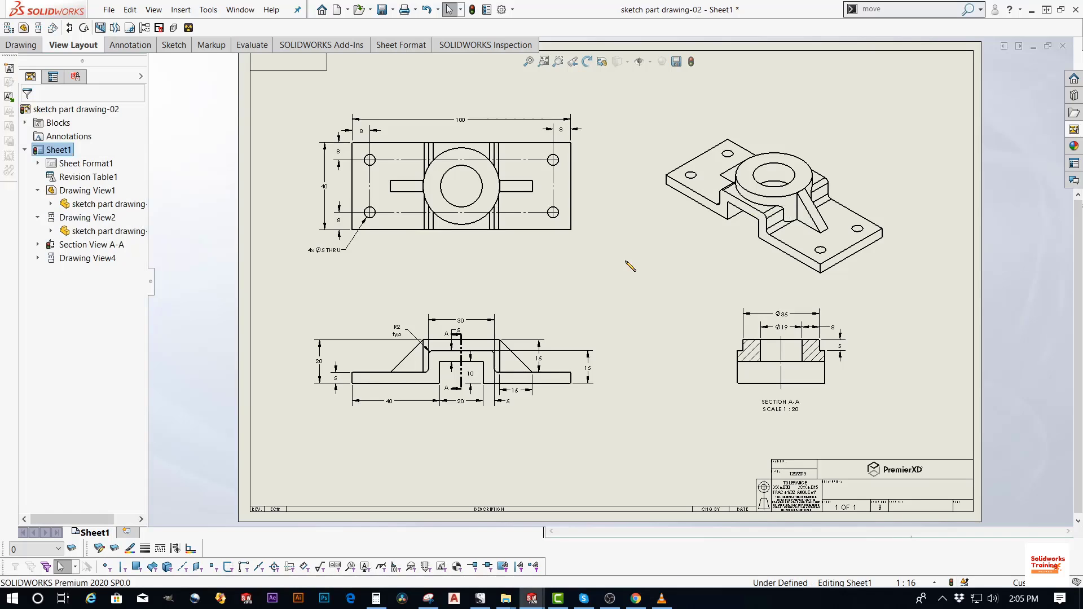
pyautogui.click(708, 221)
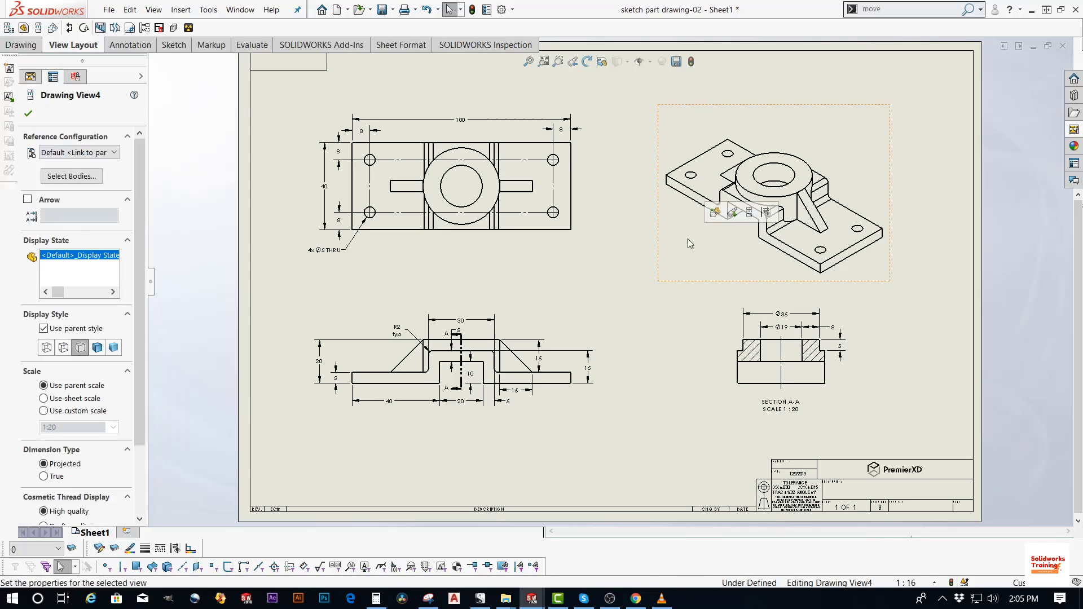
pyautogui.click(715, 213)
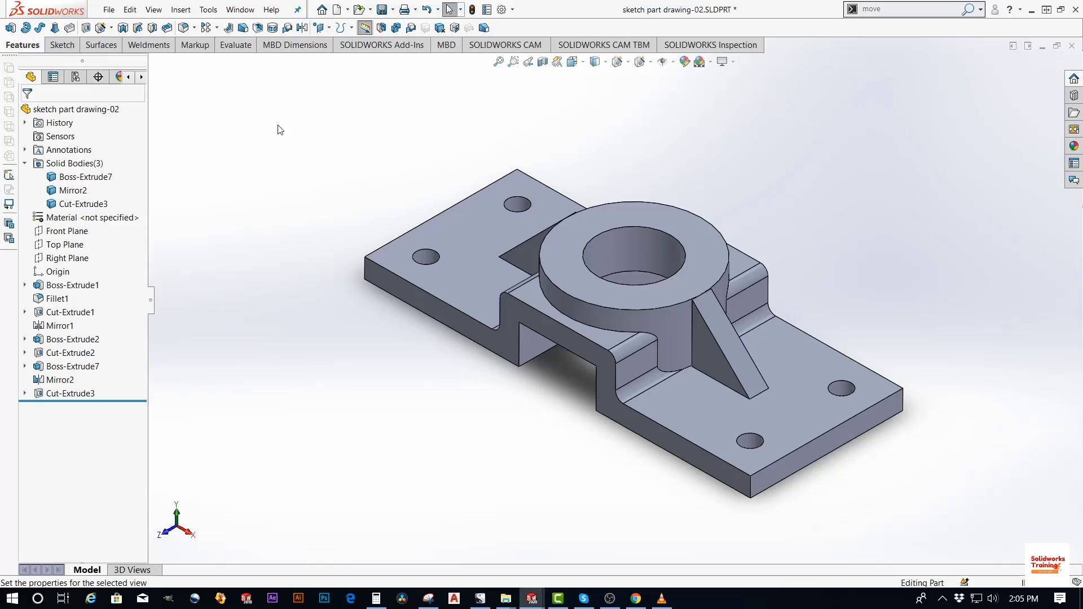
pyautogui.click(240, 10)
pyautogui.click(295, 169)
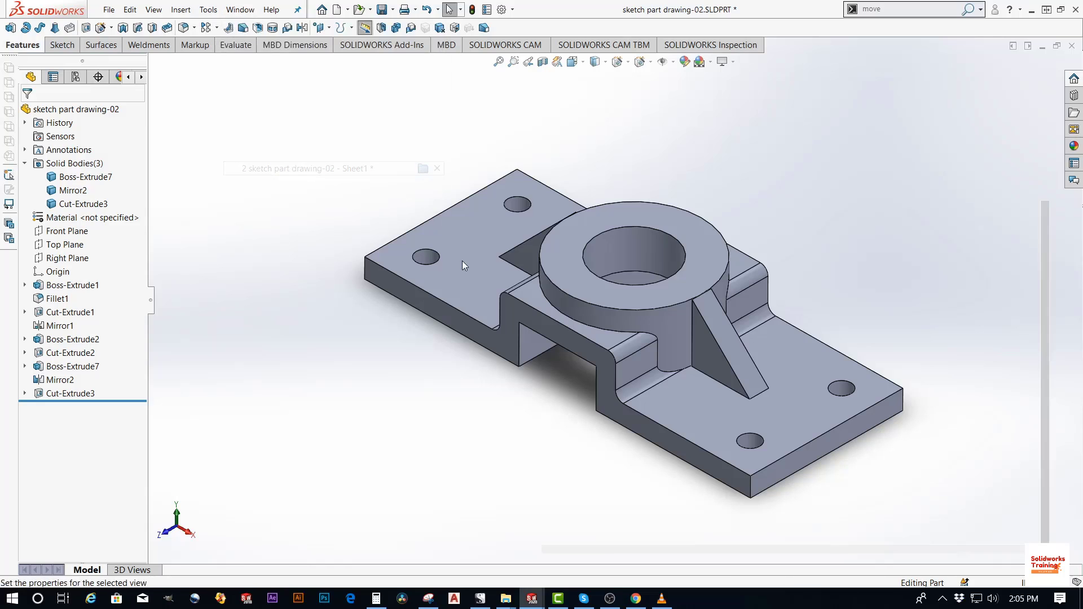